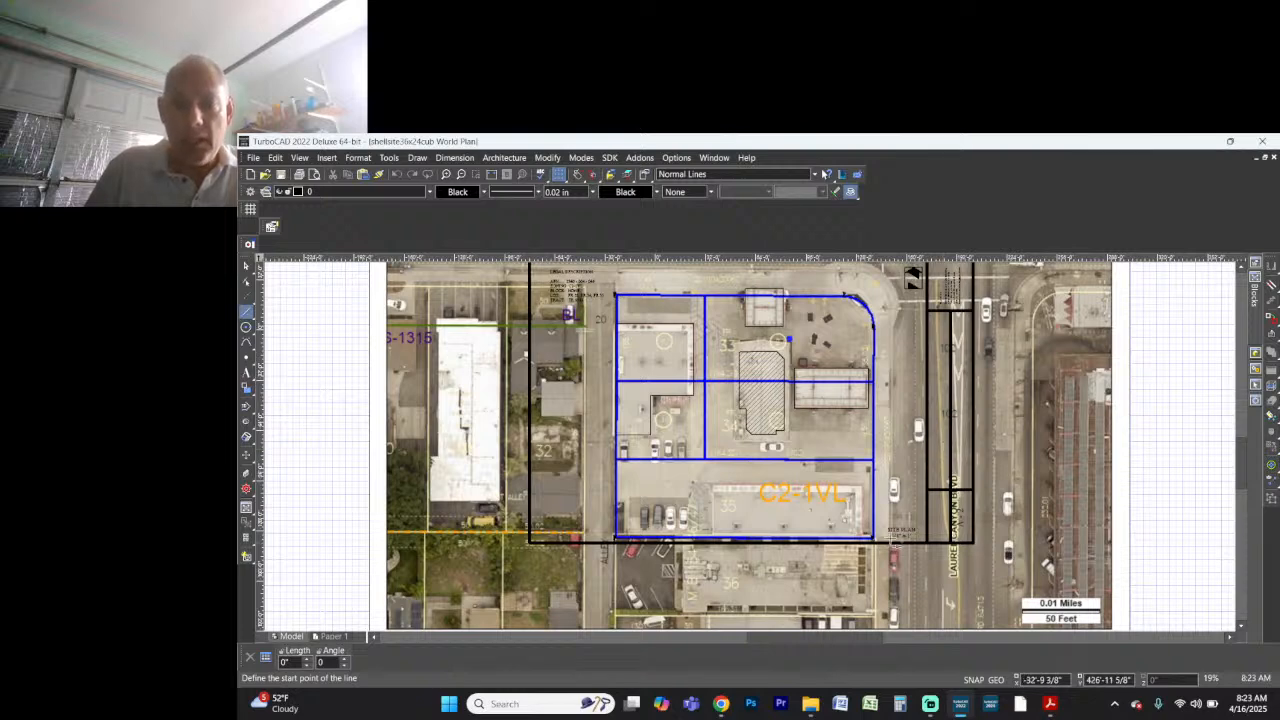
Step: Draw a rectangle outlining the building footprint on lot 35, from its northwest corner down to the southern property line
{"action": "scroll", "coordinate": [829, 521], "scroll_direction": "up", "scroll_amount": 1}
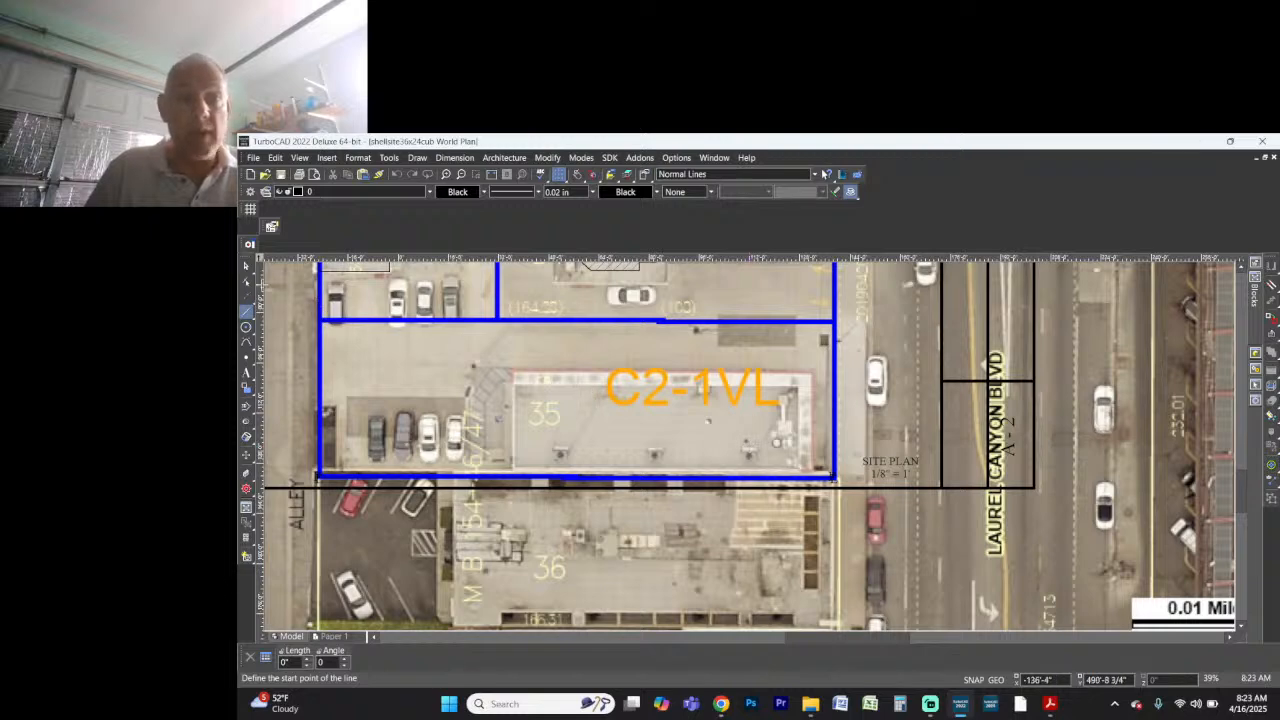
{"action": "left_click", "coordinate": [246, 315]}
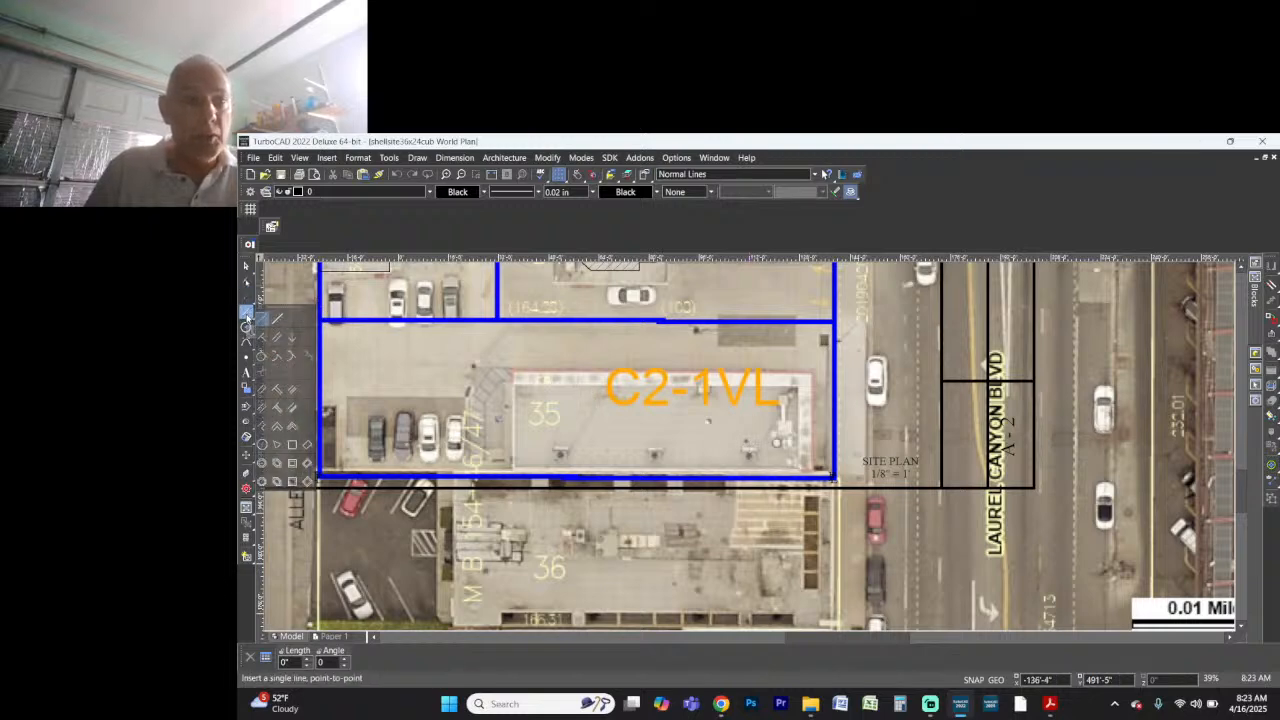
{"action": "left_click", "coordinate": [293, 447]}
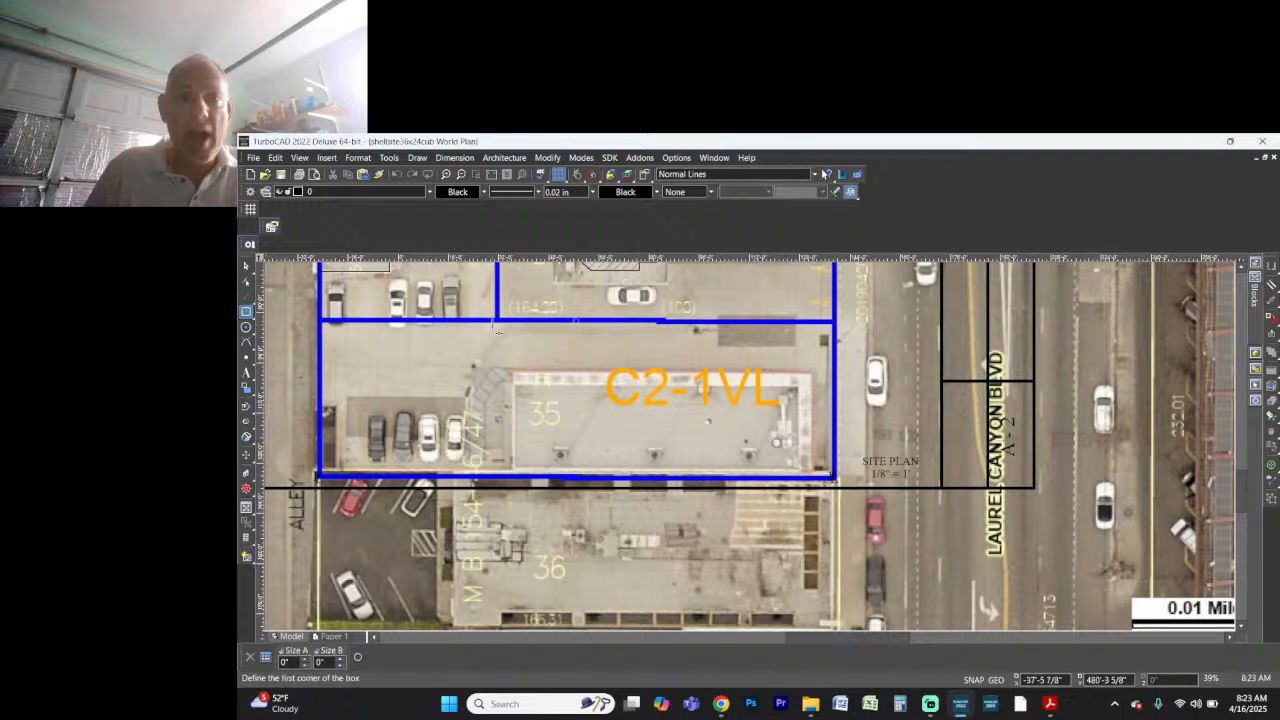
{"action": "scroll", "coordinate": [604, 490], "scroll_direction": "up", "scroll_amount": 2}
{"action": "scroll", "coordinate": [744, 452], "scroll_direction": "down", "scroll_amount": 2}
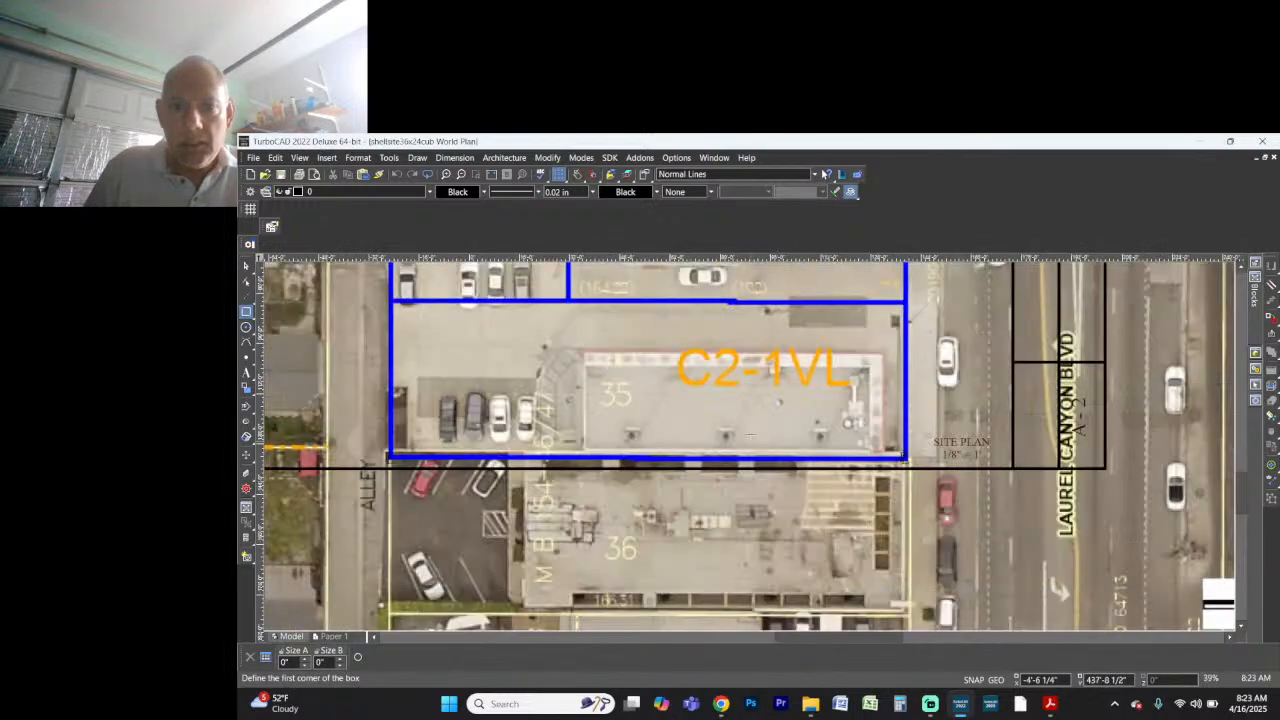
{"action": "left_click", "coordinate": [585, 348]}
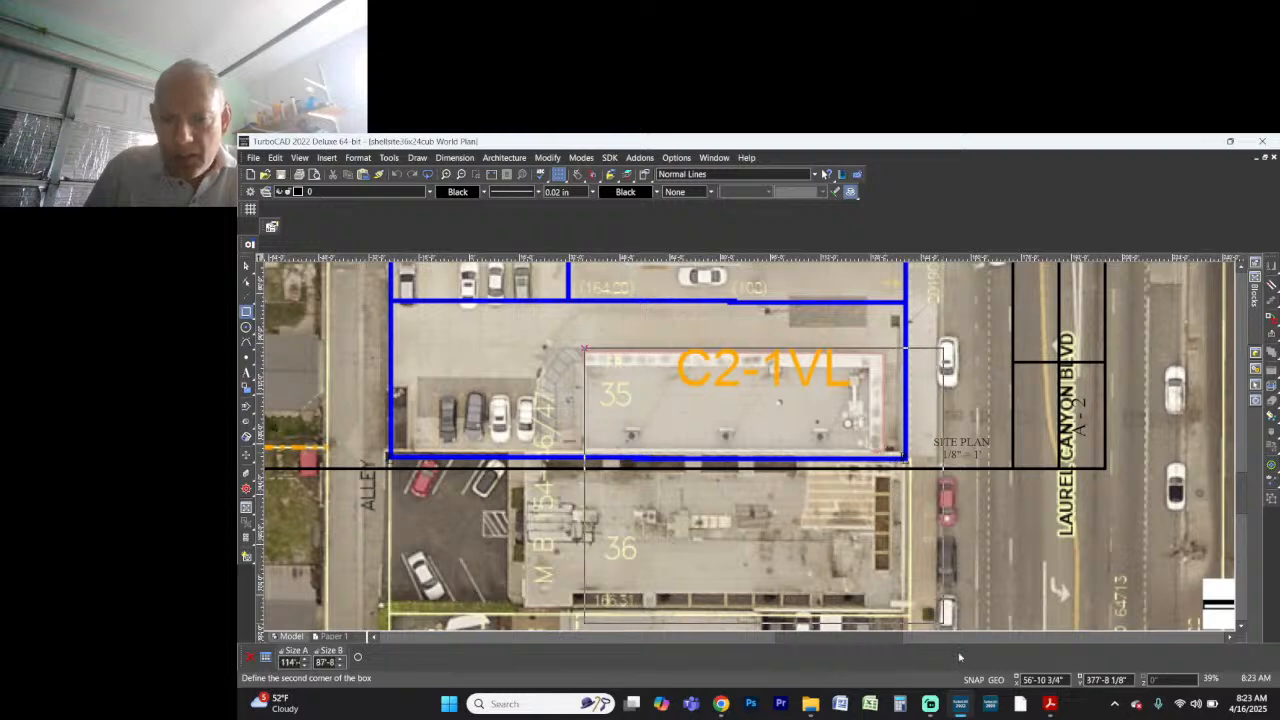
{"action": "left_click", "coordinate": [886, 457]}
{"action": "scroll", "coordinate": [880, 455], "scroll_direction": "up", "scroll_amount": 5}
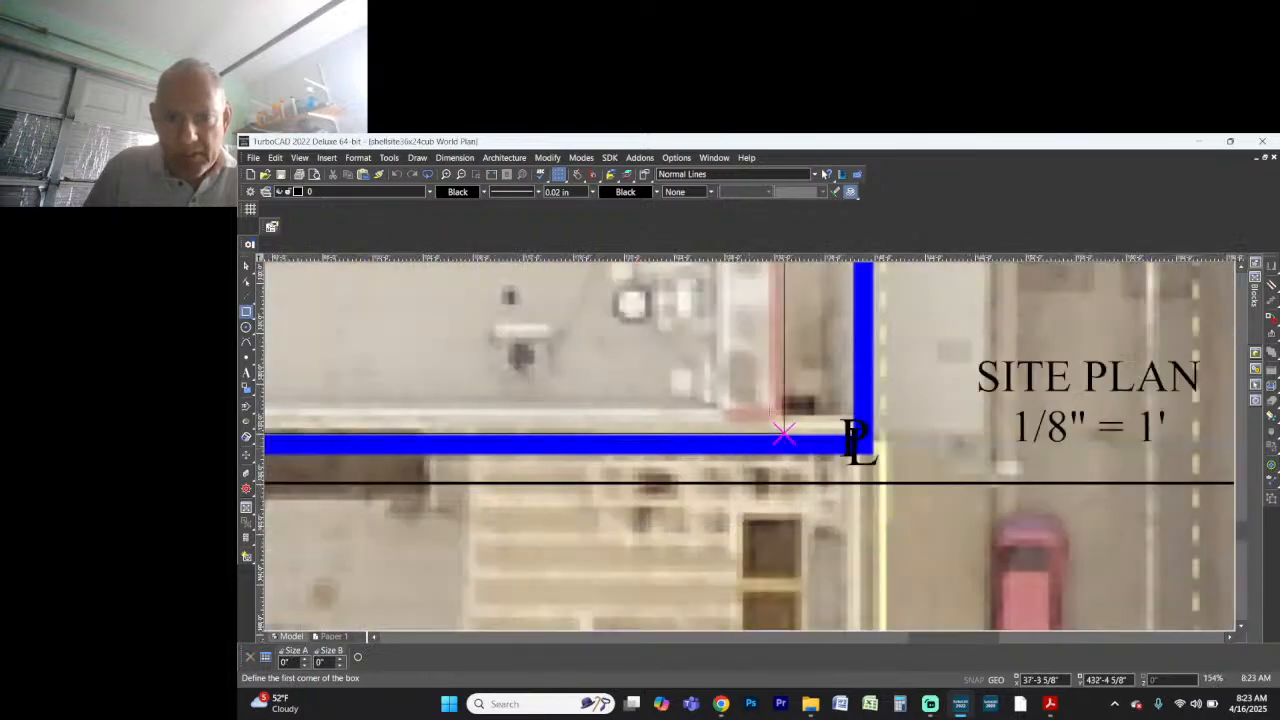
{"action": "scroll", "coordinate": [749, 446], "scroll_direction": "down", "scroll_amount": 5}
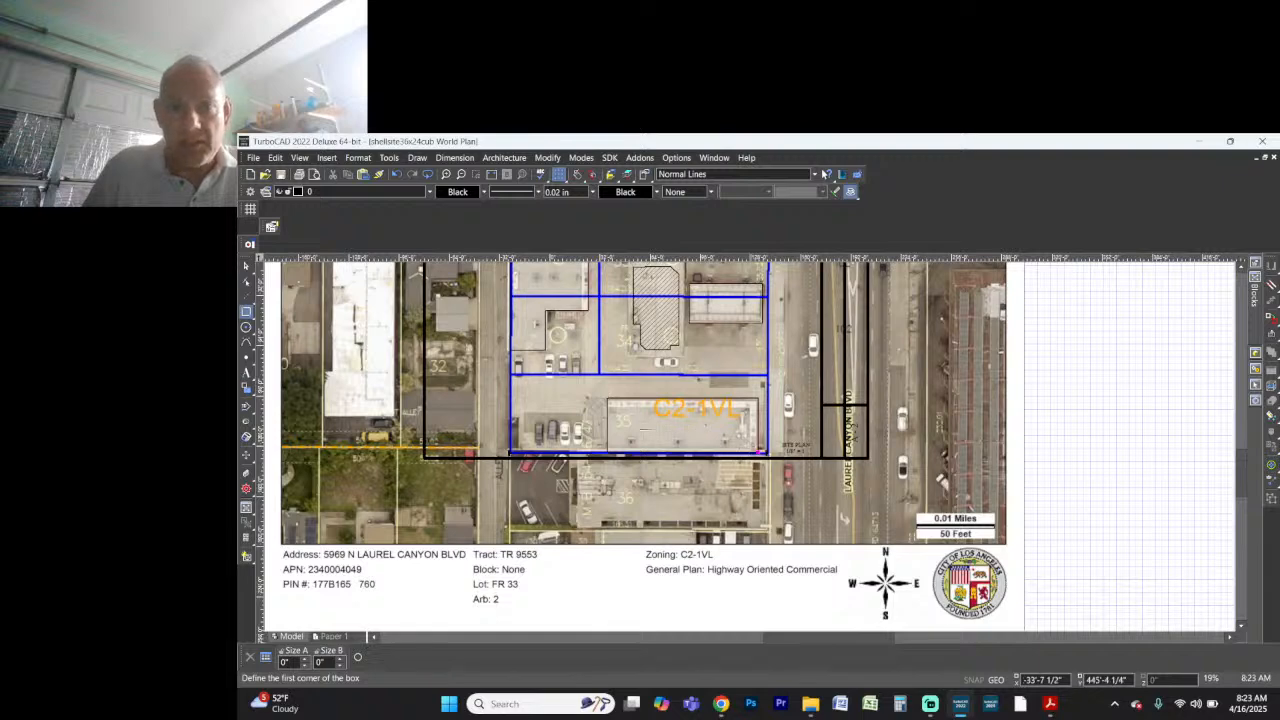
Step: Set the pen width for new lines to 0 in
{"action": "scroll", "coordinate": [749, 446], "scroll_direction": "up", "scroll_amount": 3}
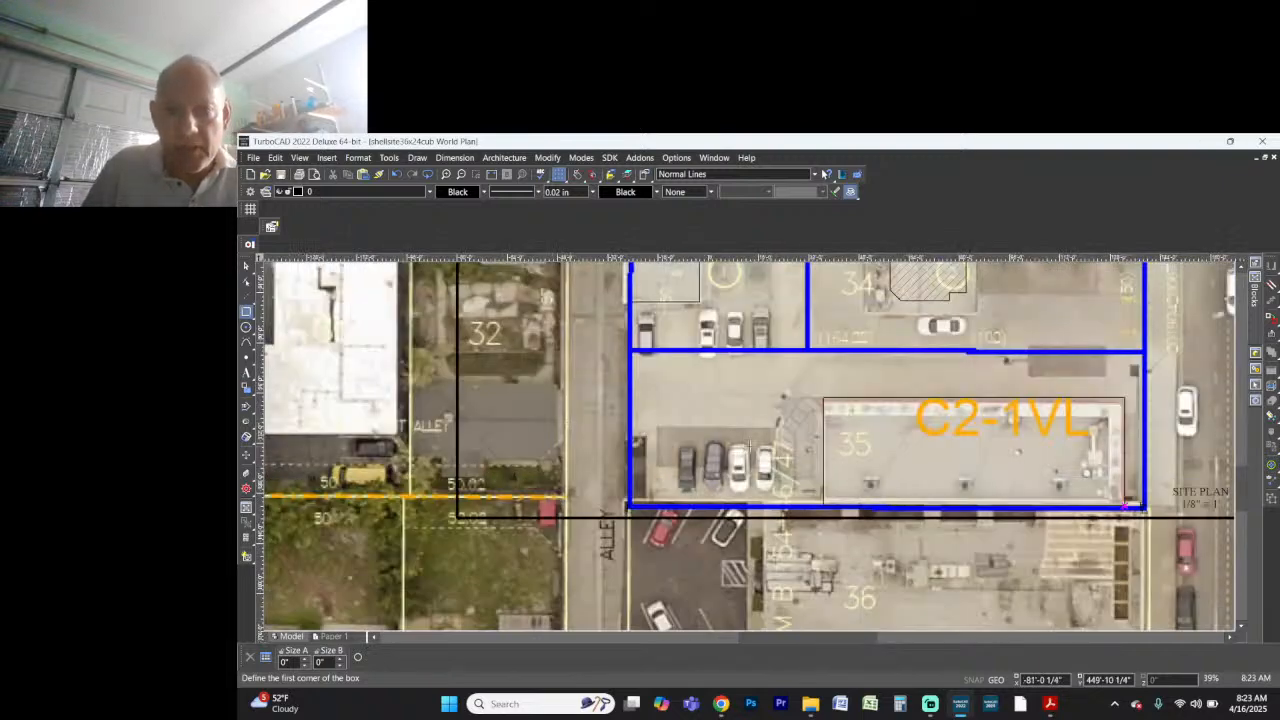
{"action": "scroll", "coordinate": [748, 447], "scroll_direction": "up", "scroll_amount": 2}
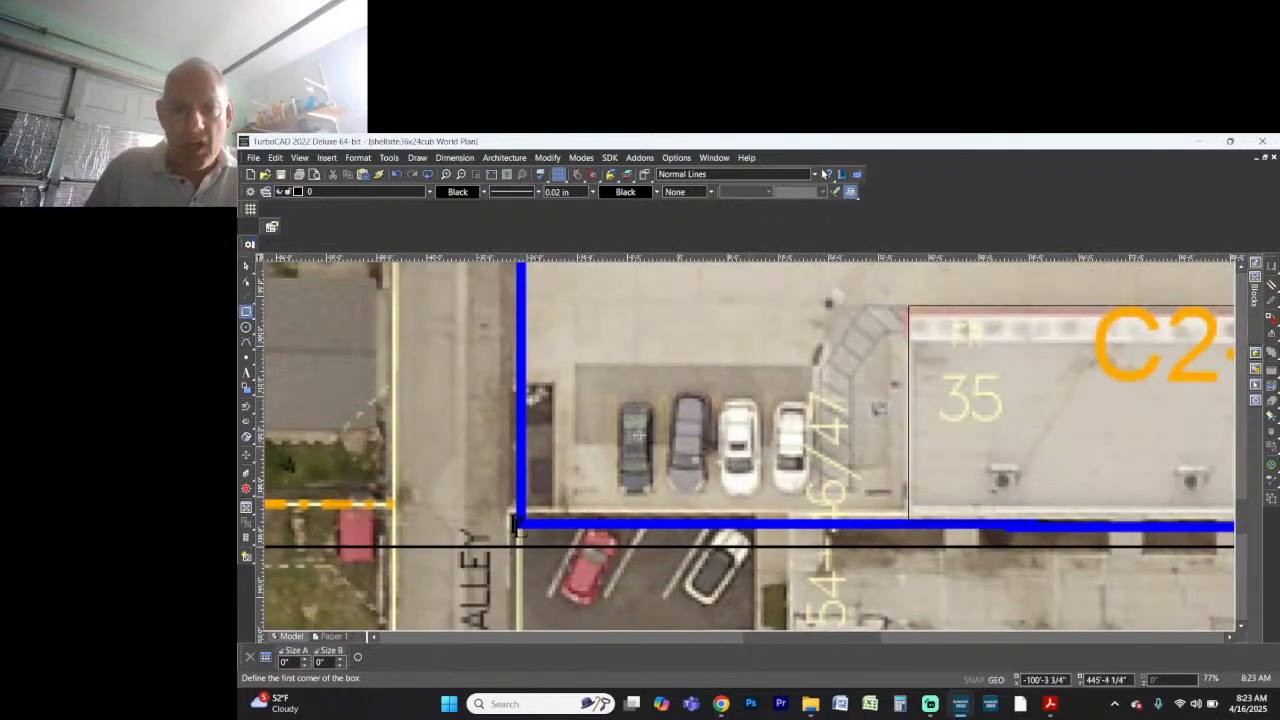
{"action": "left_click", "coordinate": [592, 192]}
{"action": "left_click", "coordinate": [587, 209]}
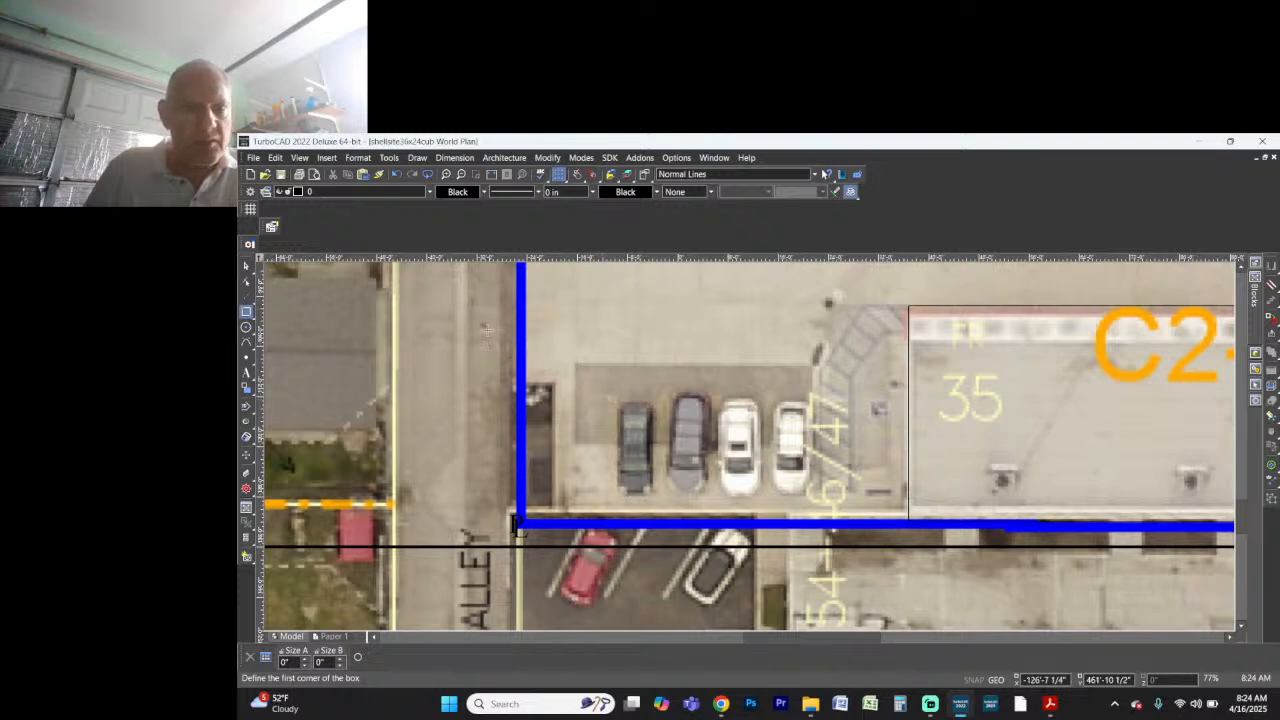
Step: Draw a narrow parking stripe rectangle 12 in wide and 18 ft long beside the four parked cars
{"action": "left_click", "coordinate": [577, 340]}
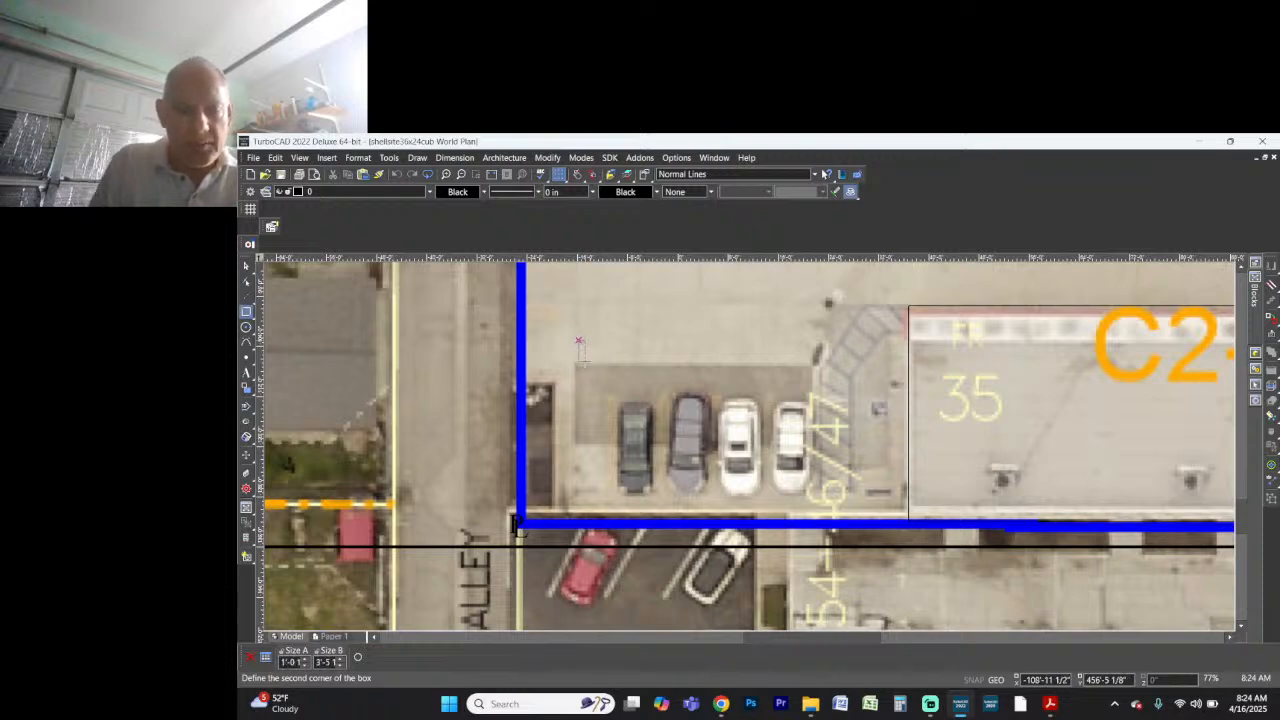
{"action": "key", "text": "Tab"}
{"action": "type", "text": "9"}
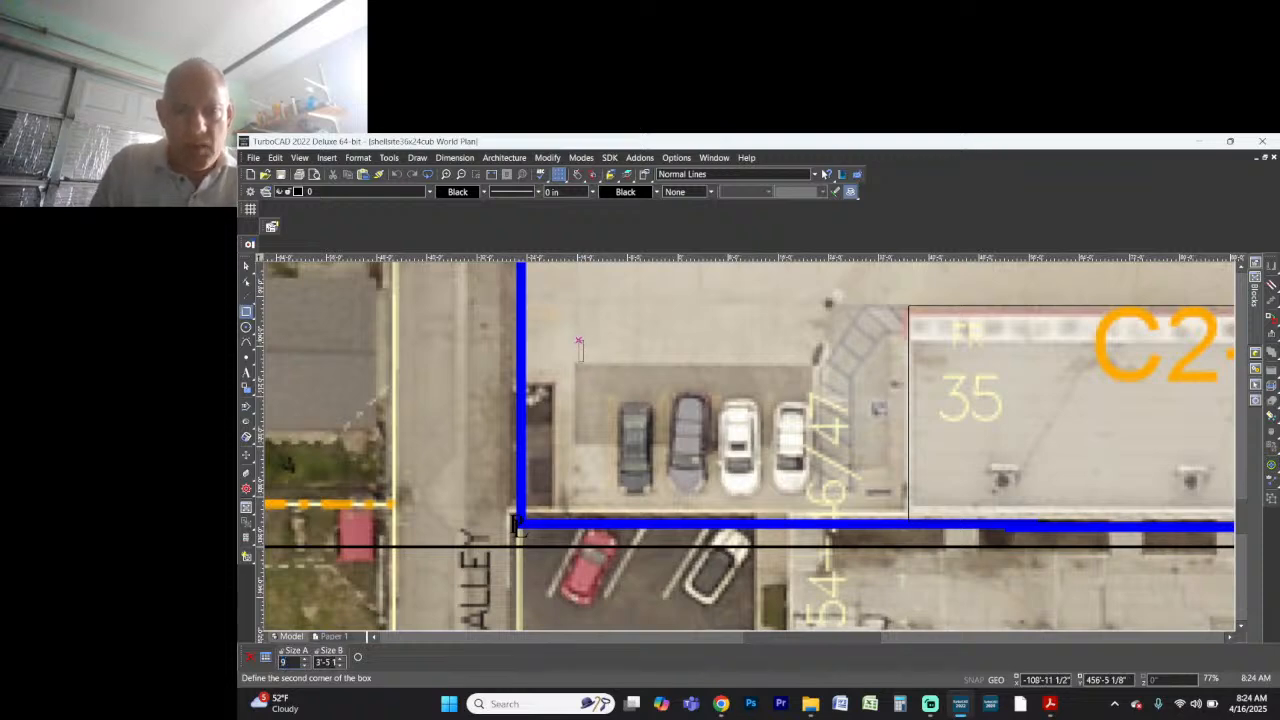
{"action": "key", "text": "BackSpace"}
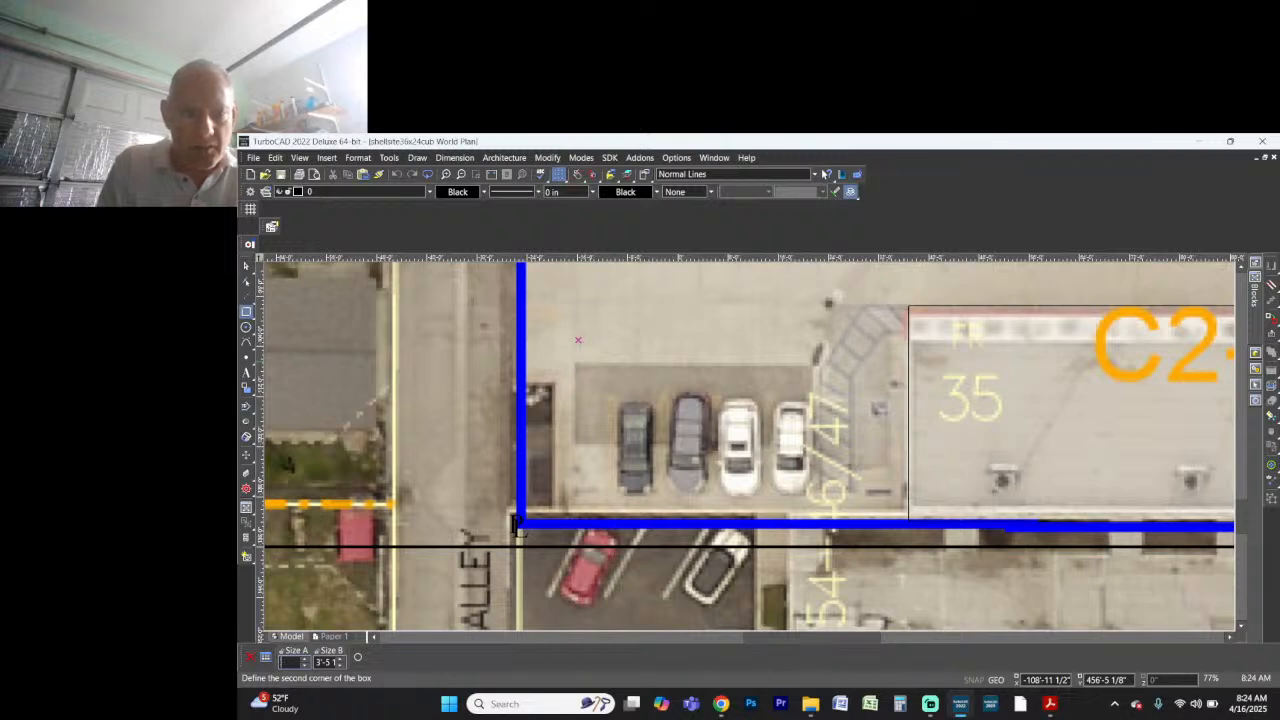
{"action": "type", "text": "12"}
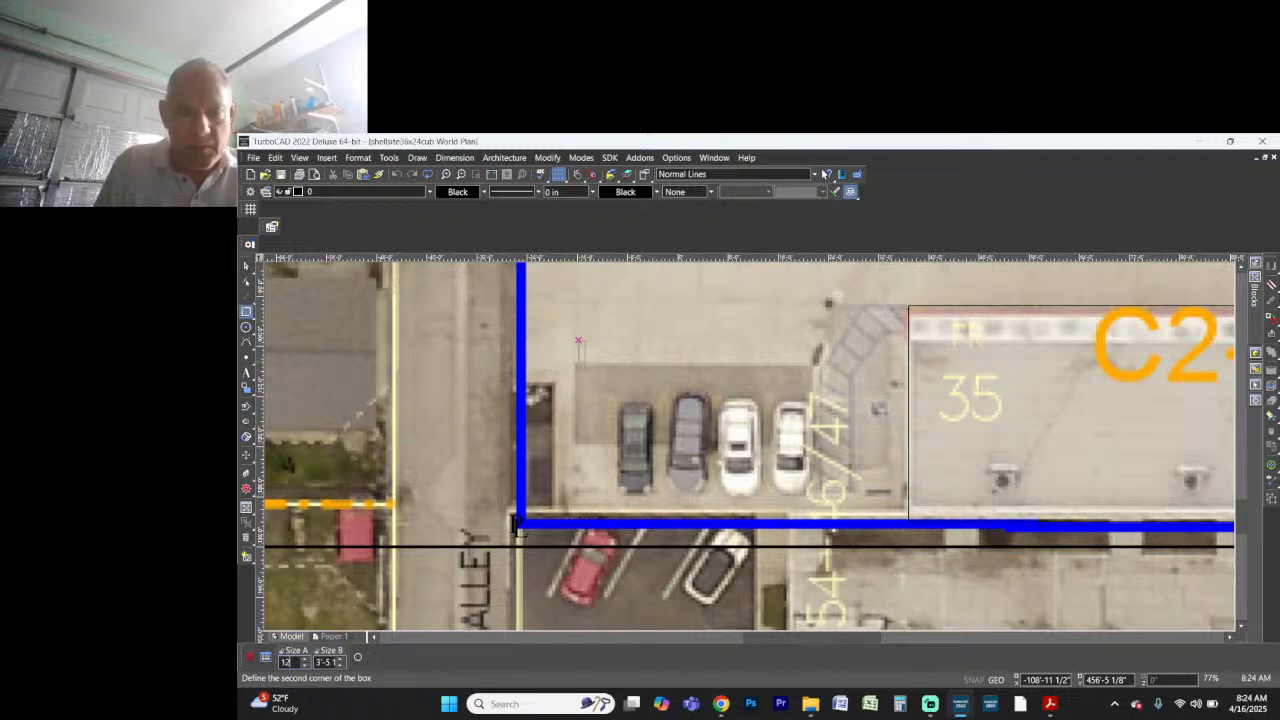
{"action": "key", "text": "Tab"}
{"action": "type", "text": "18'"}
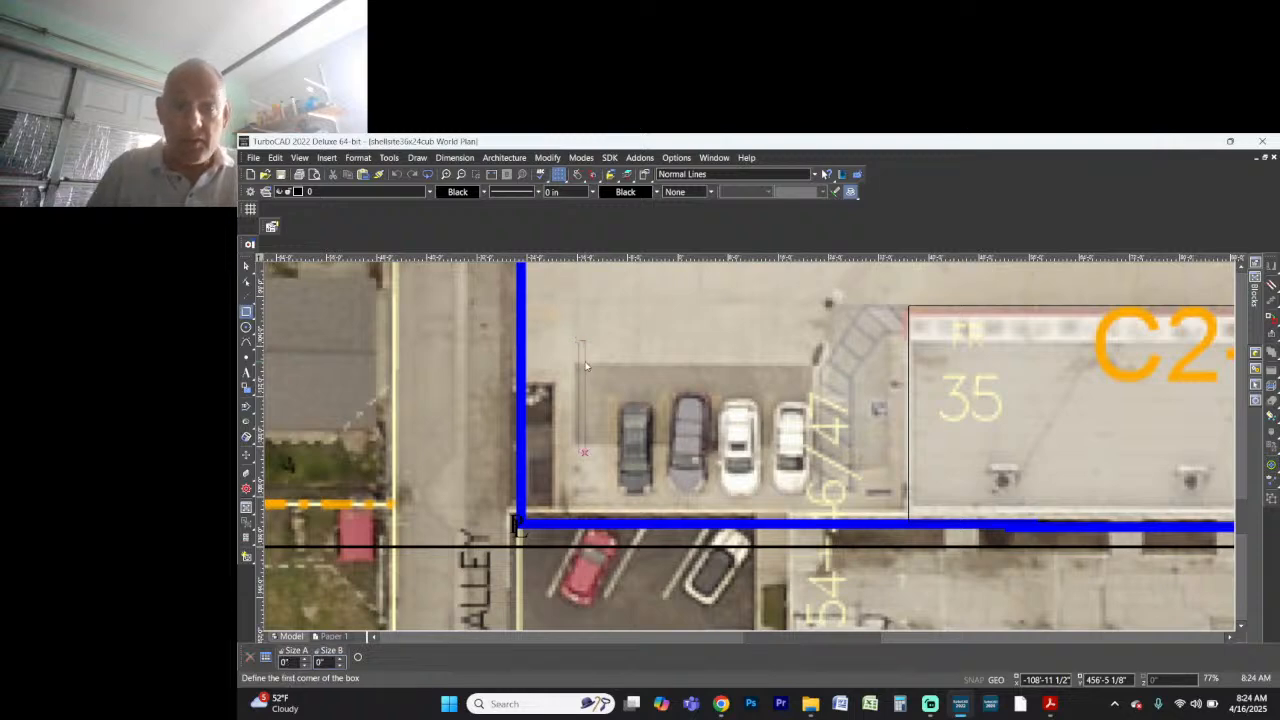
{"action": "key", "text": "Return"}
Step: Select the stripe polyline and move it alongside the westernmost parked car, just above the southern property line
{"action": "left_click", "coordinate": [588, 365]}
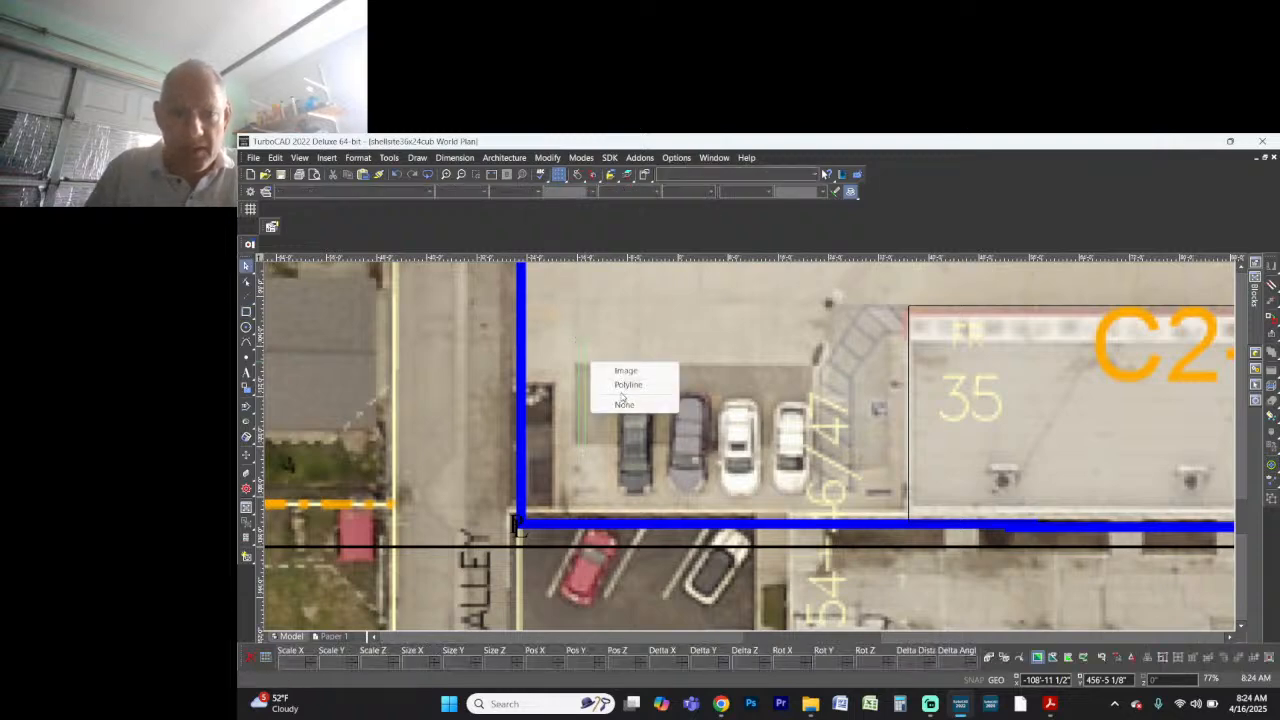
{"action": "left_click", "coordinate": [620, 385]}
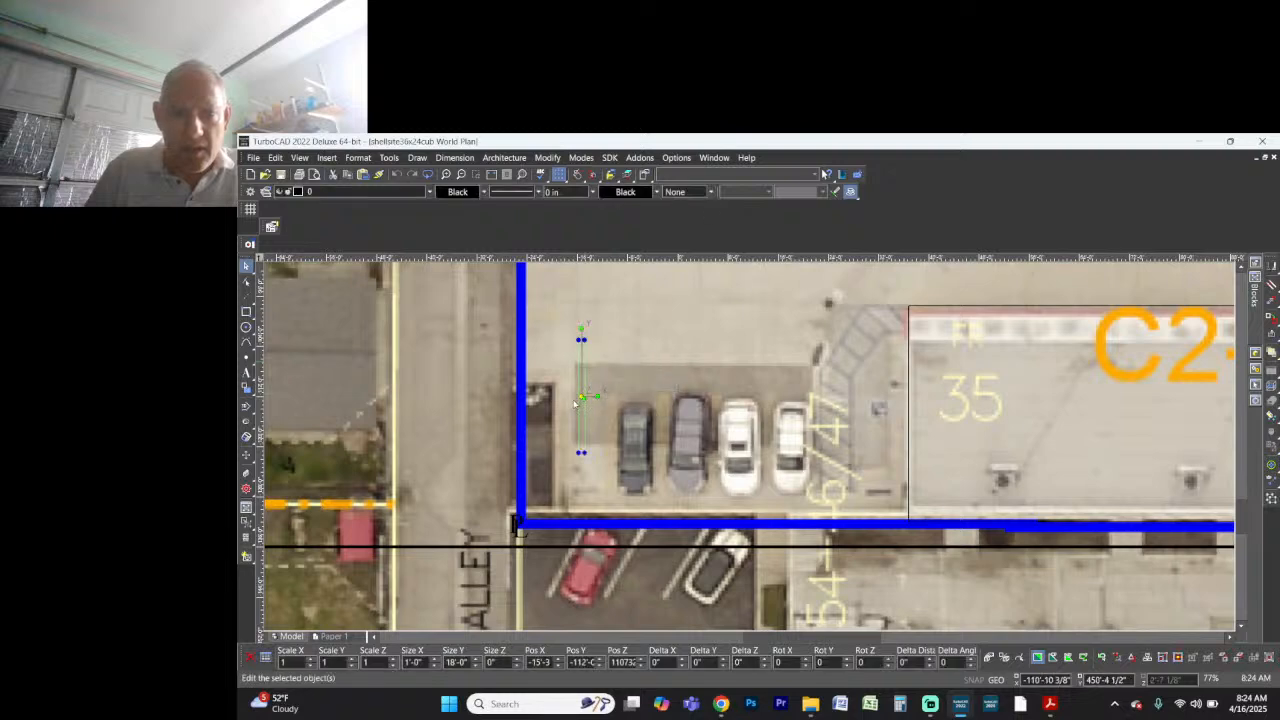
{"action": "left_click", "coordinate": [581, 397]}
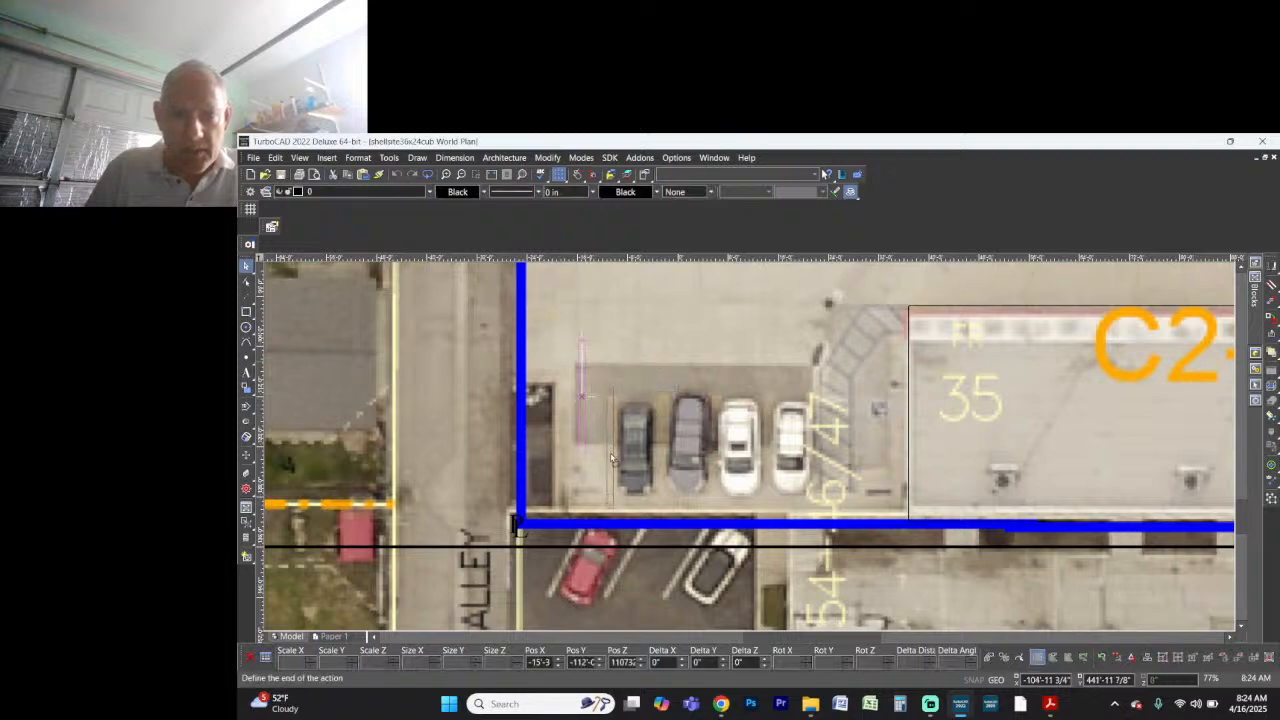
{"action": "left_click", "coordinate": [613, 458]}
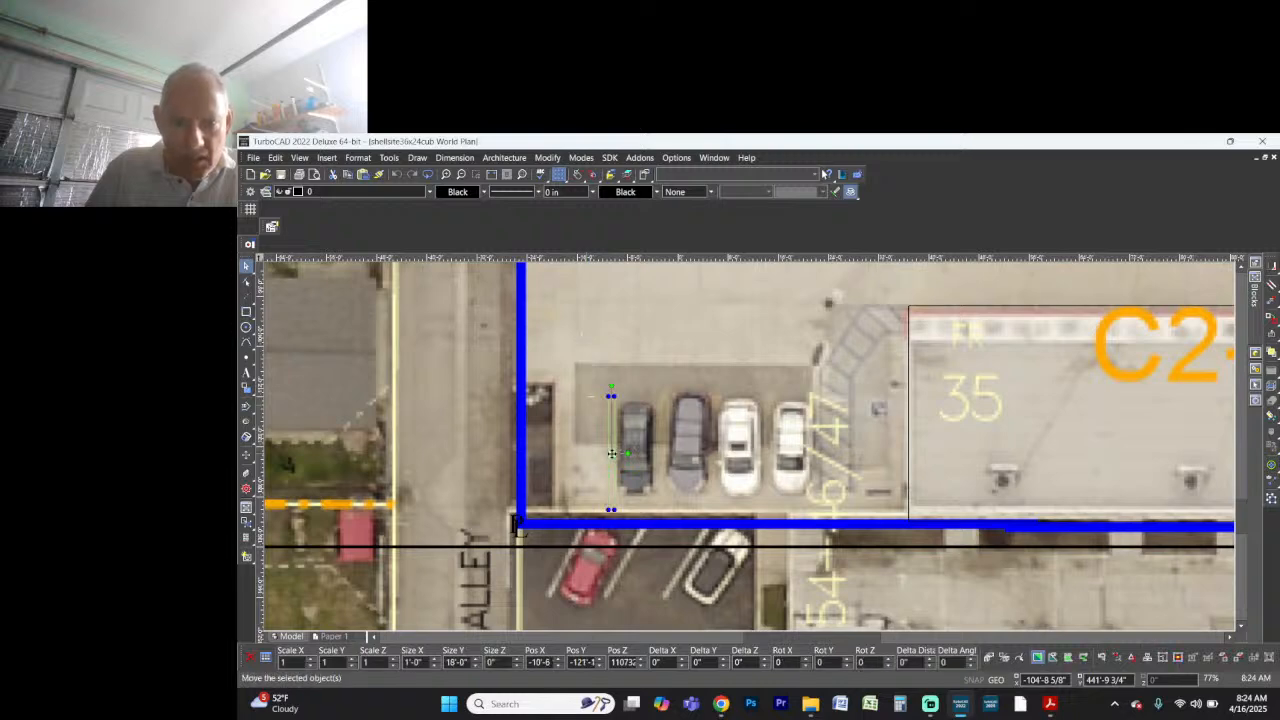
Step: Paste a copy of the parking stripe, set its reference point at its top edge, and align it exactly over the original stripe
{"action": "scroll", "coordinate": [613, 458], "scroll_direction": "up", "scroll_amount": 3}
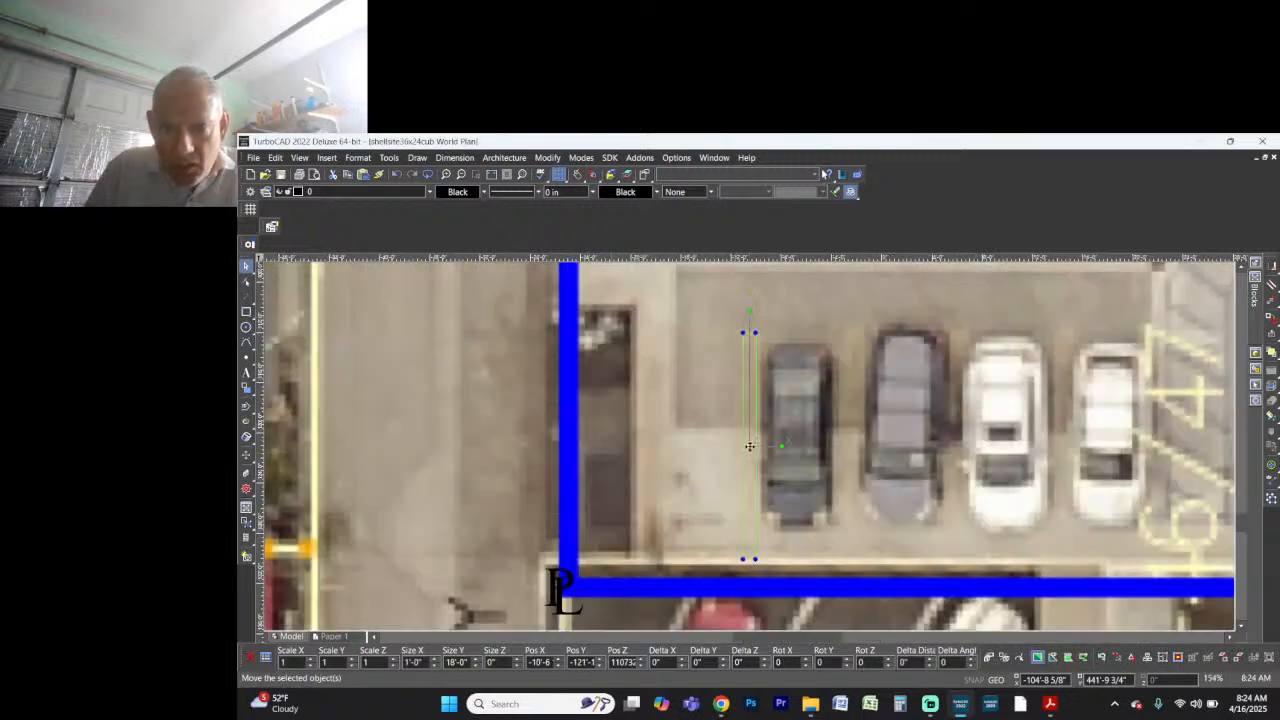
{"action": "scroll", "coordinate": [750, 446], "scroll_direction": "down", "scroll_amount": 3}
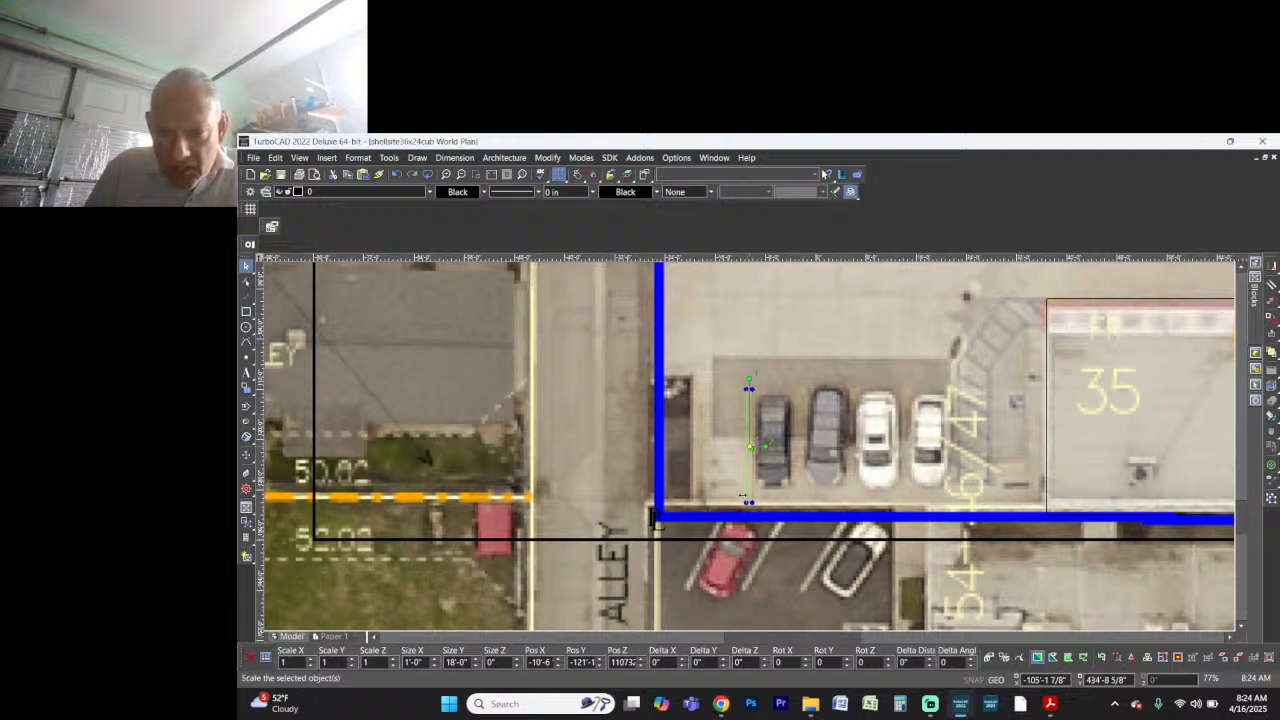
{"action": "scroll", "coordinate": [788, 498], "scroll_direction": "up", "scroll_amount": 3}
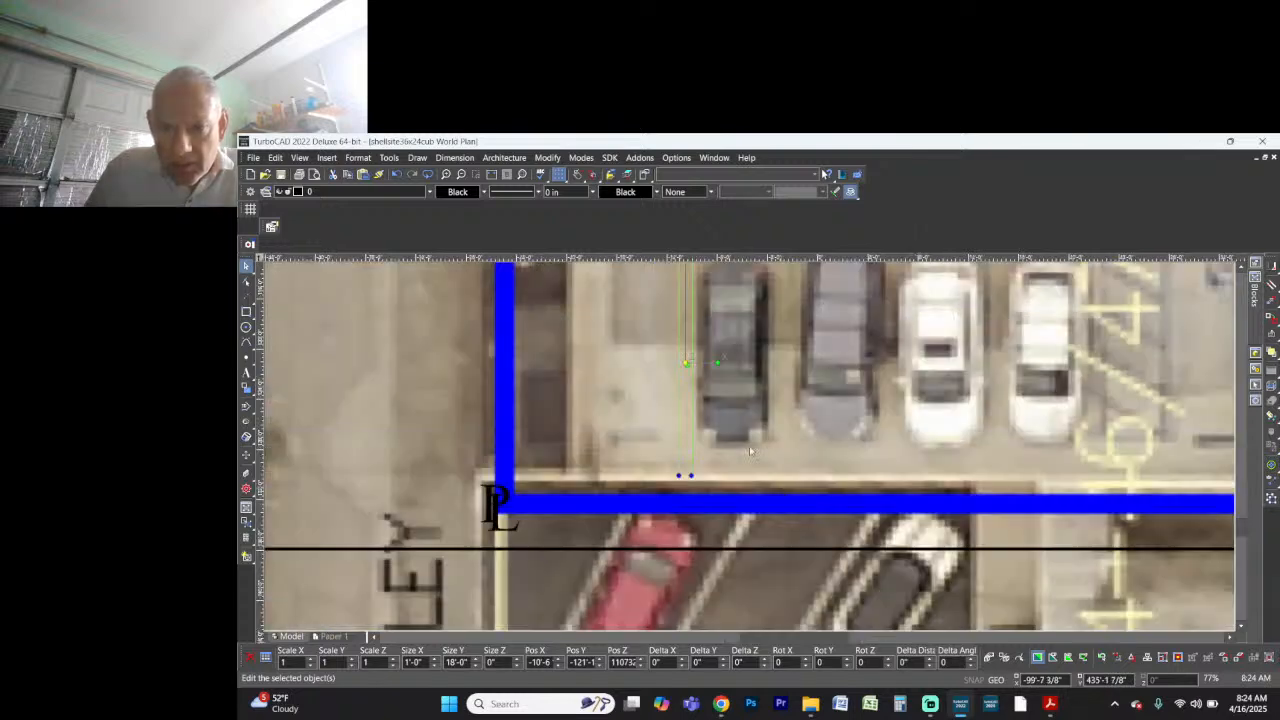
{"action": "scroll", "coordinate": [750, 451], "scroll_direction": "down", "scroll_amount": 3}
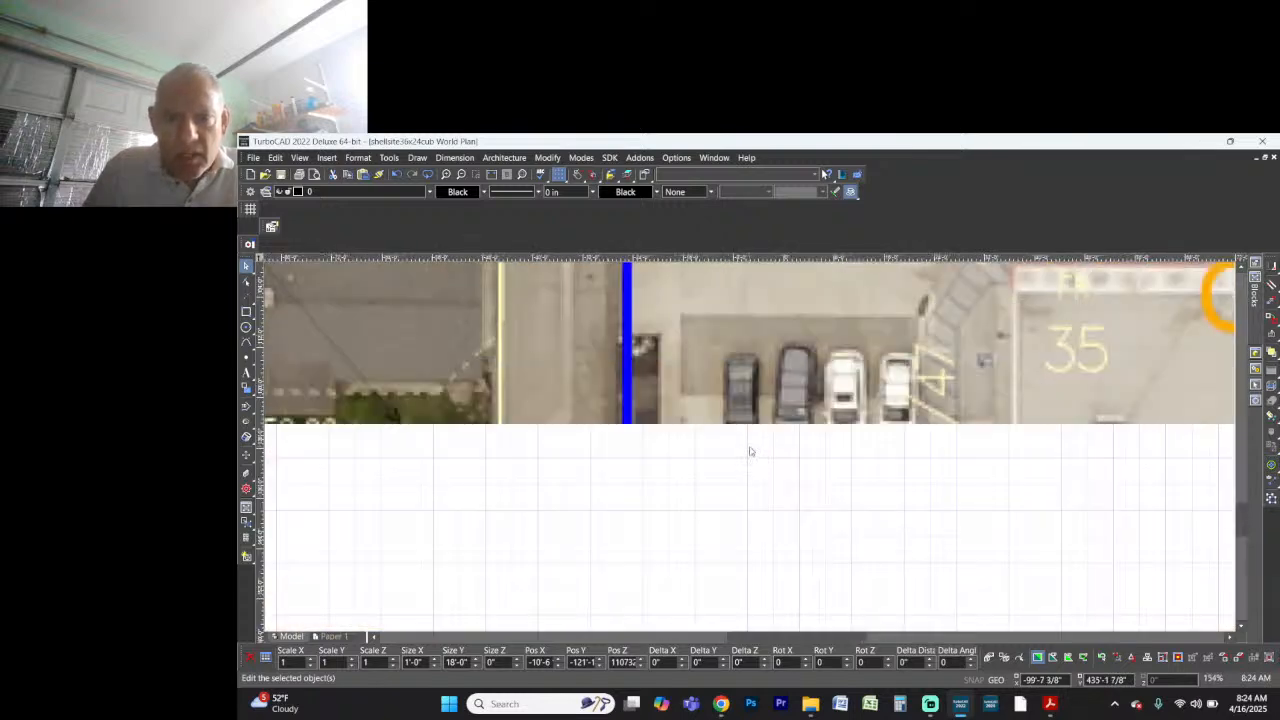
{"action": "scroll", "coordinate": [750, 451], "scroll_direction": "up", "scroll_amount": 3}
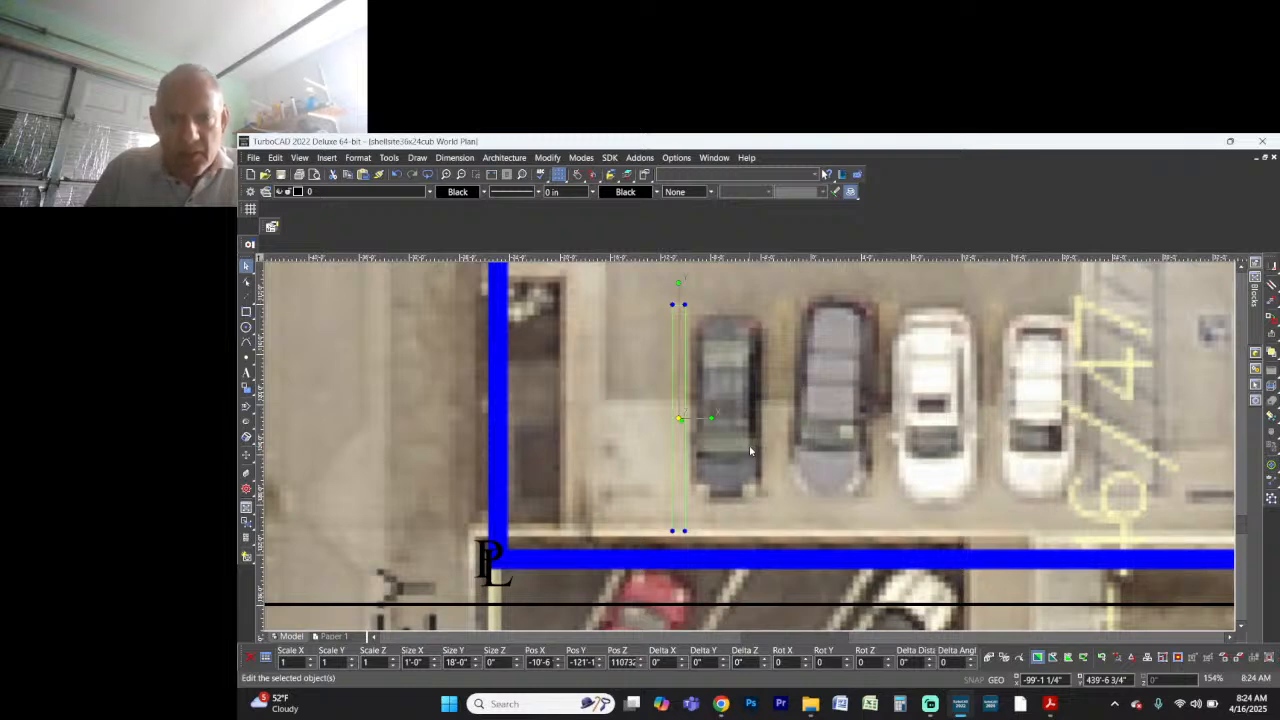
{"action": "key", "text": "ctrl+c"}
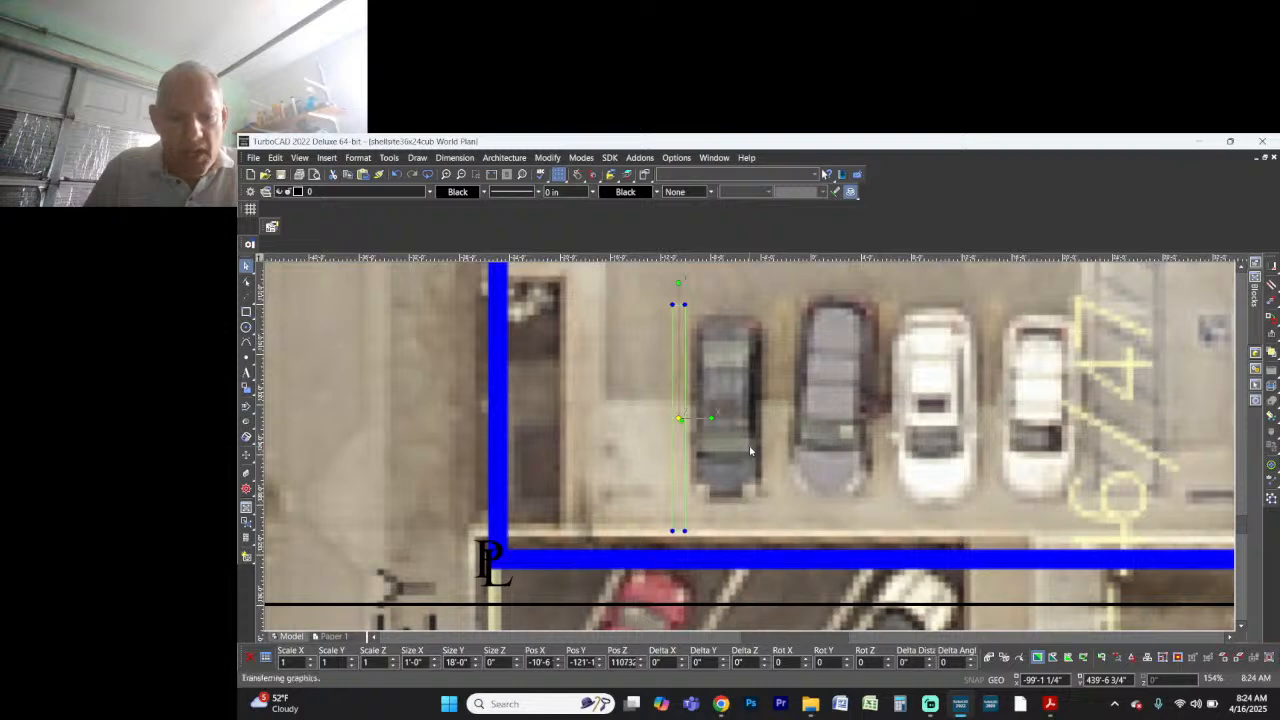
{"action": "key", "text": "ctrl+v"}
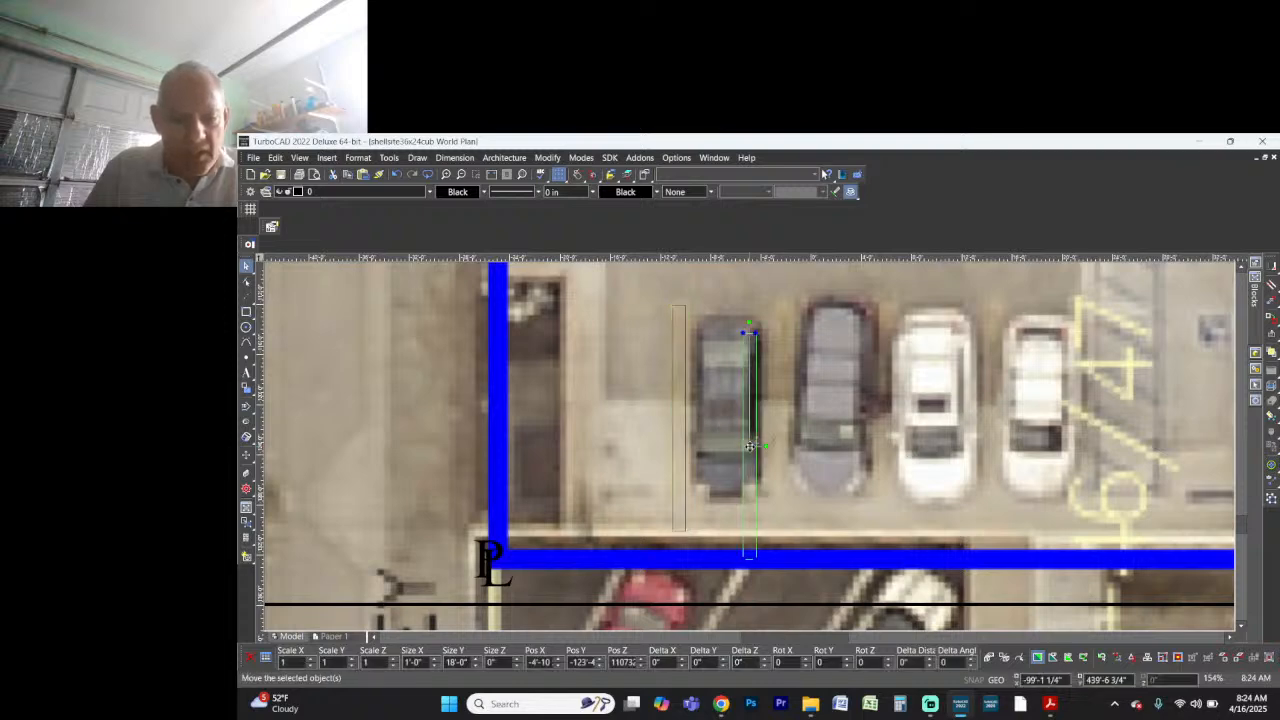
{"action": "left_click_drag", "start_coordinate": [750, 446], "coordinate": [965, 637]}
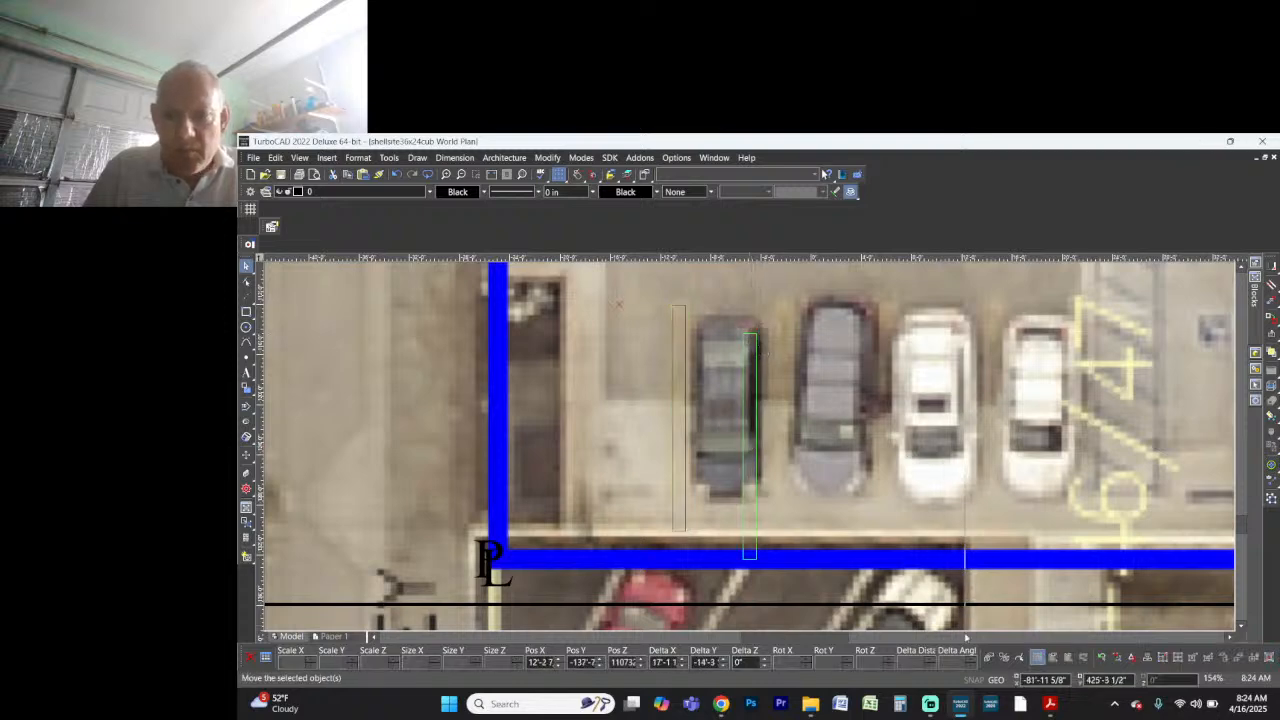
{"action": "left_click", "coordinate": [968, 679]}
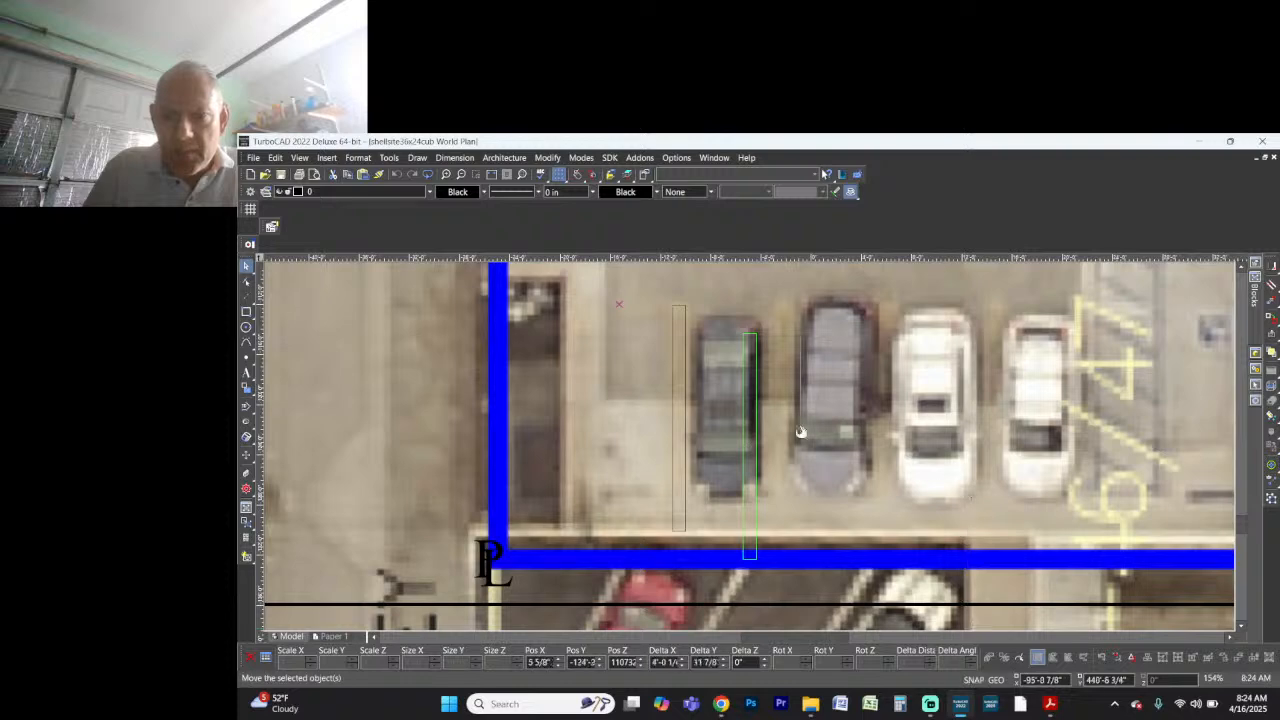
{"action": "left_click", "coordinate": [754, 337]}
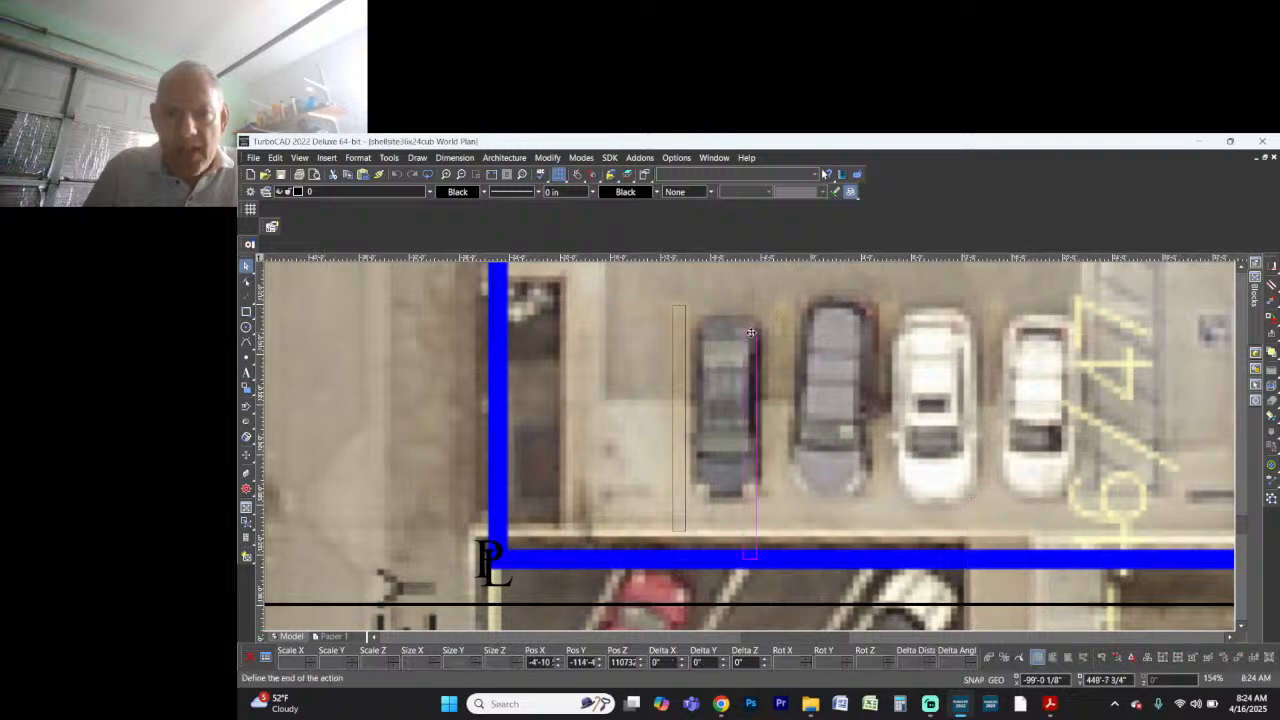
{"action": "left_click", "coordinate": [681, 313]}
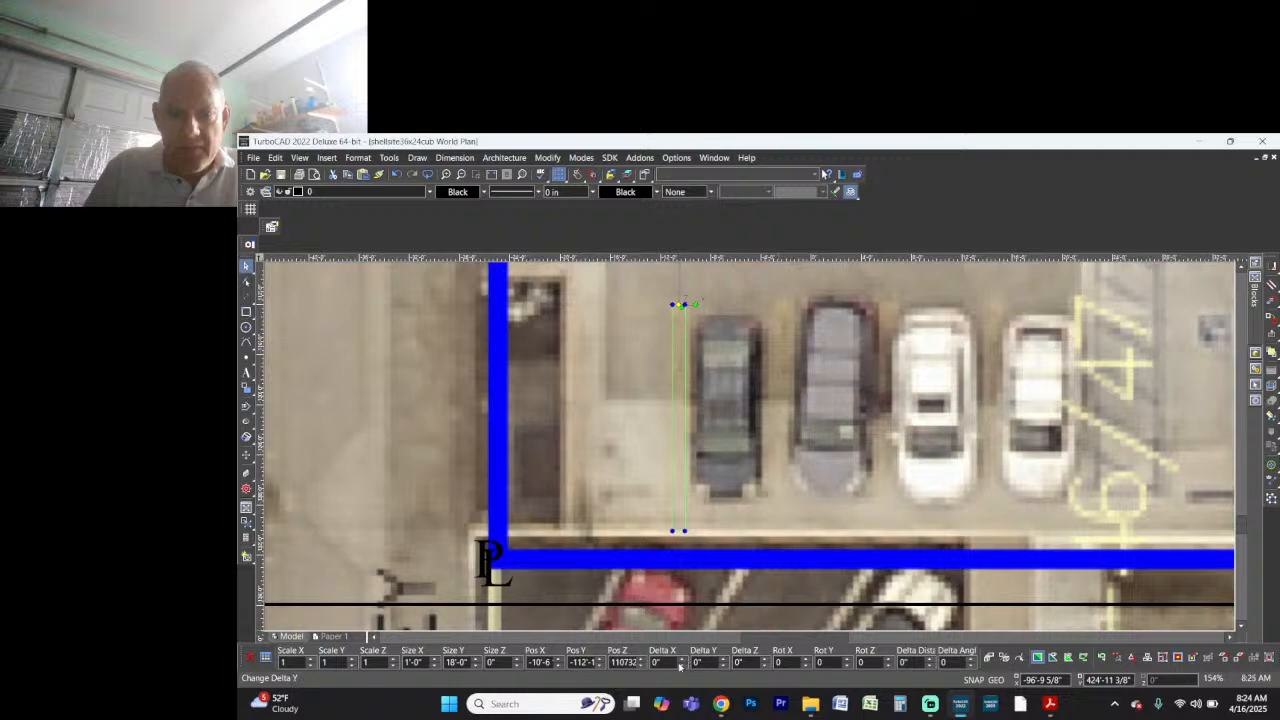
Step: Try shifting the copied parking stripe 9 ft along X, and undo the shift
{"action": "left_click", "coordinate": [671, 664]}
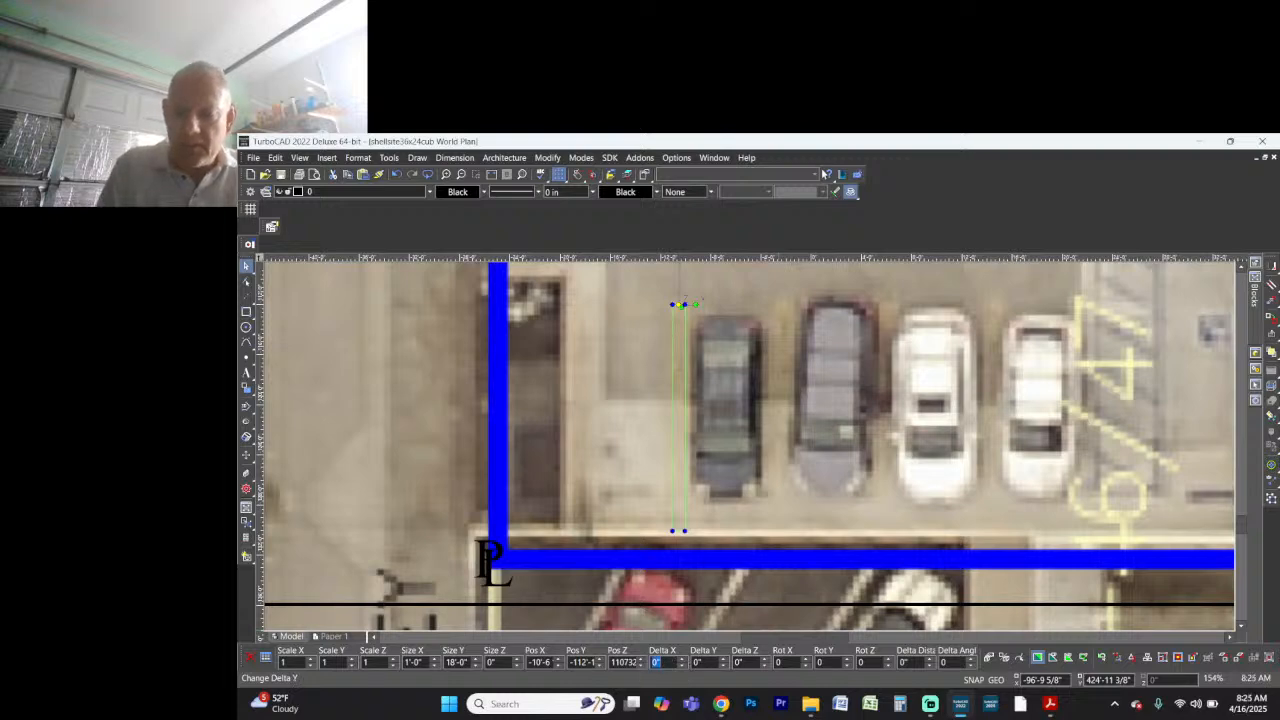
{"action": "type", "text": "9"}
{"action": "key", "text": "Return"}
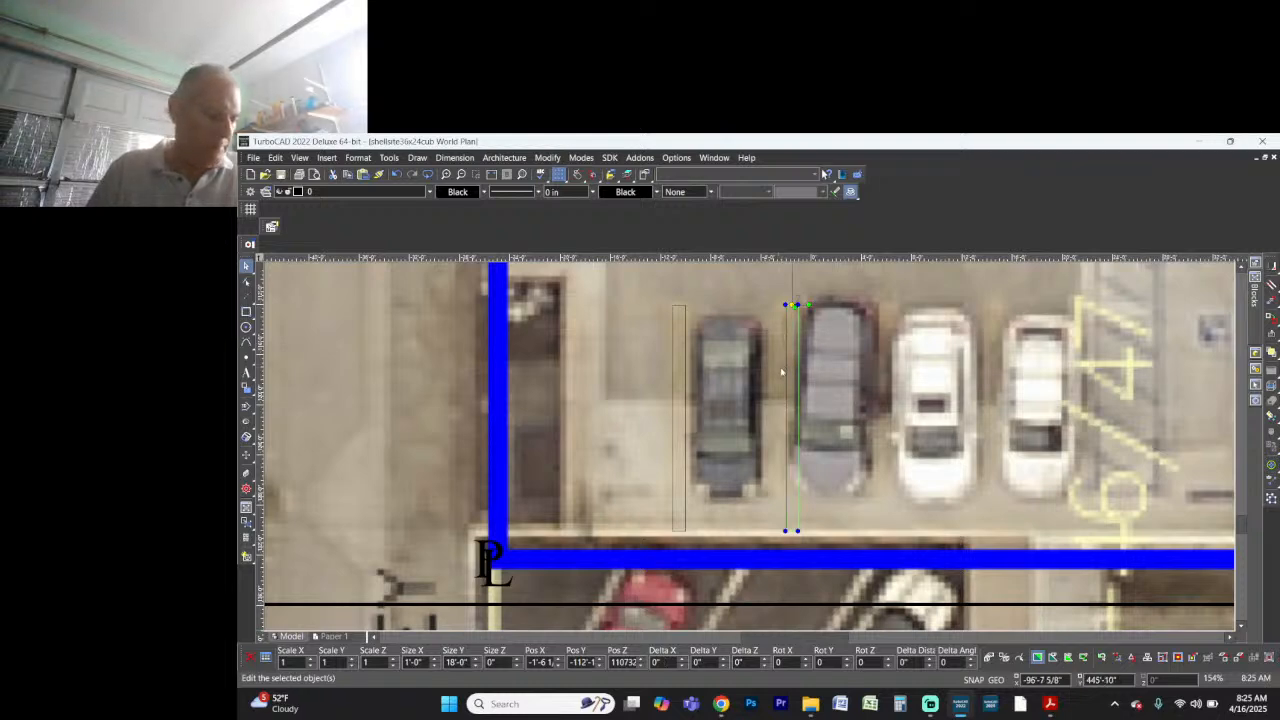
{"action": "key", "text": "ctrl+z"}
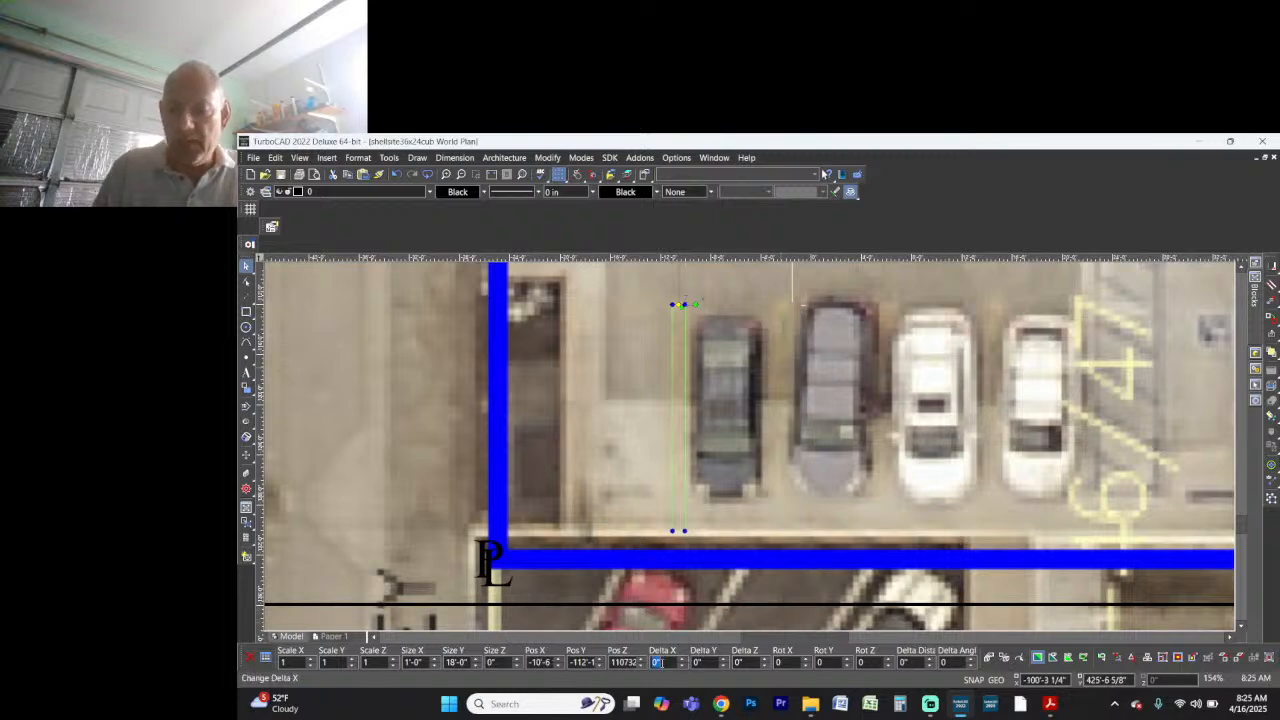
Step: Try an 8 ft shift along X for the copied parking stripe, and undo it
{"action": "type", "text": "8"}
{"action": "key", "text": "ctrl+Return"}
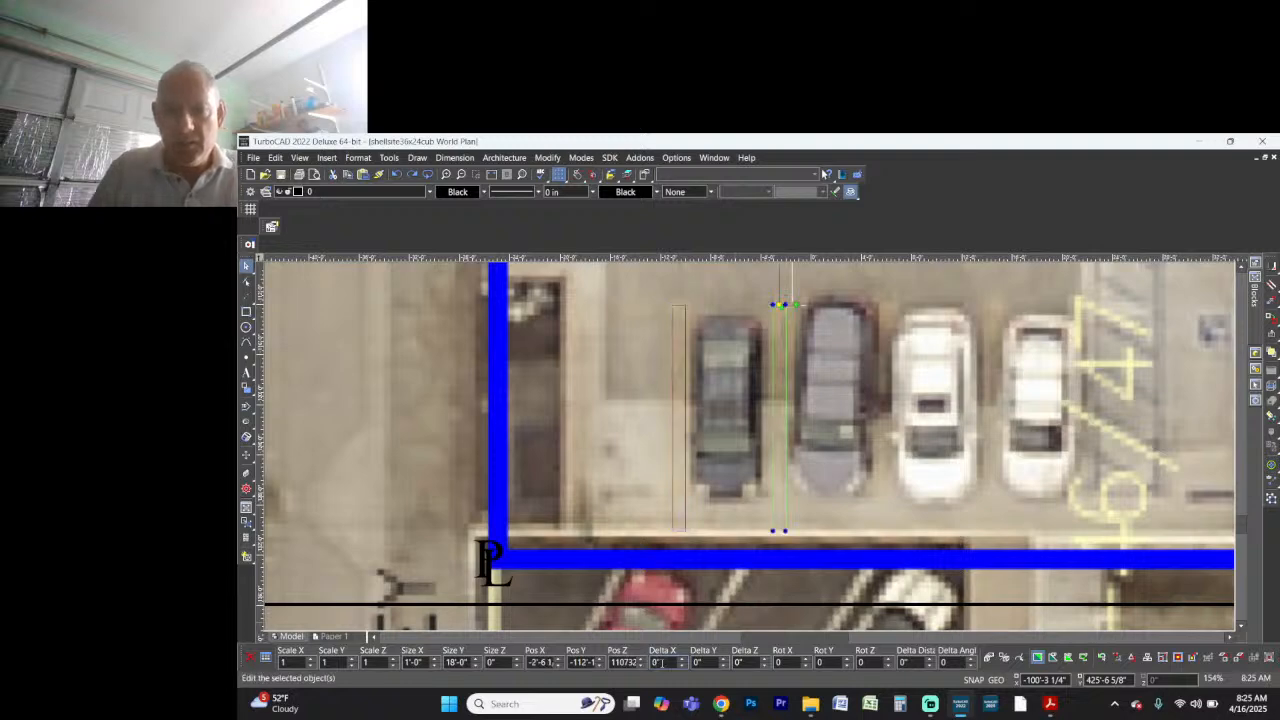
{"action": "key", "text": "ctrl+z"}
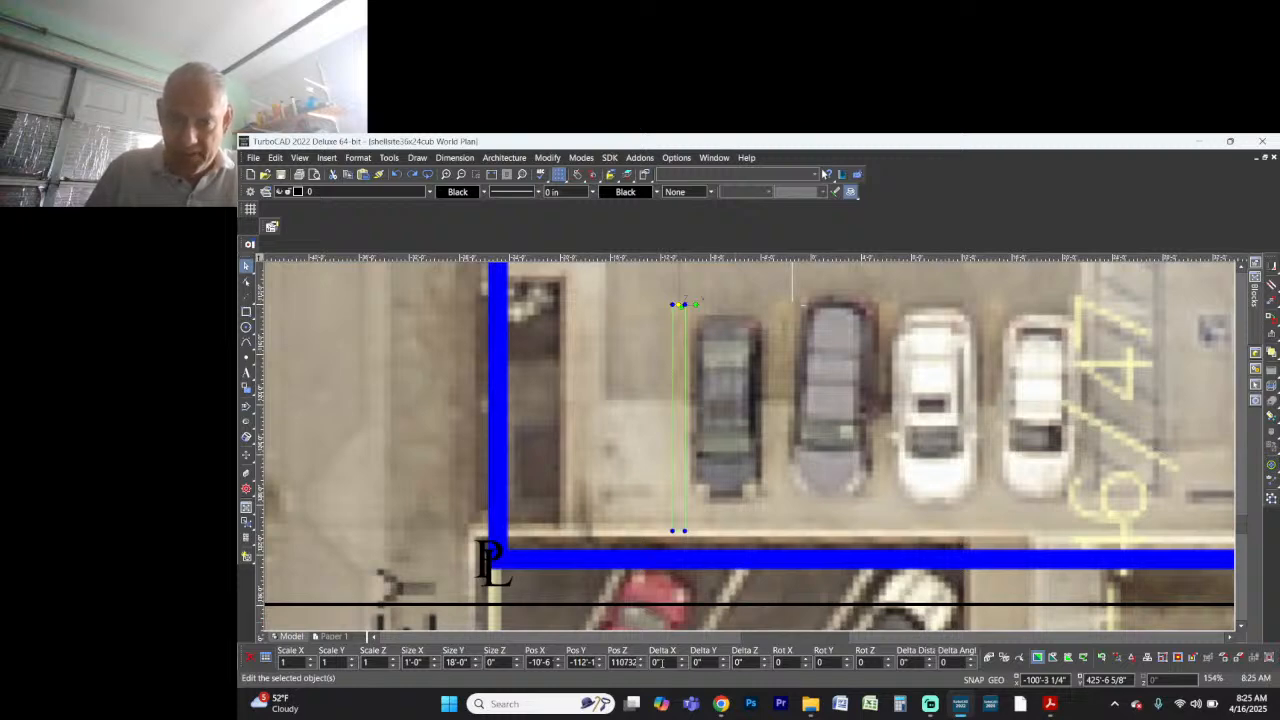
Step: Set the copied parking stripe's Y size to 15 ft and delete the original 18 ft stripe
{"action": "double_click", "coordinate": [455, 662]}
{"action": "type", "text": "15"}
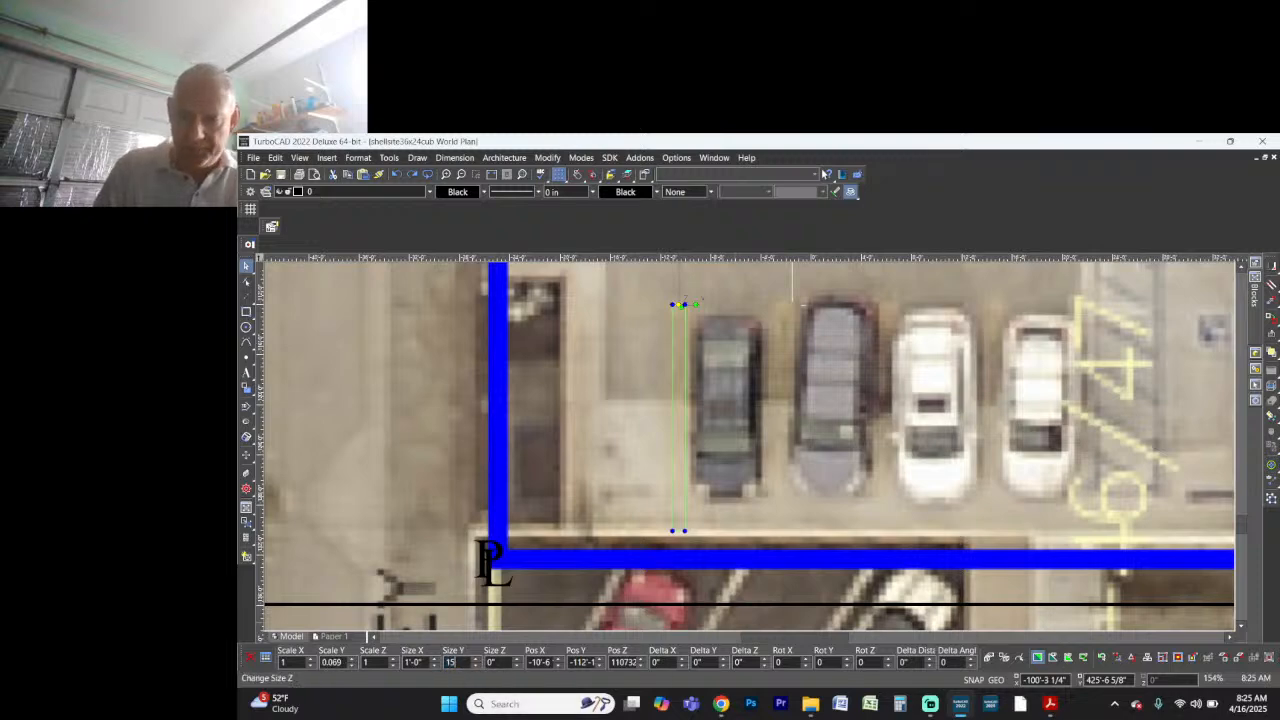
{"action": "key", "text": "Return"}
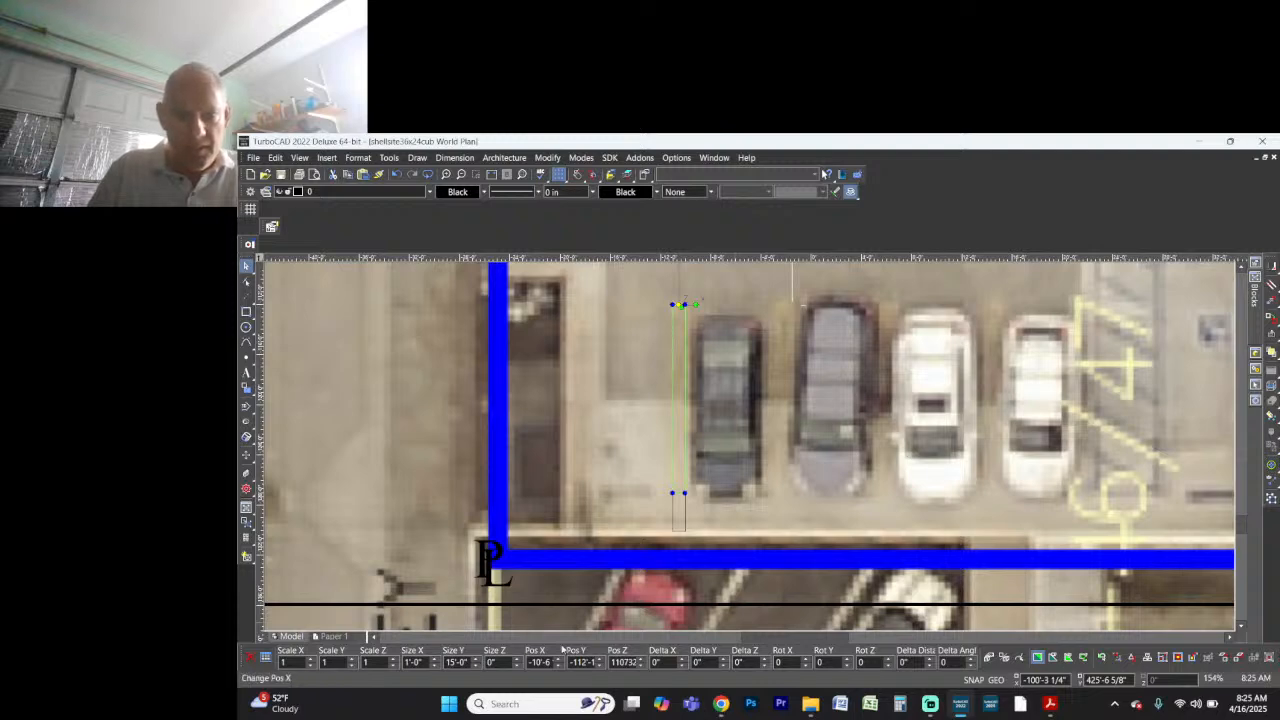
{"action": "left_click", "coordinate": [685, 527]}
{"action": "left_click", "coordinate": [710, 546]}
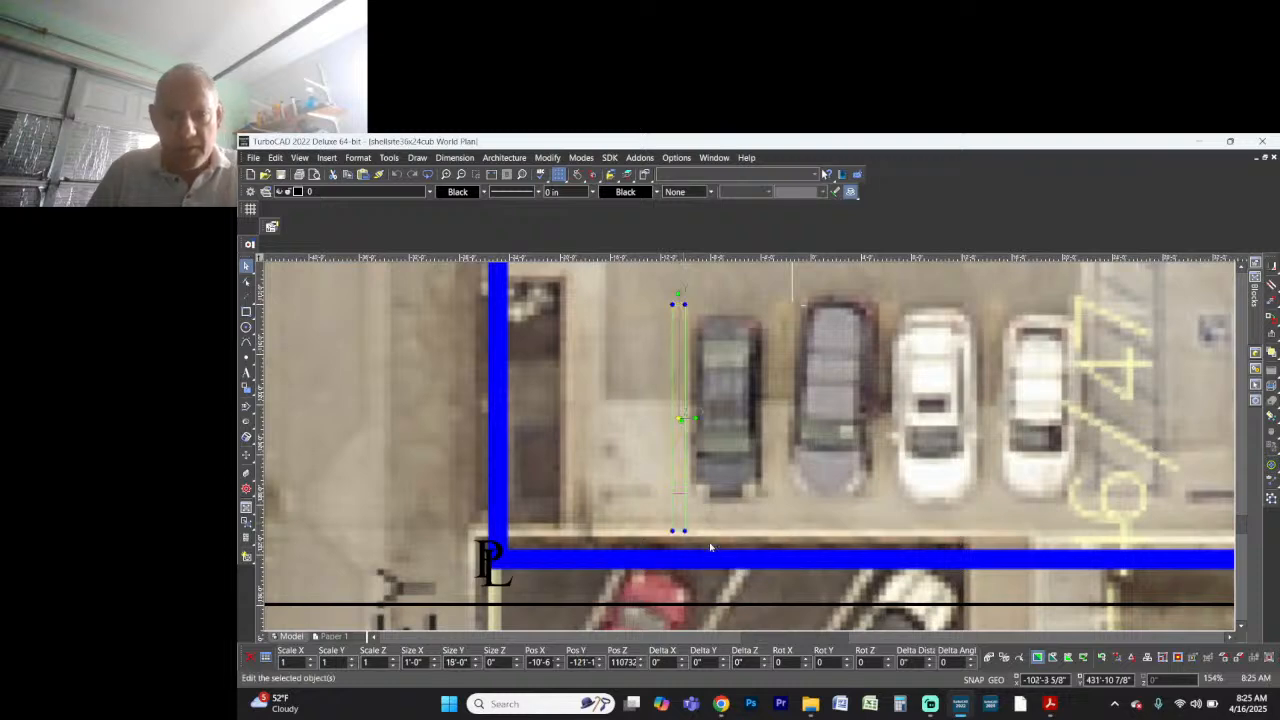
{"action": "key", "text": "Escape"}
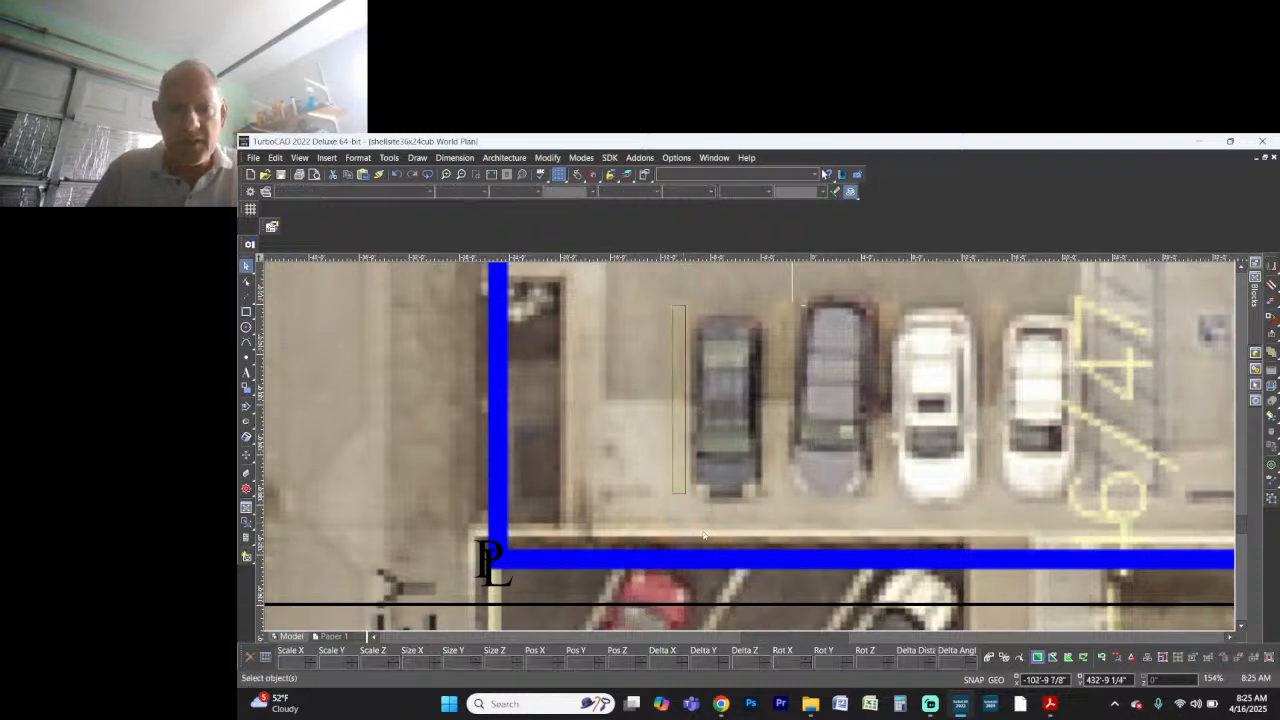
Step: Draw a rectangle about 1 ft by 15 ft directly over the shortened stripe beside the westernmost parked car
{"action": "left_click", "coordinate": [682, 493]}
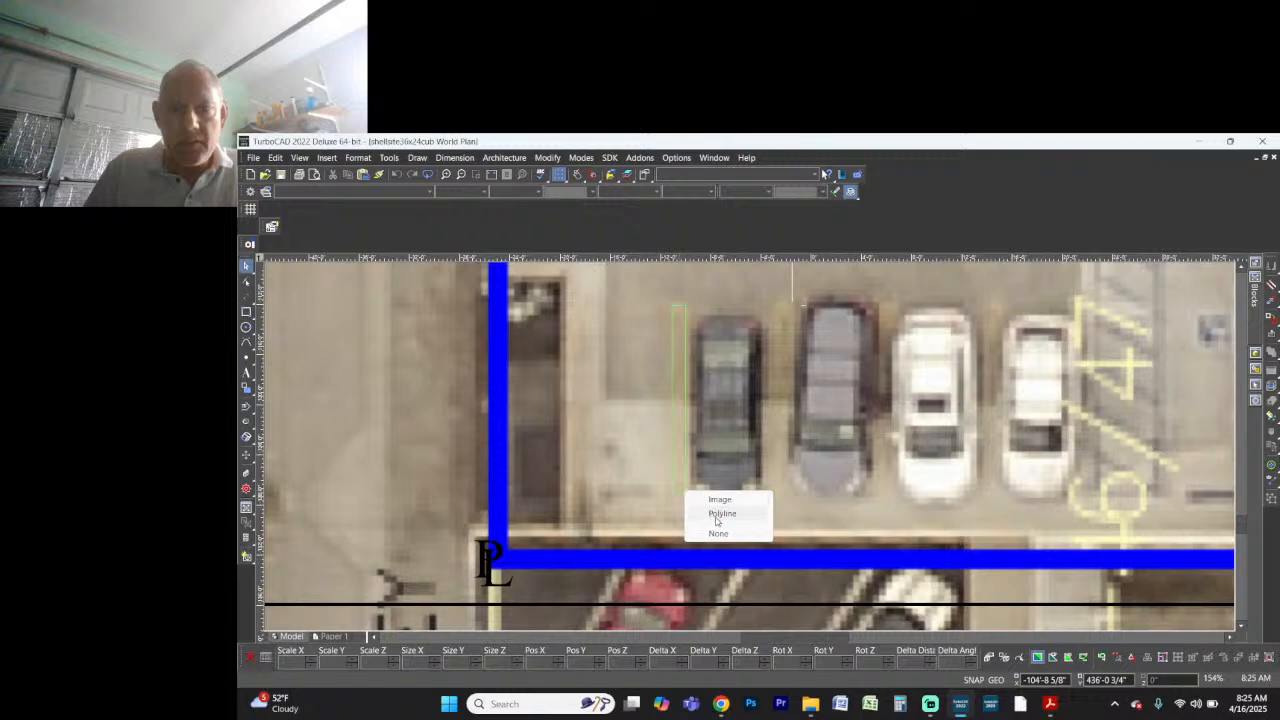
{"action": "left_click", "coordinate": [716, 513]}
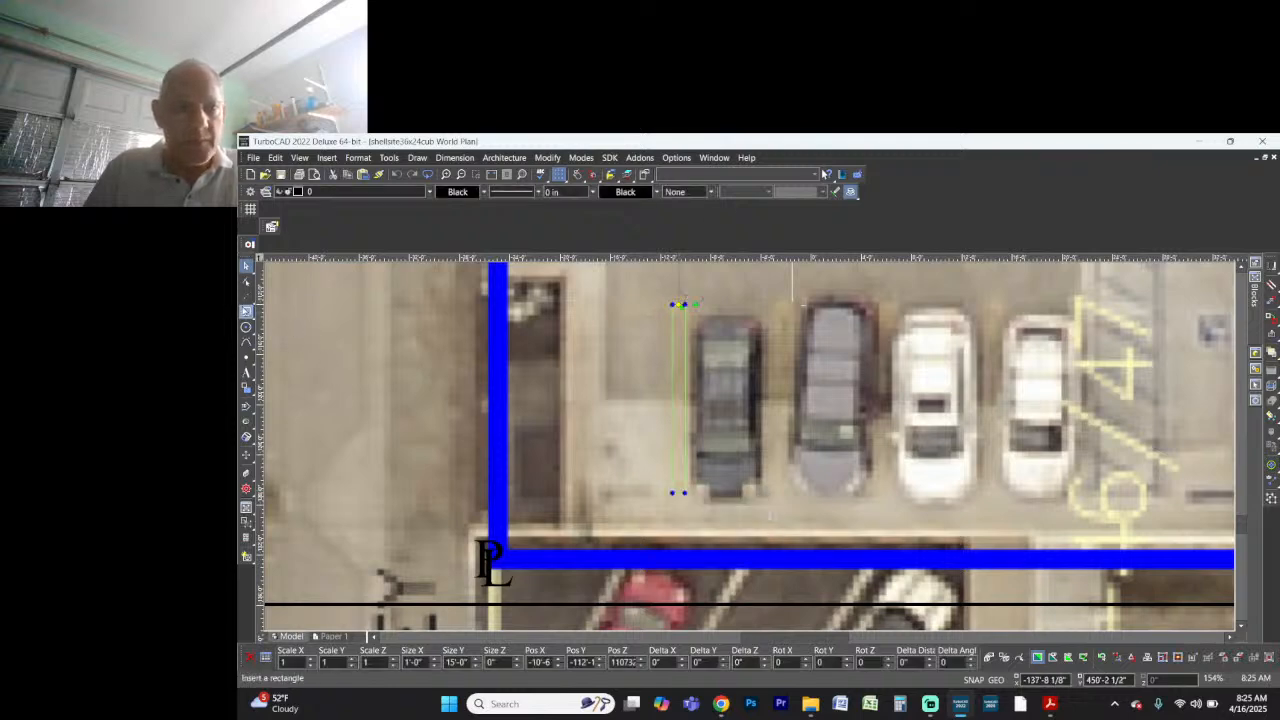
{"action": "left_click", "coordinate": [246, 311]}
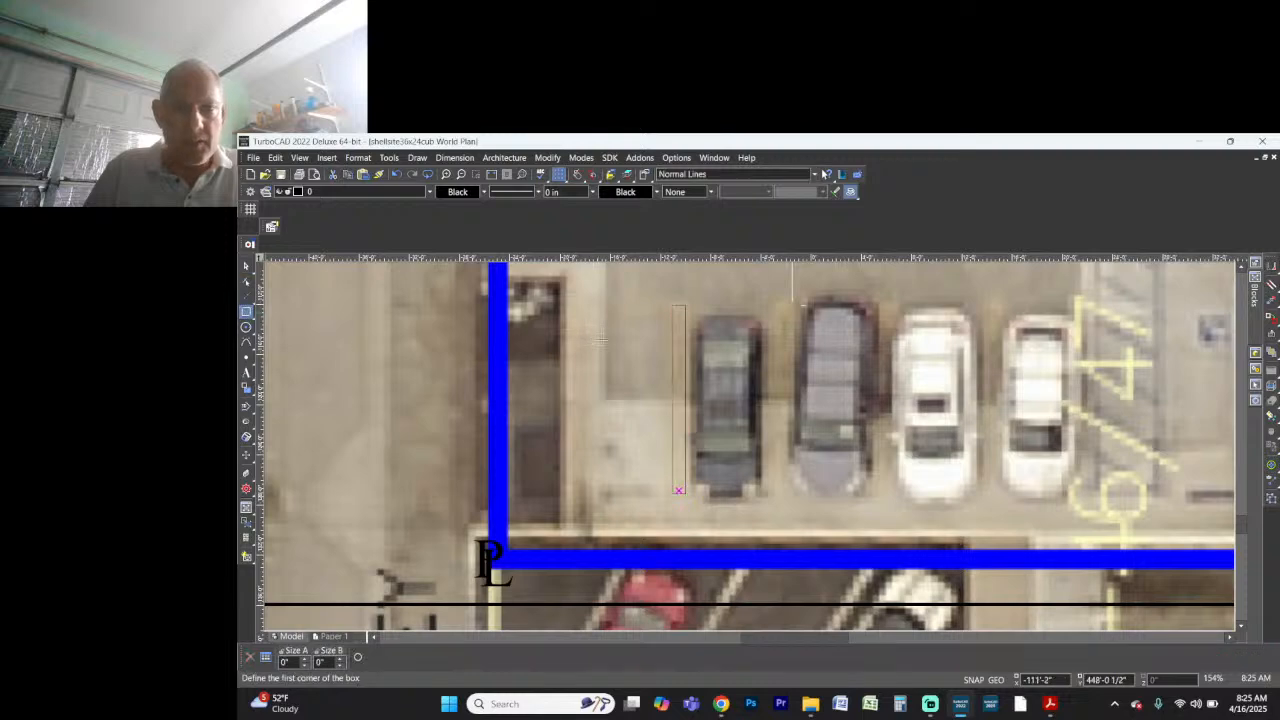
{"action": "left_click", "coordinate": [674, 306]}
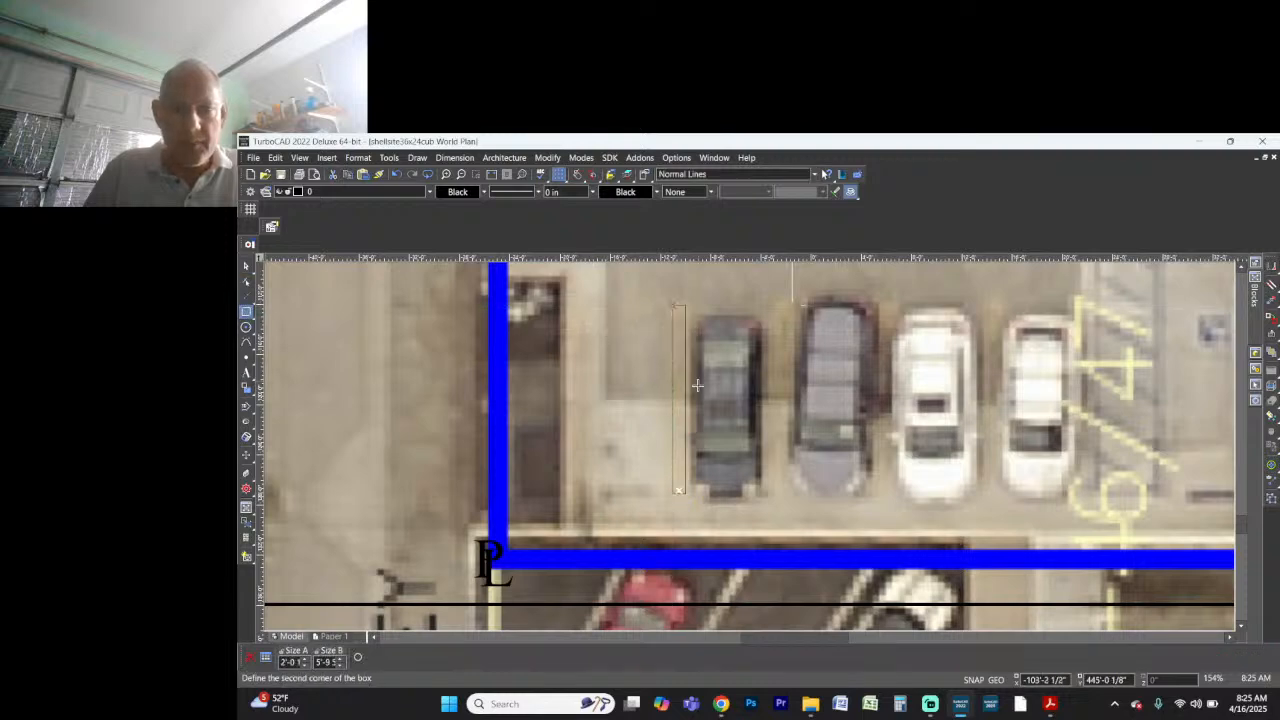
{"action": "left_click", "coordinate": [680, 491]}
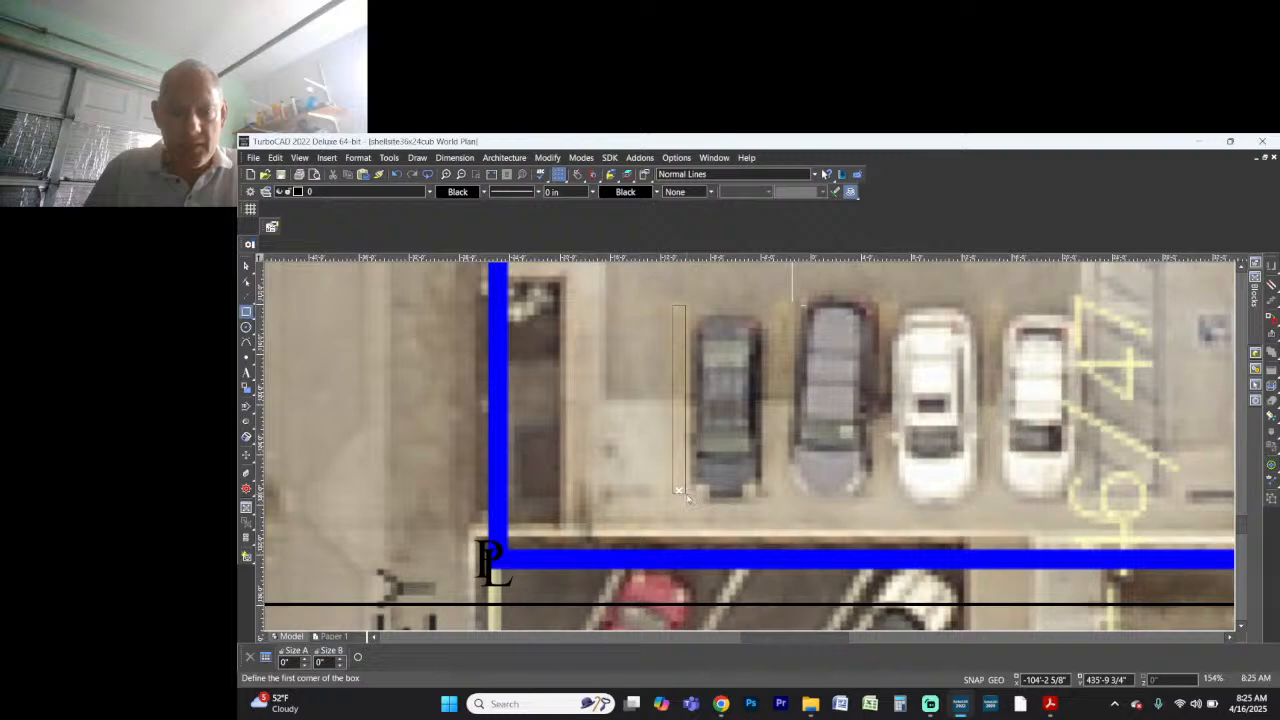
Step: Select the overlaid stripe polyline and shift it along X into the gap between the first and second parked cars
{"action": "key", "text": "space"}
{"action": "left_click", "coordinate": [687, 434]}
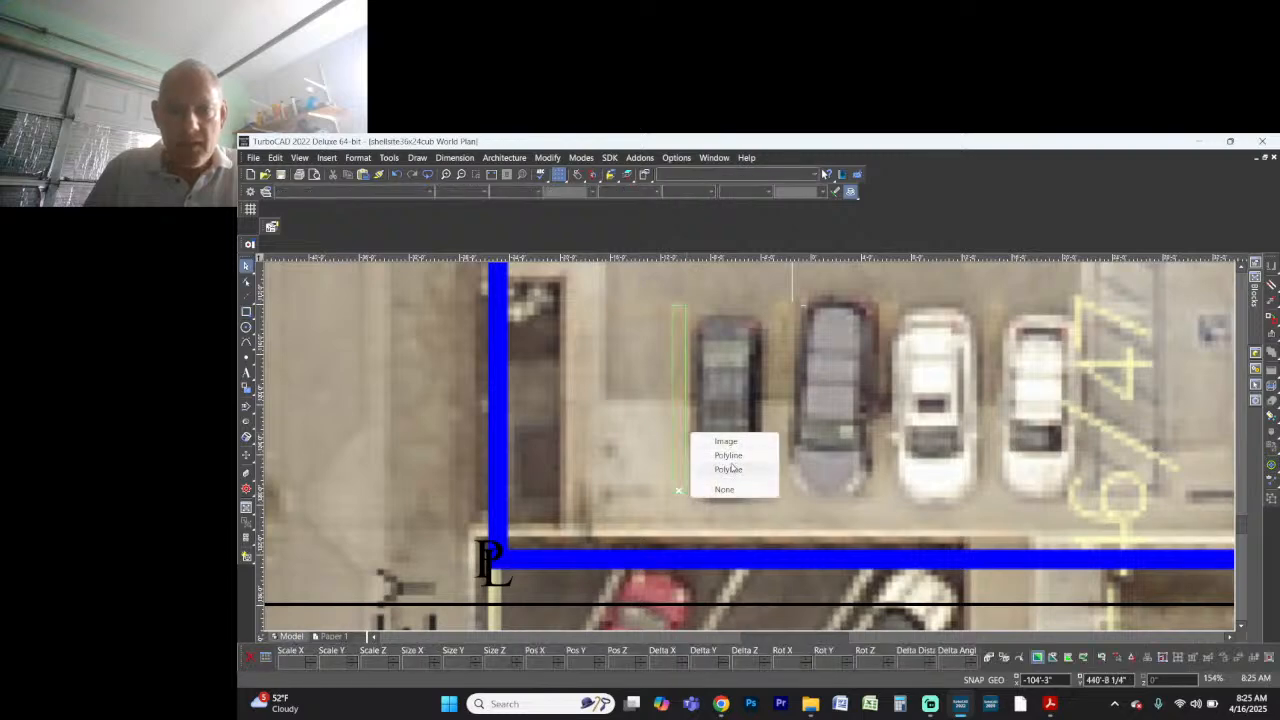
{"action": "left_click", "coordinate": [731, 468]}
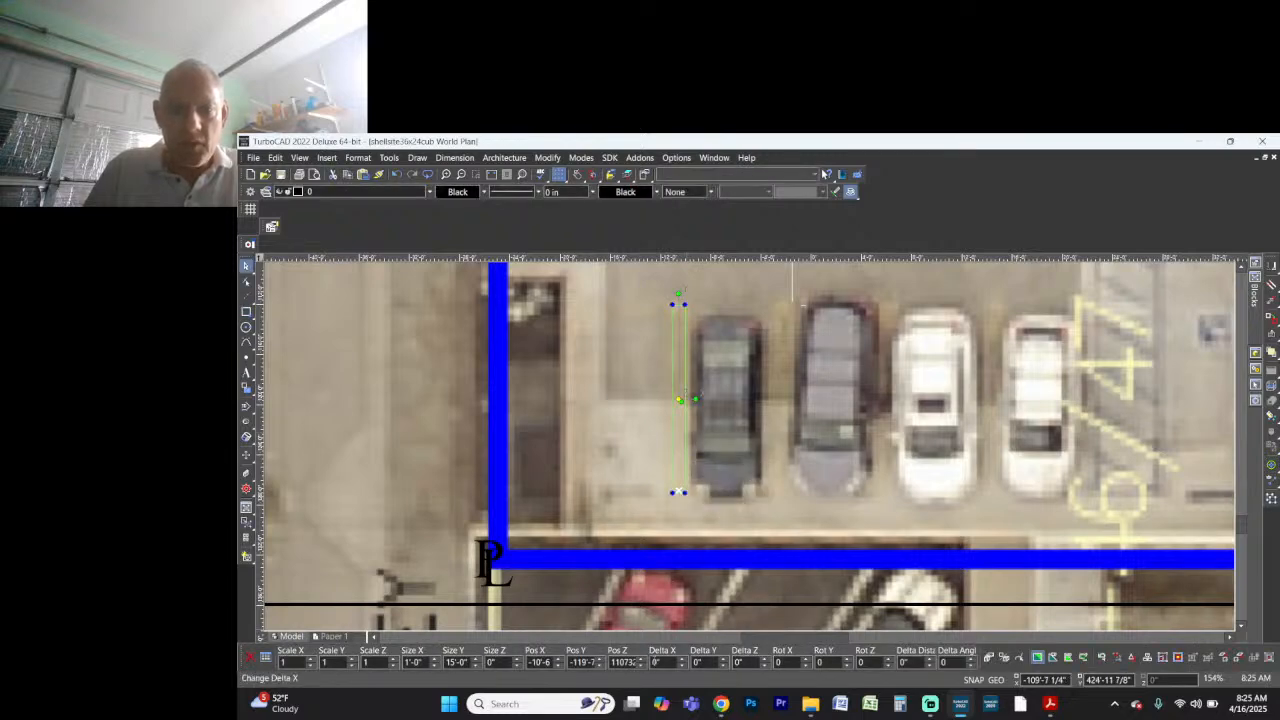
{"action": "type", "text": "7"}
{"action": "key", "text": "Return"}
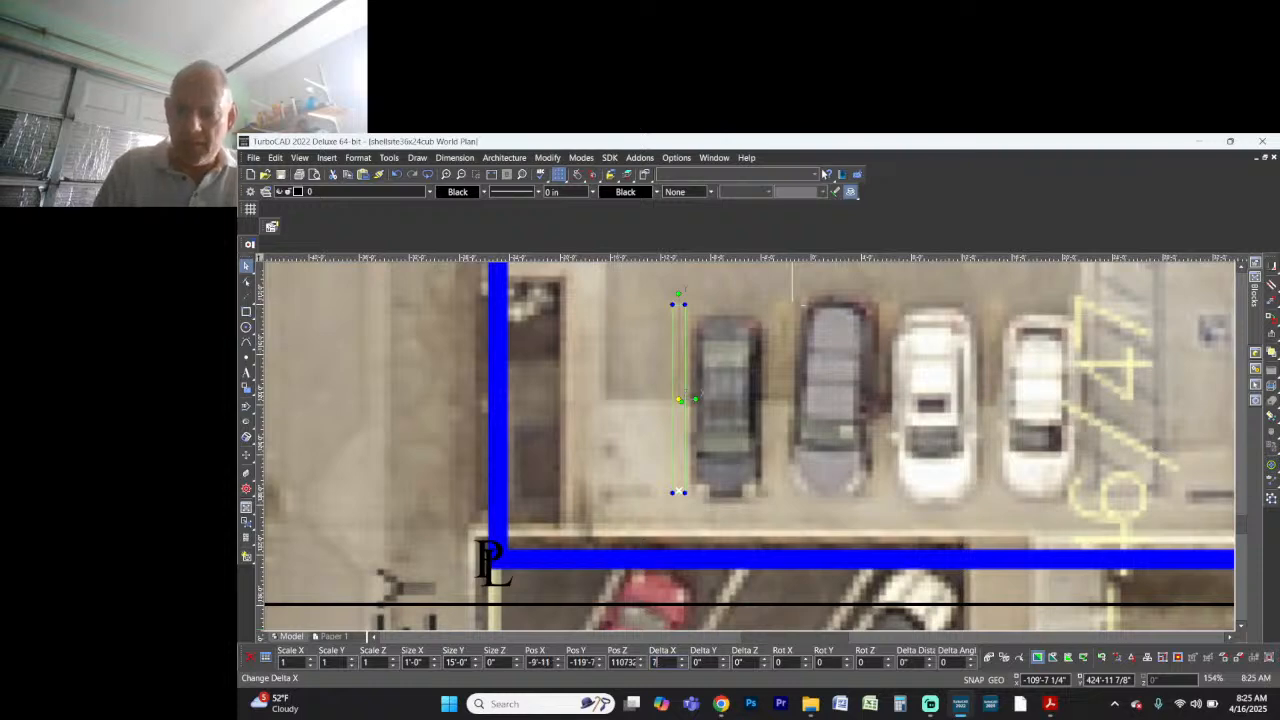
{"action": "key", "text": "Return"}
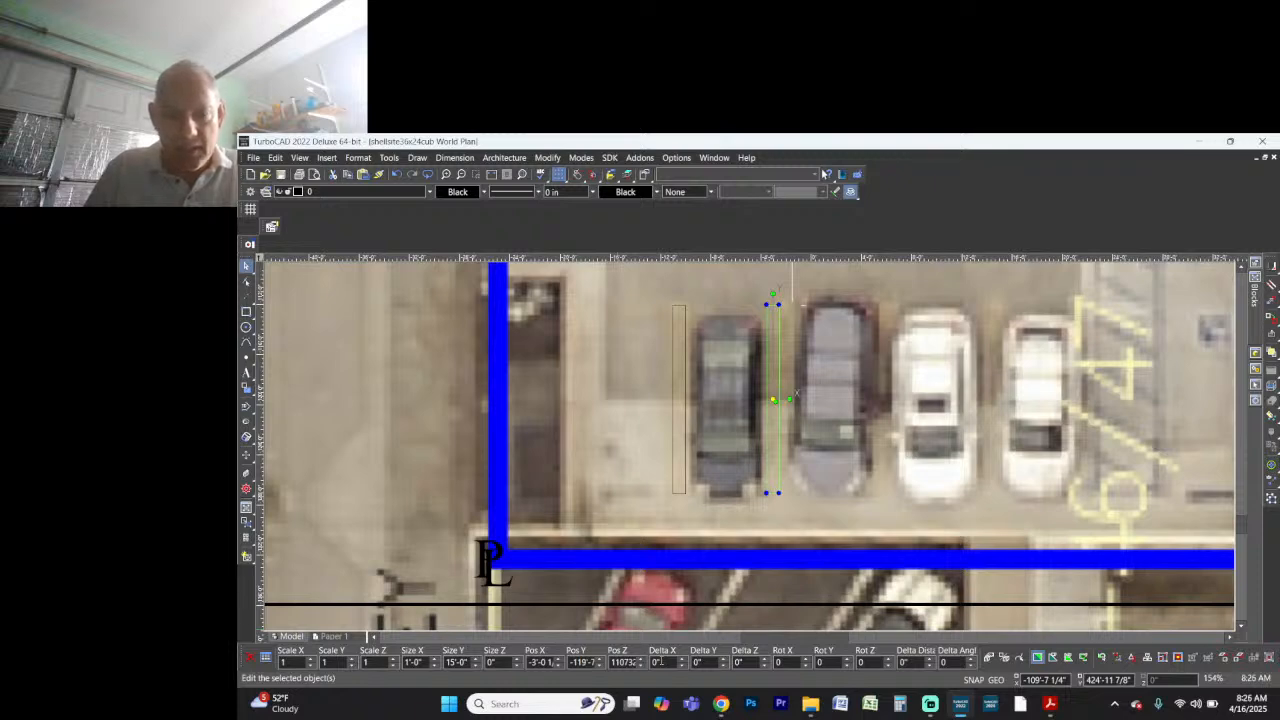
Step: Paste another 15 ft stripe, set its reference point at its upper-left corner, and align it over the second stripe
{"action": "key", "text": "ctrl+v"}
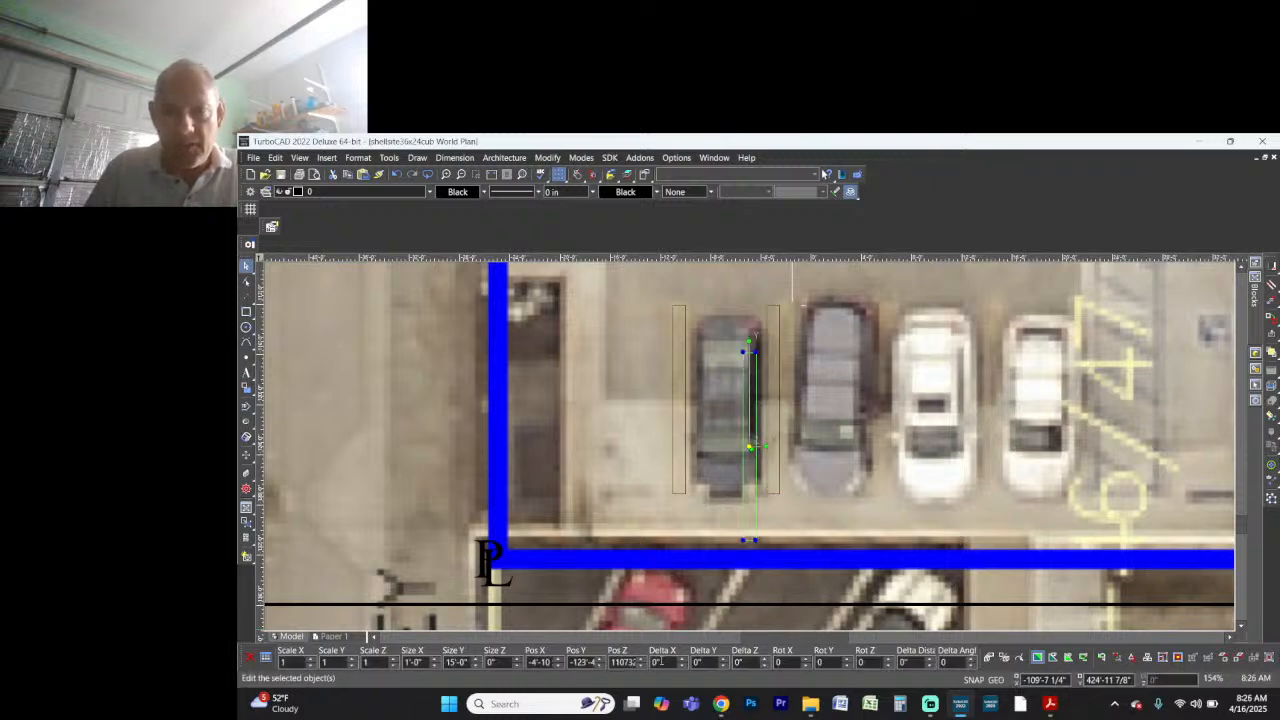
{"action": "key", "text": "d"}
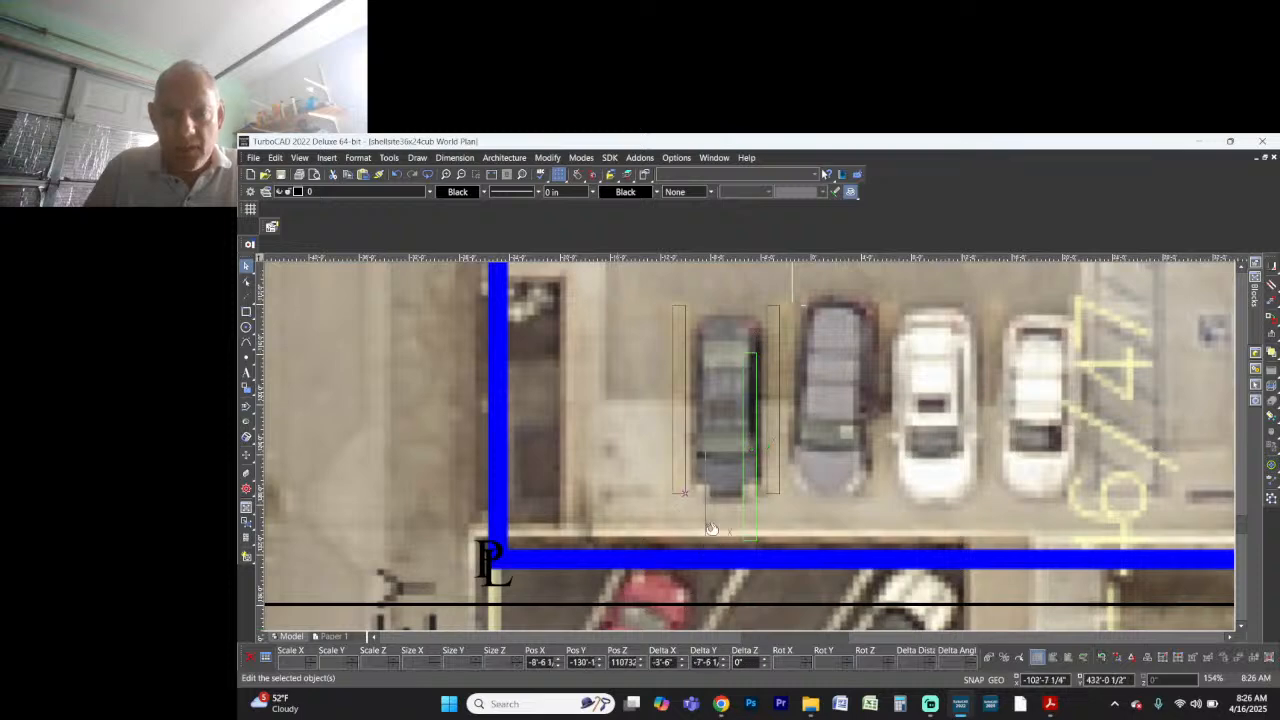
{"action": "left_click", "coordinate": [750, 357]}
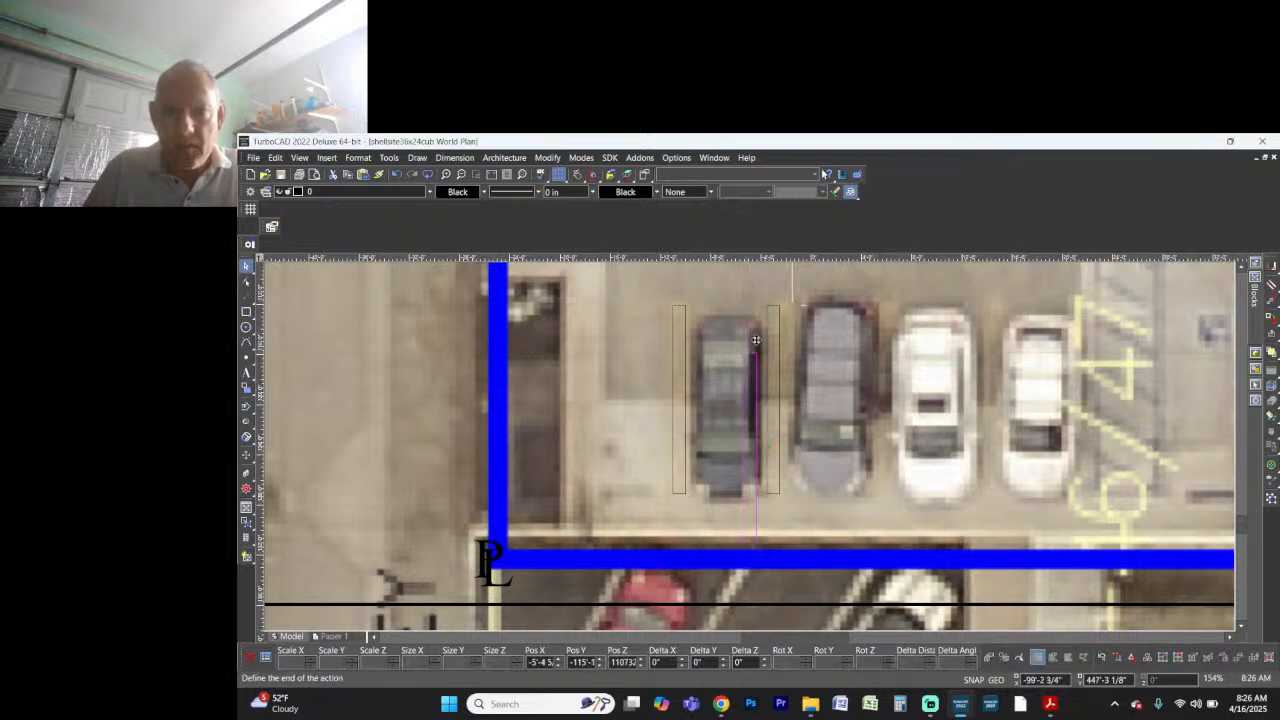
{"action": "left_click", "coordinate": [772, 306]}
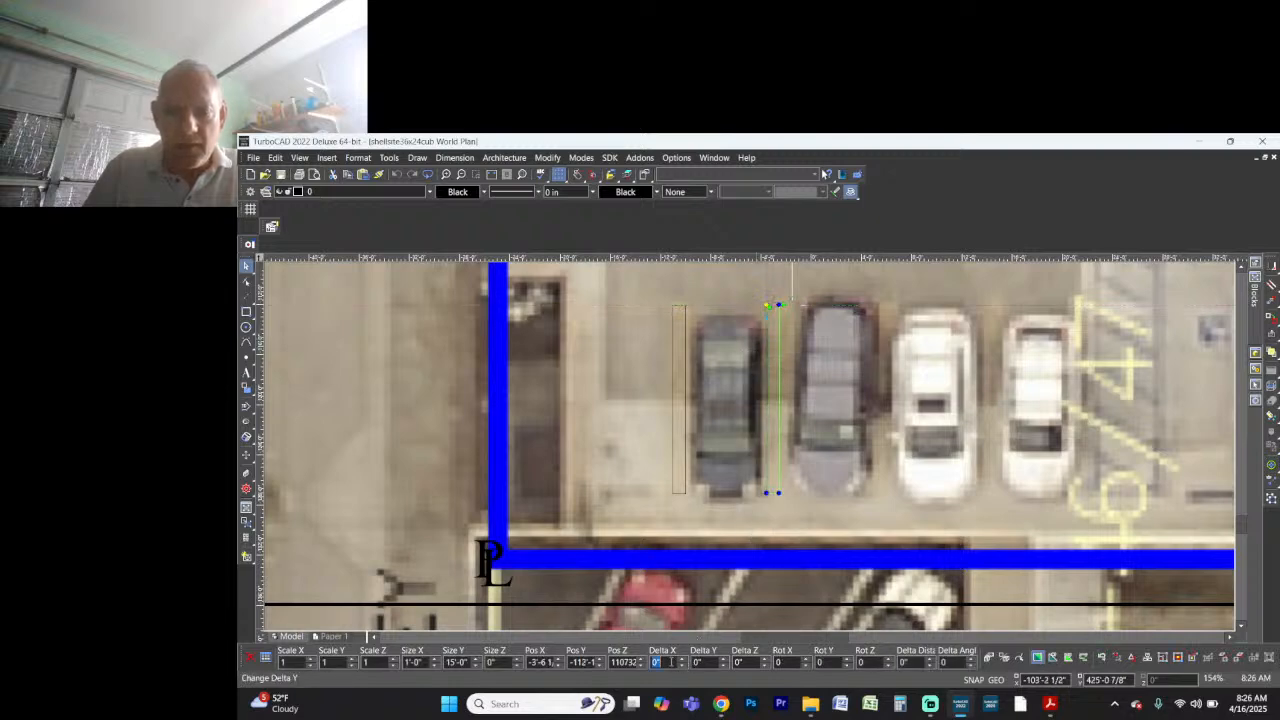
Step: Try shifting the pasted stripe along X to the second parked car's east side, and undo the shift
{"action": "type", "text": "7"}
{"action": "key", "text": "Return"}
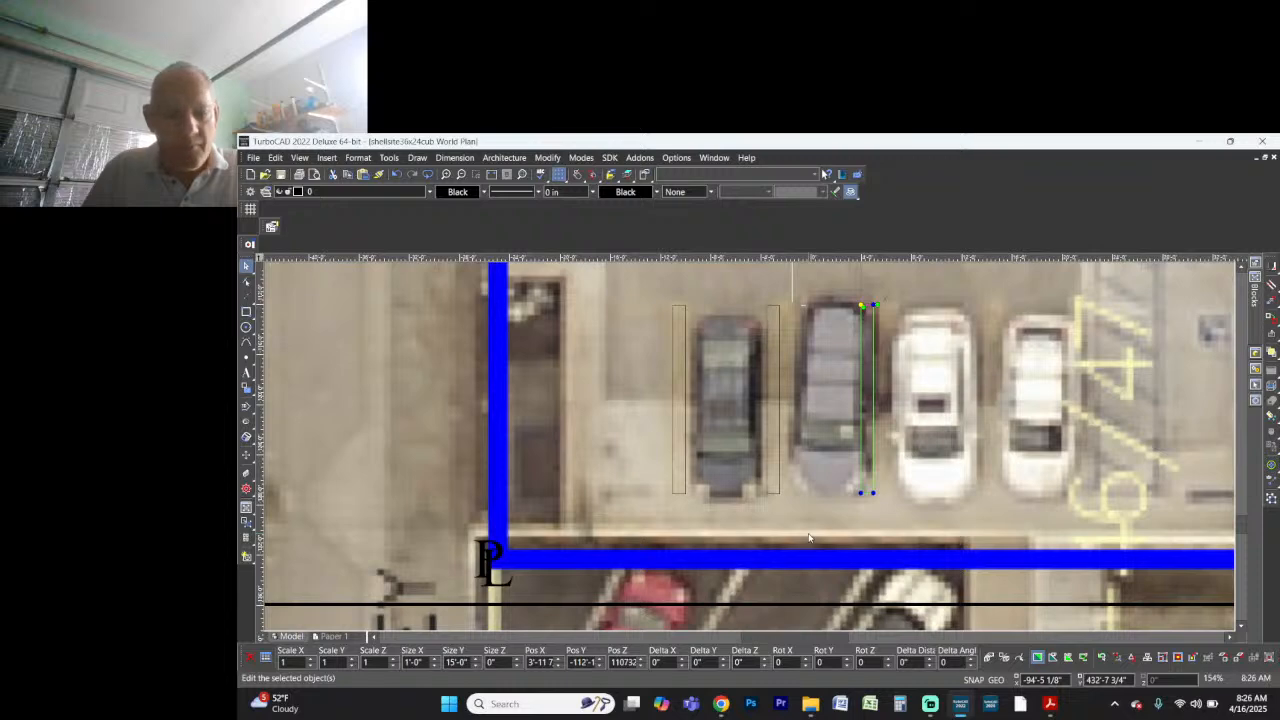
{"action": "key", "text": "ctrl+z"}
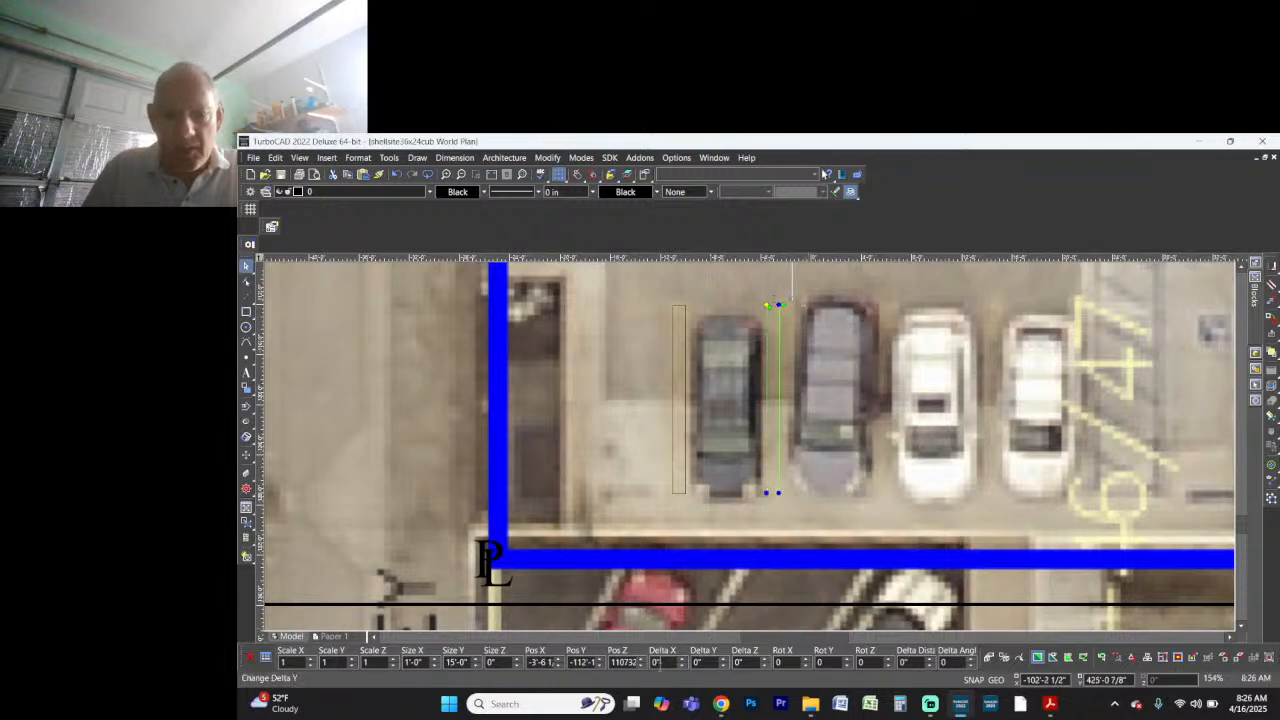
Step: Shift the pasted stripe 9 ft along X into the gap between the second and third parked cars, and copy it
{"action": "type", "text": "9'"}
{"action": "key", "text": "ctrl+Return"}
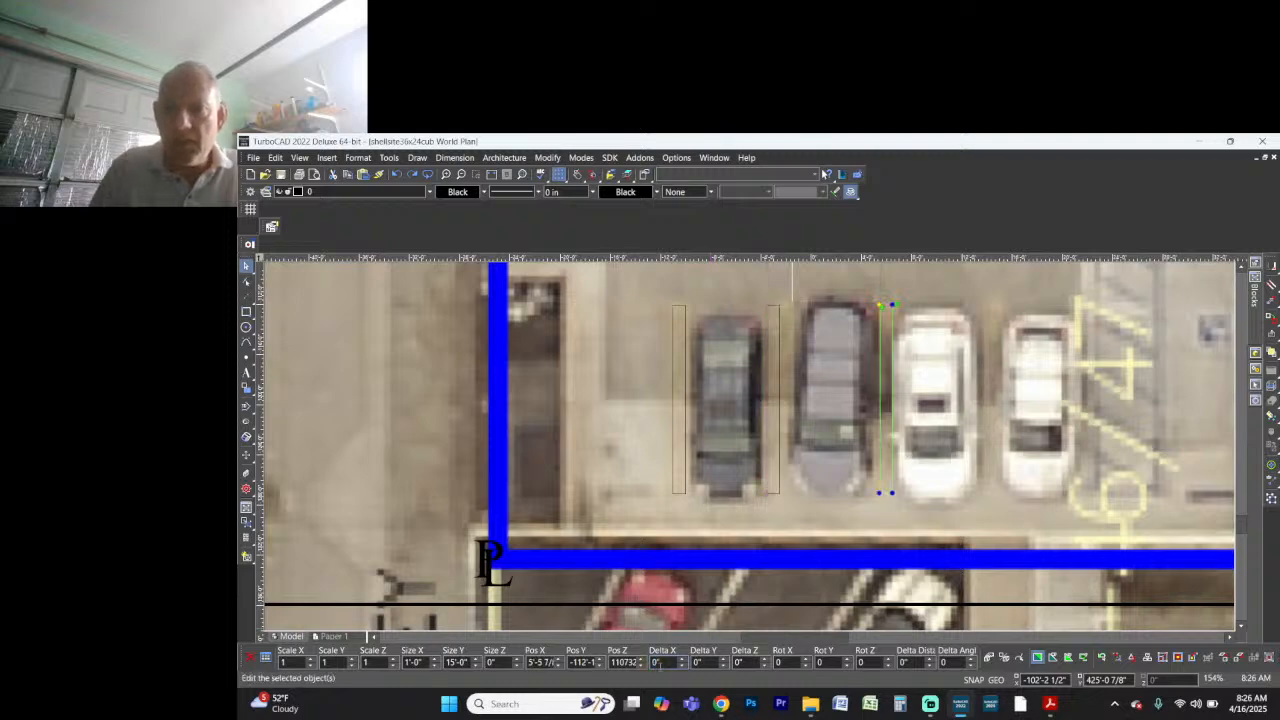
{"action": "key", "text": "ctrl+c"}
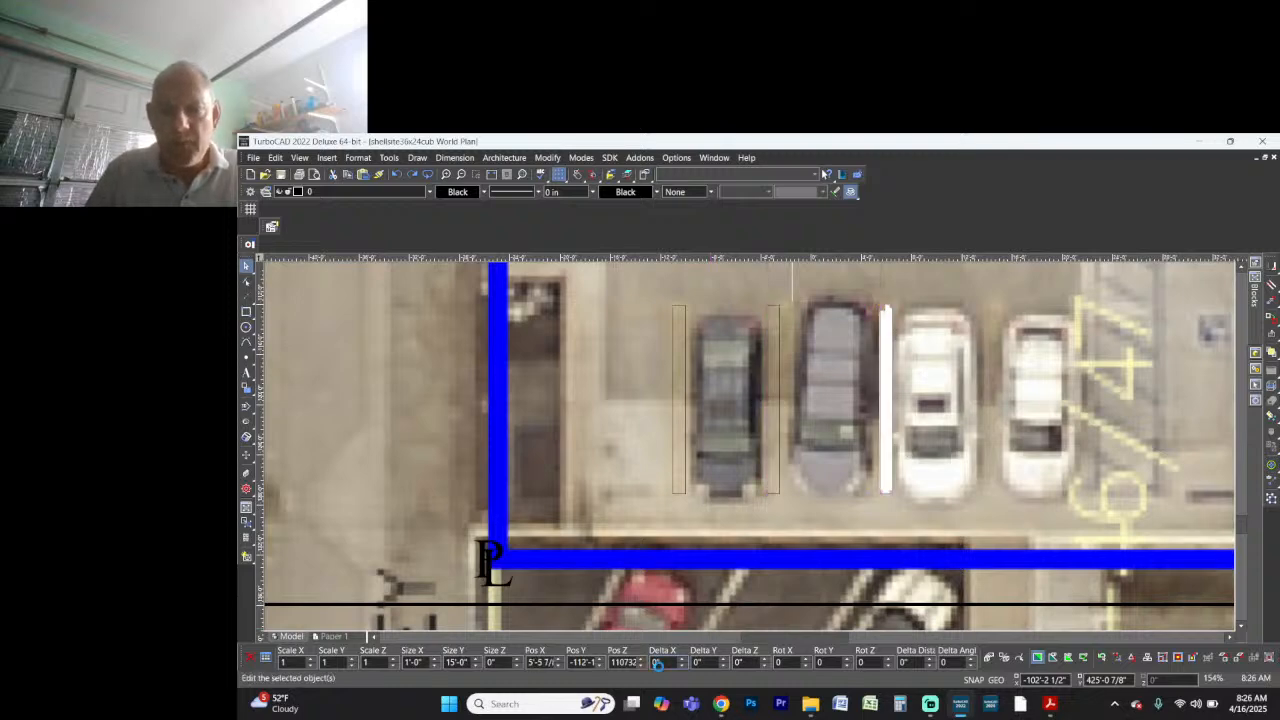
Step: Paste a further stripe, set its reference point at its top-edge midpoint, and align it over the third stripe
{"action": "key", "text": "ctrl+v"}
{"action": "key", "text": "d"}
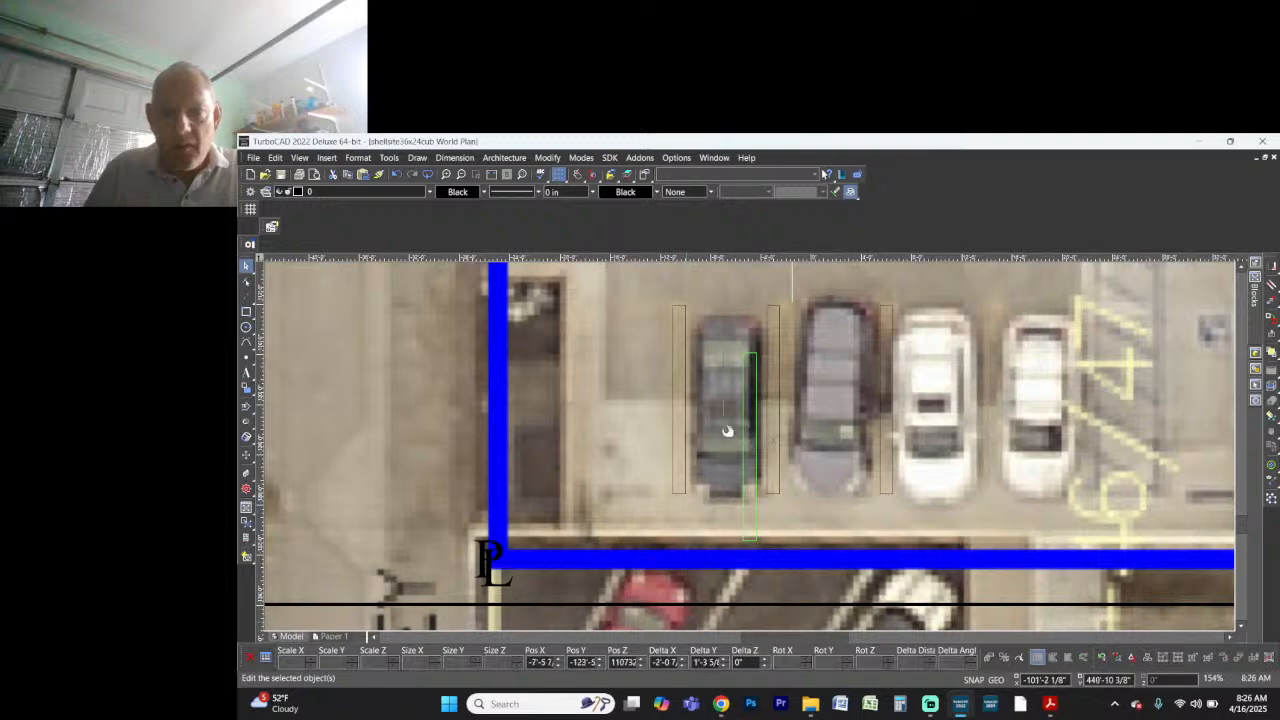
{"action": "left_click", "coordinate": [755, 357]}
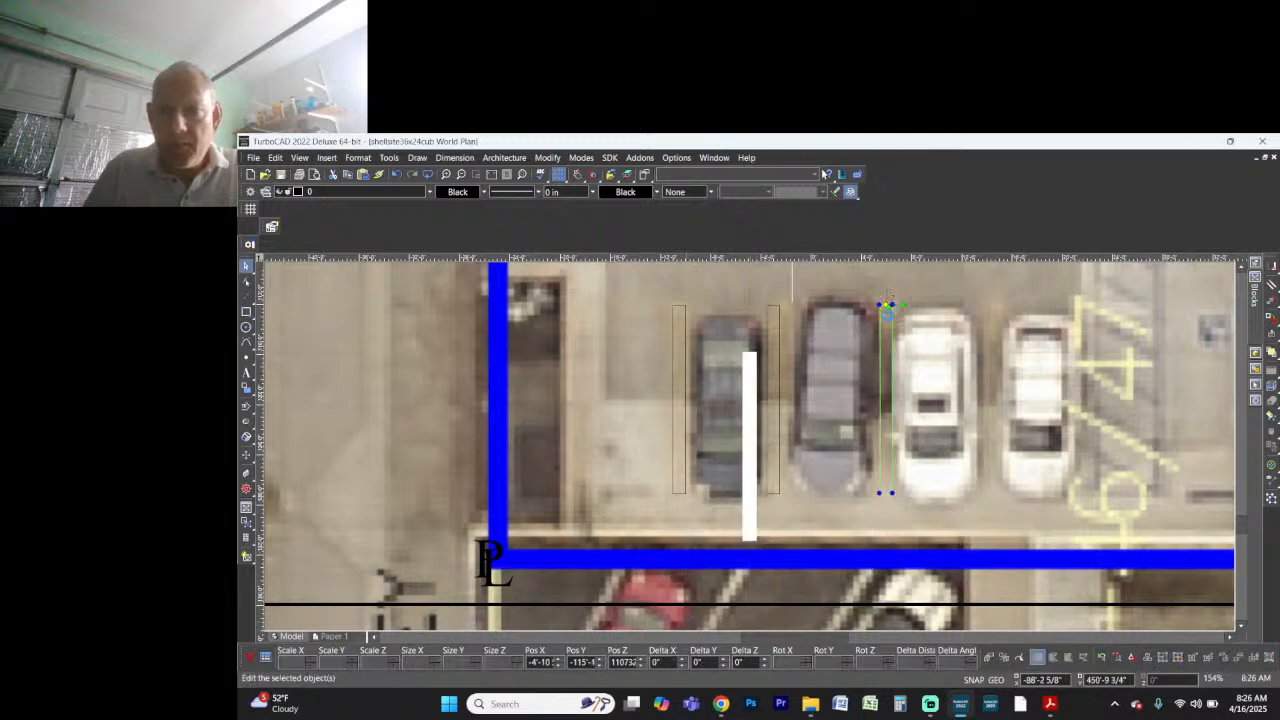
{"action": "left_click", "coordinate": [886, 305]}
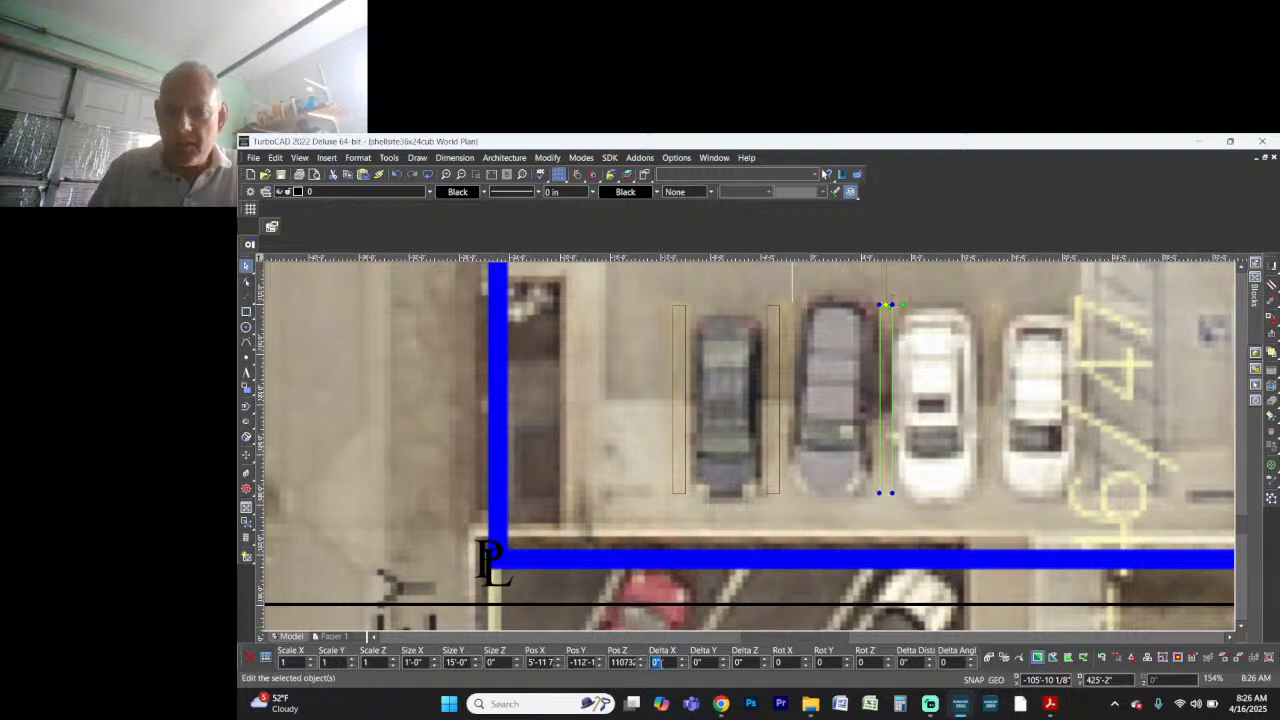
Step: Try a 9 ft shift along X for the newest stripe between the two white cars, and undo it
{"action": "type", "text": "9"}
{"action": "key", "text": "ctrl+Return"}
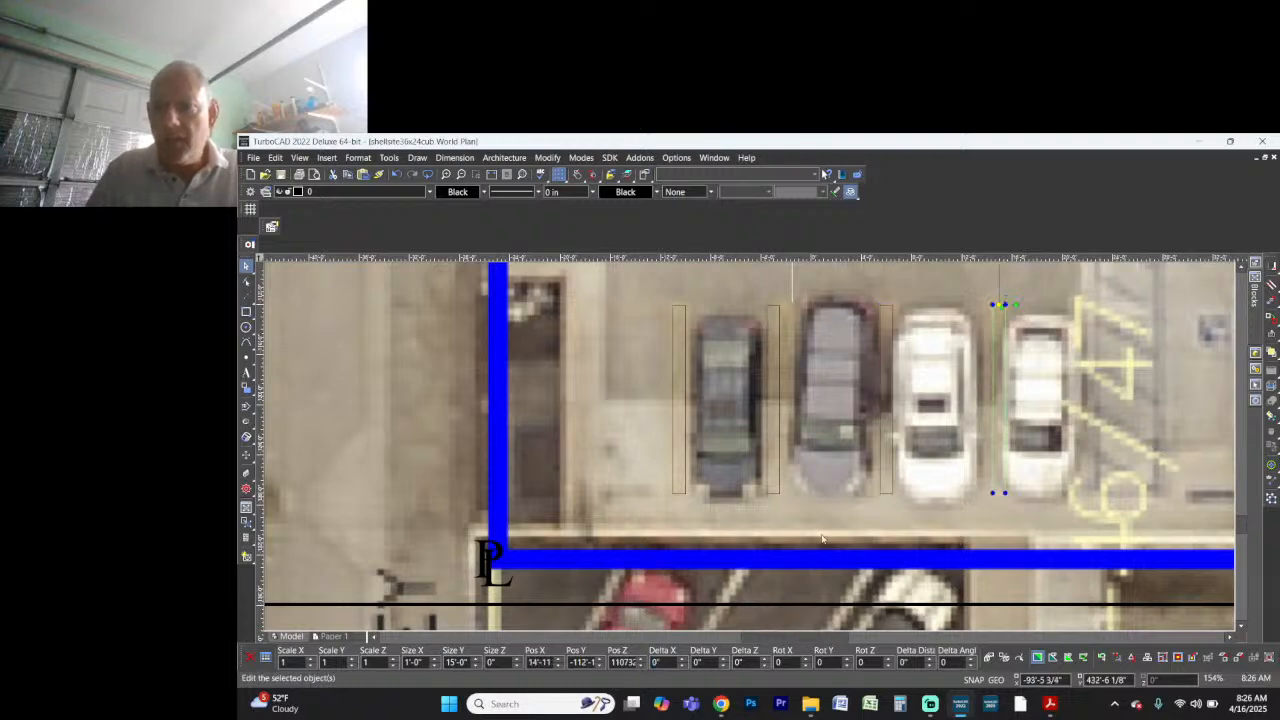
{"action": "scroll", "coordinate": [597, 438], "scroll_direction": "down", "scroll_amount": 2}
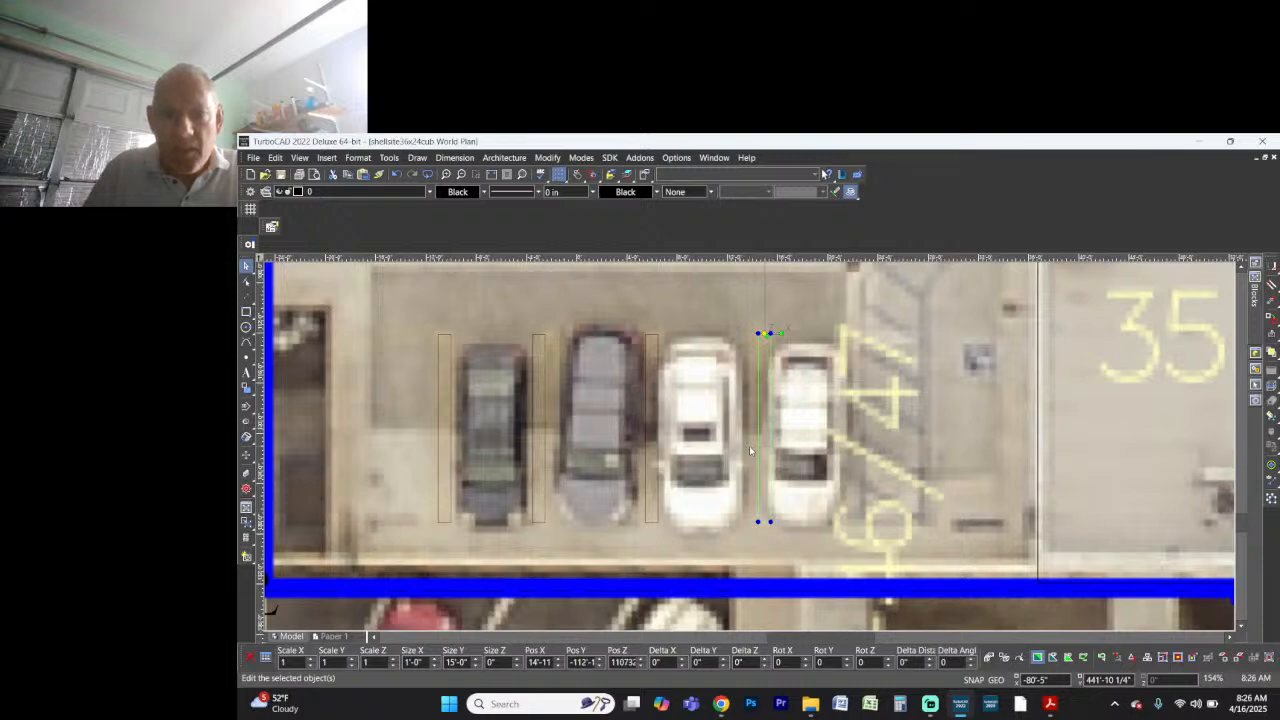
{"action": "key", "text": "ctrl+z"}
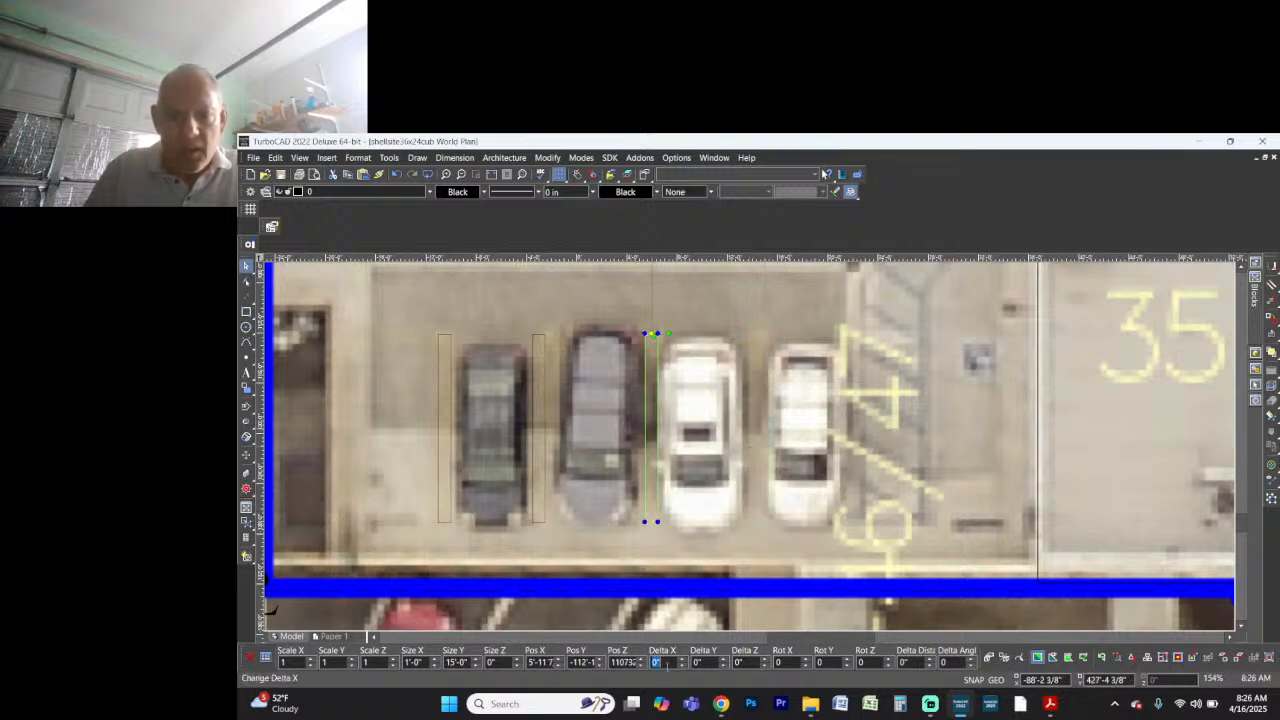
Step: Try an 8 ft shift along X for the newest stripe, and undo it
{"action": "type", "text": "8'"}
{"action": "key", "text": "ctrl+Return"}
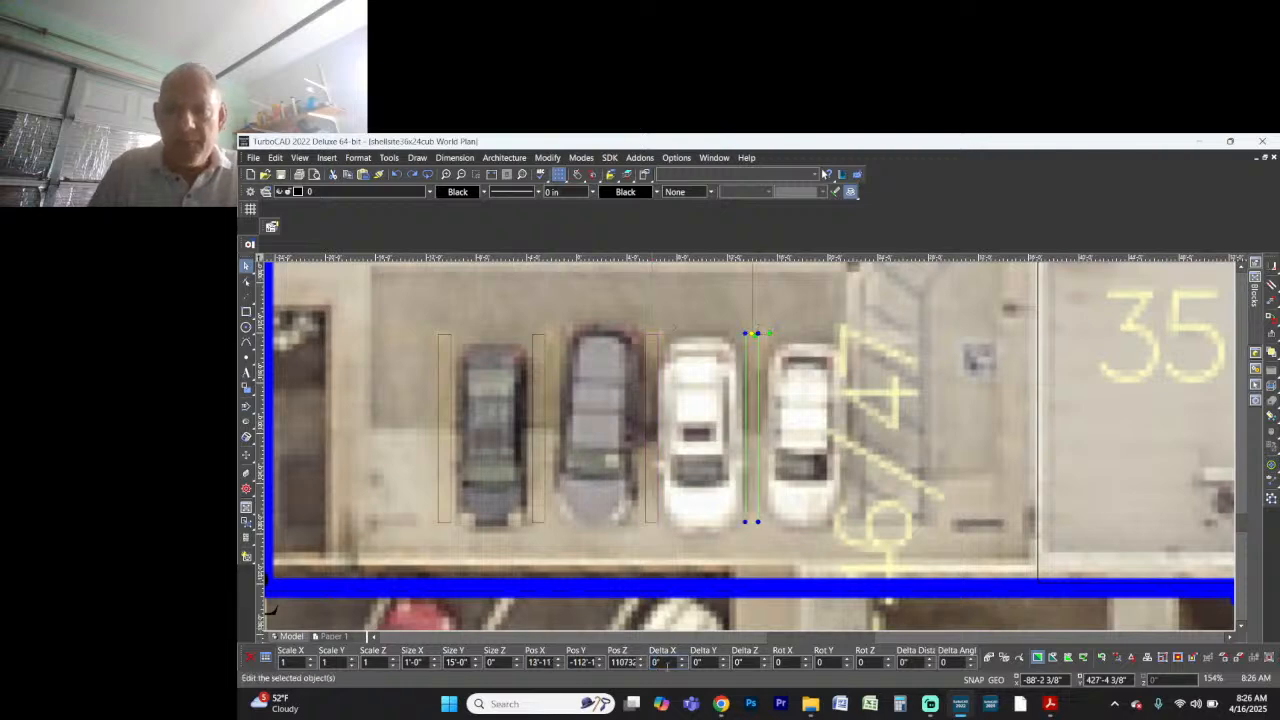
{"action": "key", "text": "ctrl+z"}
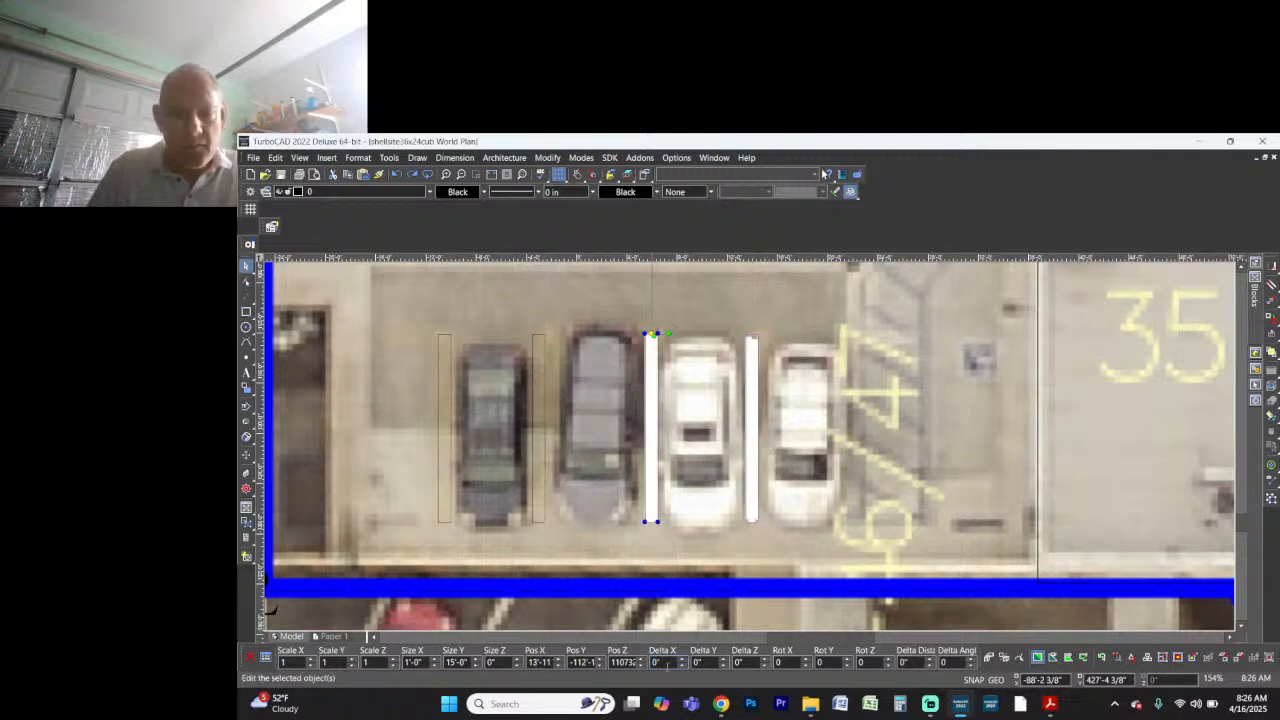
Step: Shift the newest stripe 8.5 ft along X into the gap between the two white cars
{"action": "type", "text": "8"}
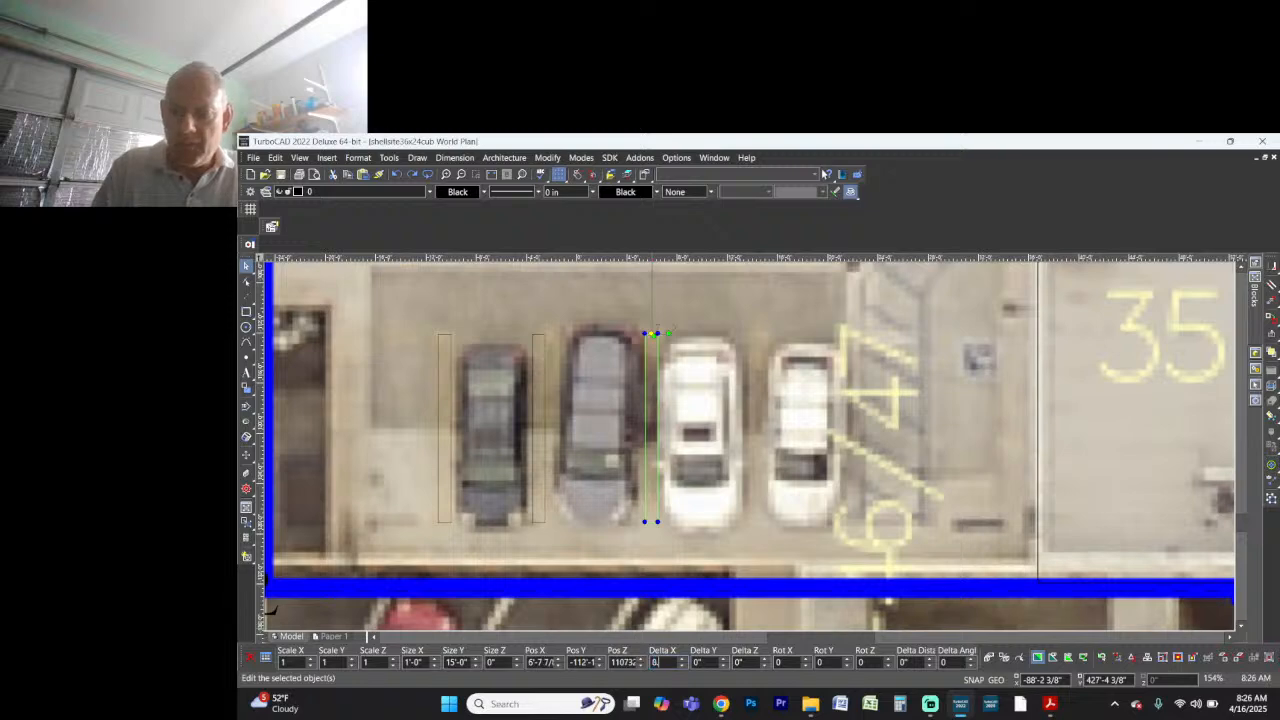
{"action": "type", "text": ".5"}
{"action": "key", "text": "ctrl+Return"}
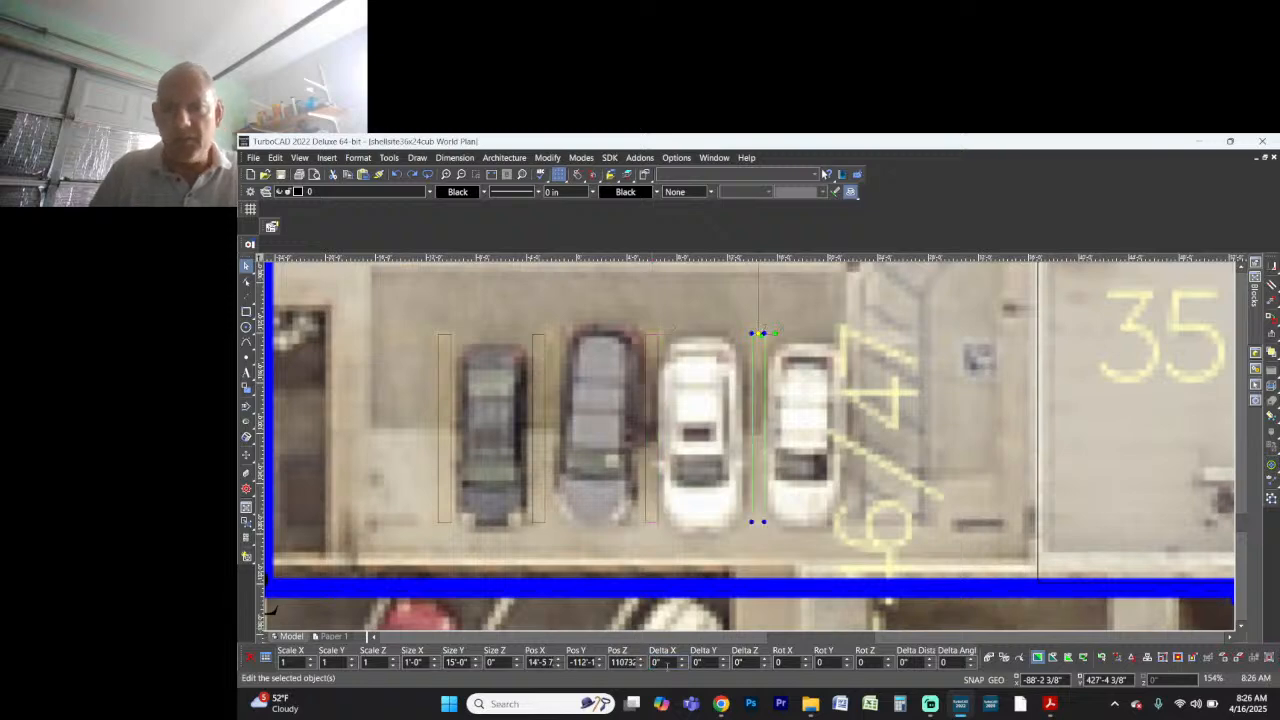
Step: Paste another stripe, move its reference point to its top-edge midpoint, and align it over the fourth stripe between the white cars
{"action": "scroll", "coordinate": [742, 597], "scroll_direction": "down", "scroll_amount": 2}
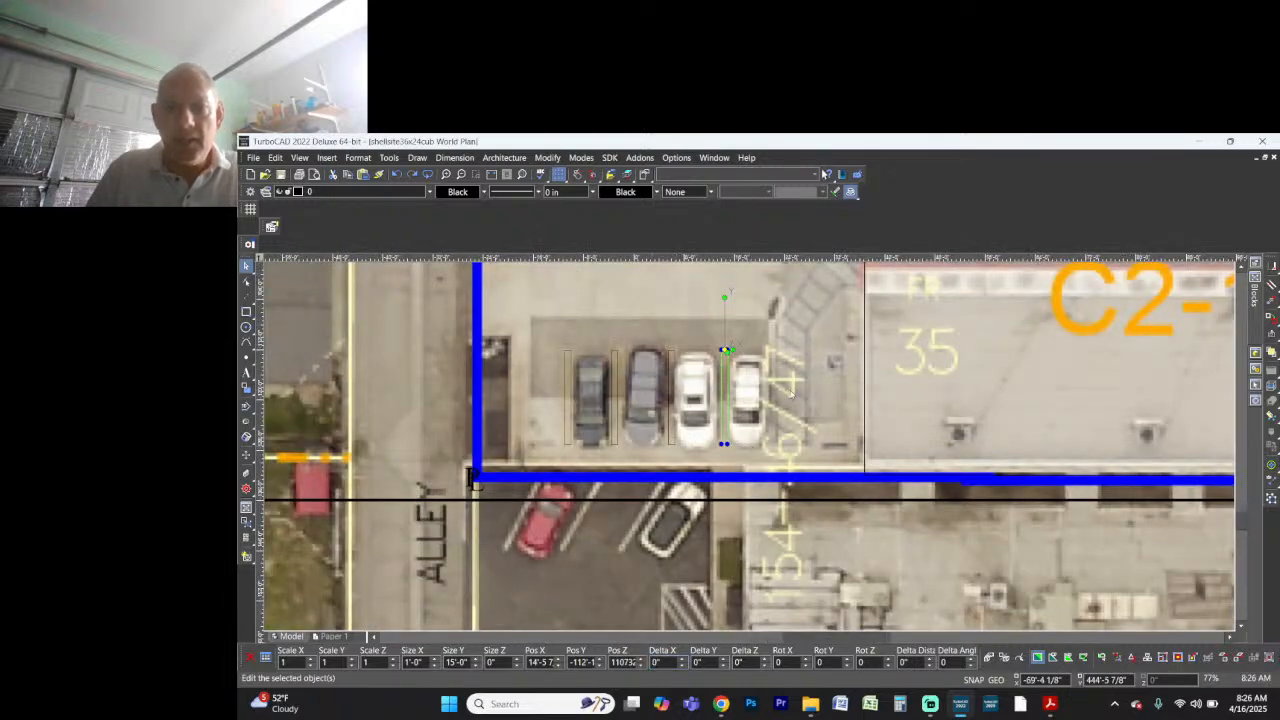
{"action": "scroll", "coordinate": [750, 450], "scroll_direction": "up", "scroll_amount": 2}
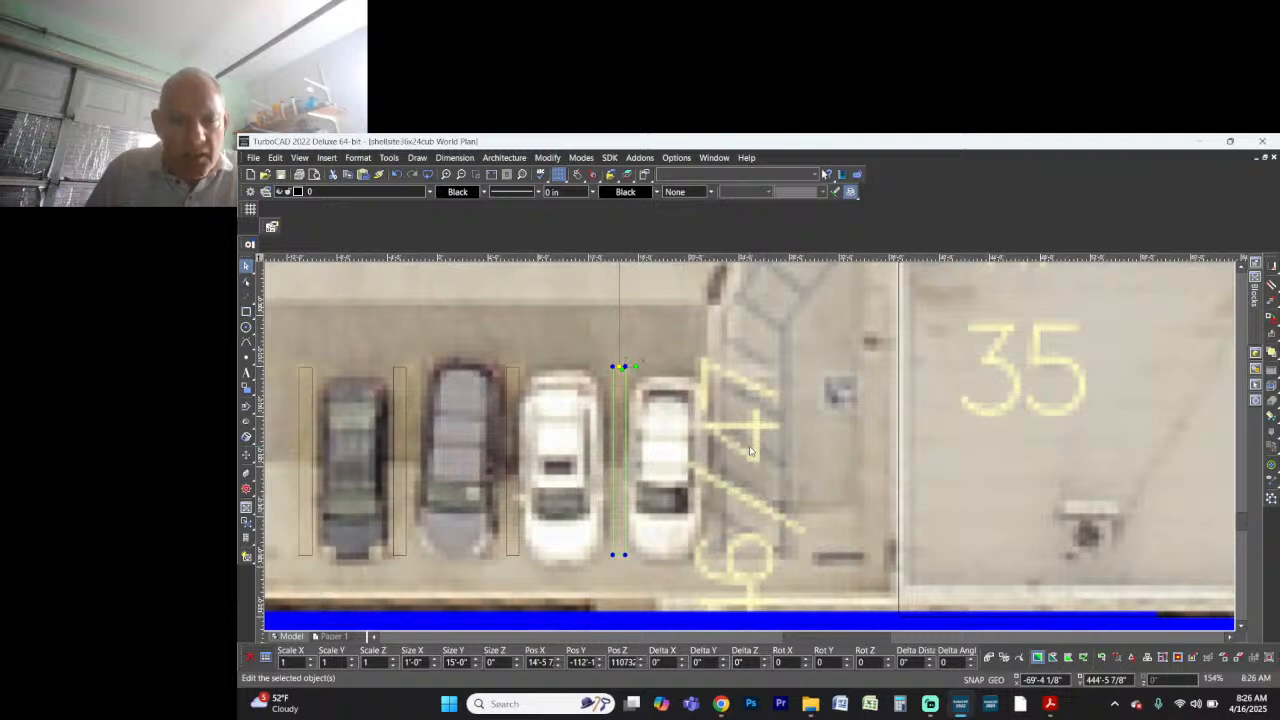
{"action": "key", "text": "ctrl+v"}
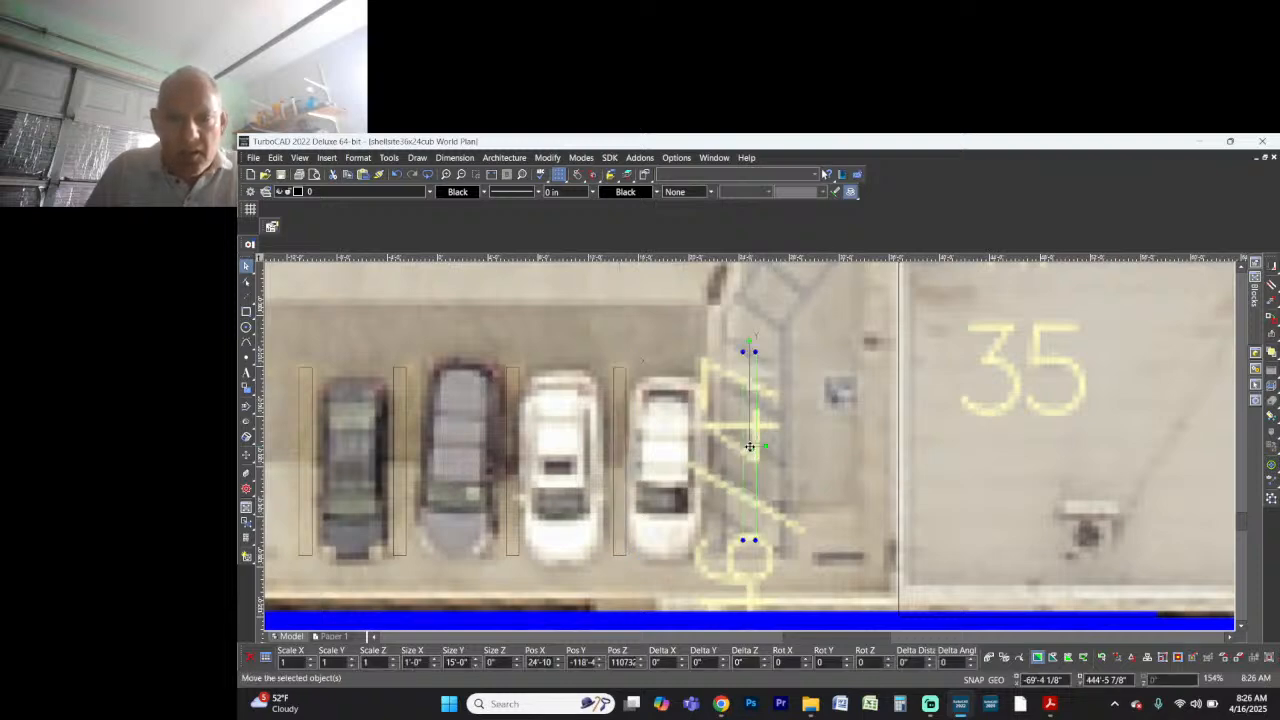
{"action": "left_click_drag", "start_coordinate": [749, 446], "coordinate": [754, 358]}
{"action": "left_click", "coordinate": [620, 366]}
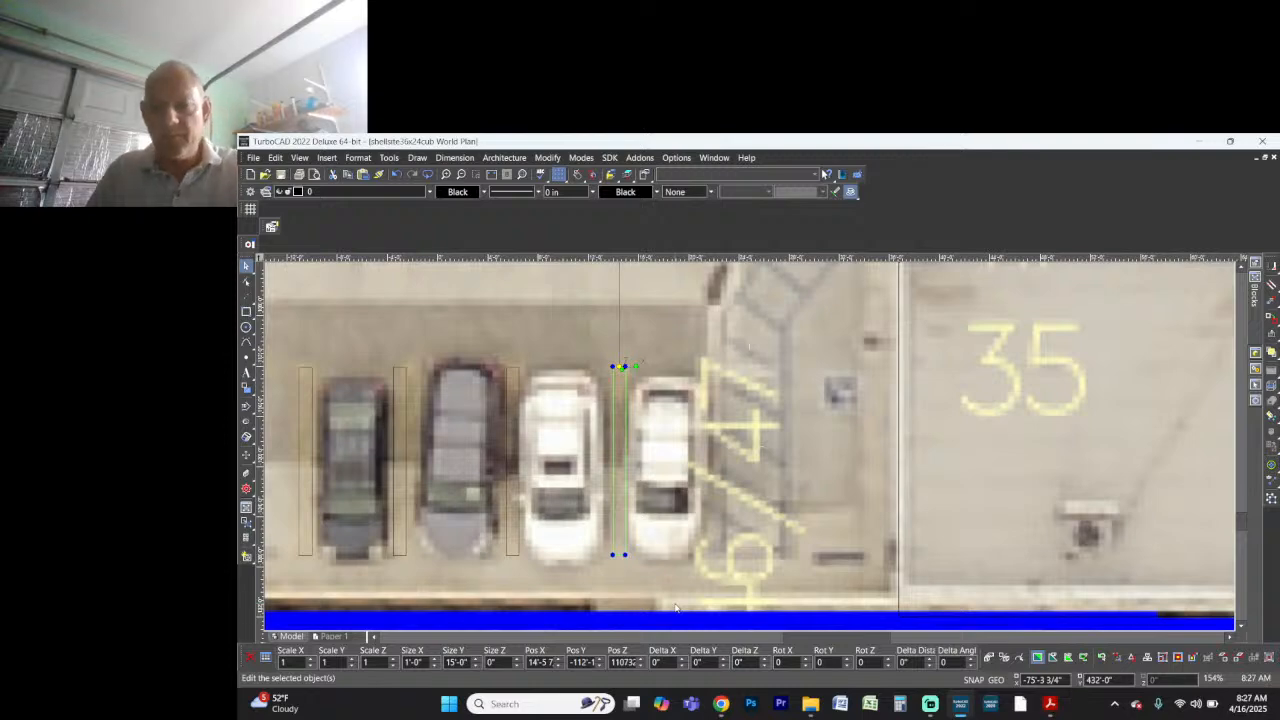
Step: Draw a single 18 ft line at 270° down the side of the hatched walkway nearest the lot 35 building
{"action": "key", "text": "Escape"}
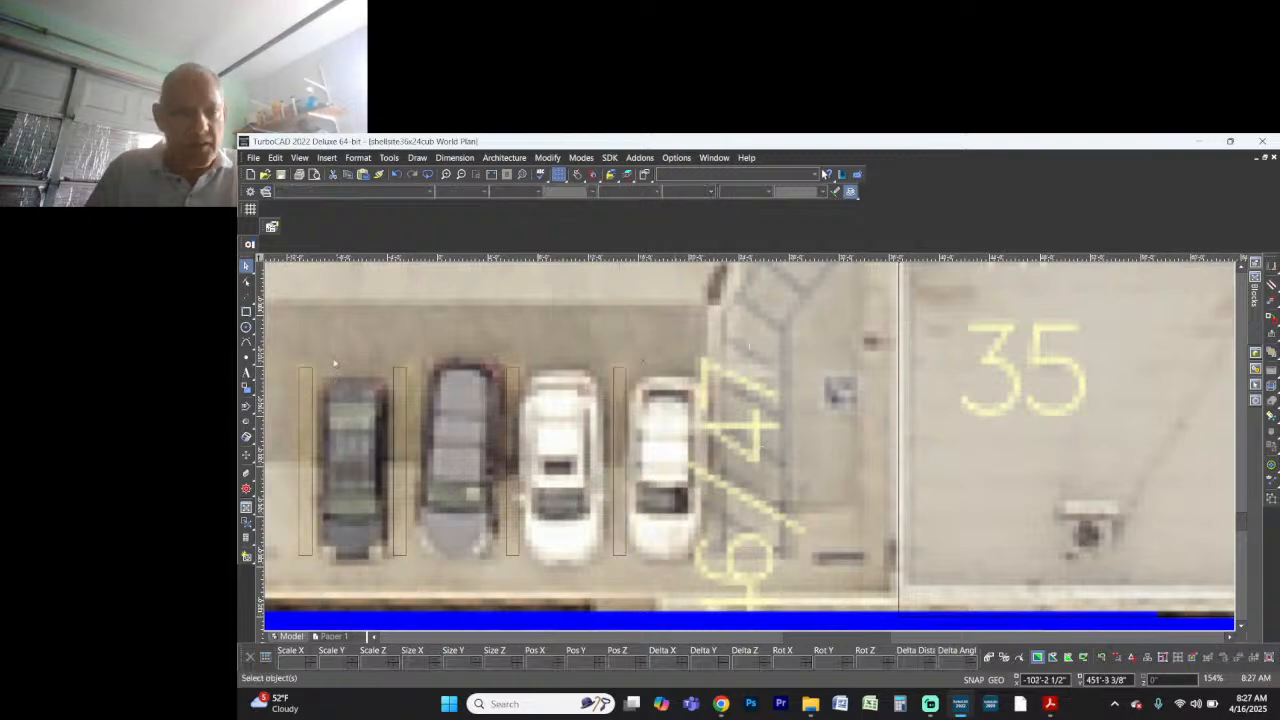
{"action": "left_click", "coordinate": [246, 311]}
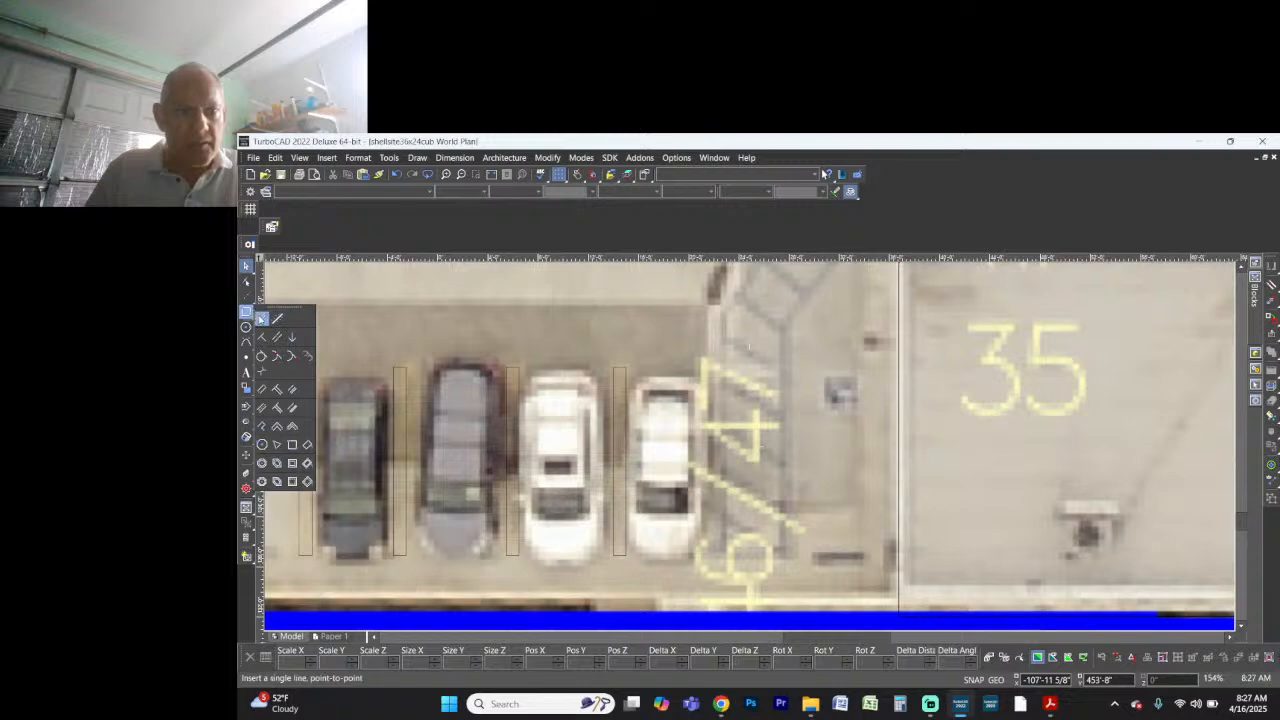
{"action": "left_click", "coordinate": [262, 318]}
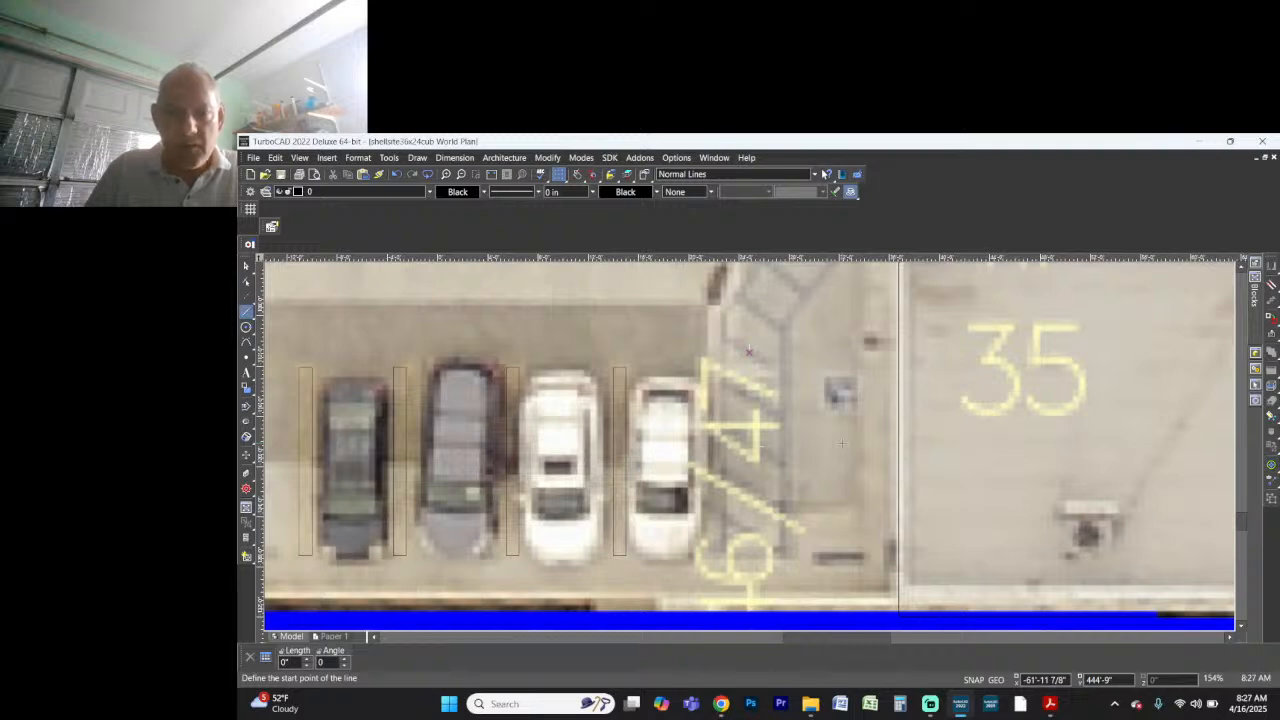
{"action": "key", "text": "Escape"}
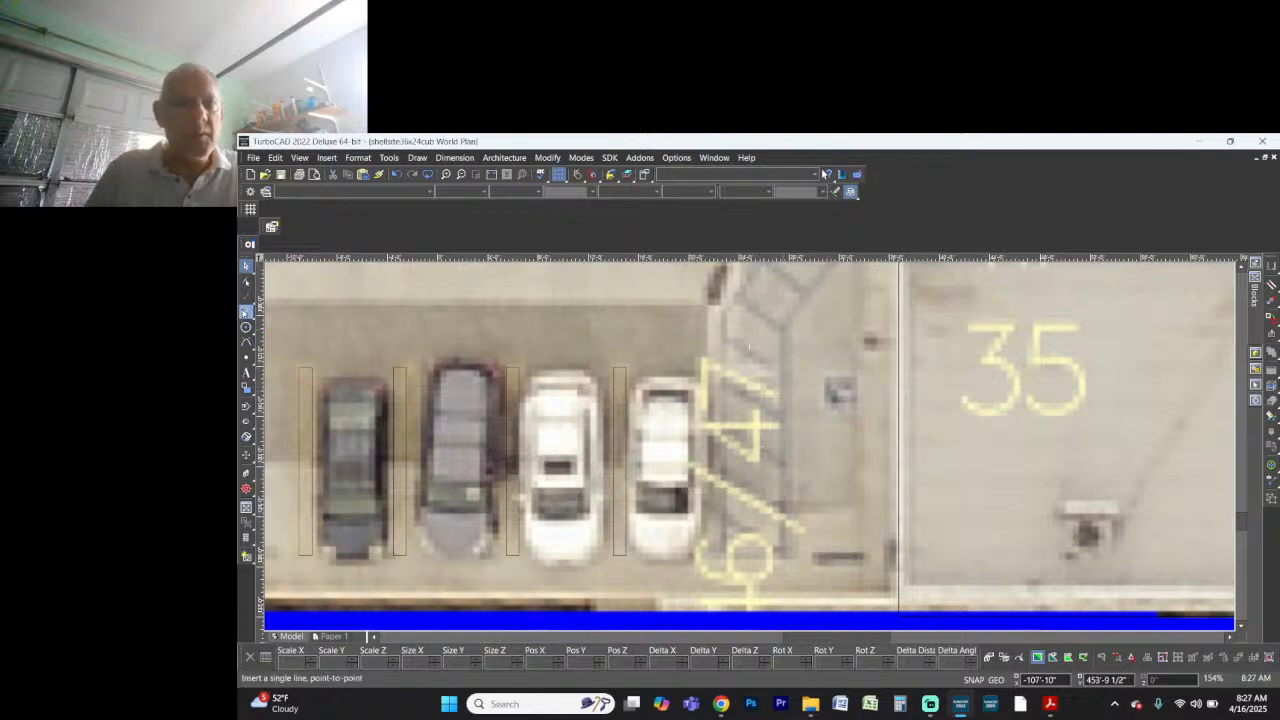
{"action": "left_click", "coordinate": [246, 312]}
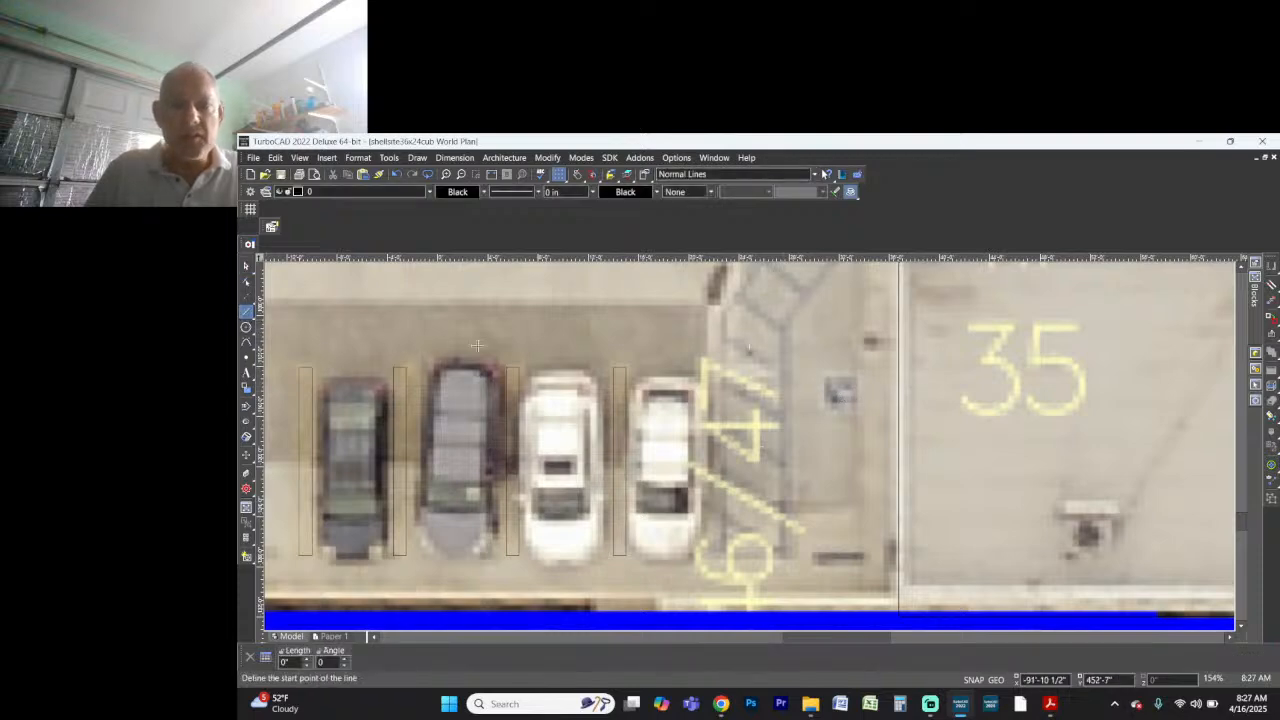
{"action": "left_click", "coordinate": [779, 358]}
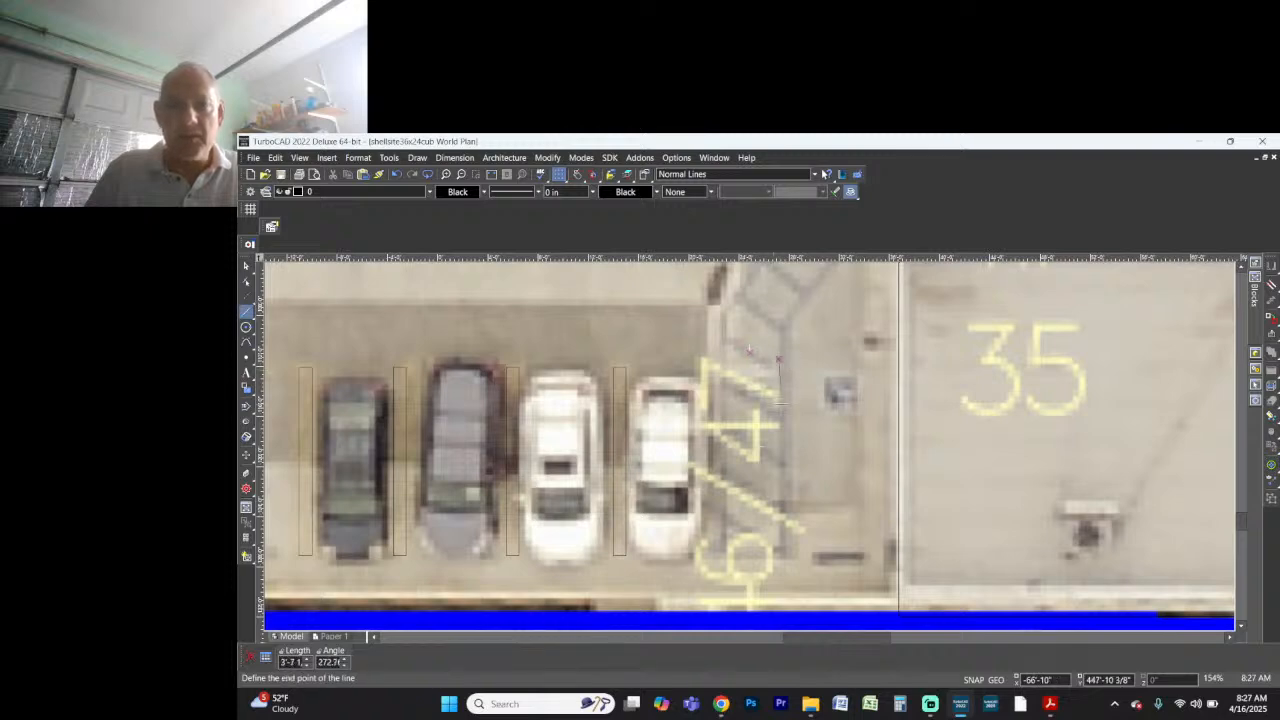
{"action": "type", "text": "18'"}
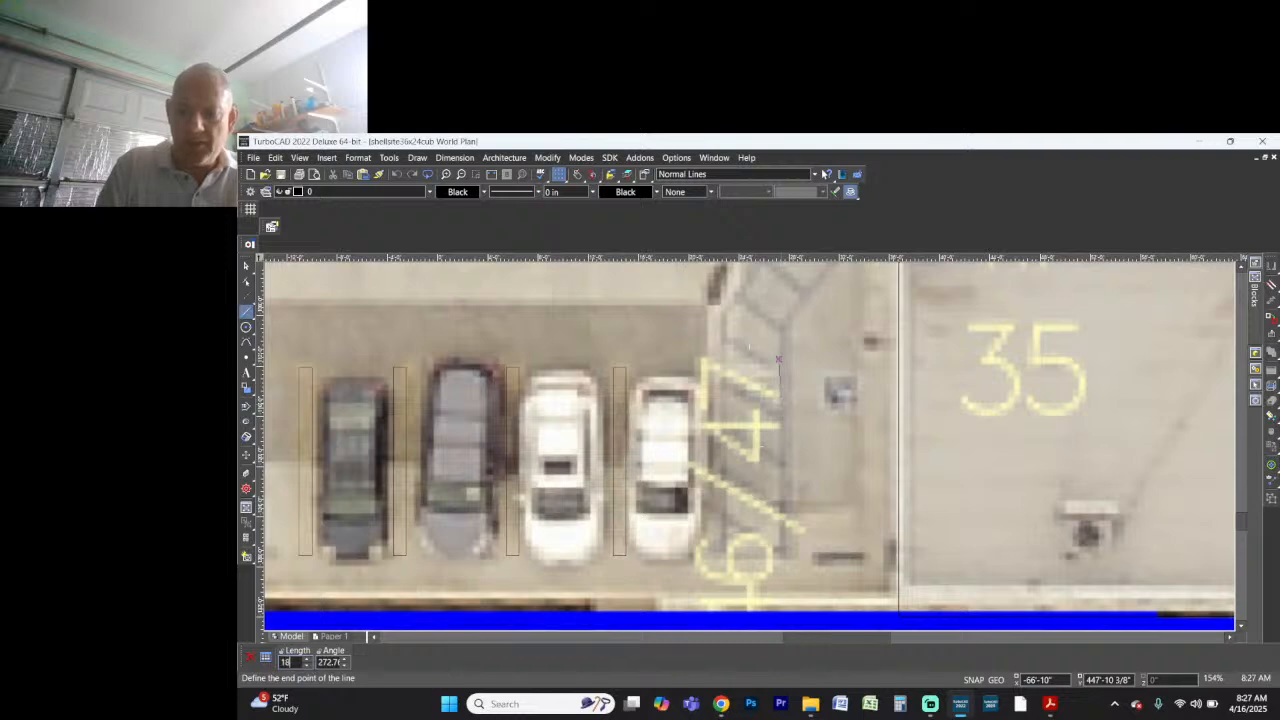
{"action": "key", "text": "Tab"}
{"action": "type", "text": "270"}
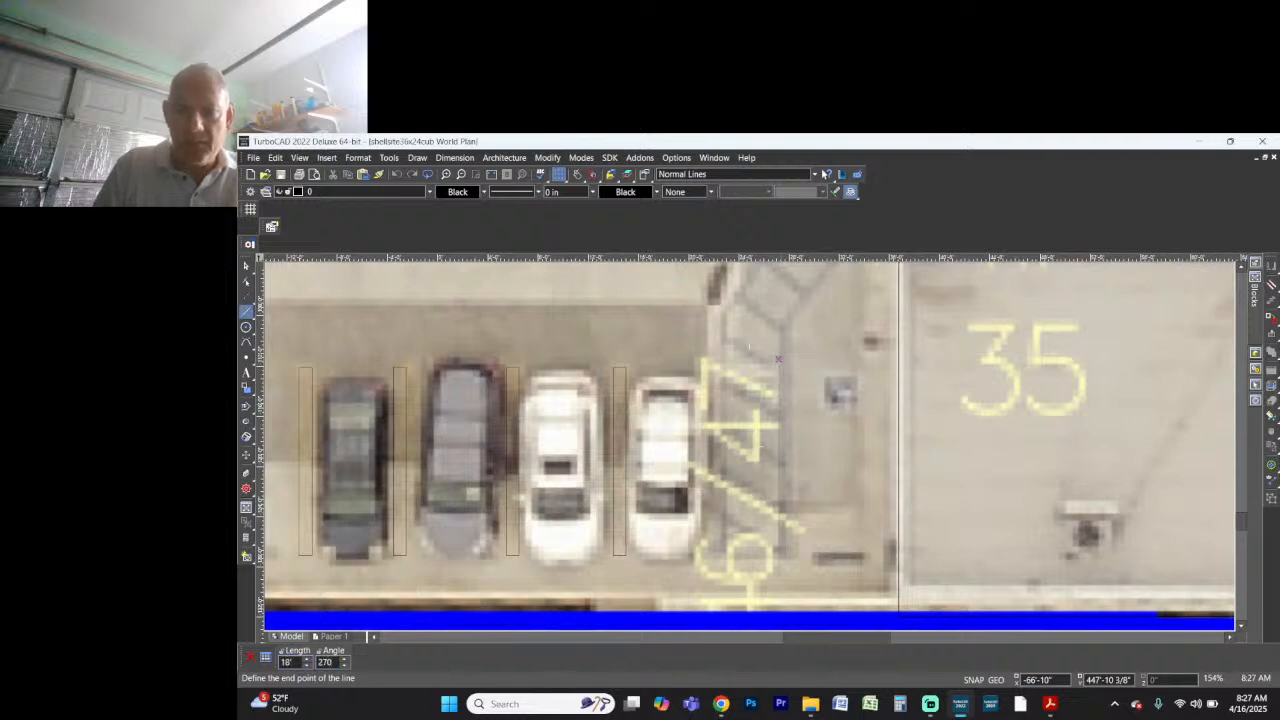
{"action": "key", "text": "Return"}
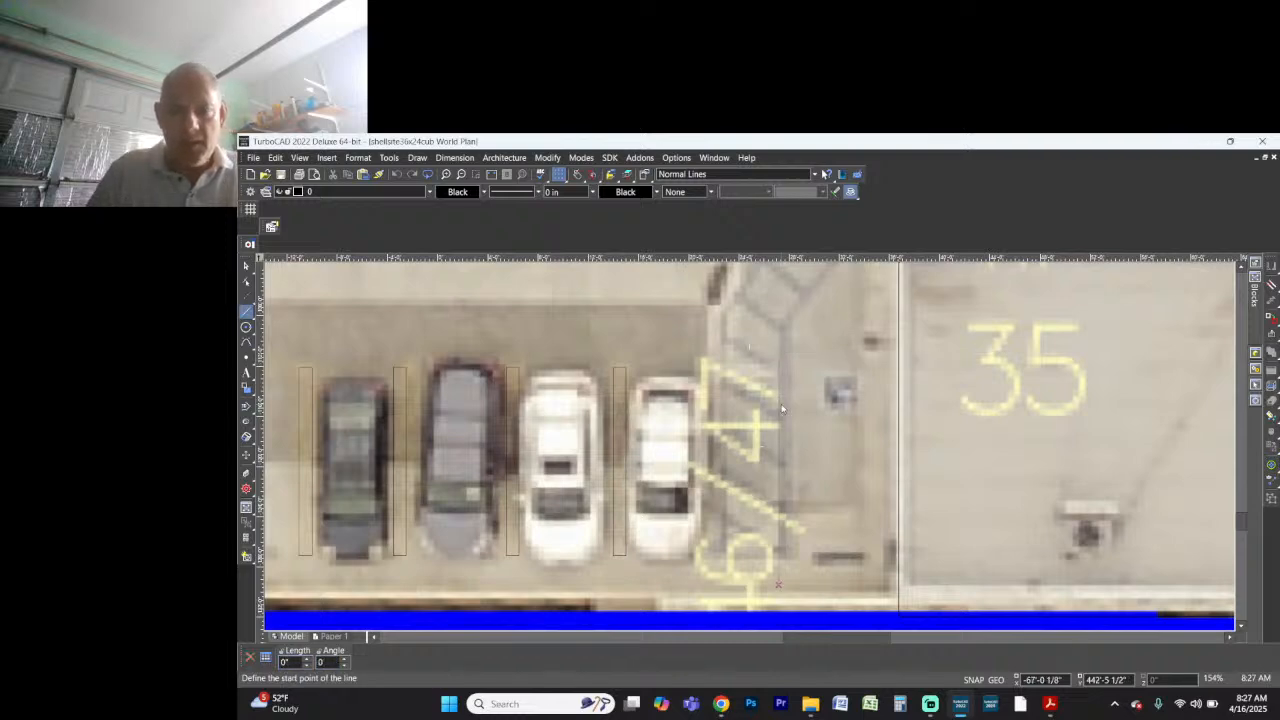
Step: Copy the new 18 ft line 9 ft along X, next to the lot 35 building edge
{"action": "right_click", "coordinate": [781, 408]}
{"action": "left_click", "coordinate": [809, 430]}
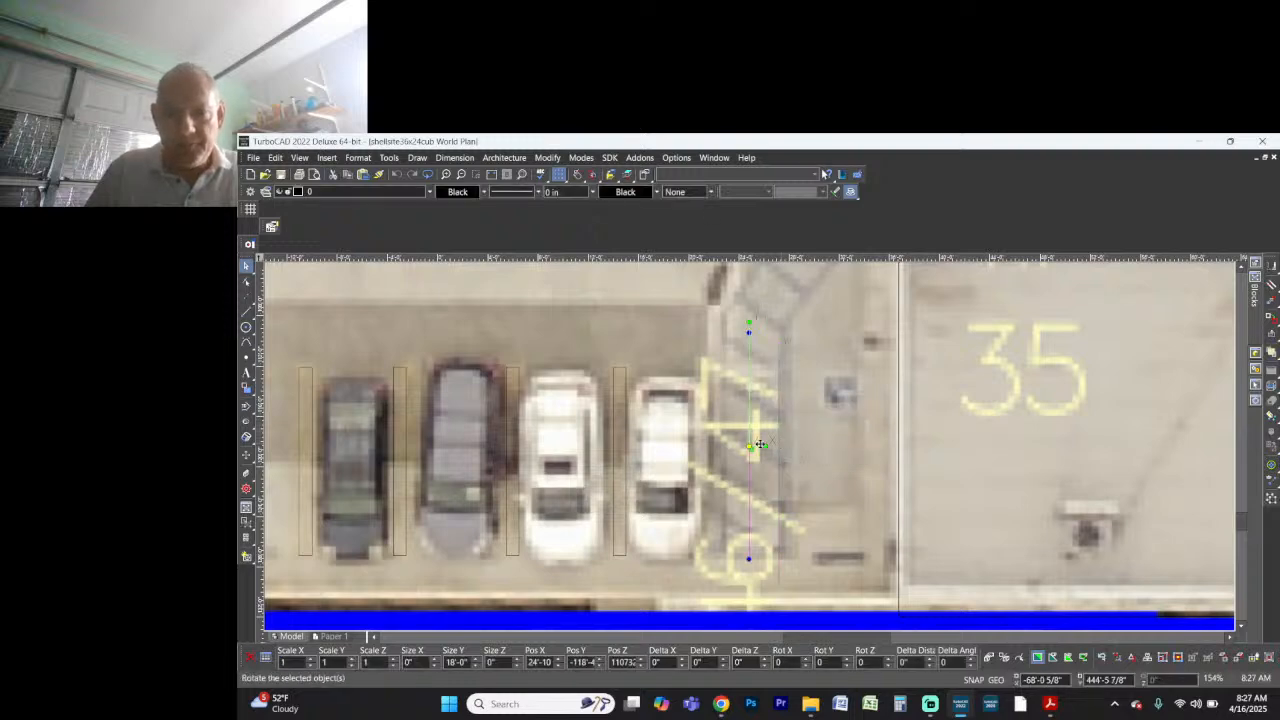
{"action": "left_click_drag", "start_coordinate": [779, 471], "coordinate": [752, 445]}
{"action": "left_click", "coordinate": [752, 446]}
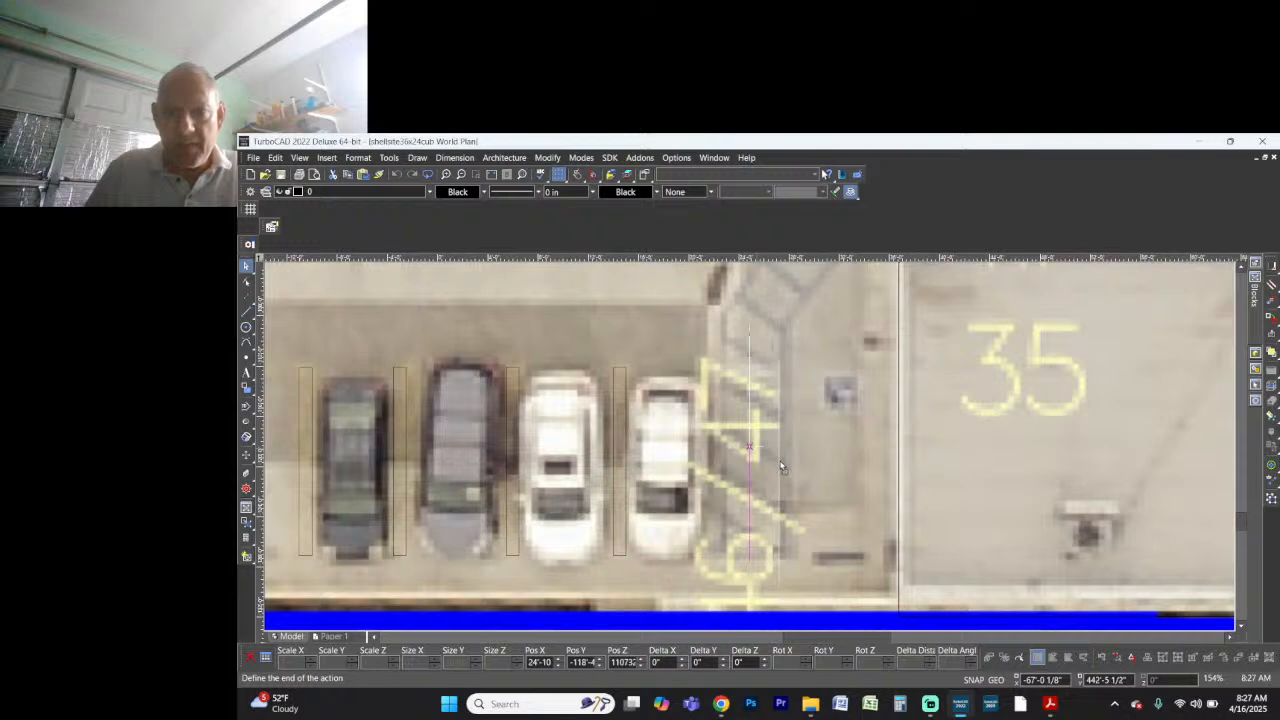
{"action": "left_click", "coordinate": [780, 471]}
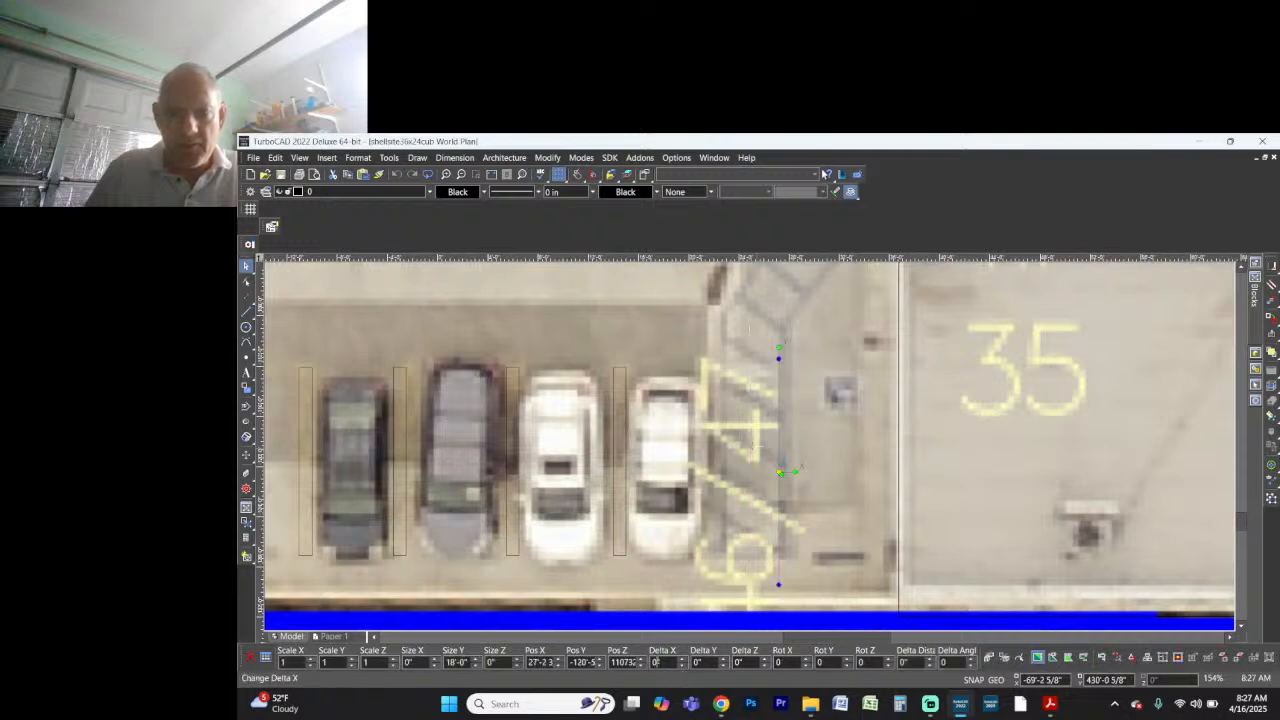
{"action": "key", "text": "Return"}
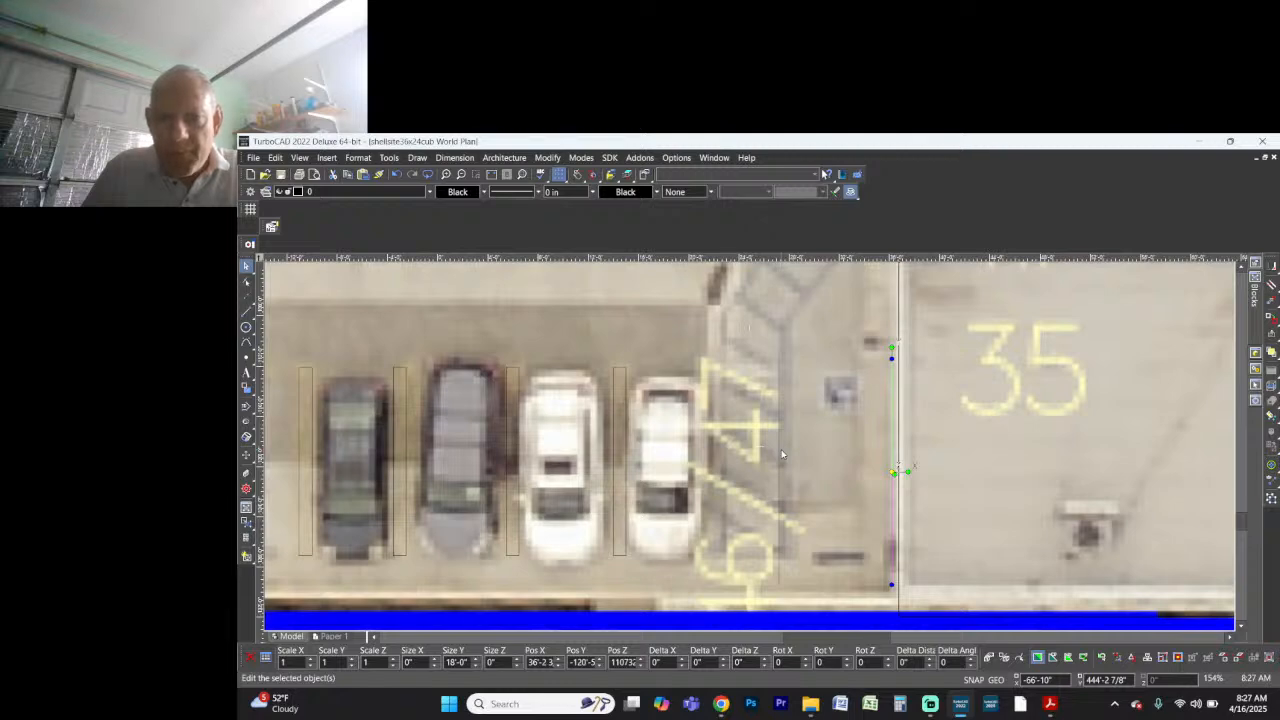
Step: Select both 18 ft lines together and shift them 3 in along X
{"action": "right_click", "coordinate": [783, 454]}
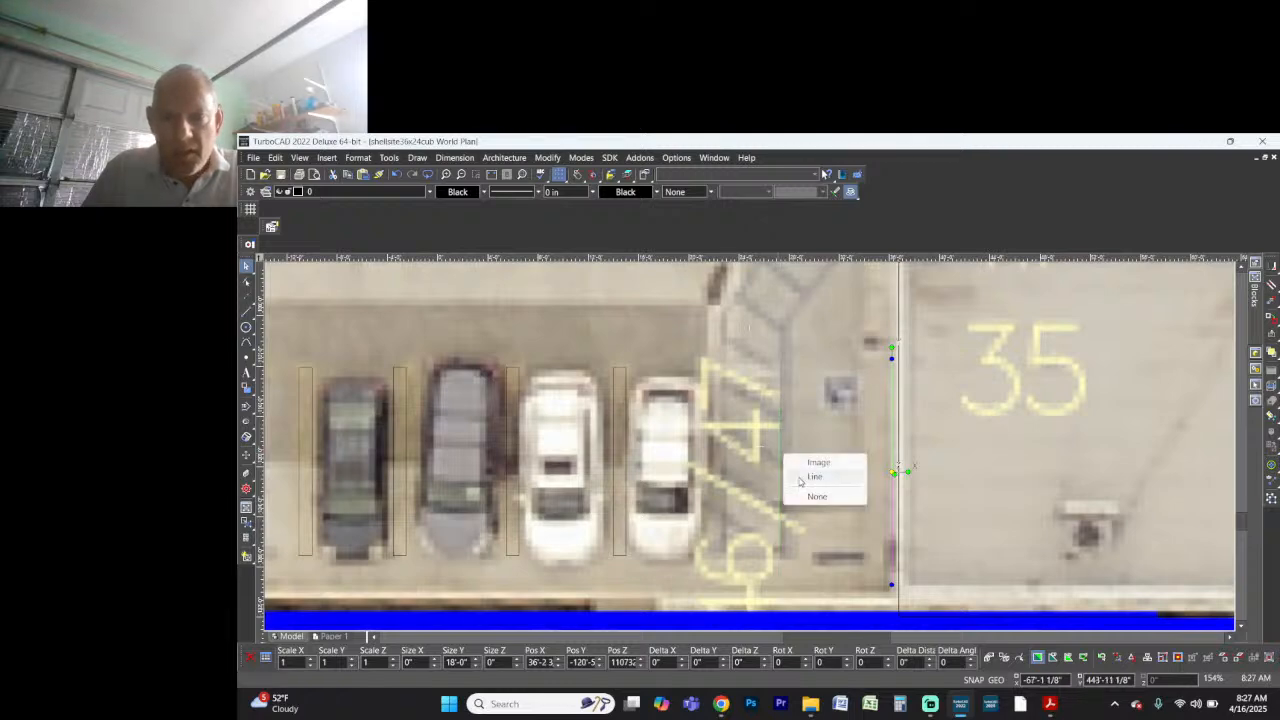
{"action": "left_click", "coordinate": [812, 477]}
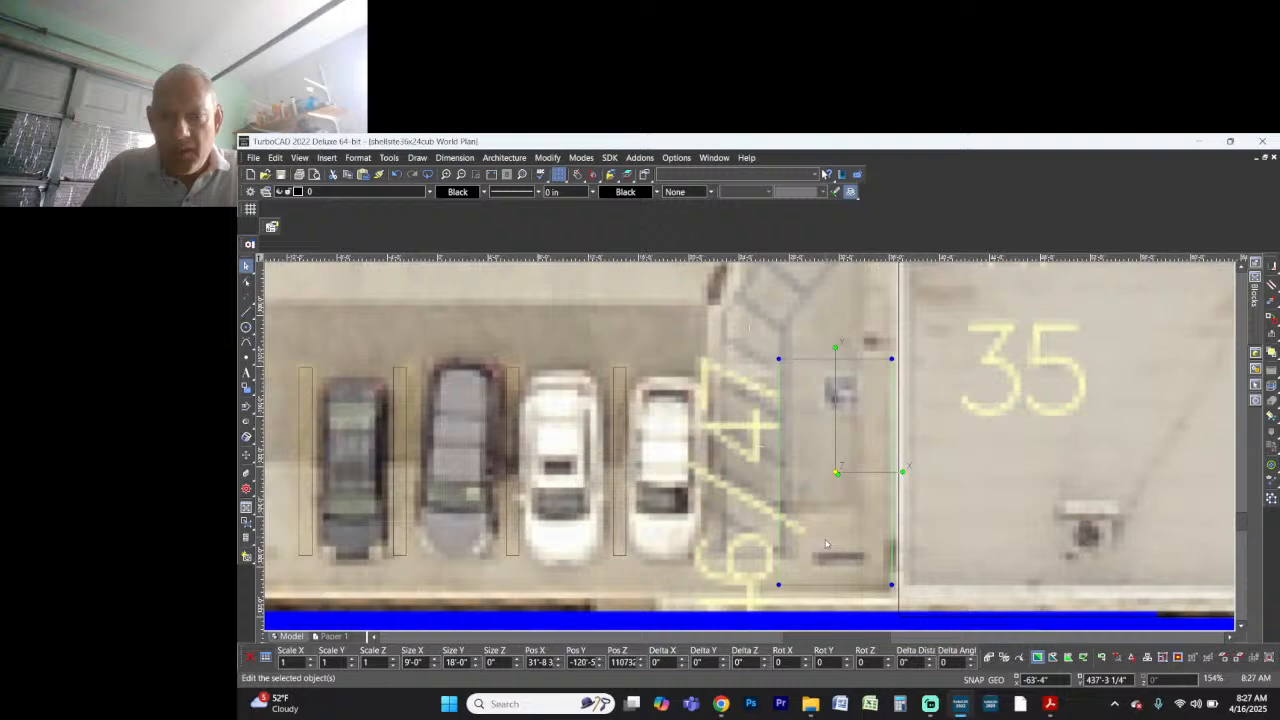
{"action": "double_click", "coordinate": [673, 661]}
{"action": "type", "text": "3\""}
{"action": "key", "text": "Return"}
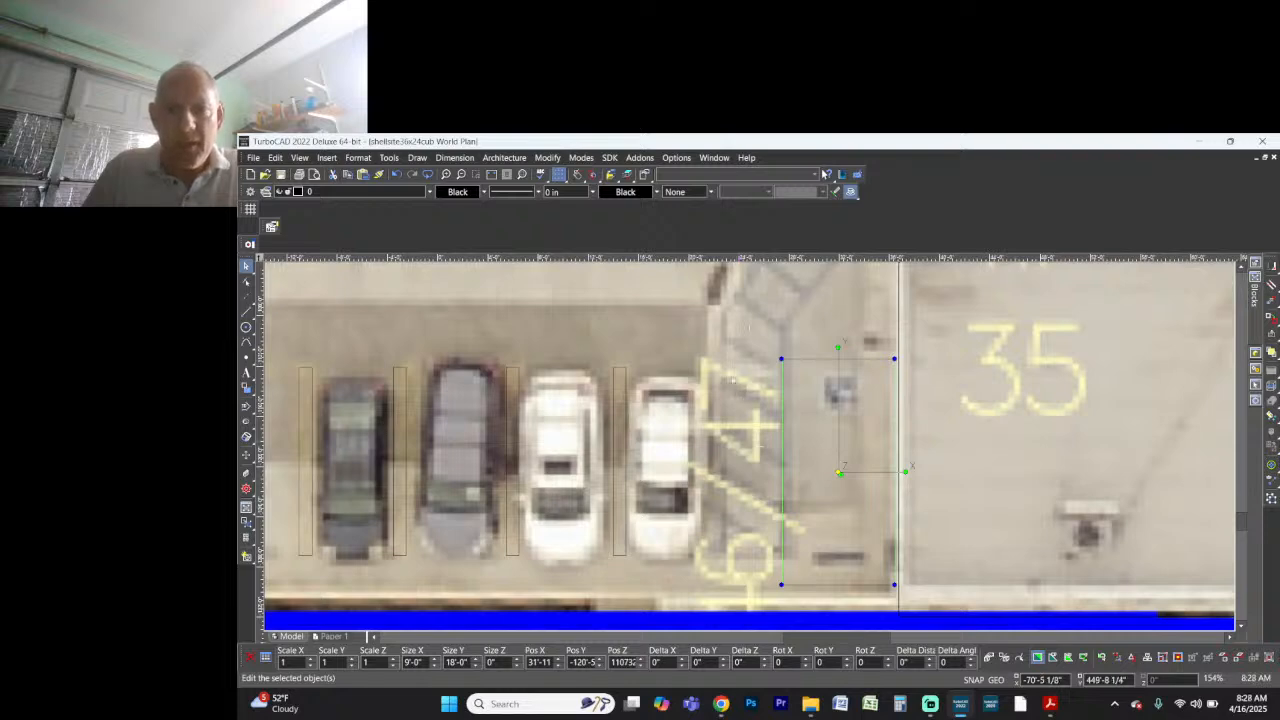
Step: Copy the 18 ft line beside the walkway by -48 in along X, and shift the copy another -2 ft toward the white car
{"action": "right_click", "coordinate": [634, 430]}
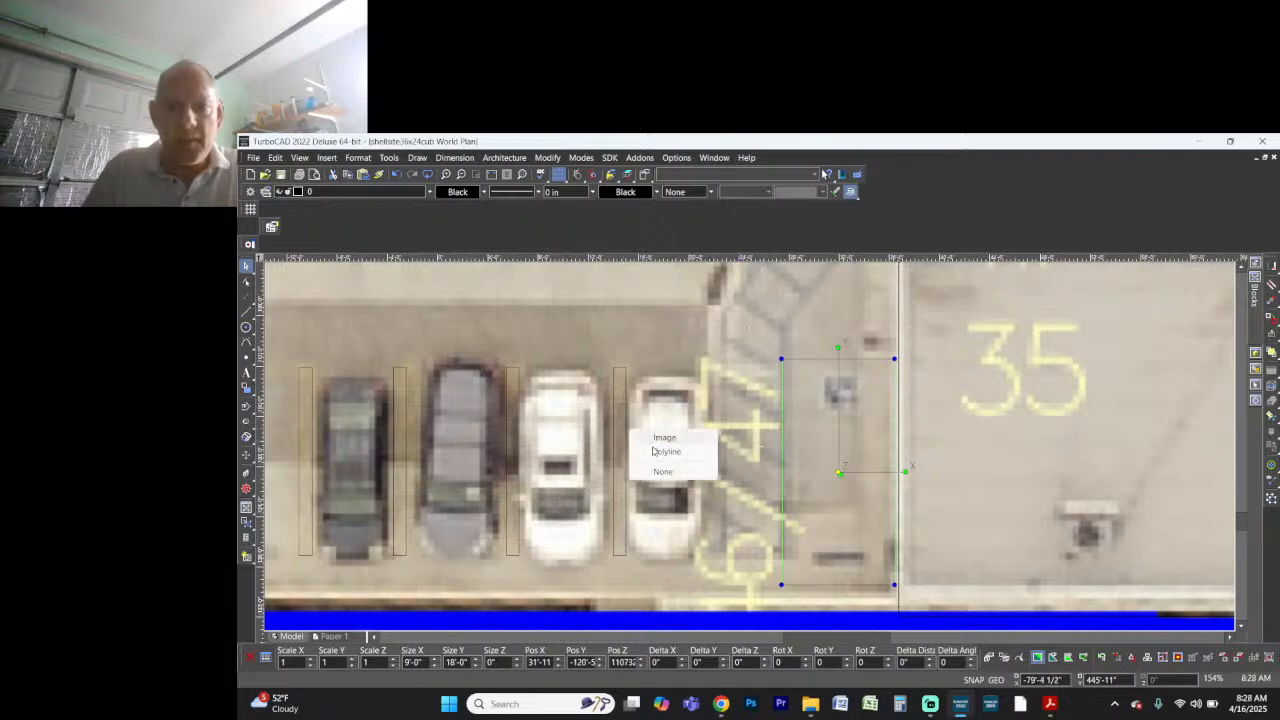
{"action": "left_click", "coordinate": [660, 451]}
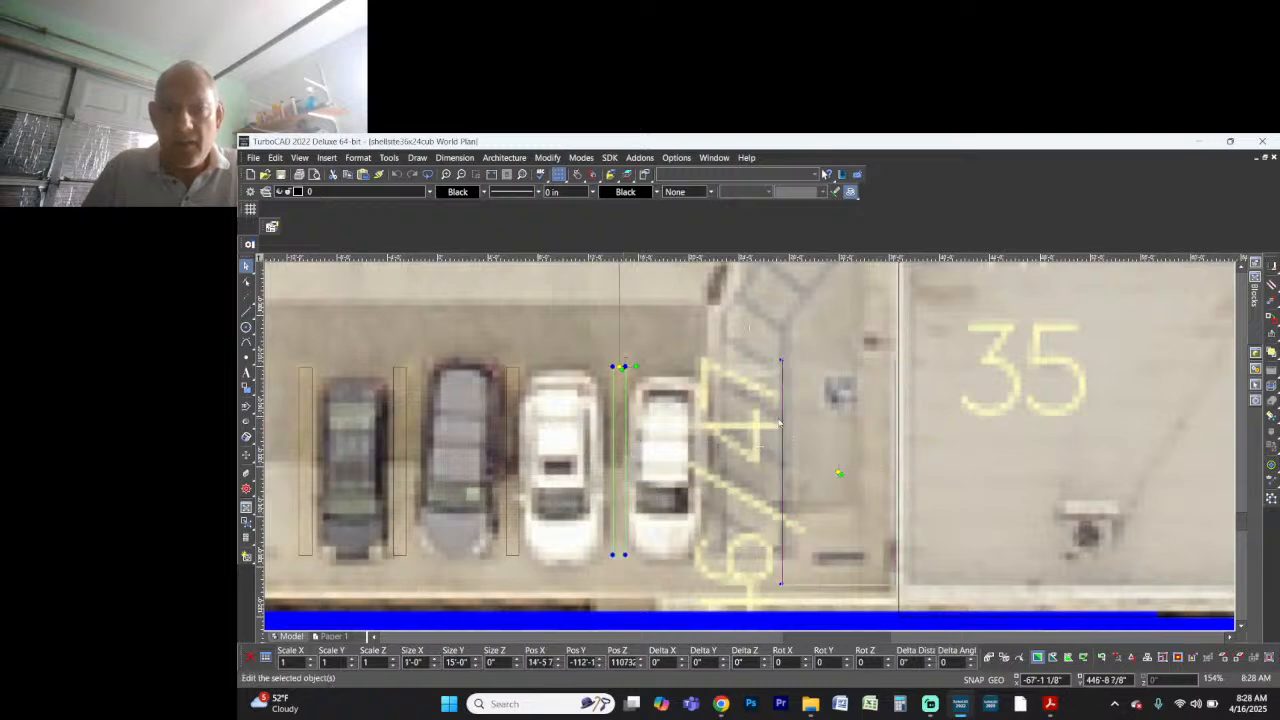
{"action": "right_click", "coordinate": [780, 423]}
{"action": "left_click", "coordinate": [807, 444]}
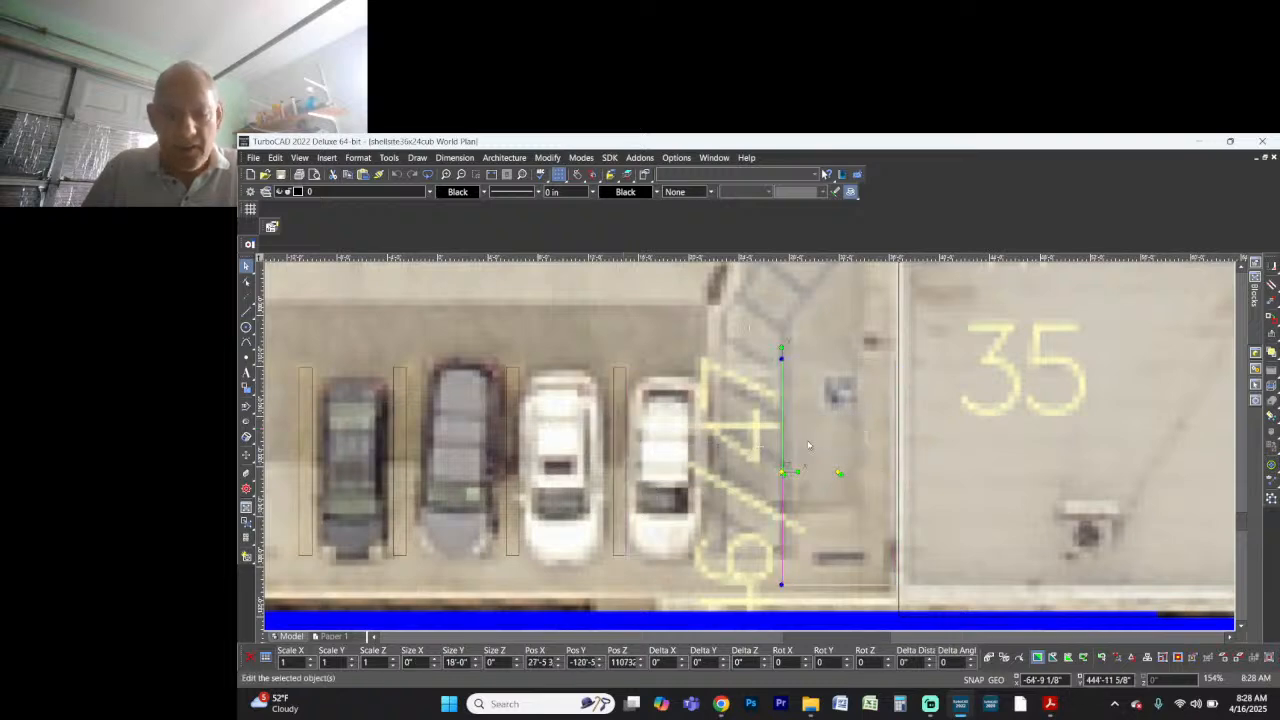
{"action": "mouse_move", "coordinate": [781, 472]}
{"action": "left_mouse_down"}
{"action": "mouse_move", "coordinate": [748, 447]}
{"action": "mouse_move", "coordinate": [781, 472]}
{"action": "left_mouse_up"}
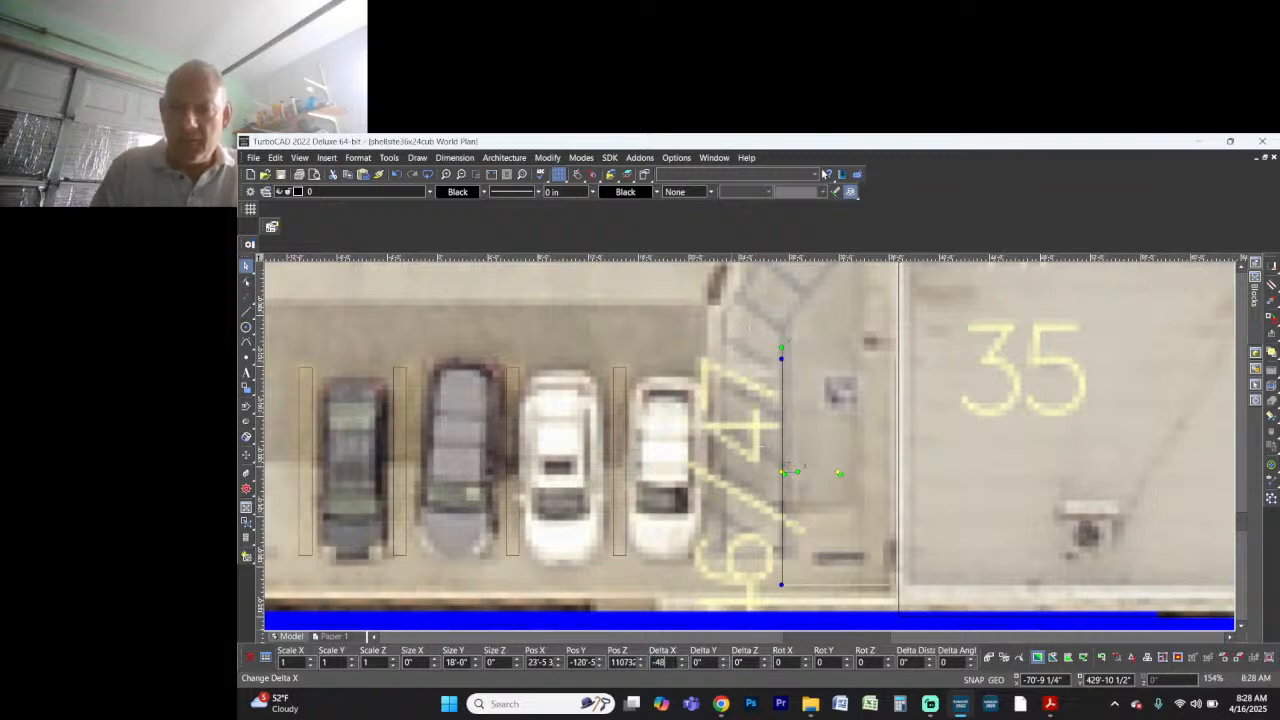
{"action": "key", "text": "Return"}
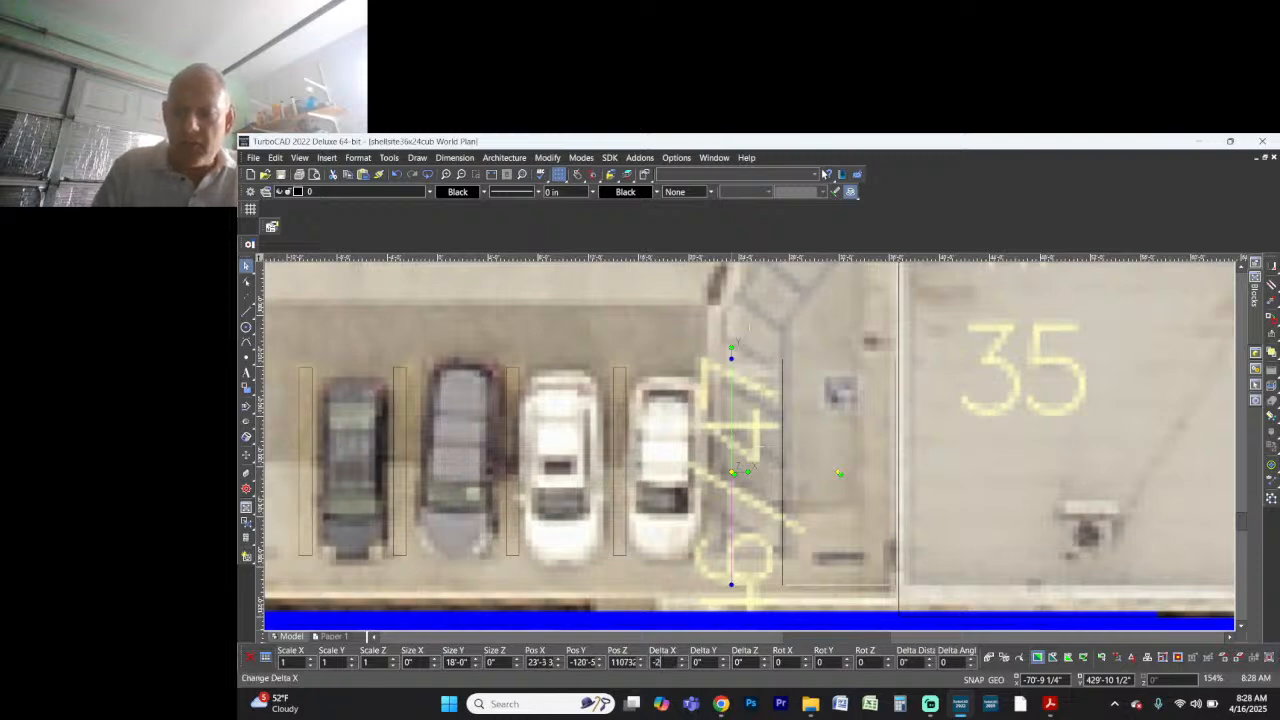
{"action": "key", "text": "Return"}
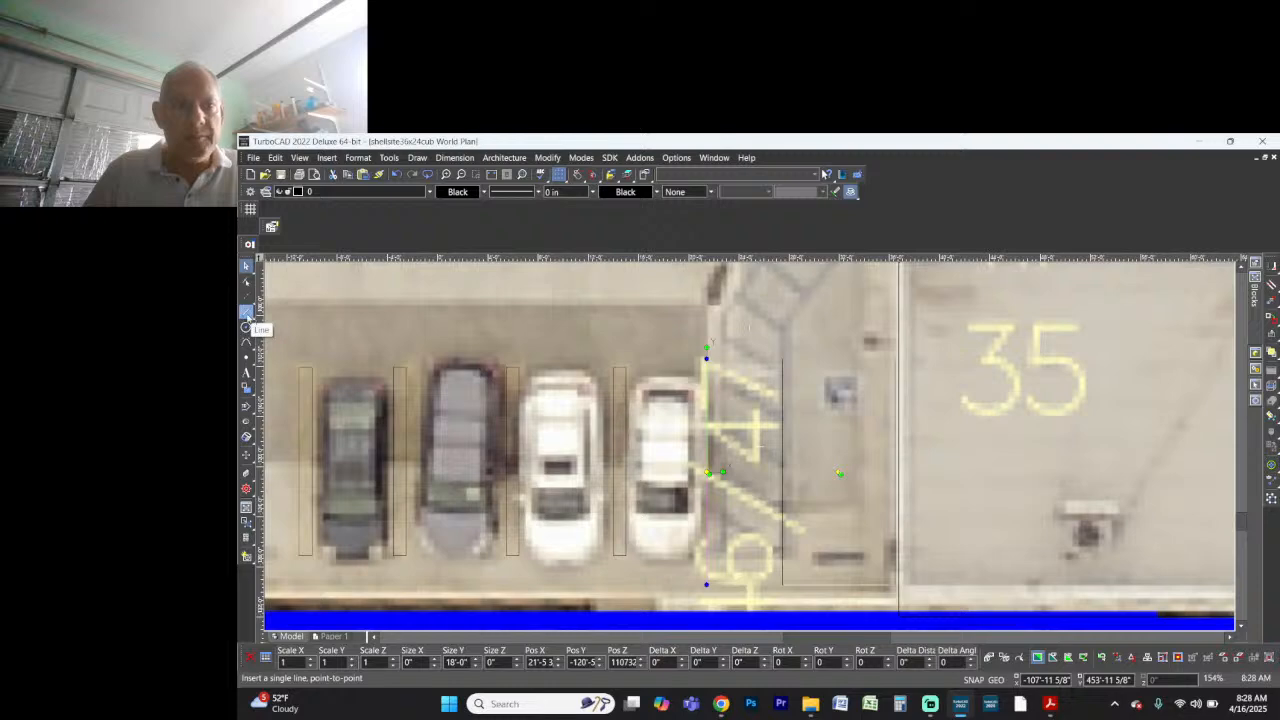
Step: Stretch the upper end of the walkway's building-side line up to the bend in the hatching, about 20 ft 3 in long
{"action": "scroll", "coordinate": [743, 503], "scroll_direction": "down", "scroll_amount": 3}
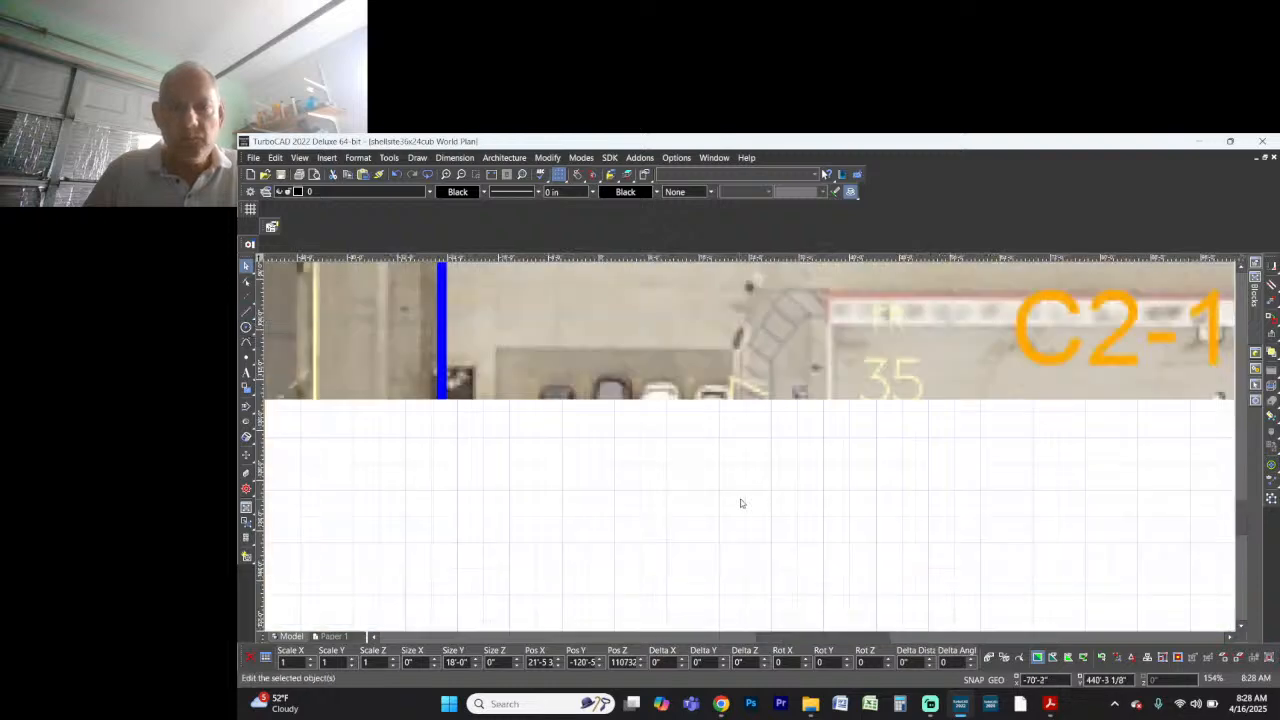
{"action": "scroll", "coordinate": [770, 405], "scroll_direction": "up", "scroll_amount": 3}
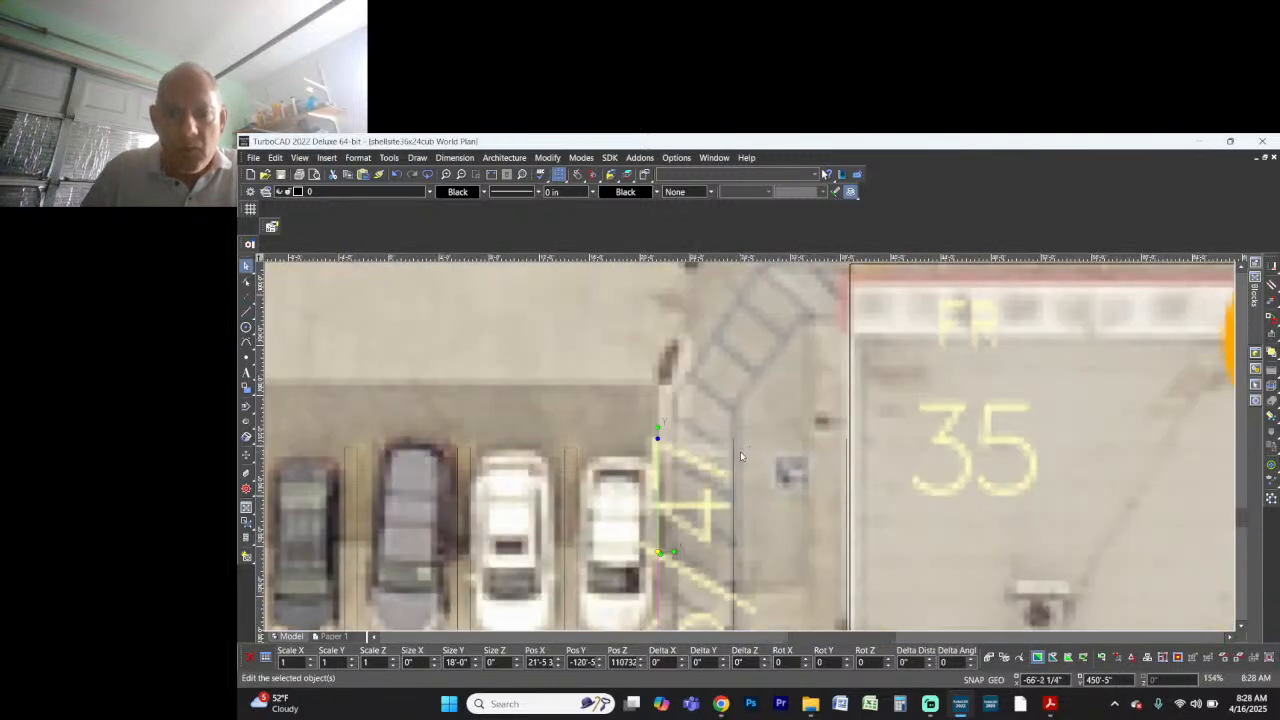
{"action": "right_click", "coordinate": [729, 452]}
{"action": "left_click", "coordinate": [755, 478]}
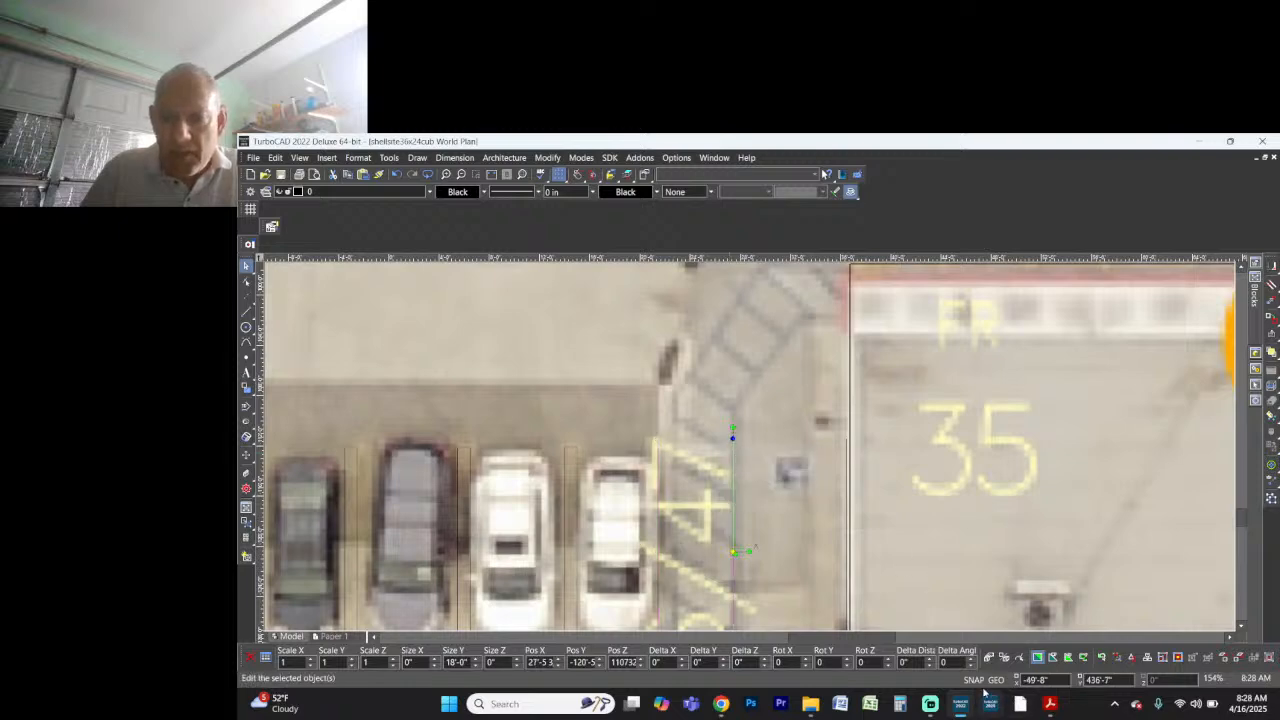
{"action": "left_click", "coordinate": [732, 437]}
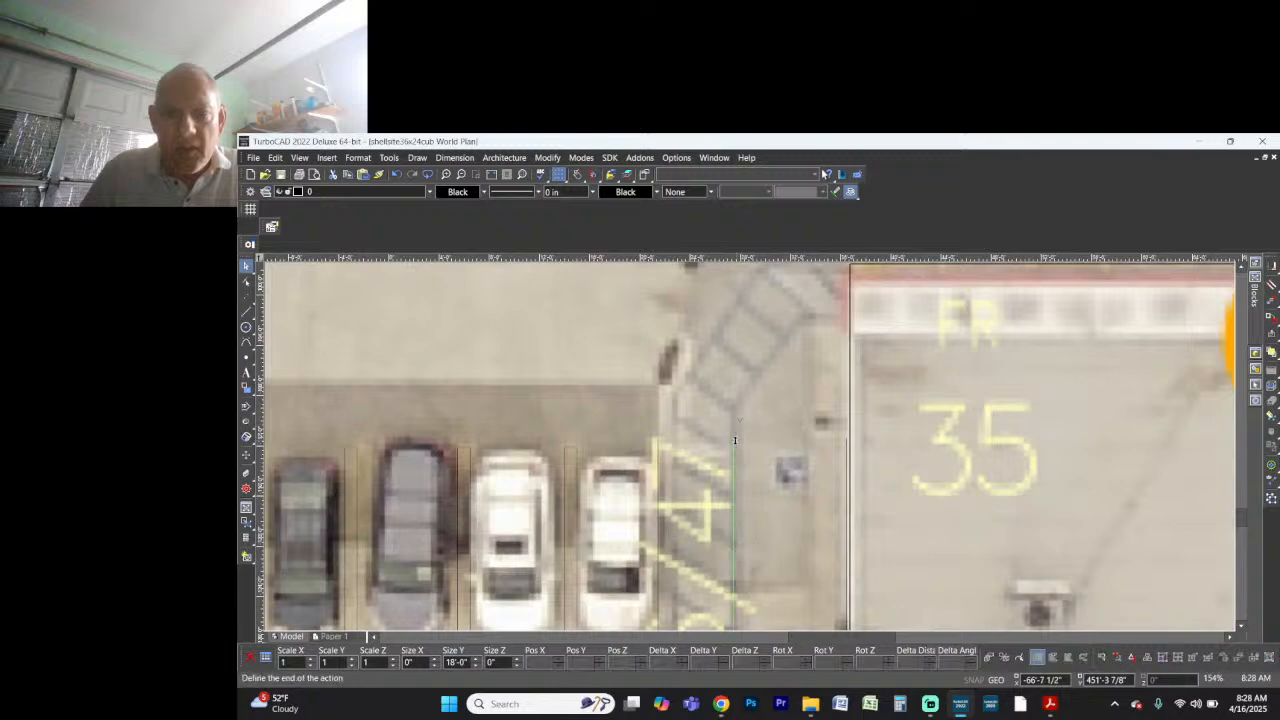
{"action": "left_click", "coordinate": [734, 410]}
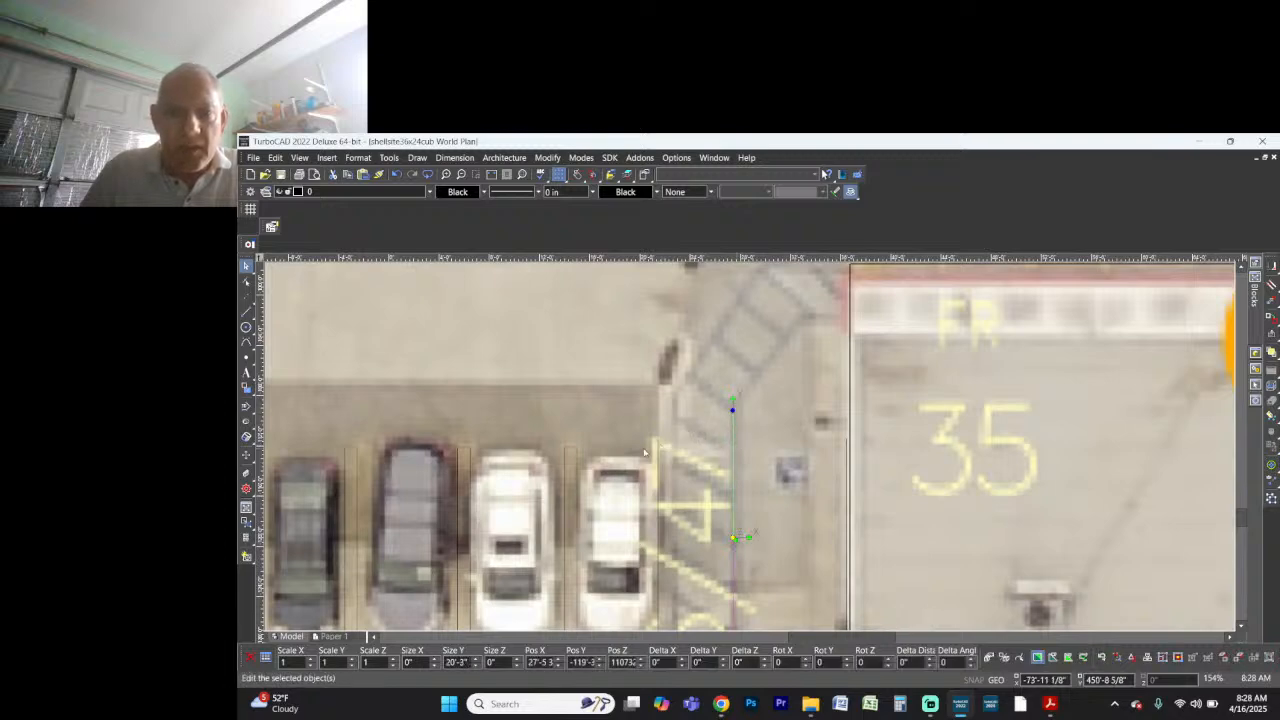
Step: Shift the line next to the white car 1 ft along X and stretch its upper end to about 22 ft 1 in long
{"action": "right_click", "coordinate": [658, 451]}
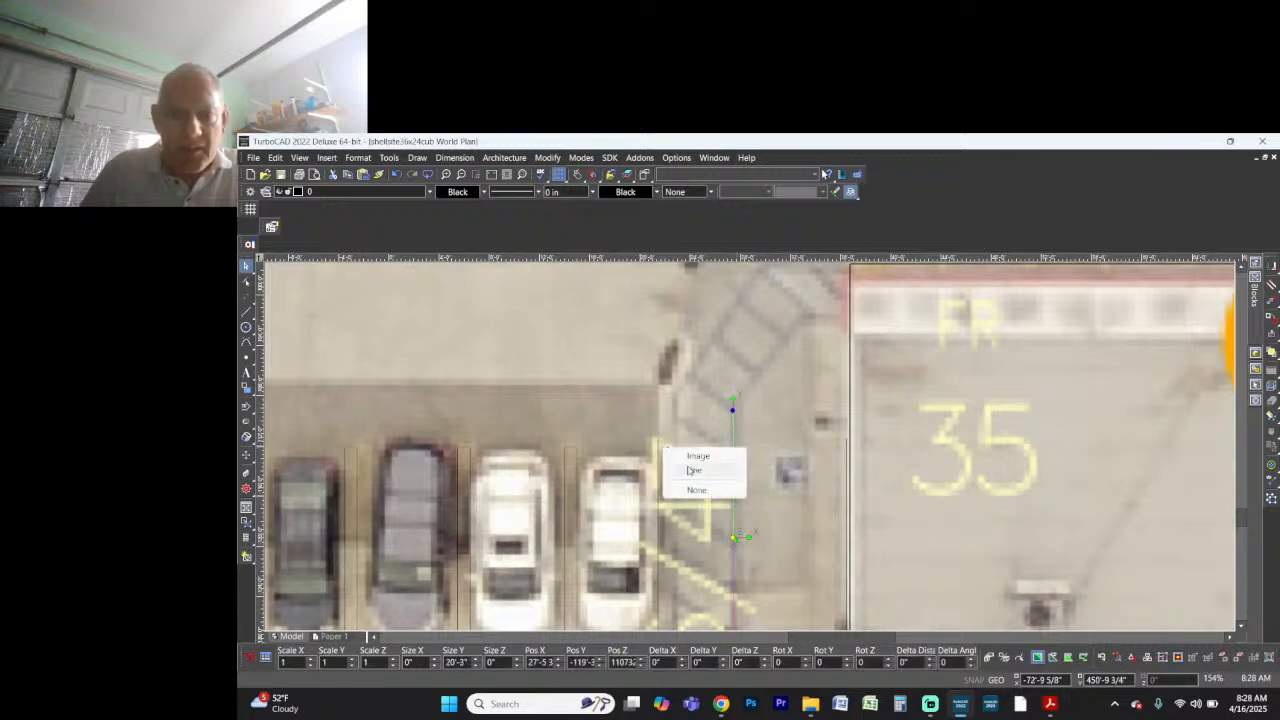
{"action": "left_click", "coordinate": [694, 471]}
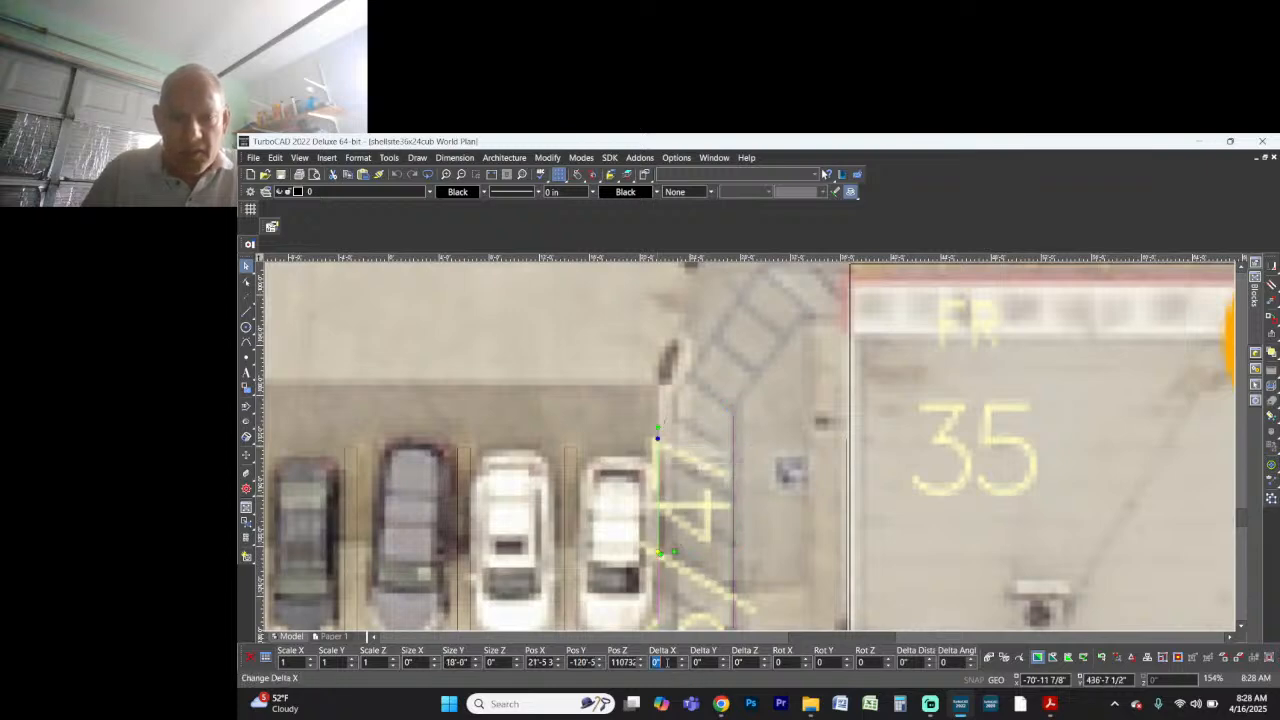
{"action": "type", "text": "1'"}
{"action": "key", "text": "Return"}
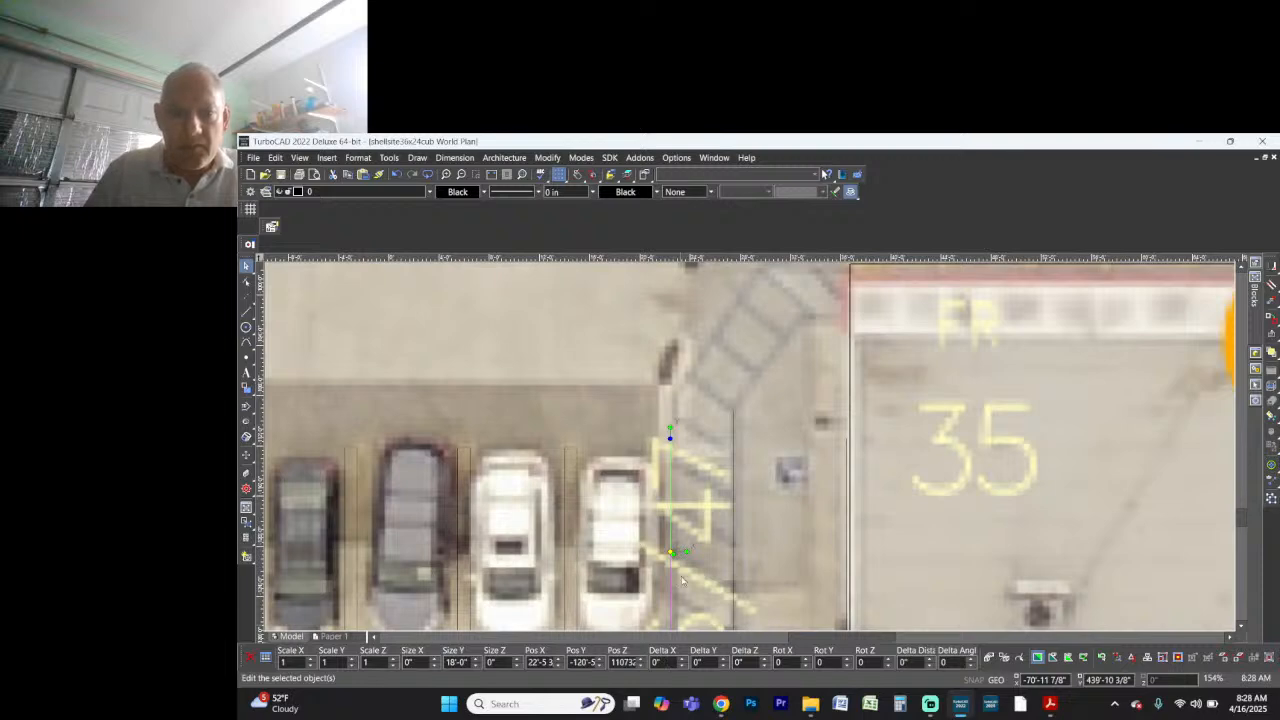
{"action": "left_click", "coordinate": [670, 438]}
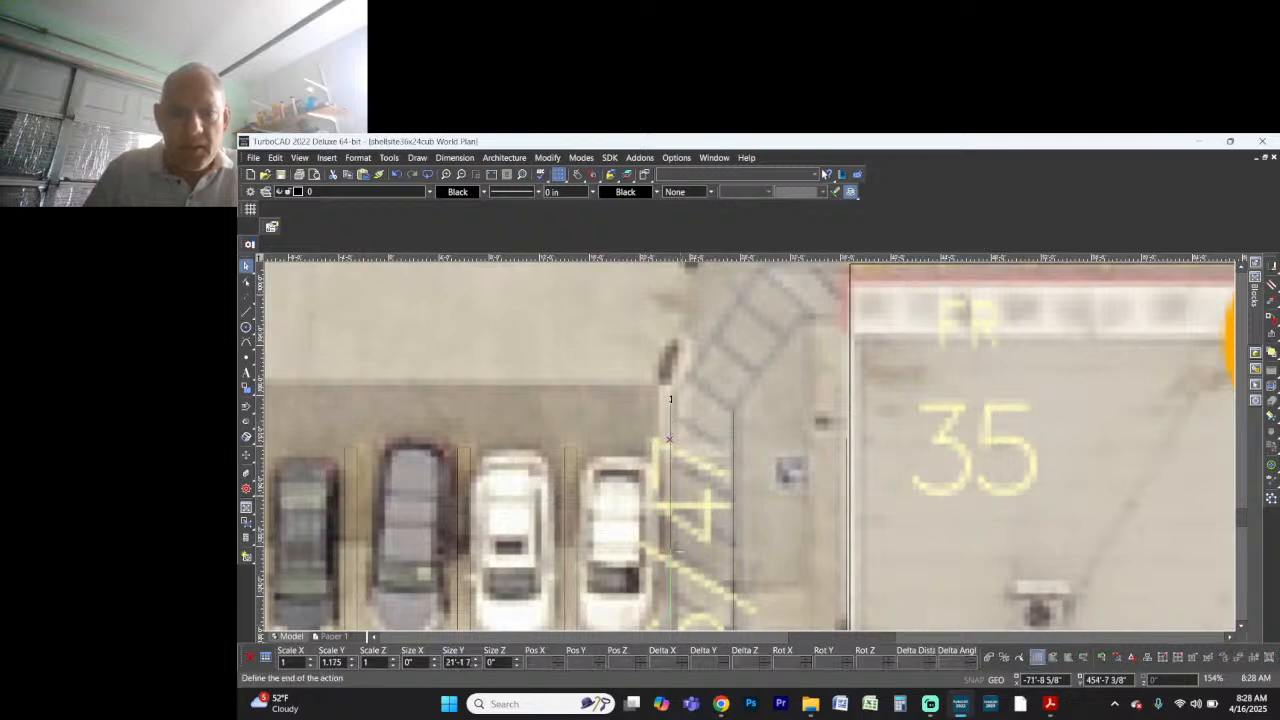
{"action": "left_click", "coordinate": [670, 388]}
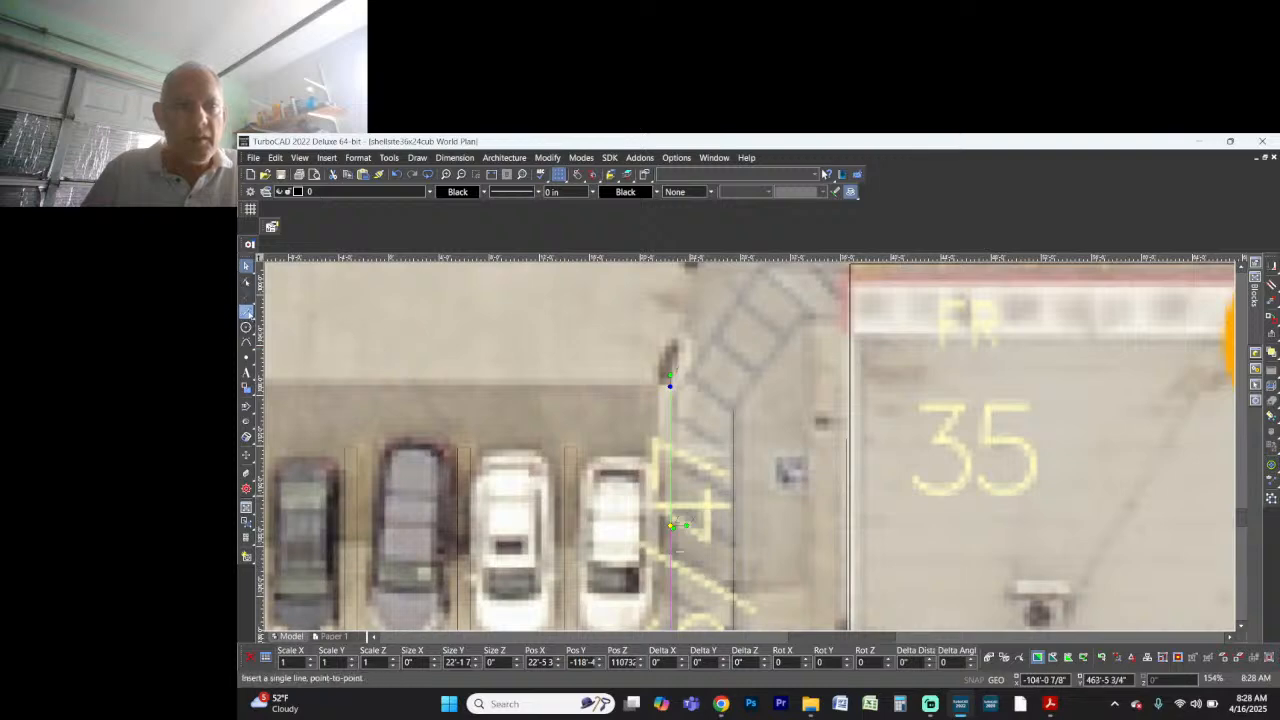
Step: Draw the walkway's outer edge as a line about 12 ft long at 54.5° from the 22 ft line's upper end, plus a horizontal line to the building corner
{"action": "left_click", "coordinate": [246, 311]}
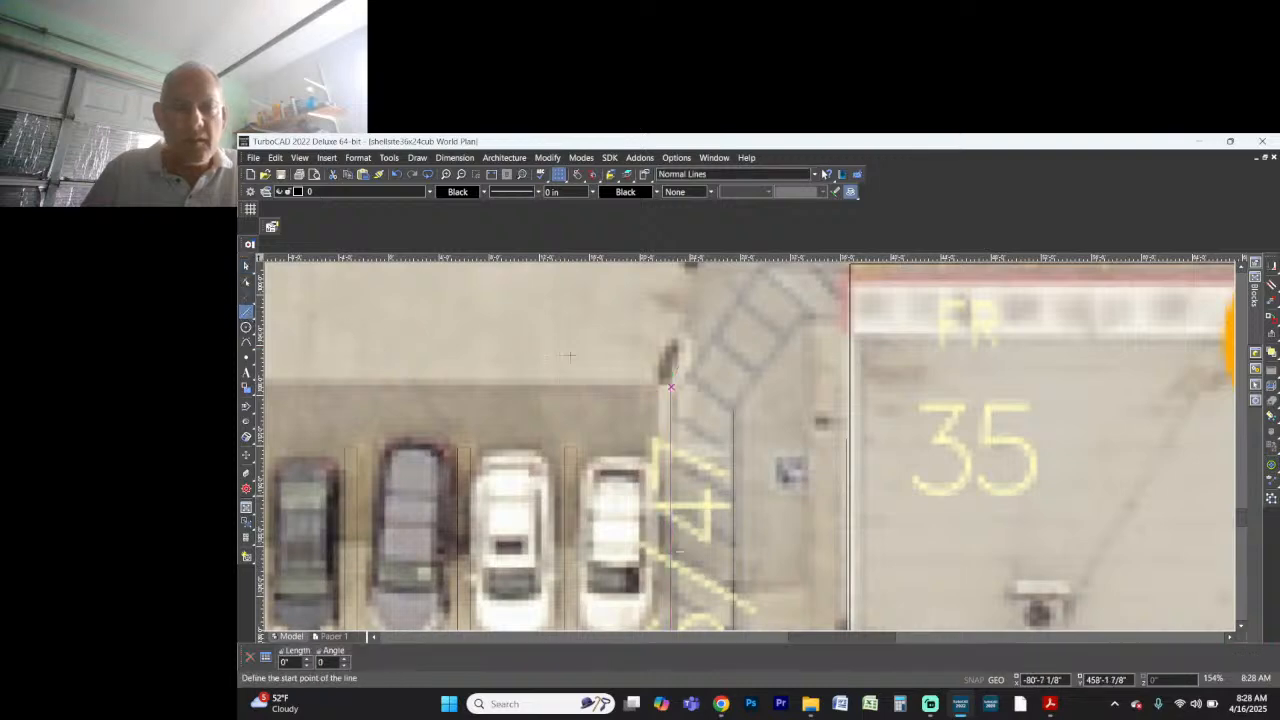
{"action": "left_click", "coordinate": [670, 388]}
{"action": "scroll", "coordinate": [745, 290], "scroll_direction": "down", "scroll_amount": 2}
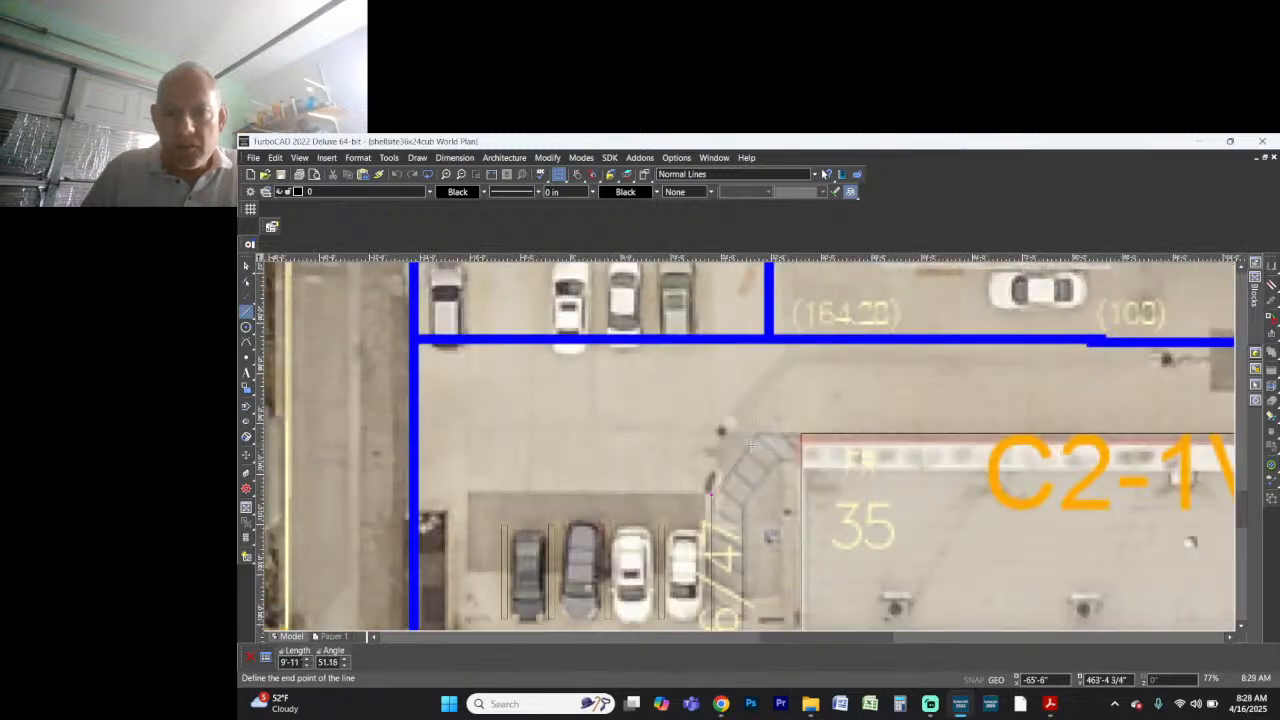
{"action": "scroll", "coordinate": [765, 427], "scroll_direction": "up", "scroll_amount": 2}
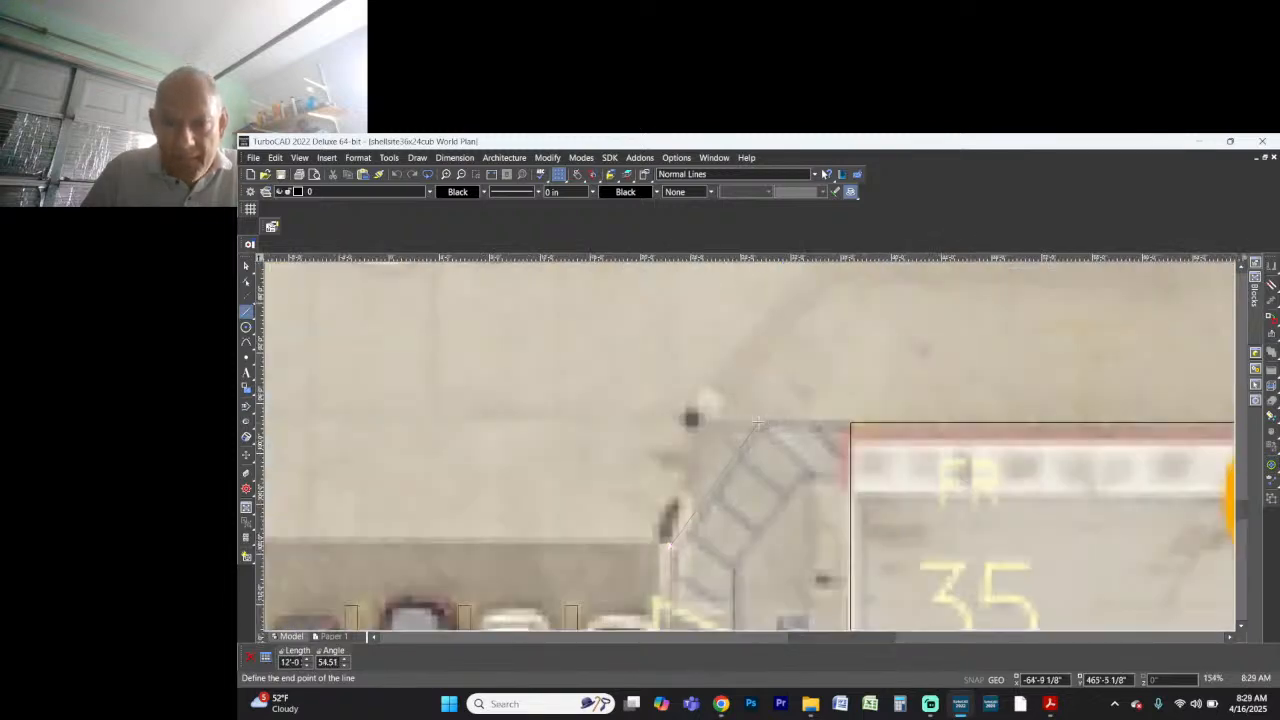
{"action": "left_click", "coordinate": [758, 424]}
{"action": "left_click", "coordinate": [758, 424]}
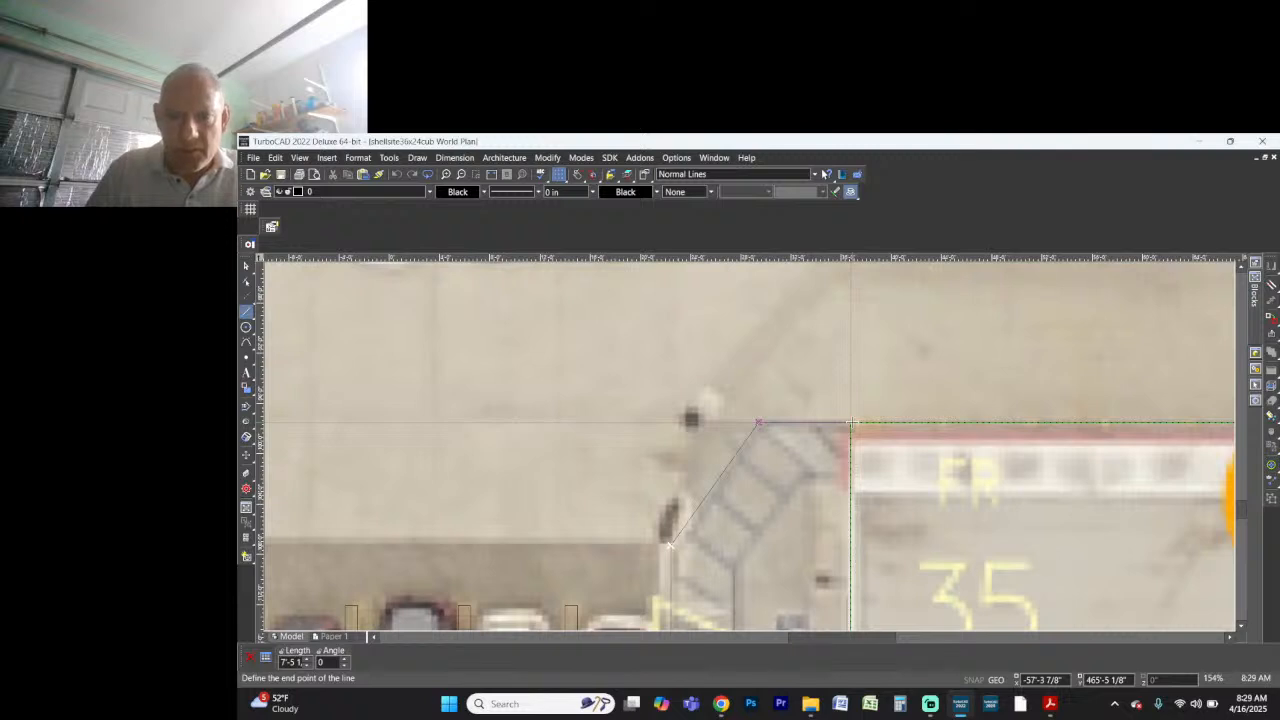
{"action": "left_click", "coordinate": [851, 424]}
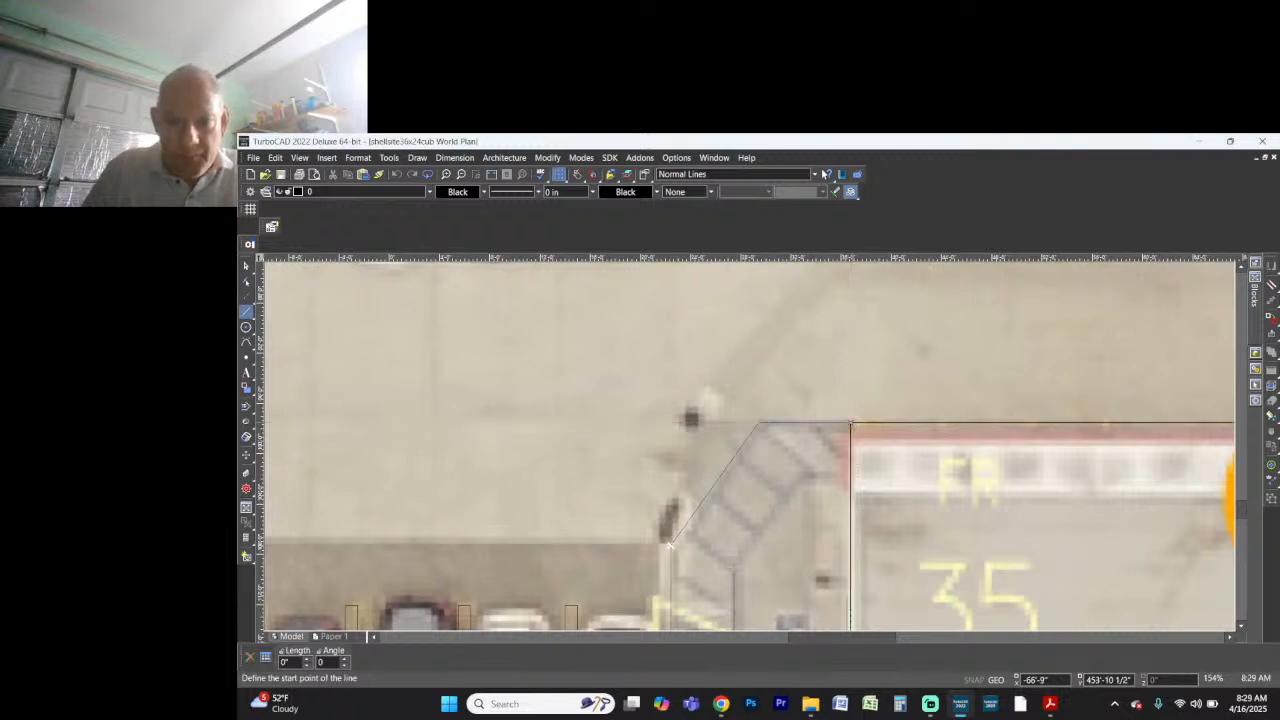
Step: Draw the walkway's inner edge as a line about 9 ft 1 in long at 55°, plus a horizontal line about 3 ft 8 in long toward the building
{"action": "left_click", "coordinate": [733, 570]}
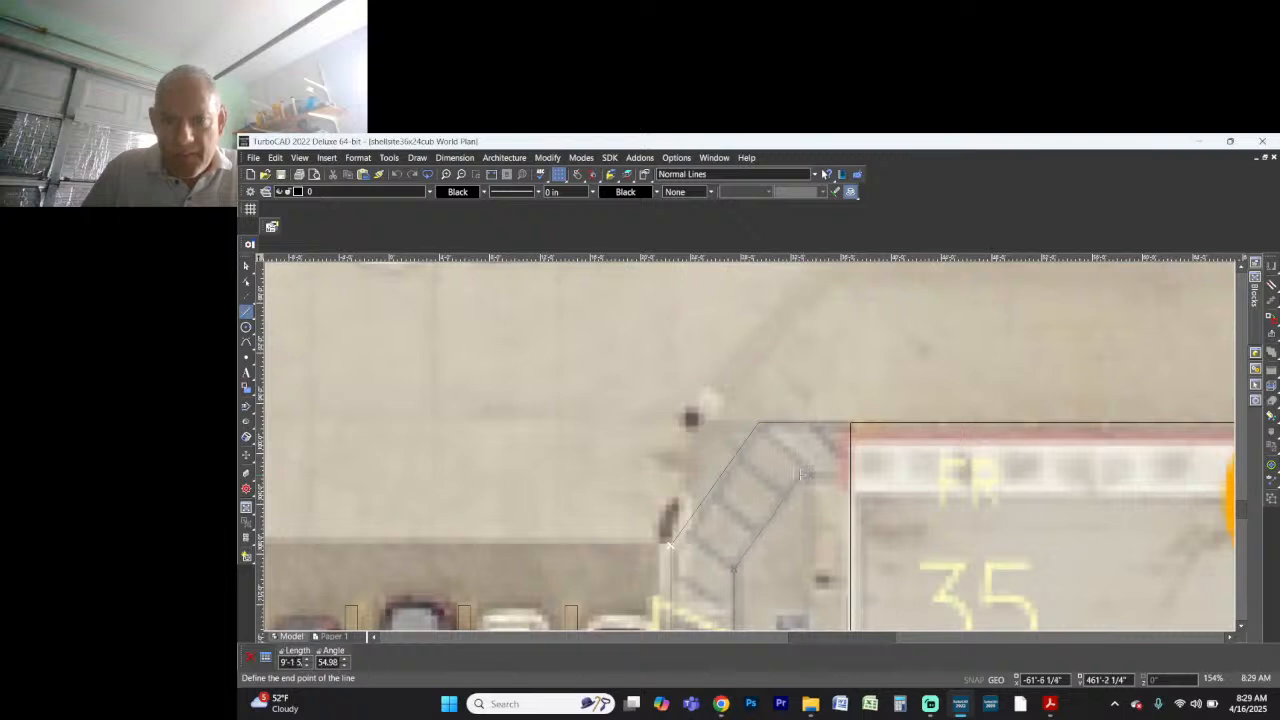
{"action": "left_click", "coordinate": [800, 473]}
{"action": "left_click", "coordinate": [800, 473]}
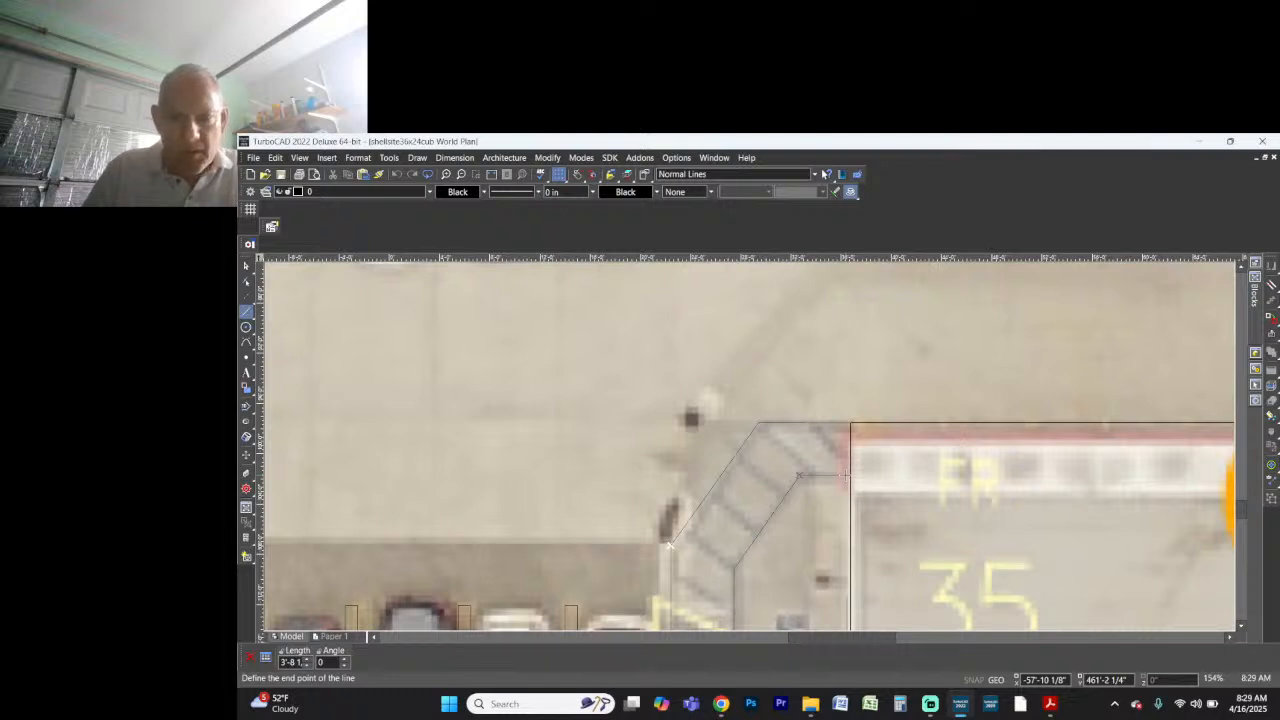
{"action": "left_click", "coordinate": [845, 475]}
{"action": "key", "text": "space"}
Step: Stretch the short horizontal inner-edge line to meet the building wall, about 4 ft long
{"action": "scroll", "coordinate": [845, 475], "scroll_direction": "up", "scroll_amount": 2}
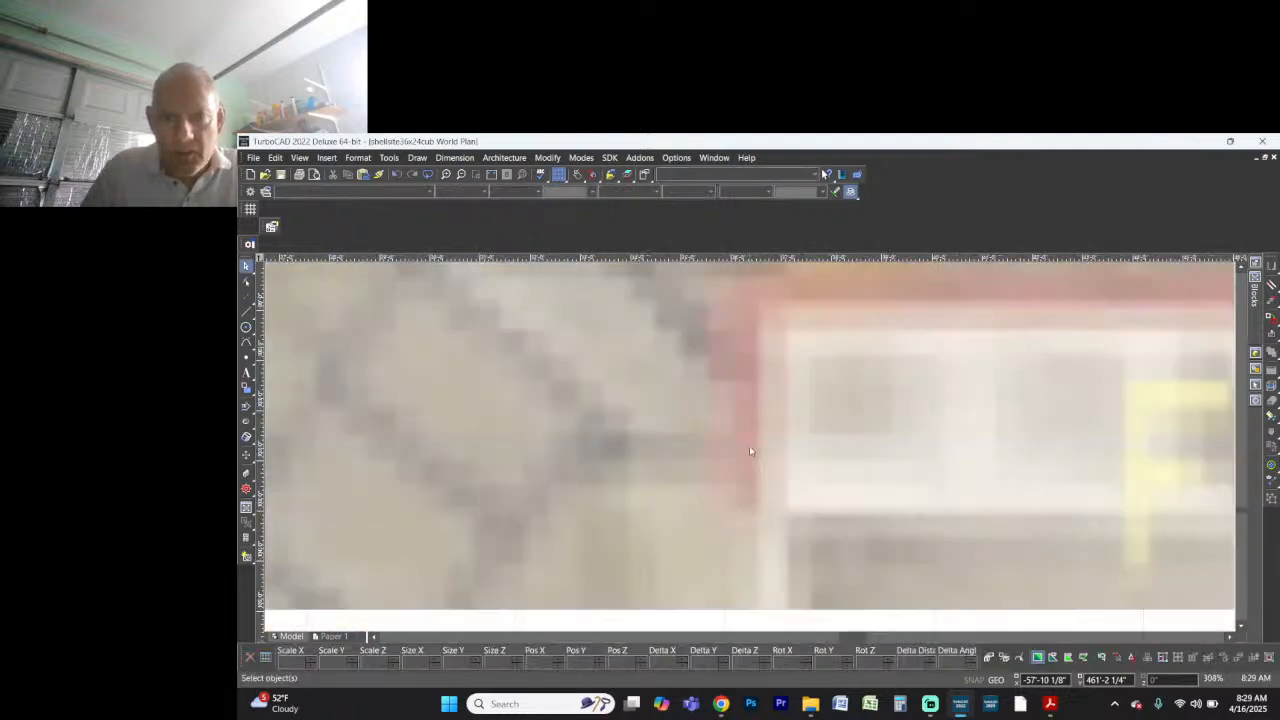
{"action": "left_click", "coordinate": [748, 447]}
{"action": "left_click", "coordinate": [780, 469]}
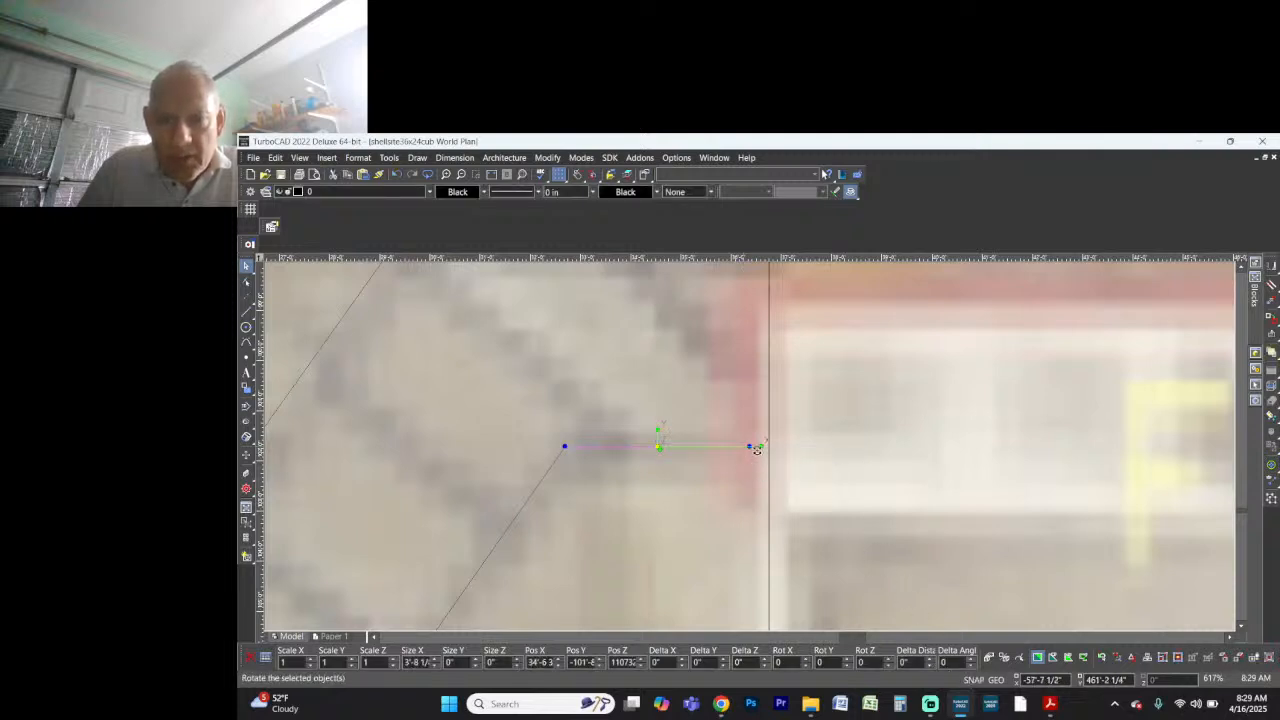
{"action": "left_click_drag", "start_coordinate": [750, 446], "coordinate": [757, 446]}
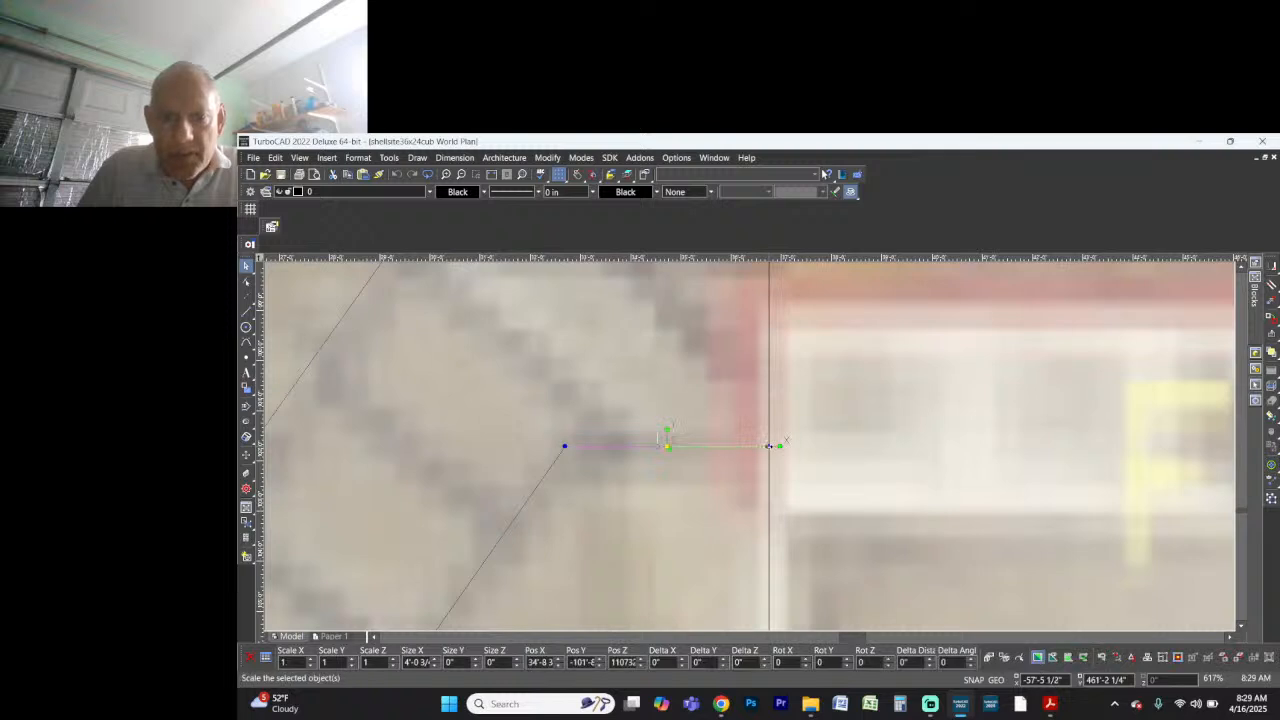
{"action": "scroll", "coordinate": [765, 446], "scroll_direction": "down", "scroll_amount": 2}
{"action": "scroll", "coordinate": [750, 446], "scroll_direction": "down", "scroll_amount": 2}
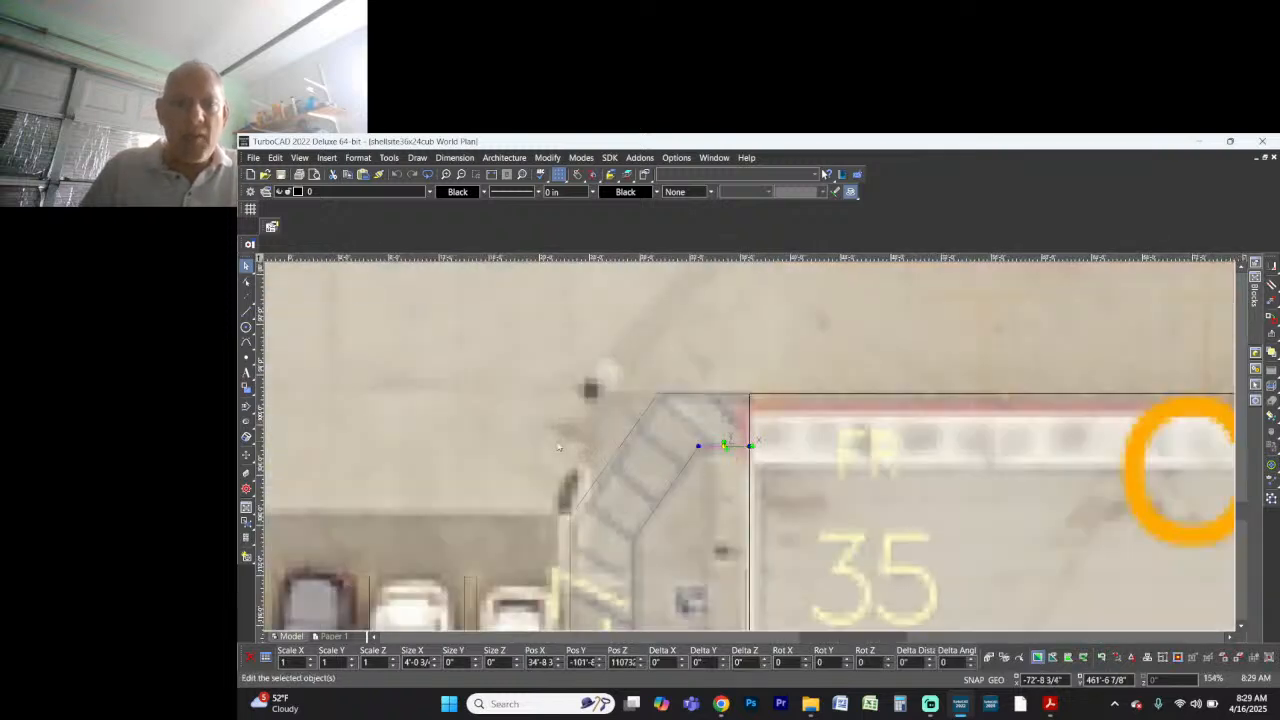
{"action": "scroll", "coordinate": [390, 432], "scroll_direction": "up", "scroll_amount": 2}
{"action": "scroll", "coordinate": [749, 449], "scroll_direction": "down", "scroll_amount": 4}
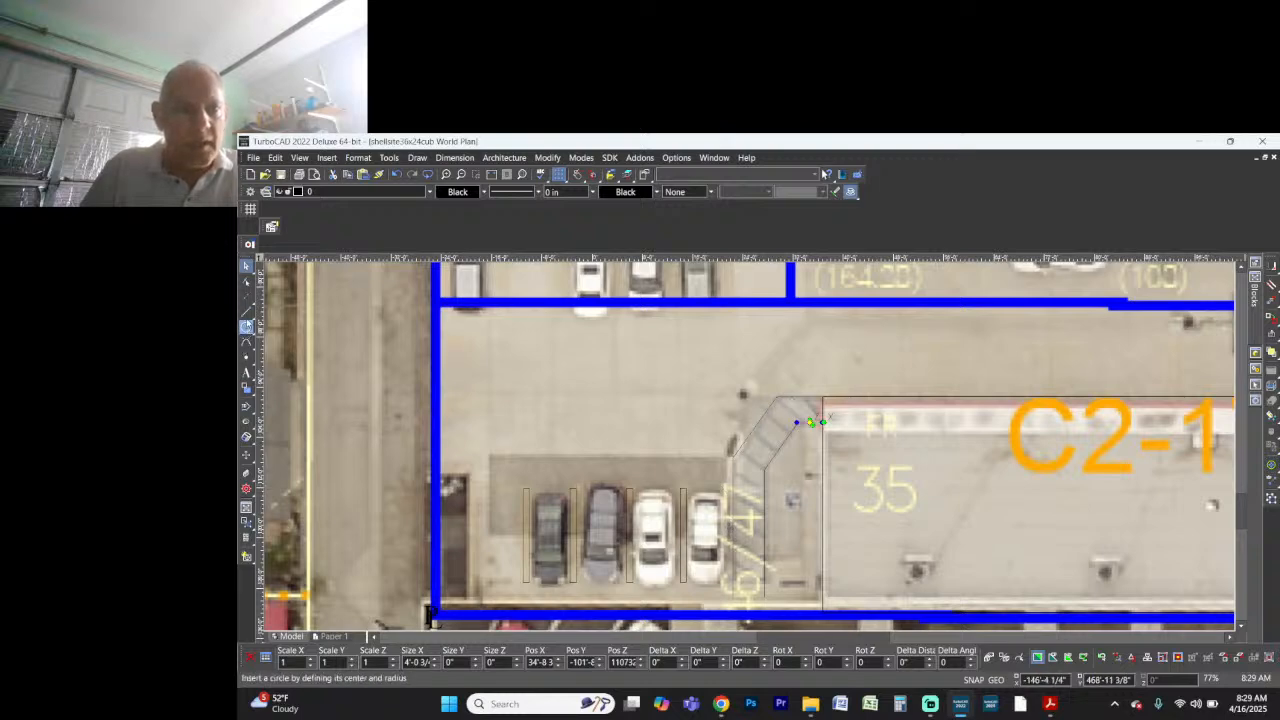
Step: Trace the entire walkway outline as one closed irregular polygon through its bends, the building corner and both lower line ends
{"action": "left_click_drag", "start_coordinate": [246, 313], "coordinate": [268, 372]}
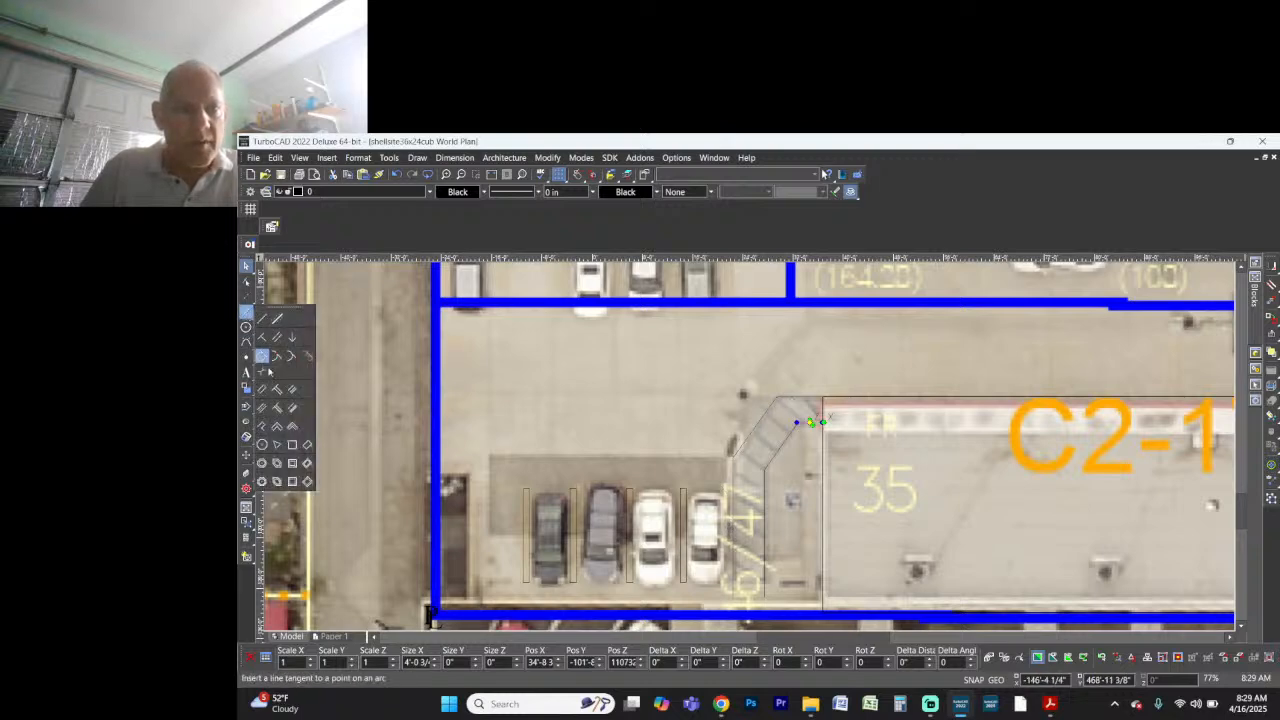
{"action": "left_click", "coordinate": [275, 443]}
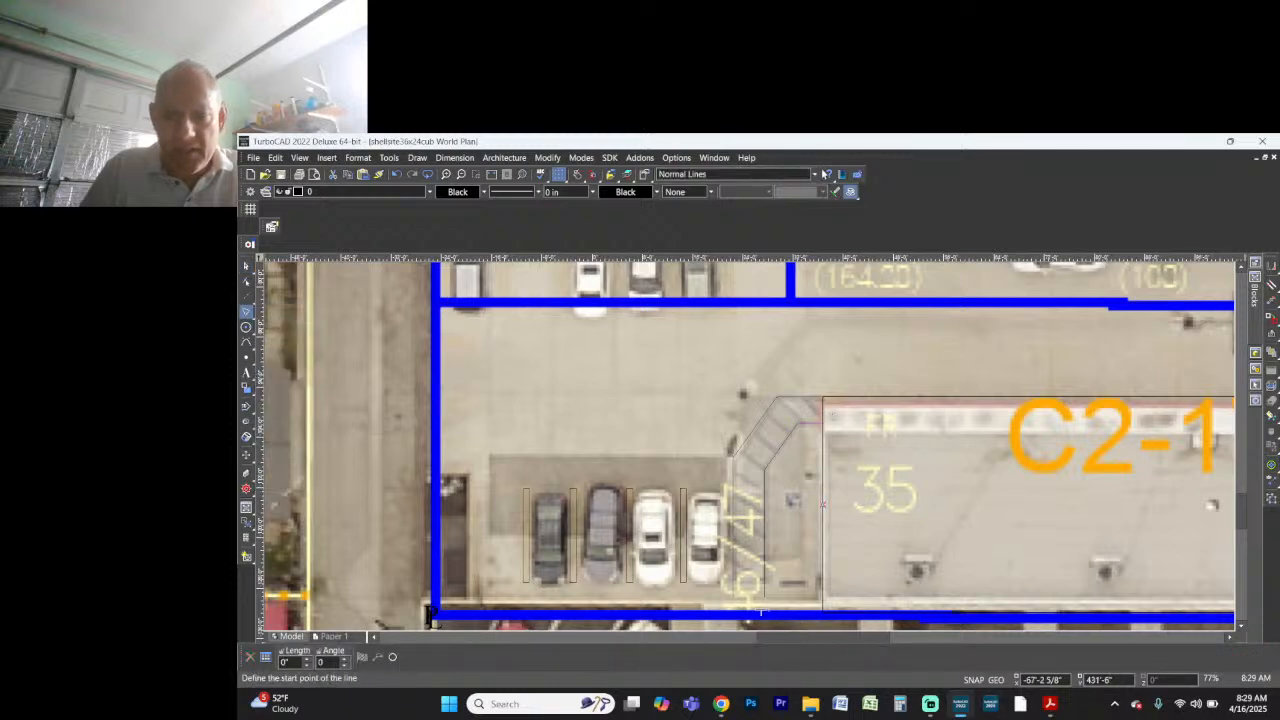
{"action": "left_click", "coordinate": [732, 596]}
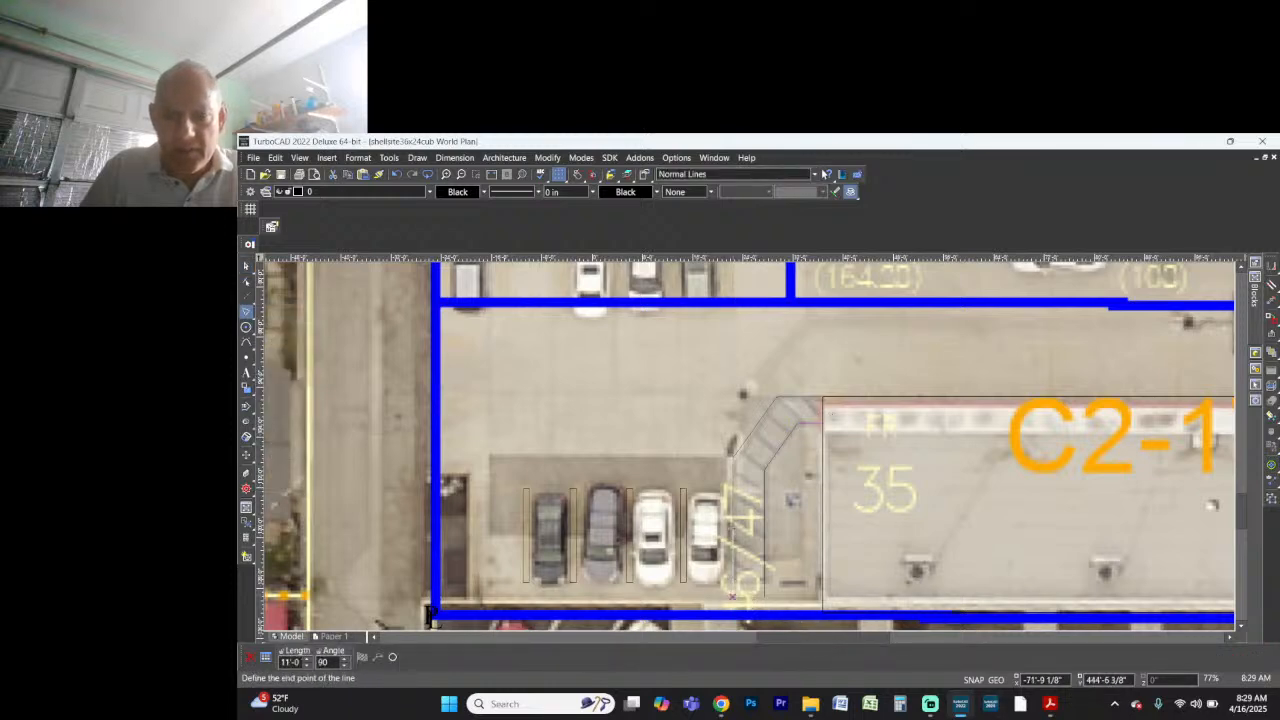
{"action": "left_click", "coordinate": [732, 458]}
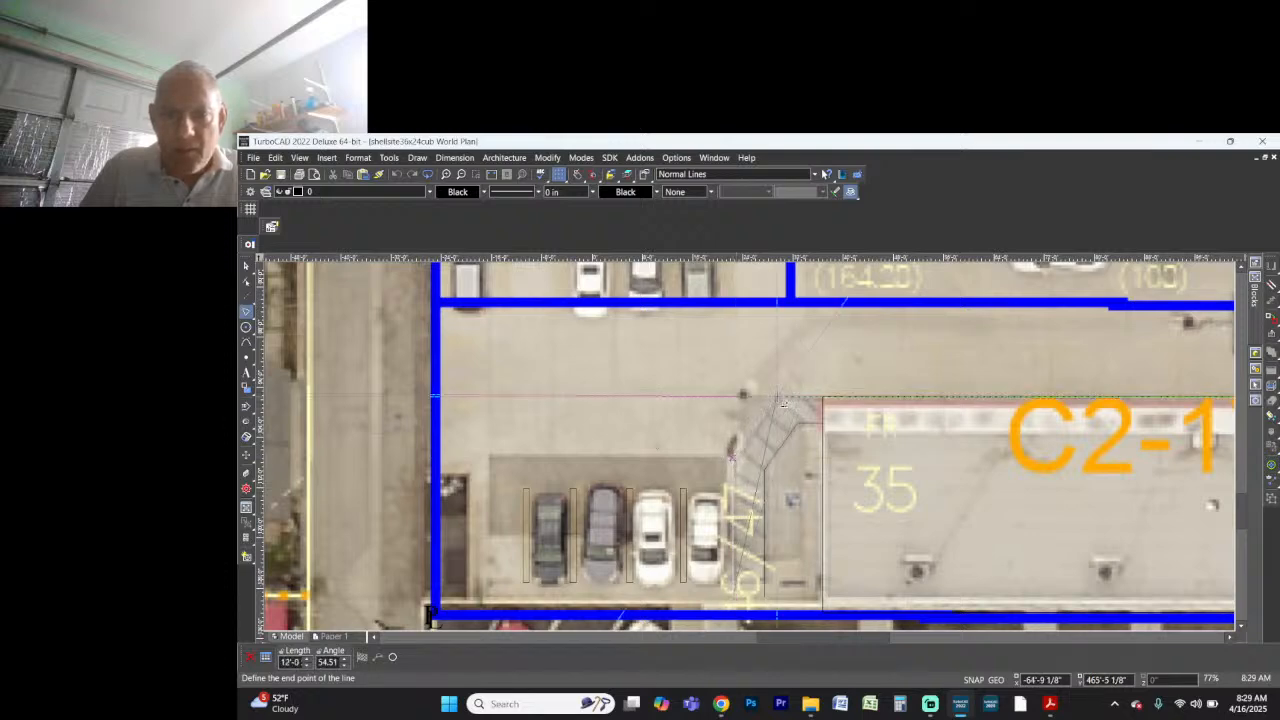
{"action": "left_click", "coordinate": [776, 397]}
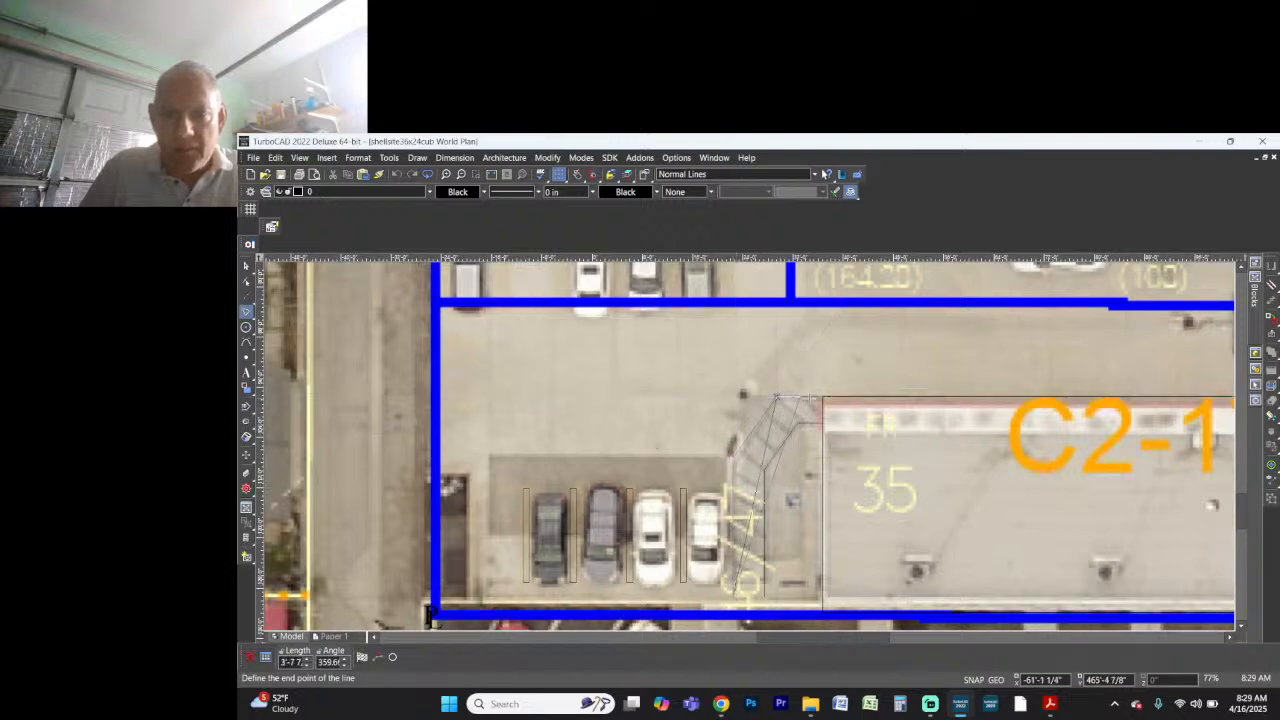
{"action": "left_click", "coordinate": [822, 397]}
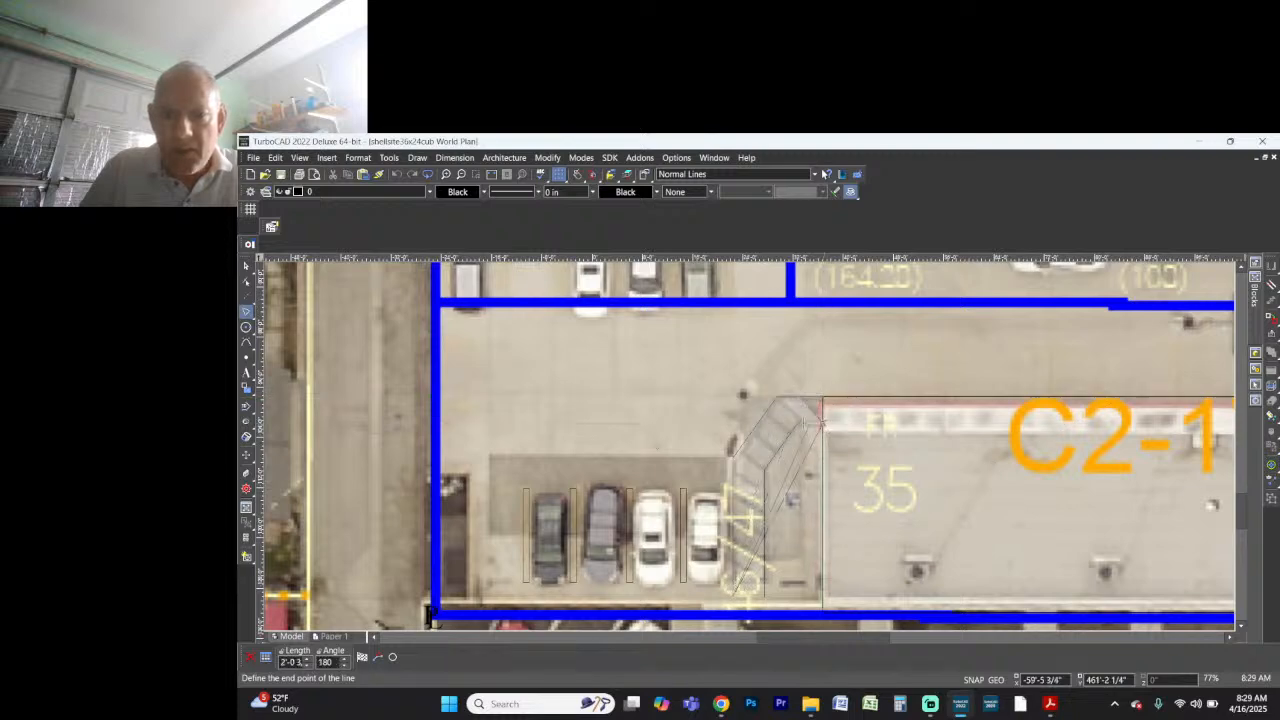
{"action": "left_click", "coordinate": [765, 468]}
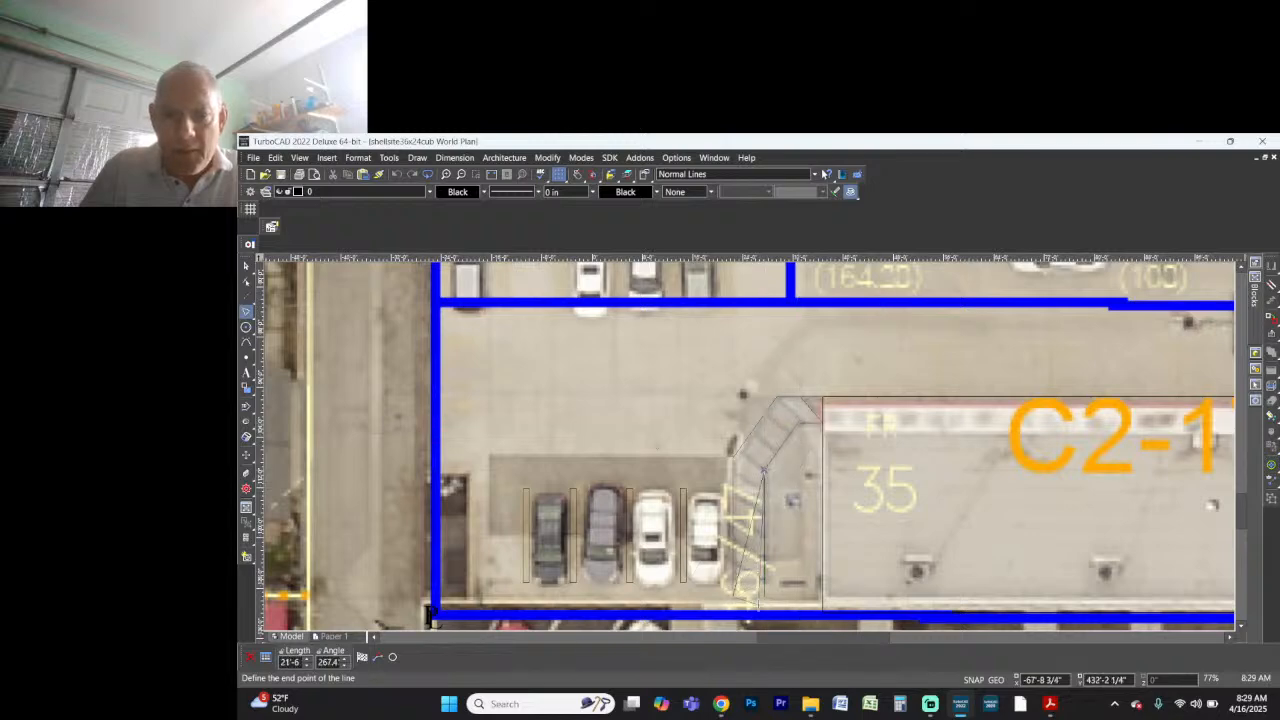
{"action": "left_click", "coordinate": [762, 598]}
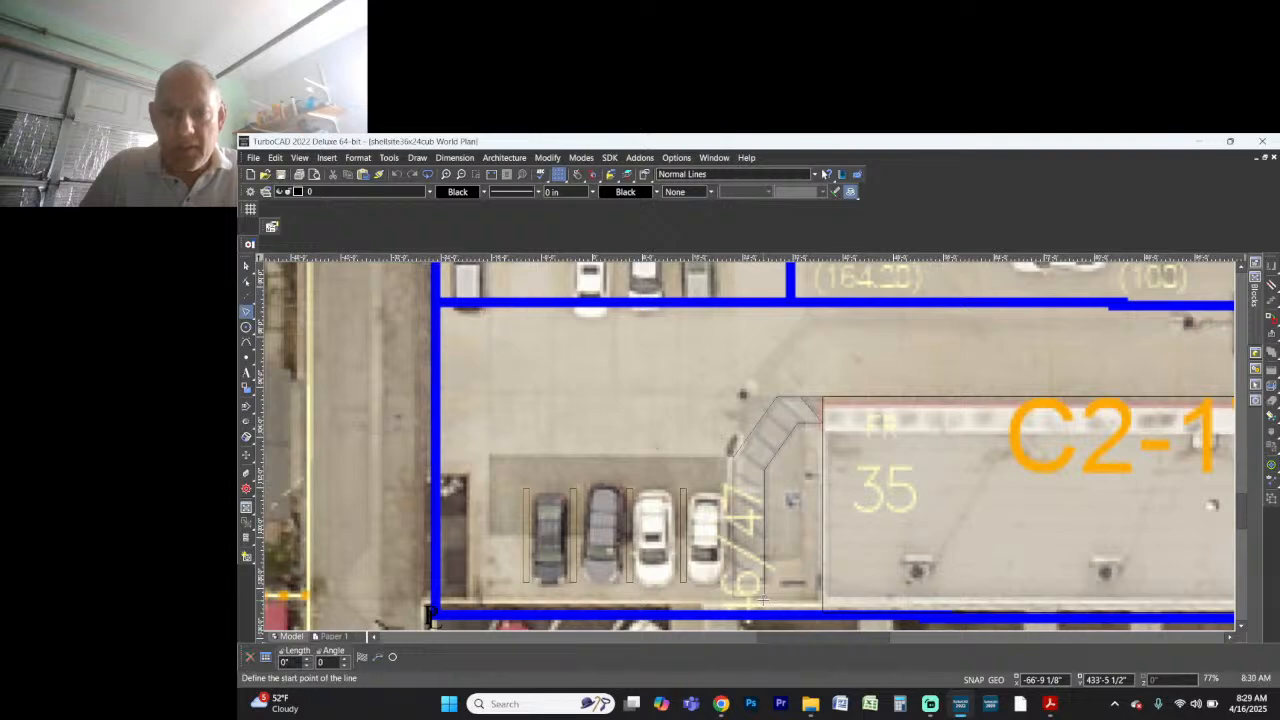
{"action": "key", "text": "space"}
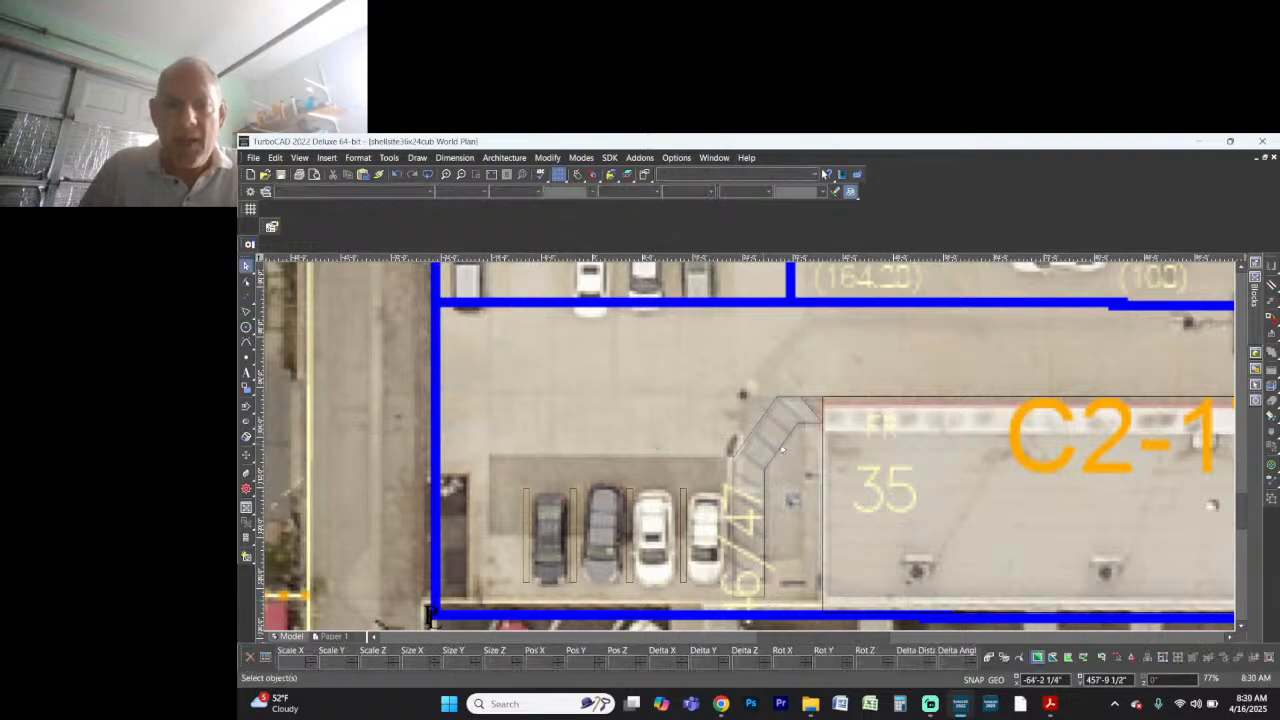
Step: Fill the walkway polygon with a diagonal line hatch pattern
{"action": "left_click", "coordinate": [784, 443]}
{"action": "left_click", "coordinate": [821, 480]}
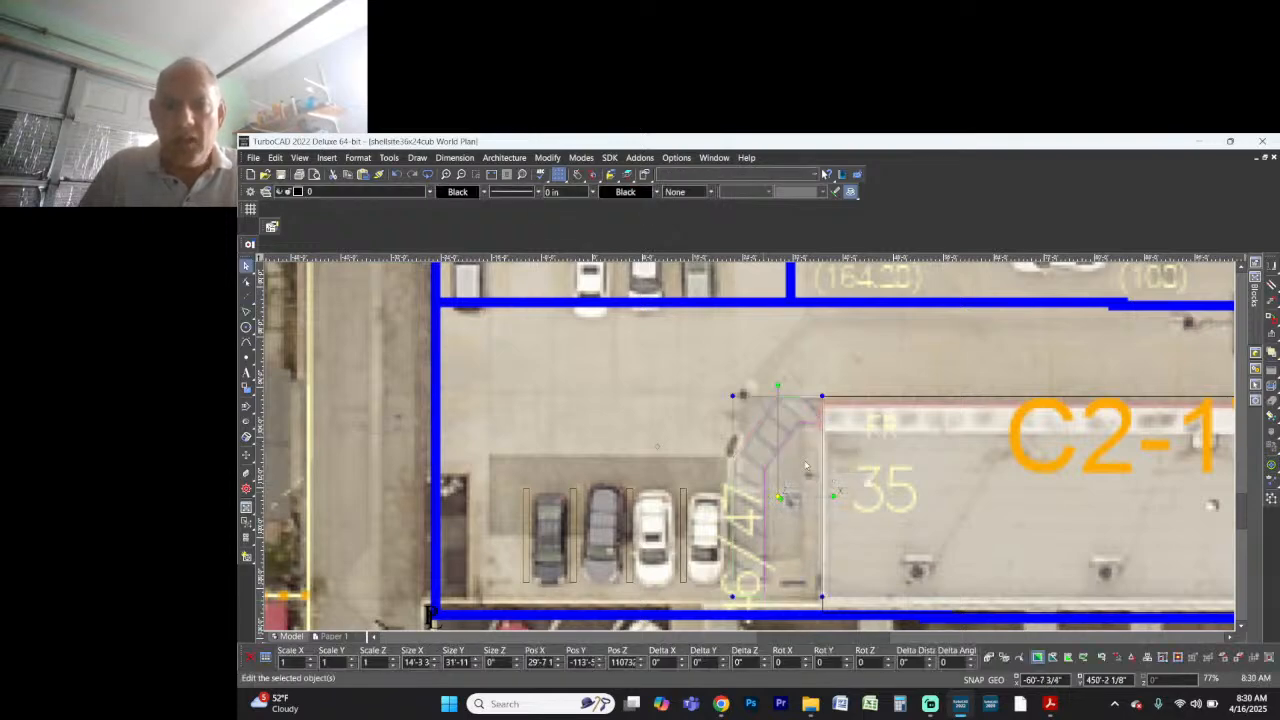
{"action": "left_click", "coordinate": [707, 194]}
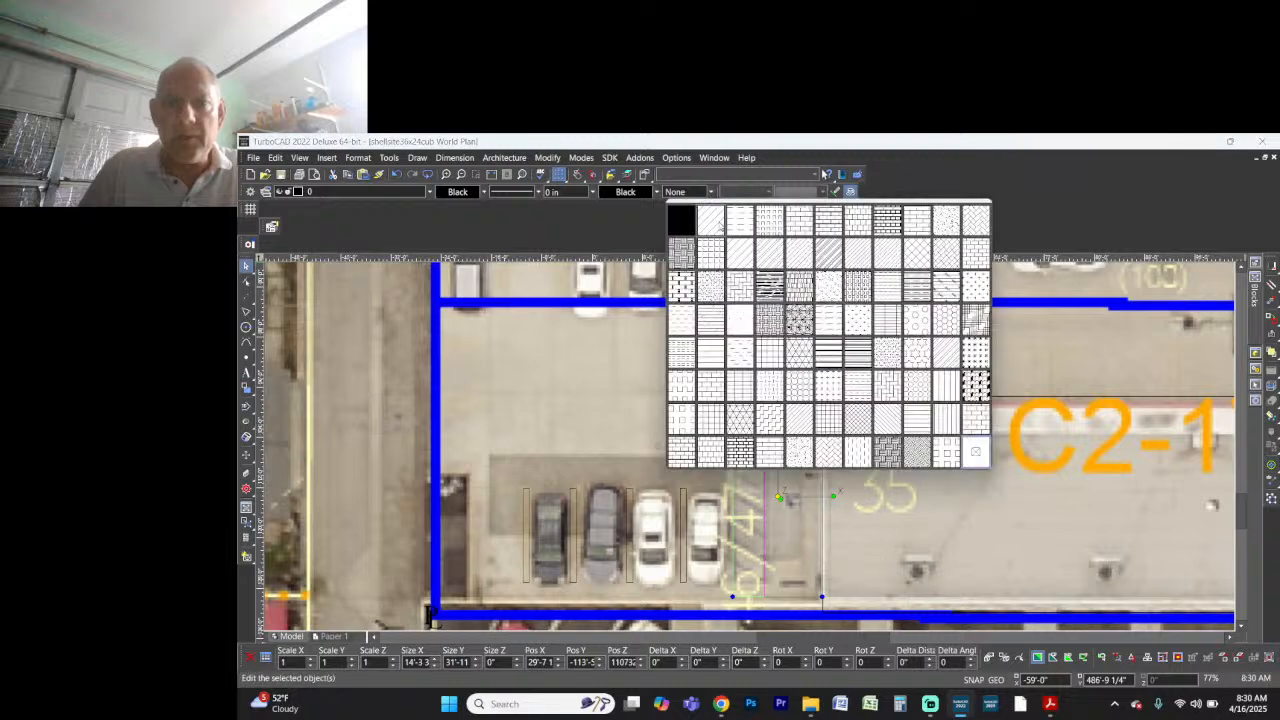
{"action": "left_click", "coordinate": [716, 225]}
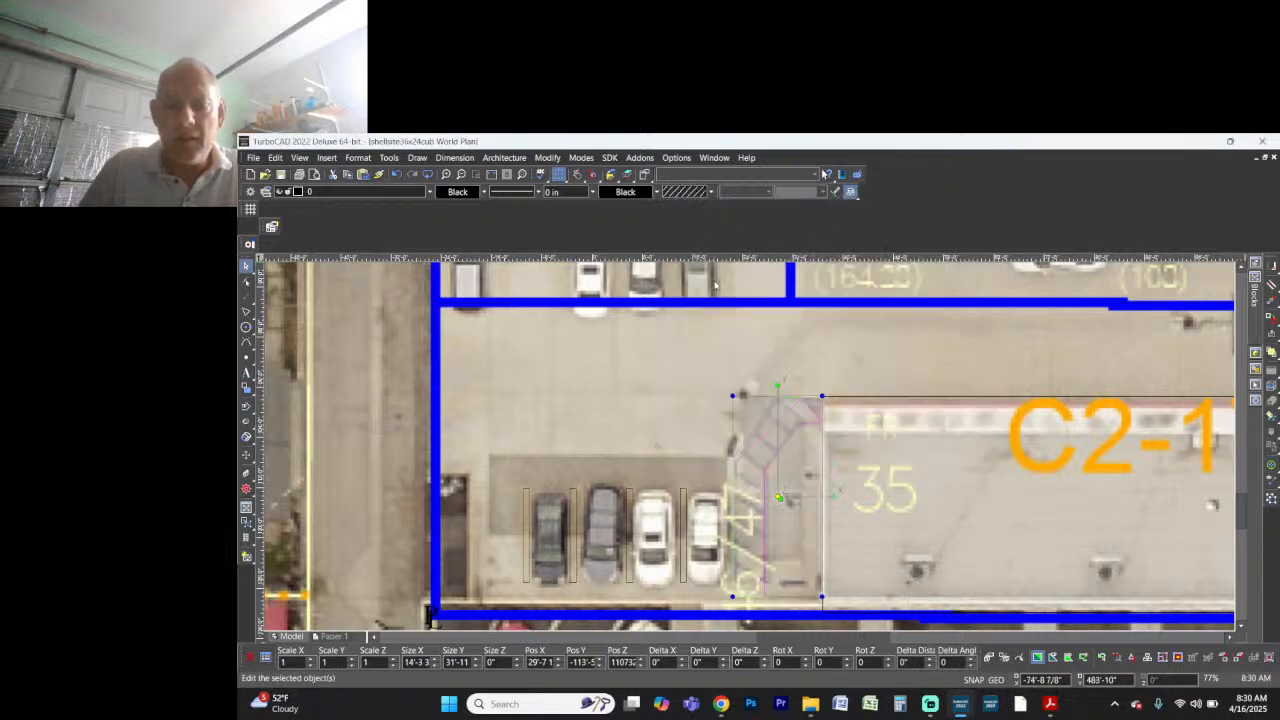
{"action": "scroll", "coordinate": [750, 452], "scroll_direction": "down", "scroll_amount": 2}
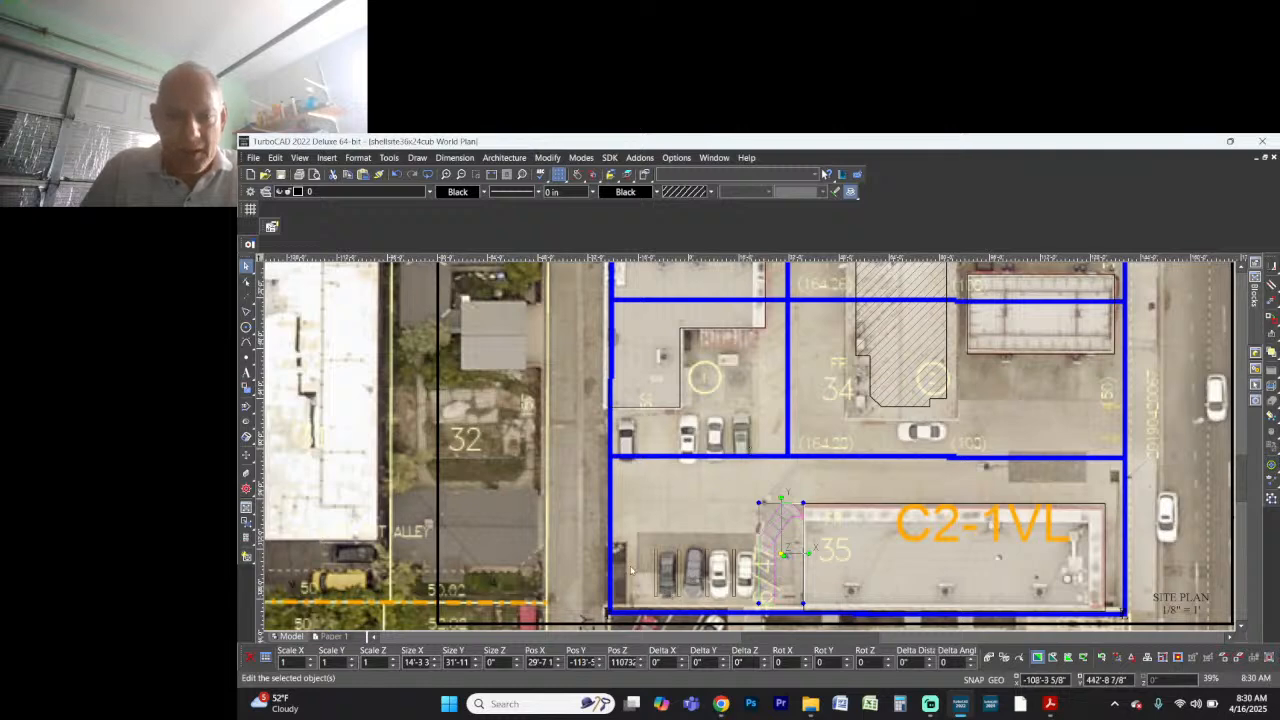
Step: Duplicate the 15 ft stripe between the two dark cars and align the copy's upper end with that of the stripe nearest the alley
{"action": "scroll", "coordinate": [750, 451], "scroll_direction": "up", "scroll_amount": 4}
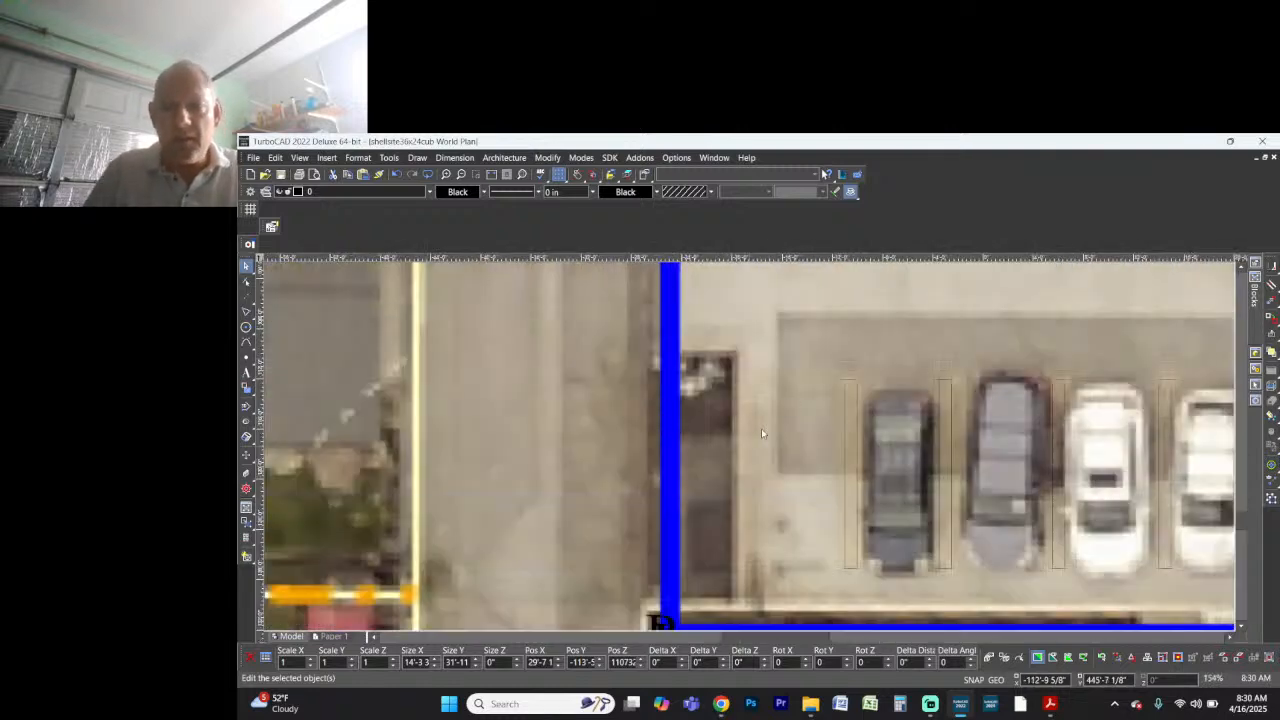
{"action": "left_click_drag", "start_coordinate": [818, 354], "coordinate": [875, 590]}
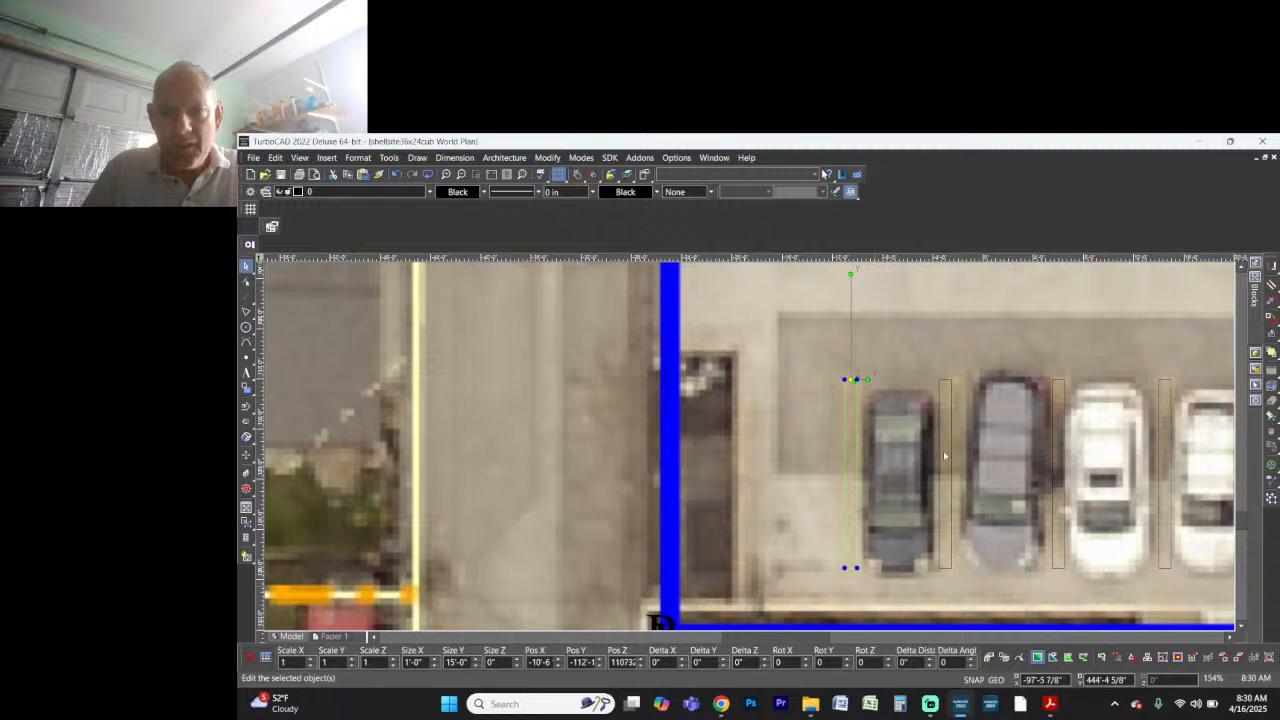
{"action": "left_click_drag", "start_coordinate": [930, 366], "coordinate": [966, 587]}
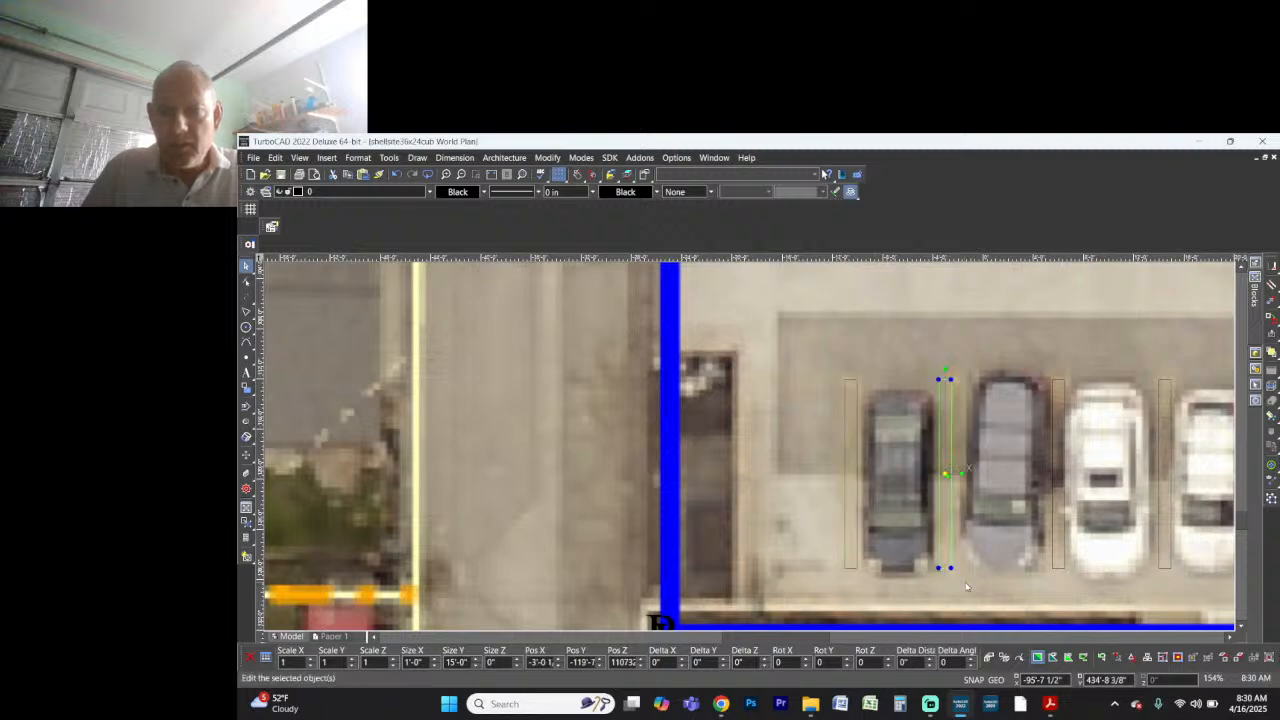
{"action": "key", "text": "ctrl+c"}
{"action": "key", "text": "ctrl+v"}
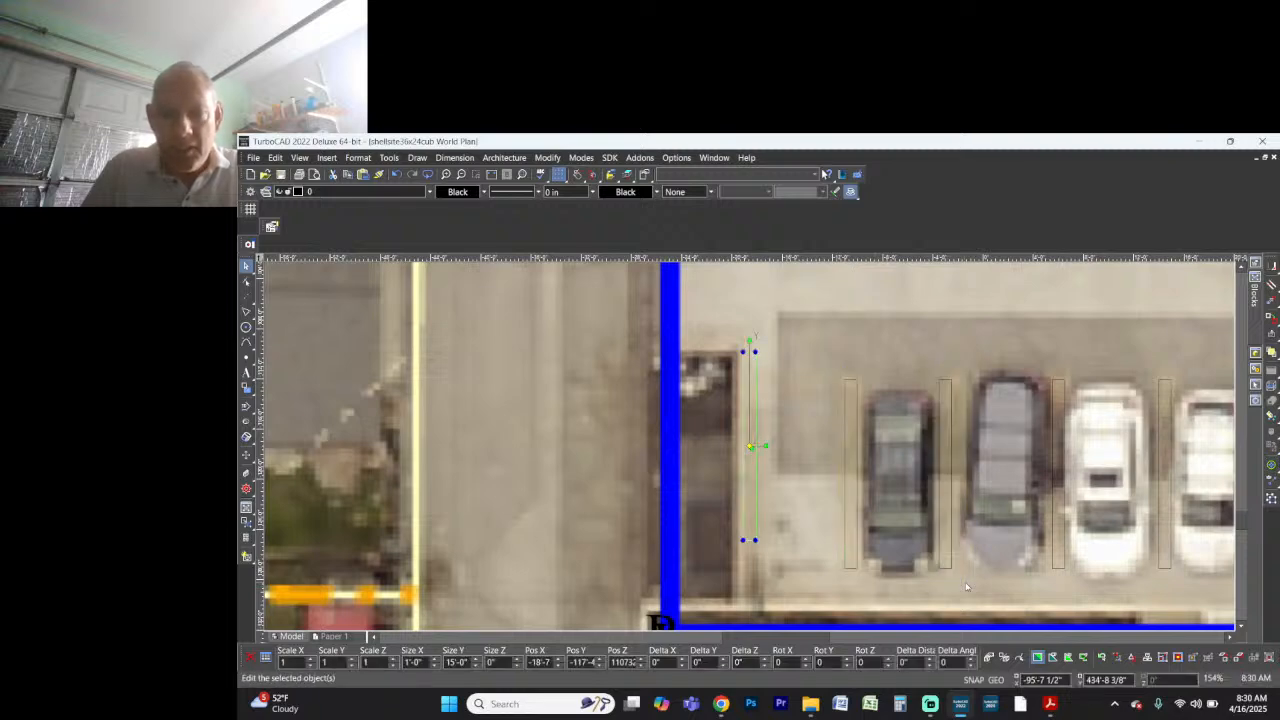
{"action": "key", "text": "d"}
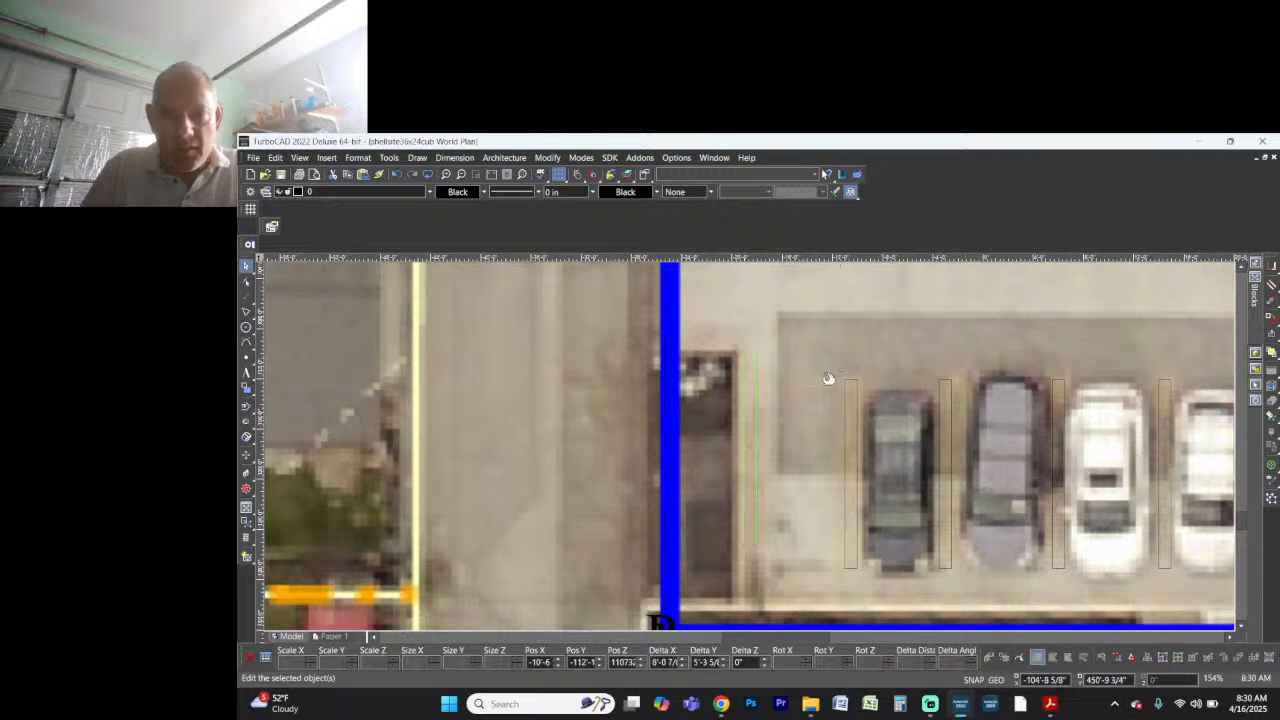
{"action": "left_click", "coordinate": [753, 353]}
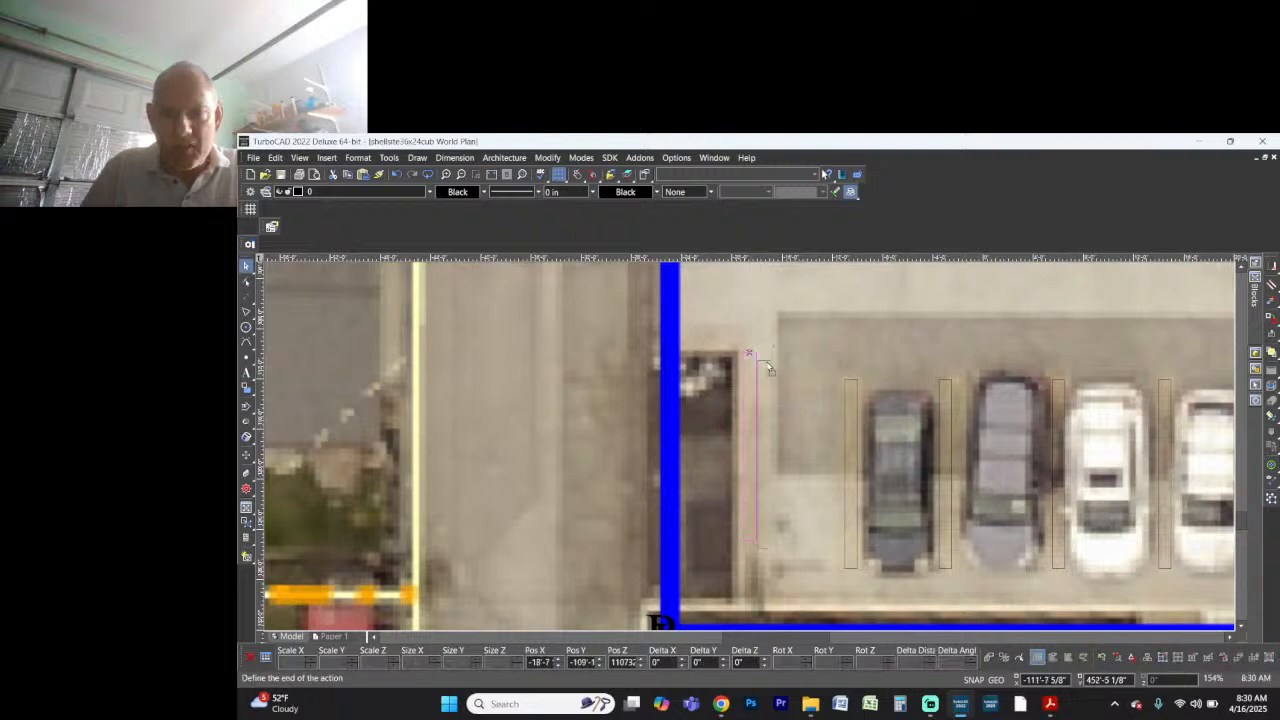
{"action": "left_click", "coordinate": [851, 380]}
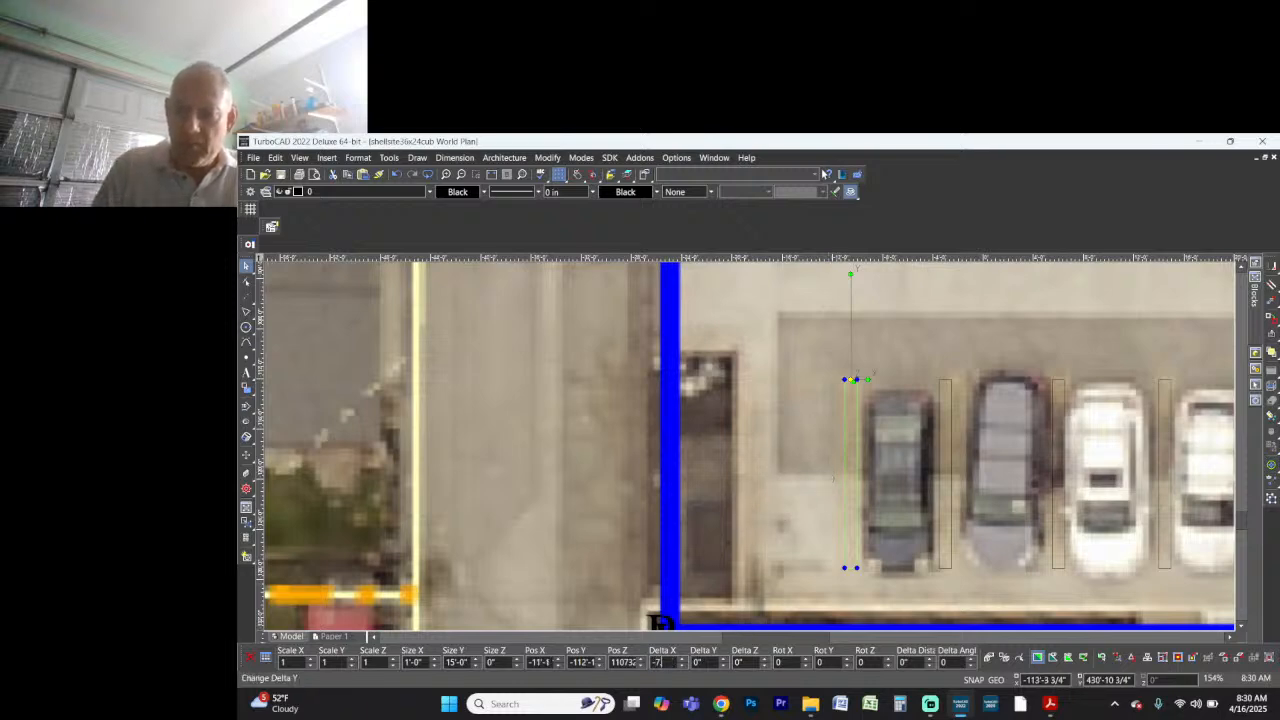
Step: Shift the copied parking stripe about 7 ft 6 in along negative X, toward the alley
{"action": "key", "text": "Return"}
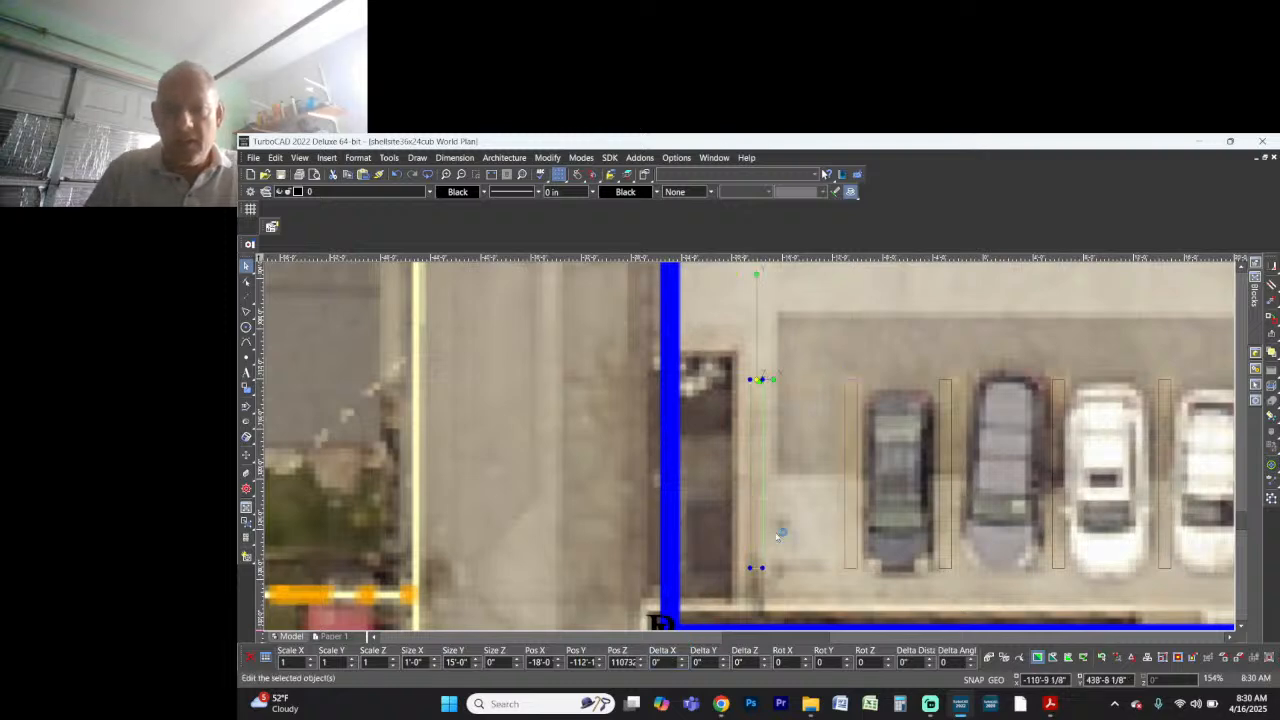
{"action": "scroll", "coordinate": [780, 534], "scroll_direction": "down", "scroll_amount": 2}
{"action": "scroll", "coordinate": [749, 446], "scroll_direction": "down", "scroll_amount": 2}
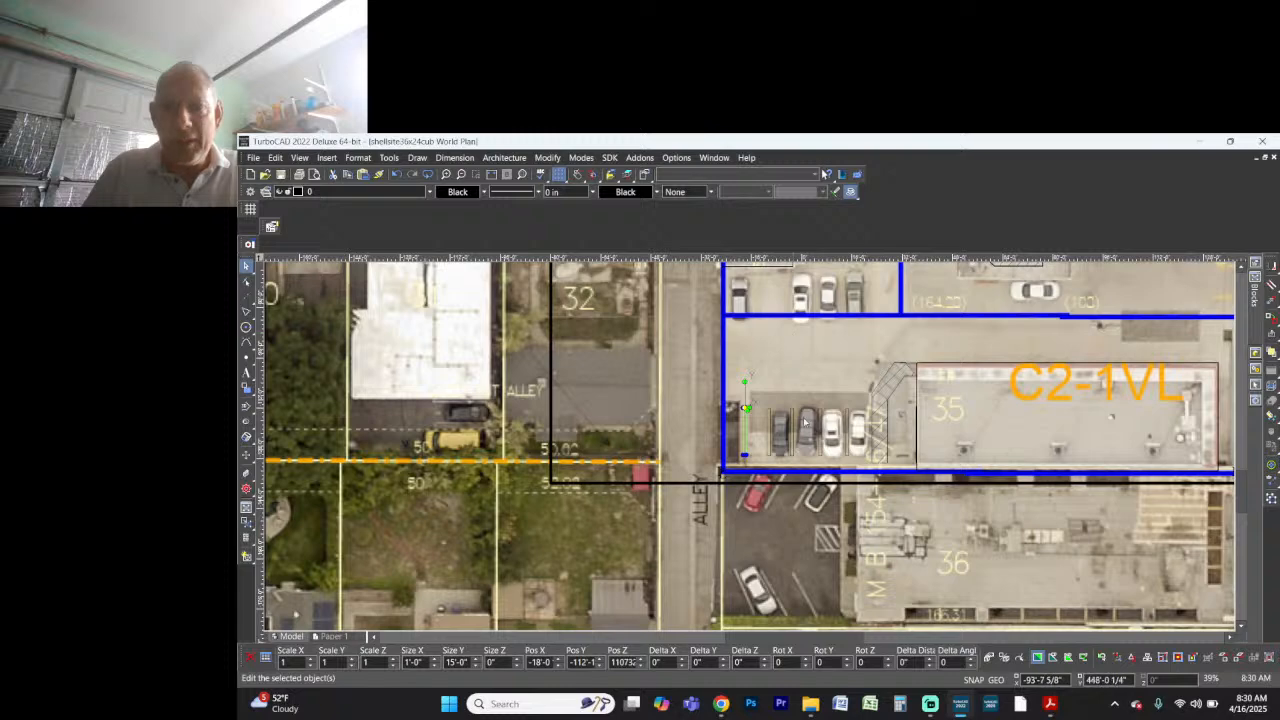
{"action": "scroll", "coordinate": [805, 423], "scroll_direction": "up", "scroll_amount": 2}
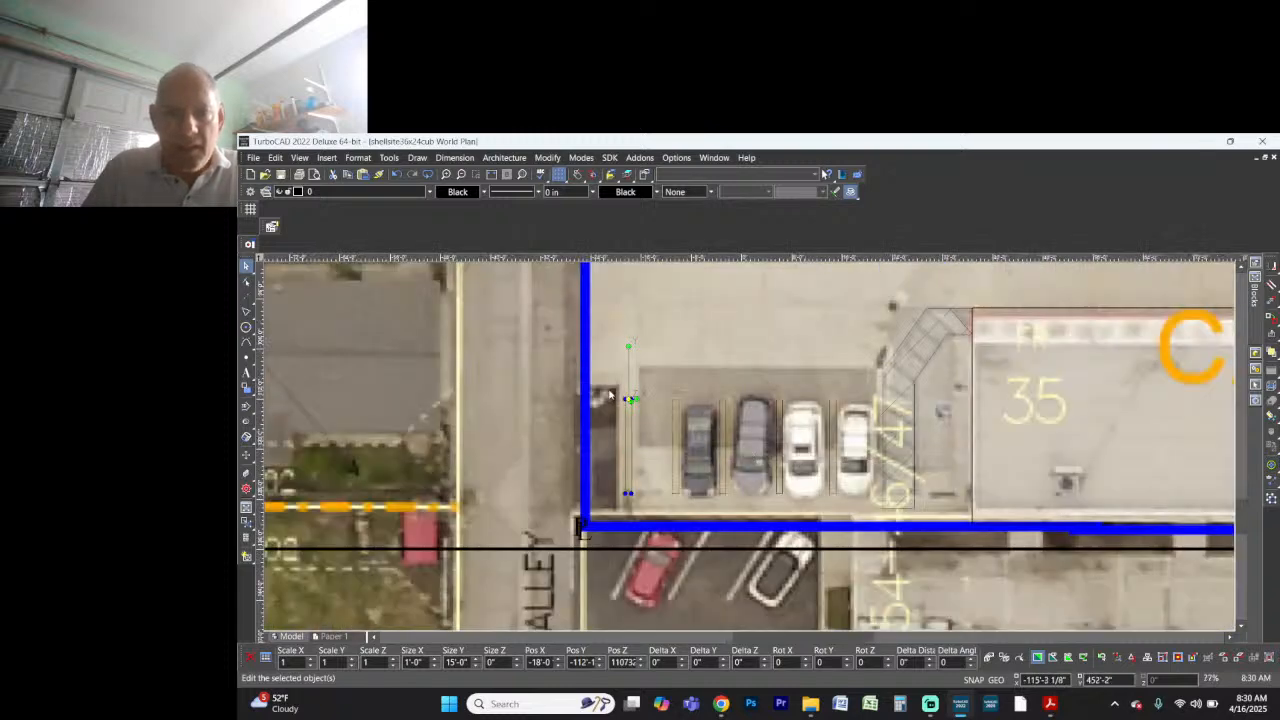
Step: Copy the five 15 ft lot 35 parking stripes onto the car row north of them, with the first stripe against the alley-side lot line
{"action": "left_click_drag", "start_coordinate": [608, 392], "coordinate": [872, 508]}
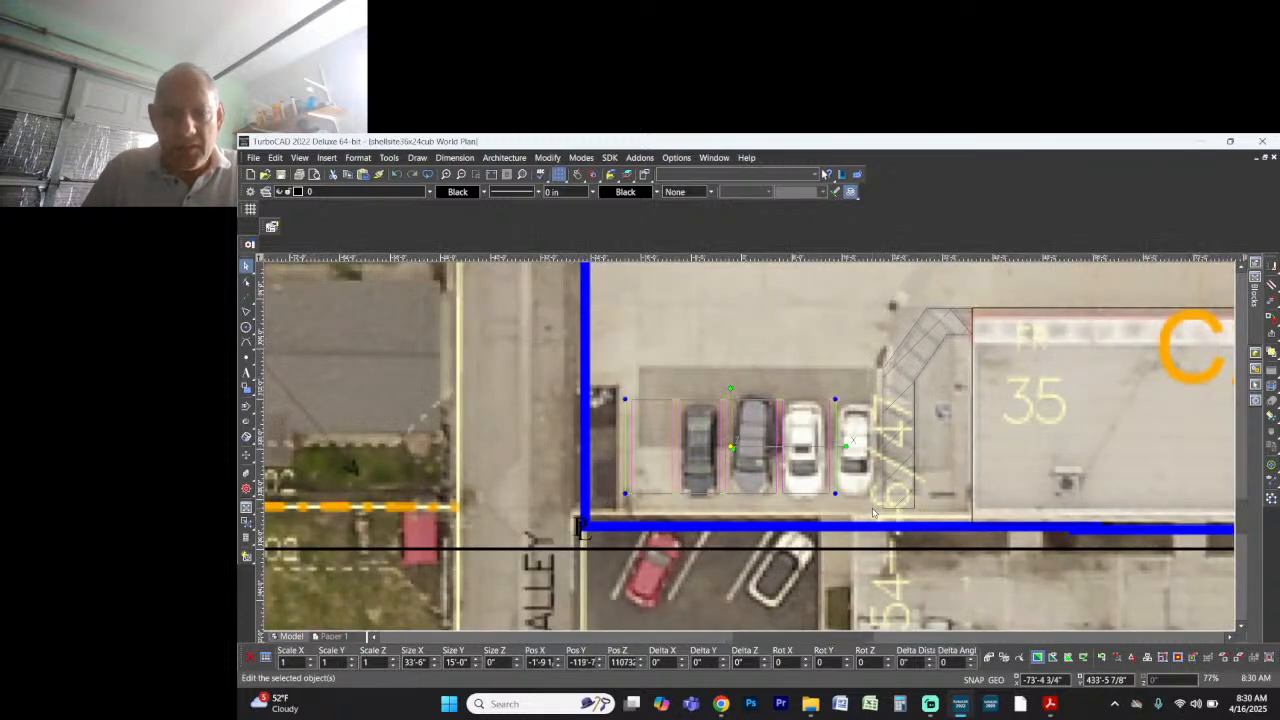
{"action": "scroll", "coordinate": [872, 508], "scroll_direction": "down", "scroll_amount": 2}
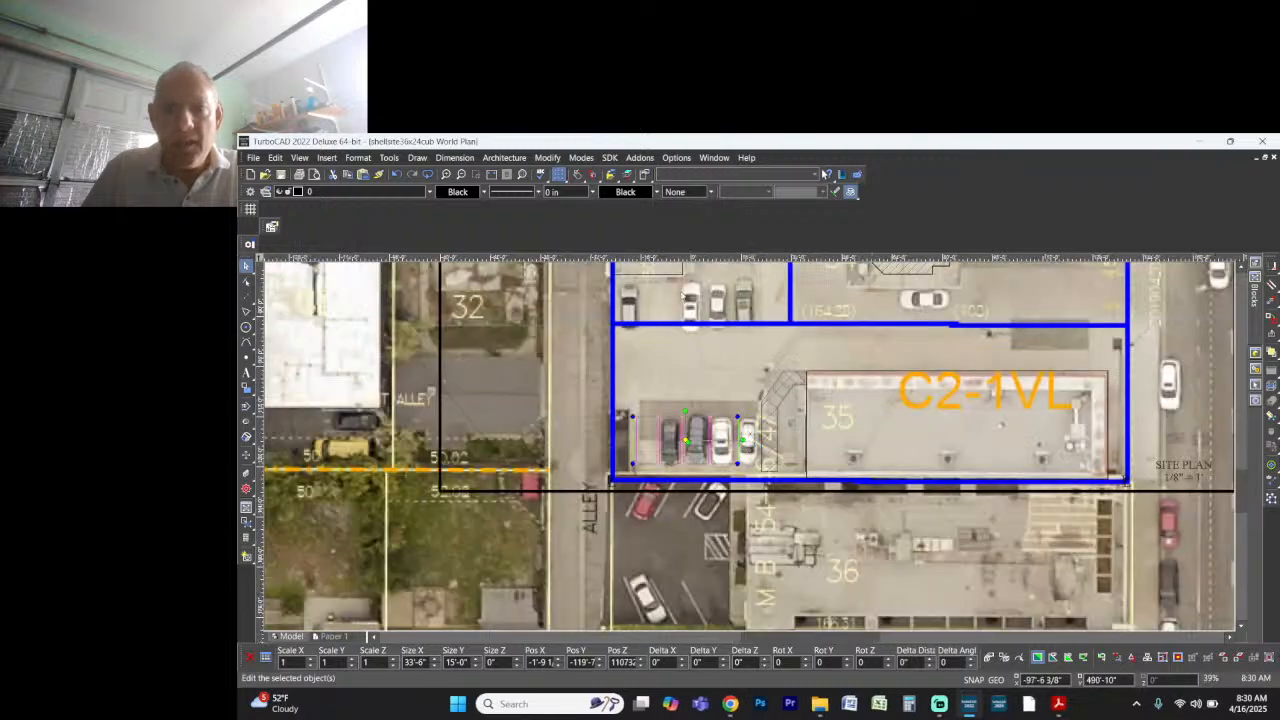
{"action": "scroll", "coordinate": [760, 455], "scroll_direction": "up", "scroll_amount": 2}
{"action": "scroll", "coordinate": [759, 419], "scroll_direction": "down", "scroll_amount": 2}
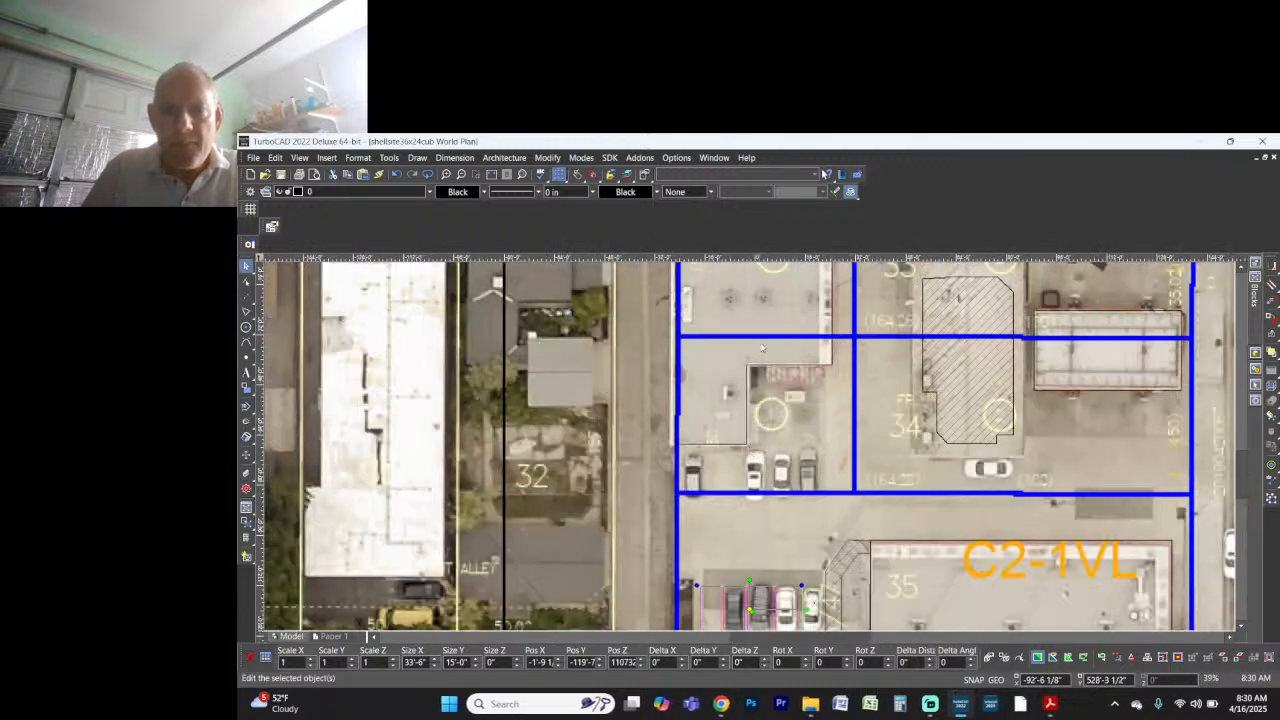
{"action": "scroll", "coordinate": [751, 452], "scroll_direction": "up", "scroll_amount": 2}
{"action": "scroll", "coordinate": [751, 452], "scroll_direction": "up", "scroll_amount": 3}
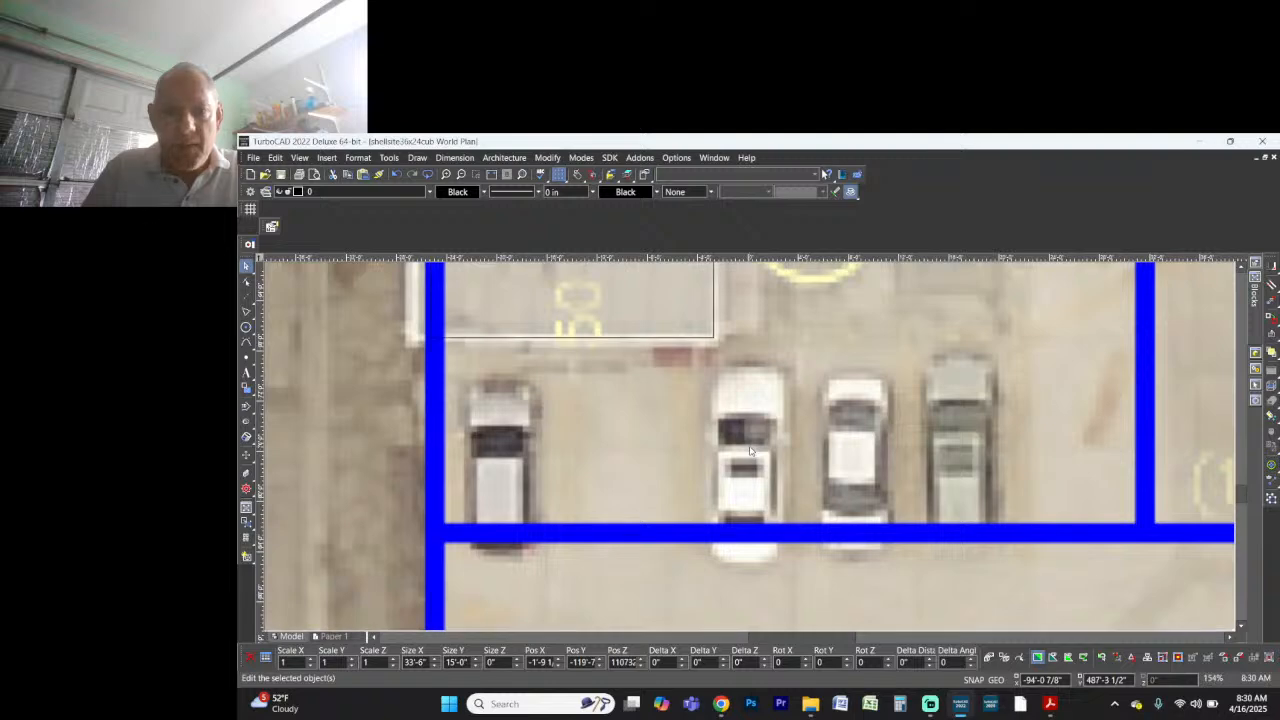
{"action": "left_click", "coordinate": [538, 354]}
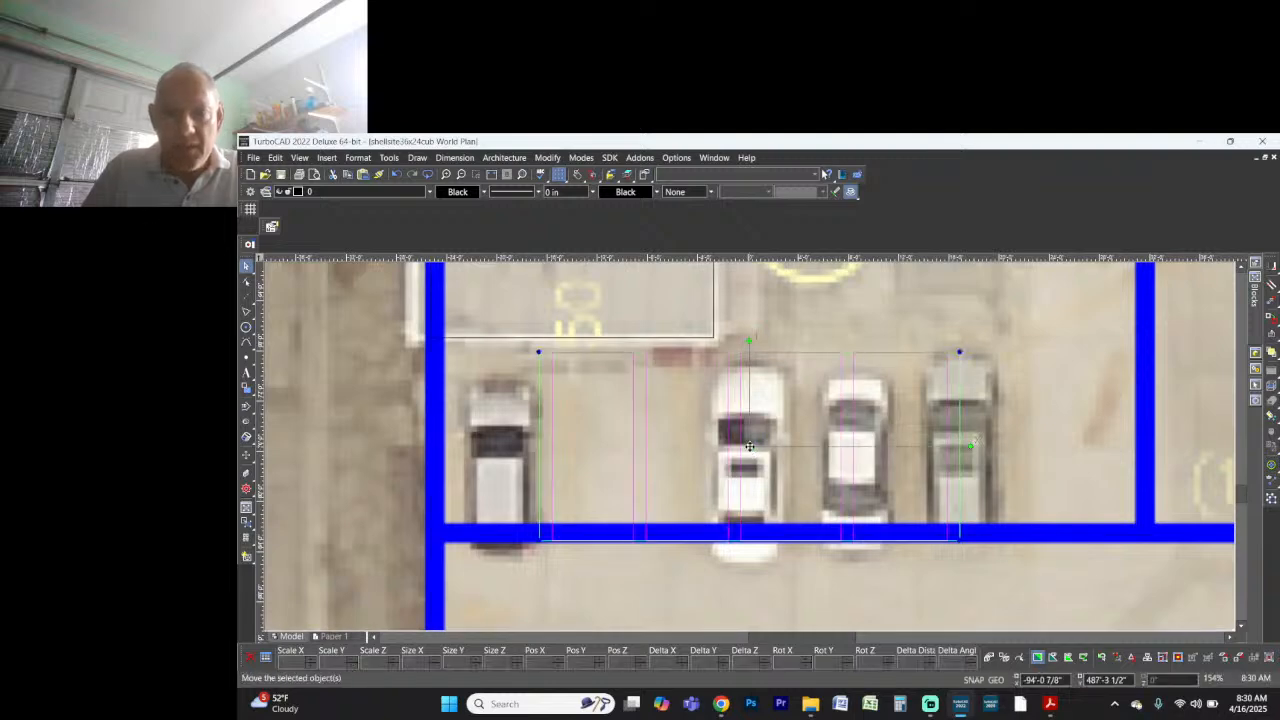
{"action": "left_click_drag", "start_coordinate": [658, 455], "coordinate": [563, 480]}
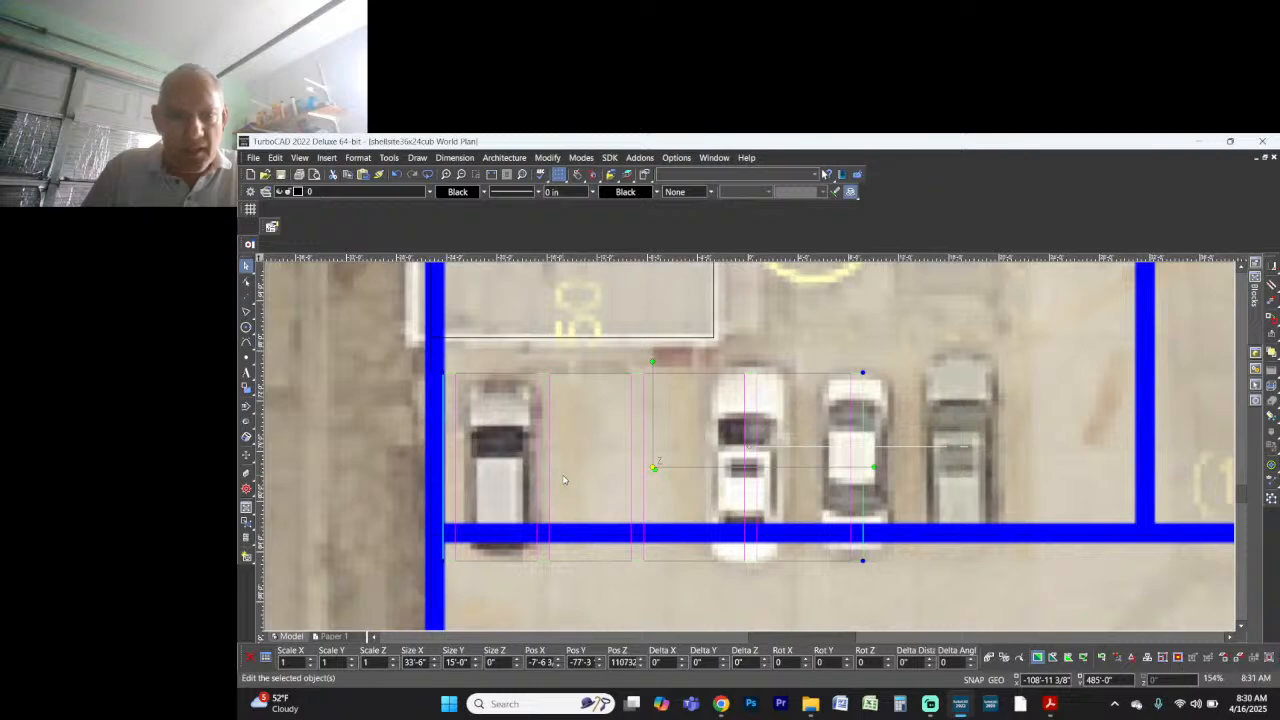
{"action": "left_click_drag", "start_coordinate": [564, 475], "coordinate": [566, 465]}
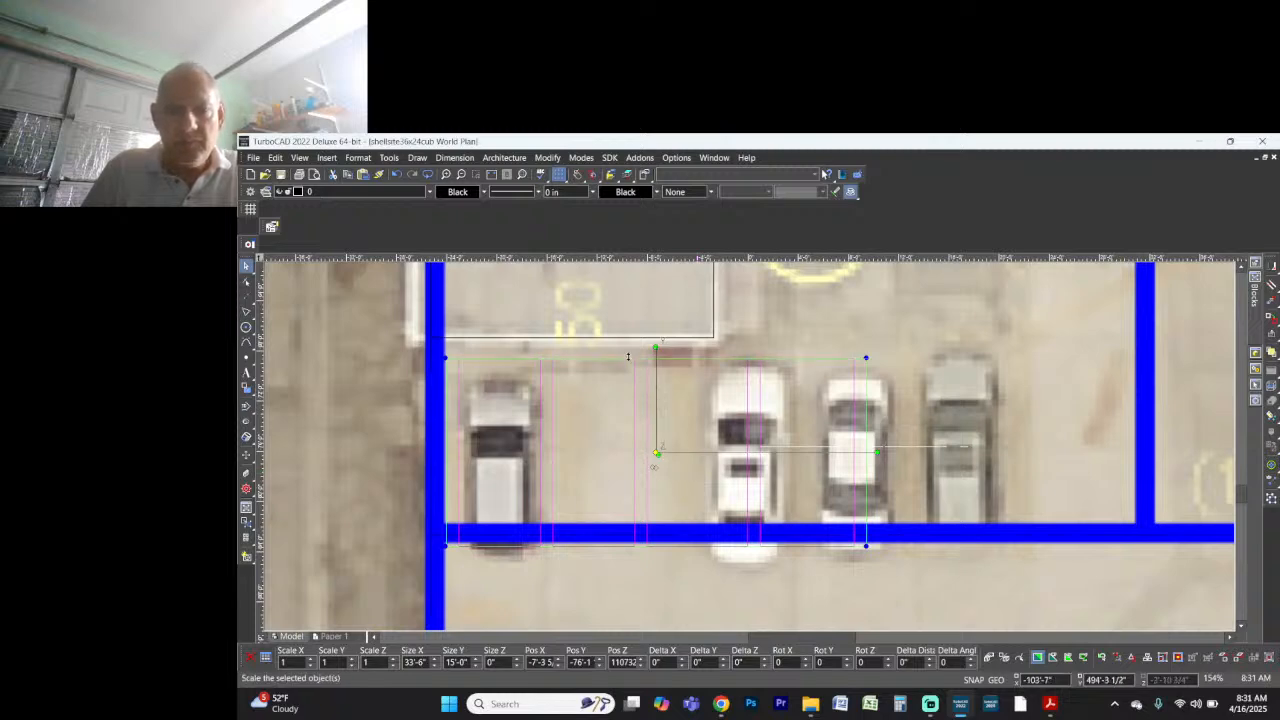
Step: Shift the three copied stripes farthest from the alley about 12 ft 9 in along positive X, around the parked cars
{"action": "left_click_drag", "start_coordinate": [615, 352], "coordinate": [912, 584]}
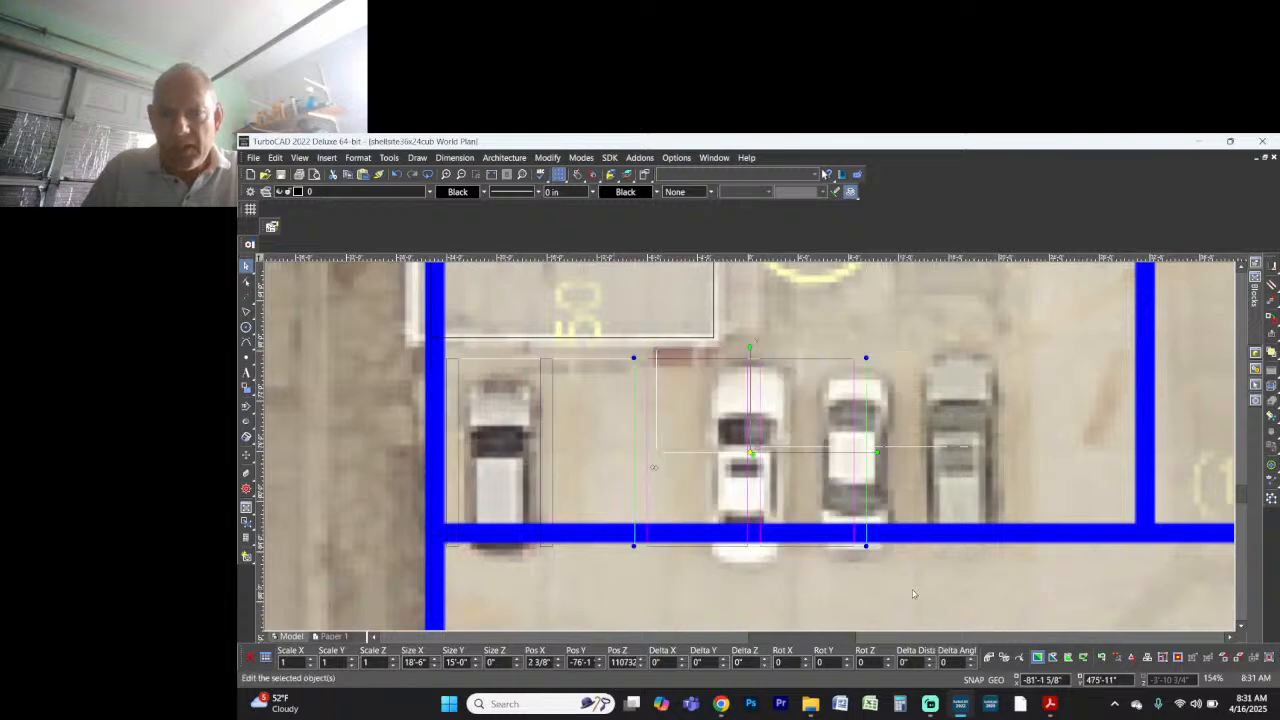
{"action": "left_click", "coordinate": [843, 452]}
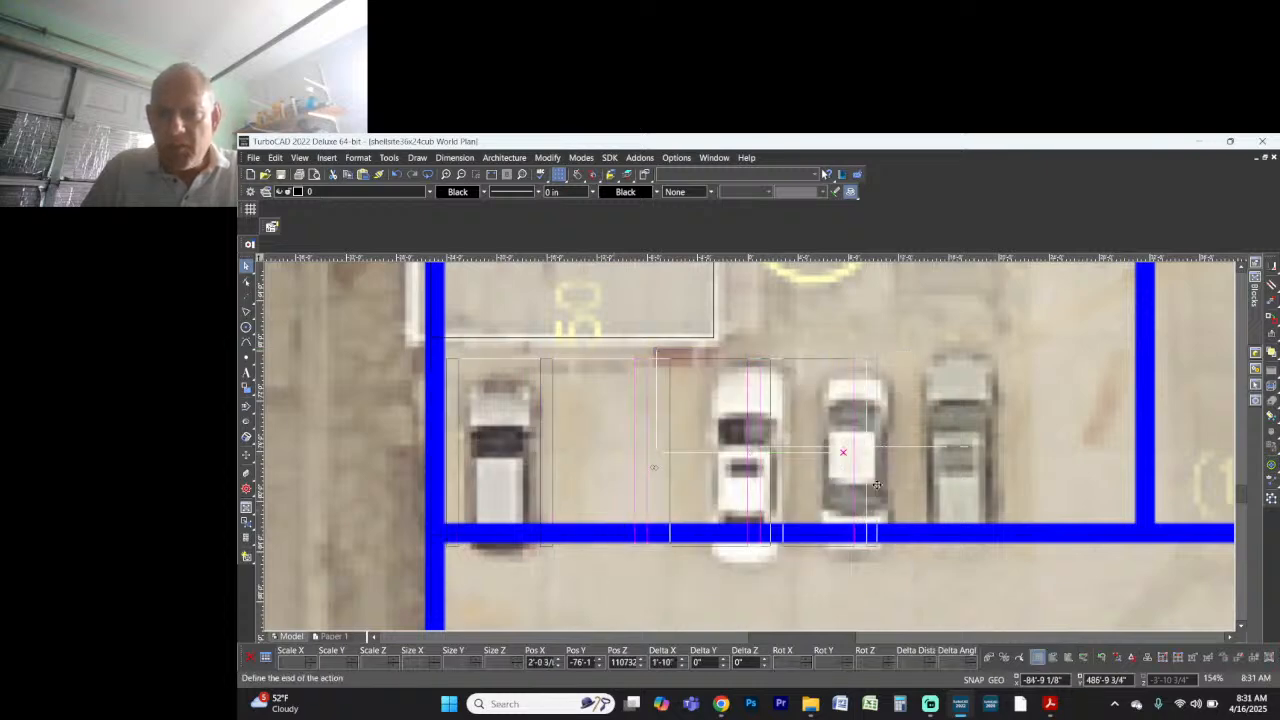
{"action": "left_click", "coordinate": [1003, 501]}
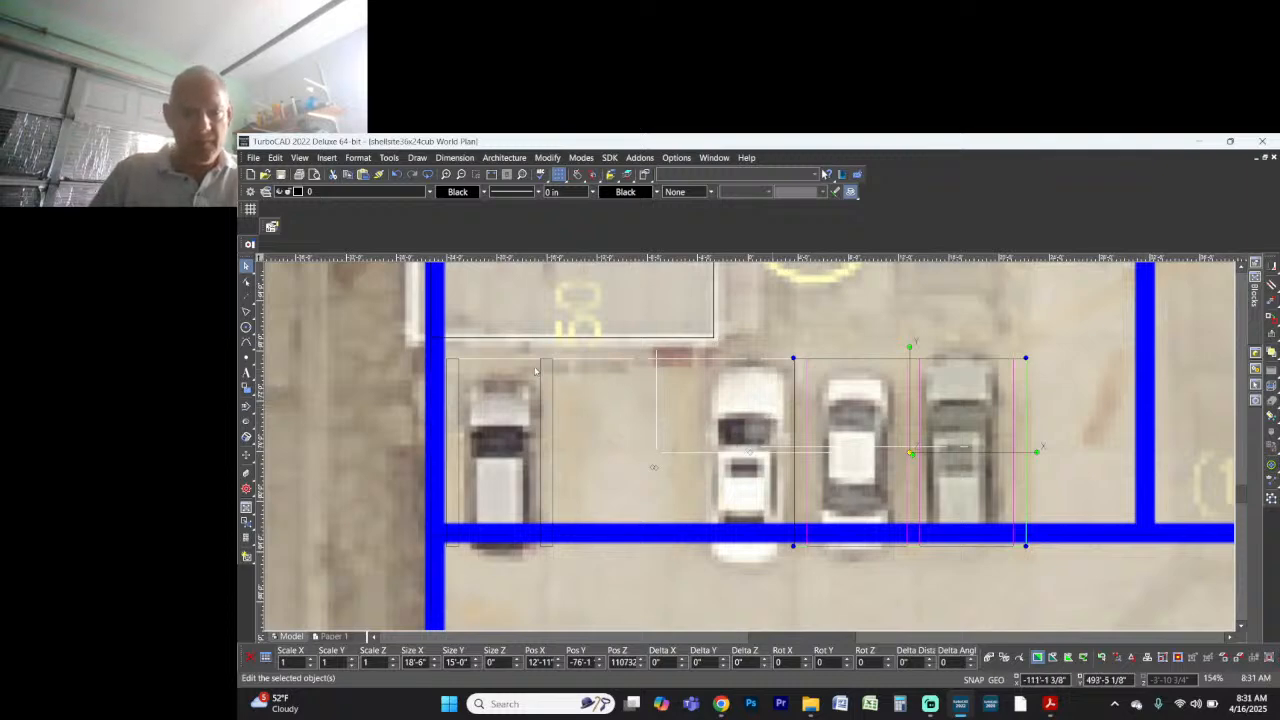
Step: Shift the second stripe from the alley about 2 ft along positive X, onto the painted line beside the first car
{"action": "left_click_drag", "start_coordinate": [522, 346], "coordinate": [587, 572]}
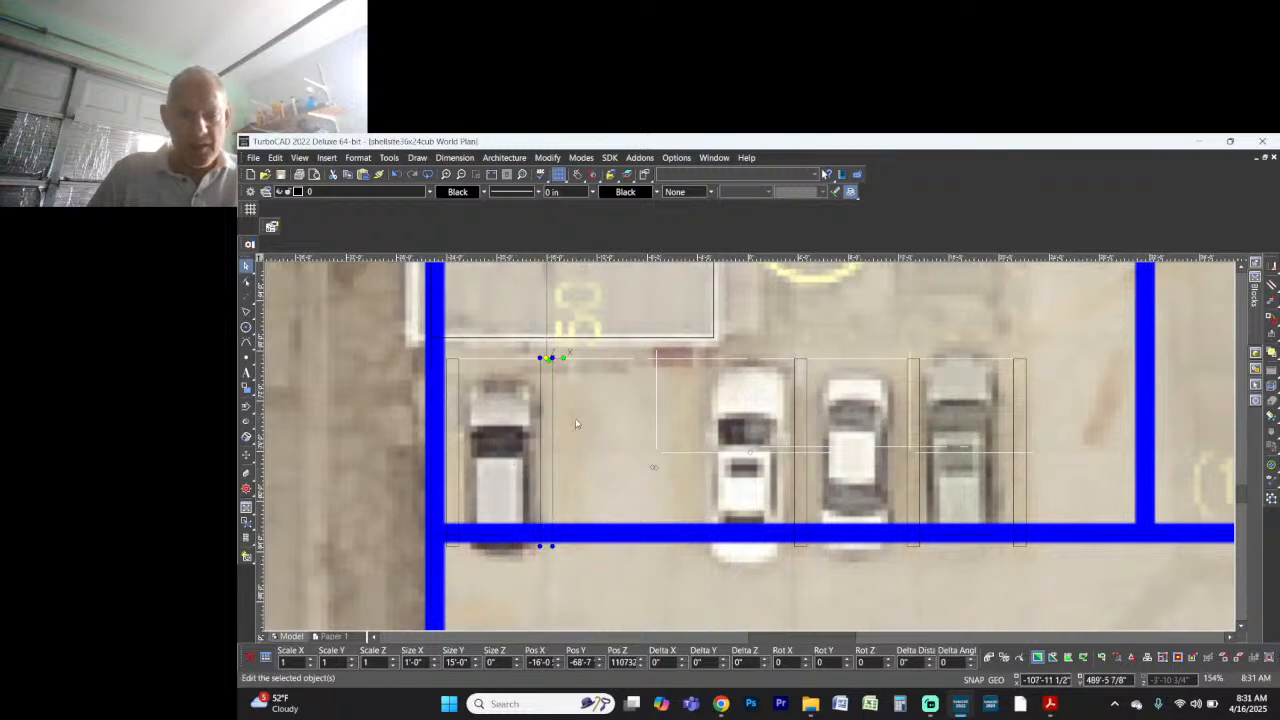
{"action": "scroll", "coordinate": [576, 397], "scroll_direction": "up", "scroll_amount": 1}
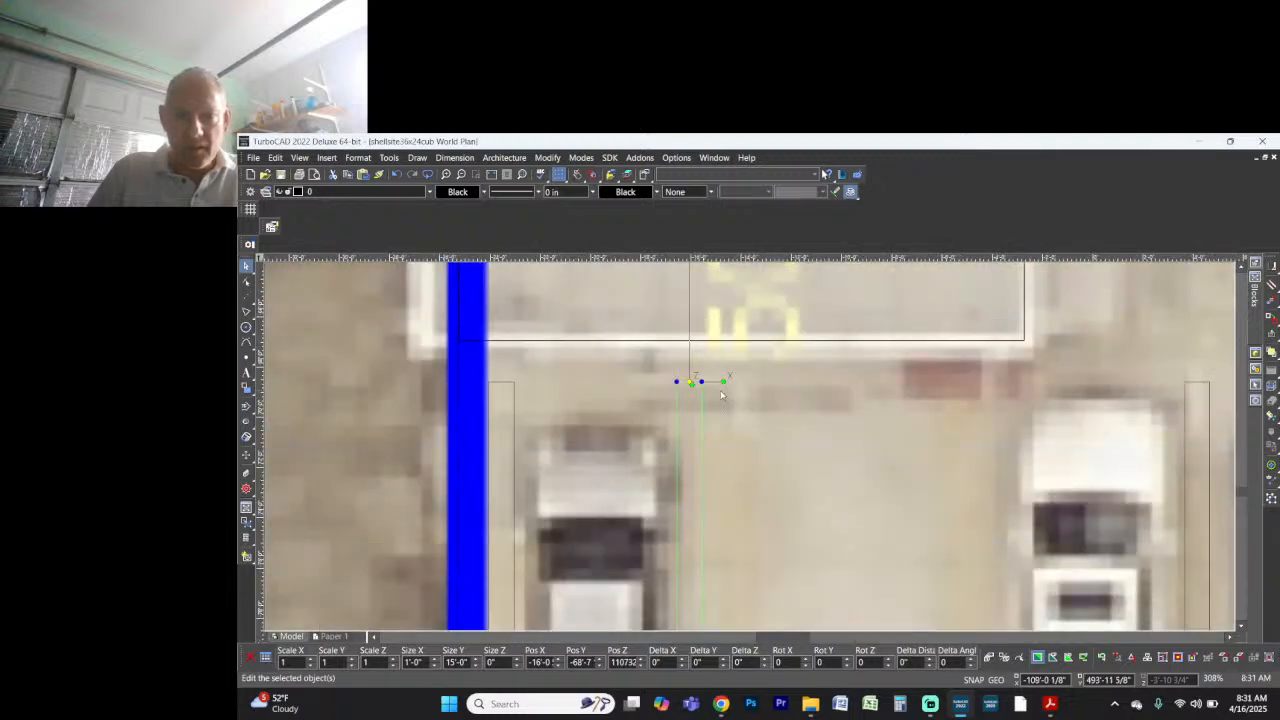
{"action": "left_click_drag", "start_coordinate": [714, 383], "coordinate": [753, 427]}
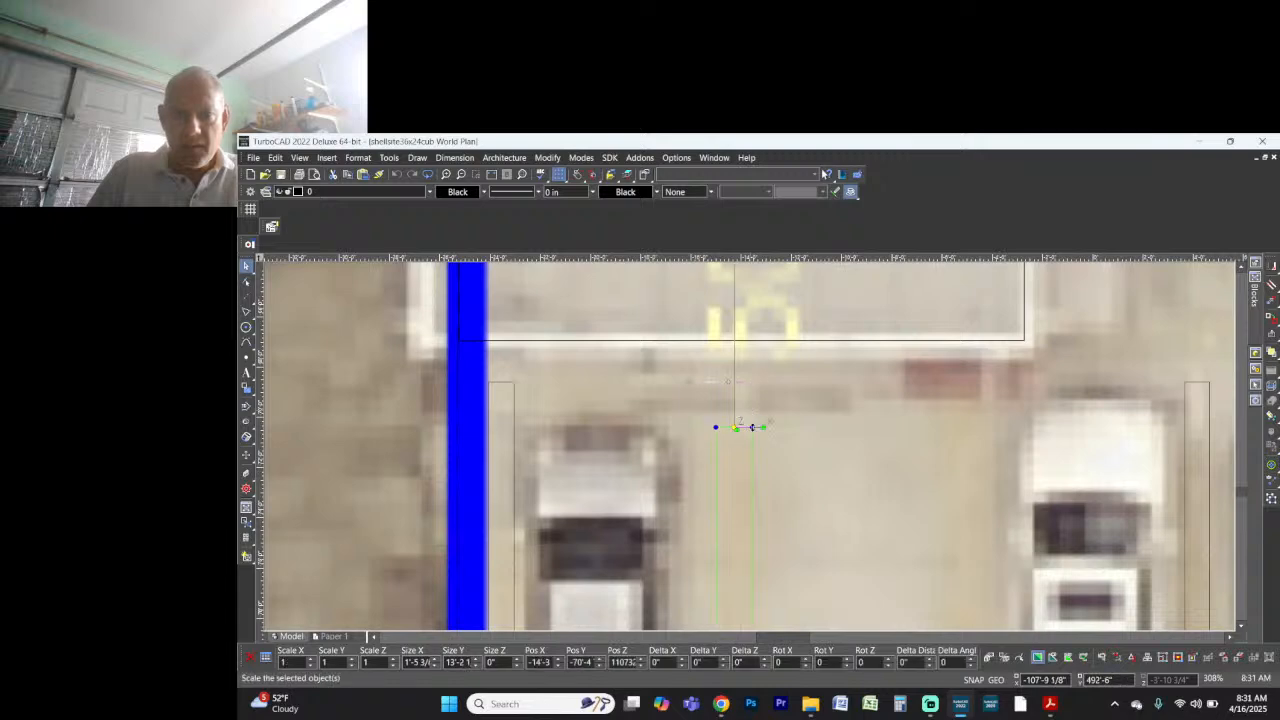
{"action": "key", "text": "ctrl+z"}
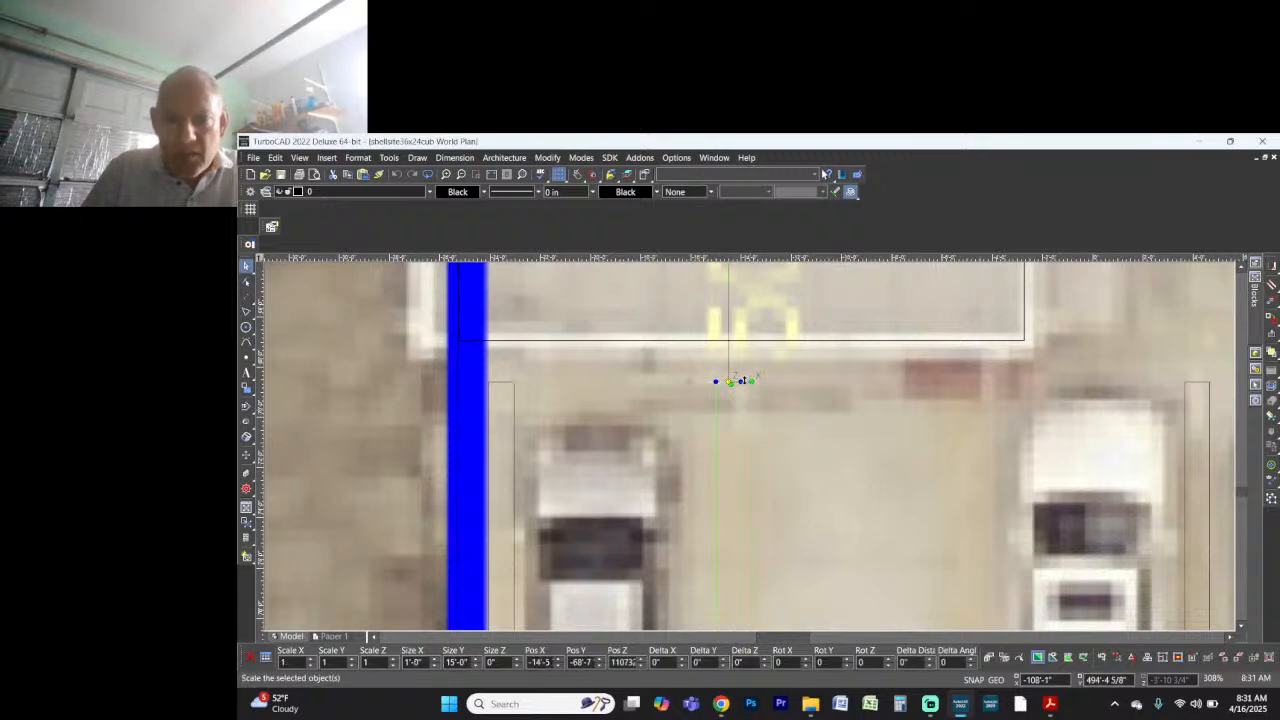
{"action": "key", "text": "d"}
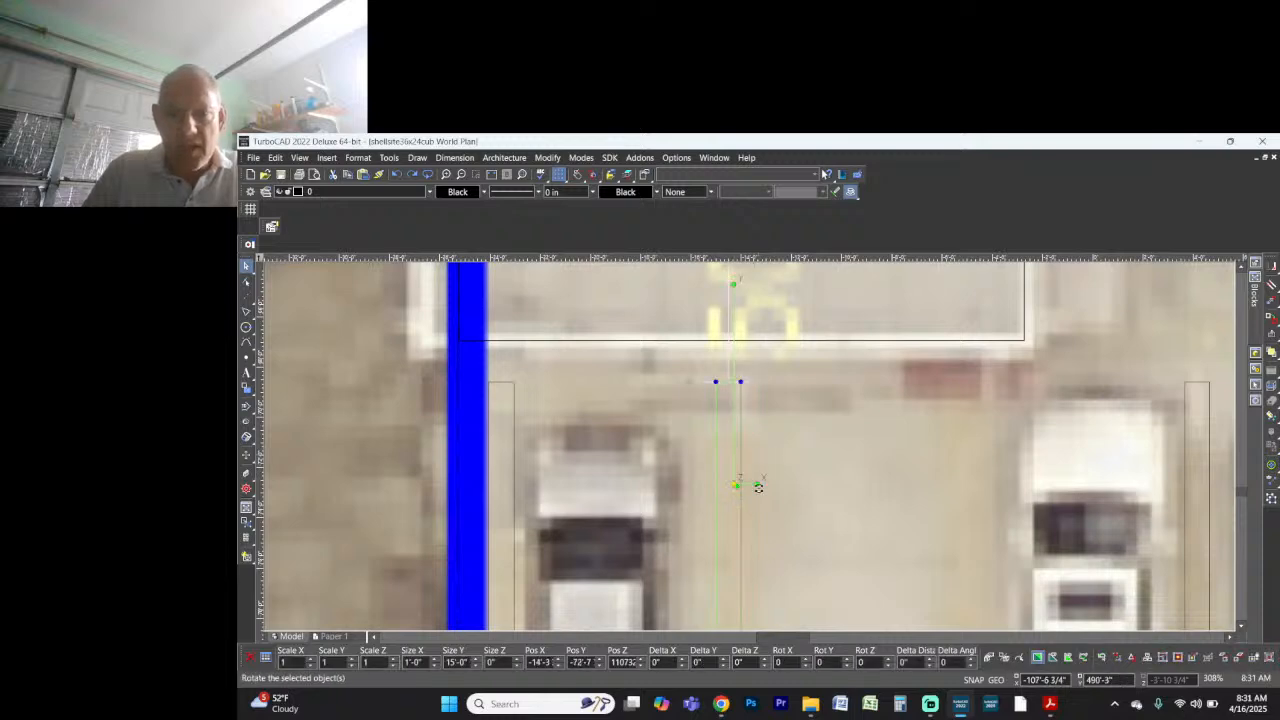
{"action": "left_click", "coordinate": [749, 490]}
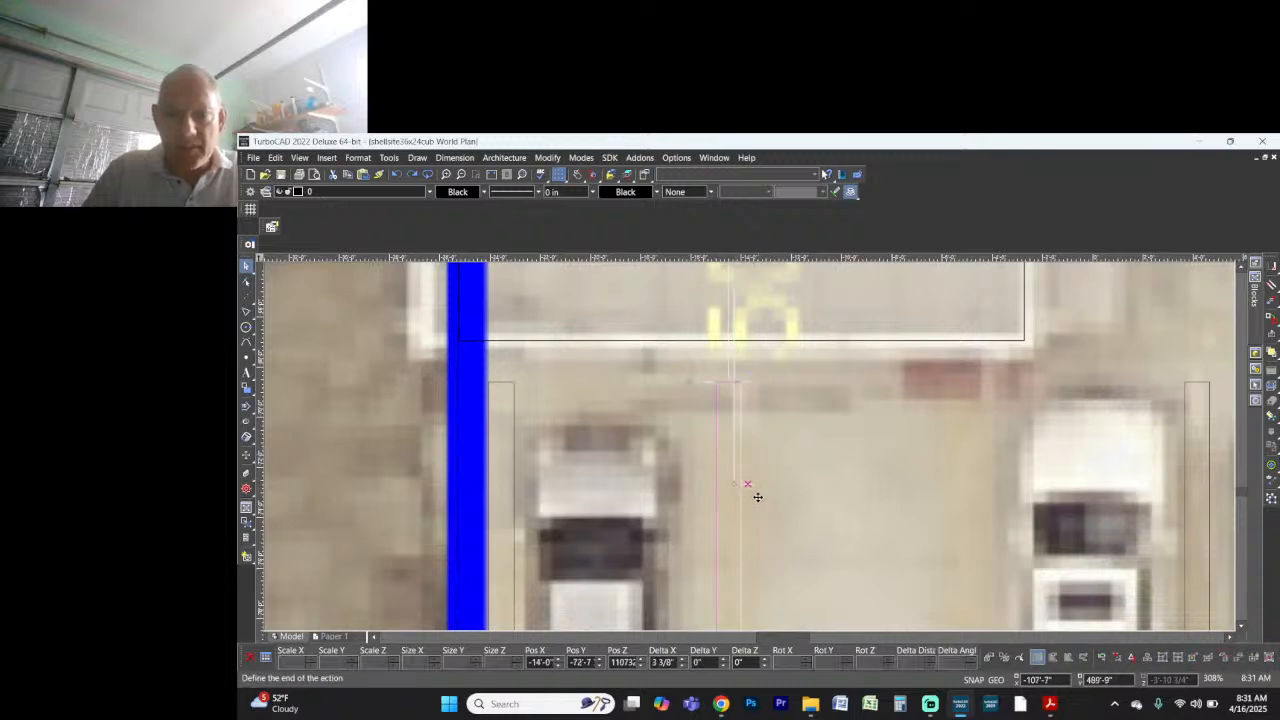
{"action": "left_click", "coordinate": [760, 492]}
{"action": "scroll", "coordinate": [782, 453], "scroll_direction": "down", "scroll_amount": 2}
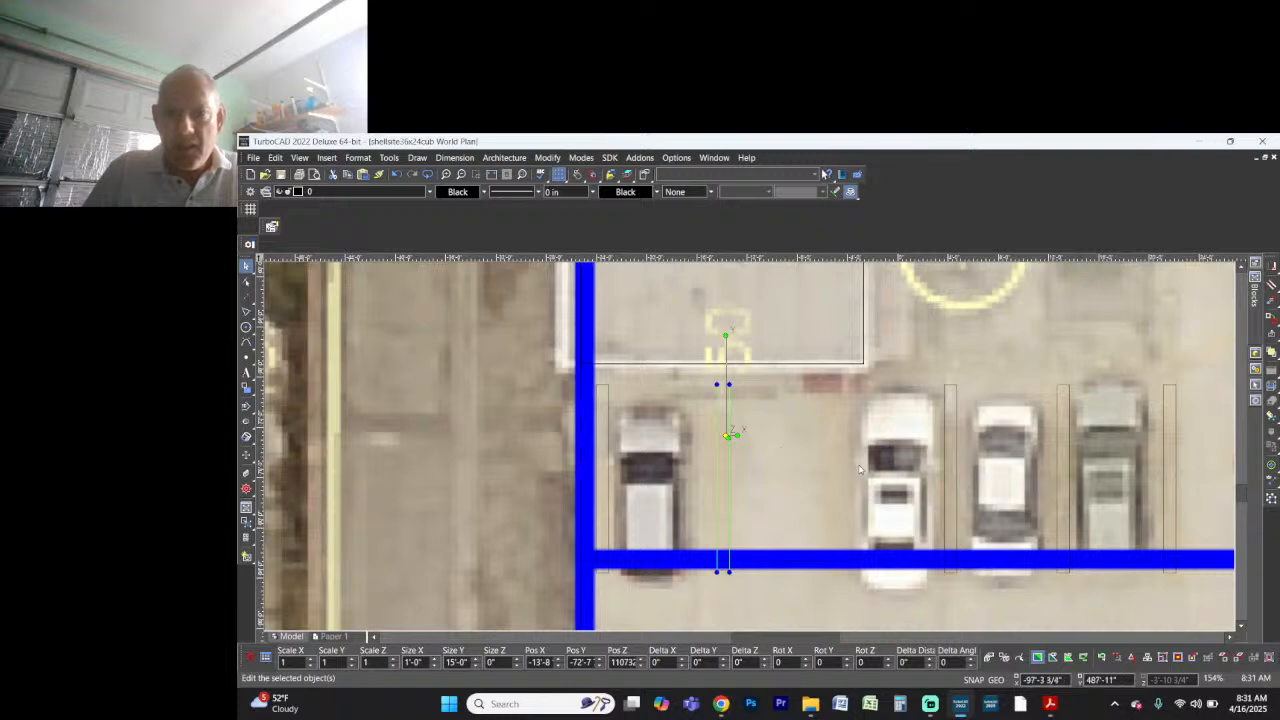
Step: Duplicate the second stripe and bring the copy back over the upper parking row beside the alley
{"action": "scroll", "coordinate": [750, 452], "scroll_direction": "up", "scroll_amount": 2}
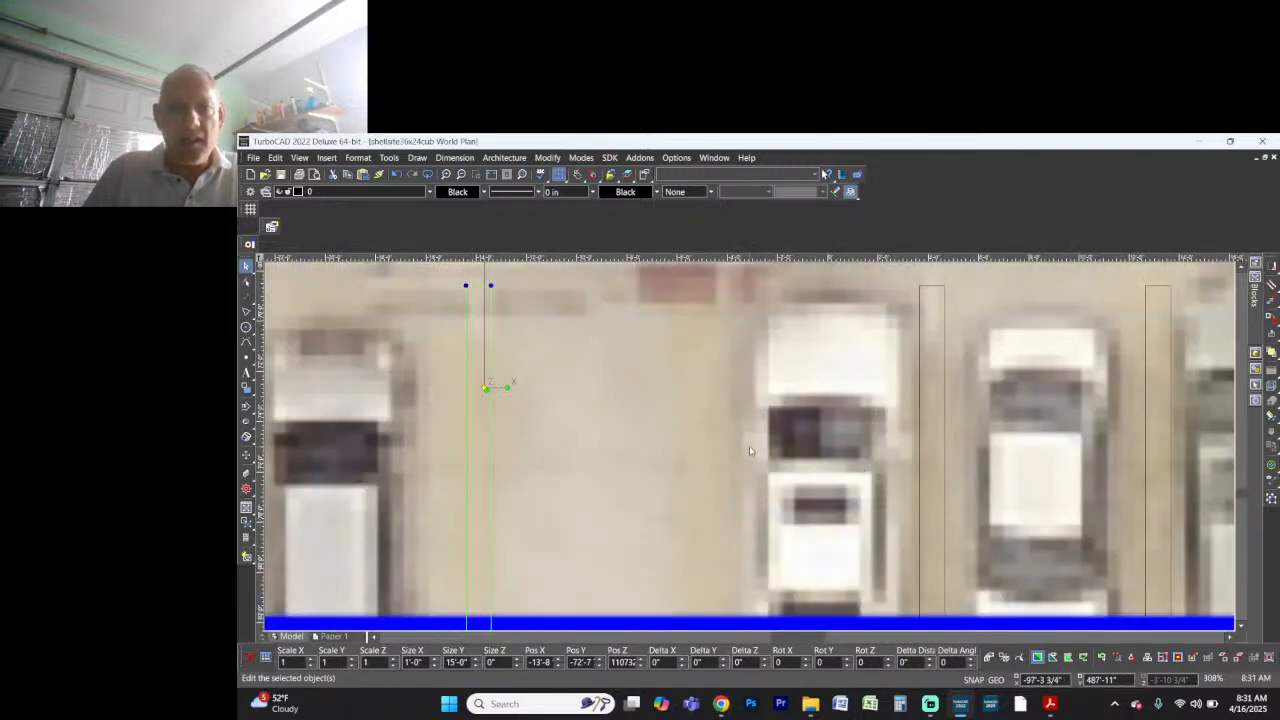
{"action": "key", "text": "ctrl+z"}
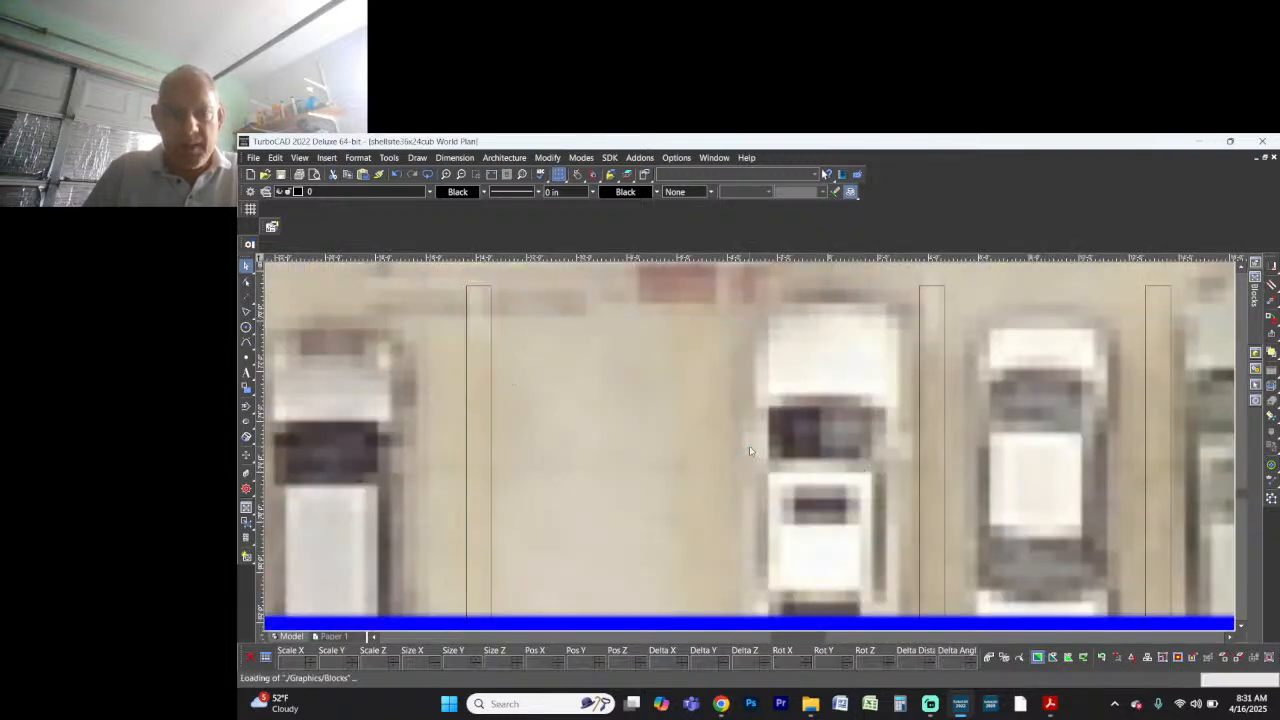
{"action": "scroll", "coordinate": [750, 451], "scroll_direction": "down", "scroll_amount": 12}
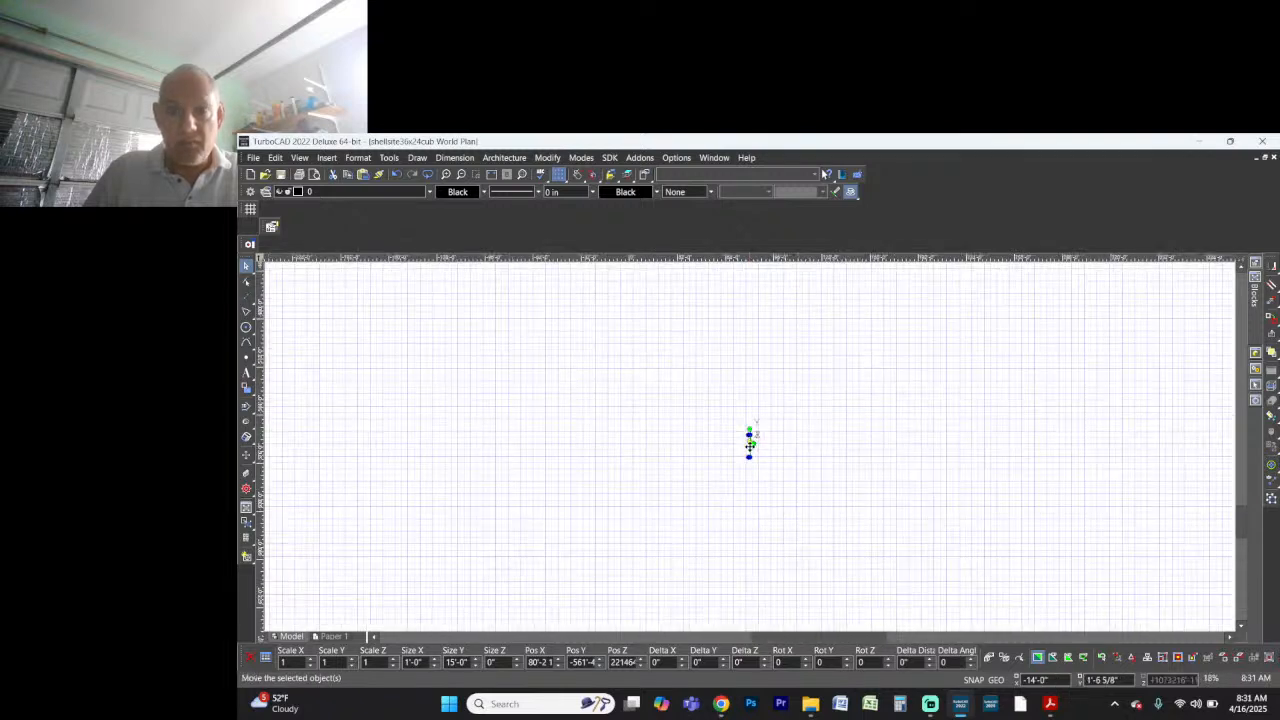
{"action": "left_click", "coordinate": [750, 446]}
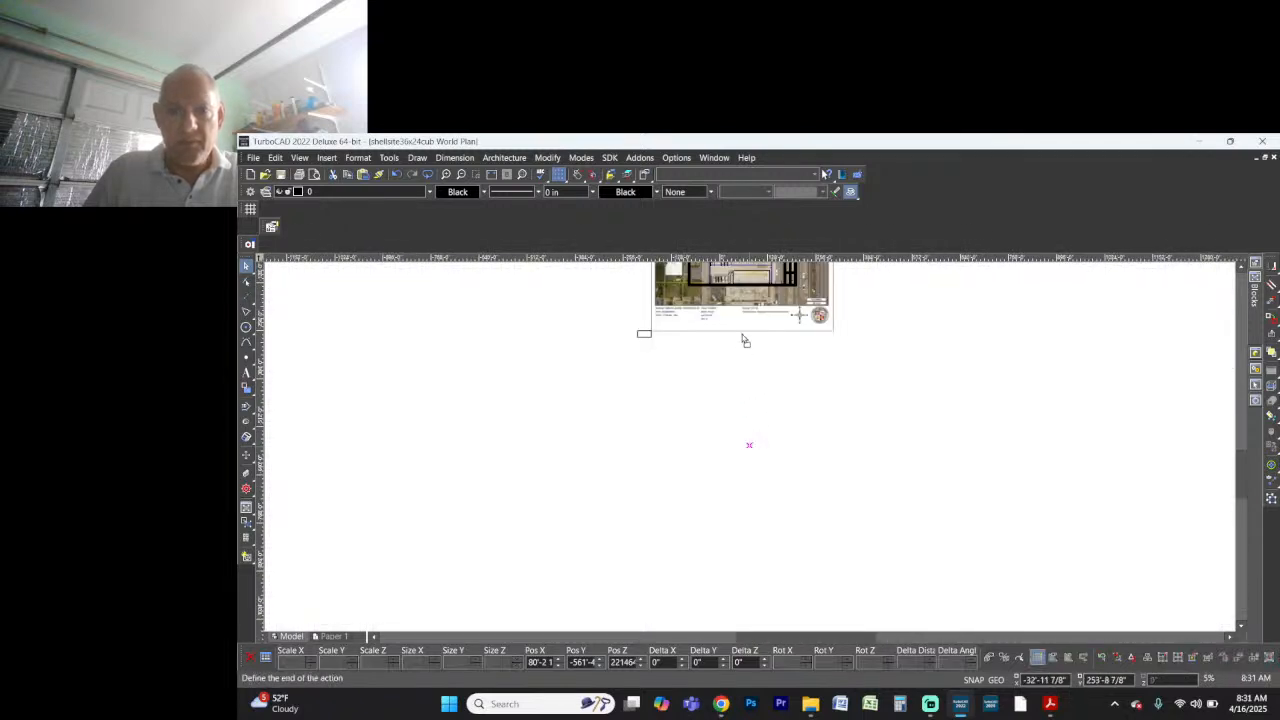
{"action": "left_click", "coordinate": [730, 282]}
{"action": "scroll", "coordinate": [730, 279], "scroll_direction": "up", "scroll_amount": 1}
{"action": "scroll", "coordinate": [748, 446], "scroll_direction": "up", "scroll_amount": 4}
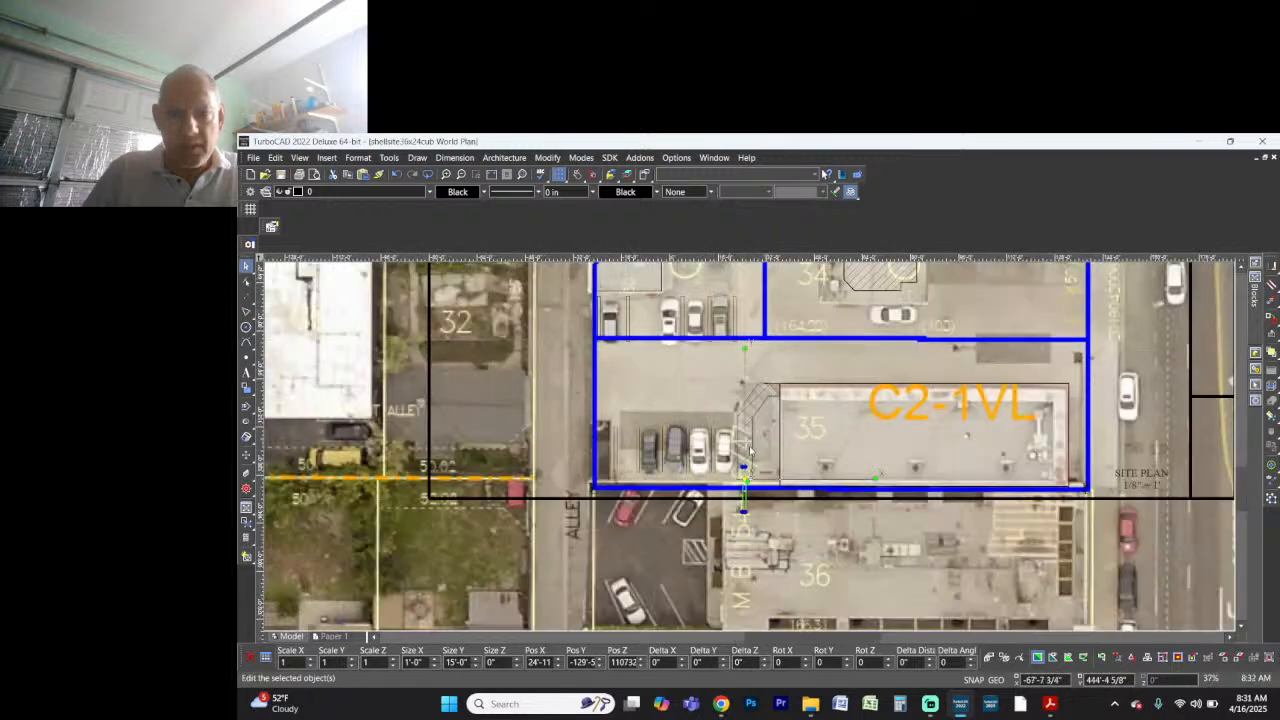
{"action": "left_click", "coordinate": [745, 477]}
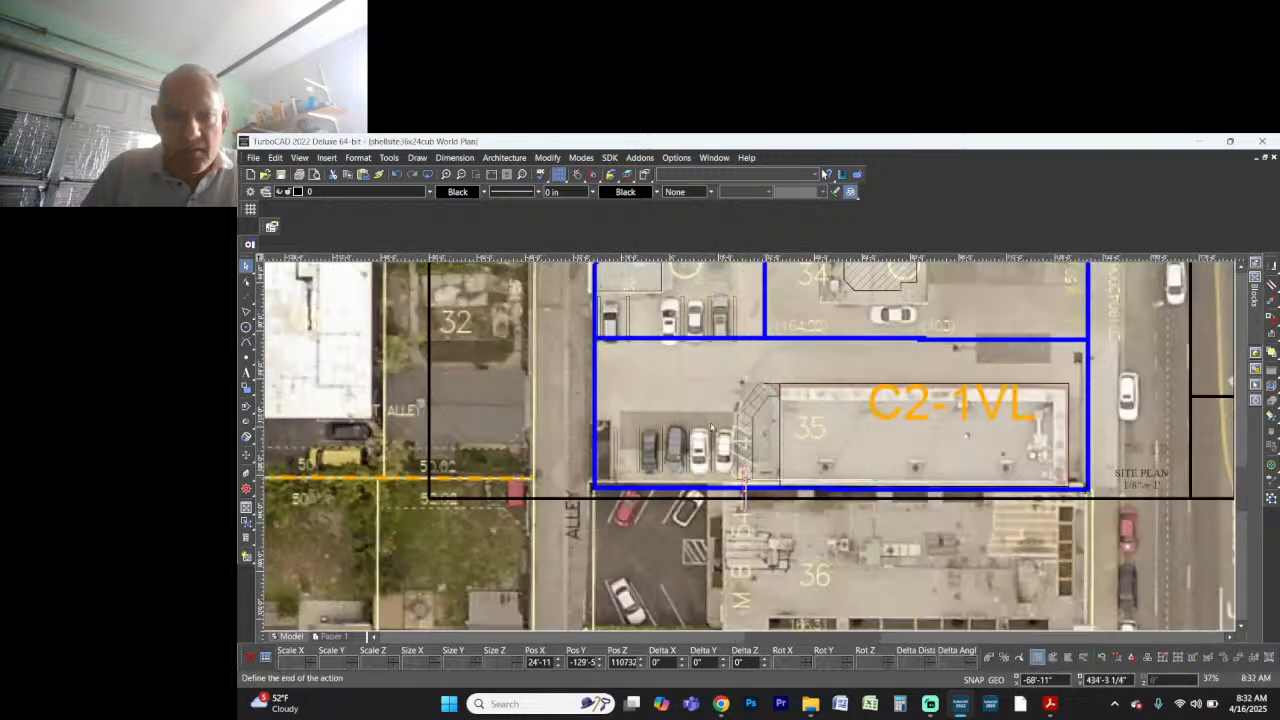
{"action": "left_click", "coordinate": [651, 312]}
{"action": "scroll", "coordinate": [651, 312], "scroll_direction": "up", "scroll_amount": 4}
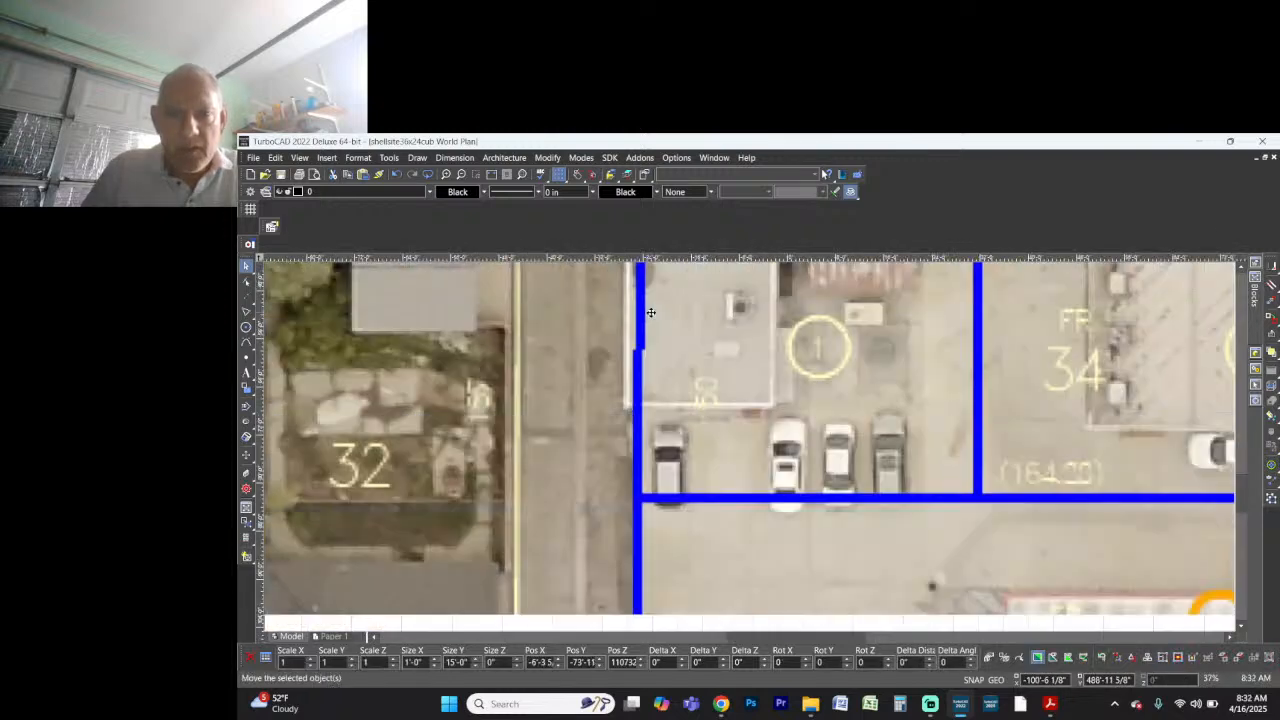
Step: Align the copy's upper end with that of the second stripe and shift it about 8 ft 9 in along positive X, beside the white pickup
{"action": "left_click", "coordinate": [752, 450], "text": "ctrl"}
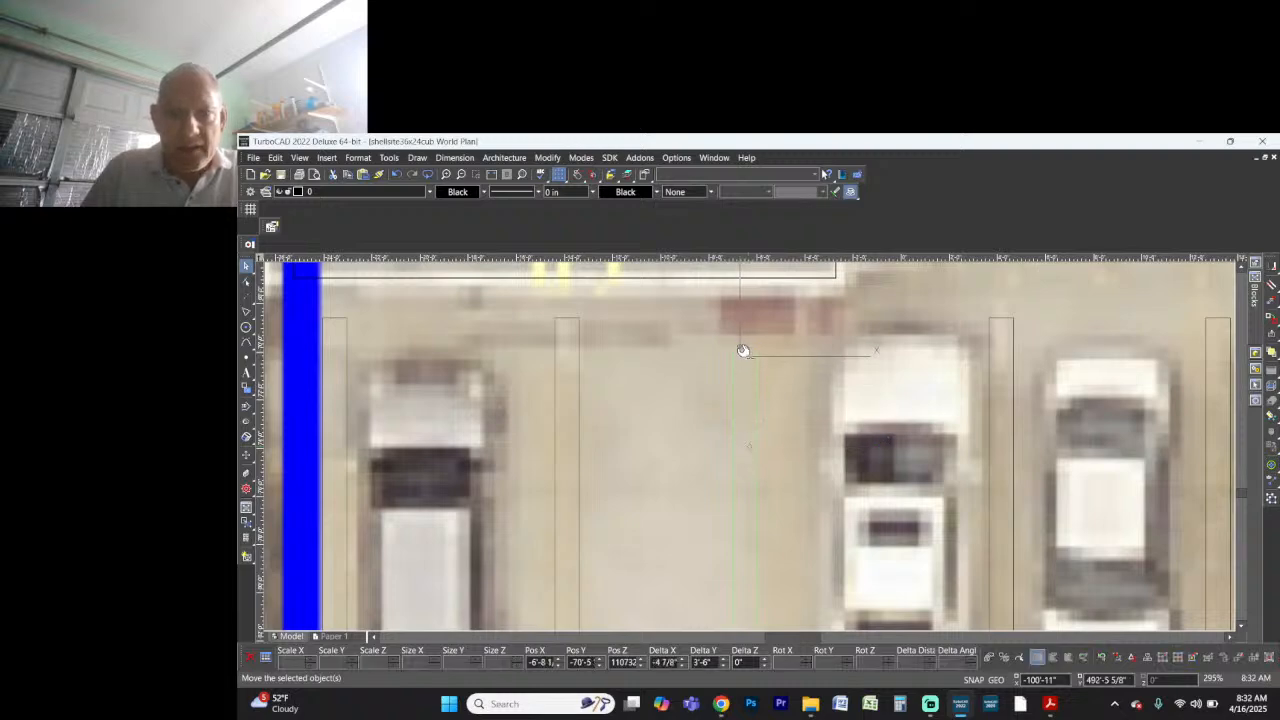
{"action": "left_click", "coordinate": [732, 348]}
{"action": "left_click", "coordinate": [732, 348]}
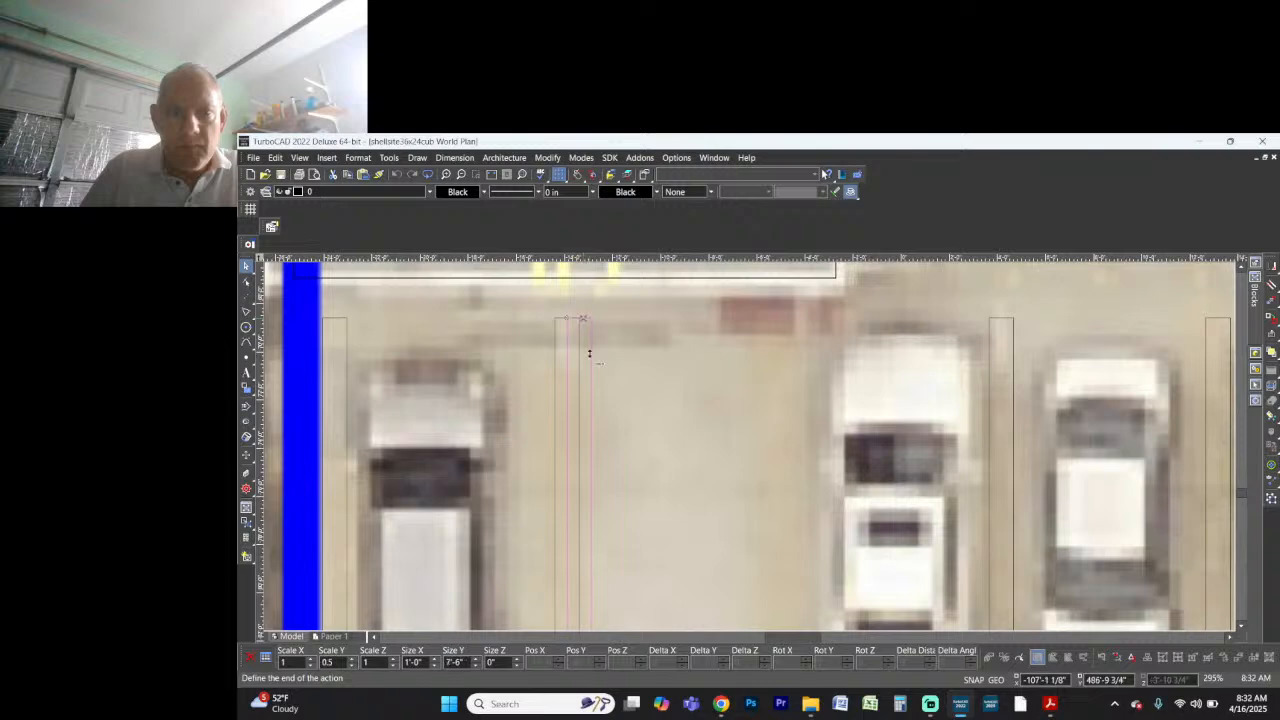
{"action": "left_click", "coordinate": [588, 351]}
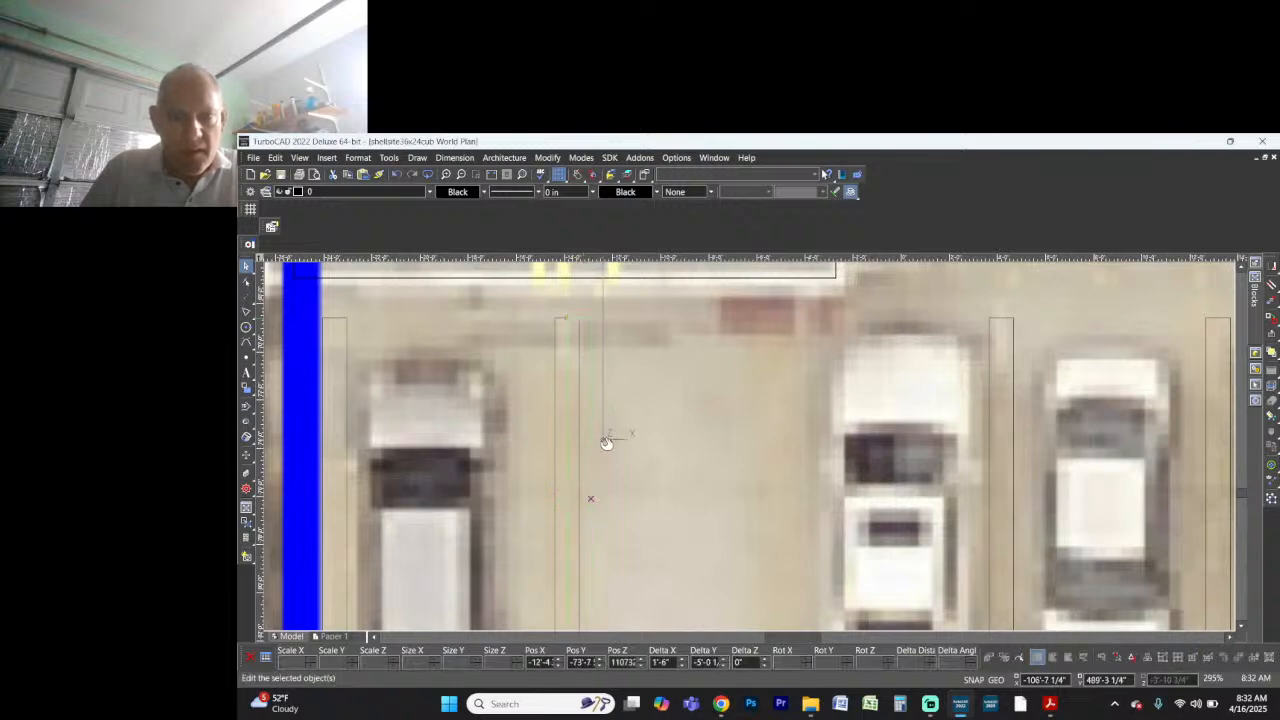
{"action": "left_click", "coordinate": [616, 440]}
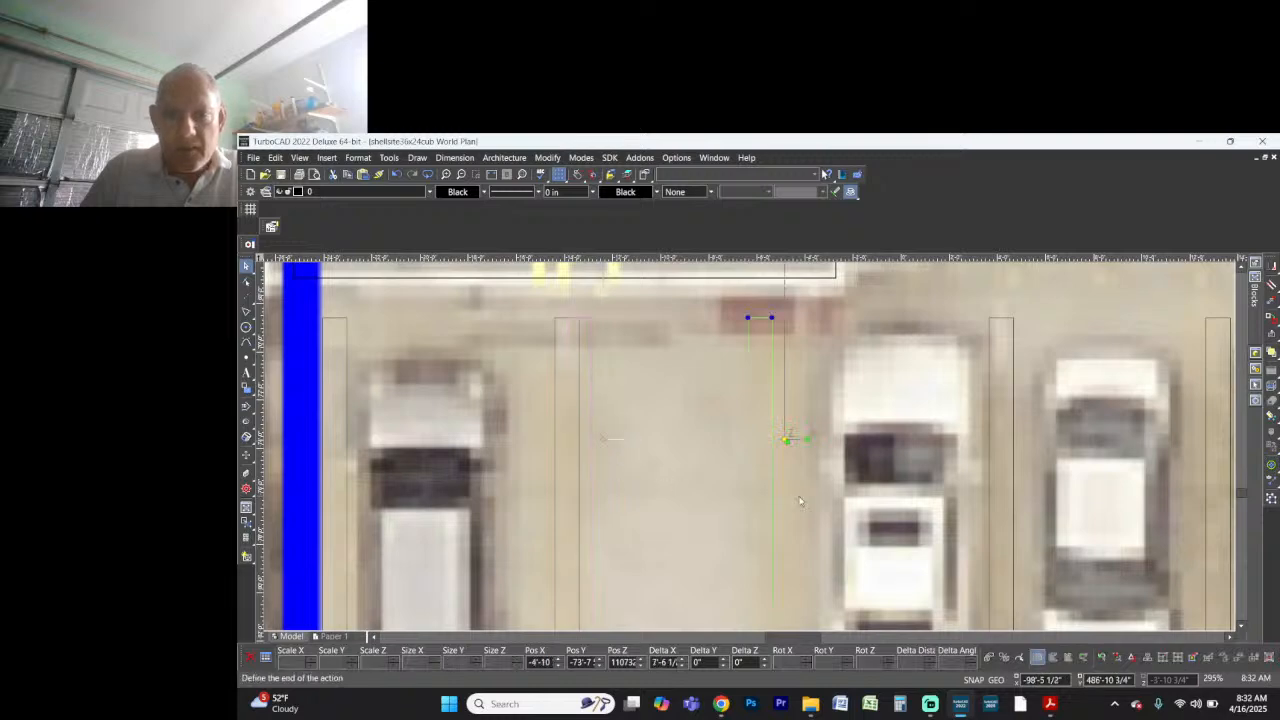
{"action": "left_click", "coordinate": [826, 445]}
{"action": "scroll", "coordinate": [846, 483], "scroll_direction": "down", "scroll_amount": 2}
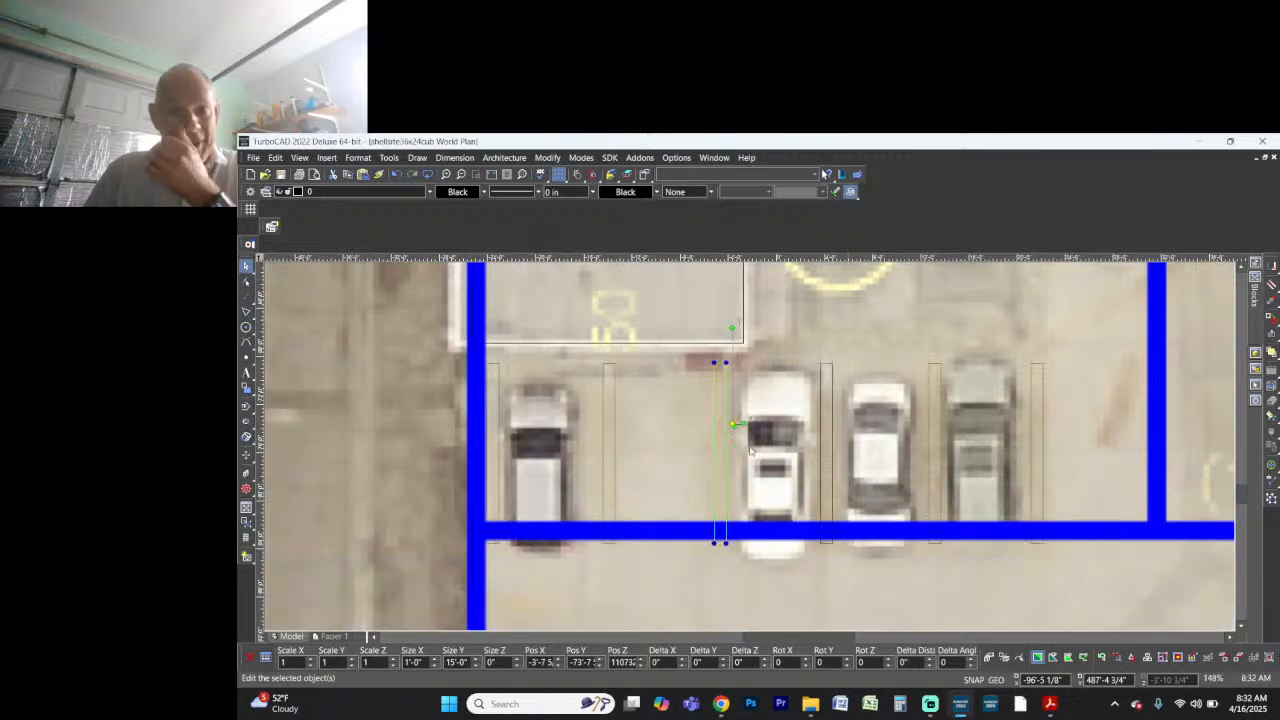
{"action": "scroll", "coordinate": [750, 452], "scroll_direction": "down", "scroll_amount": 2}
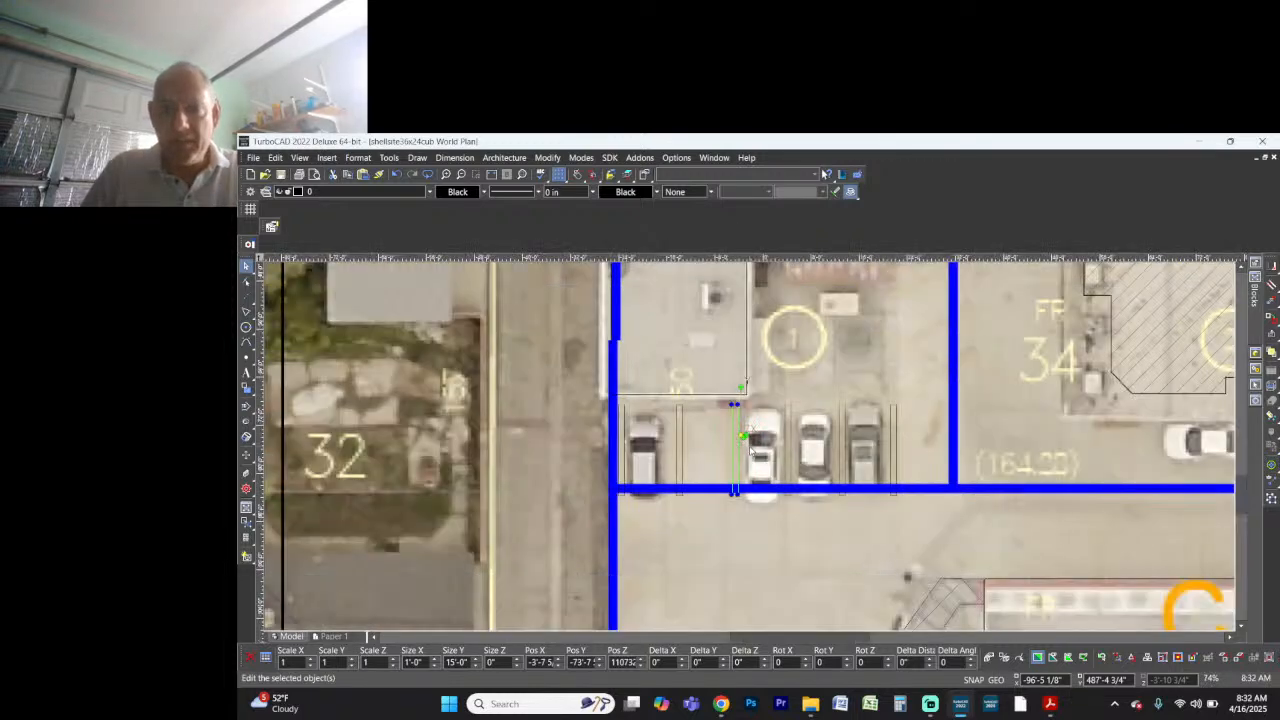
{"action": "scroll", "coordinate": [750, 452], "scroll_direction": "down", "scroll_amount": 2}
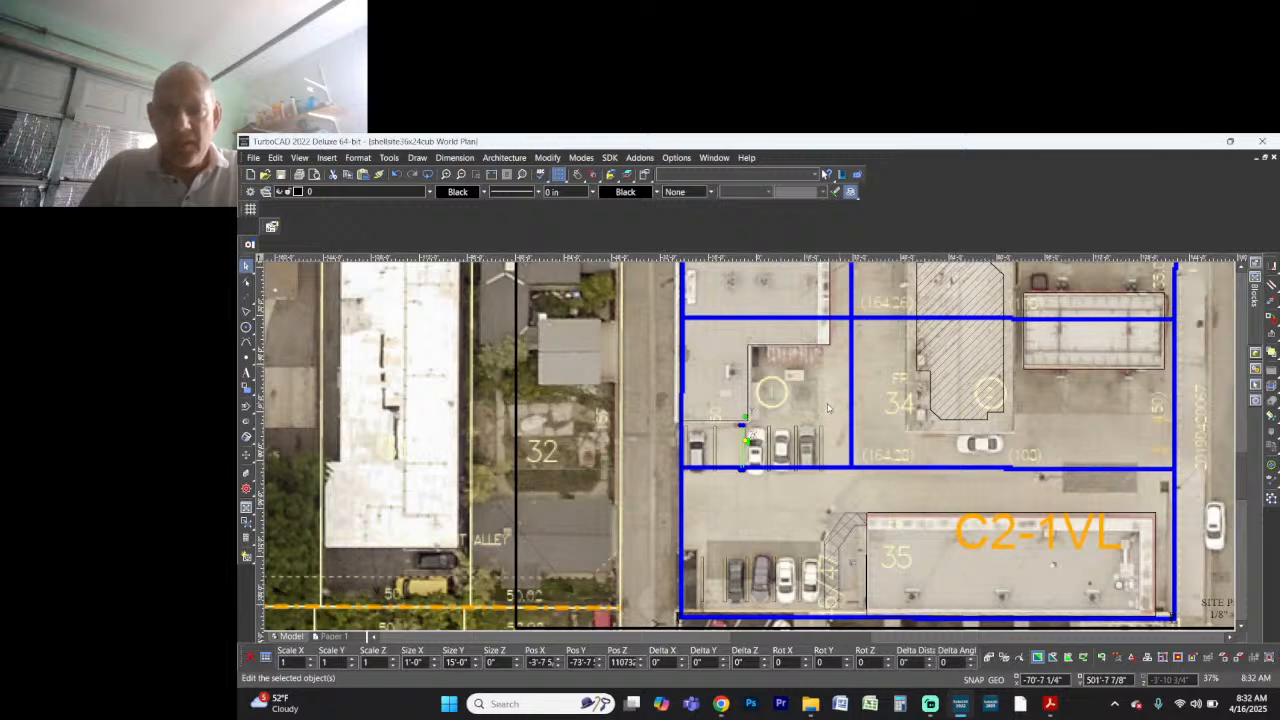
{"action": "scroll", "coordinate": [828, 408], "scroll_direction": "down", "scroll_amount": 2}
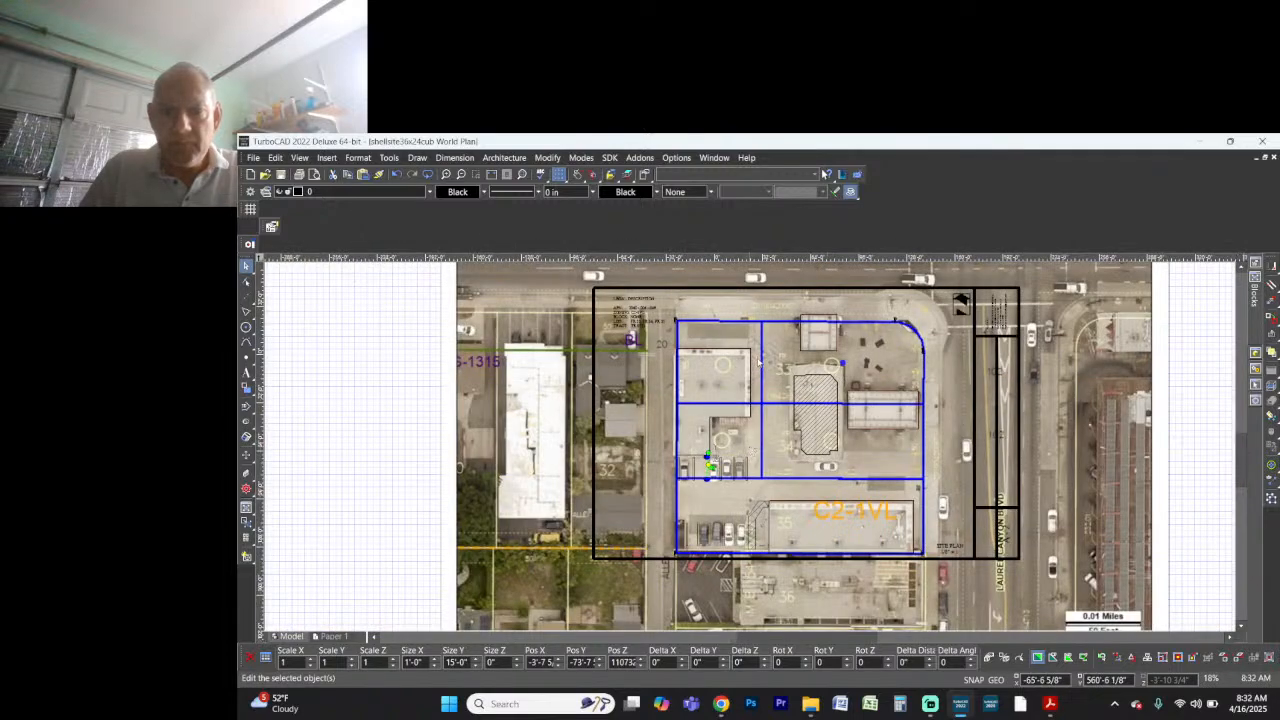
{"action": "scroll", "coordinate": [750, 452], "scroll_direction": "up", "scroll_amount": 4}
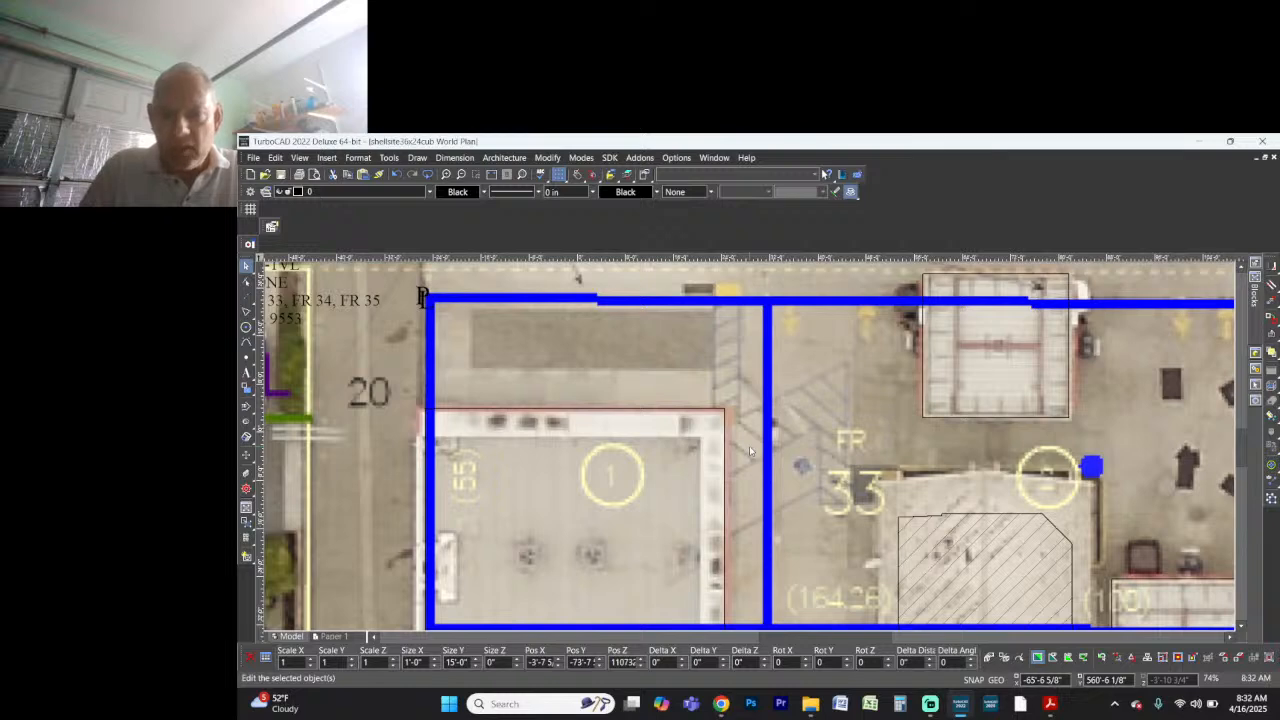
{"action": "scroll", "coordinate": [750, 452], "scroll_direction": "down", "scroll_amount": 4}
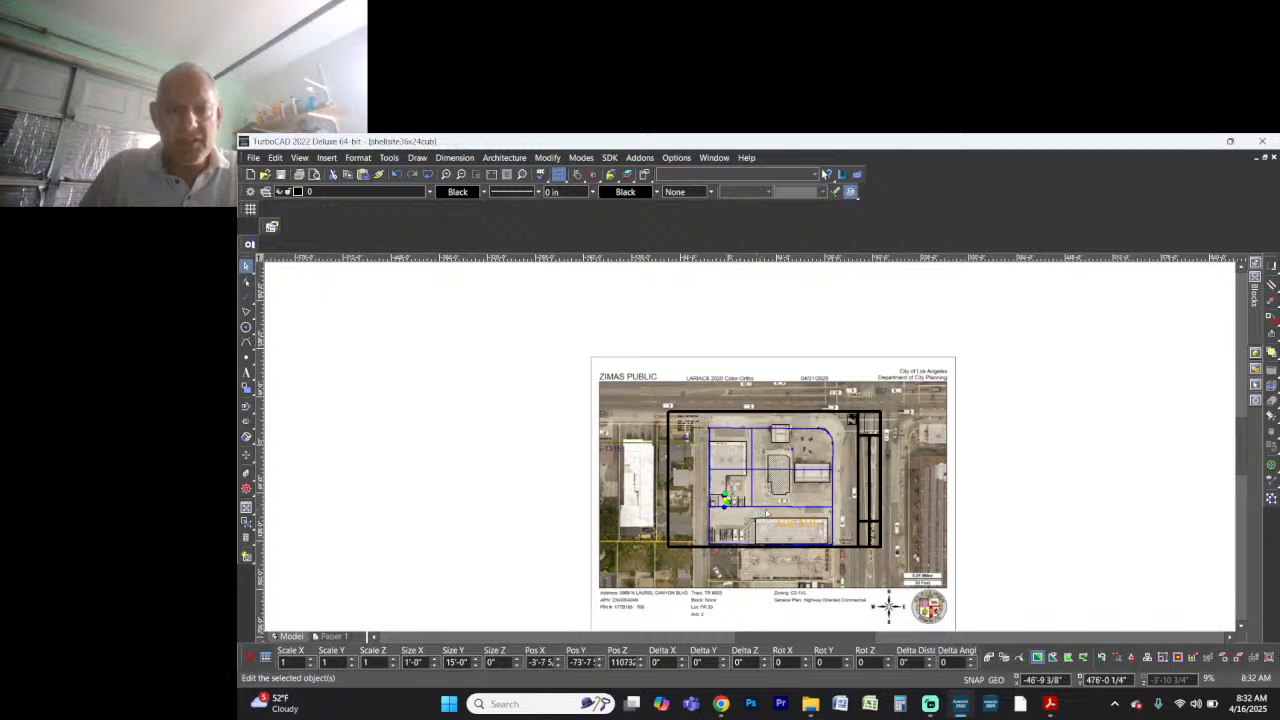
{"action": "scroll", "coordinate": [765, 512], "scroll_direction": "up", "scroll_amount": 2}
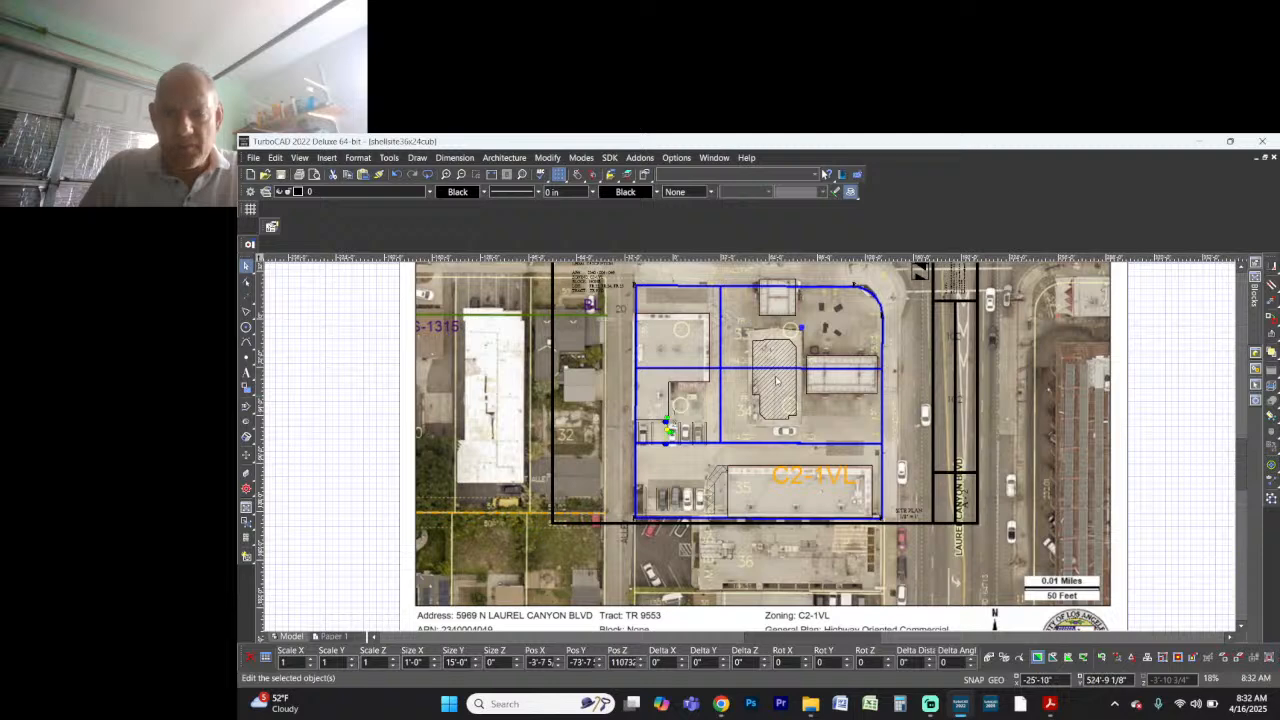
Step: Label the small canopy at the street-side lot line "ISLAND CANOPY" on two lines, with the text height set to 48 inches
{"action": "scroll", "coordinate": [777, 381], "scroll_direction": "up", "scroll_amount": 2}
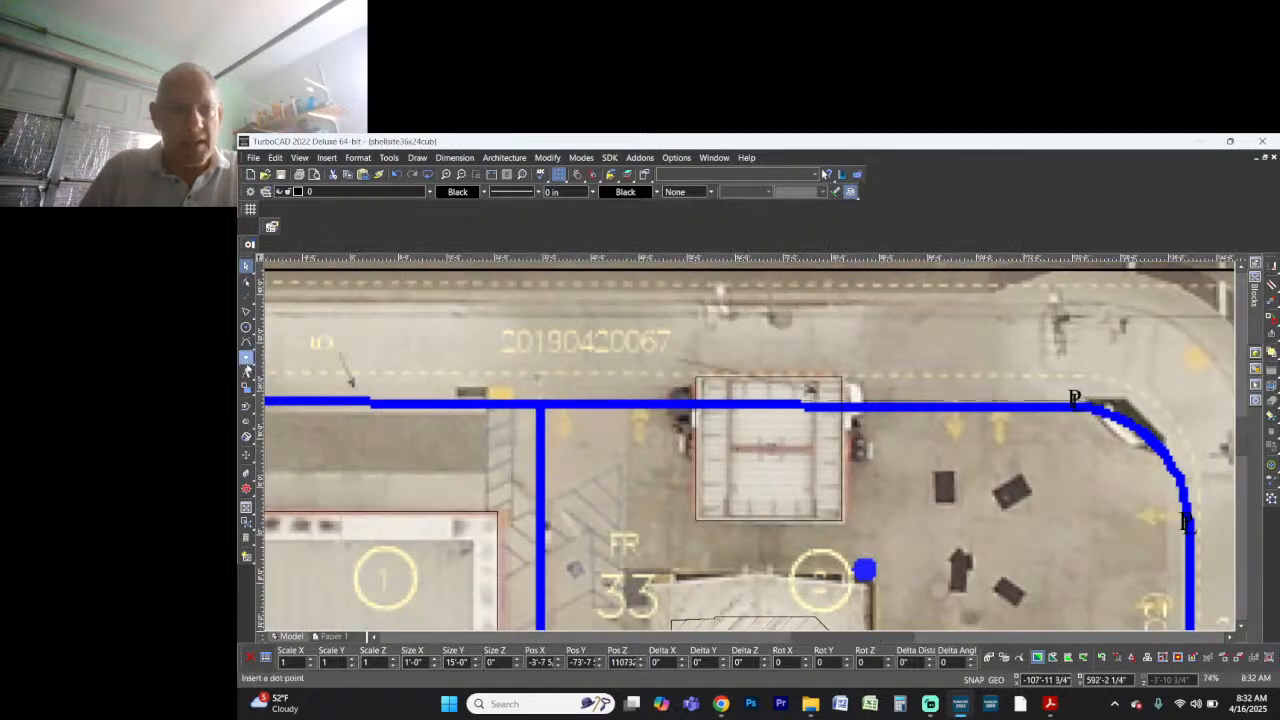
{"action": "left_click", "coordinate": [246, 384]}
{"action": "left_click", "coordinate": [246, 373]}
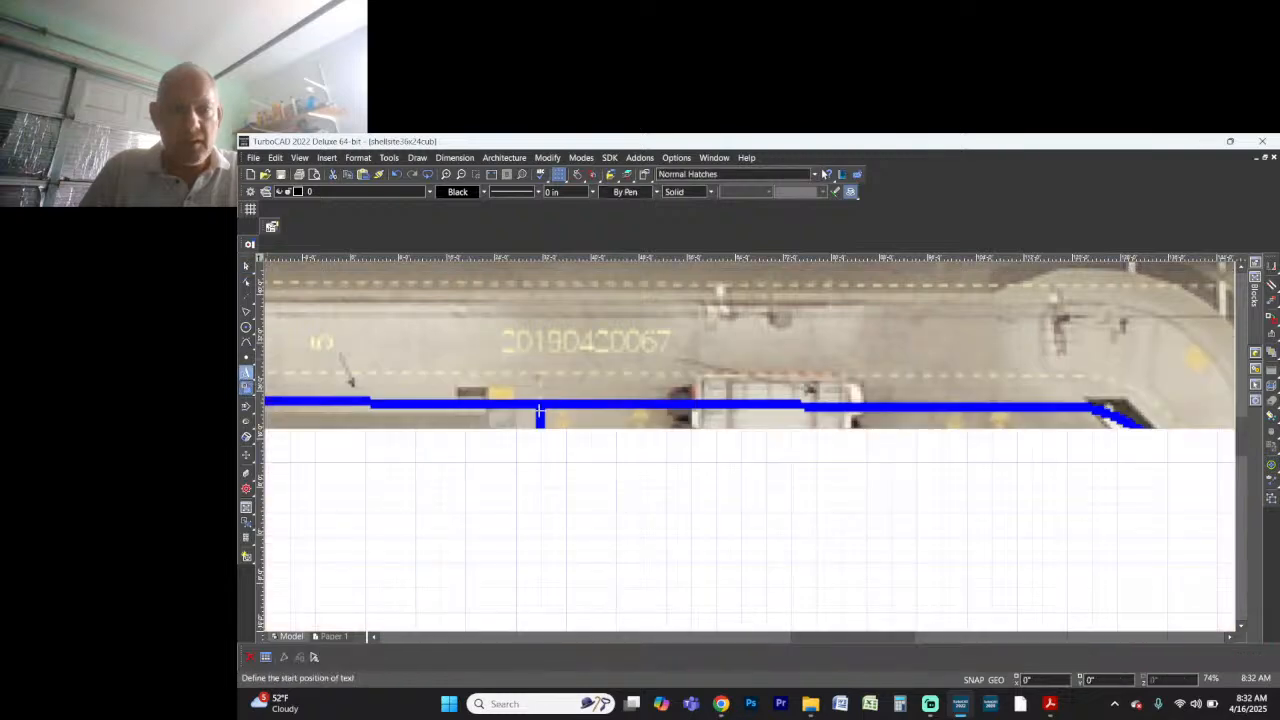
{"action": "left_click", "coordinate": [763, 436]}
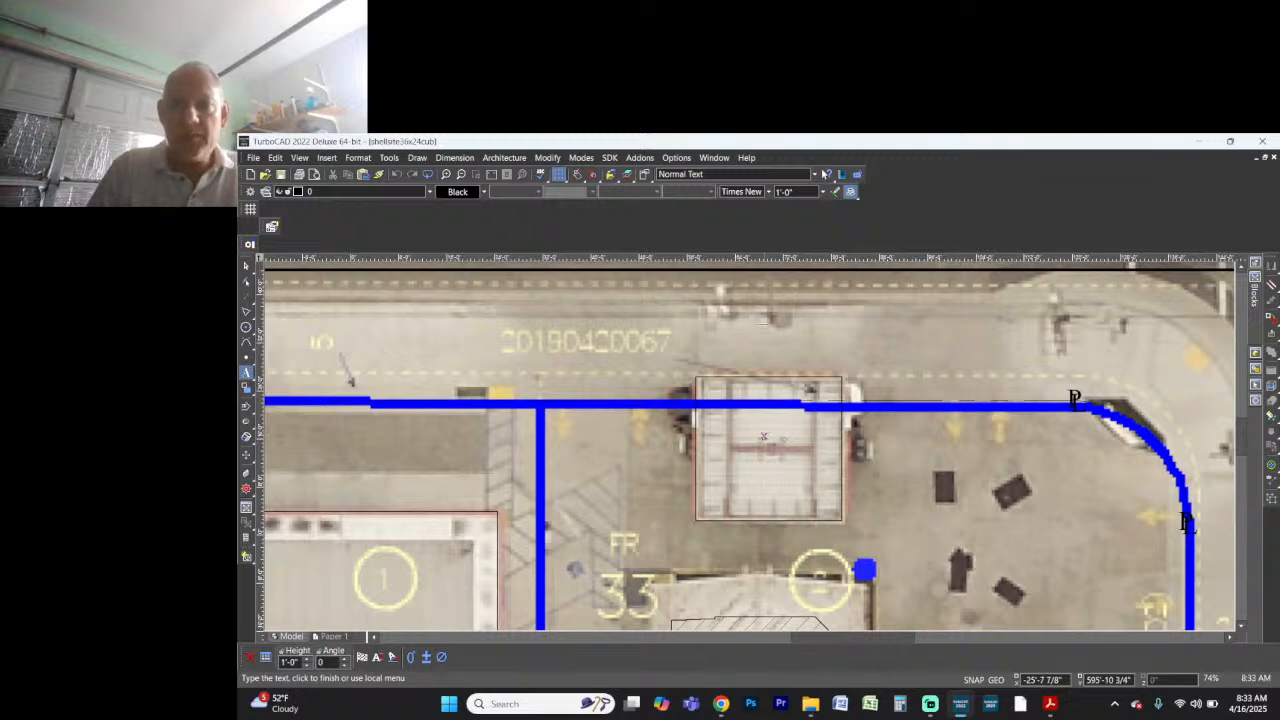
{"action": "left_click", "coordinate": [798, 192]}
{"action": "type", "text": "48"}
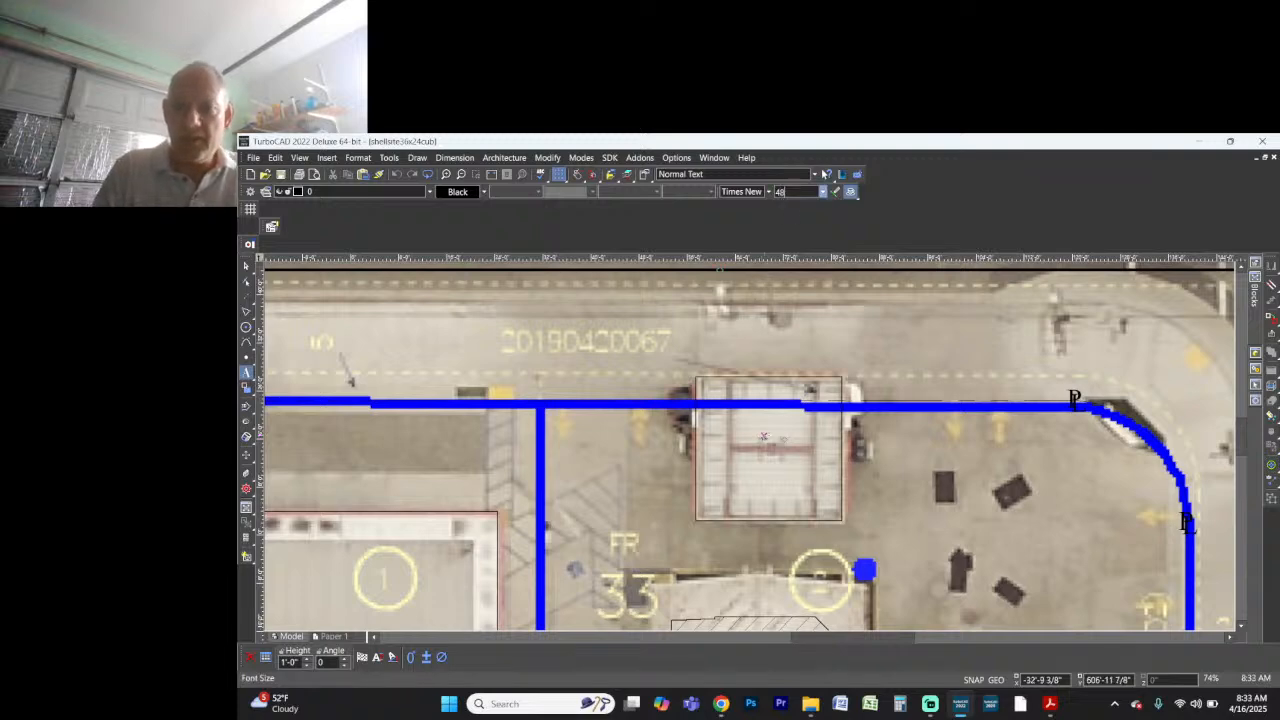
{"action": "key", "text": "Return"}
{"action": "type", "text": "ISLAND "}
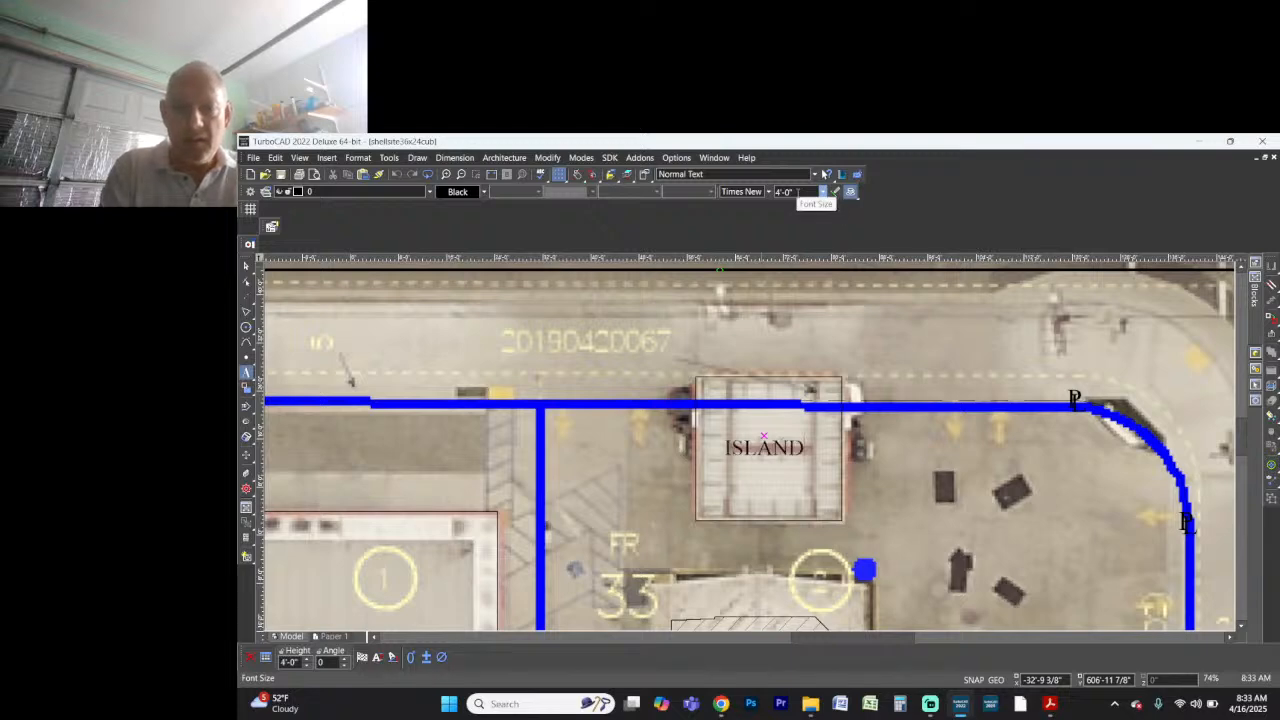
{"action": "type", "text": "CANOPY"}
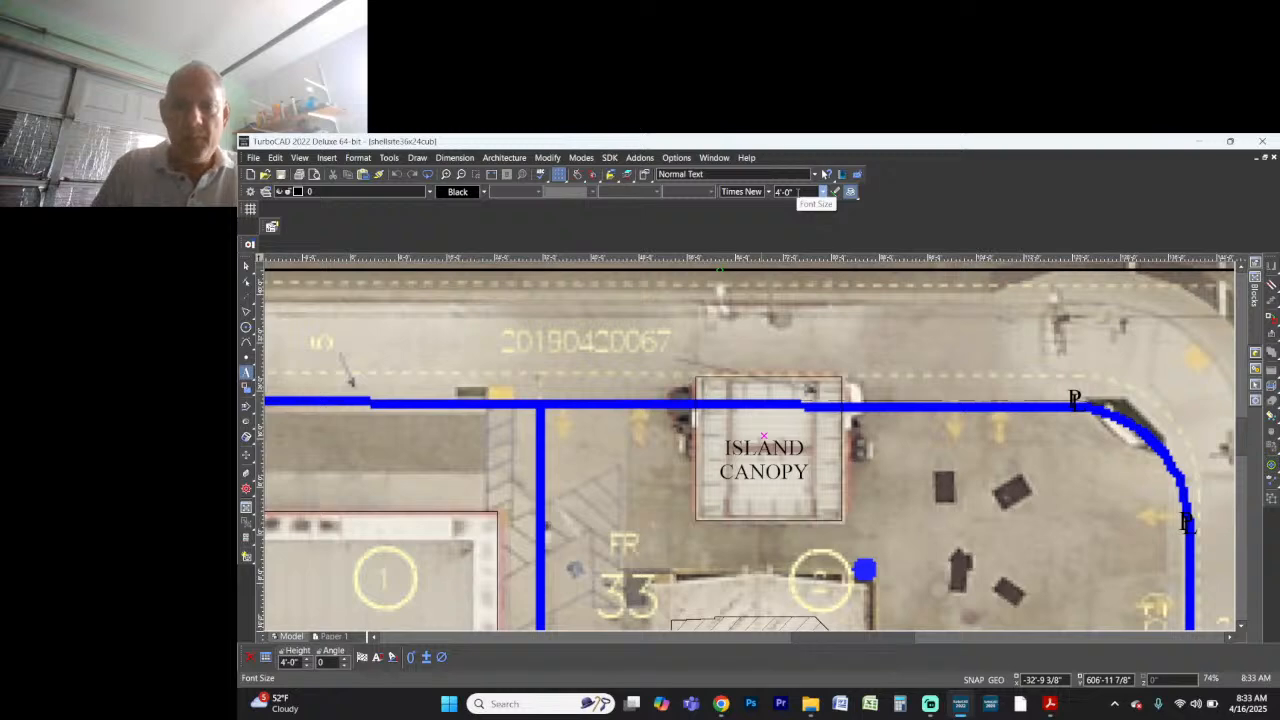
{"action": "left_click", "coordinate": [849, 493]}
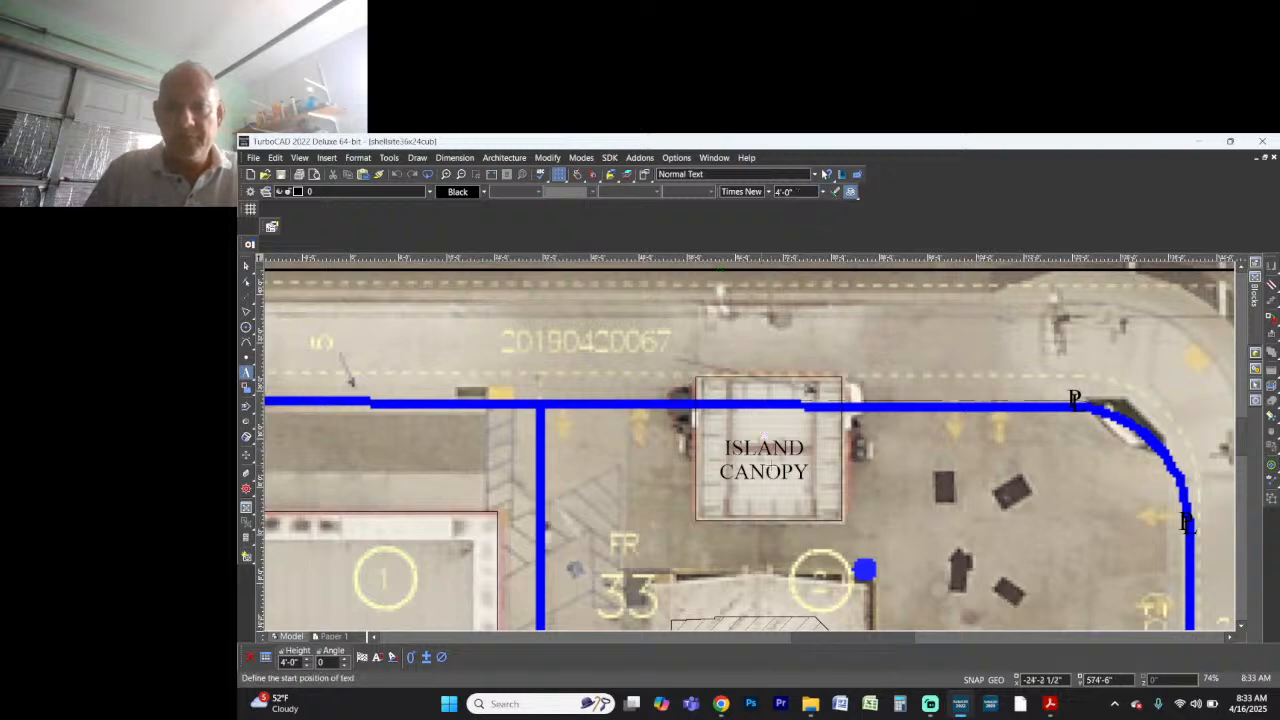
Step: Label the wide canopy beside the boulevard "ISLAND CANOPY" on two lines and shift the text about 3 ft along positive Y
{"action": "scroll", "coordinate": [849, 493], "scroll_direction": "down", "scroll_amount": 2}
{"action": "scroll", "coordinate": [757, 431], "scroll_direction": "up", "scroll_amount": 2}
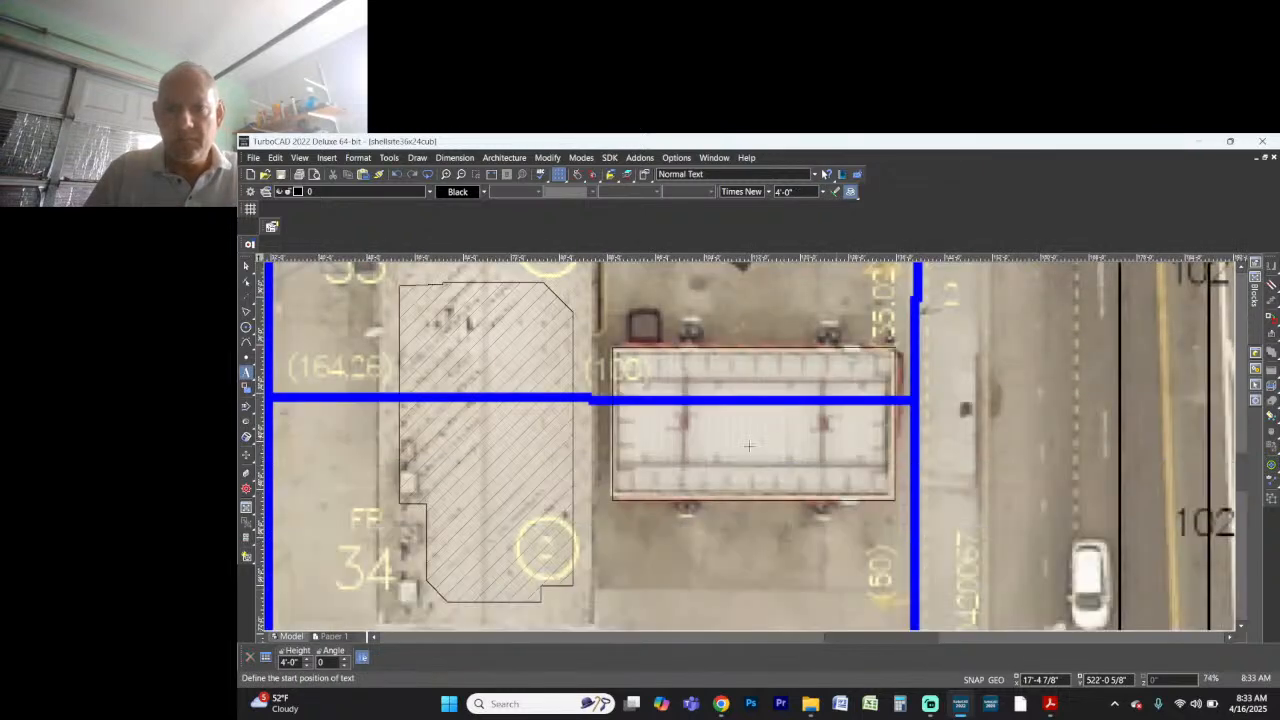
{"action": "left_click", "coordinate": [757, 431]}
{"action": "type", "text": "IS"}
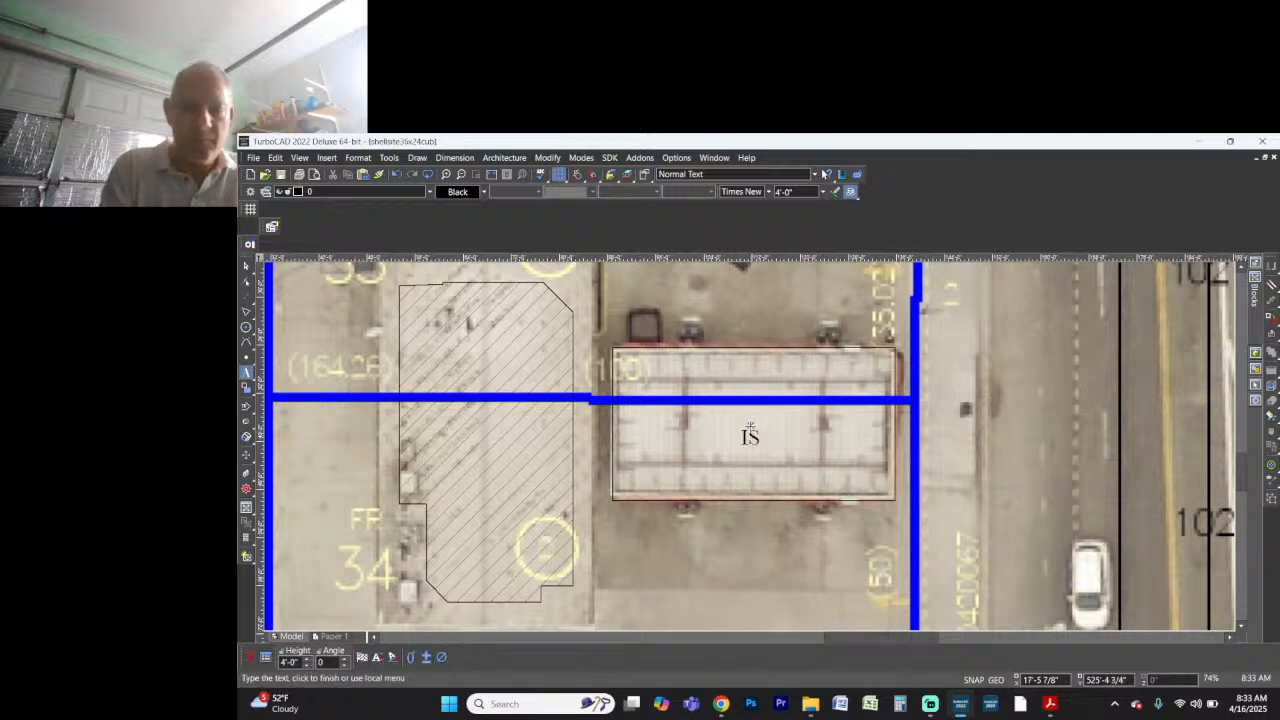
{"action": "type", "text": "LAND "}
{"action": "type", "text": "CANOPY"}
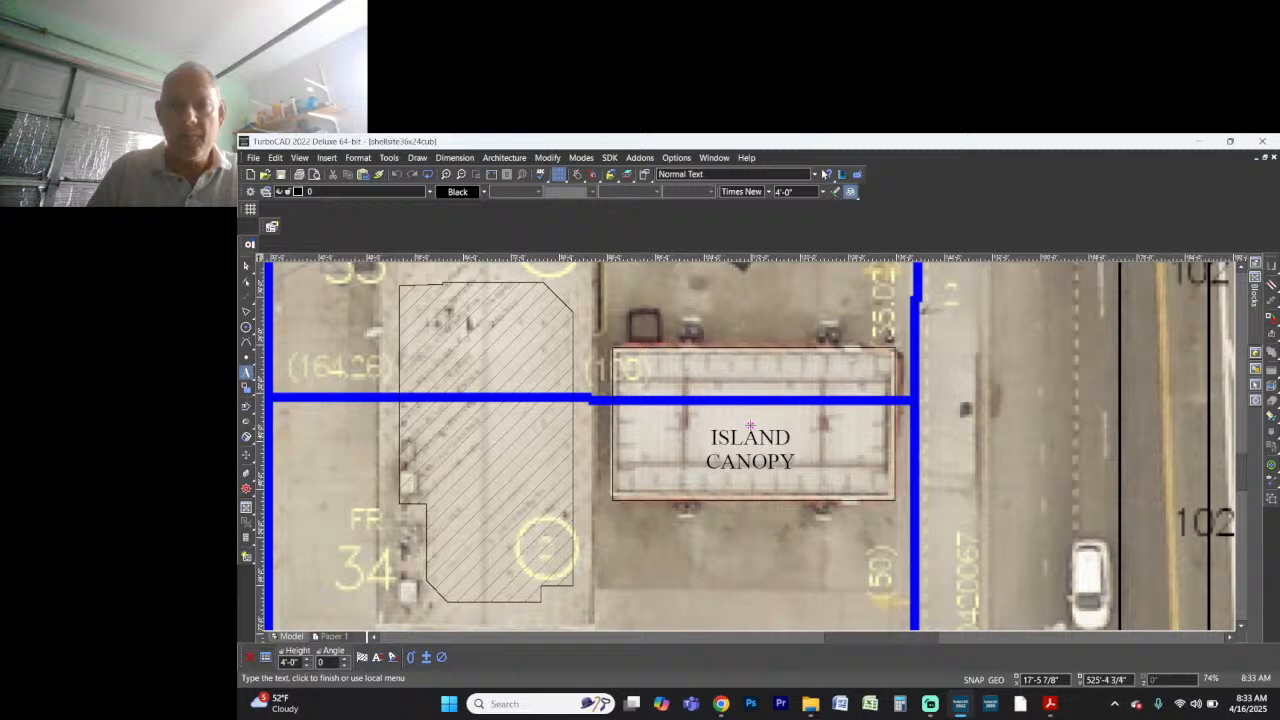
{"action": "right_click", "coordinate": [756, 442]}
{"action": "left_click", "coordinate": [786, 465]}
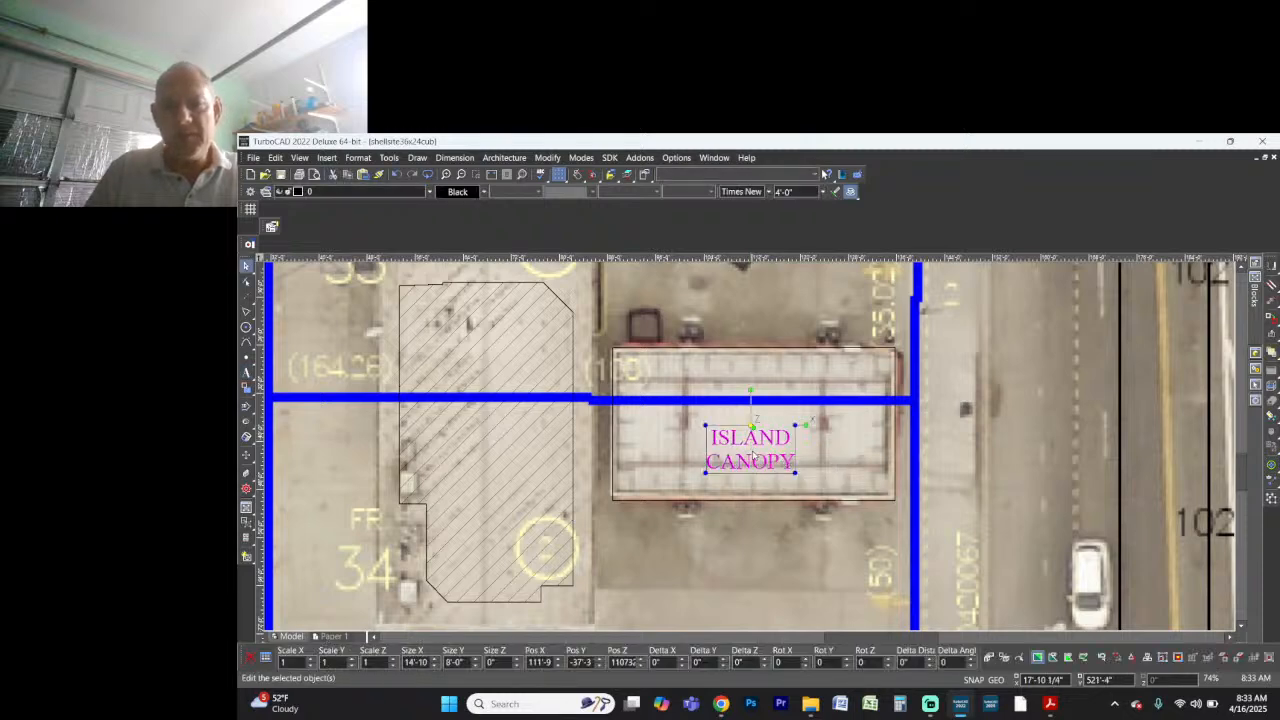
{"action": "left_click_drag", "start_coordinate": [752, 452], "coordinate": [754, 436]}
Step: Replace "ISLAND" with "GAS PUMP" in the small upper canopy's label, keeping "CANOPY" as the second line
{"action": "scroll", "coordinate": [752, 446], "scroll_direction": "down", "scroll_amount": 2}
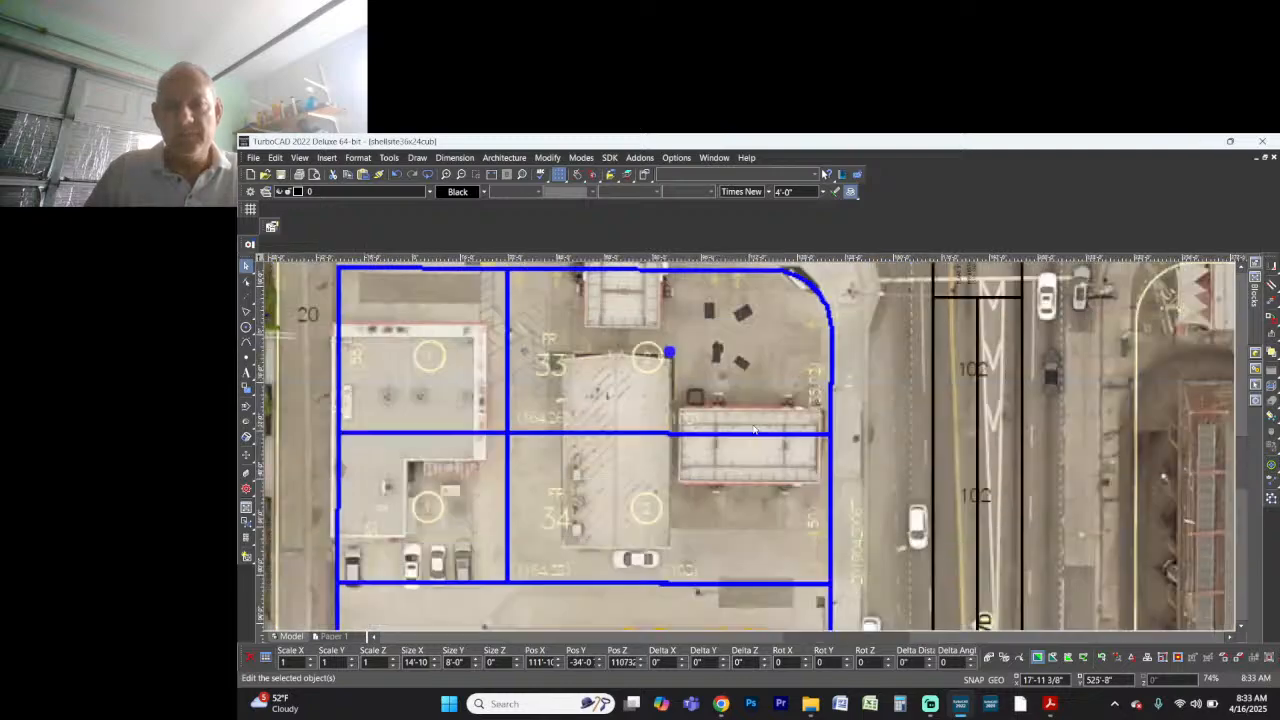
{"action": "scroll", "coordinate": [676, 377], "scroll_direction": "up", "scroll_amount": 2}
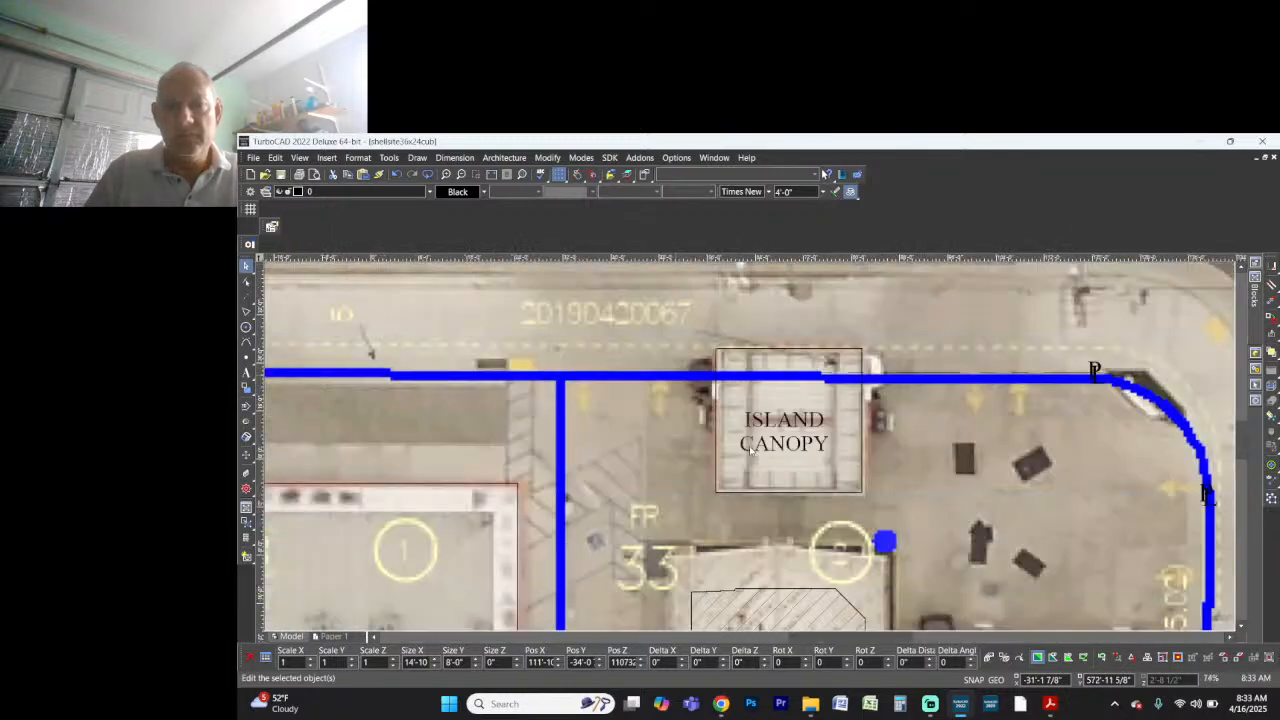
{"action": "left_click", "coordinate": [781, 427]}
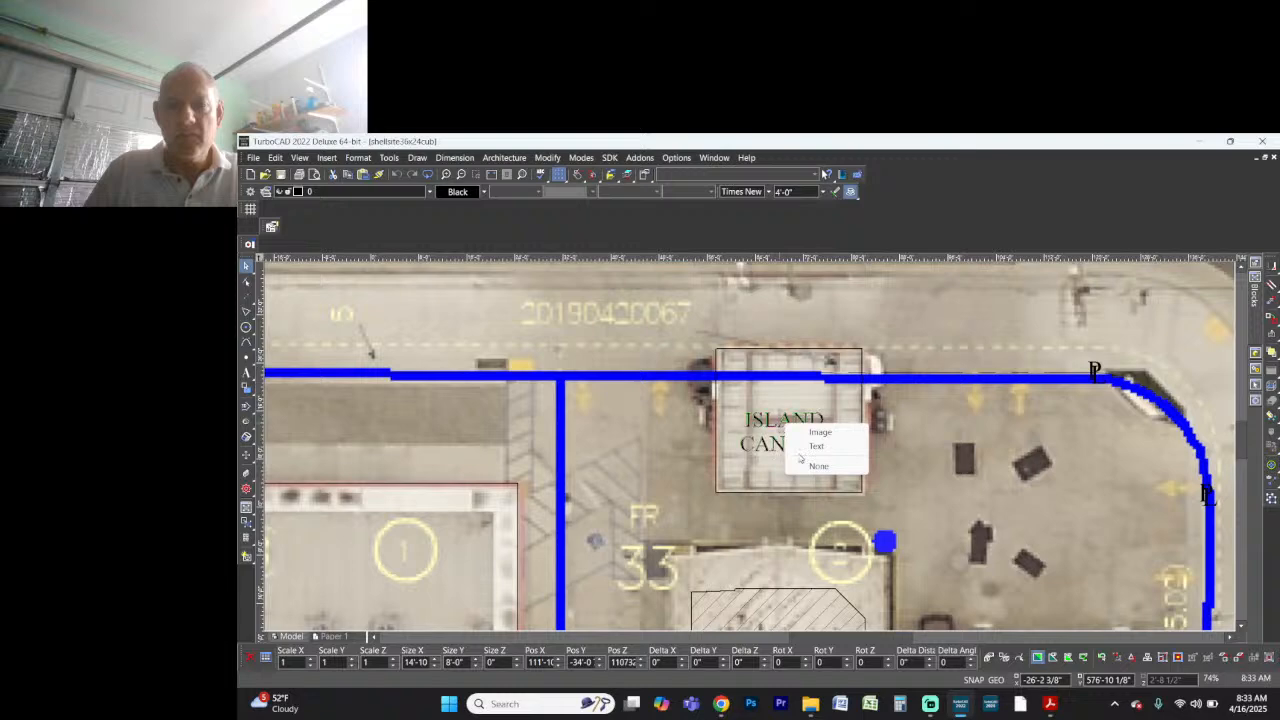
{"action": "left_click", "coordinate": [803, 448]}
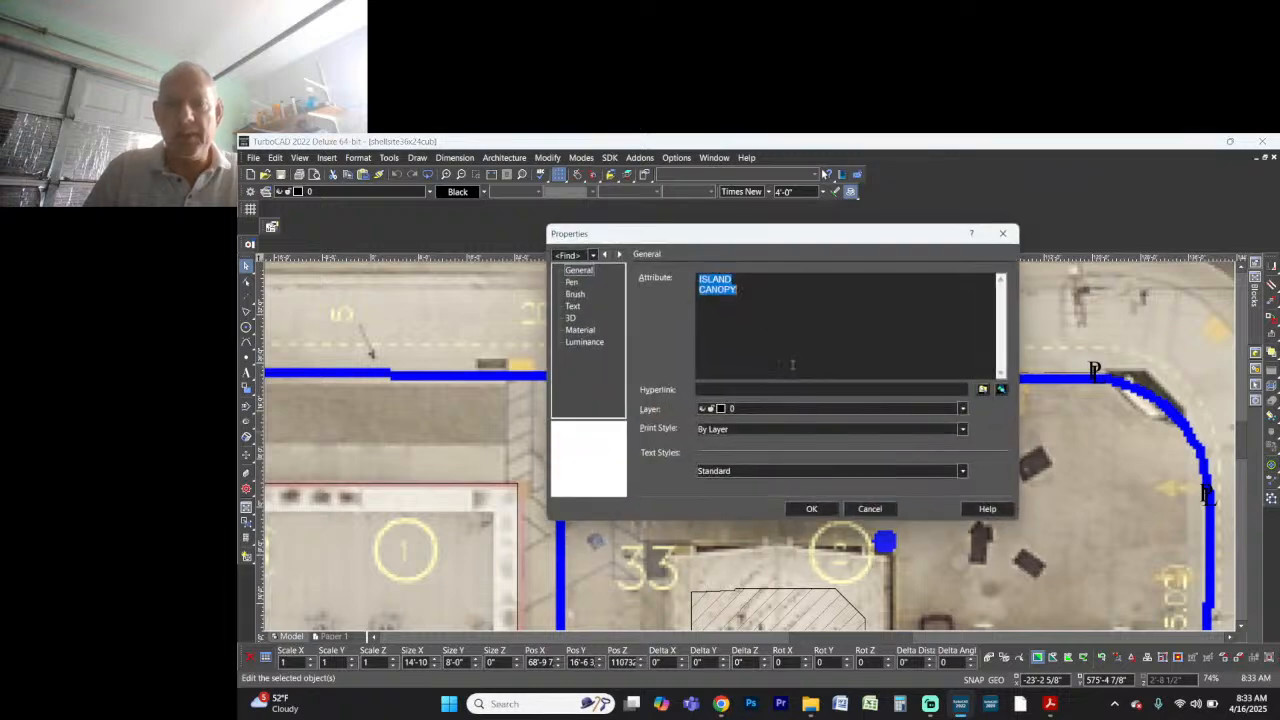
{"action": "left_click", "coordinate": [720, 279]}
{"action": "double_click", "coordinate": [715, 279]}
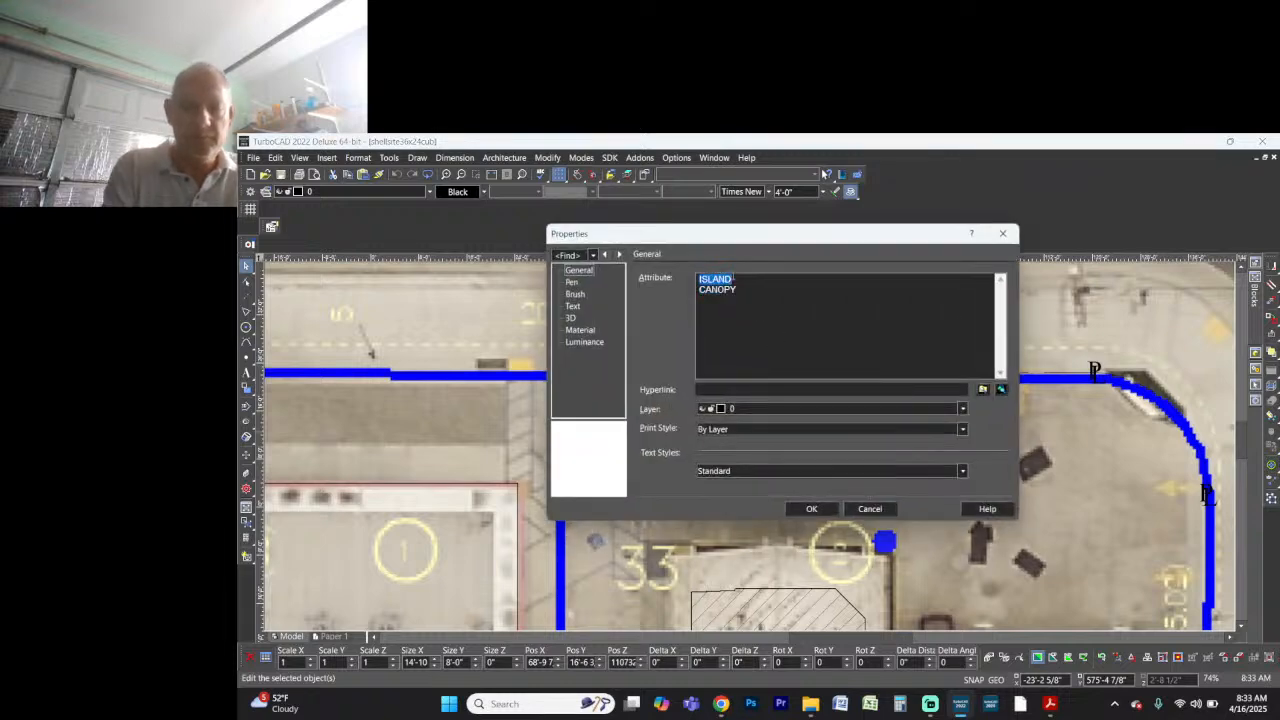
{"action": "type", "text": "GAS PUMP"}
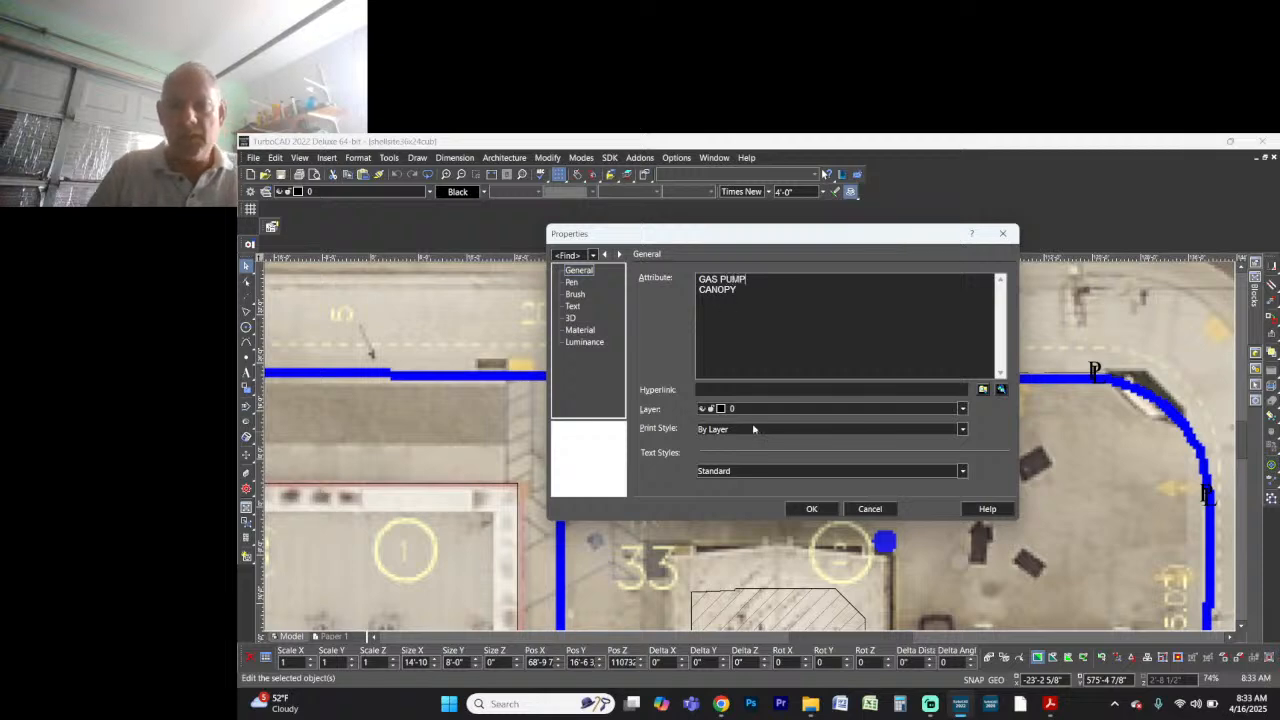
{"action": "left_click", "coordinate": [812, 509]}
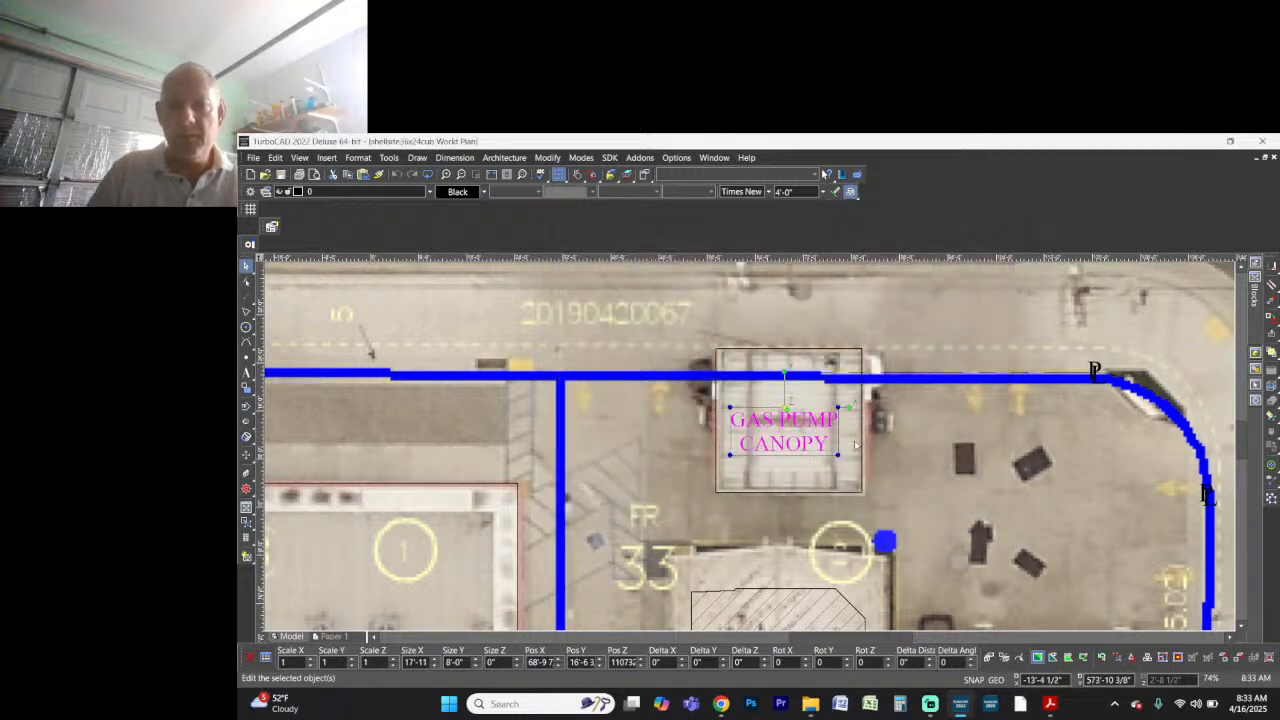
Step: Change the first line of the label on the wide canopy beside the boulevard to "GAS PUMP"
{"action": "scroll", "coordinate": [827, 441], "scroll_direction": "down", "scroll_amount": 2}
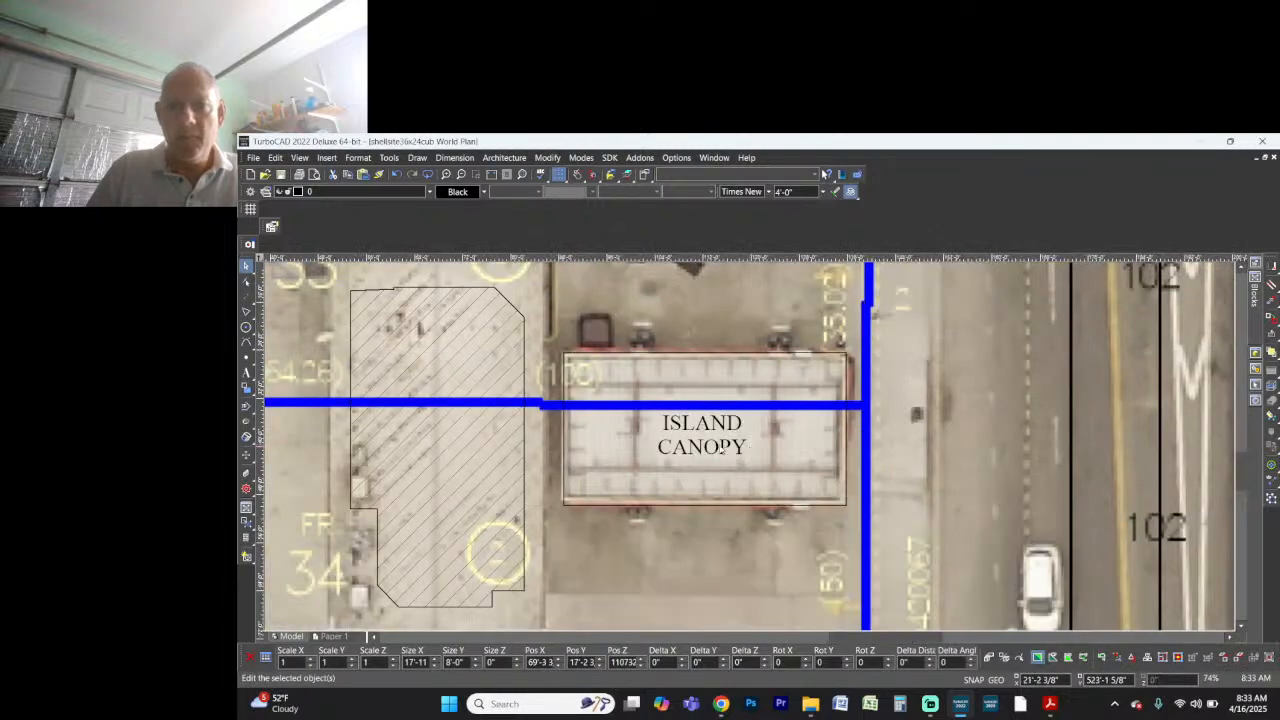
{"action": "left_click", "coordinate": [724, 443]}
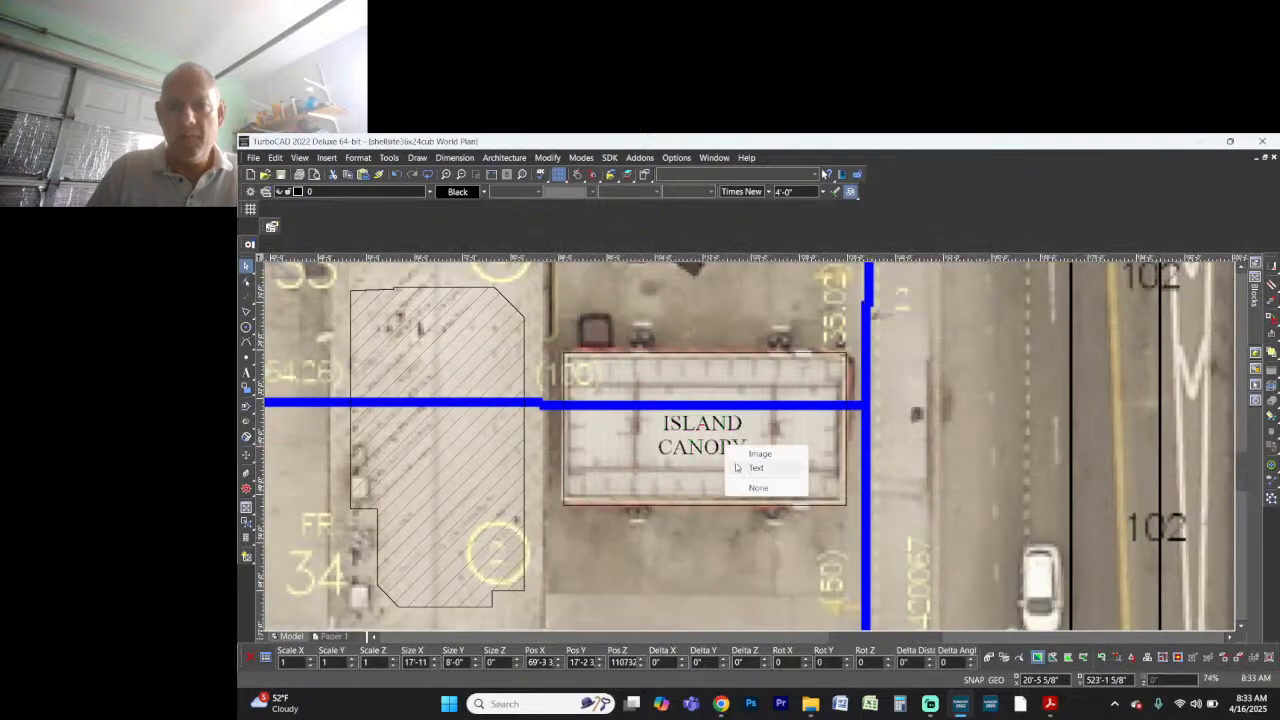
{"action": "left_click", "coordinate": [737, 467]}
{"action": "double_click", "coordinate": [723, 443]}
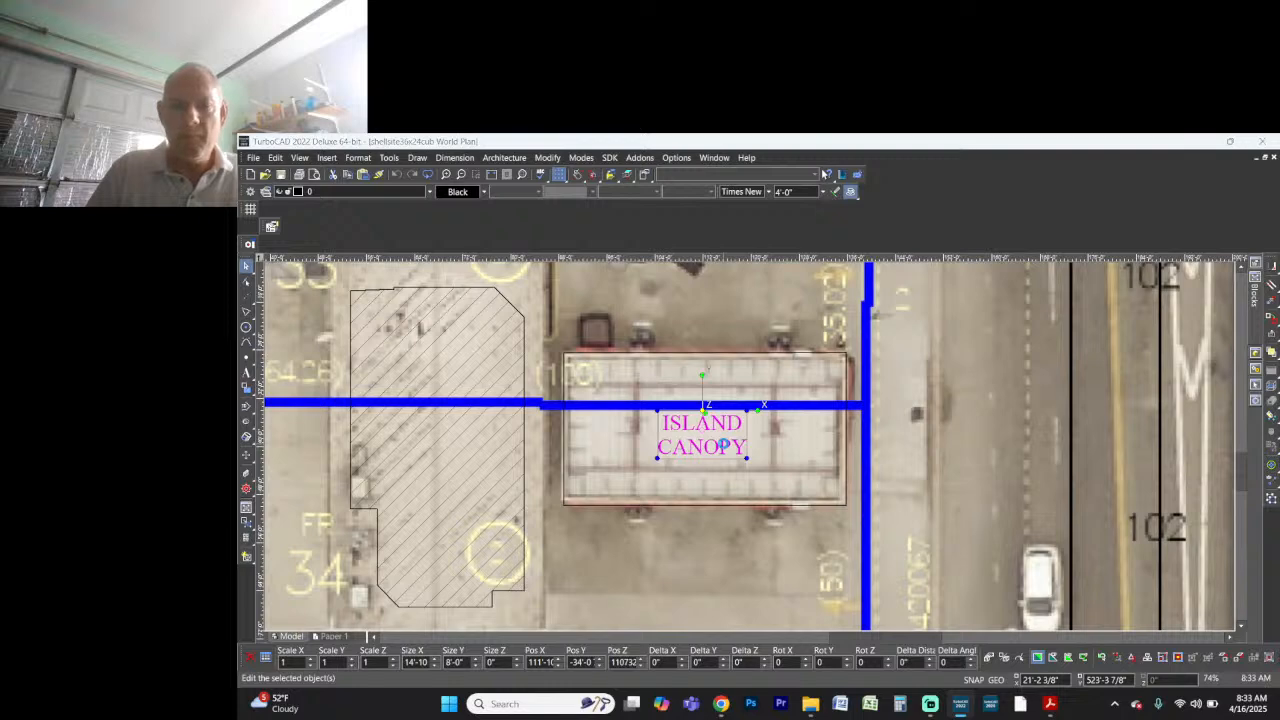
{"action": "double_click", "coordinate": [714, 280]}
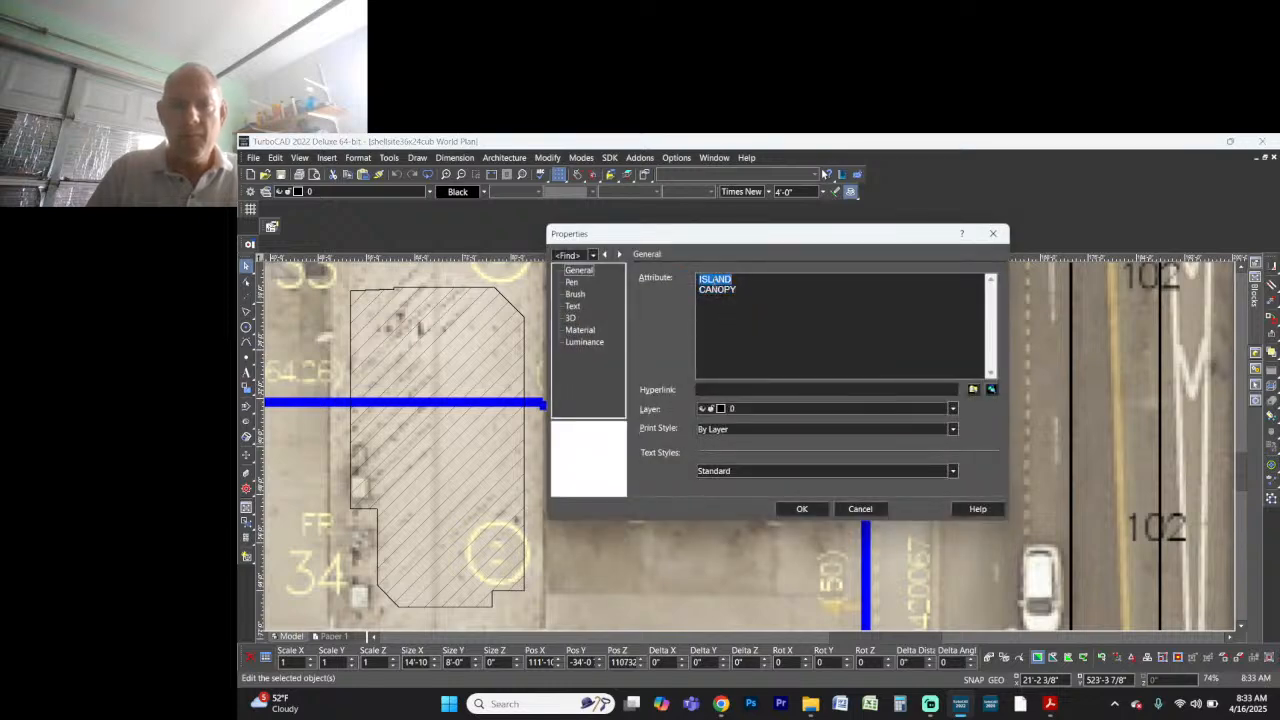
{"action": "type", "text": "GAS P"}
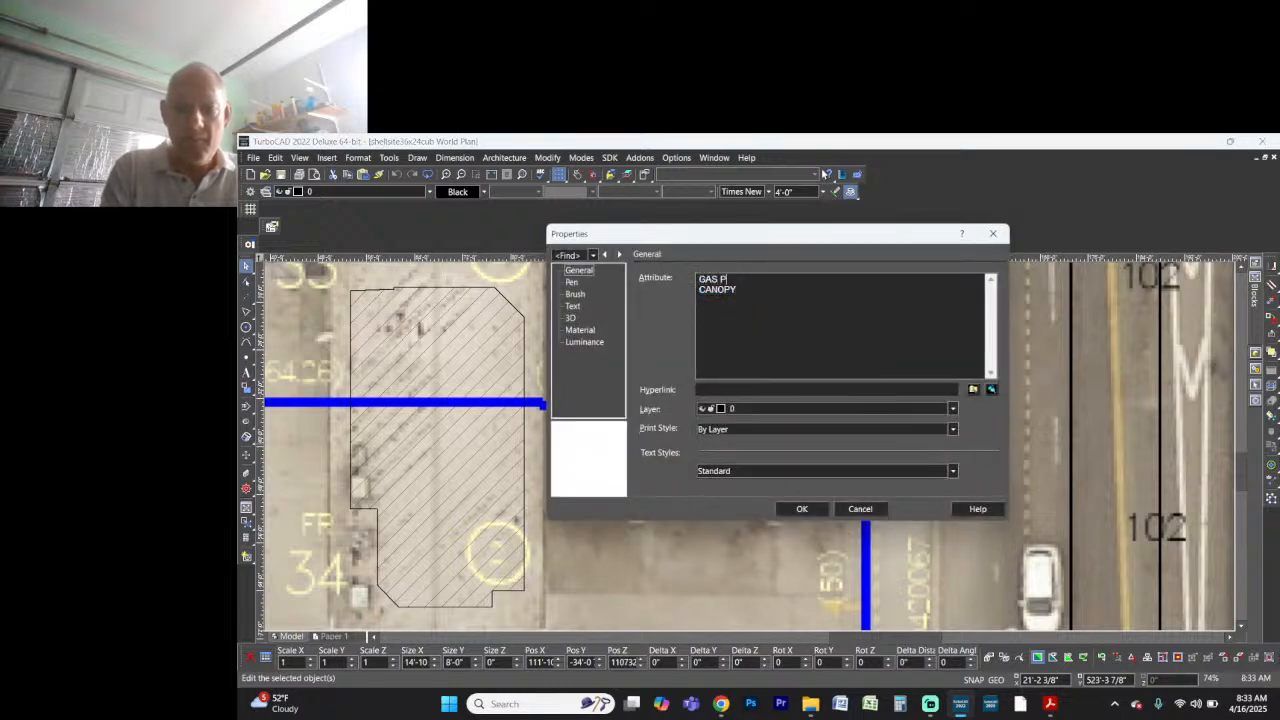
{"action": "type", "text": "U"}
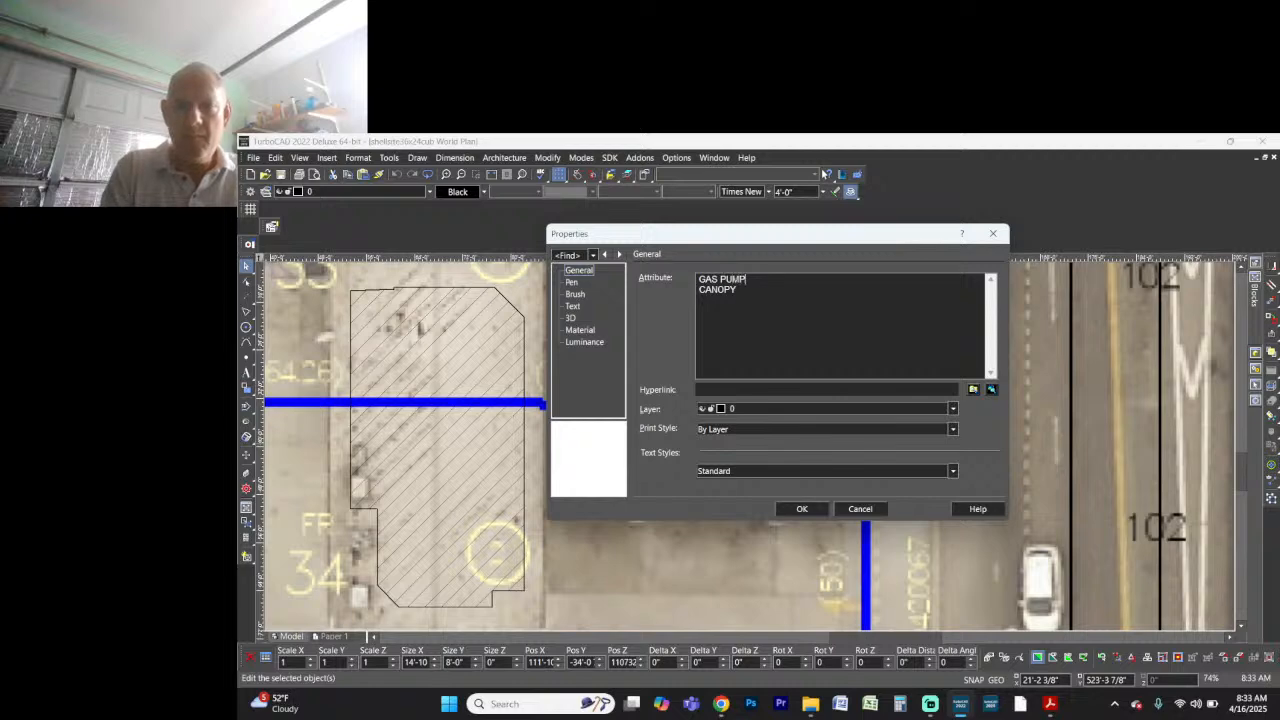
{"action": "type", "text": "MP"}
{"action": "left_click", "coordinate": [804, 509]}
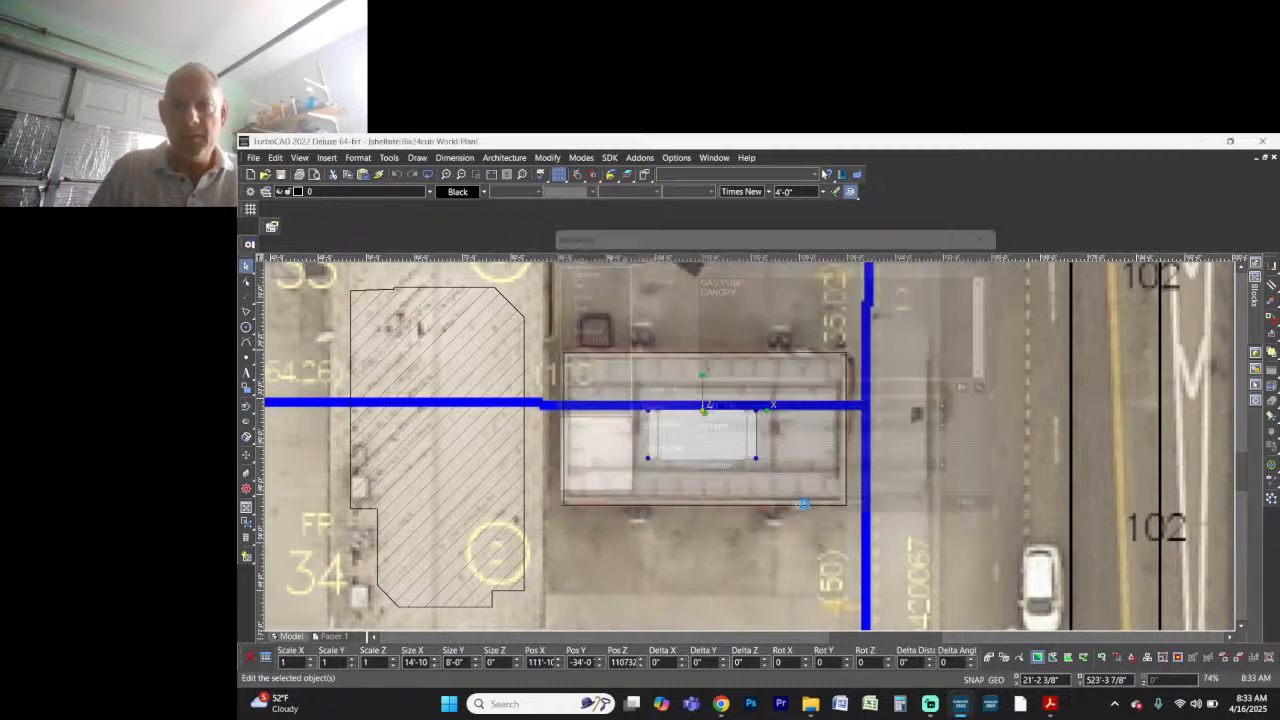
Step: Label the L-shaped building beside the alley "VACANT RETAIL SPACE" on three lines in 4 ft high text
{"action": "scroll", "coordinate": [750, 451], "scroll_direction": "down", "scroll_amount": 2}
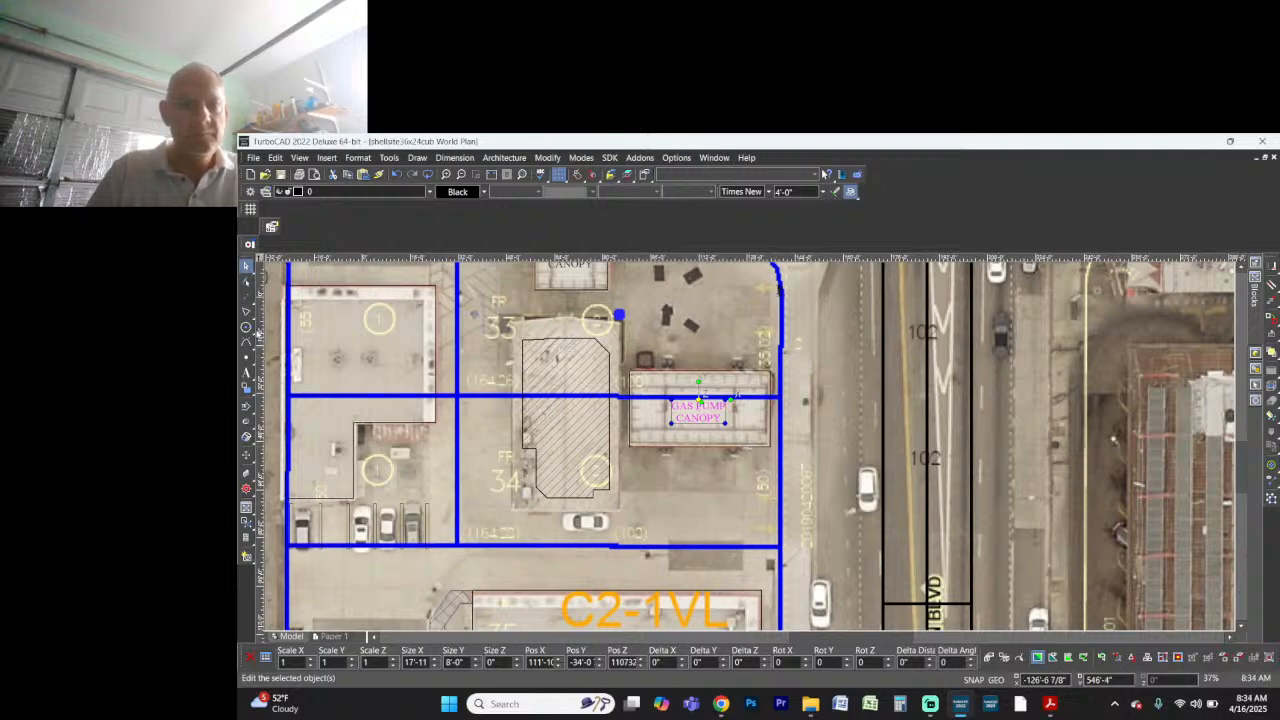
{"action": "left_click", "coordinate": [247, 372]}
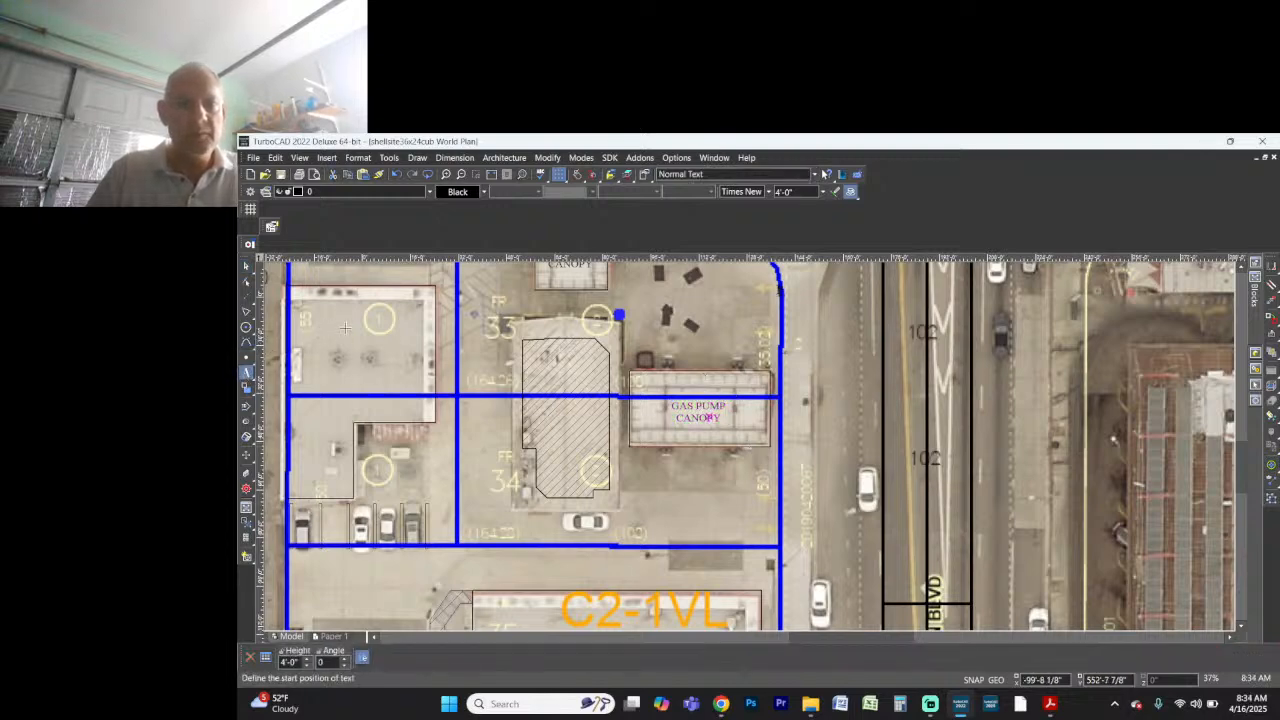
{"action": "left_click", "coordinate": [347, 328]}
{"action": "type", "text": "VACA"}
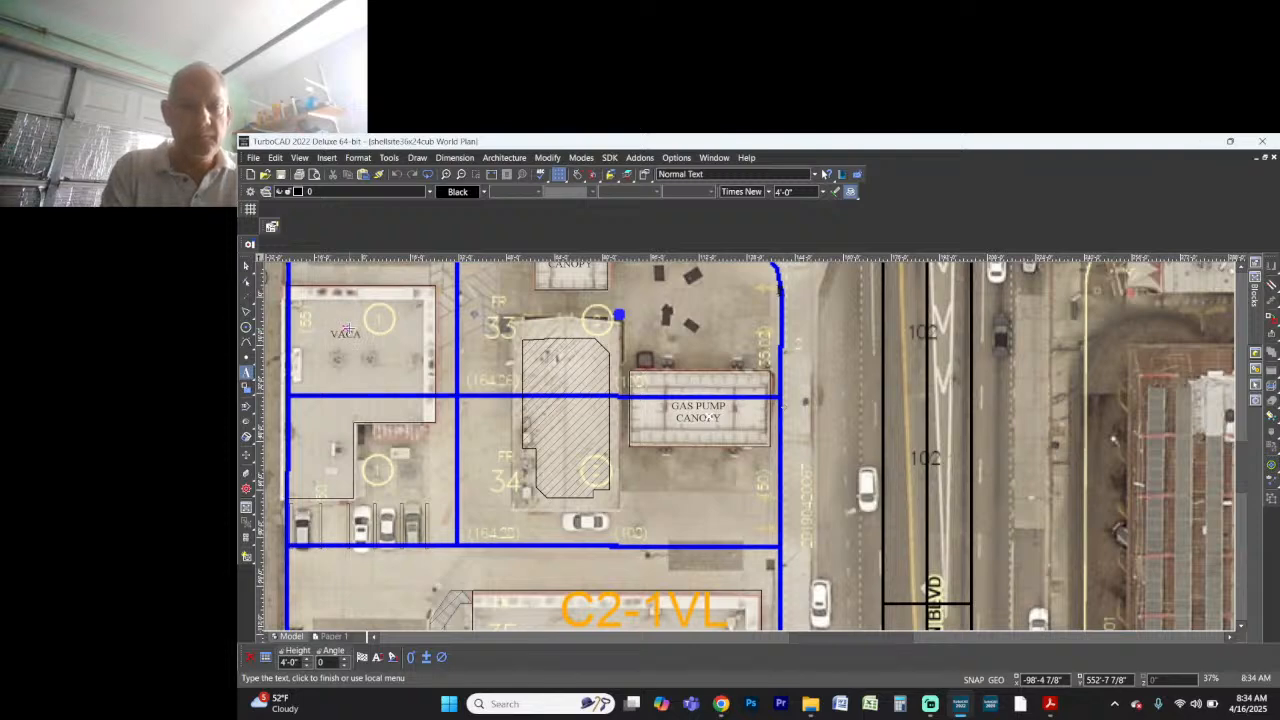
{"action": "type", "text": "NT "}
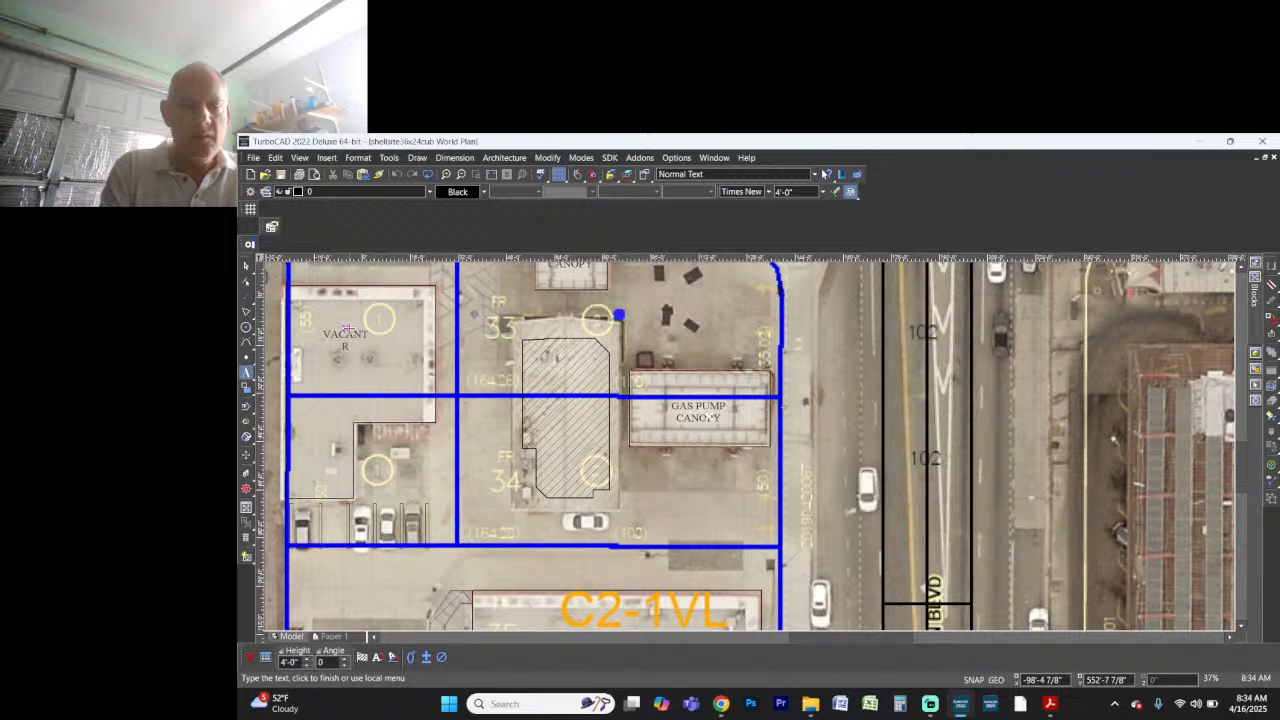
{"action": "type", "text": "RETAIL"}
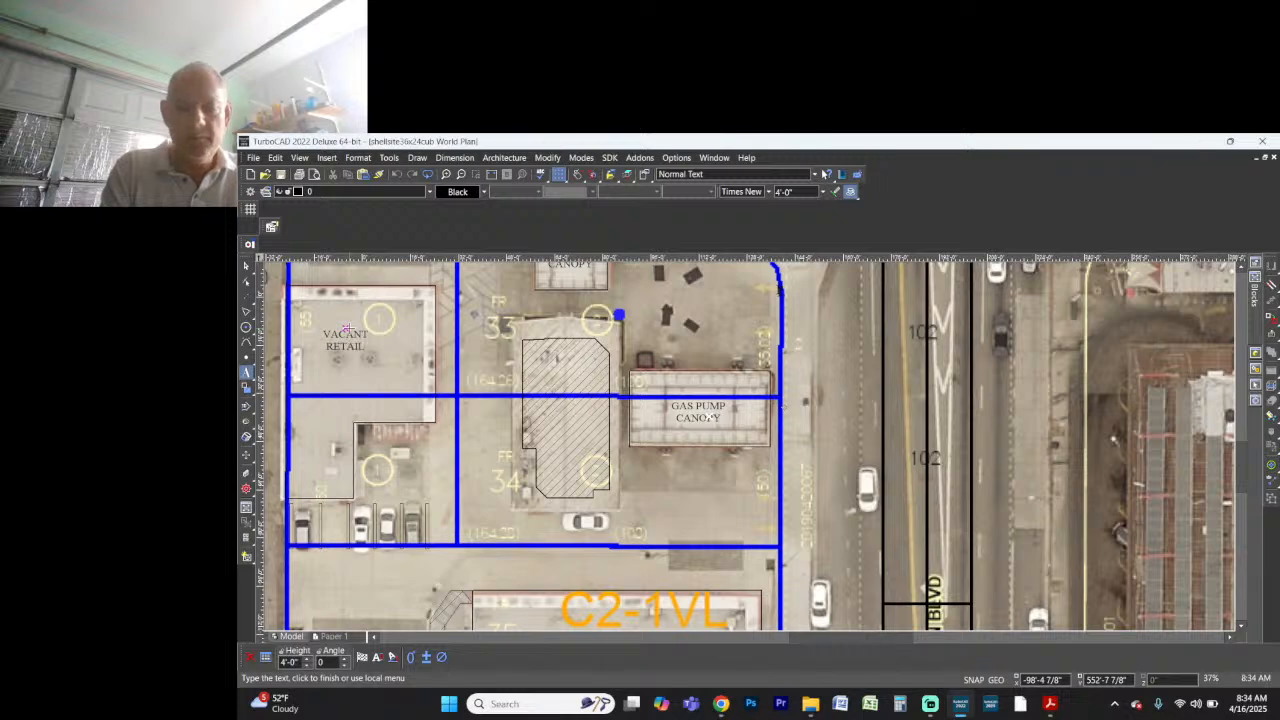
{"action": "key", "text": "Return"}
{"action": "type", "text": "SPACE"}
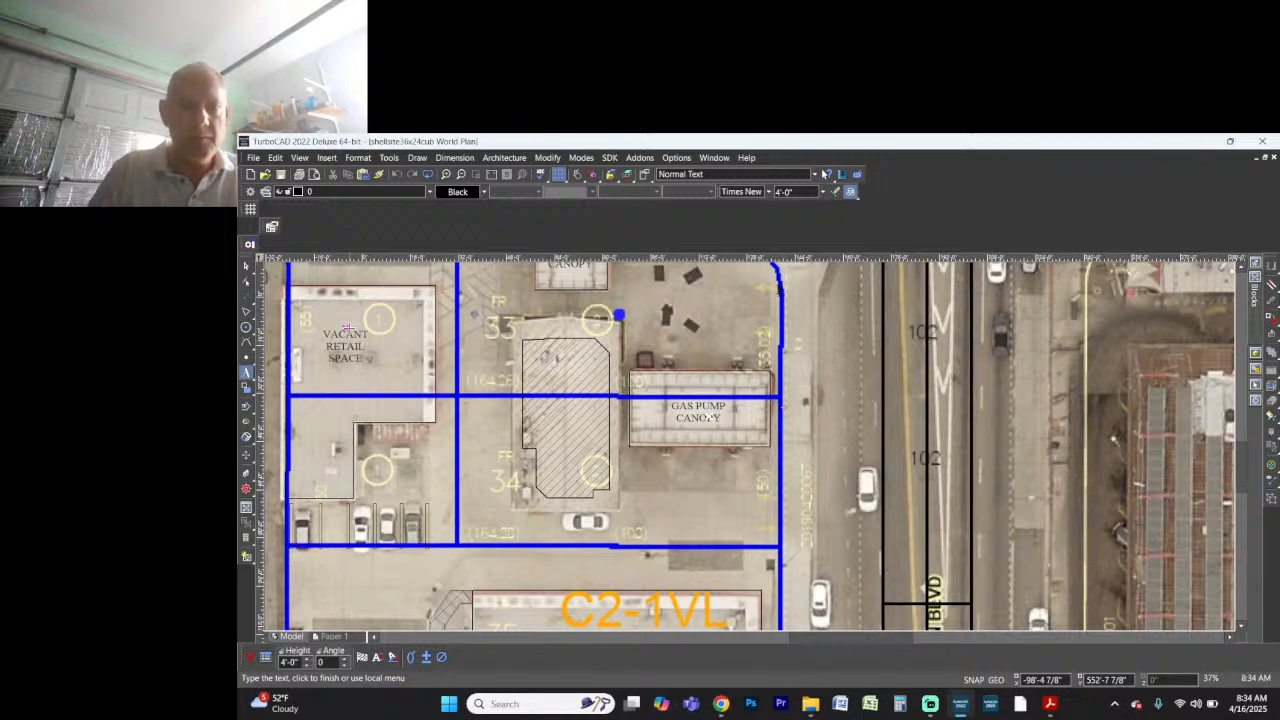
{"action": "left_click", "coordinate": [709, 417]}
Step: Label the hatched building "T.I. CONVENIENCE MART" on three lines in 4 ft high text
{"action": "scroll", "coordinate": [878, 568], "scroll_direction": "down", "scroll_amount": 2}
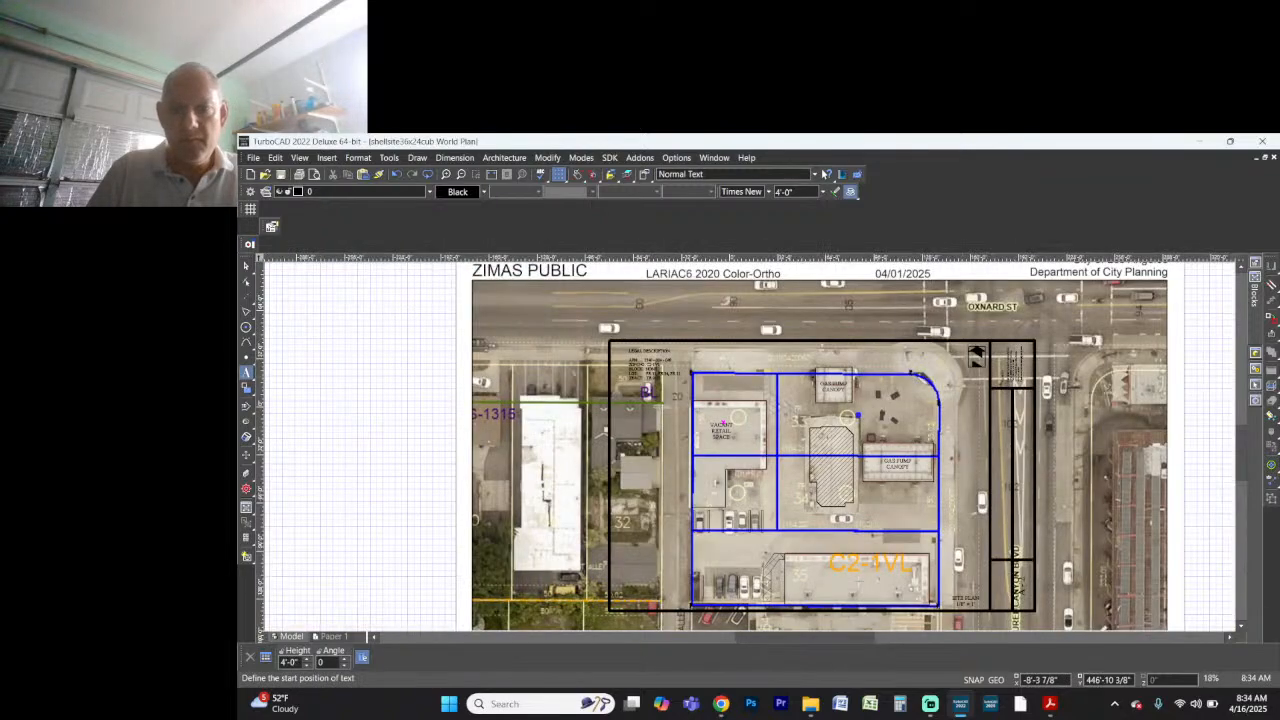
{"action": "scroll", "coordinate": [749, 444], "scroll_direction": "up", "scroll_amount": 2}
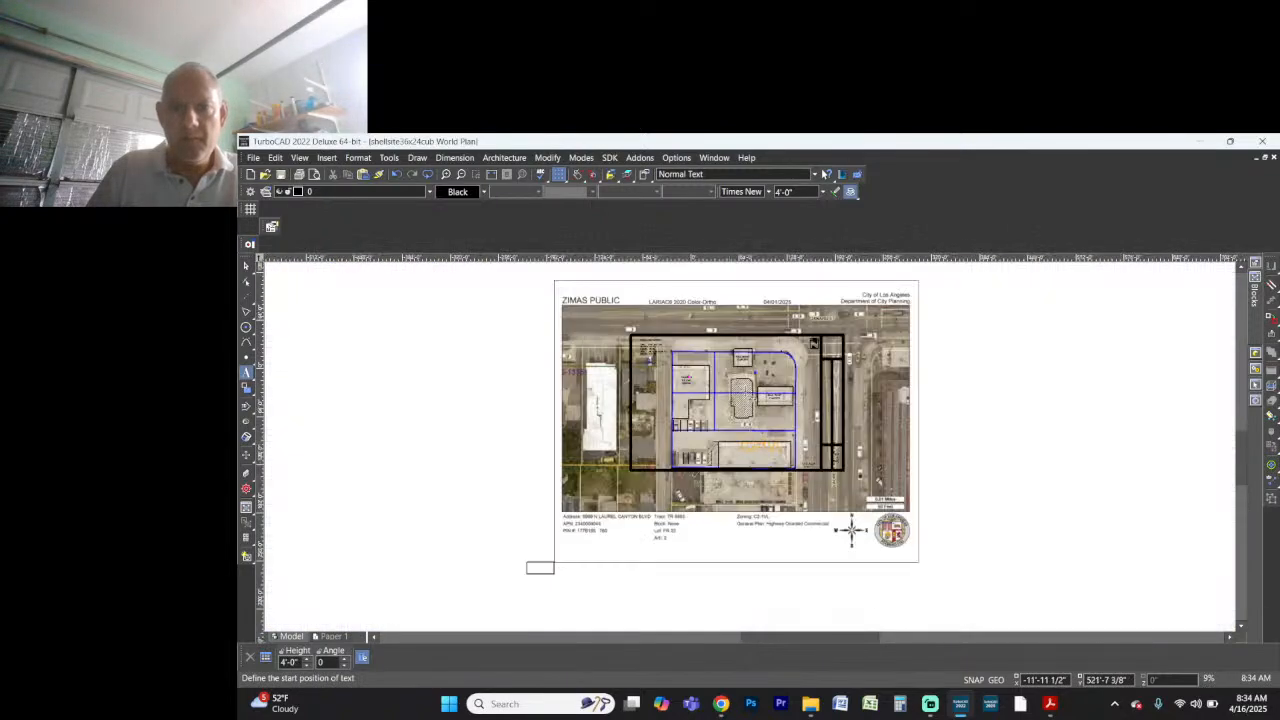
{"action": "middle_click_drag", "start_coordinate": [749, 395], "coordinate": [751, 450]}
{"action": "scroll", "coordinate": [750, 449], "scroll_direction": "up", "scroll_amount": 2}
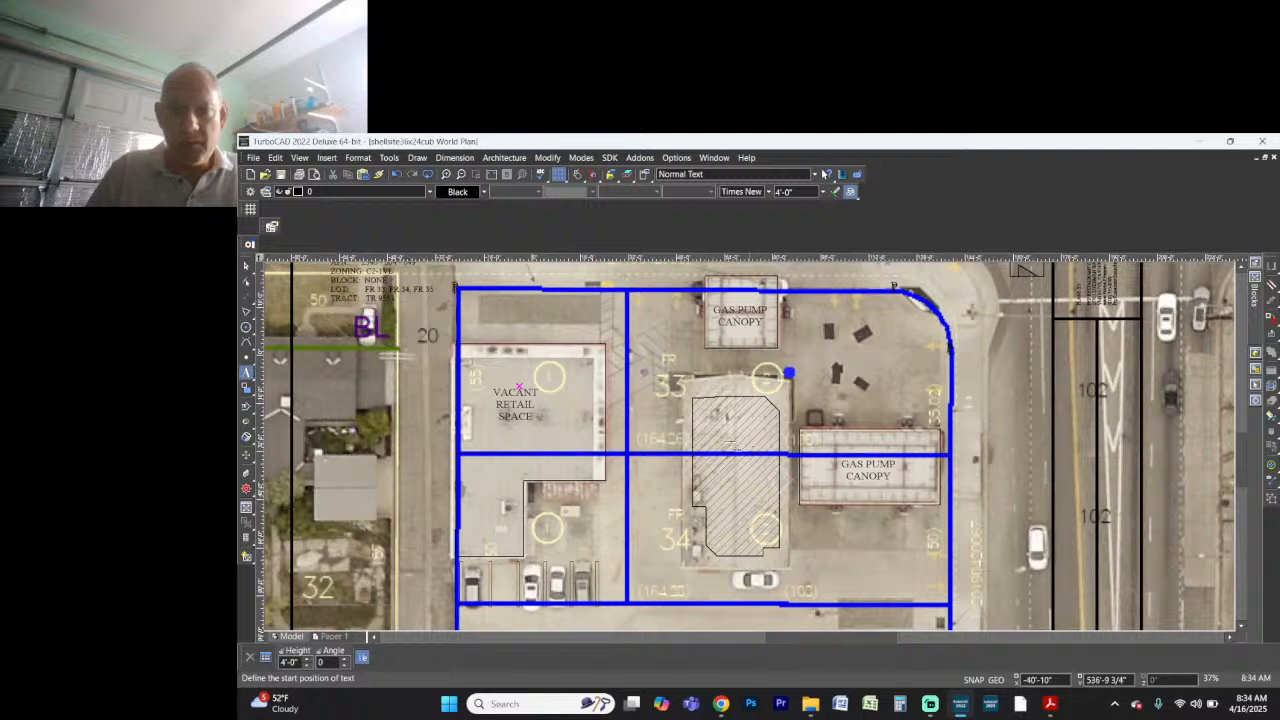
{"action": "left_click", "coordinate": [730, 440]}
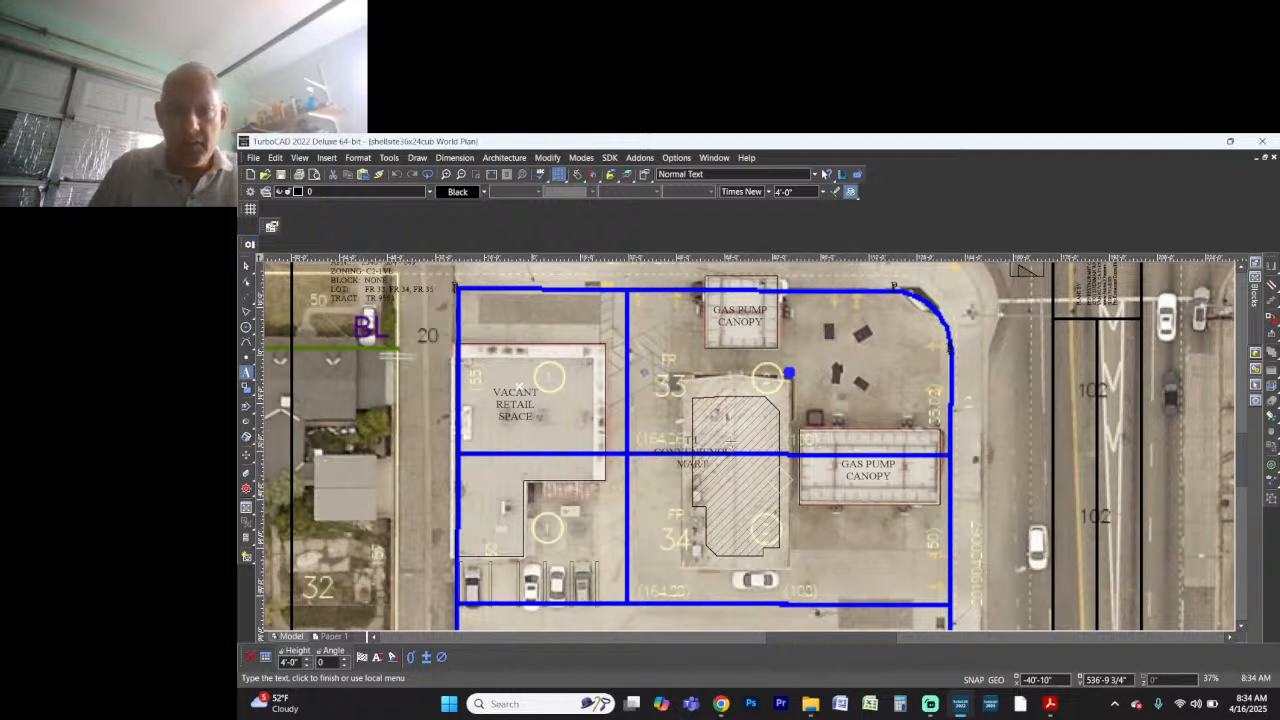
Step: Move the "T.I. CONVENIENCE MART" label so that it sits inside the hatched building outline
{"action": "scroll", "coordinate": [735, 442], "scroll_direction": "up", "scroll_amount": 2}
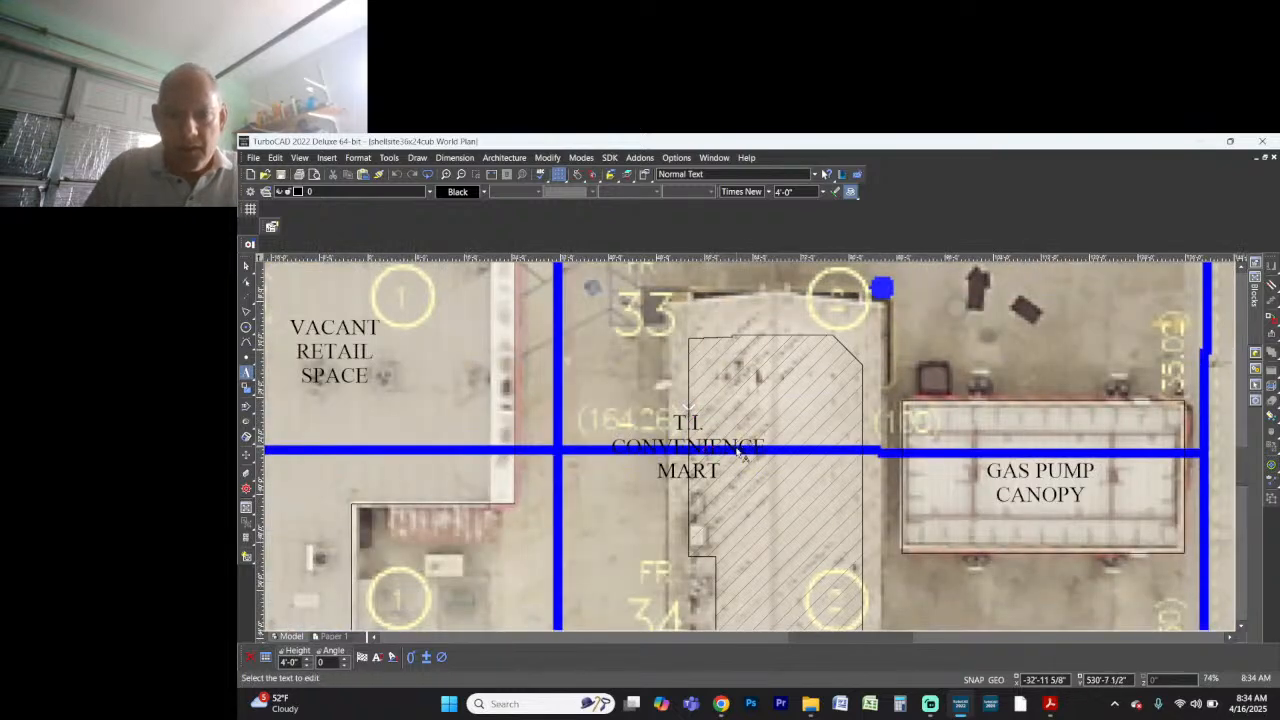
{"action": "right_click", "coordinate": [743, 450]}
{"action": "left_click", "coordinate": [773, 498]}
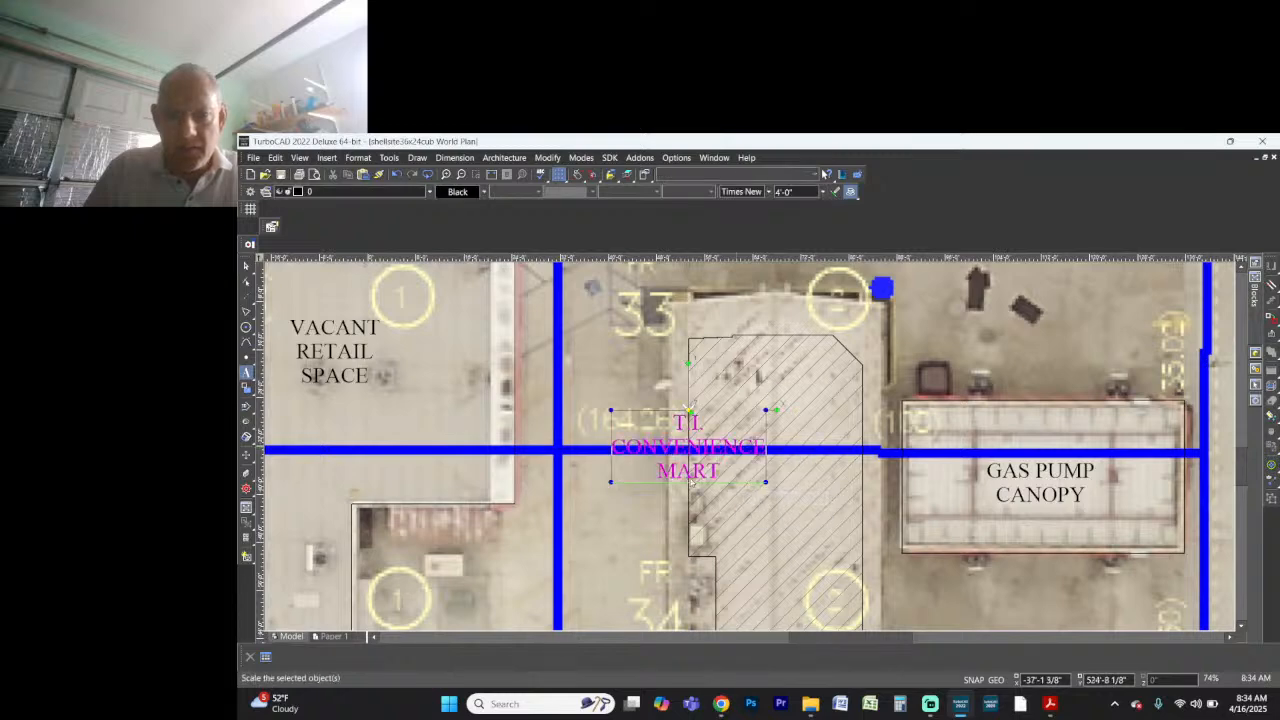
{"action": "left_click_drag", "start_coordinate": [735, 466], "coordinate": [774, 515]}
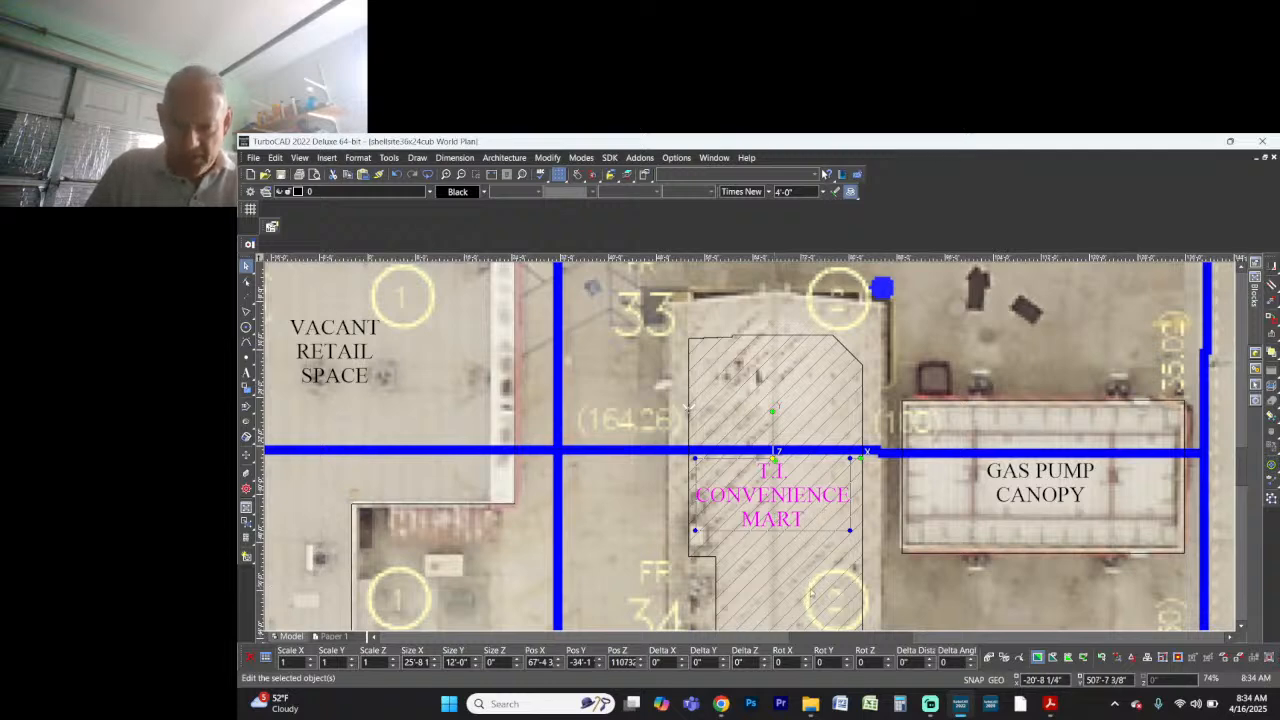
Step: Switch to File Explorer, look for files starting with "she" in Documents' Soda PDF Files folder, and return to TurboCAD
{"action": "mouse_move", "coordinate": [810, 704]}
{"action": "left_click", "coordinate": [780, 645]}
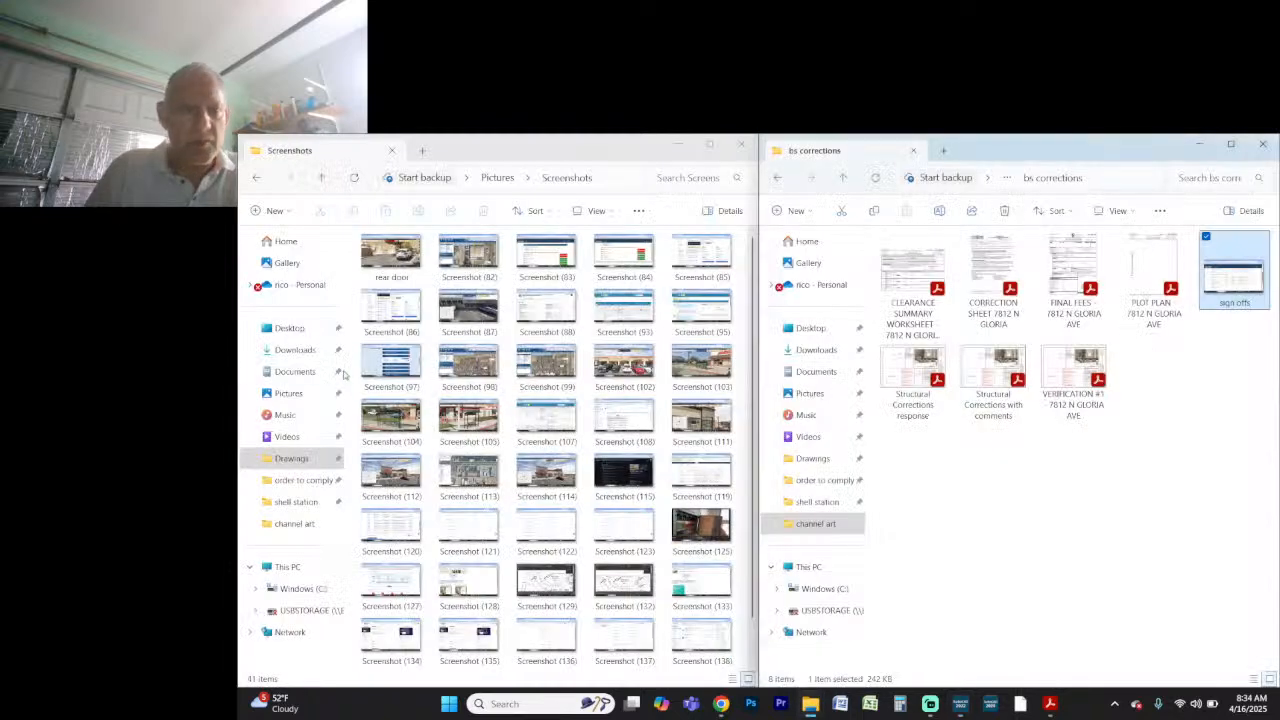
{"action": "left_click", "coordinate": [295, 371]}
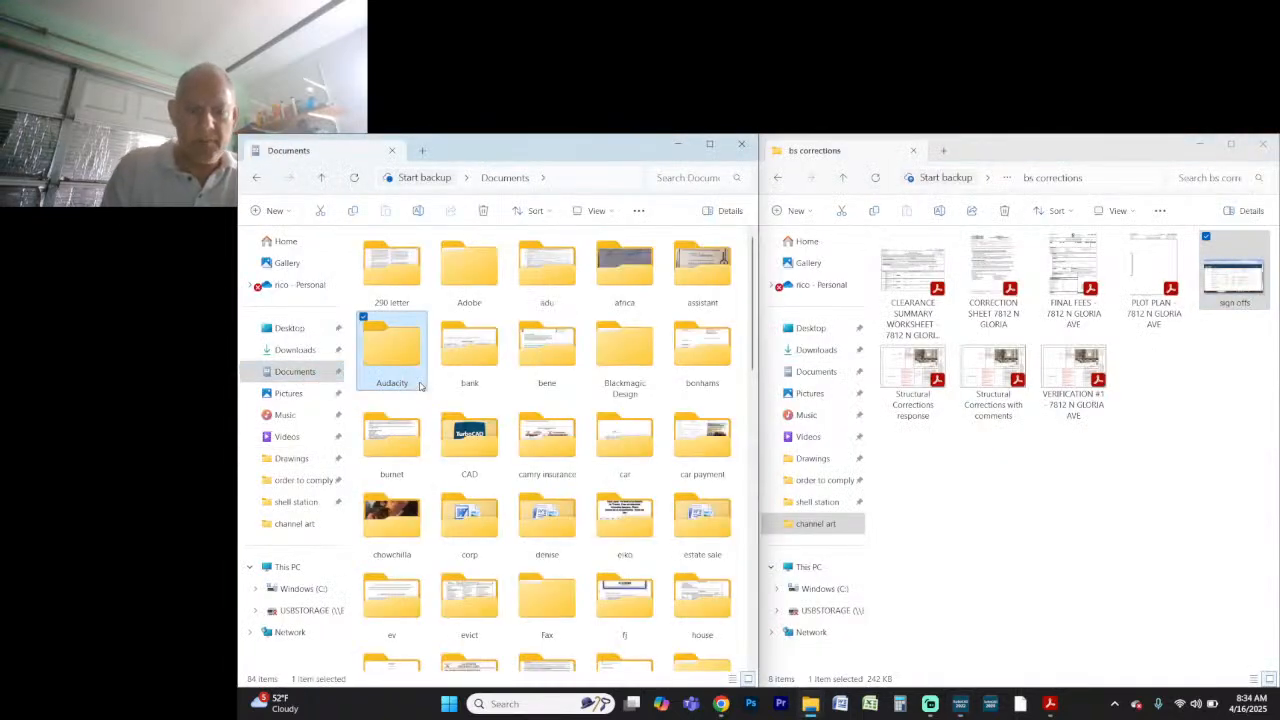
{"action": "type", "text": "so"}
{"action": "key", "text": "Return"}
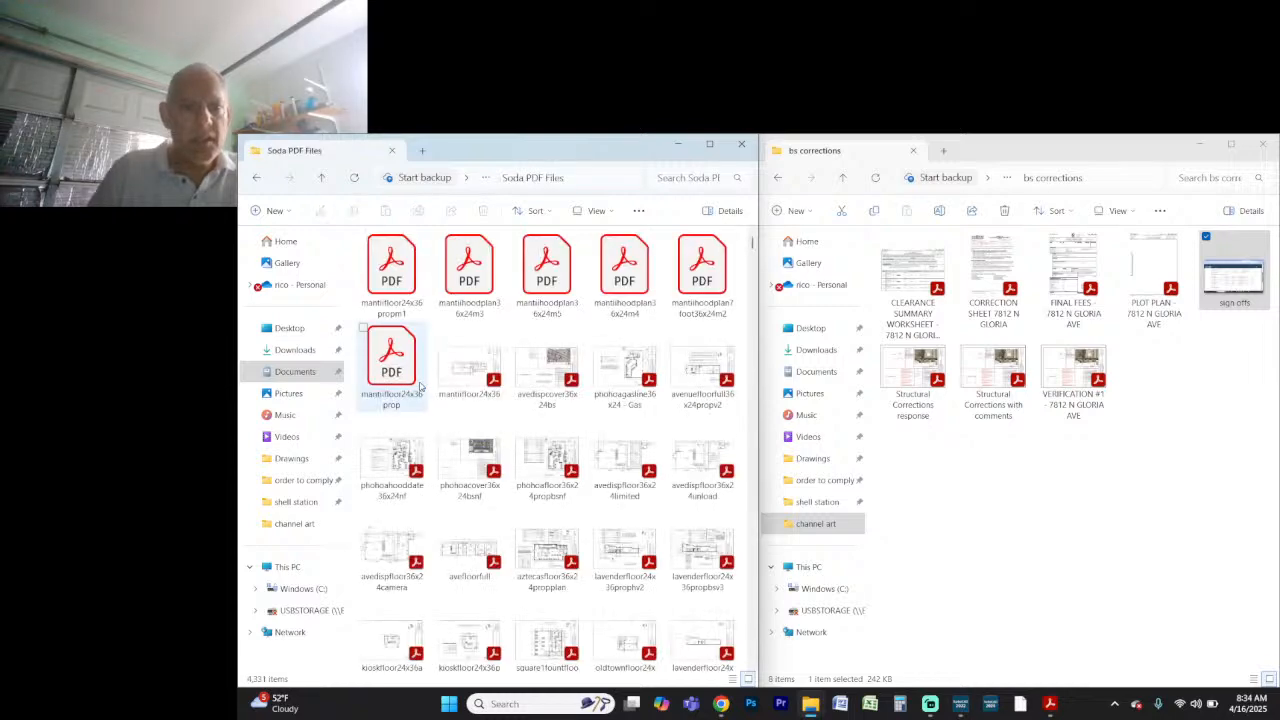
{"action": "left_click", "coordinate": [391, 277]}
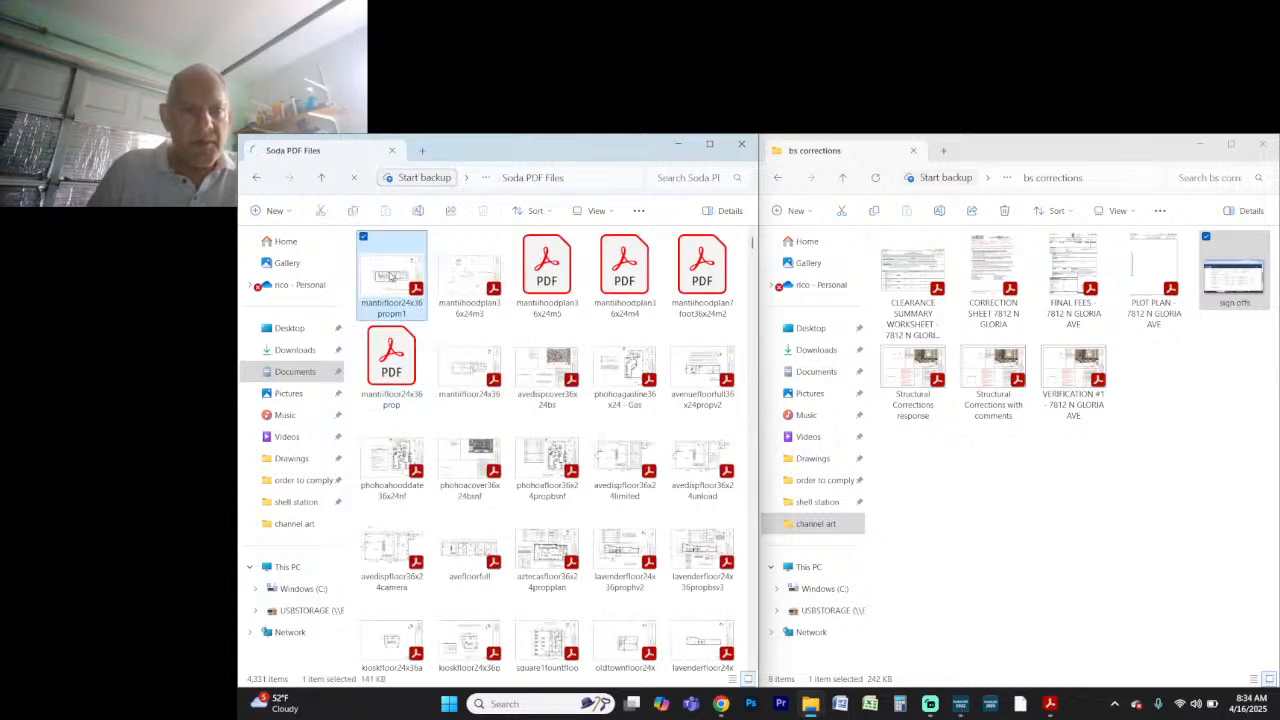
{"action": "type", "text": "she"}
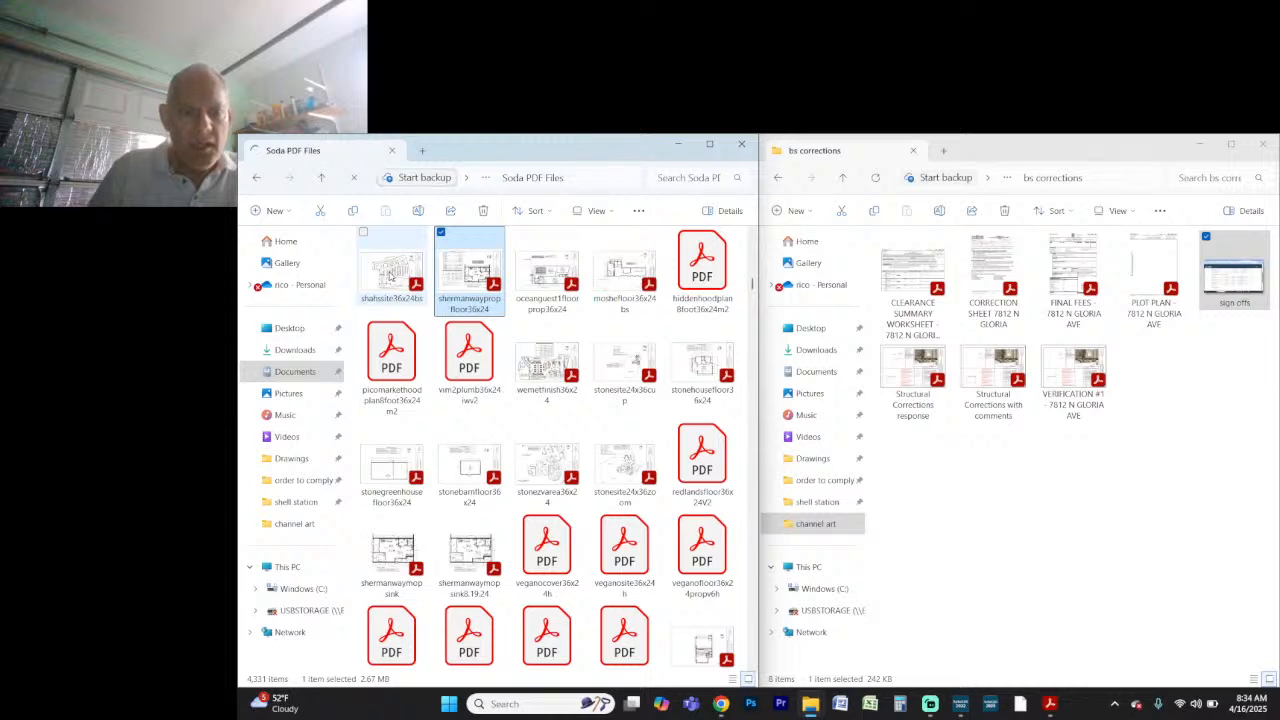
{"action": "type", "text": "sh"}
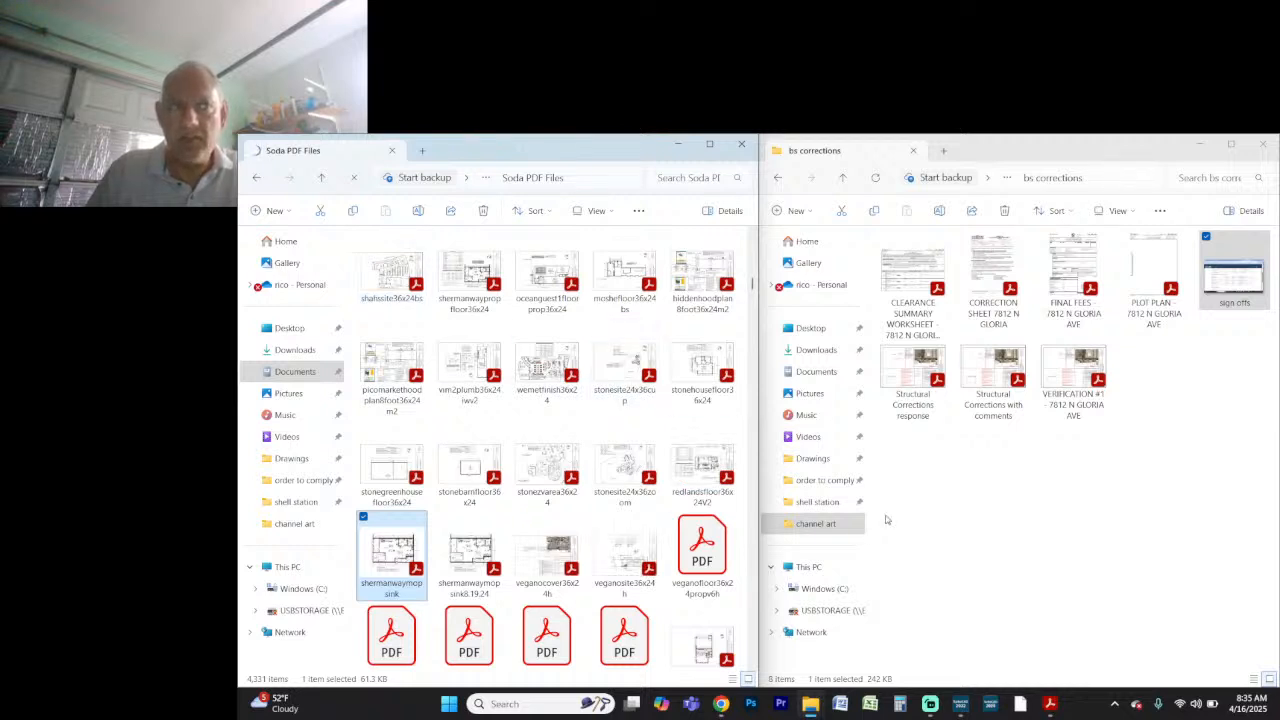
{"action": "key", "text": "alt+Tab"}
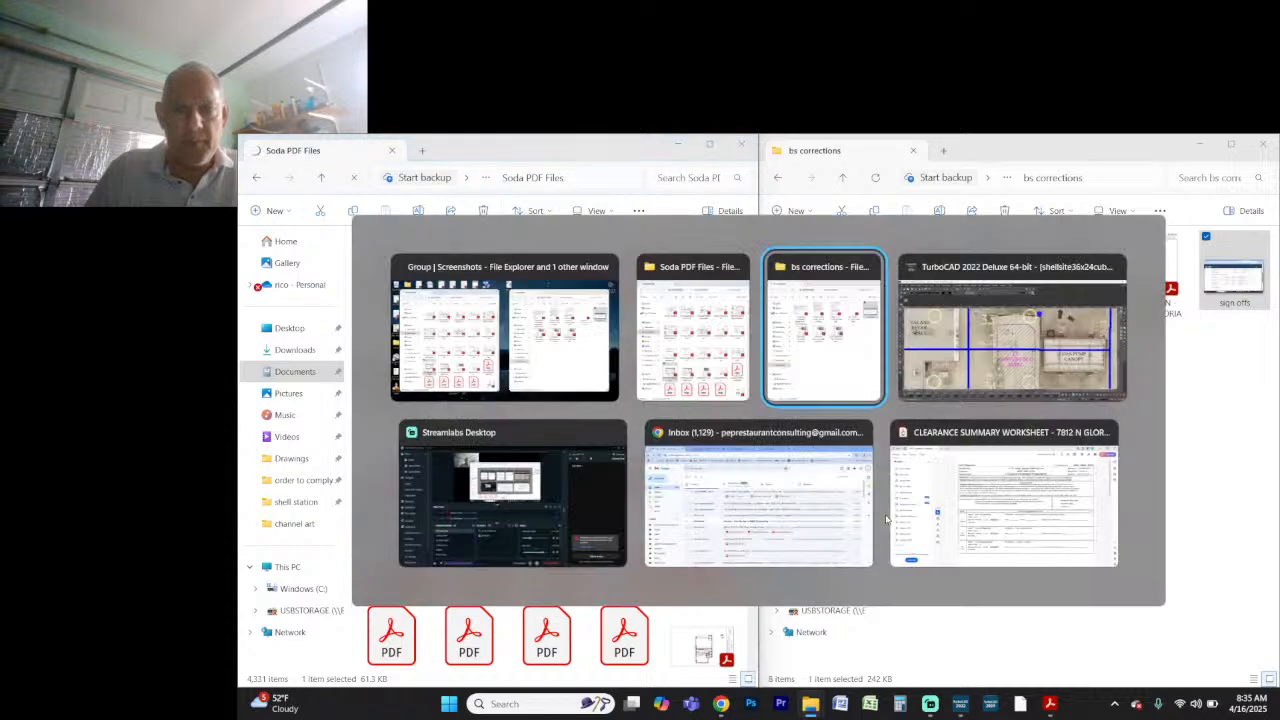
{"action": "key", "text": "alt+Tab"}
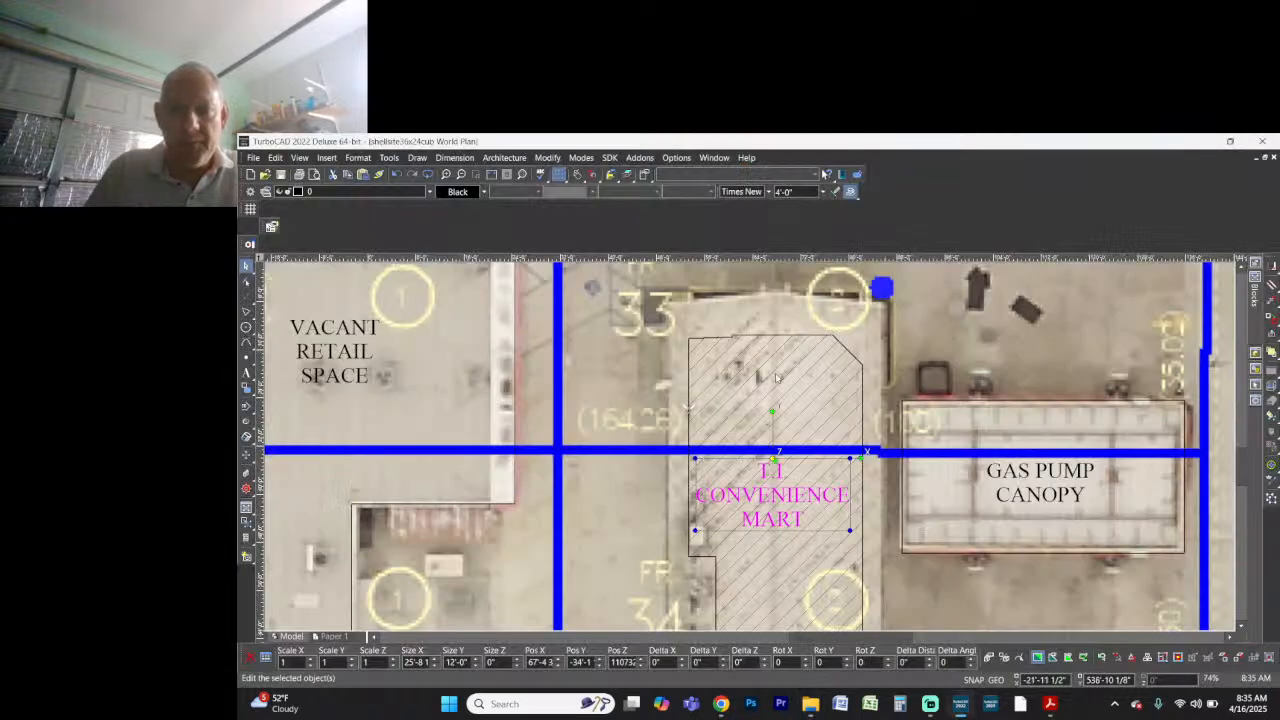
Step: Measure the area of the hatched convenience mart by tracing all corners of its outline
{"action": "left_click", "coordinate": [540, 175]}
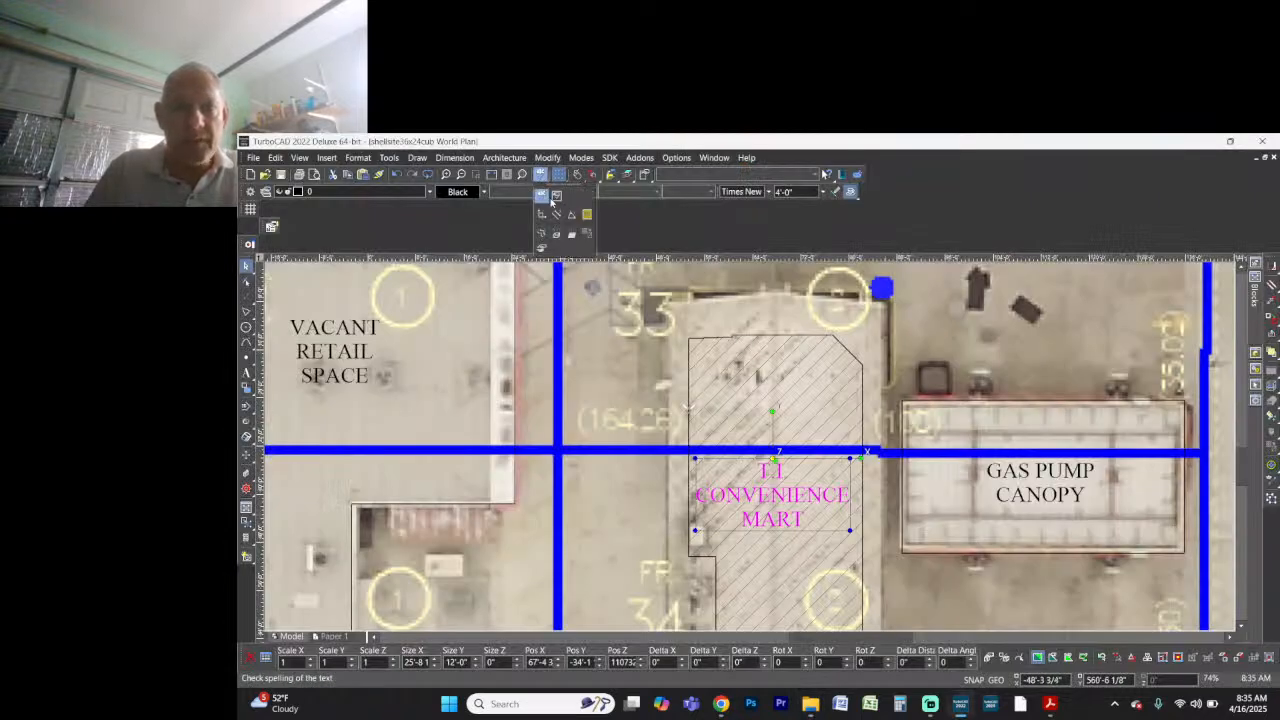
{"action": "left_click", "coordinate": [571, 214]}
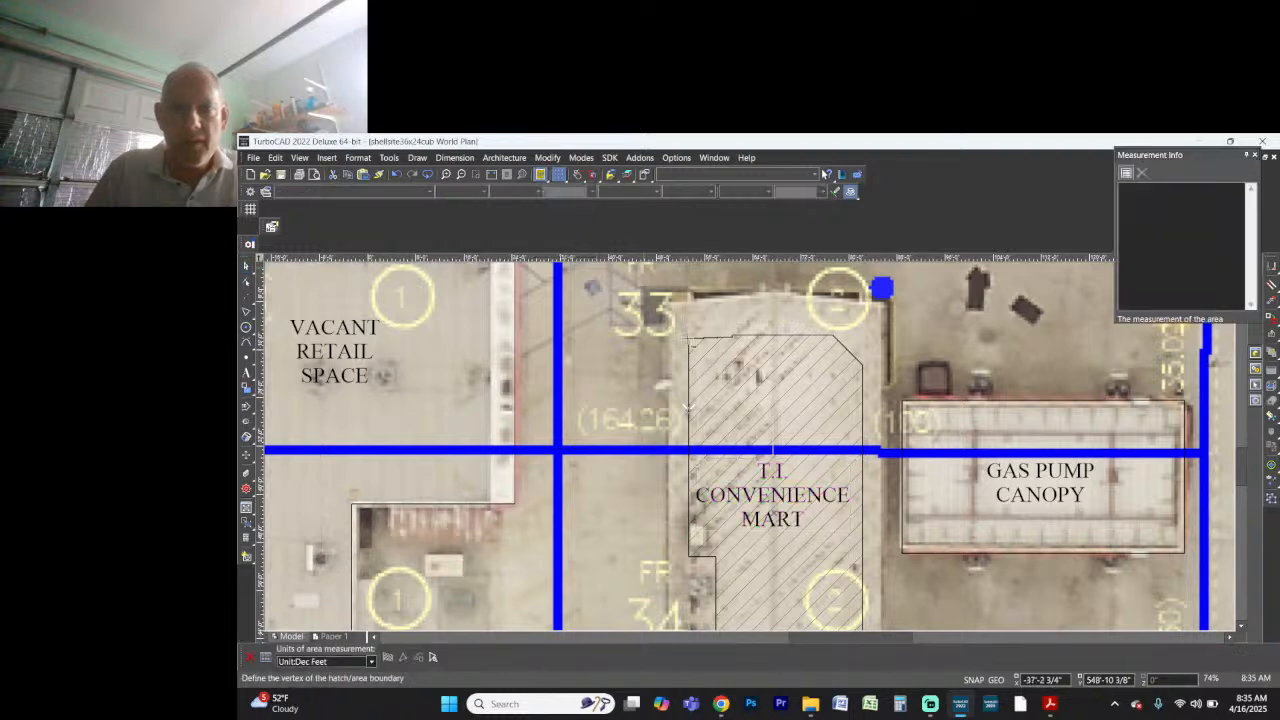
{"action": "left_click", "coordinate": [688, 338]}
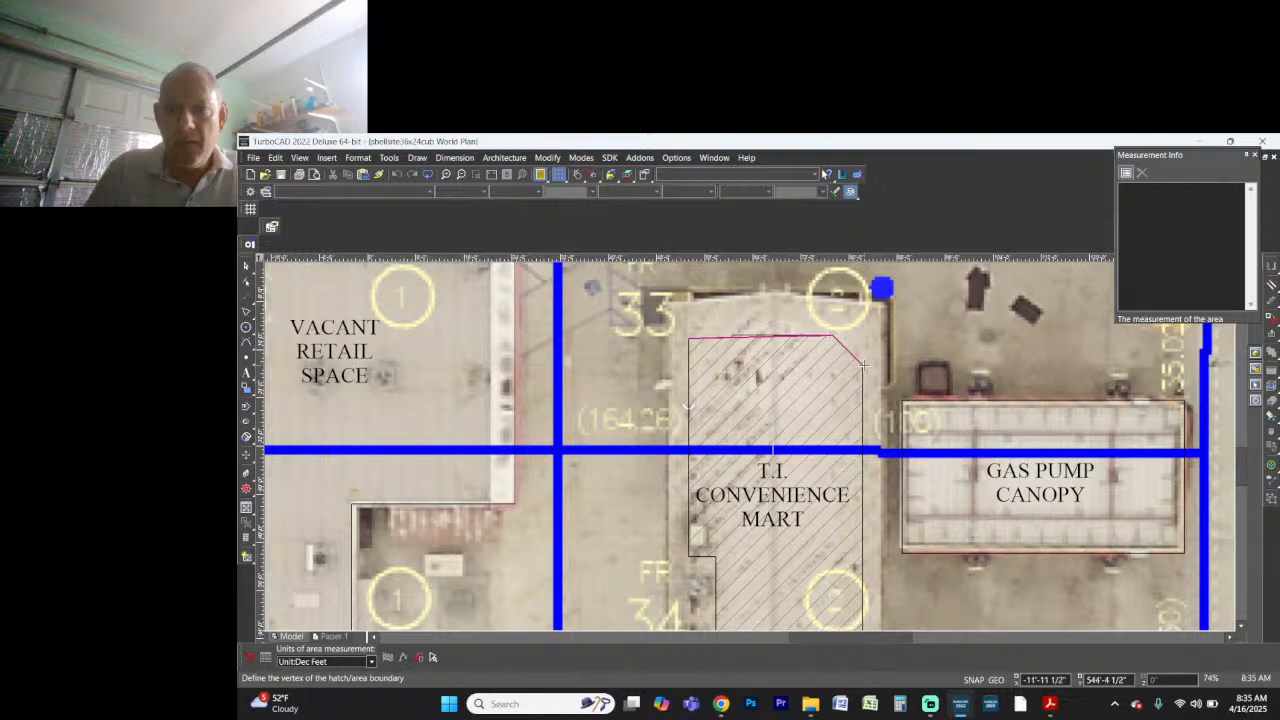
{"action": "scroll", "coordinate": [863, 366], "scroll_direction": "down", "scroll_amount": 3}
{"action": "scroll", "coordinate": [746, 447], "scroll_direction": "up", "scroll_amount": 3}
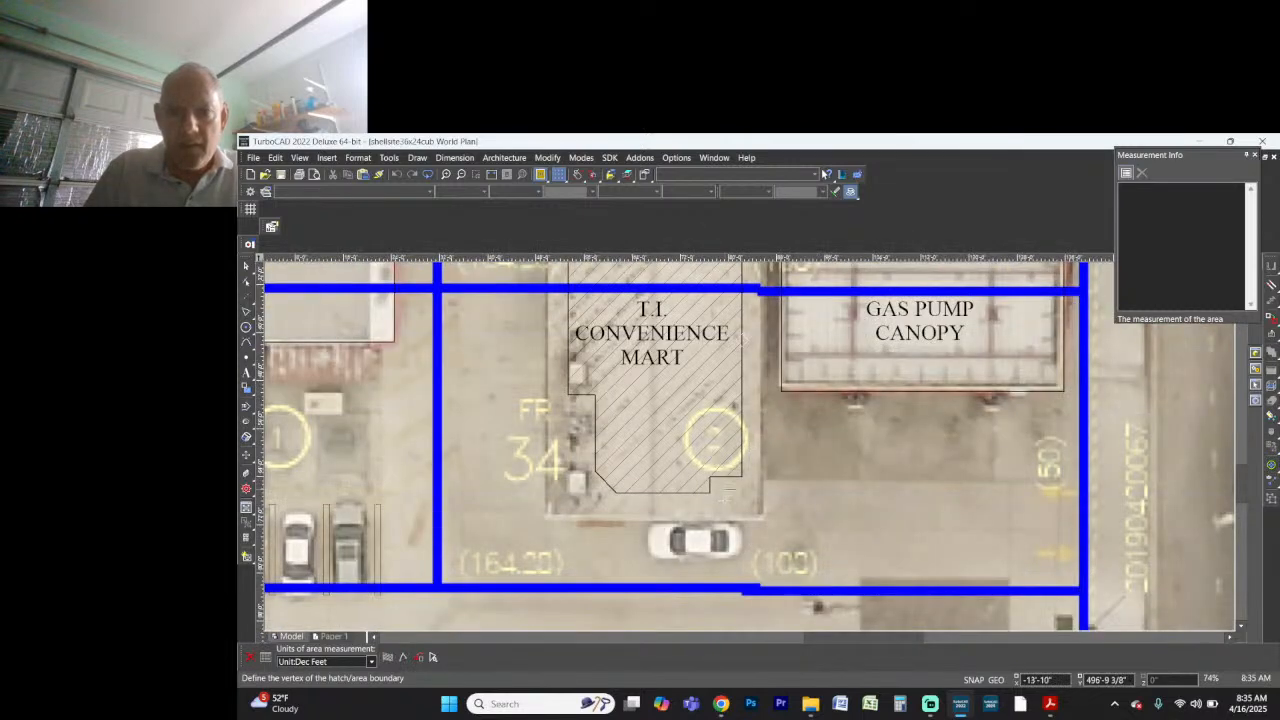
{"action": "left_click", "coordinate": [741, 477]}
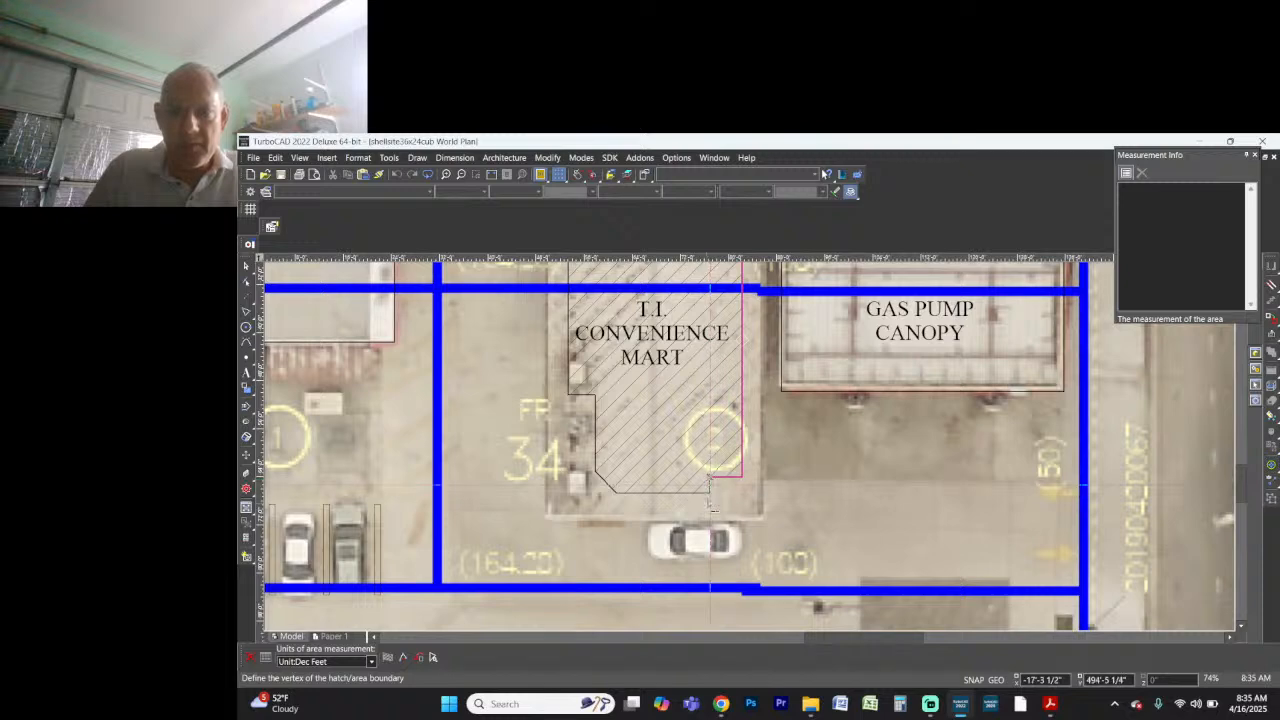
{"action": "left_click", "coordinate": [710, 490]}
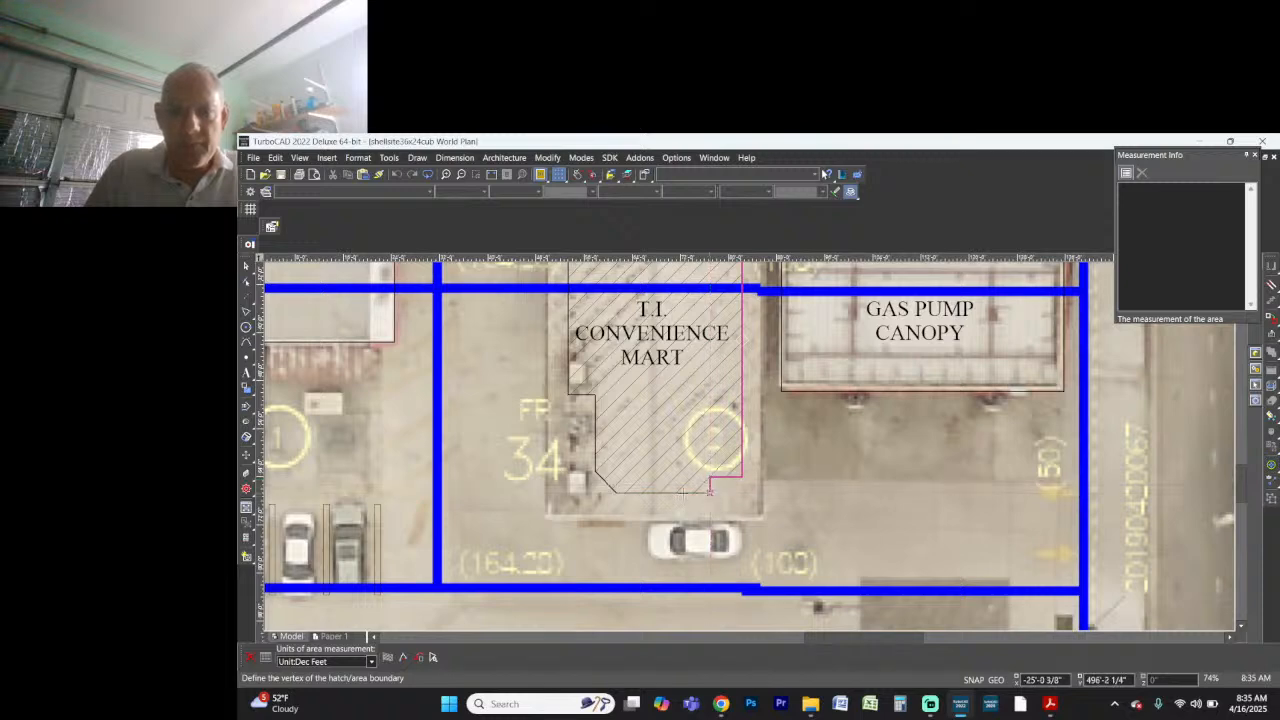
{"action": "left_click", "coordinate": [615, 491]}
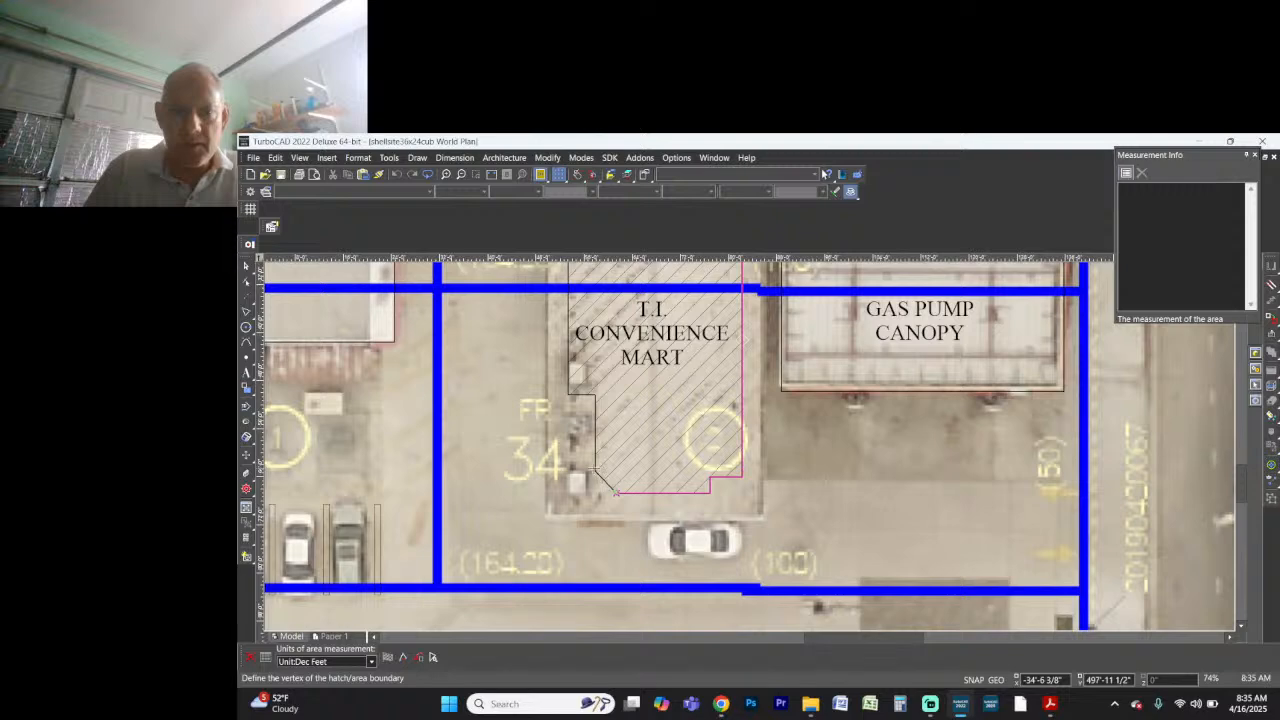
{"action": "left_click", "coordinate": [596, 472]}
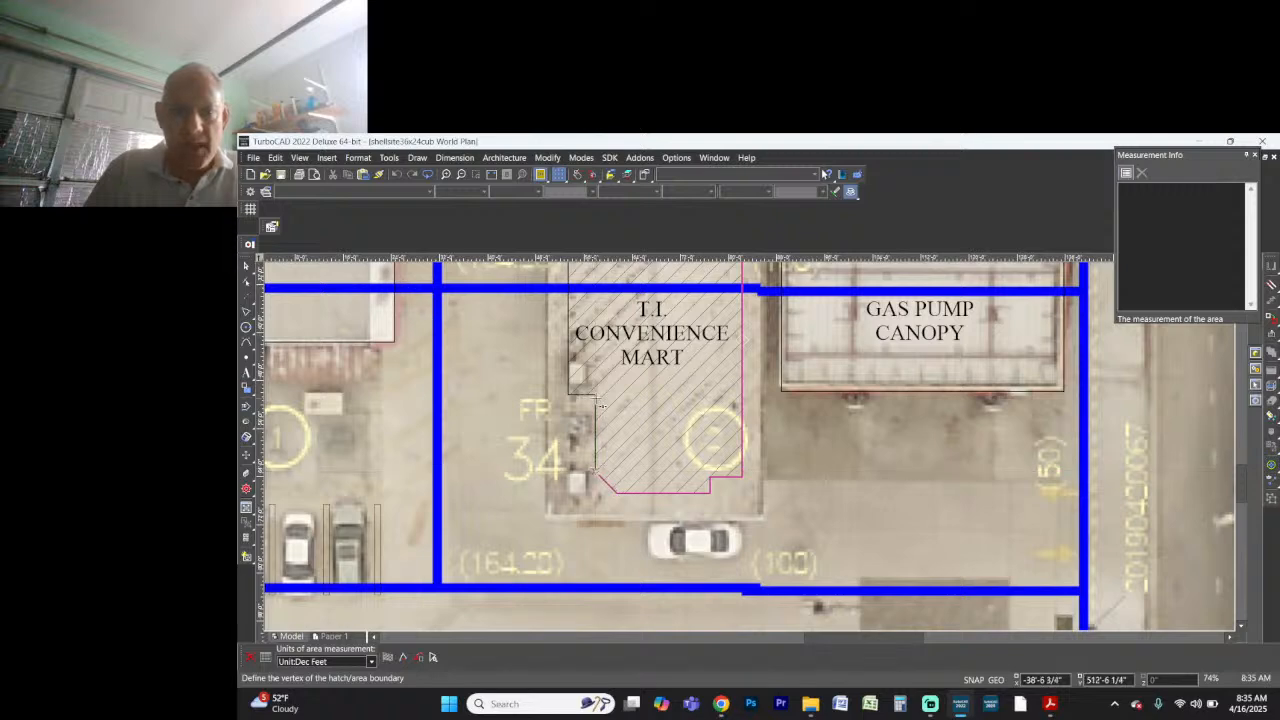
{"action": "left_click", "coordinate": [596, 397]}
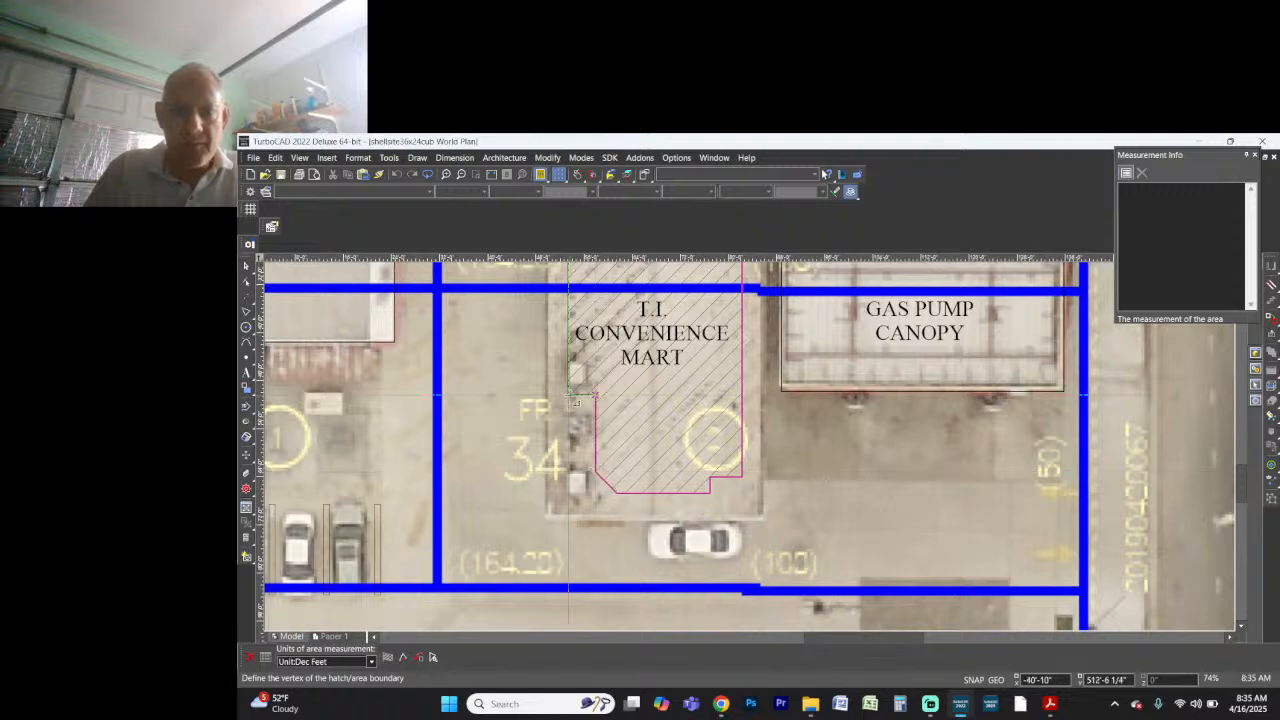
{"action": "scroll", "coordinate": [574, 396], "scroll_direction": "down", "scroll_amount": 2}
{"action": "scroll", "coordinate": [752, 388], "scroll_direction": "up", "scroll_amount": 2}
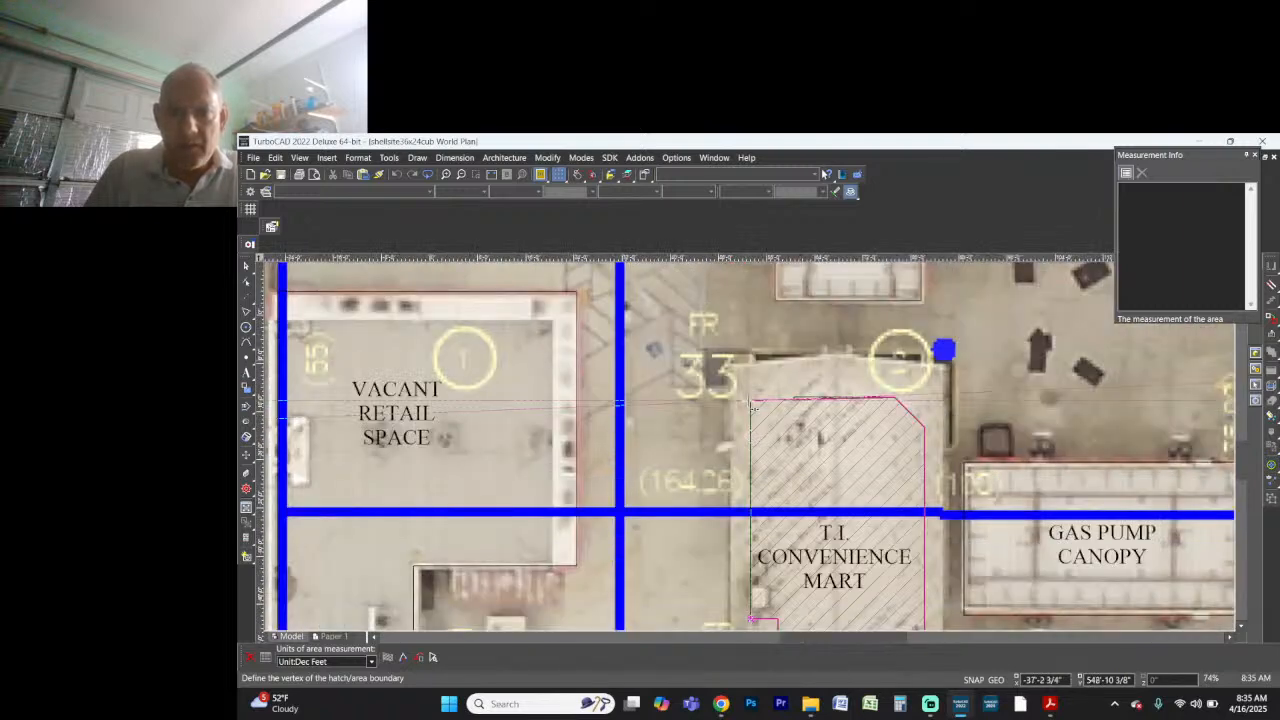
{"action": "left_click", "coordinate": [749, 403]}
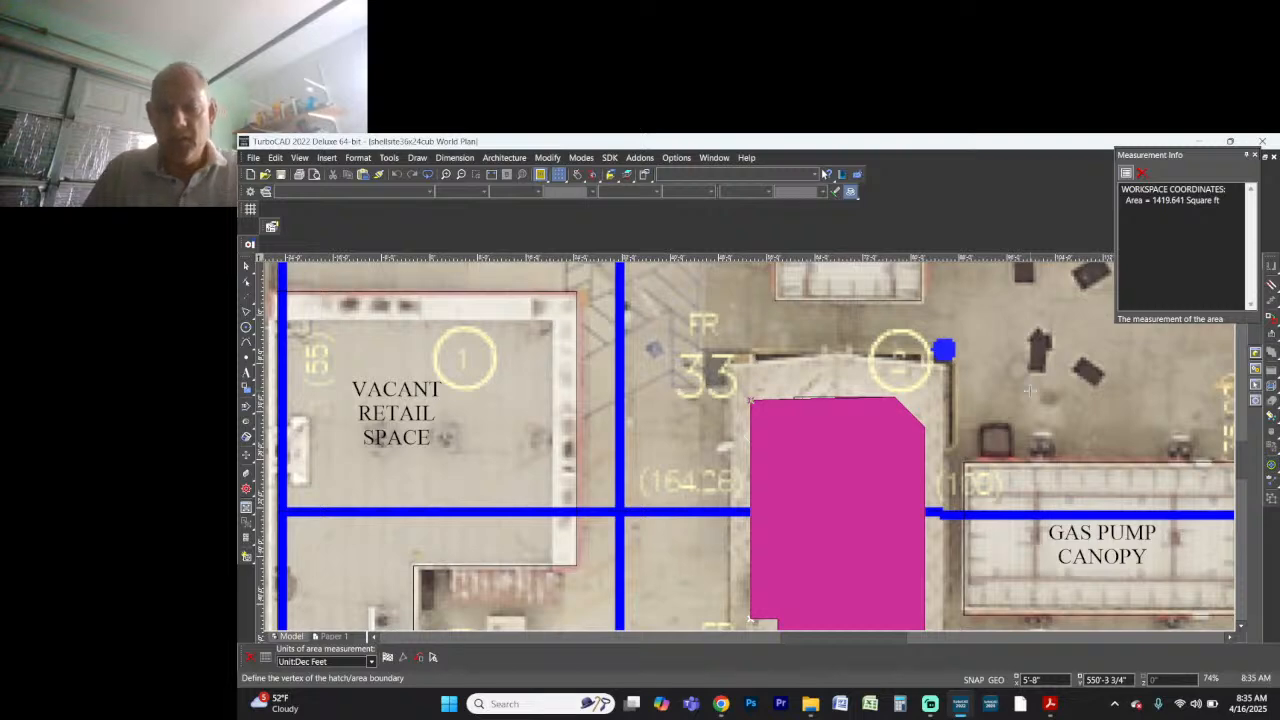
Step: Open the floor plan drawing shellfloor24x36cub from the Drawings folder
{"action": "key", "text": "ctrl+o"}
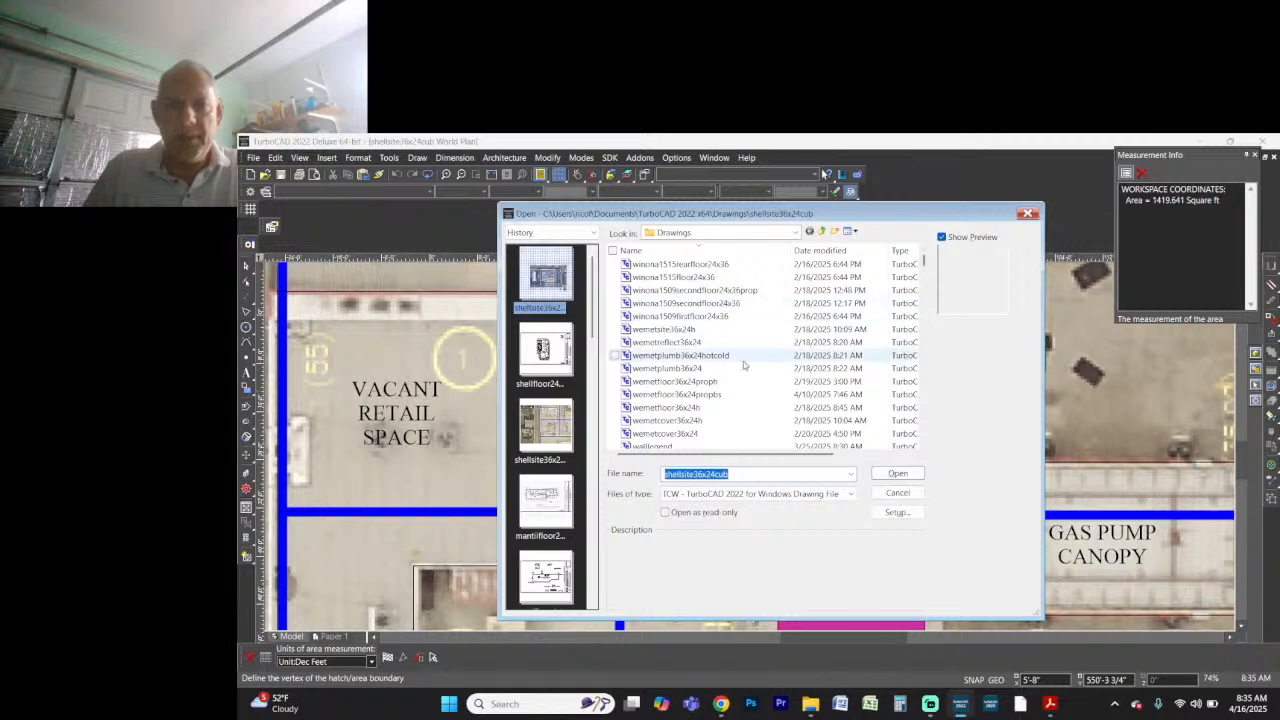
{"action": "left_click", "coordinate": [679, 370]}
{"action": "type", "text": "sh"}
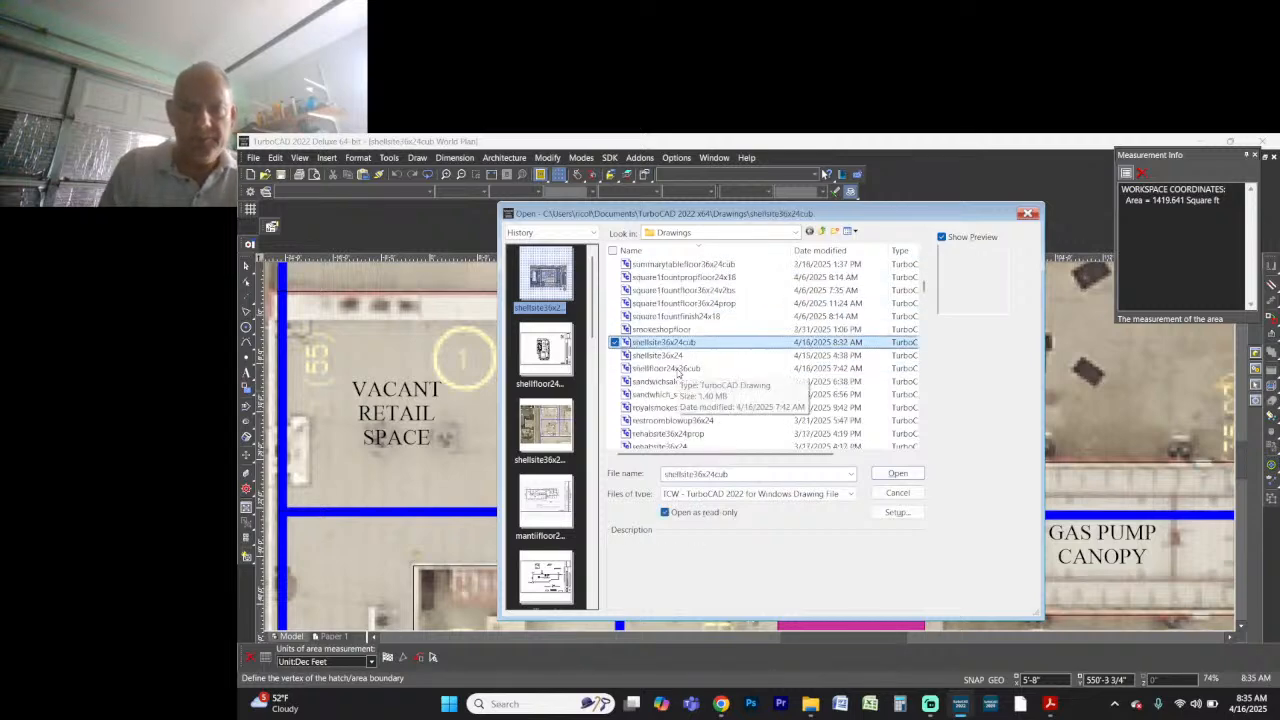
{"action": "key", "text": "Return"}
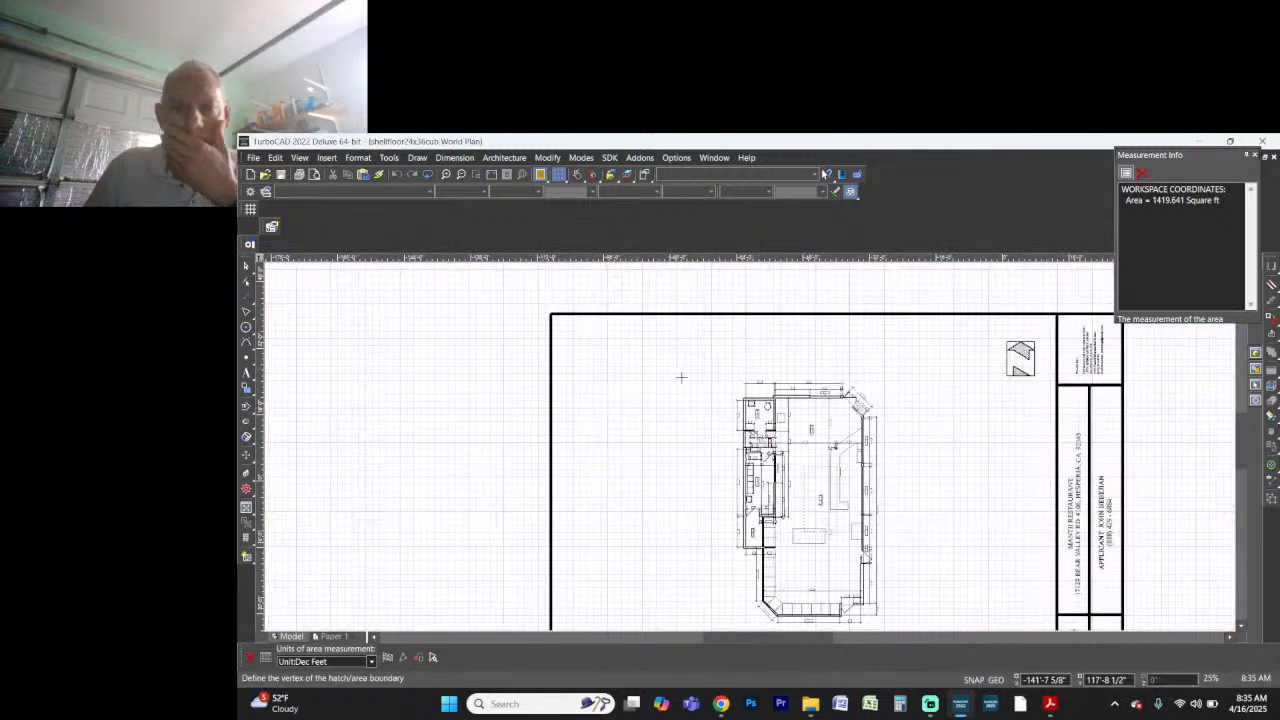
Step: Start an area measurement in decimal feet, tracing the floor plan's lower inner walls from the door alcove corner to the angled wall
{"action": "scroll", "coordinate": [749, 446], "scroll_direction": "up", "scroll_amount": 3}
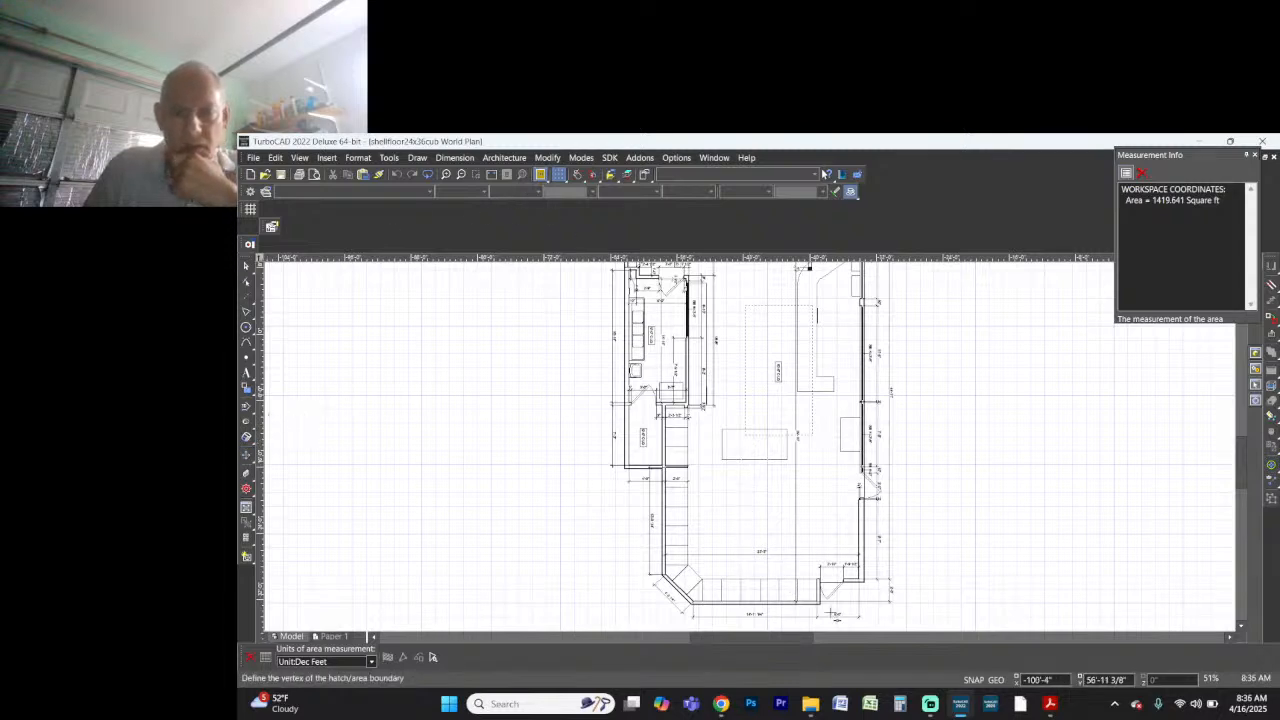
{"action": "scroll", "coordinate": [751, 395], "scroll_direction": "up", "scroll_amount": 3}
{"action": "scroll", "coordinate": [751, 395], "scroll_direction": "up", "scroll_amount": 3}
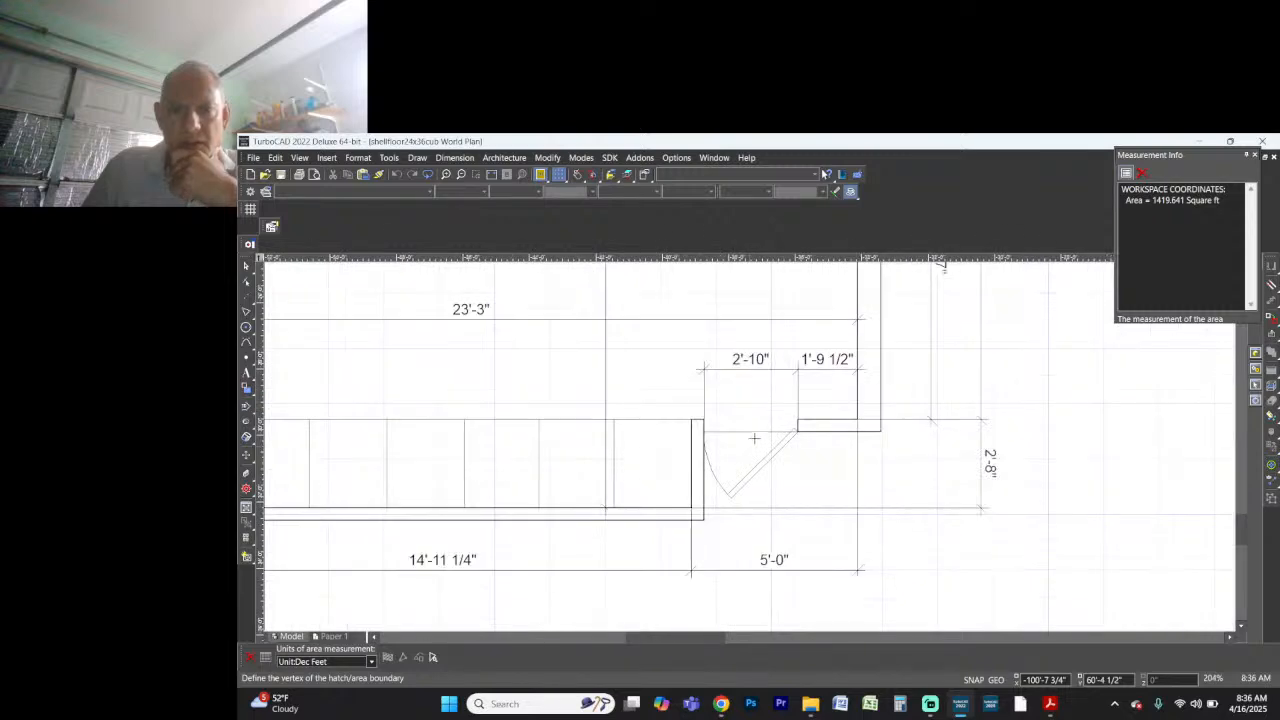
{"action": "left_click", "coordinate": [857, 418]}
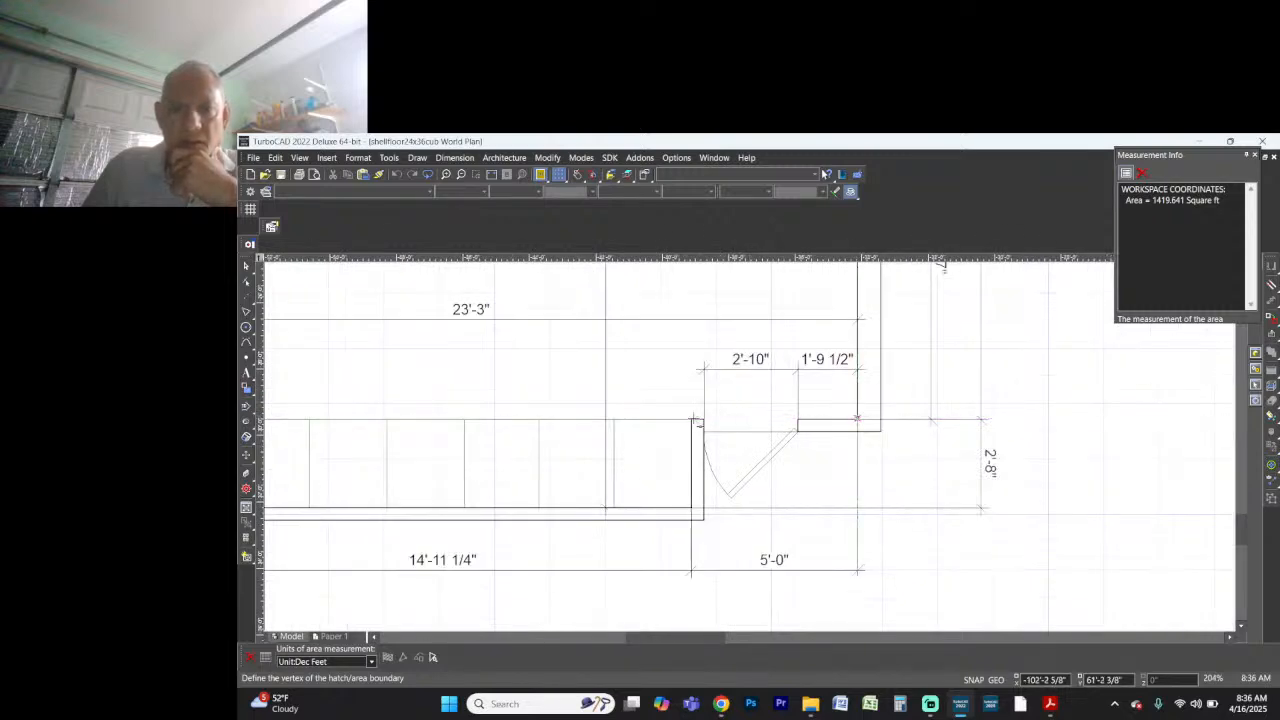
{"action": "left_click", "coordinate": [697, 419]}
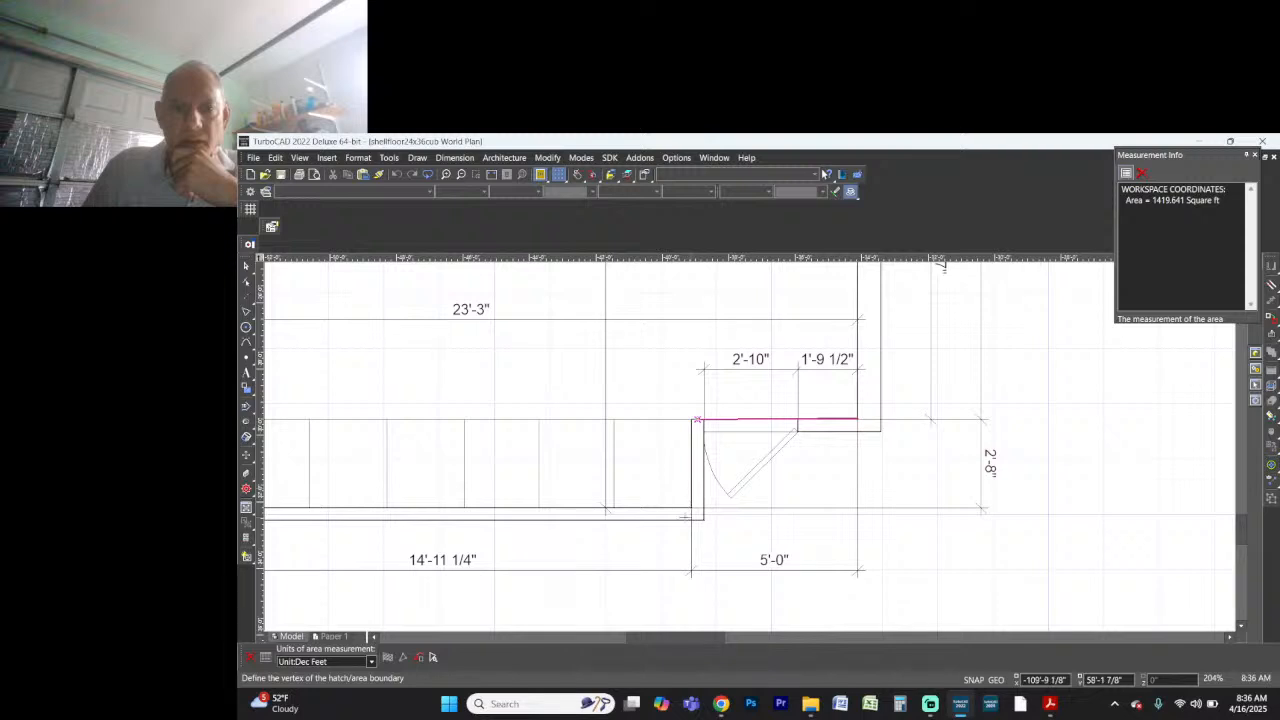
{"action": "left_click", "coordinate": [691, 508]}
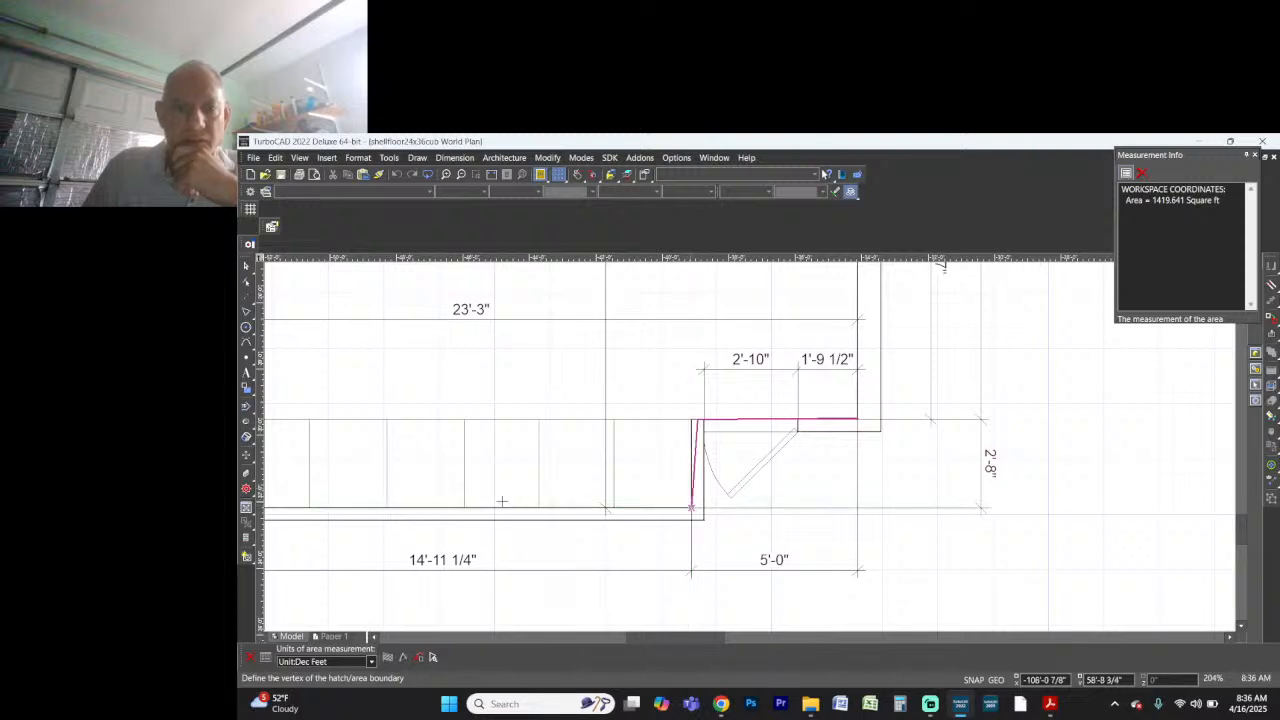
{"action": "scroll", "coordinate": [500, 500], "scroll_direction": "down", "scroll_amount": 1}
{"action": "scroll", "coordinate": [706, 449], "scroll_direction": "up", "scroll_amount": 1}
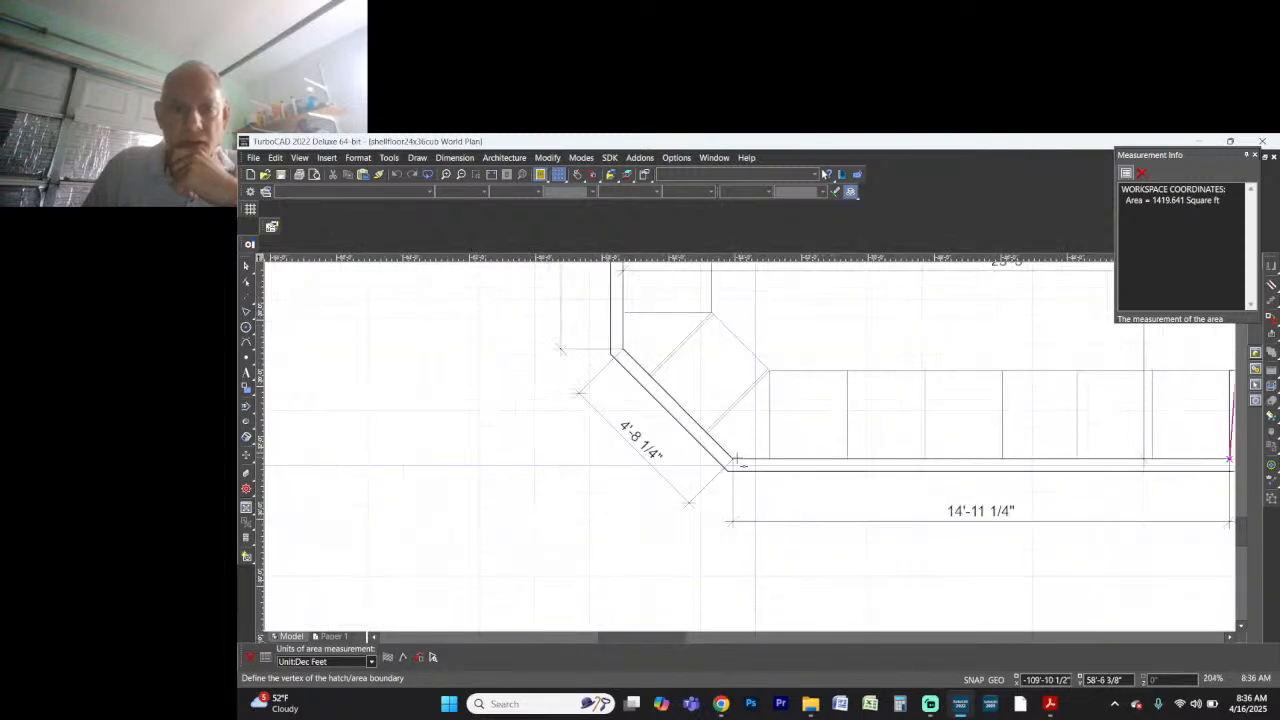
{"action": "left_click", "coordinate": [733, 460]}
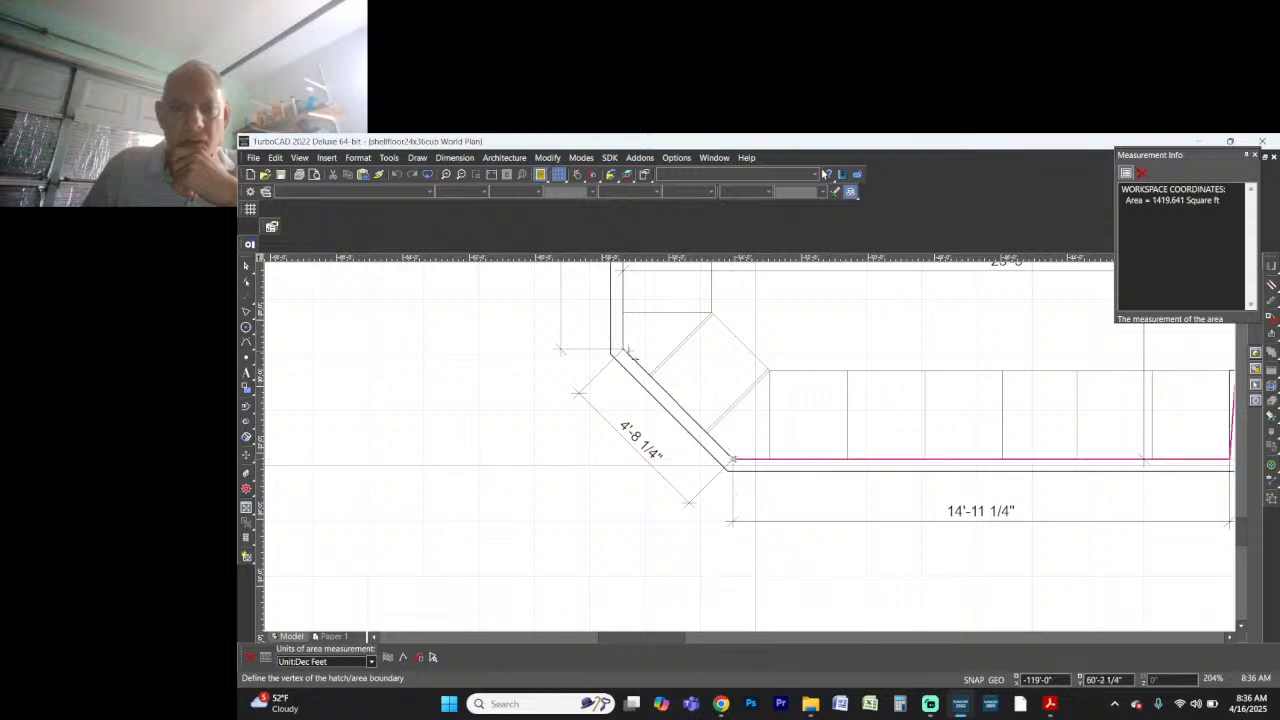
Step: Continue the area boundary around the angled corner and up the inner faces of the side walls to the restroom's upper corner
{"action": "scroll", "coordinate": [634, 313], "scroll_direction": "down", "scroll_amount": 3}
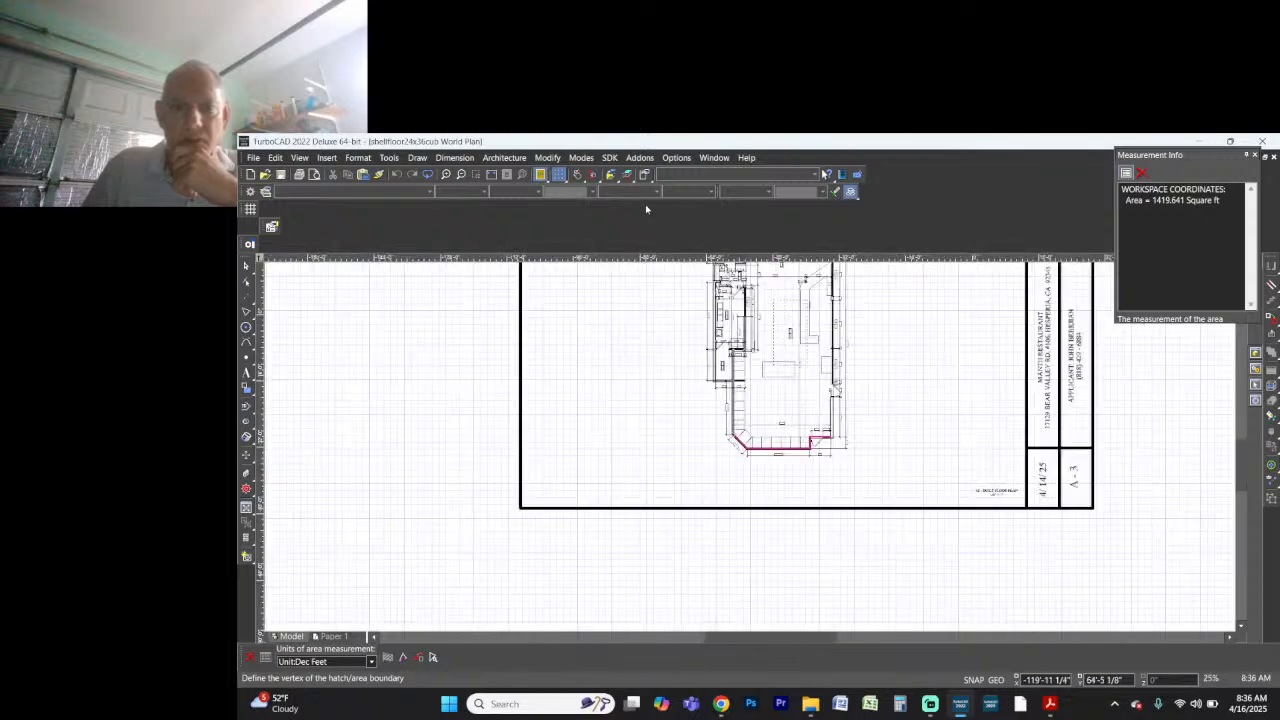
{"action": "scroll", "coordinate": [745, 366], "scroll_direction": "up", "scroll_amount": 1}
{"action": "scroll", "coordinate": [740, 462], "scroll_direction": "up", "scroll_amount": 1}
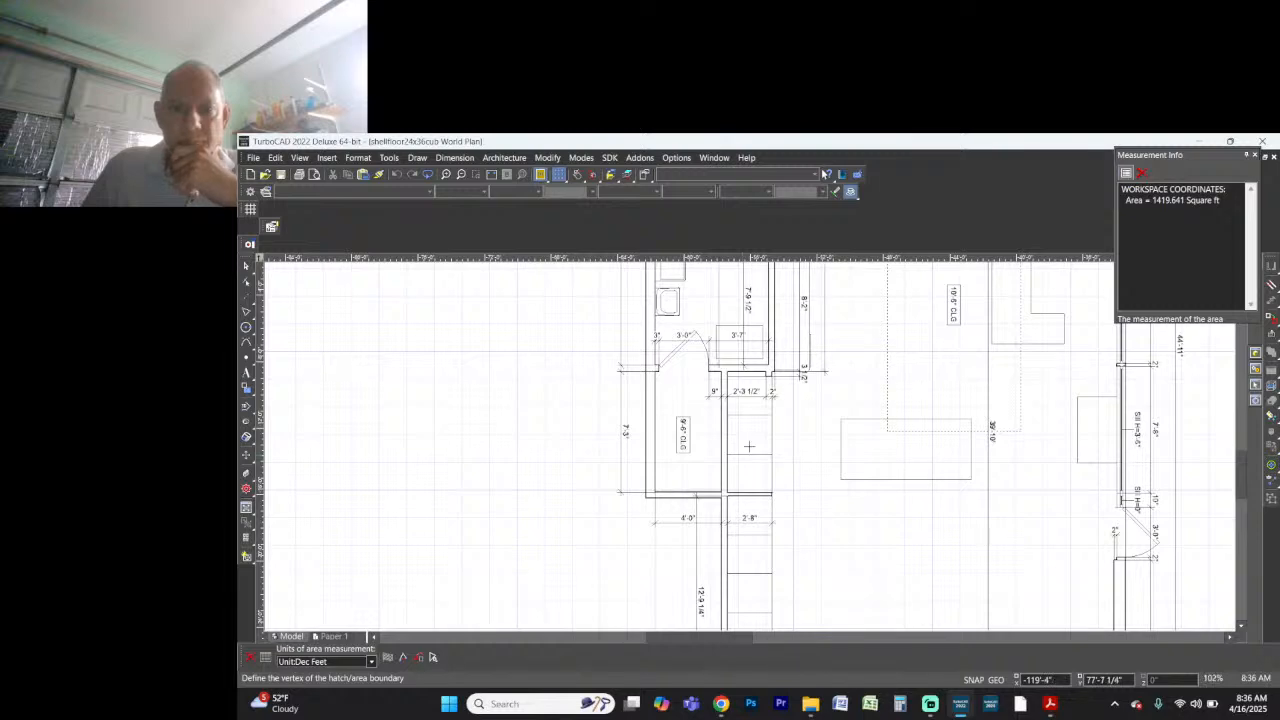
{"action": "scroll", "coordinate": [774, 382], "scroll_direction": "down", "scroll_amount": 1}
{"action": "scroll", "coordinate": [752, 447], "scroll_direction": "up", "scroll_amount": 1}
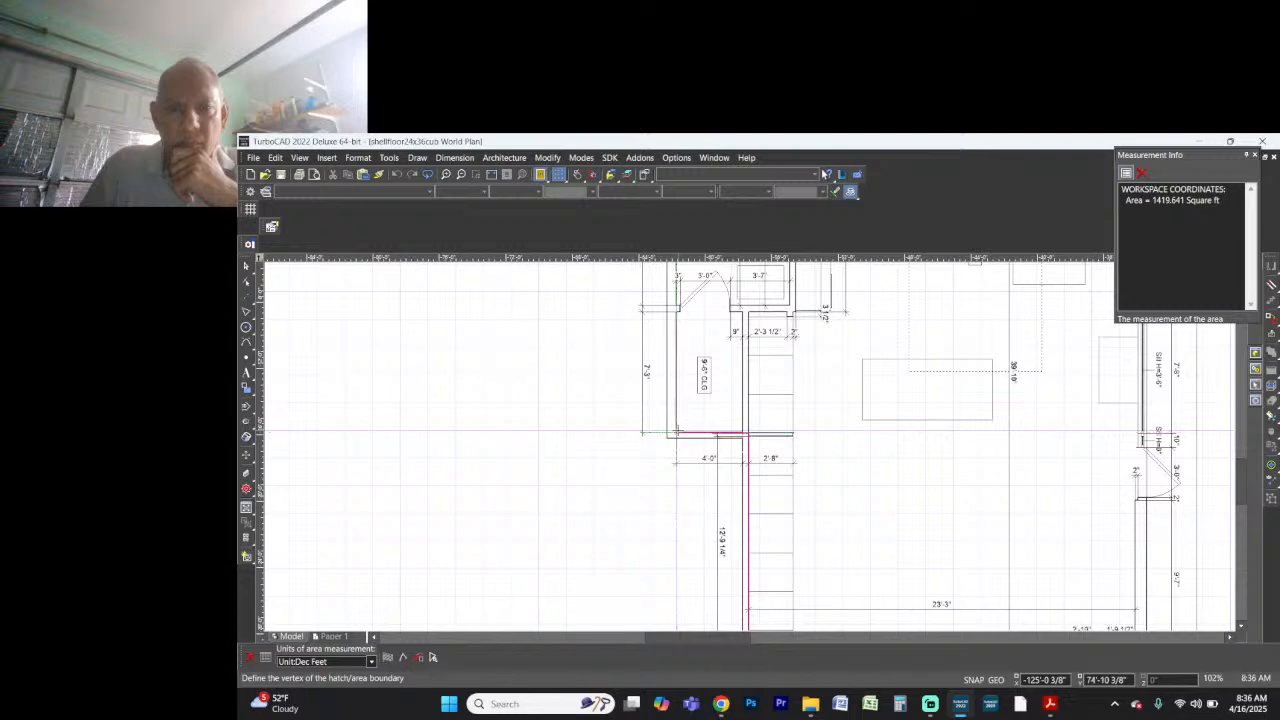
{"action": "scroll", "coordinate": [690, 425], "scroll_direction": "down", "scroll_amount": 3}
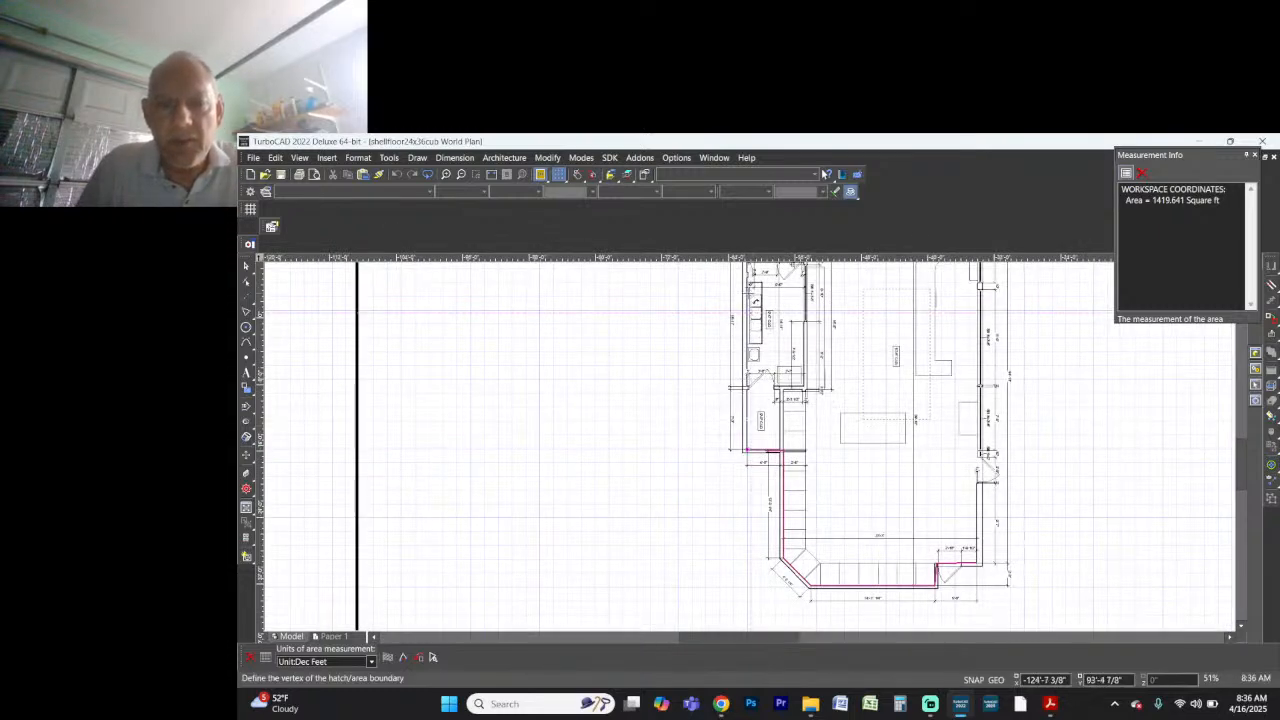
{"action": "scroll", "coordinate": [772, 328], "scroll_direction": "up", "scroll_amount": 3}
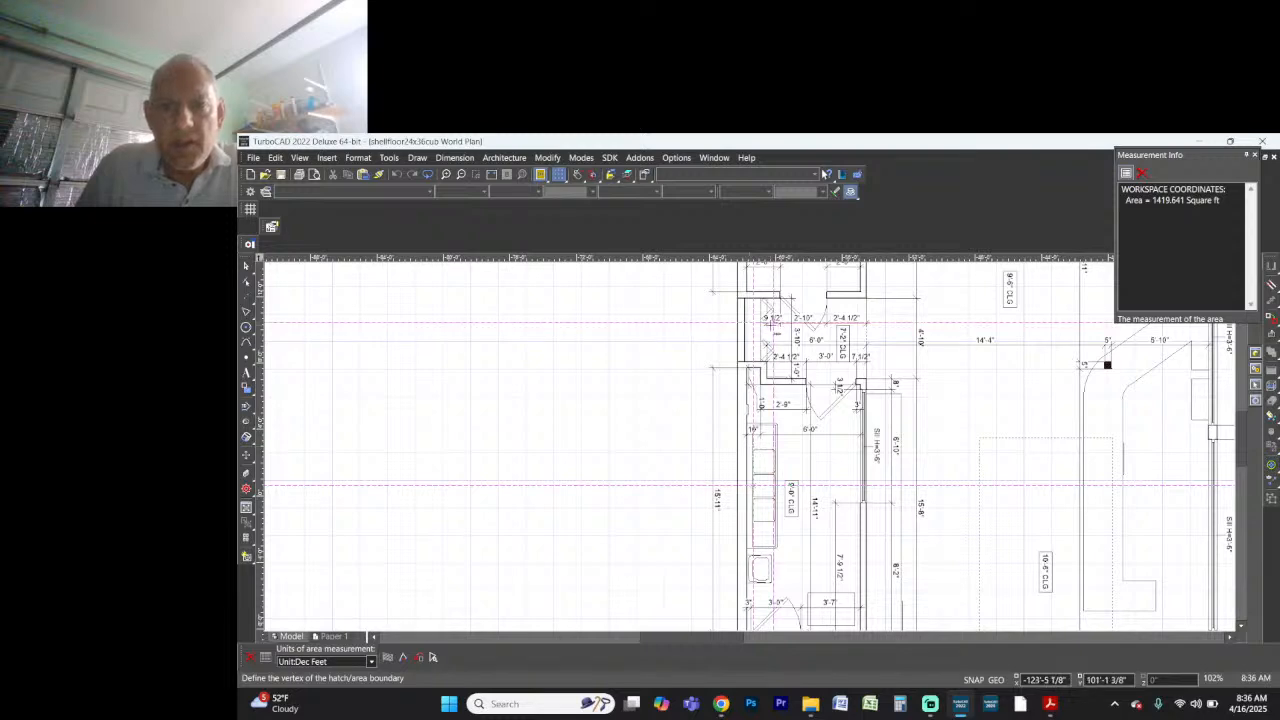
{"action": "scroll", "coordinate": [772, 328], "scroll_direction": "down", "scroll_amount": 3}
{"action": "scroll", "coordinate": [775, 372], "scroll_direction": "up", "scroll_amount": 3}
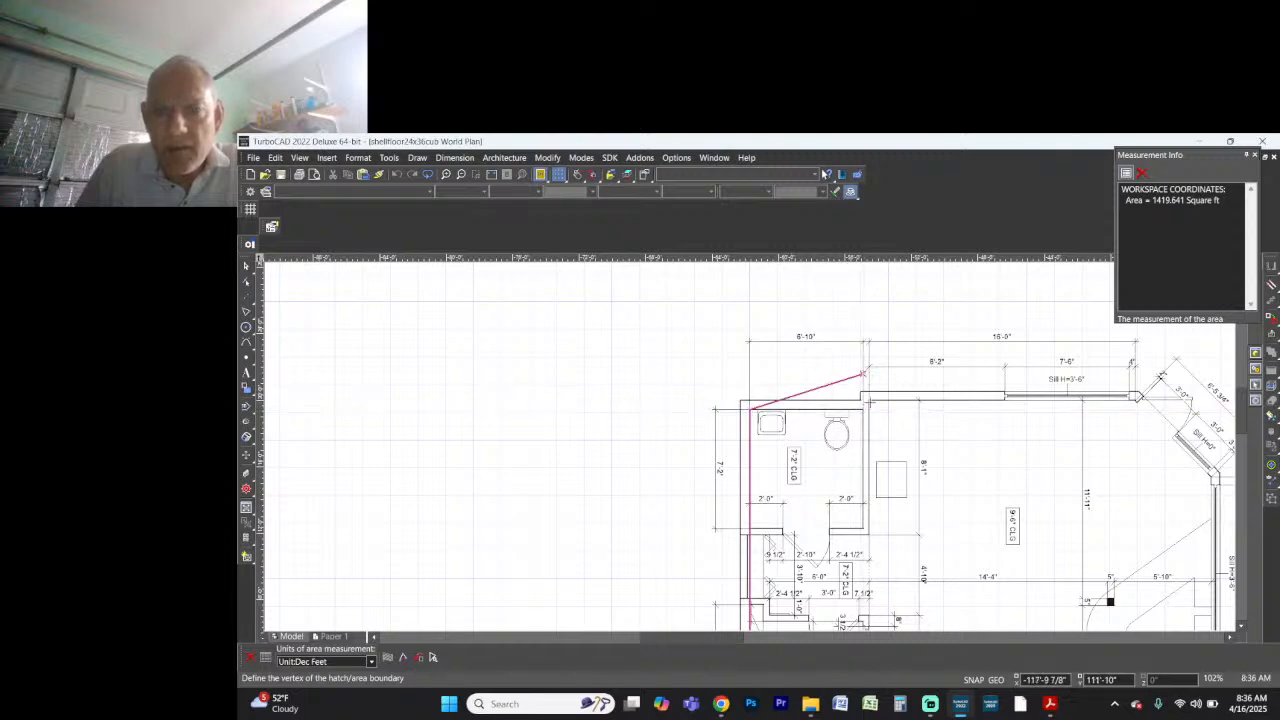
Step: Trace the area boundary along the upper wall and around the remaining side, then complete the floor area measurement
{"action": "left_click", "coordinate": [863, 375]}
{"action": "left_click", "coordinate": [868, 398]}
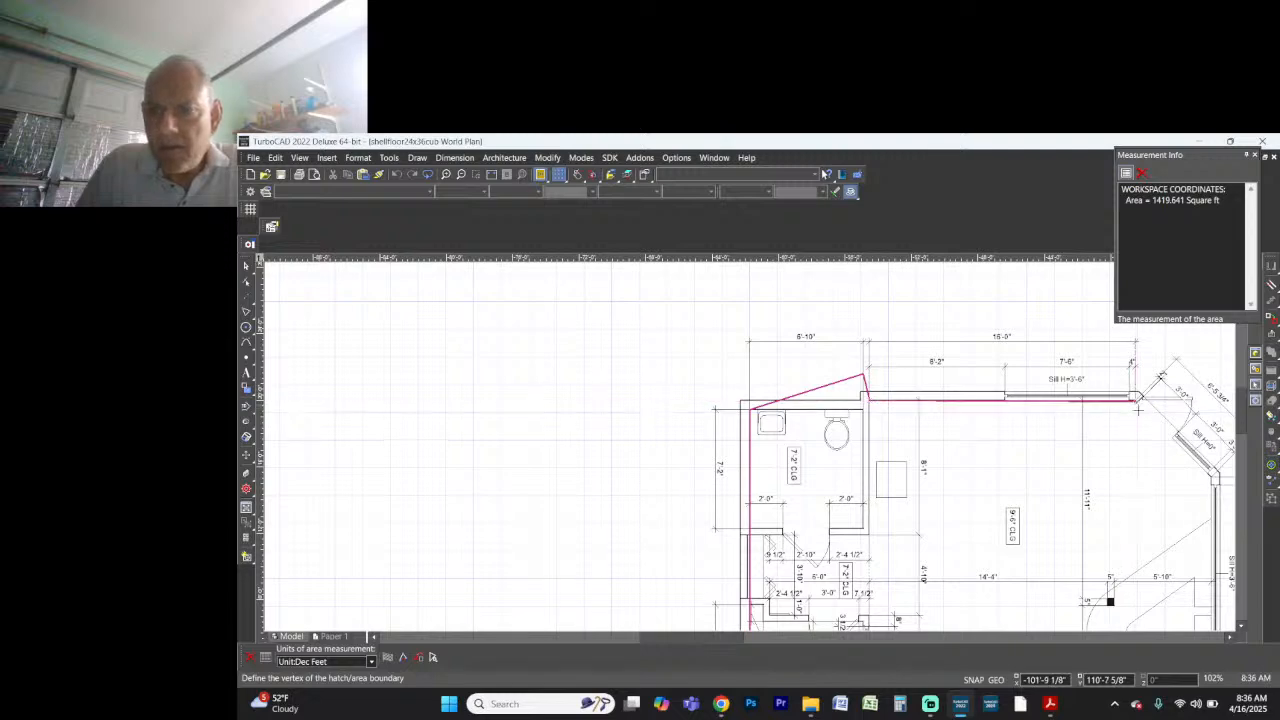
{"action": "scroll", "coordinate": [1136, 398], "scroll_direction": "down", "scroll_amount": 6}
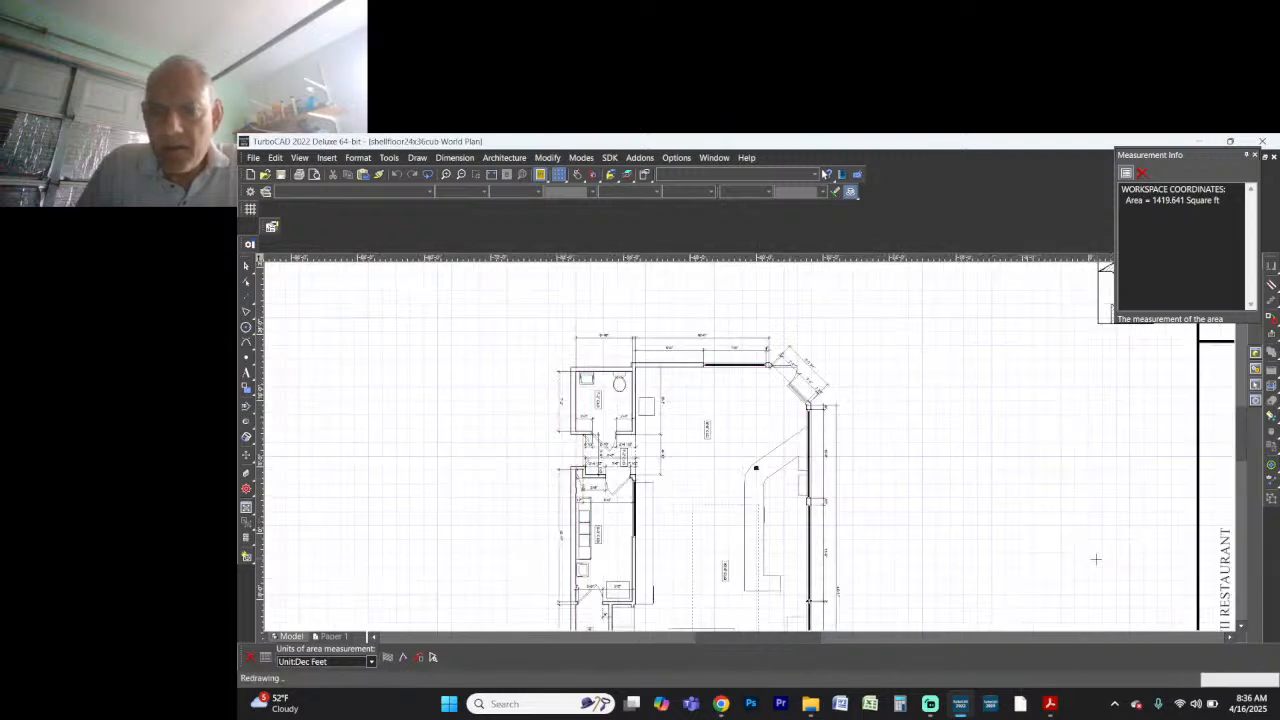
{"action": "scroll", "coordinate": [748, 446], "scroll_direction": "up", "scroll_amount": 3}
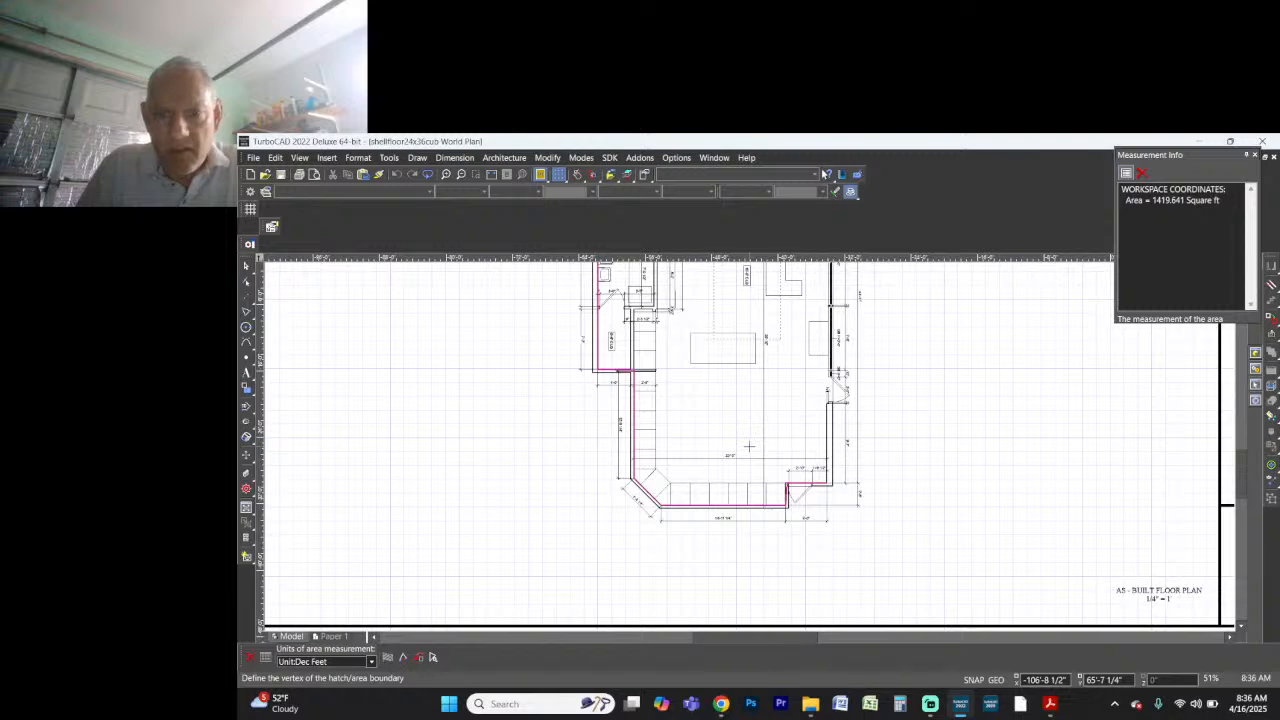
{"action": "key", "text": "Return"}
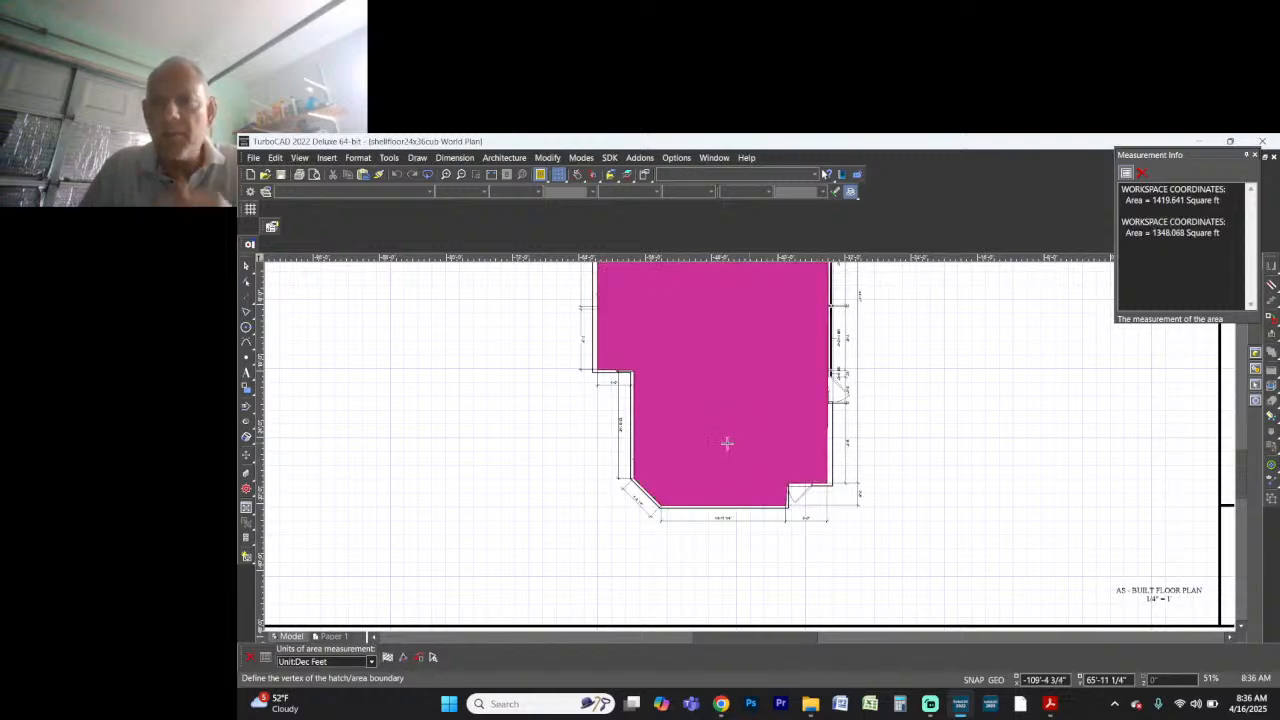
{"action": "scroll", "coordinate": [735, 444], "scroll_direction": "down", "scroll_amount": 6}
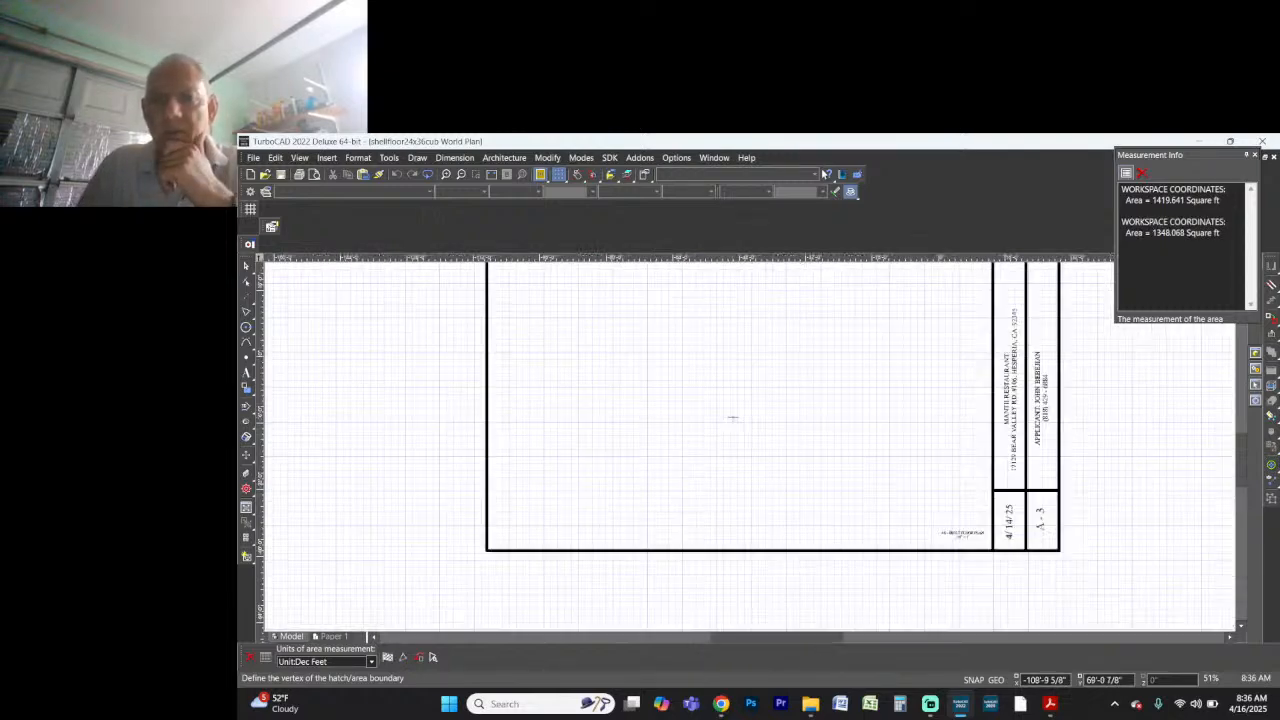
{"action": "scroll", "coordinate": [752, 443], "scroll_direction": "up", "scroll_amount": 3}
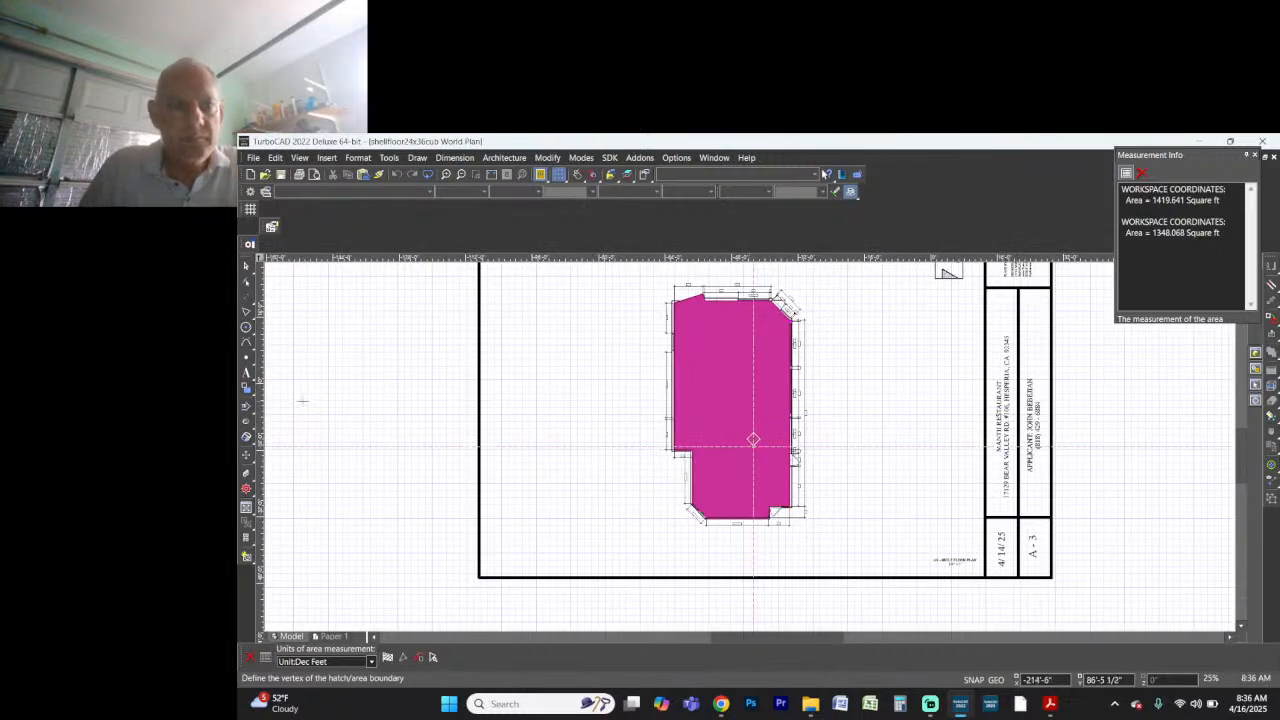
Step: Add the text "1,348 SQ FT CONVENIENCE MART" below the floor plan with a 2'-0" text height
{"action": "left_click", "coordinate": [246, 372]}
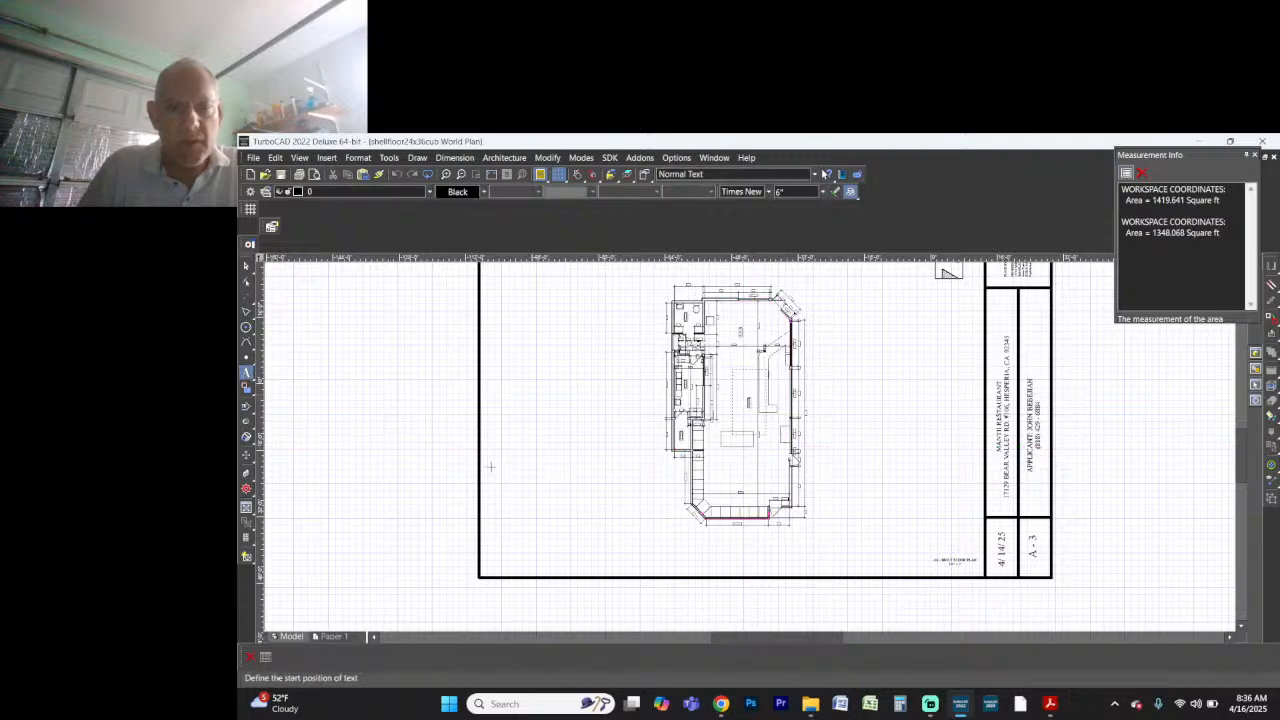
{"action": "left_click", "coordinate": [756, 551]}
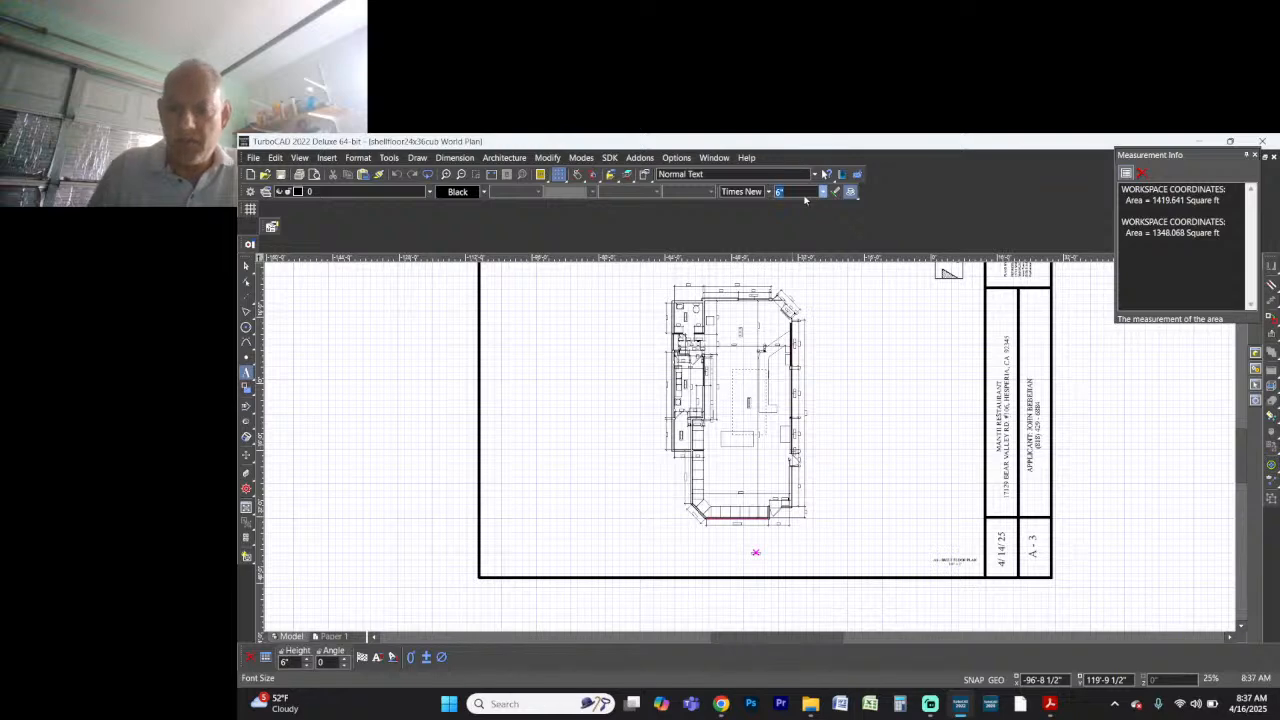
{"action": "key", "text": "Return"}
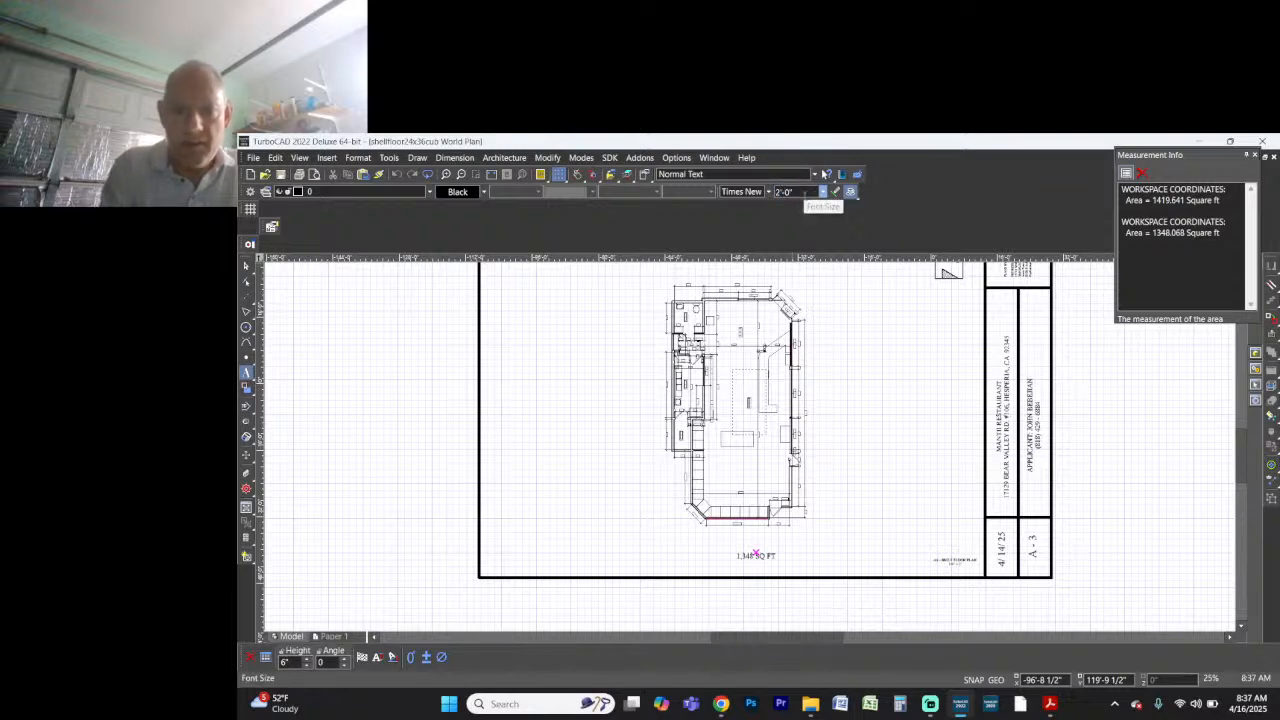
{"action": "type", "text": "CONVEN"}
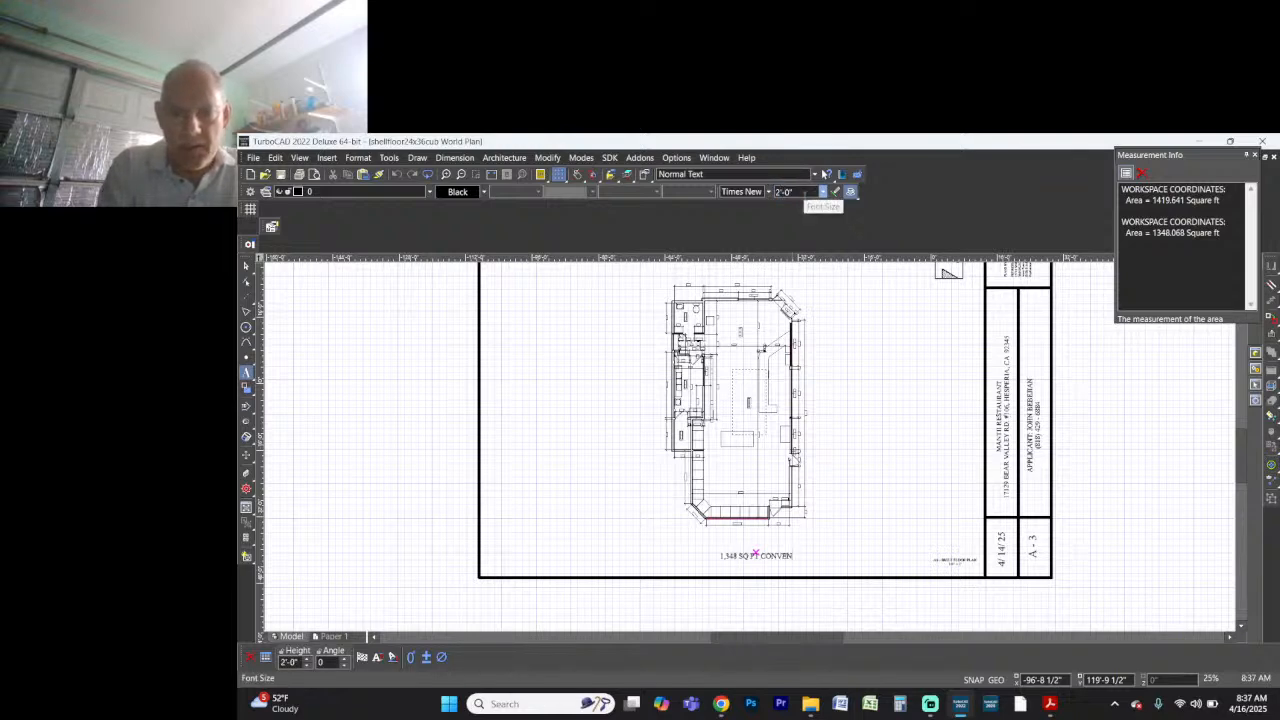
{"action": "type", "text": "IENCE MART"}
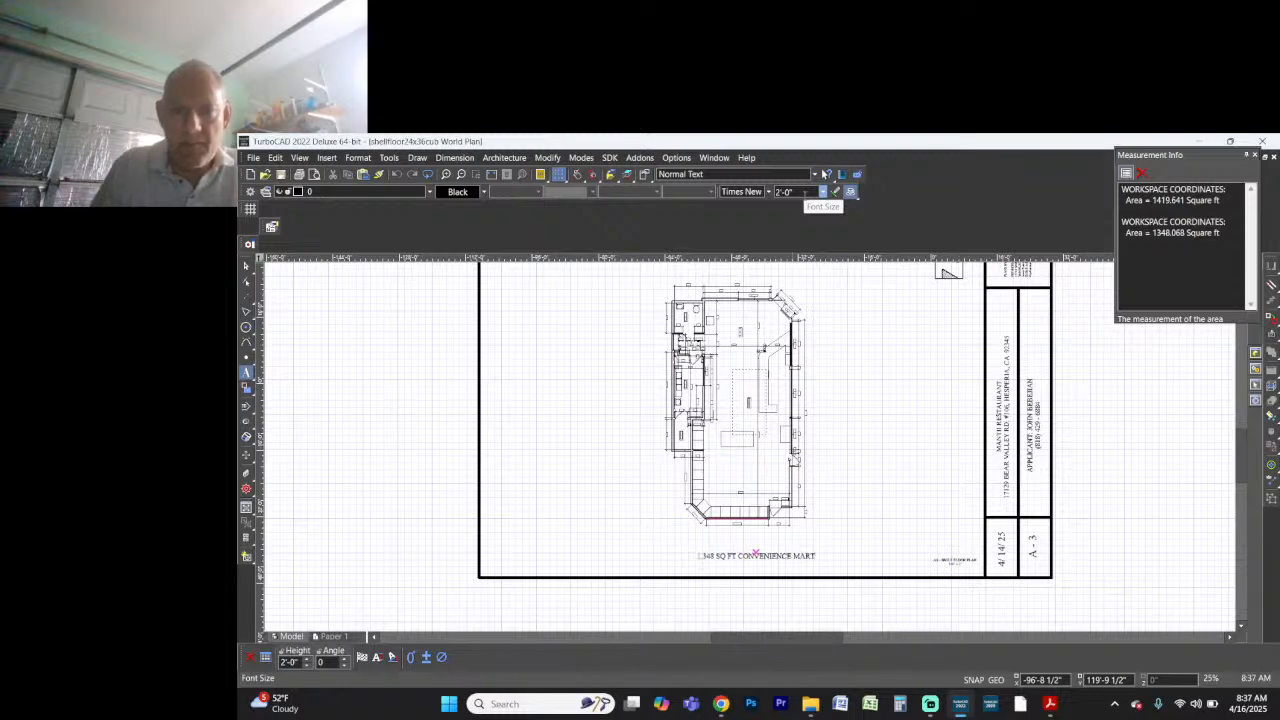
{"action": "left_click", "coordinate": [805, 196]}
{"action": "left_click", "coordinate": [851, 430]}
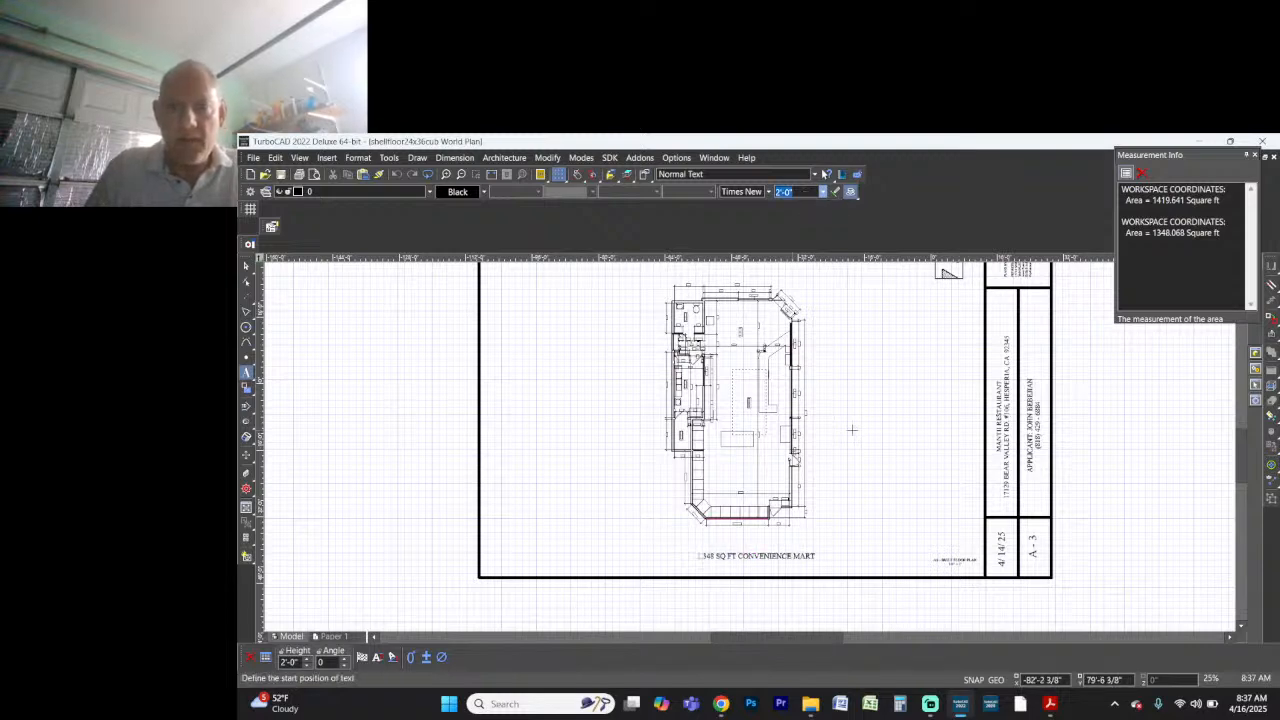
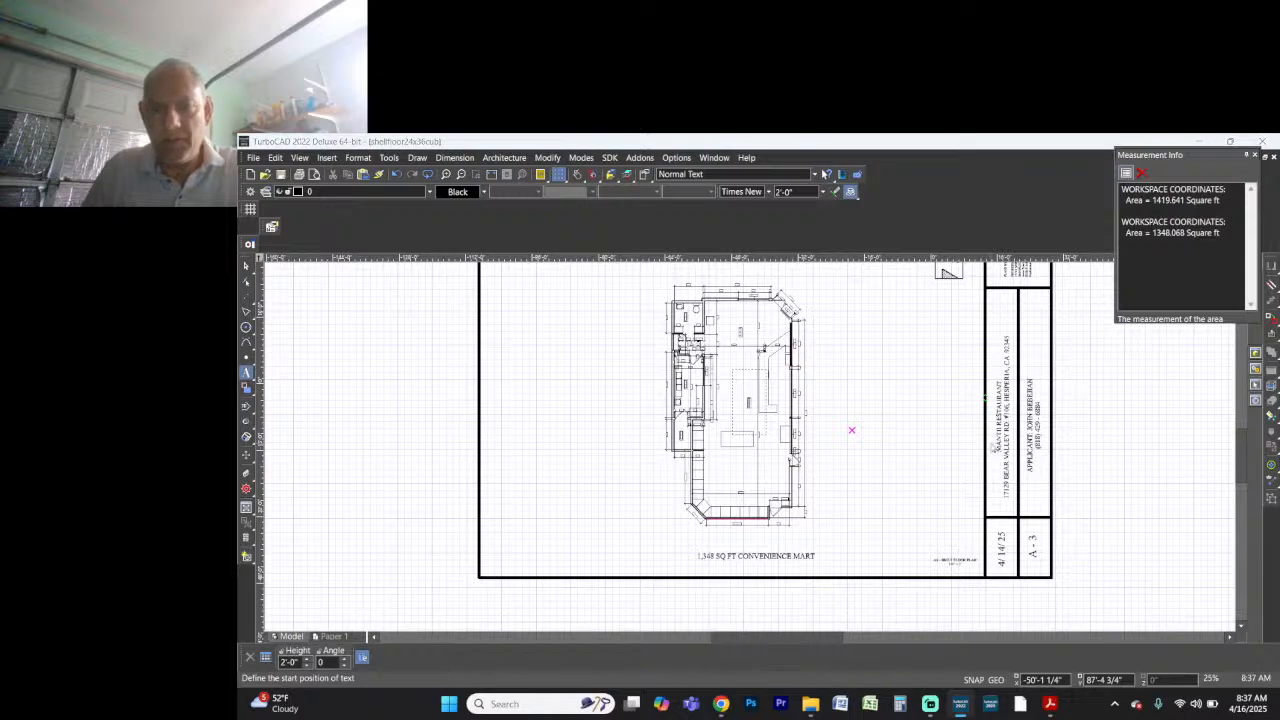
Step: Open the site plan drawing shellsite36x24cub
{"action": "key", "text": "ctrl+o"}
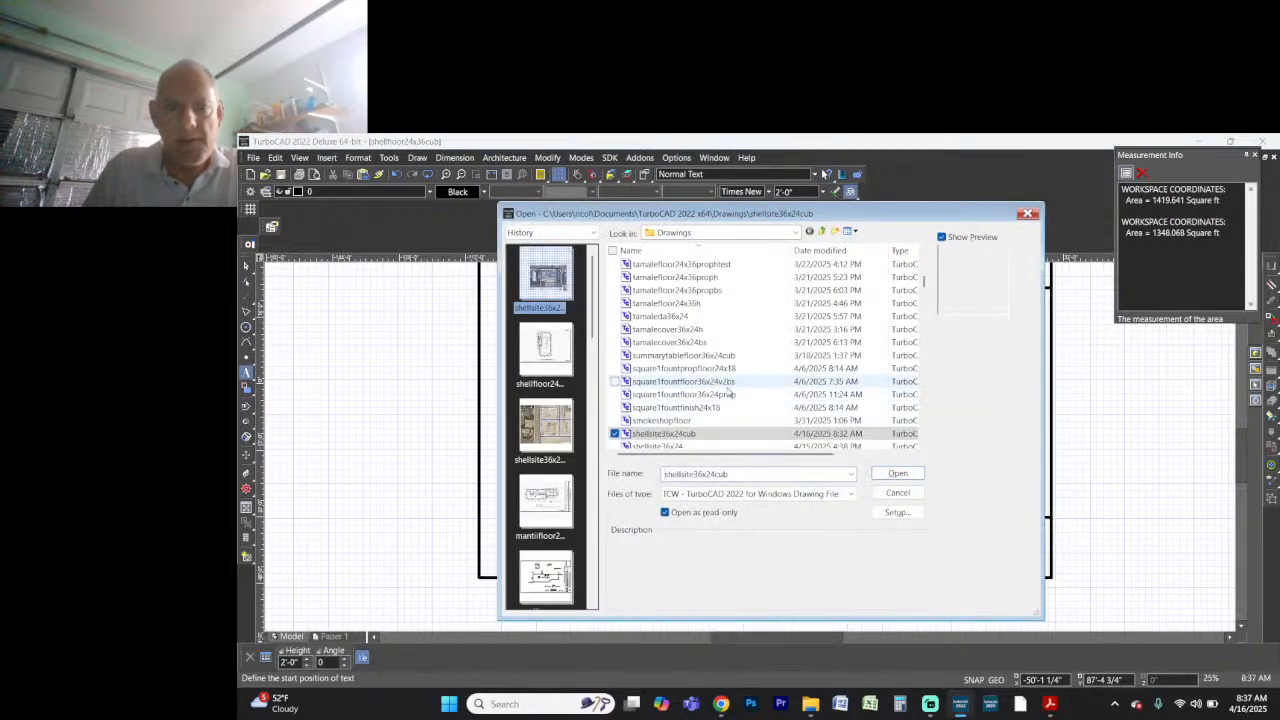
{"action": "double_click", "coordinate": [698, 436]}
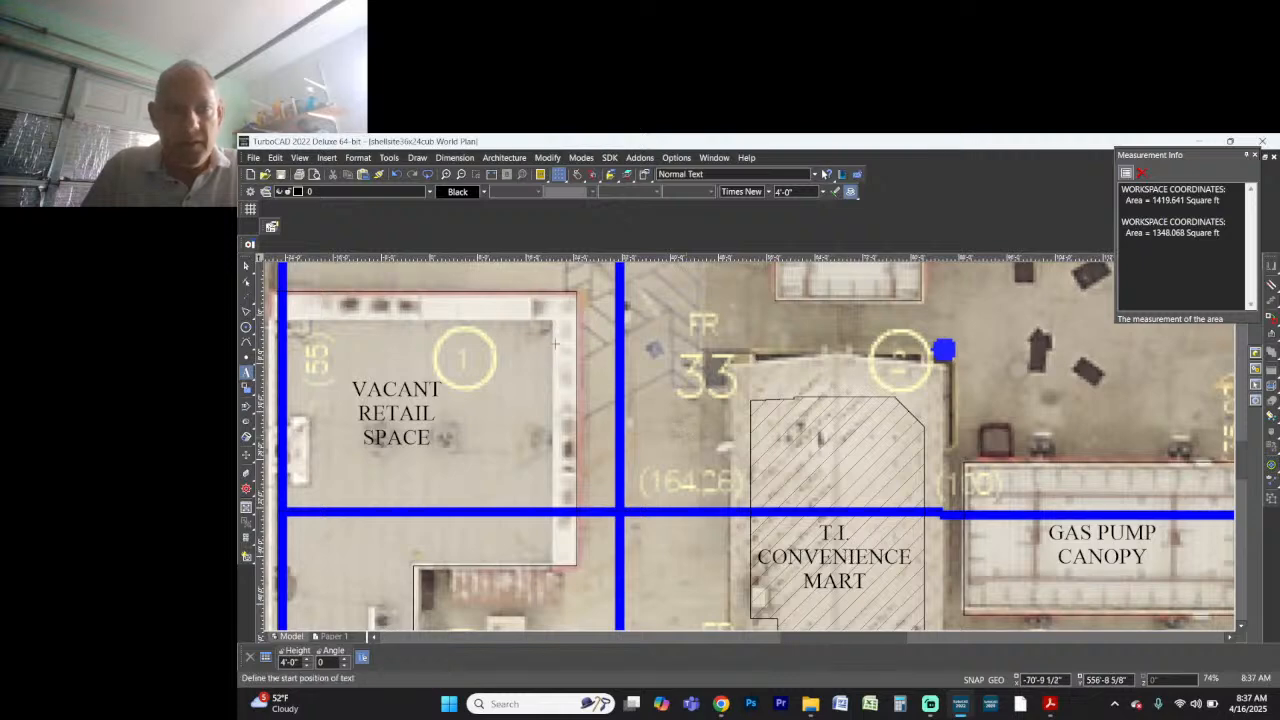
Step: Add the line "1,348 SQ. FT." below MART in the T.I. CONVENIENCE MART label on the site plan
{"action": "left_click", "coordinate": [246, 266]}
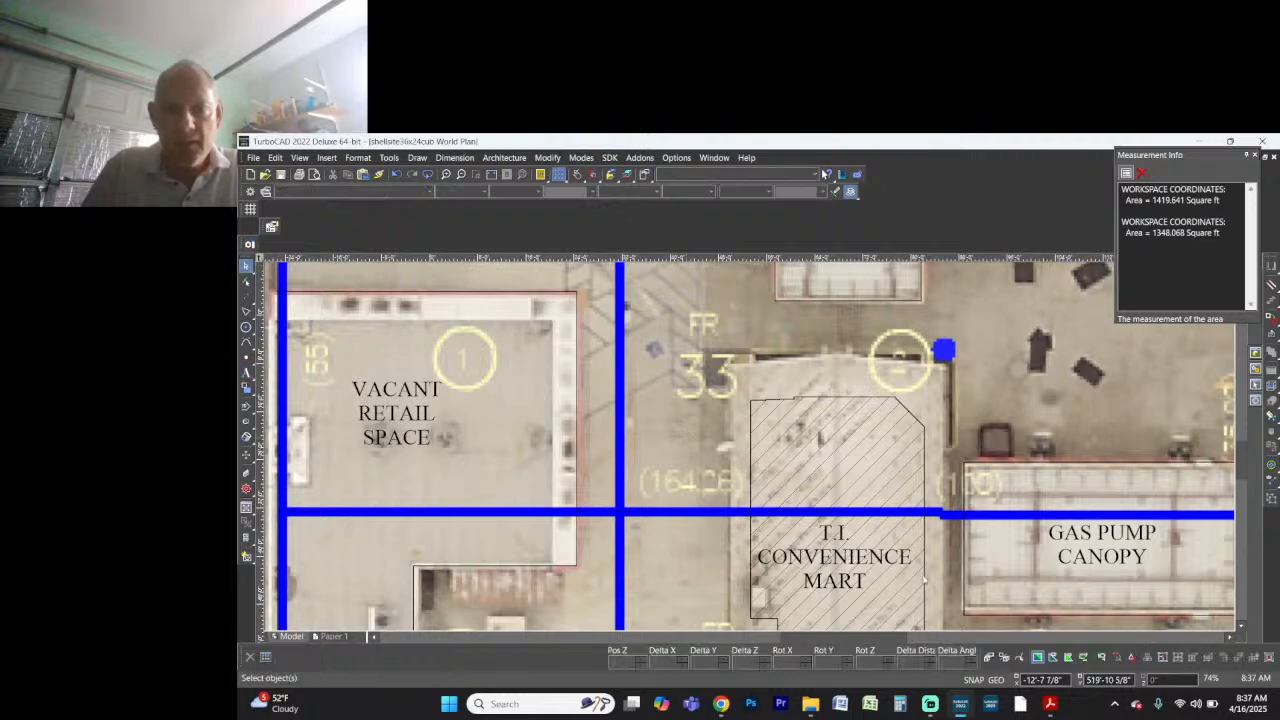
{"action": "right_click", "coordinate": [843, 558]}
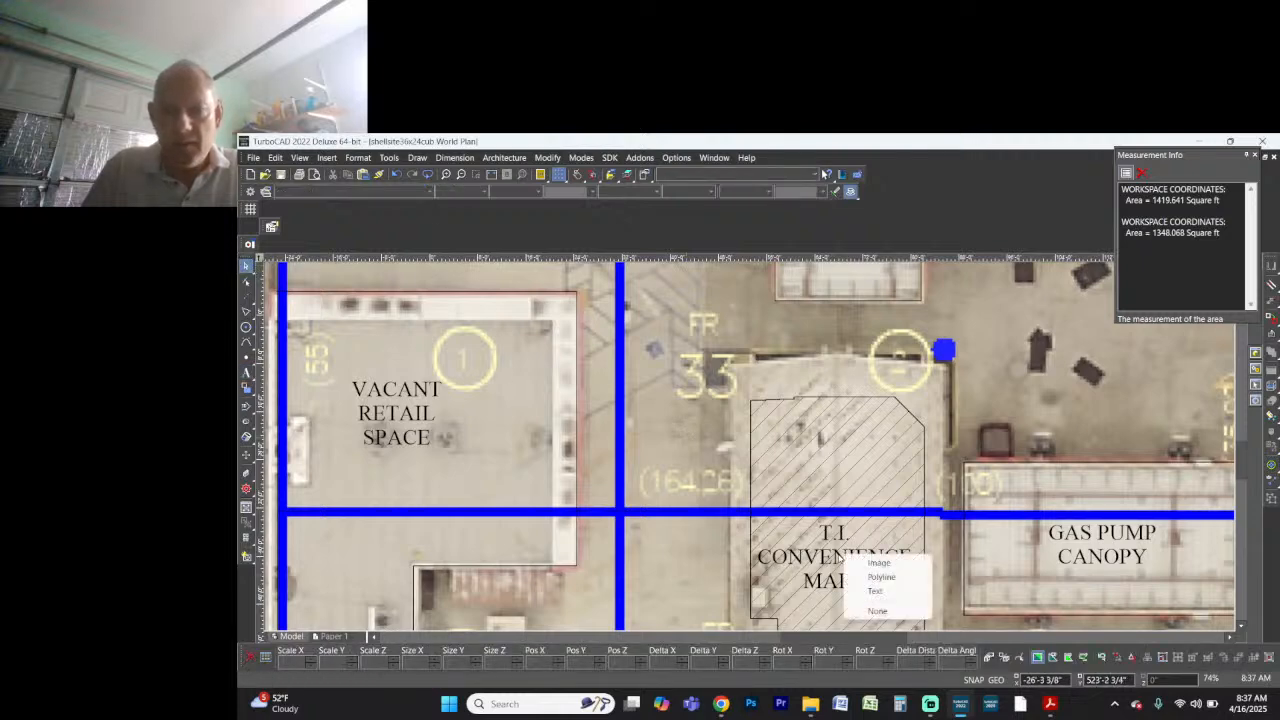
{"action": "left_click", "coordinate": [875, 591]}
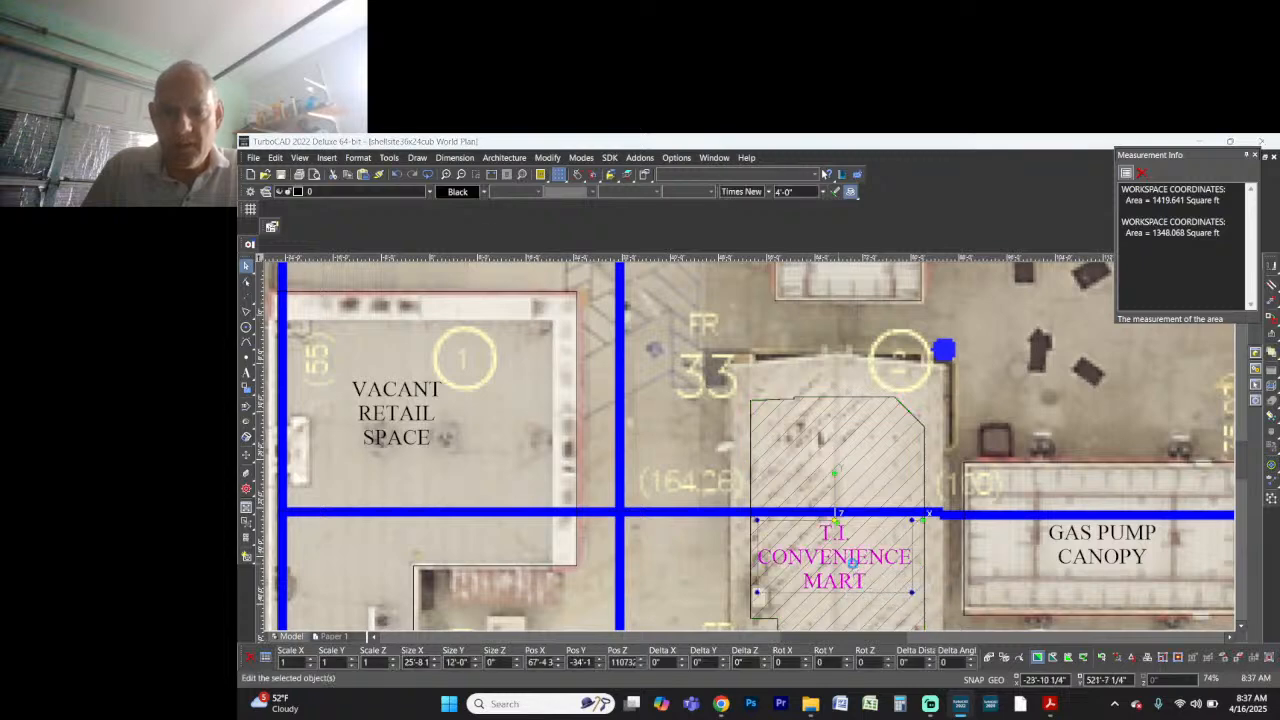
{"action": "double_click", "coordinate": [853, 561]}
{"action": "key", "text": "End"}
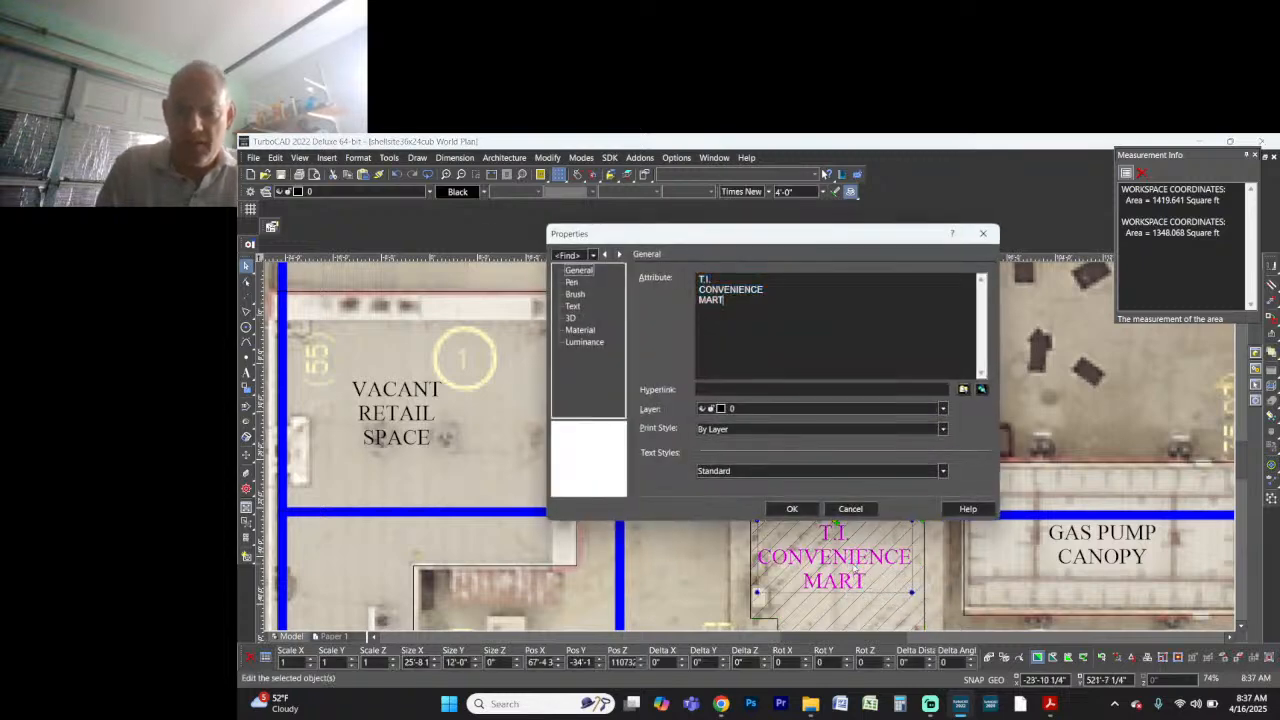
{"action": "key", "text": "Return"}
{"action": "type", "text": "1."}
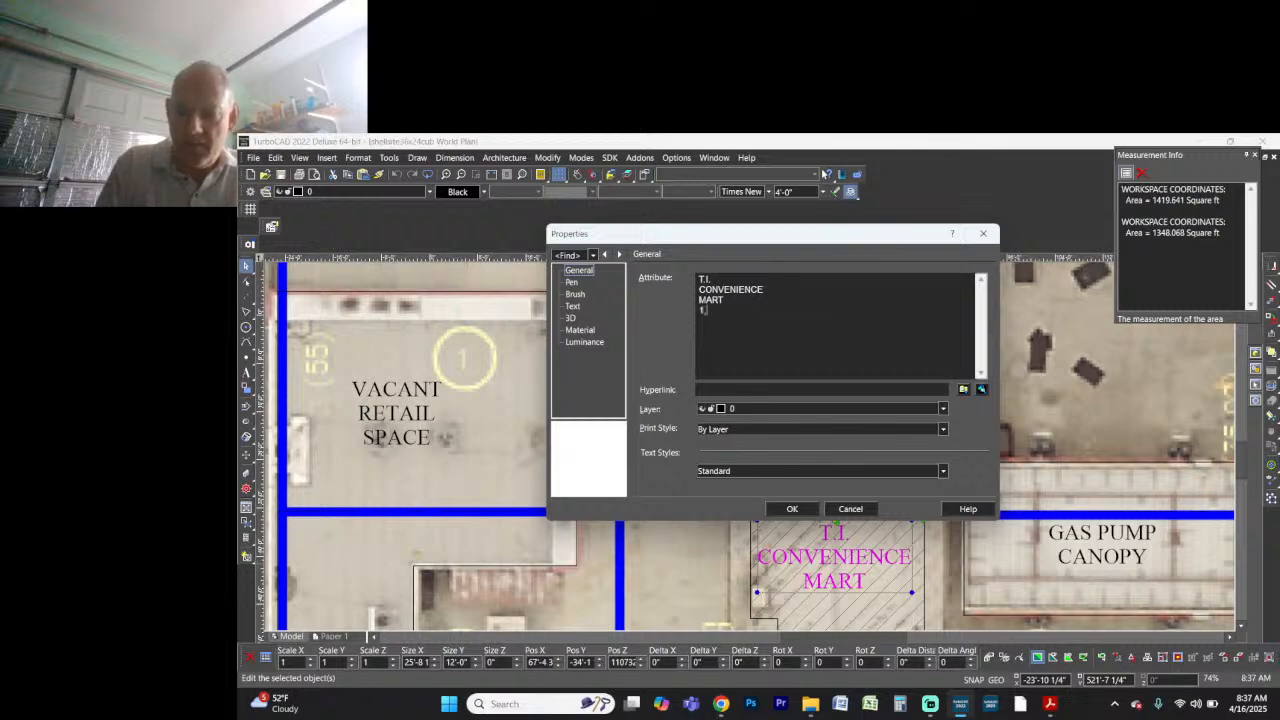
{"action": "type", "text": "348 SQ."}
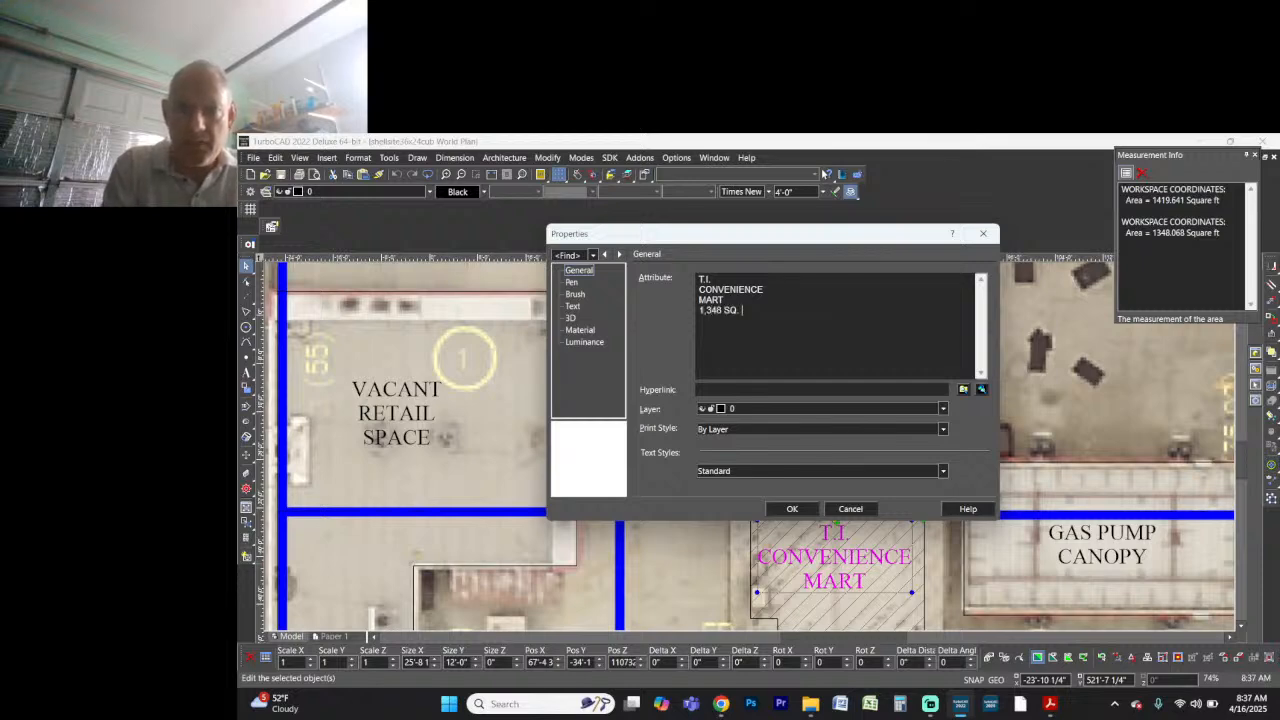
{"action": "type", "text": " FT."}
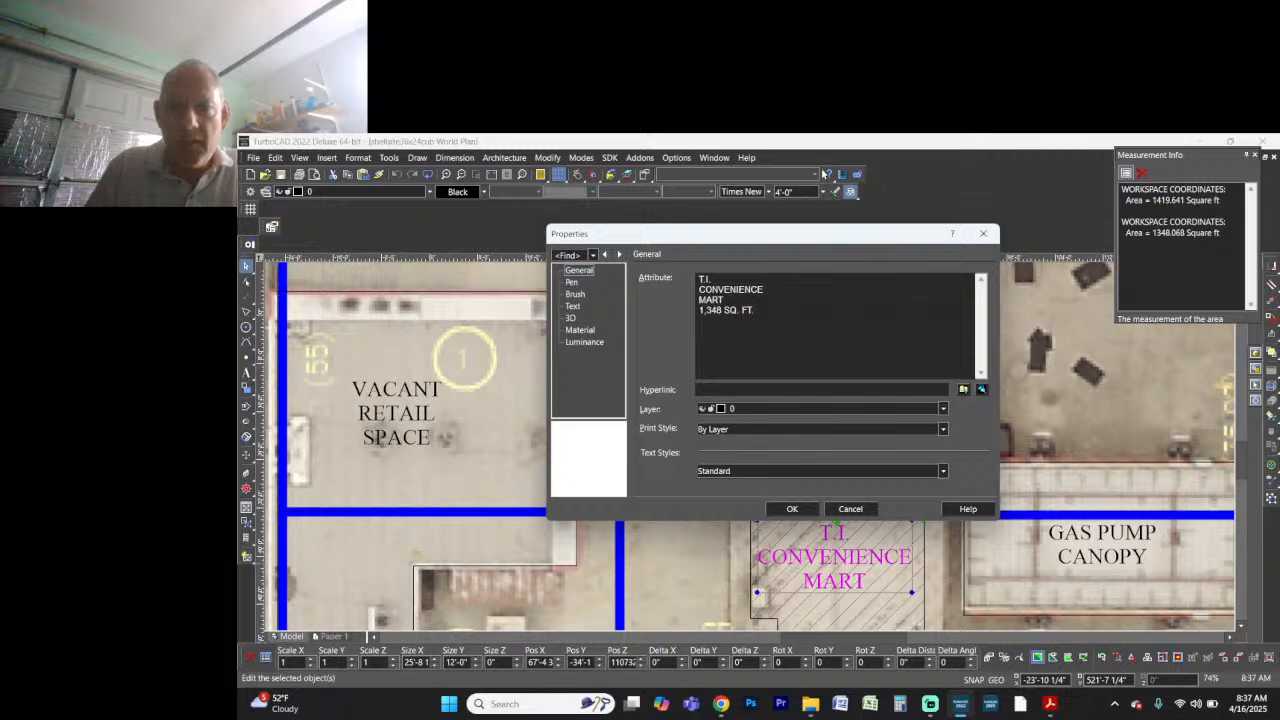
{"action": "left_click", "coordinate": [792, 511]}
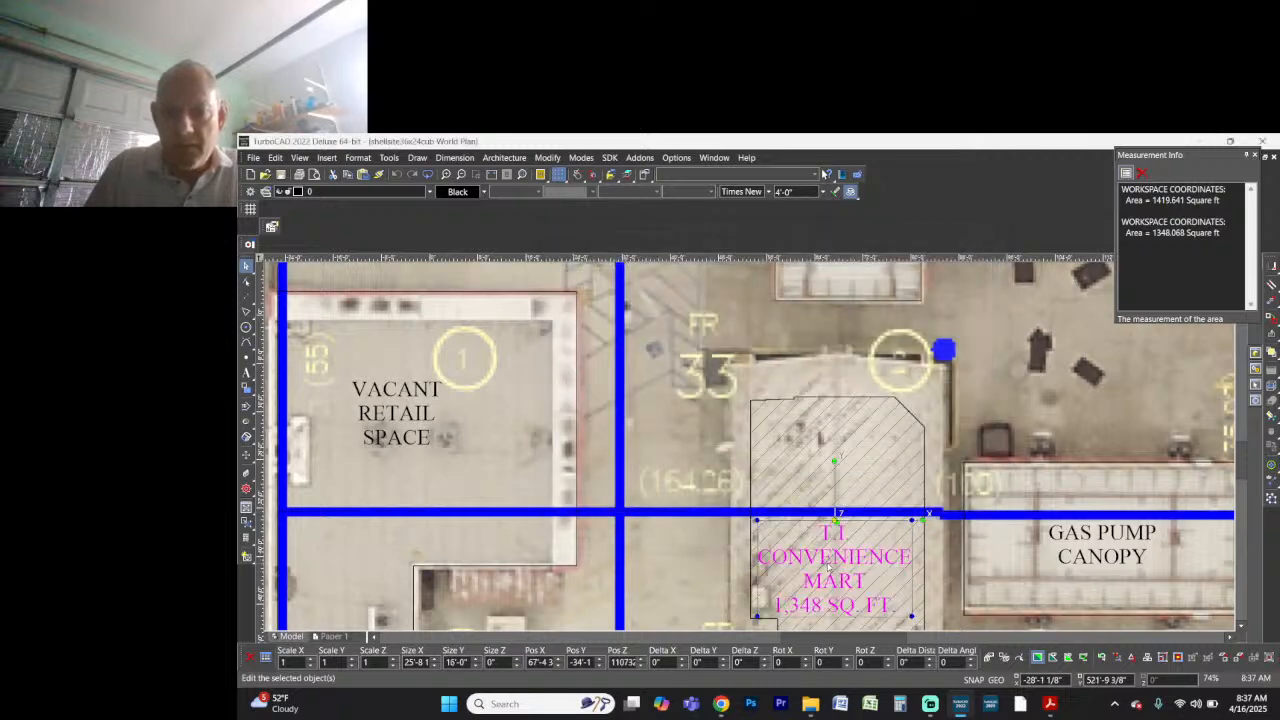
{"action": "scroll", "coordinate": [751, 452], "scroll_direction": "down", "scroll_amount": 2}
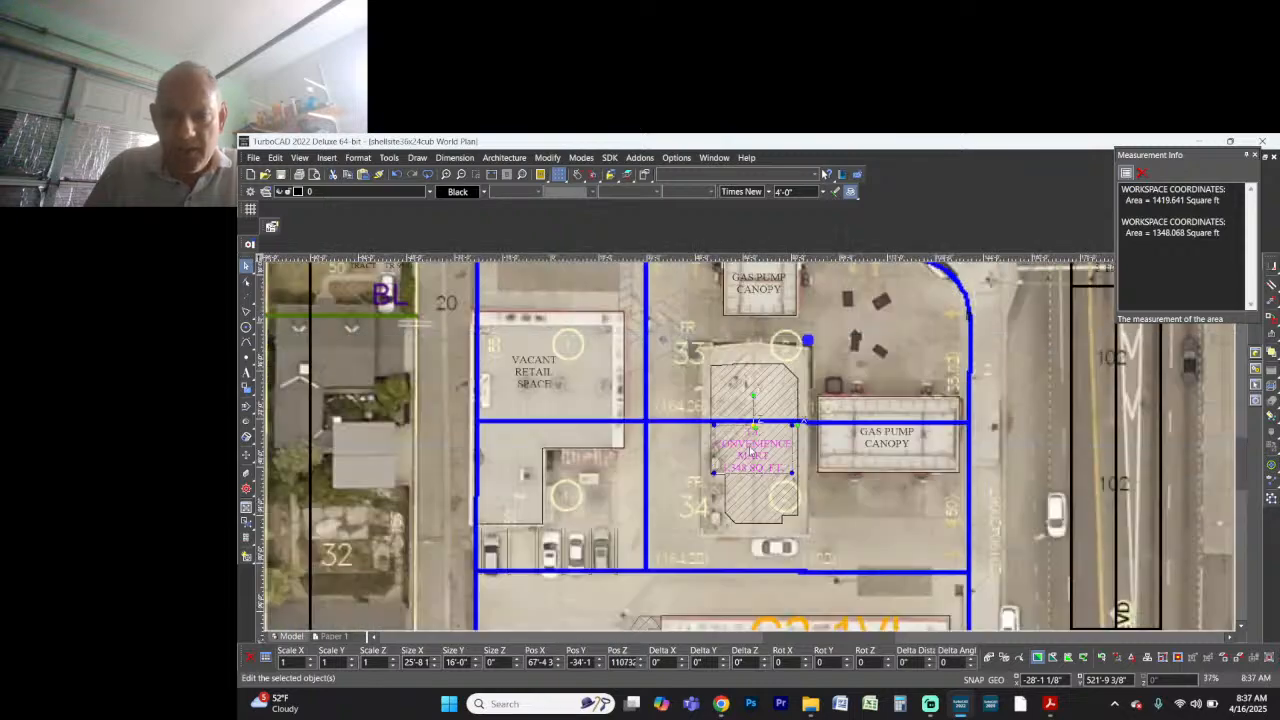
{"action": "scroll", "coordinate": [751, 452], "scroll_direction": "down", "scroll_amount": 3}
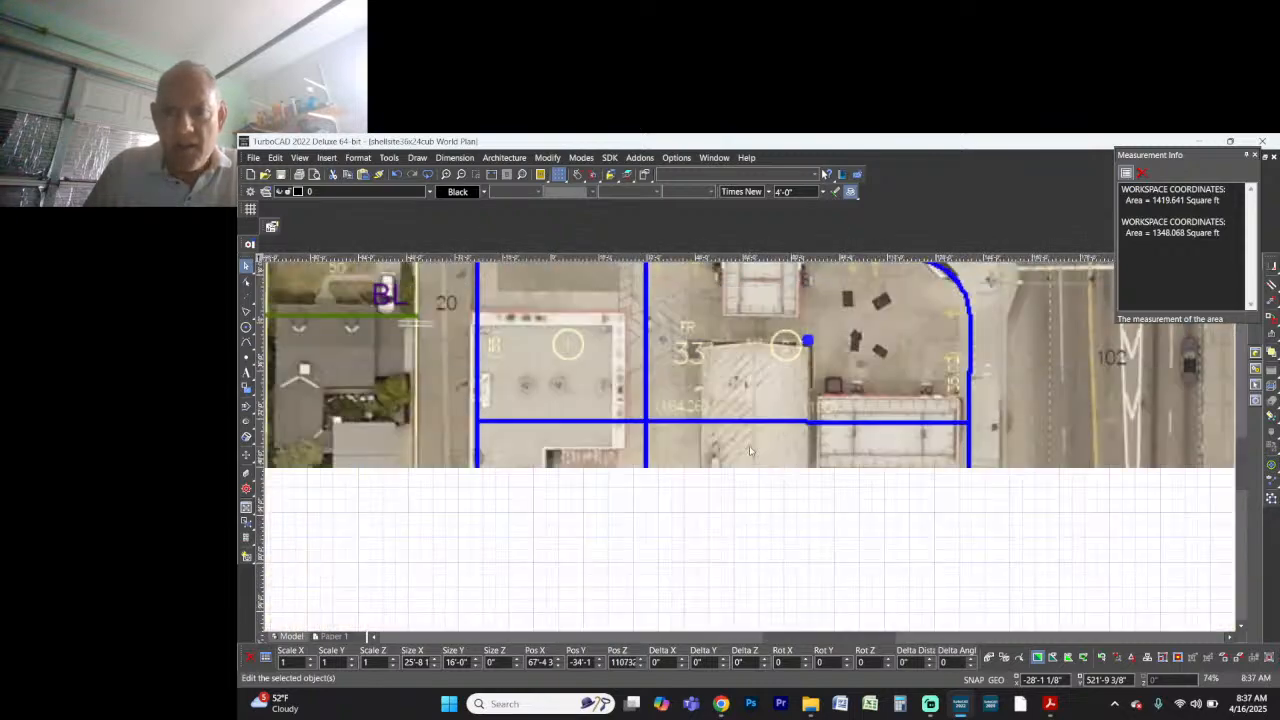
{"action": "left_click", "coordinate": [1165, 425]}
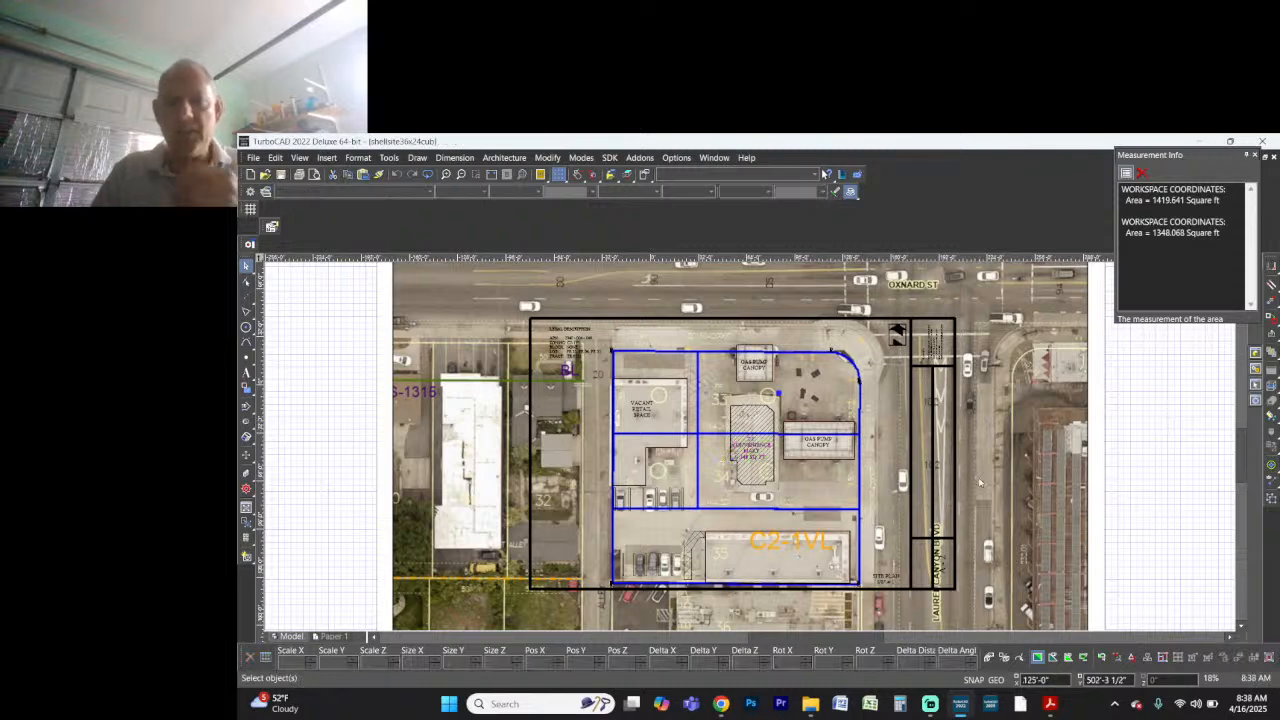
Step: Draw a horizontal line about 140 ft long at 0° along the Oxnard St curb, from the alley driveway to the rounded street corner
{"action": "scroll", "coordinate": [751, 452], "scroll_direction": "up", "scroll_amount": 3}
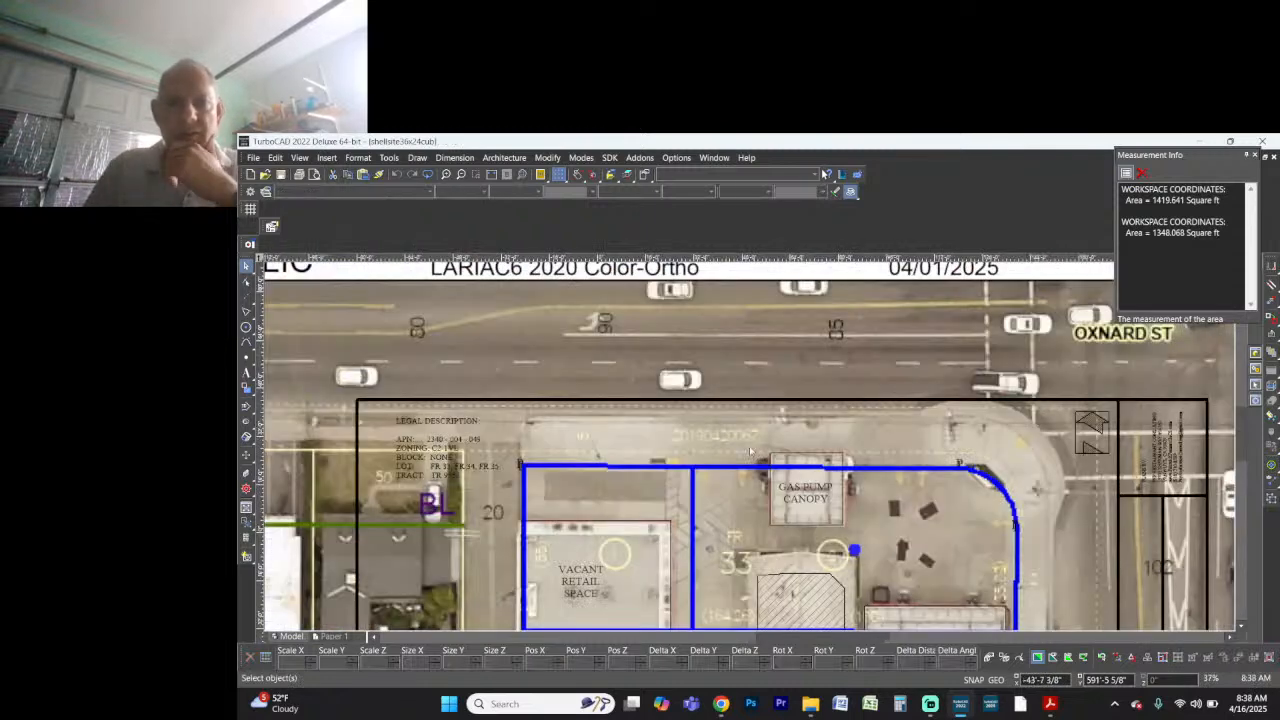
{"action": "left_click", "coordinate": [246, 312]}
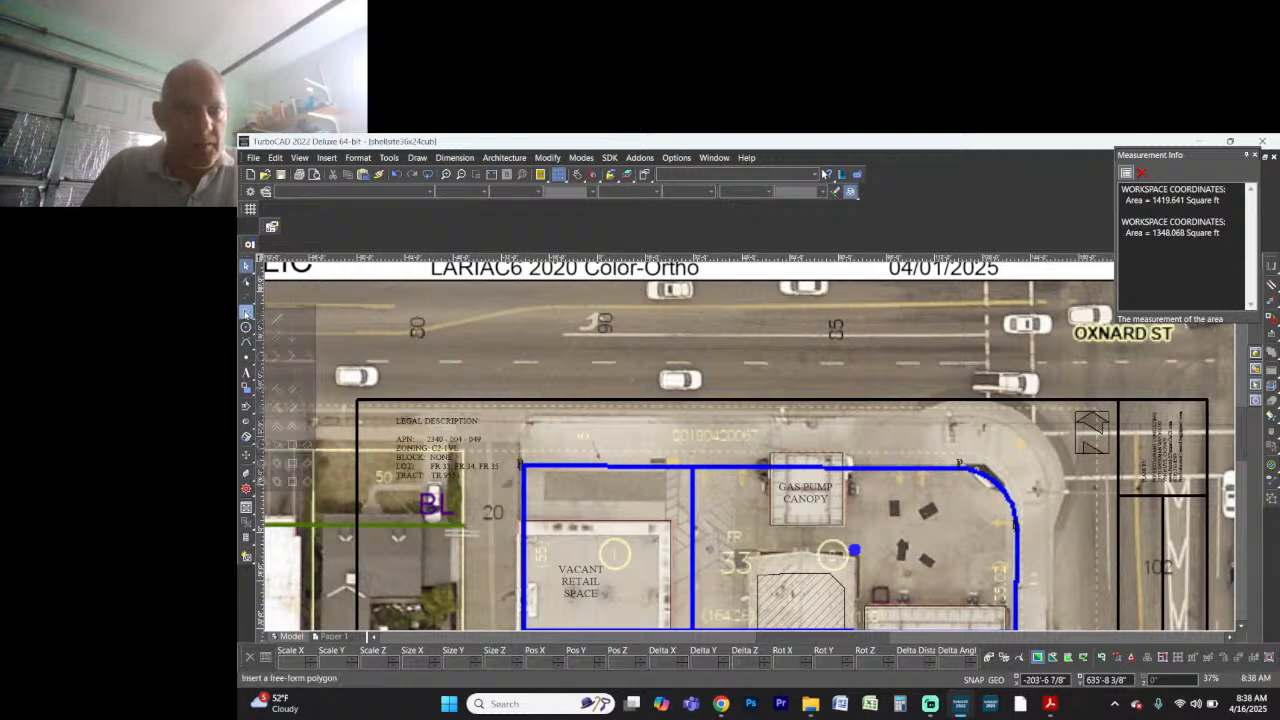
{"action": "left_click", "coordinate": [262, 318]}
{"action": "scroll", "coordinate": [615, 391], "scroll_direction": "up", "scroll_amount": 3}
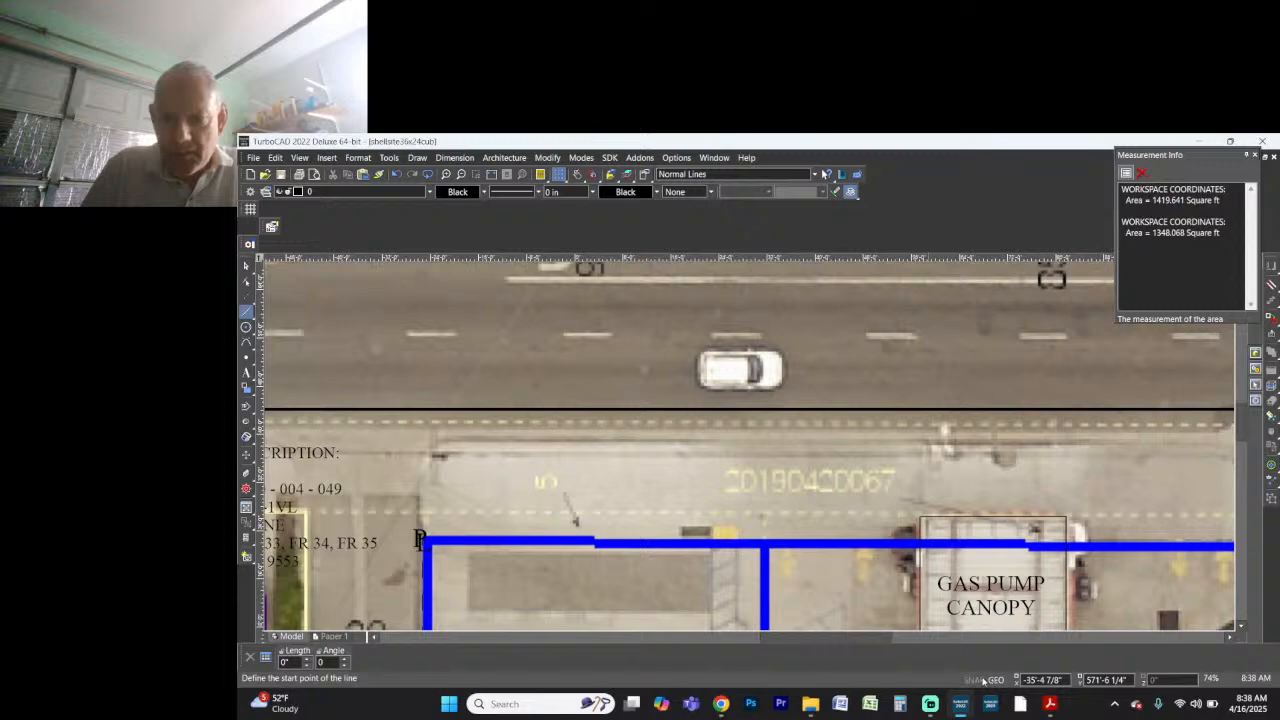
{"action": "left_click", "coordinate": [445, 440]}
{"action": "scroll", "coordinate": [722, 437], "scroll_direction": "down", "scroll_amount": 2}
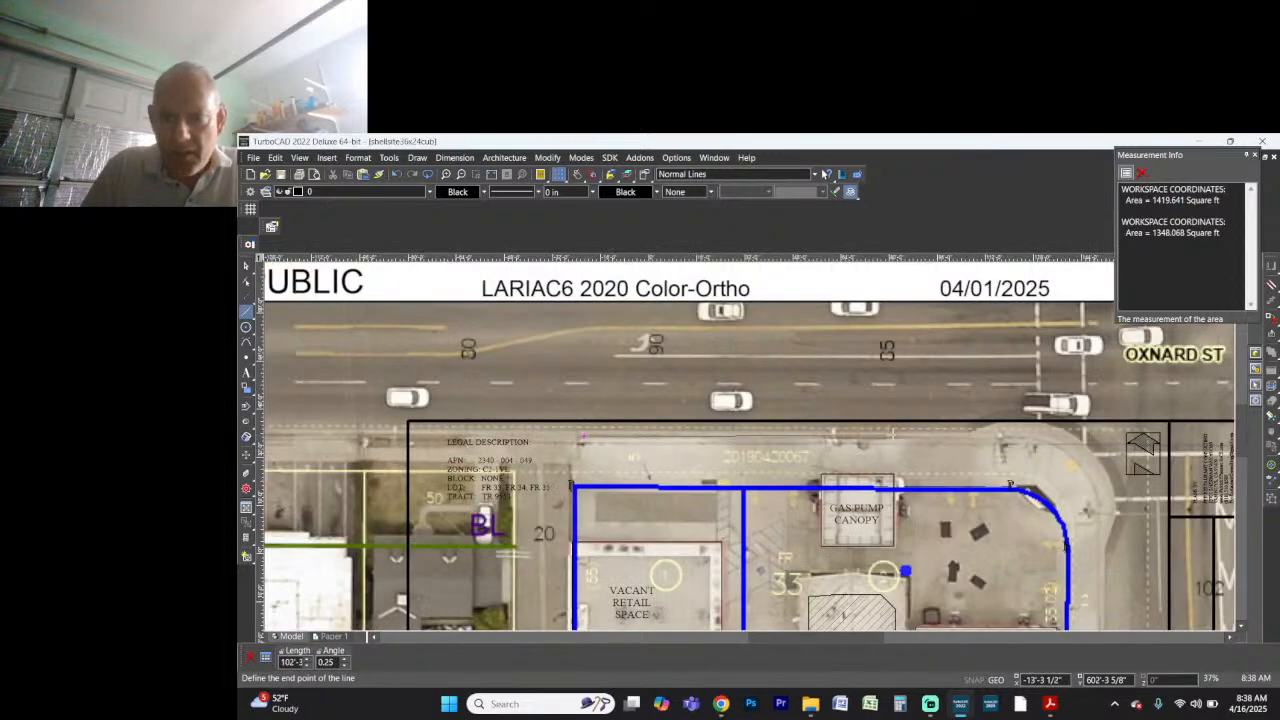
{"action": "scroll", "coordinate": [956, 438], "scroll_direction": "up", "scroll_amount": 2}
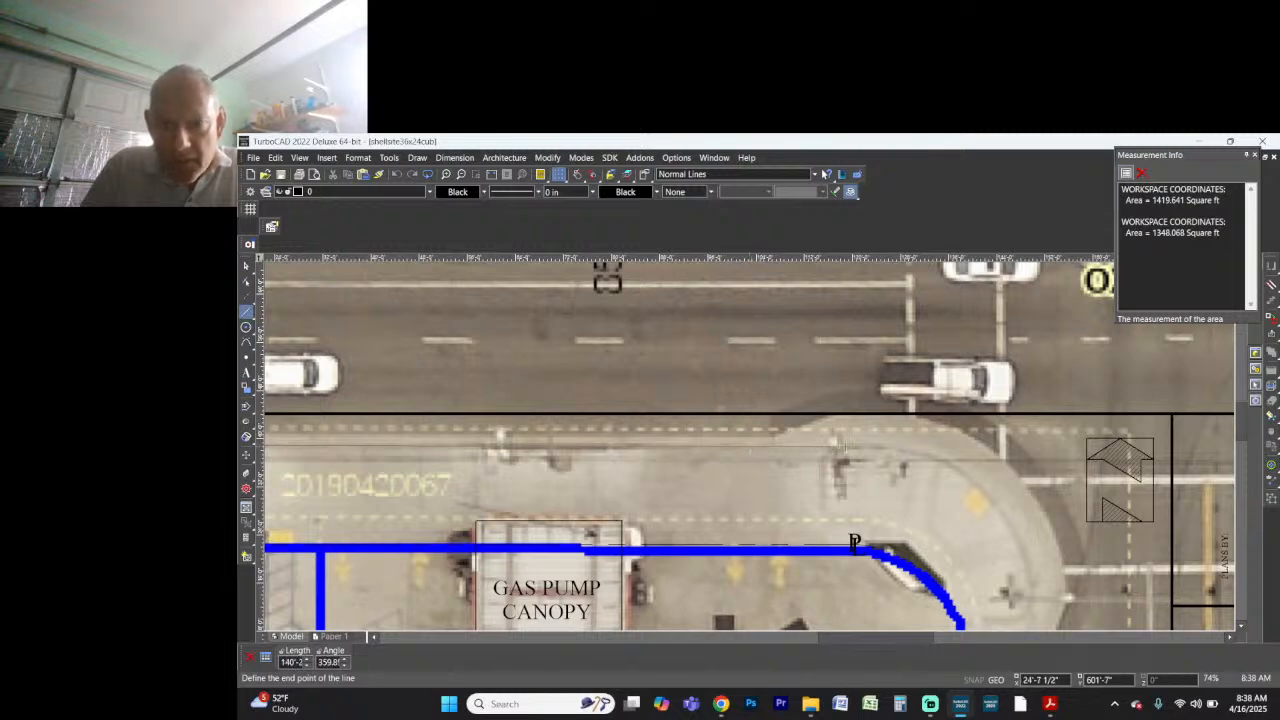
{"action": "key", "text": "Tab"}
{"action": "key", "text": "Tab"}
{"action": "type", "text": "0"}
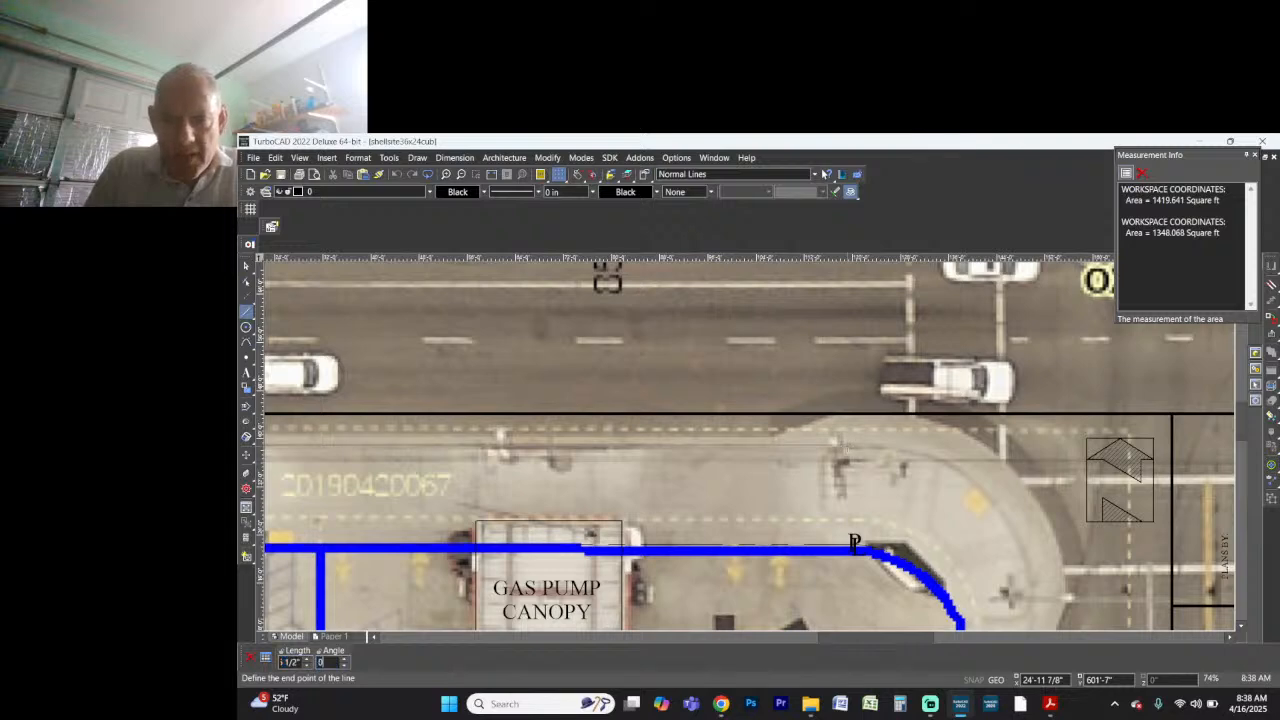
{"action": "key", "text": "Return"}
Step: Draw a line along the Laurel Canyon Blvd curb from below the rounded street corner down to just above the SITE PLAN title
{"action": "scroll", "coordinate": [860, 451], "scroll_direction": "down", "scroll_amount": 1}
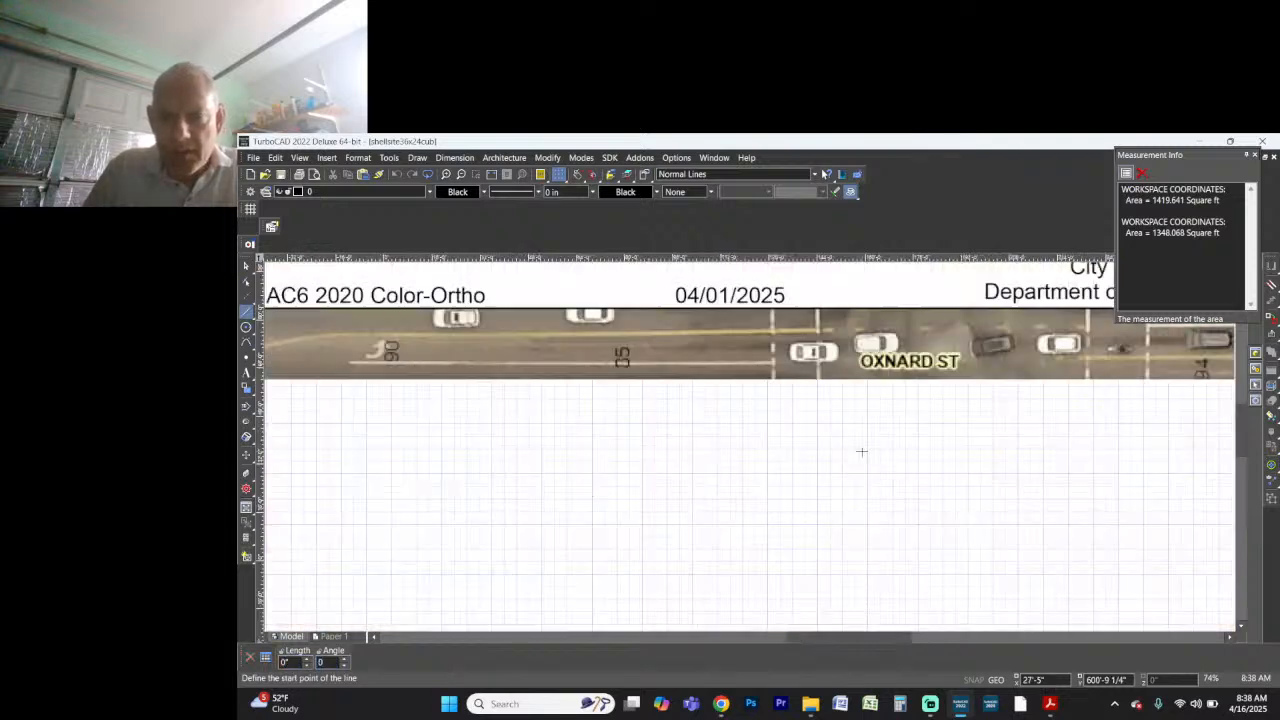
{"action": "scroll", "coordinate": [845, 551], "scroll_direction": "up", "scroll_amount": 1}
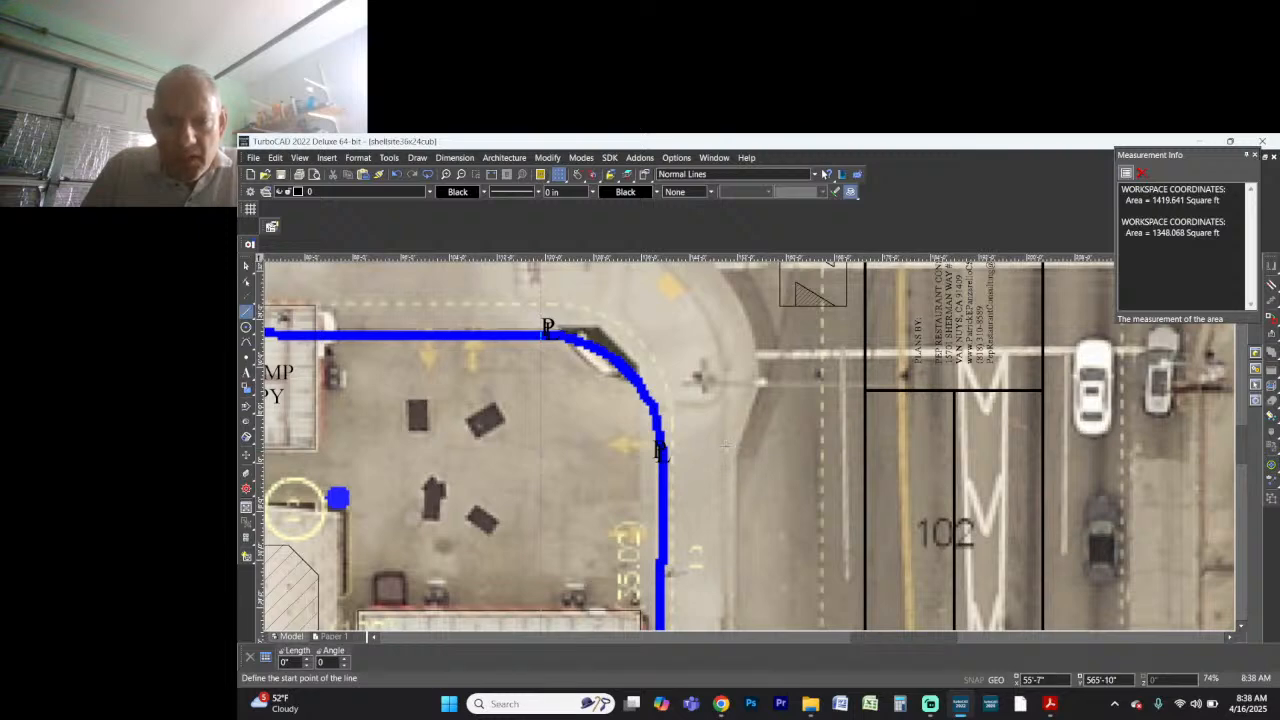
{"action": "left_click", "coordinate": [725, 445]}
{"action": "scroll", "coordinate": [758, 395], "scroll_direction": "down", "scroll_amount": 1}
{"action": "scroll", "coordinate": [748, 458], "scroll_direction": "up", "scroll_amount": 1}
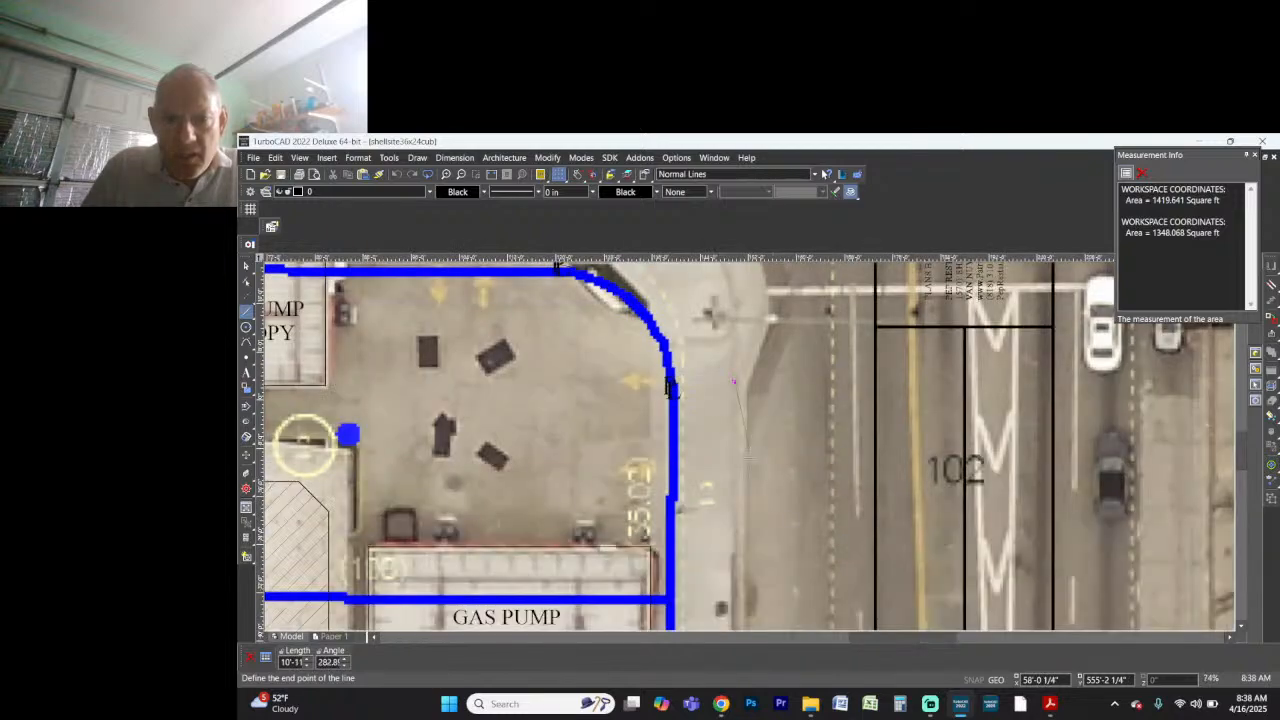
{"action": "scroll", "coordinate": [748, 458], "scroll_direction": "down", "scroll_amount": 1}
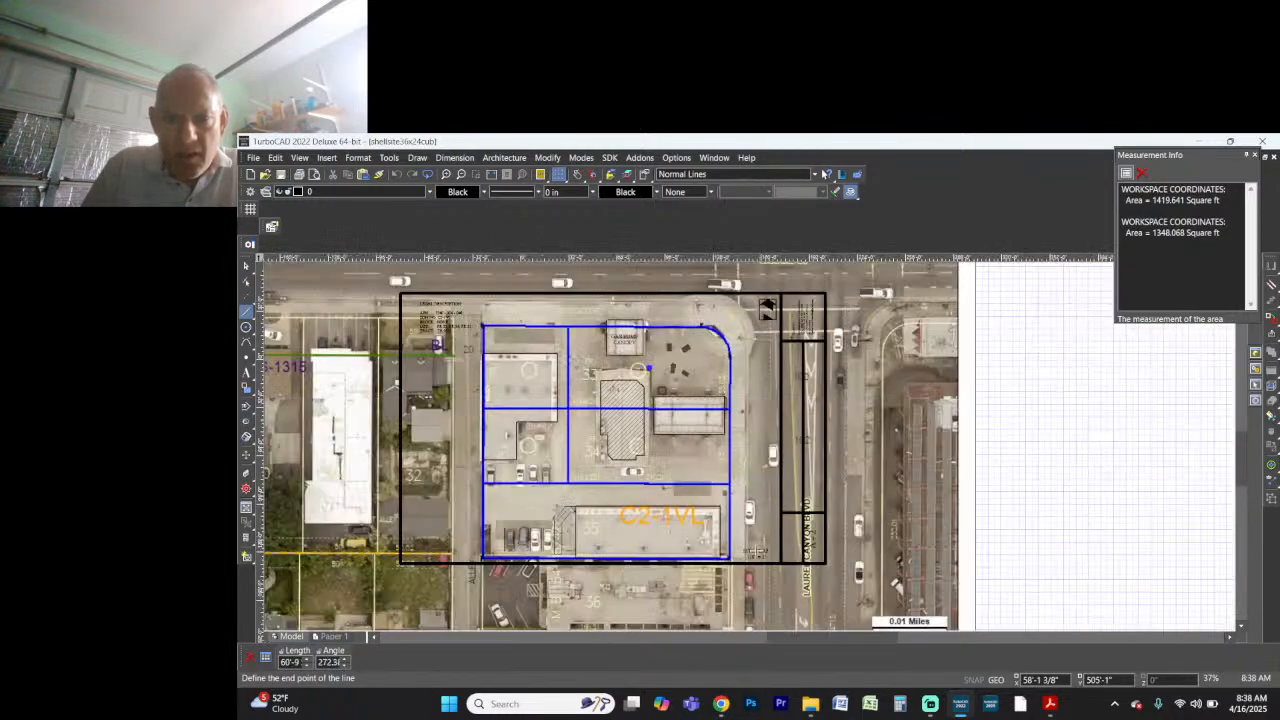
{"action": "scroll", "coordinate": [748, 458], "scroll_direction": "up", "scroll_amount": 1}
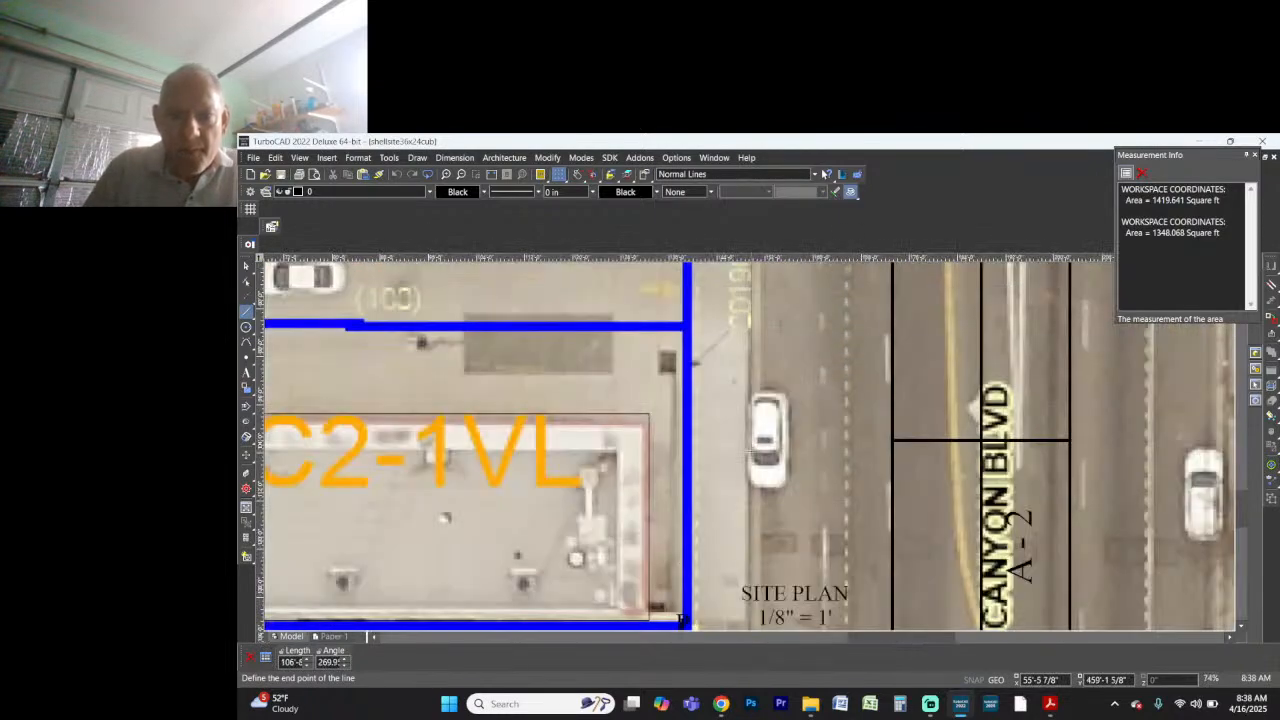
{"action": "left_click", "coordinate": [745, 511]}
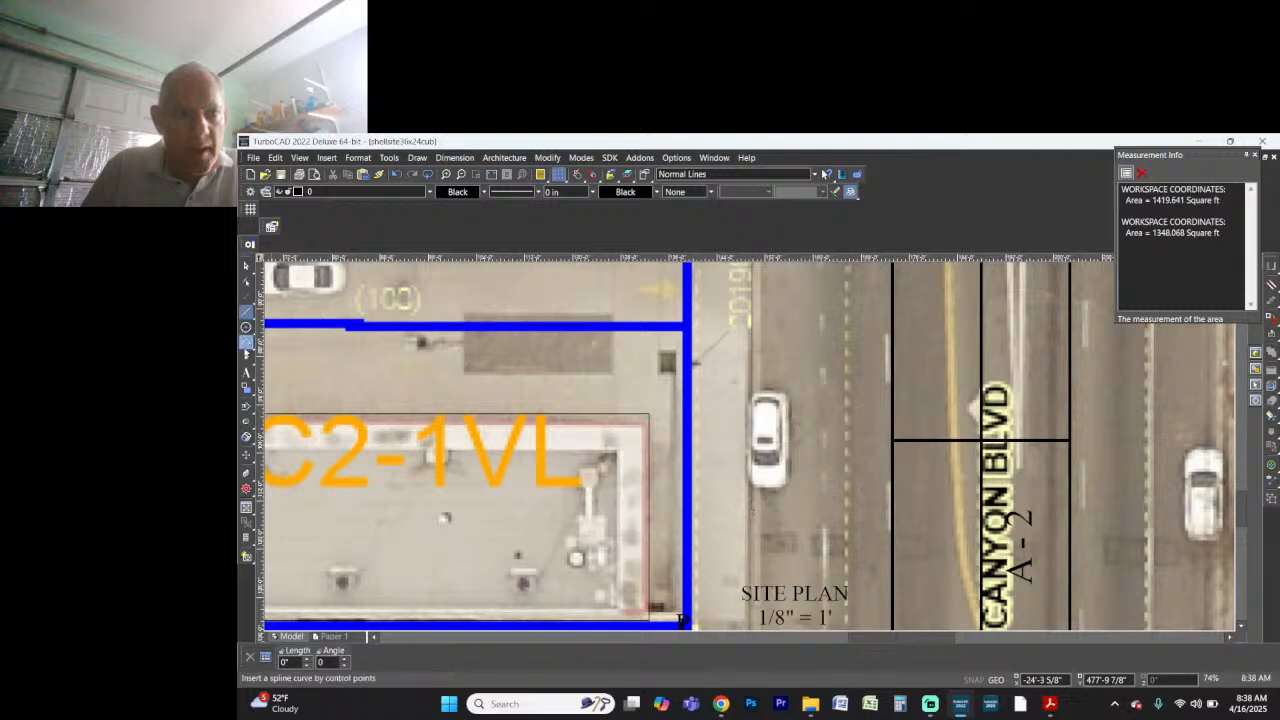
Step: Sketch a small freehand curve across the lower end of the Laurel Canyon Blvd curb line
{"action": "left_click", "coordinate": [262, 364]}
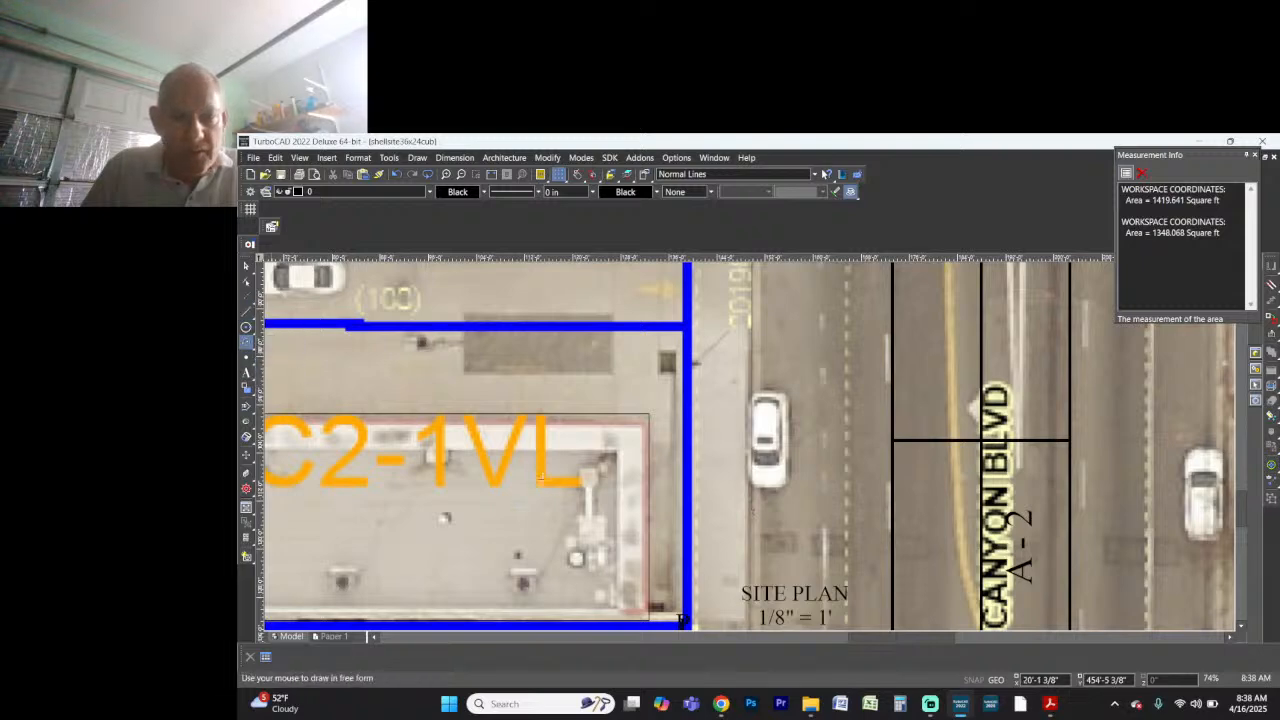
{"action": "left_click_drag", "start_coordinate": [729, 505], "coordinate": [738, 524]}
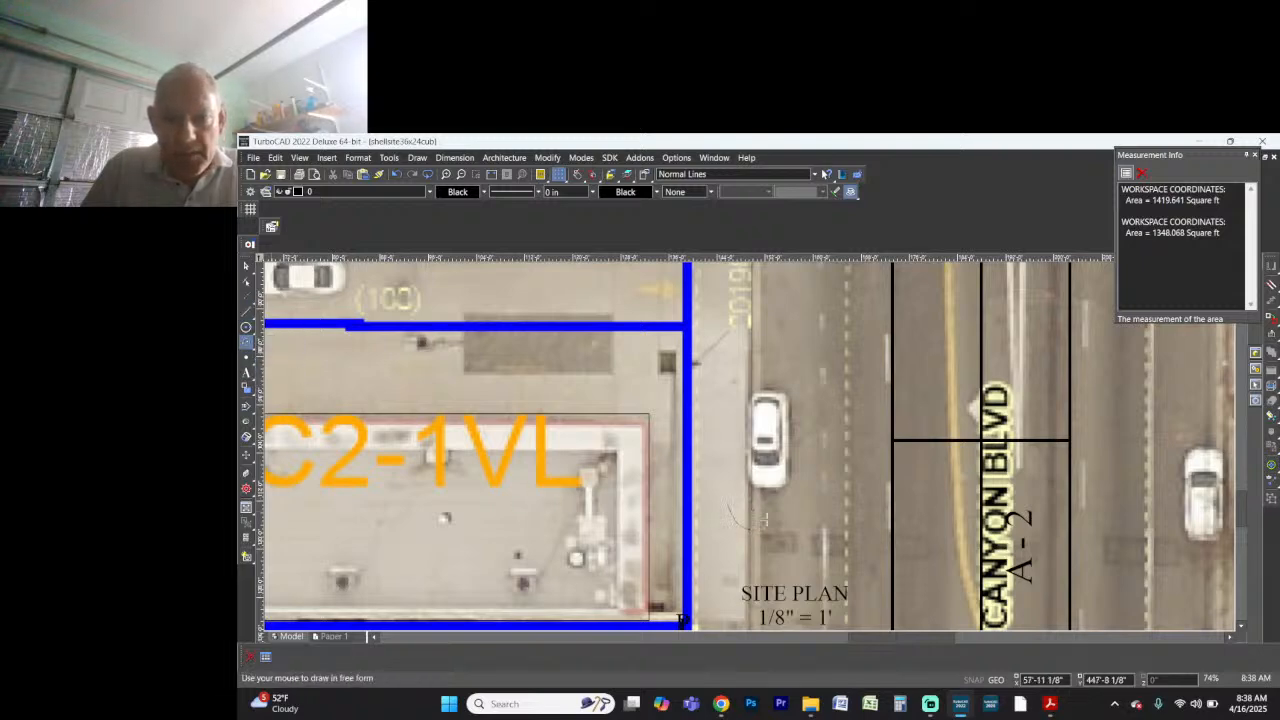
{"action": "scroll", "coordinate": [784, 474], "scroll_direction": "down", "scroll_amount": 5}
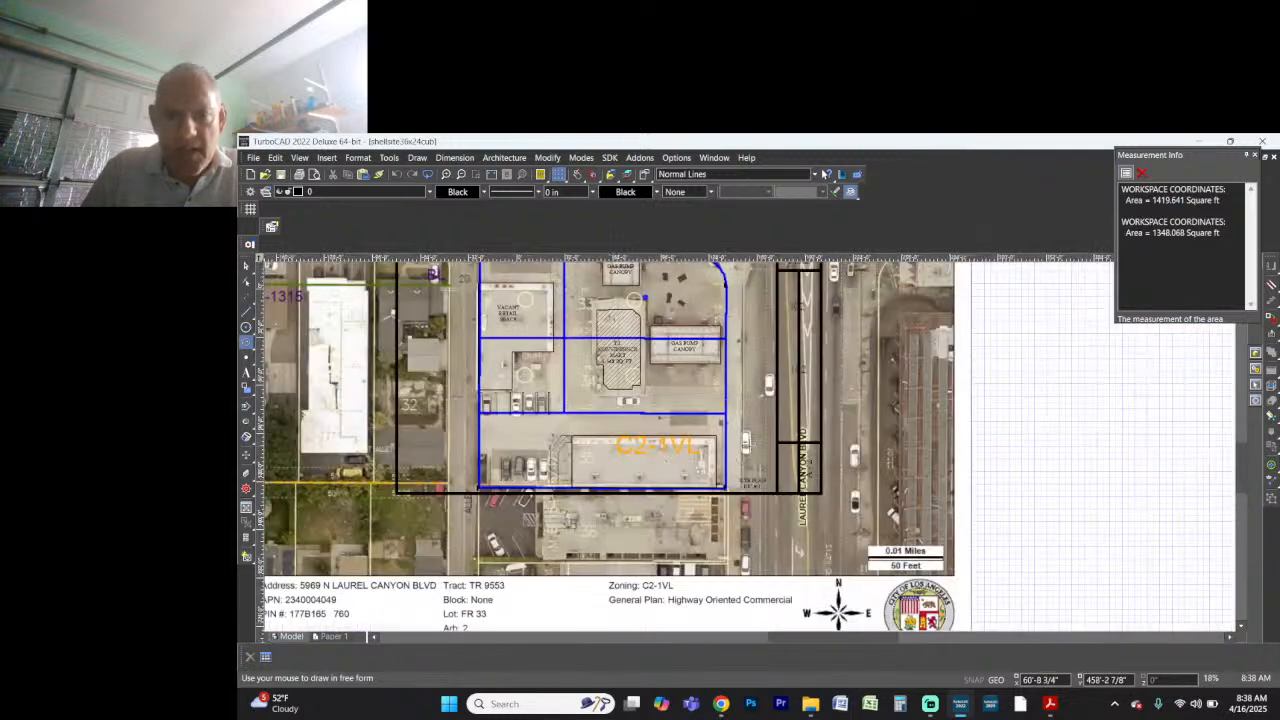
Step: Draw a short vertical line from the property line corner by the alley up towards the Oxnard St curb
{"action": "scroll", "coordinate": [749, 446], "scroll_direction": "up", "scroll_amount": 5}
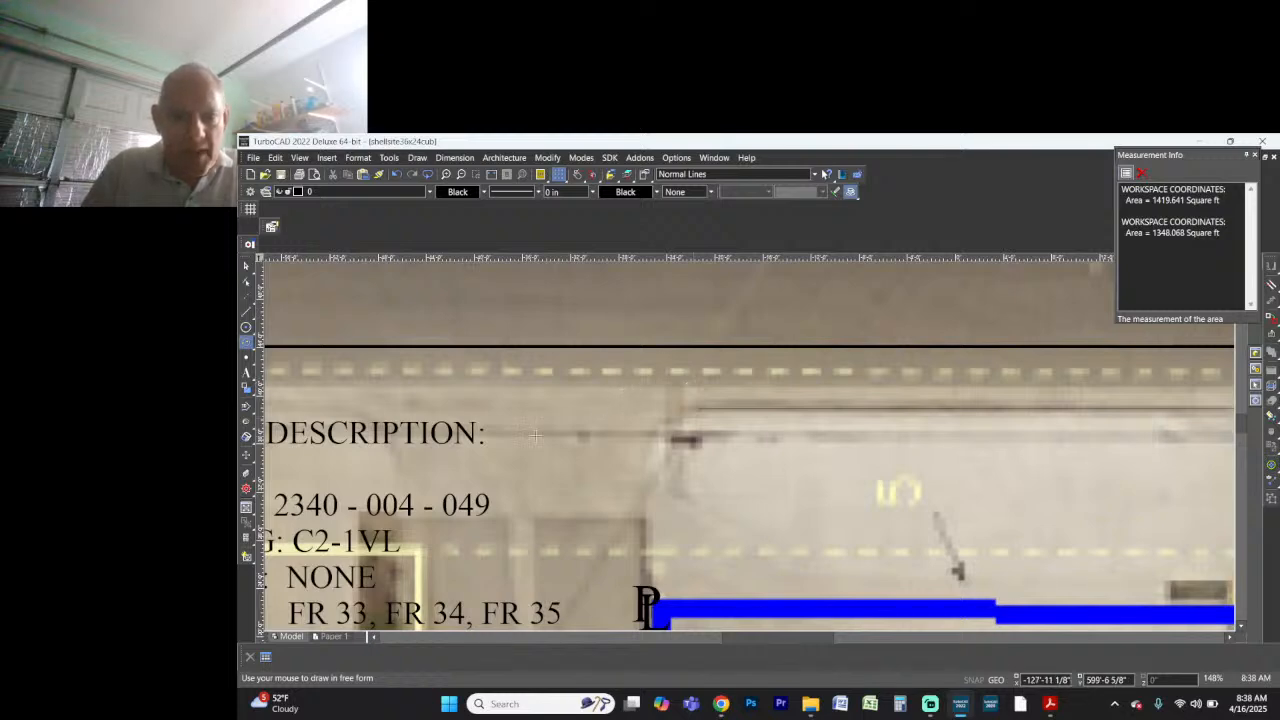
{"action": "left_click", "coordinate": [246, 311]}
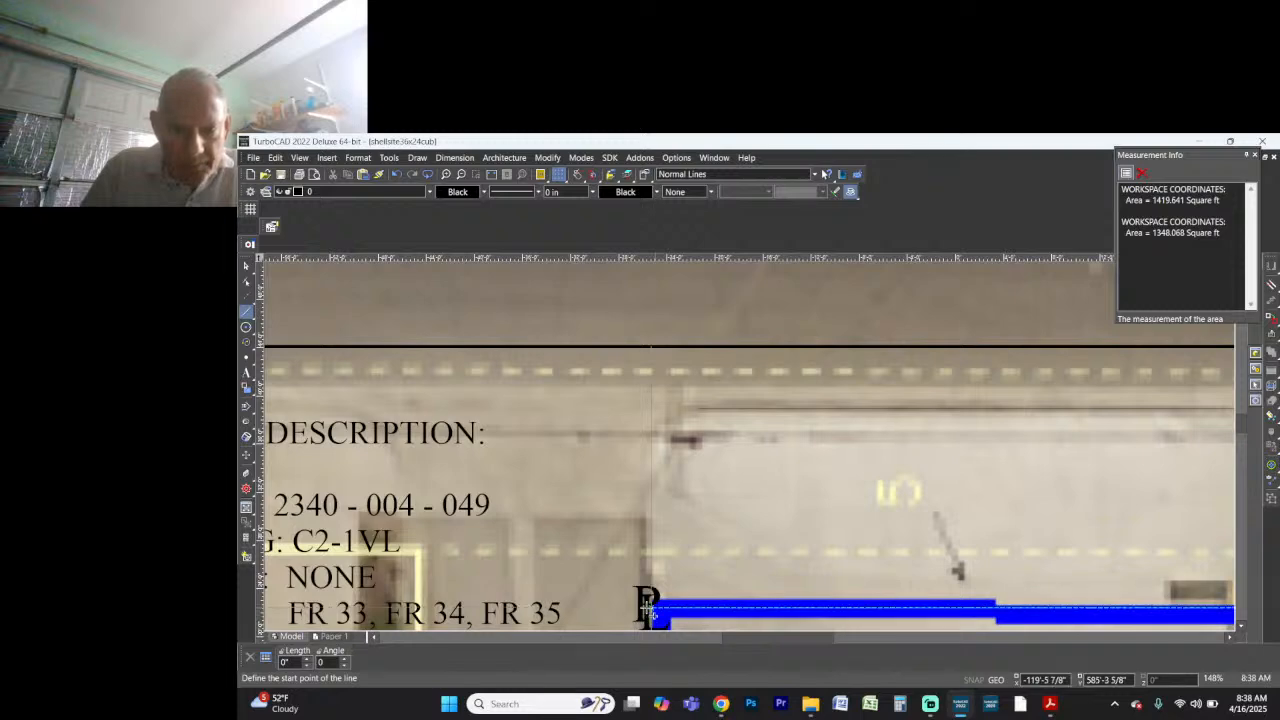
{"action": "left_click", "coordinate": [646, 604]}
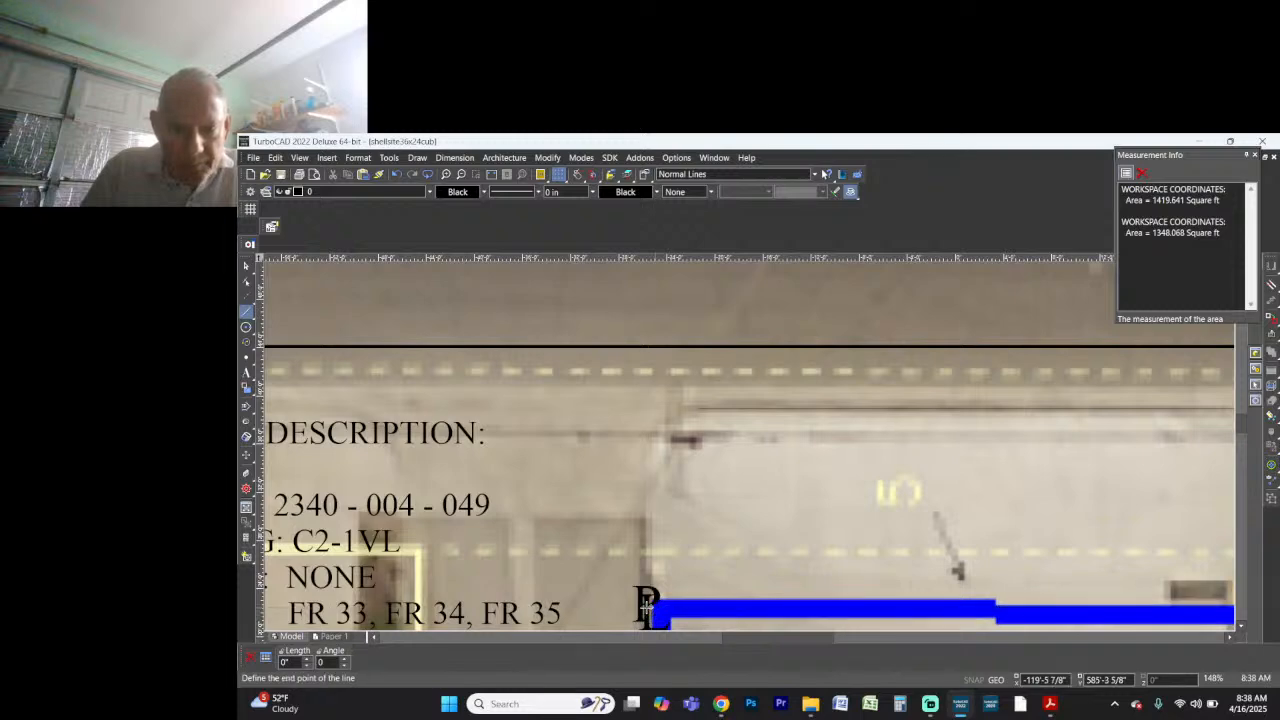
{"action": "left_click", "coordinate": [646, 496]}
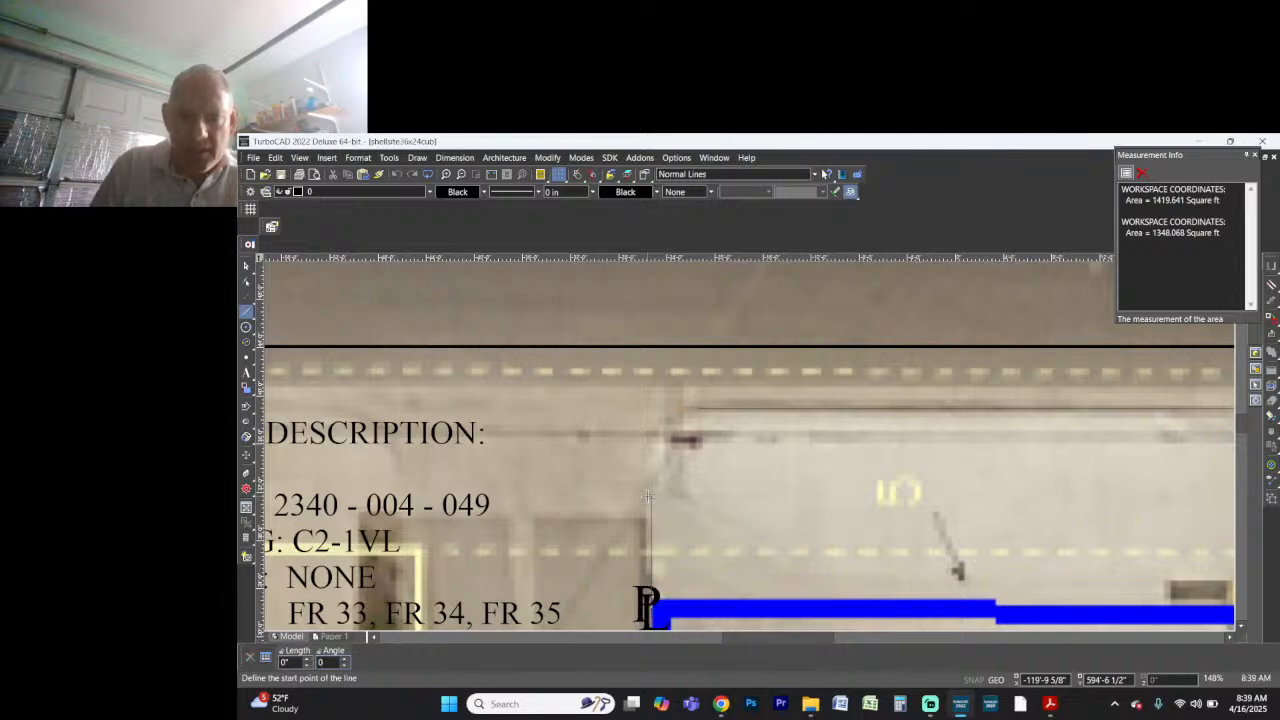
Step: Draw a black continuous-line arc joining the short vertical line by the alley to the start of the Oxnard St curb line
{"action": "left_click", "coordinate": [246, 326]}
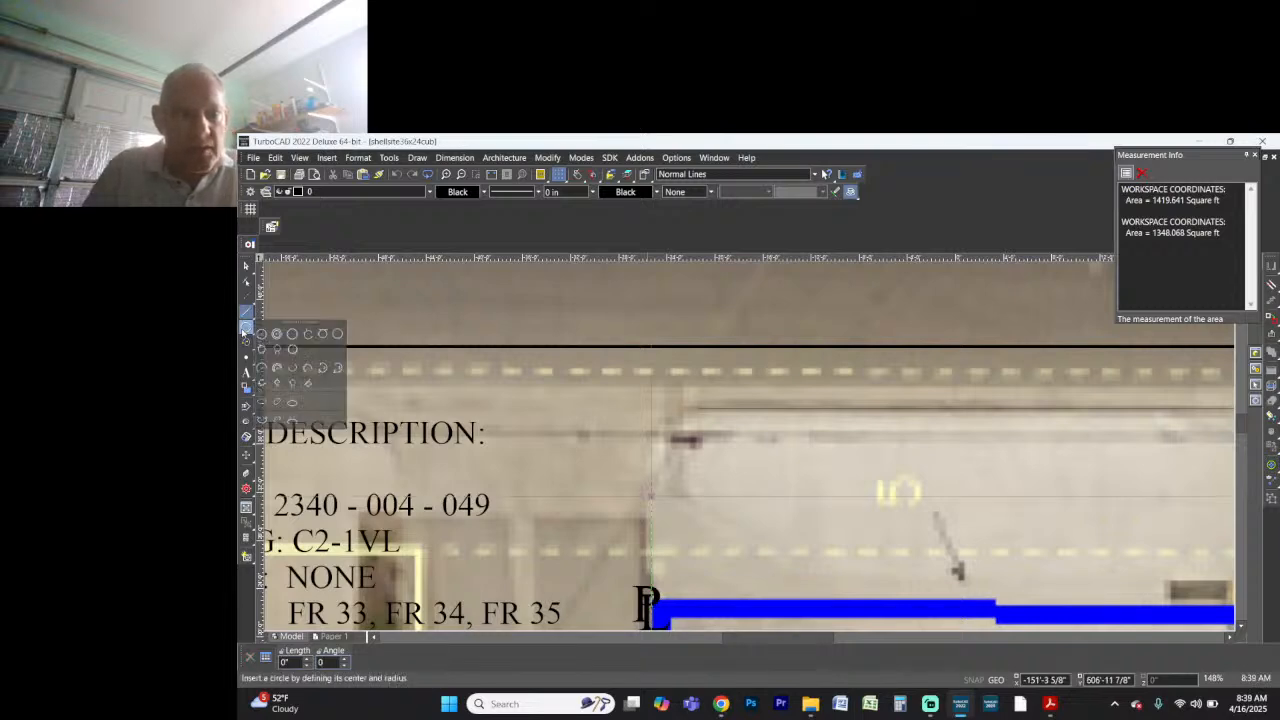
{"action": "left_click", "coordinate": [337, 368]}
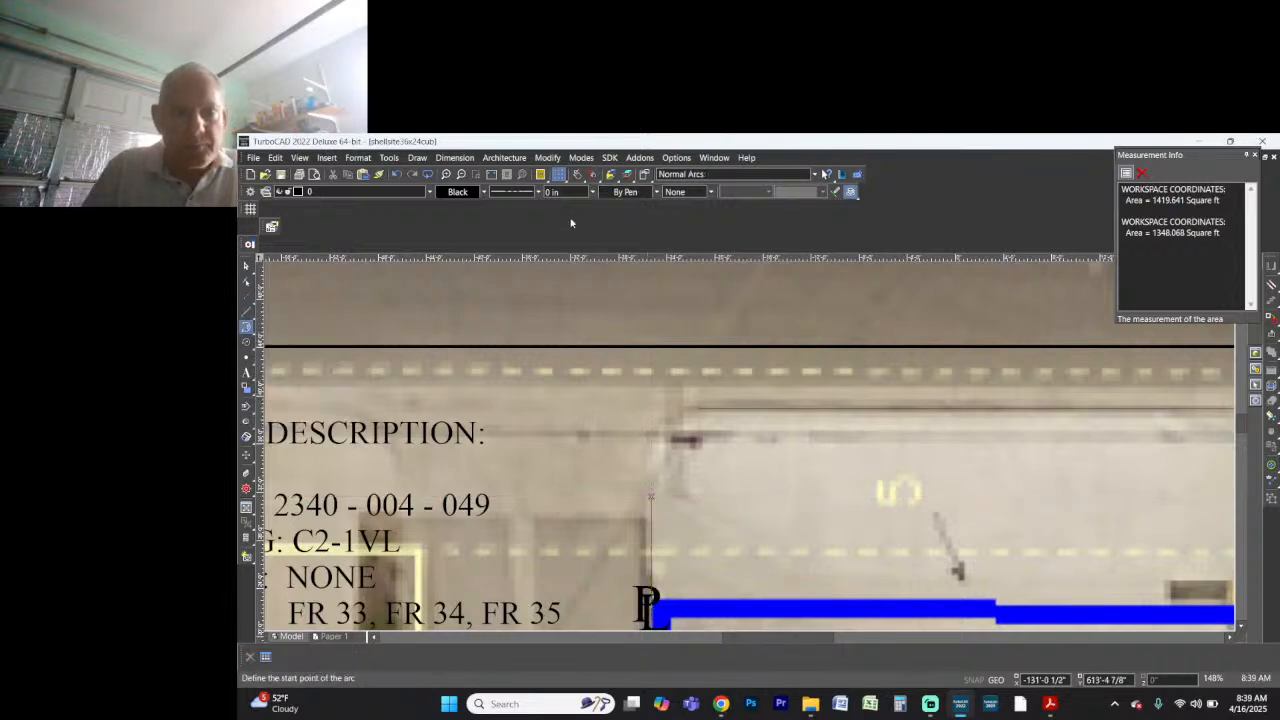
{"action": "left_click", "coordinate": [538, 192]}
{"action": "left_click", "coordinate": [520, 308]}
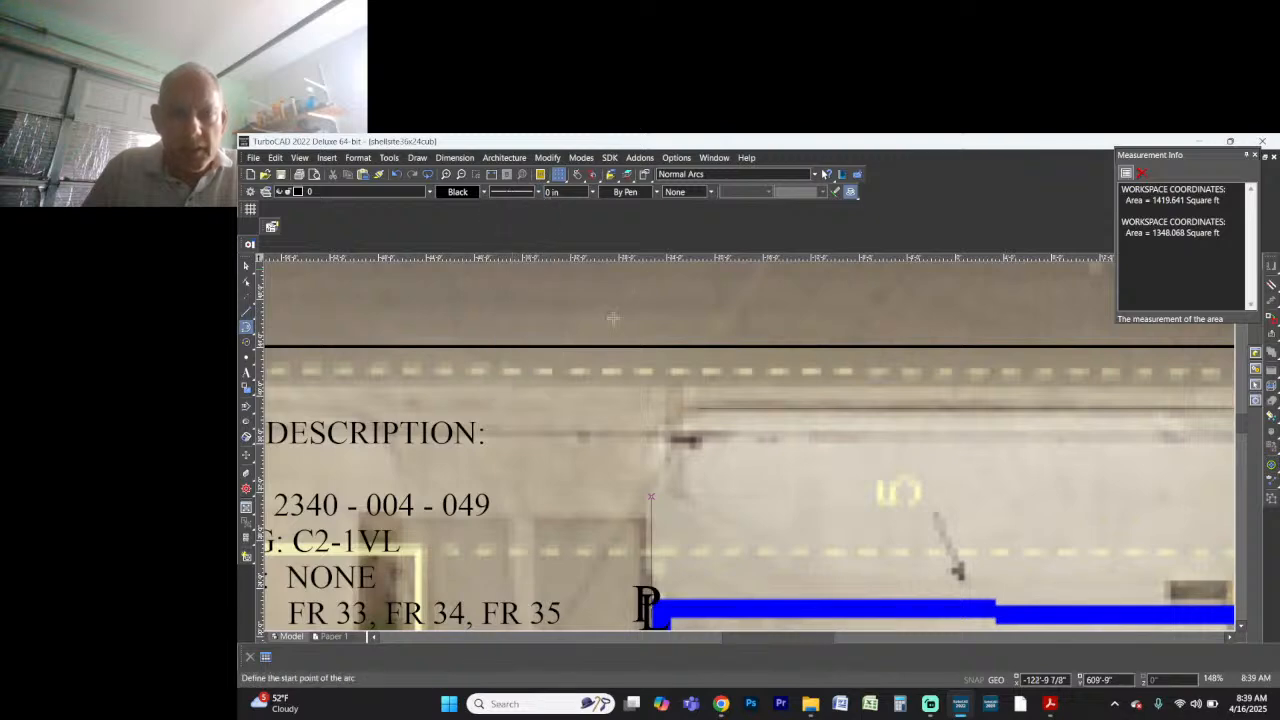
{"action": "left_click", "coordinate": [650, 497]}
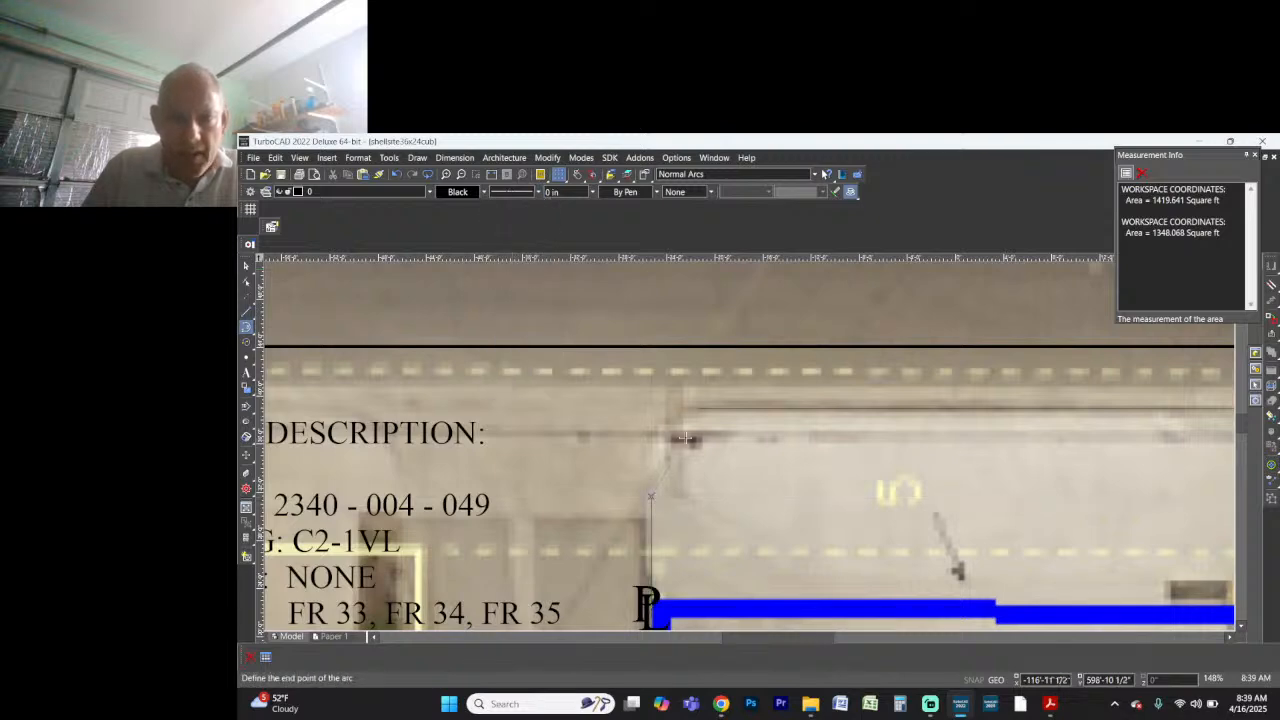
{"action": "left_click", "coordinate": [700, 411]}
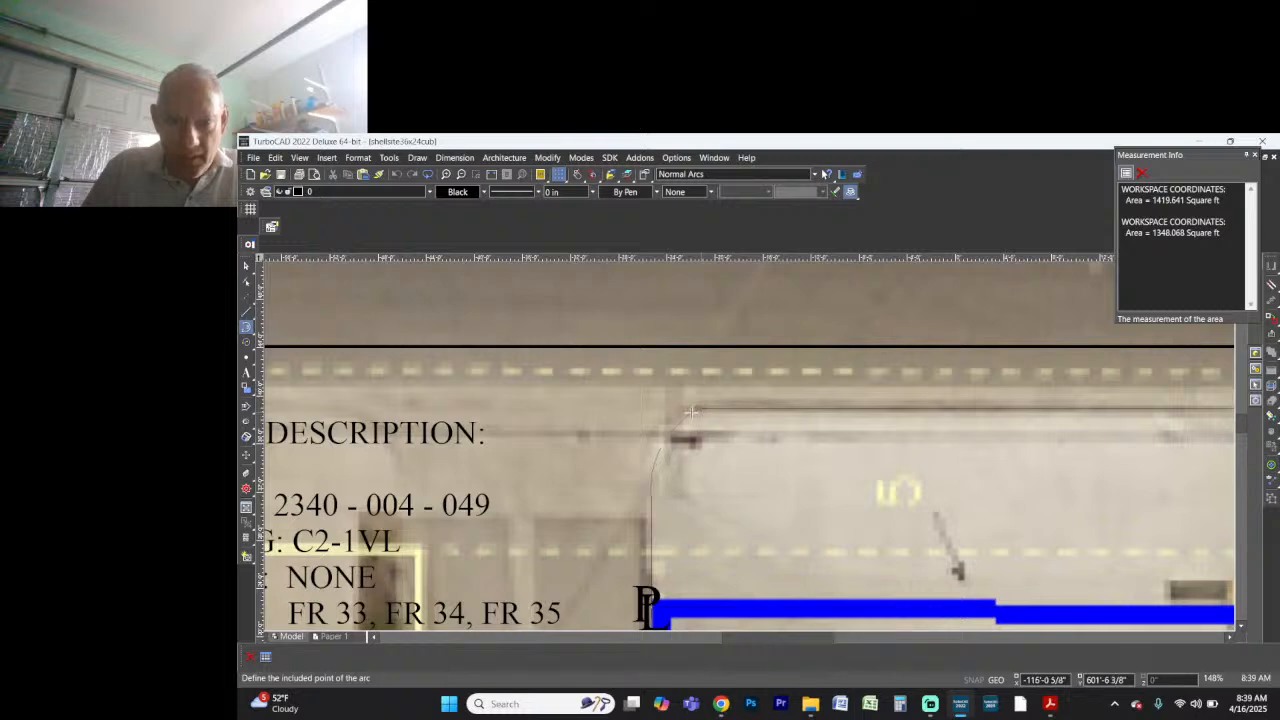
{"action": "left_click", "coordinate": [685, 415]}
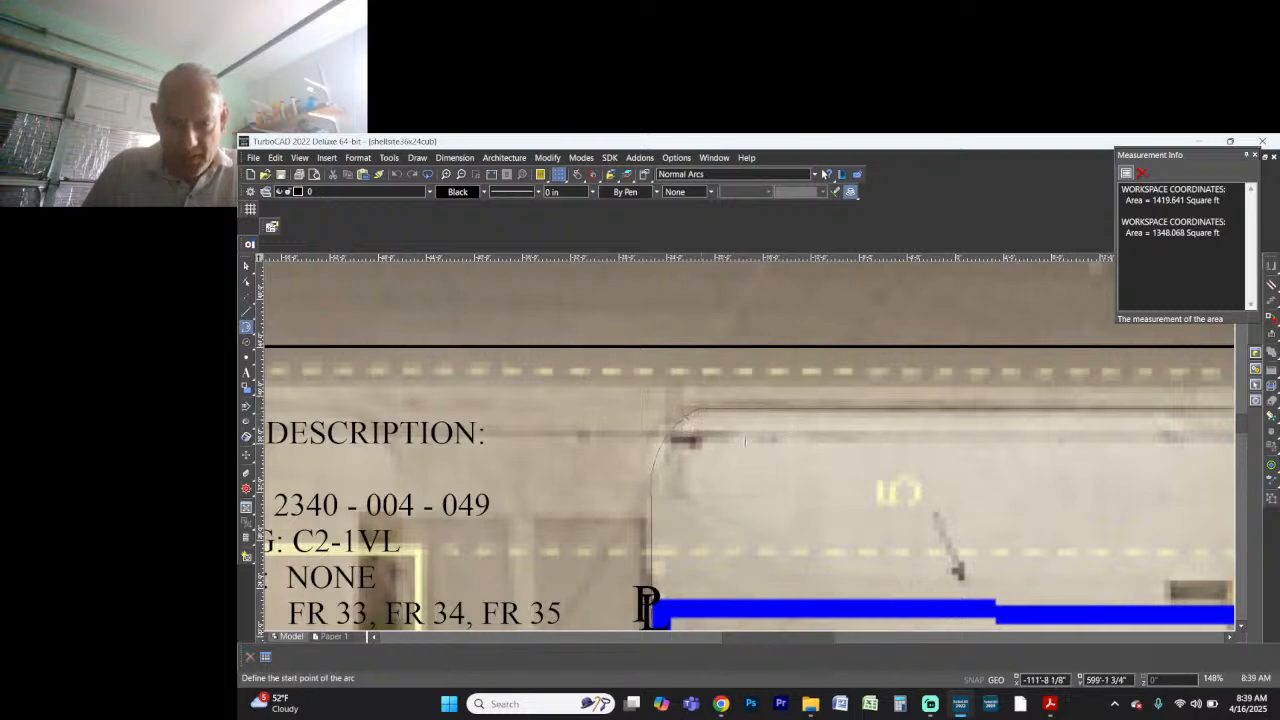
Step: Label the Oxnard St sidewalk strip near the alley with the text SIDEWALK, 4'-0" high
{"action": "scroll", "coordinate": [750, 450], "scroll_direction": "down", "scroll_amount": 2}
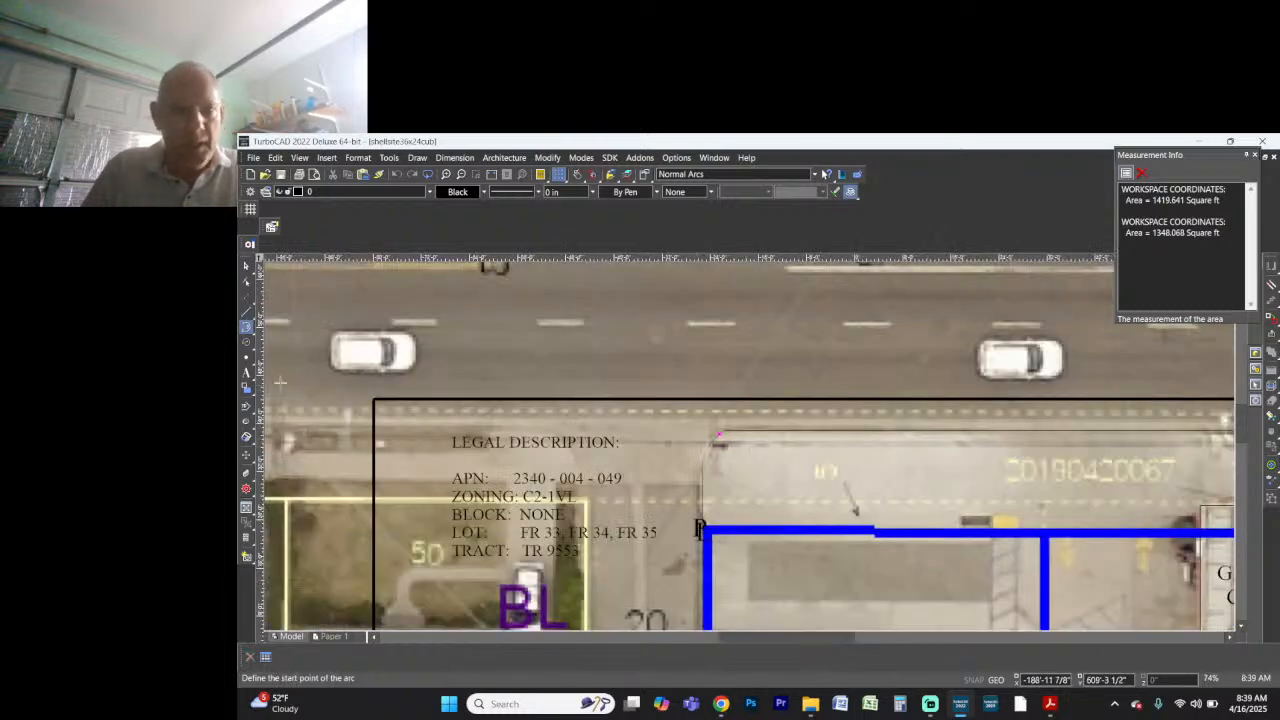
{"action": "left_click", "coordinate": [247, 372]}
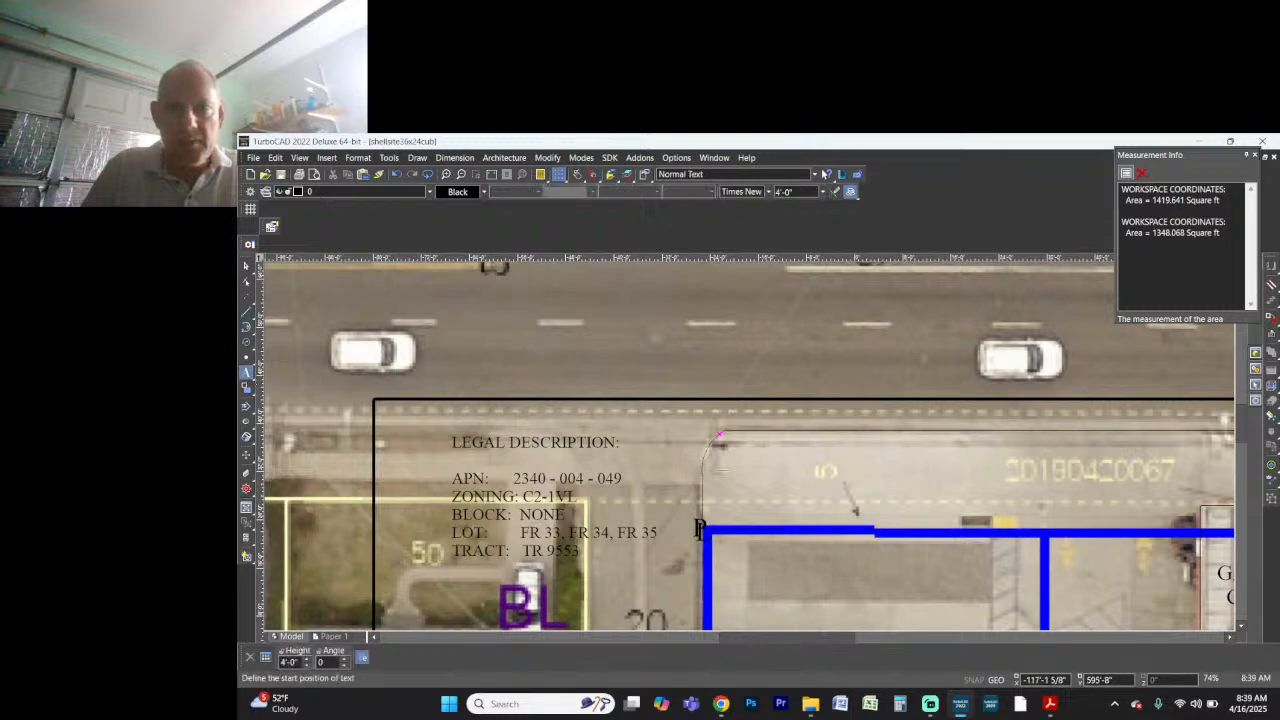
{"action": "left_click", "coordinate": [884, 468]}
{"action": "type", "text": "SIDEWALK"}
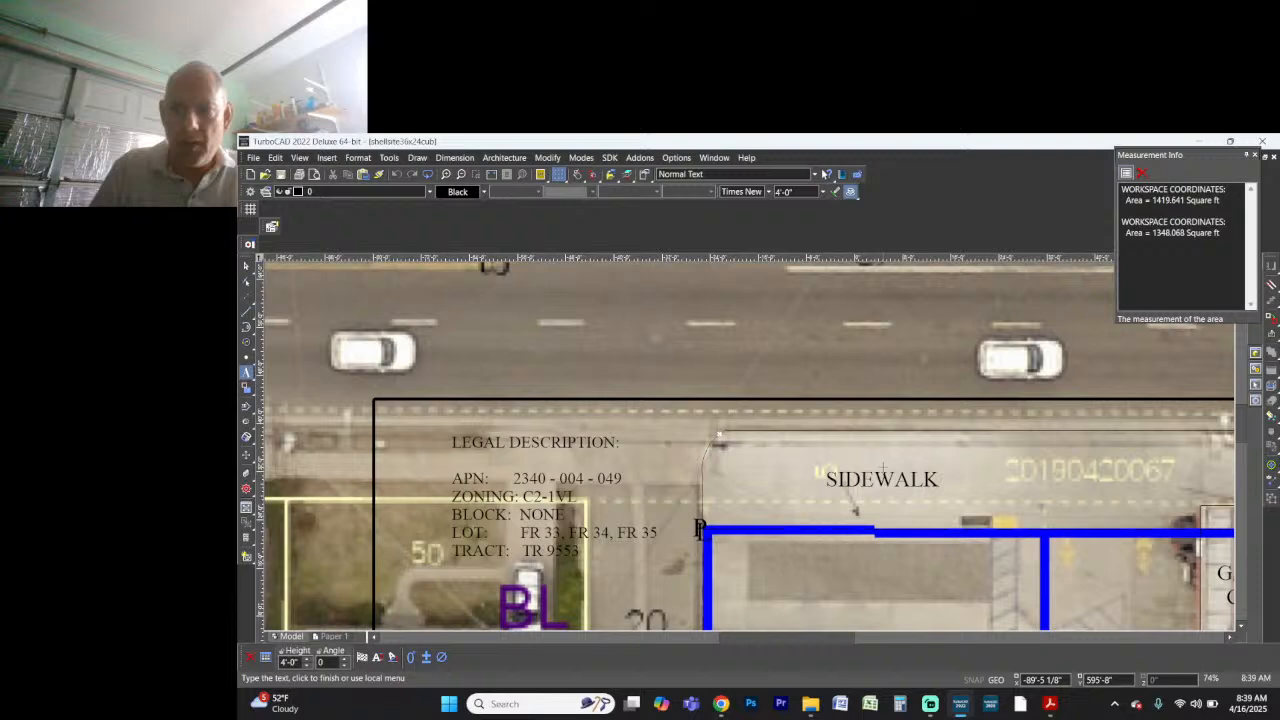
{"action": "left_click", "coordinate": [884, 468]}
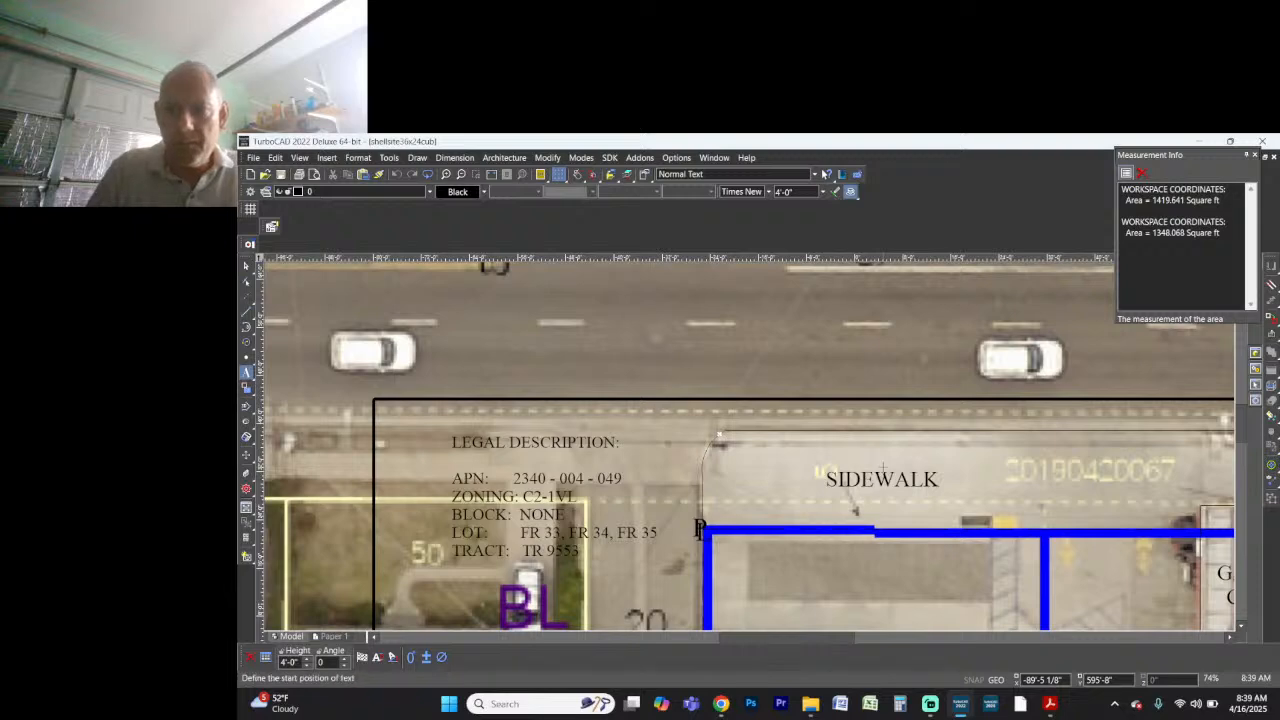
Step: Add a second 4'-0" high SIDEWALK label on the Laurel Canyon Blvd sidewalk, beside the lower lot line
{"action": "scroll", "coordinate": [937, 473], "scroll_direction": "down", "scroll_amount": 2}
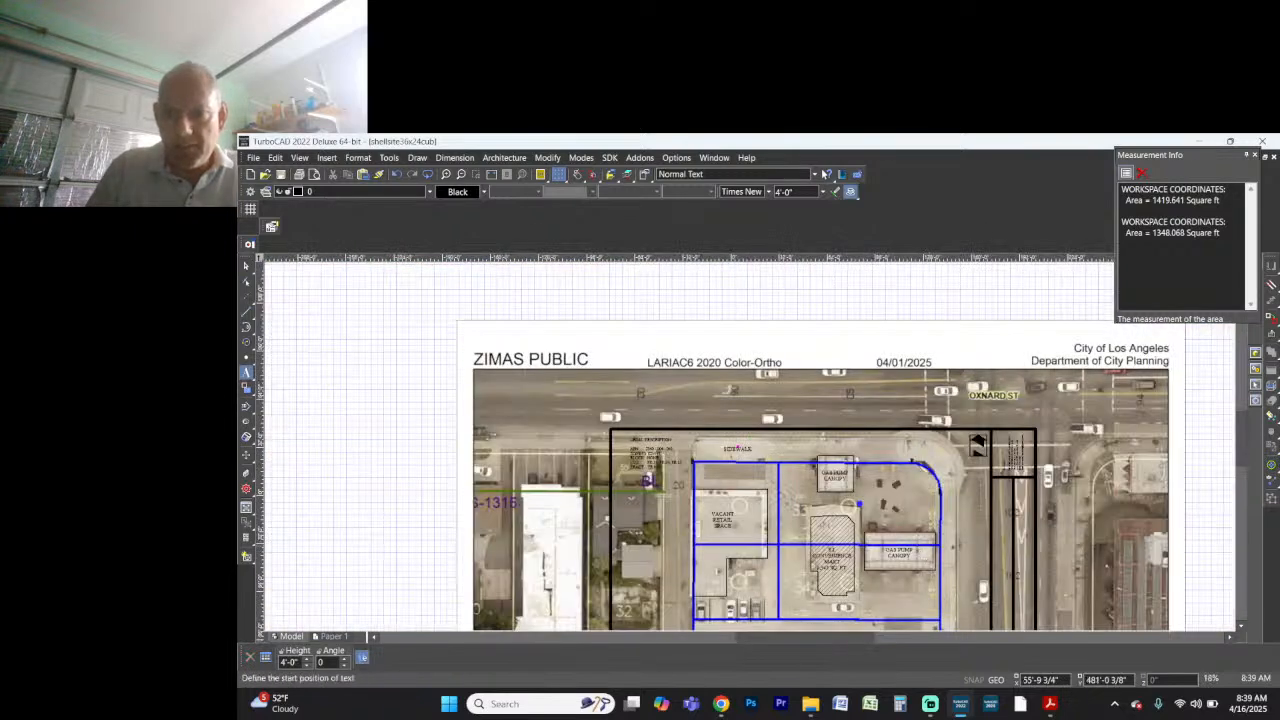
{"action": "scroll", "coordinate": [749, 452], "scroll_direction": "up", "scroll_amount": 2}
{"action": "left_click", "coordinate": [727, 450]}
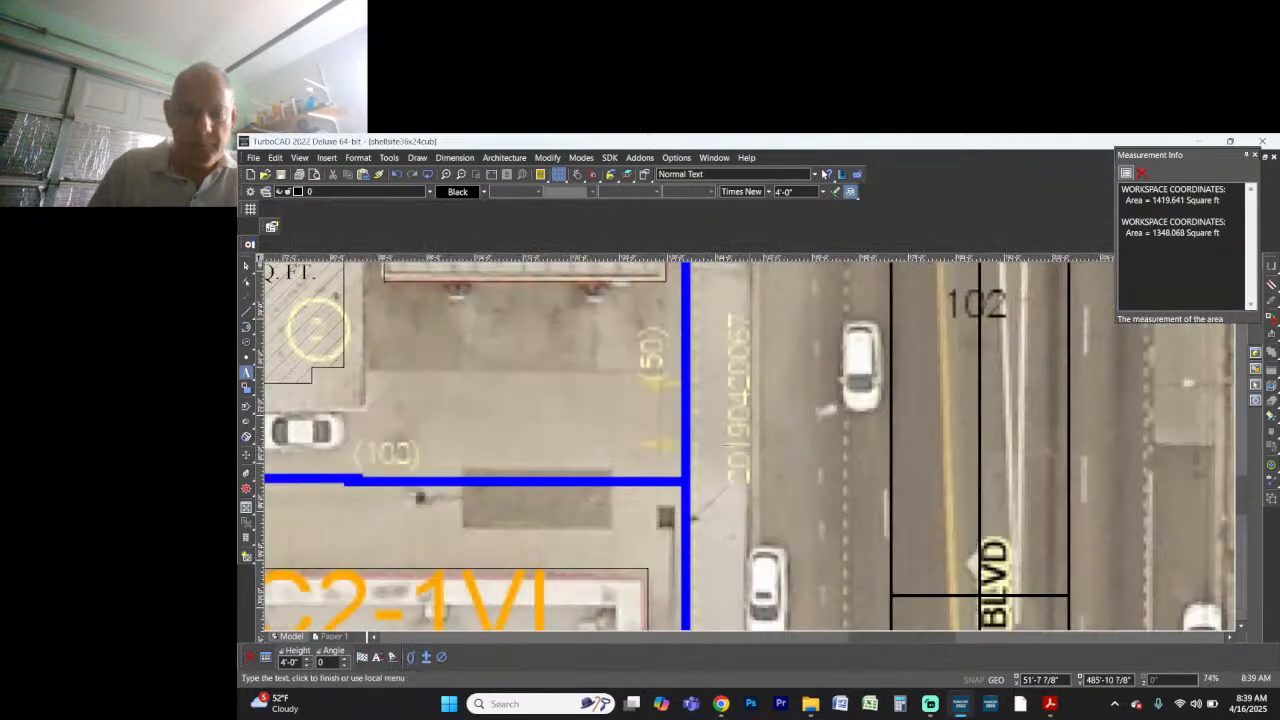
{"action": "type", "text": "SIDEWALK"}
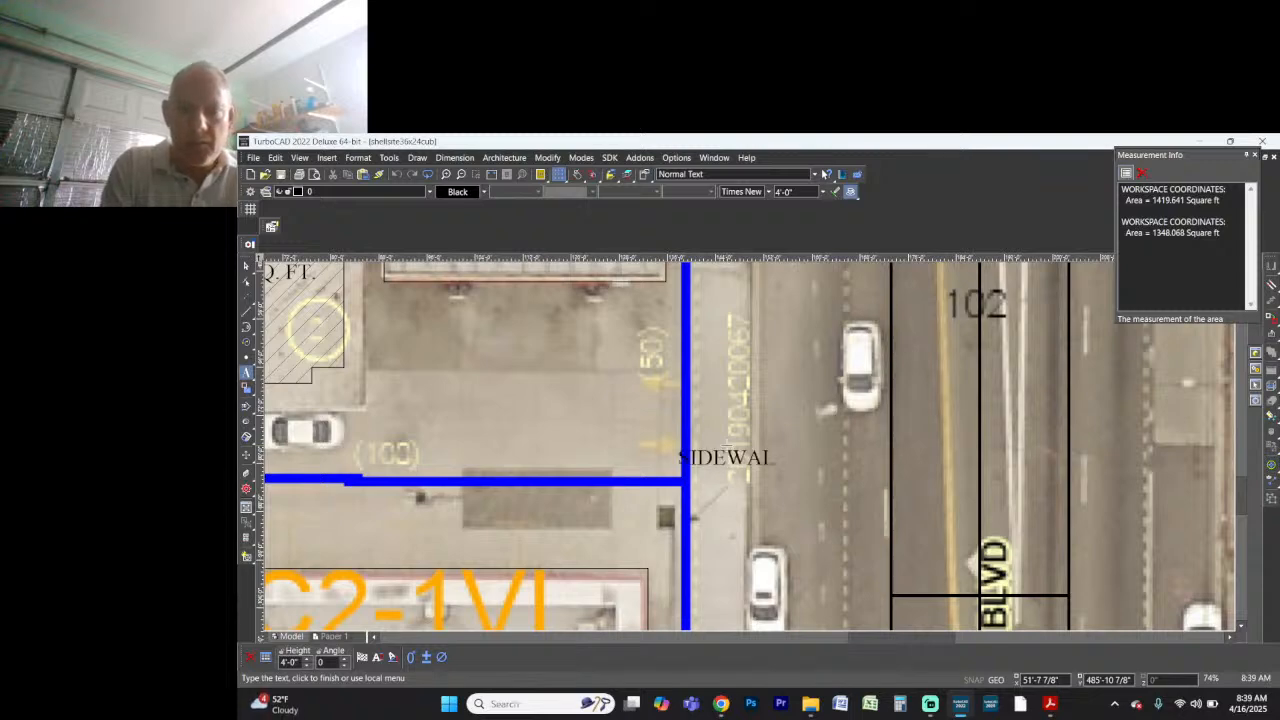
{"action": "left_click", "coordinate": [728, 450]}
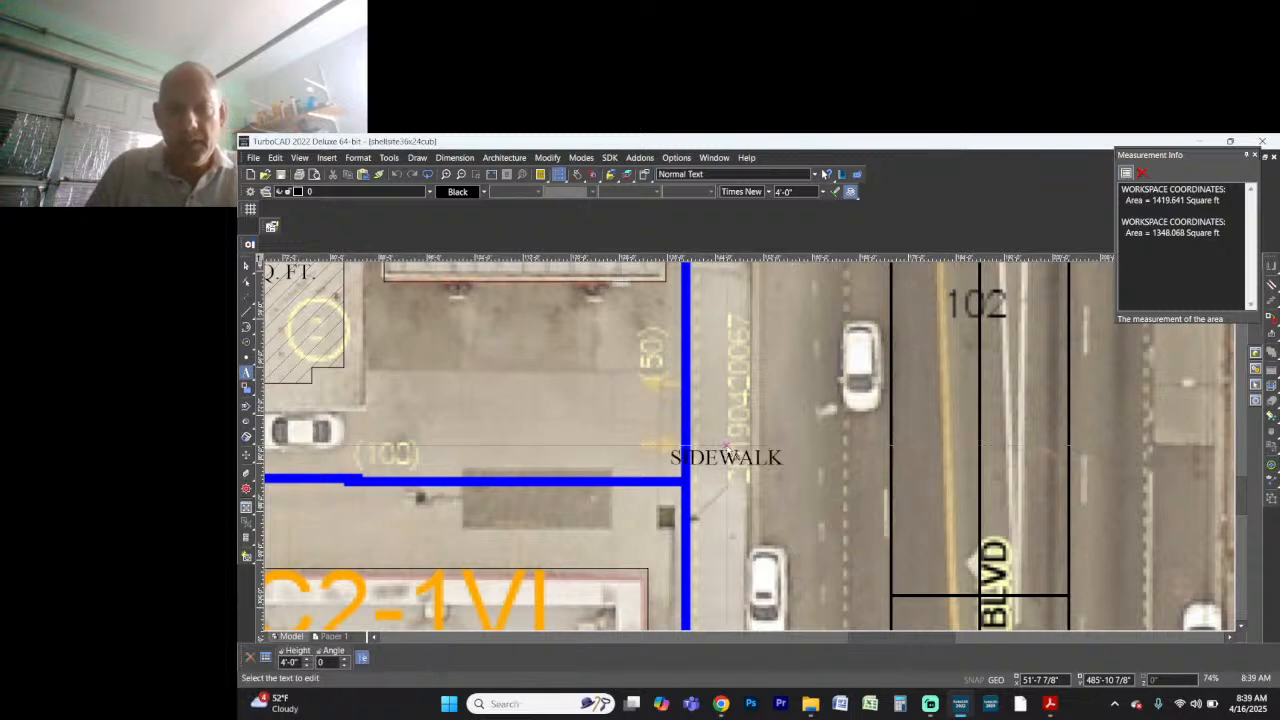
Step: Rotate the Laurel Canyon Blvd SIDEWALK label to 90° about Z and shift it onto the sidewalk strip
{"action": "key", "text": "Escape"}
{"action": "right_click", "coordinate": [732, 463]}
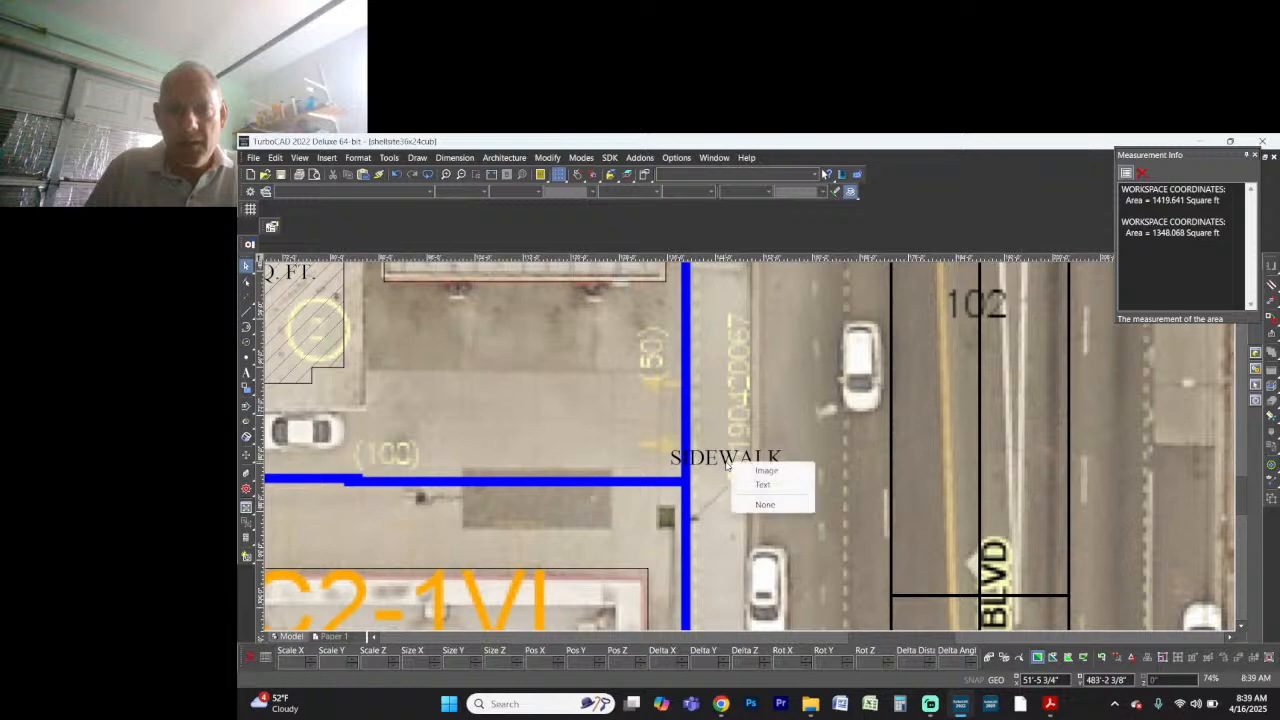
{"action": "left_click", "coordinate": [745, 485]}
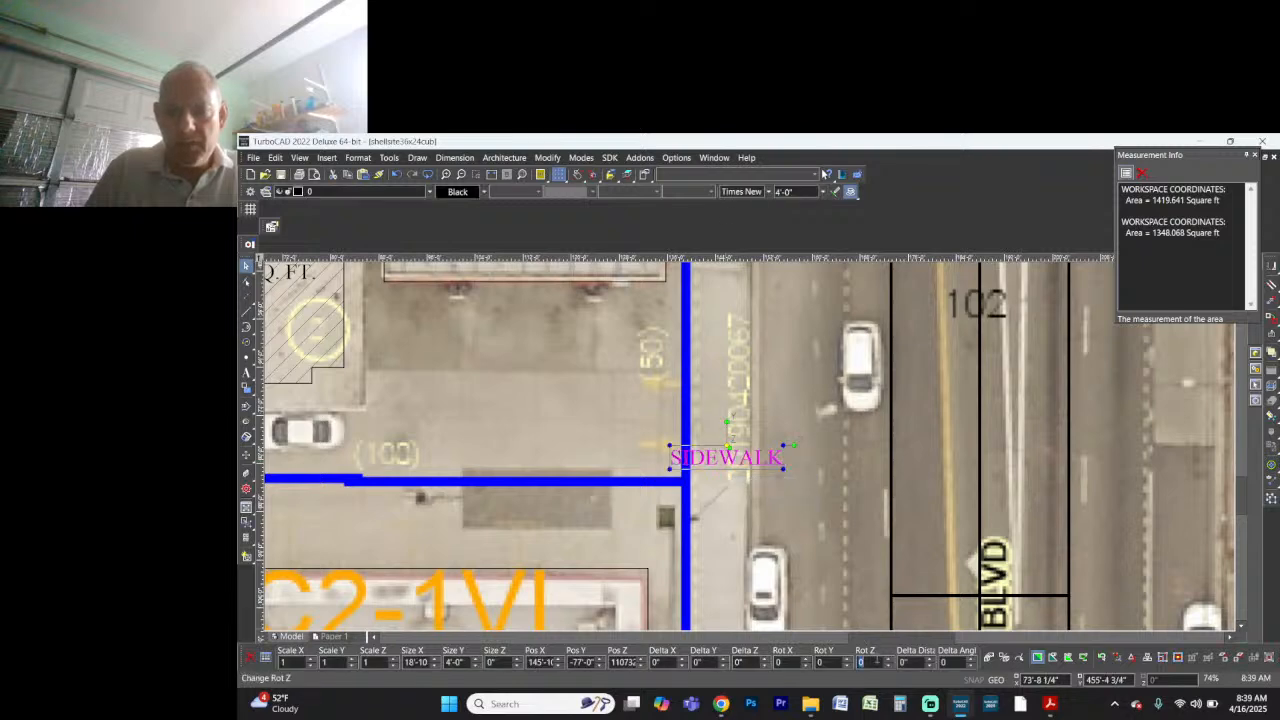
{"action": "type", "text": "90"}
{"action": "key", "text": "Return"}
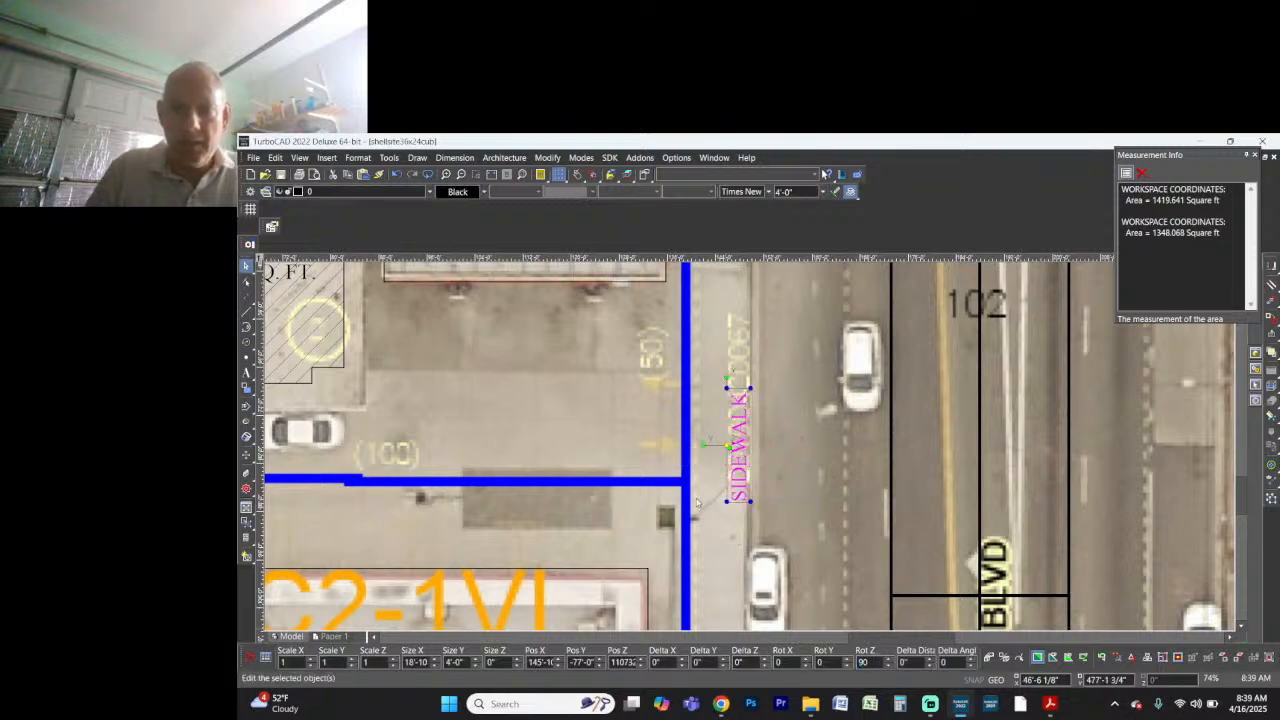
{"action": "left_click_drag", "start_coordinate": [738, 485], "coordinate": [729, 447]}
{"action": "scroll", "coordinate": [754, 443], "scroll_direction": "down", "scroll_amount": 5}
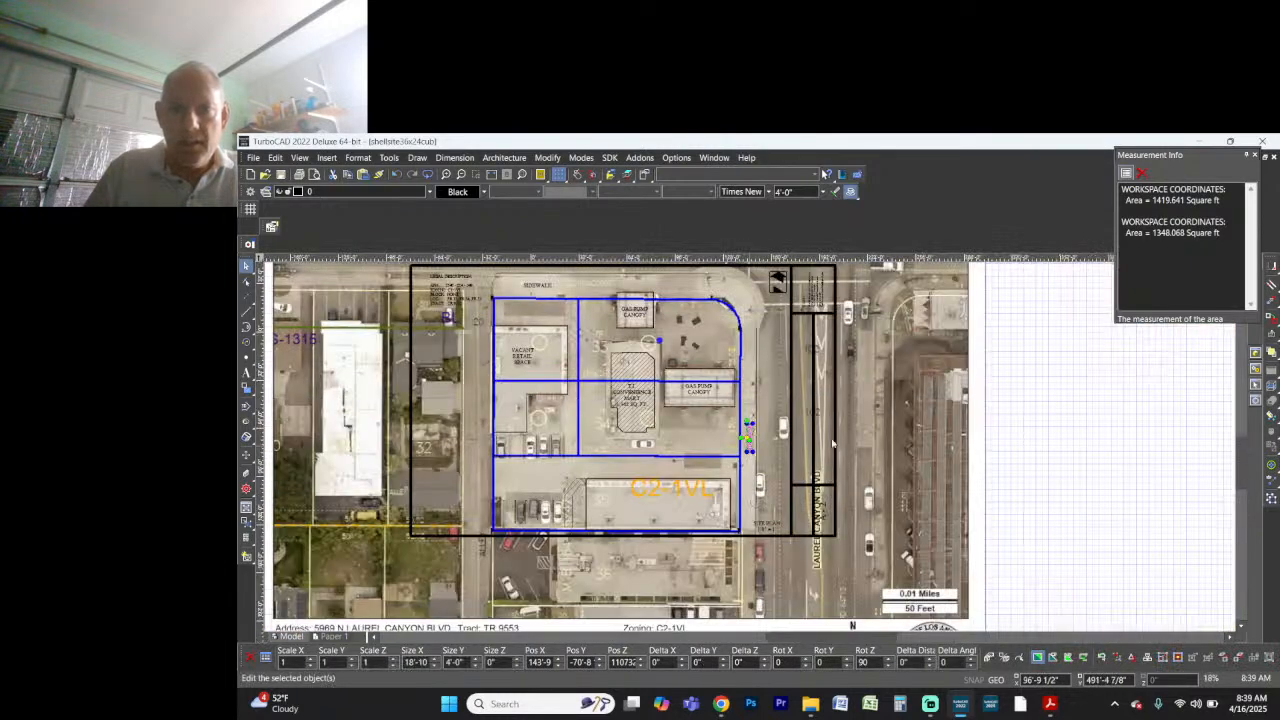
{"action": "left_click", "coordinate": [1060, 484]}
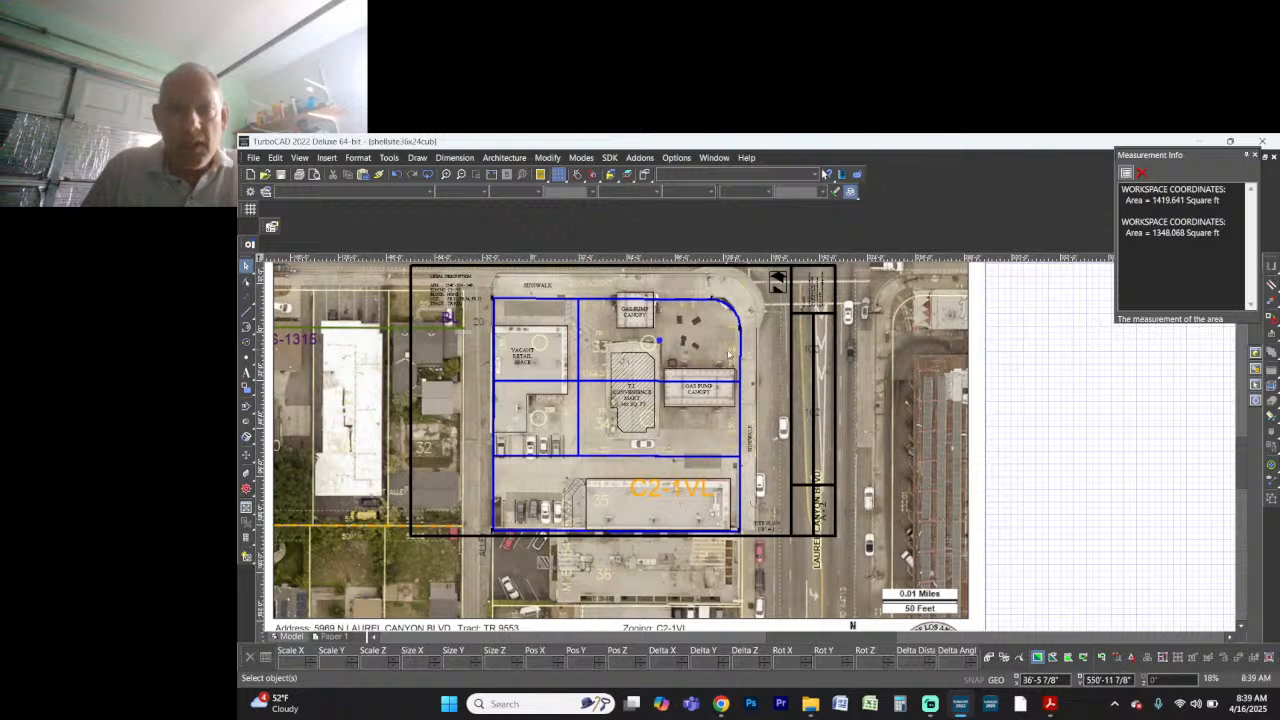
Step: Close the measurement readout and place two arrow blocks, one above the other, in the driveway area south of the Laurel Canyon-side gas pump canopy
{"action": "scroll", "coordinate": [729, 352], "scroll_direction": "up", "scroll_amount": 2}
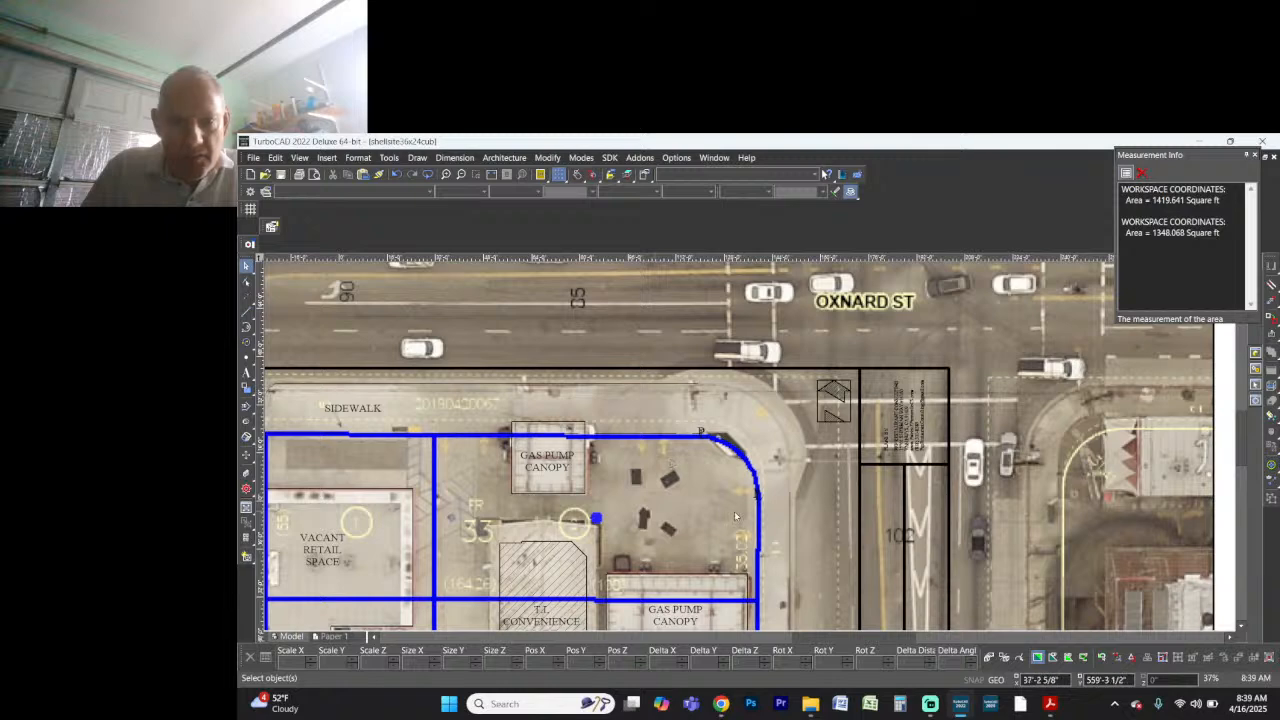
{"action": "scroll", "coordinate": [689, 503], "scroll_direction": "down", "scroll_amount": 2}
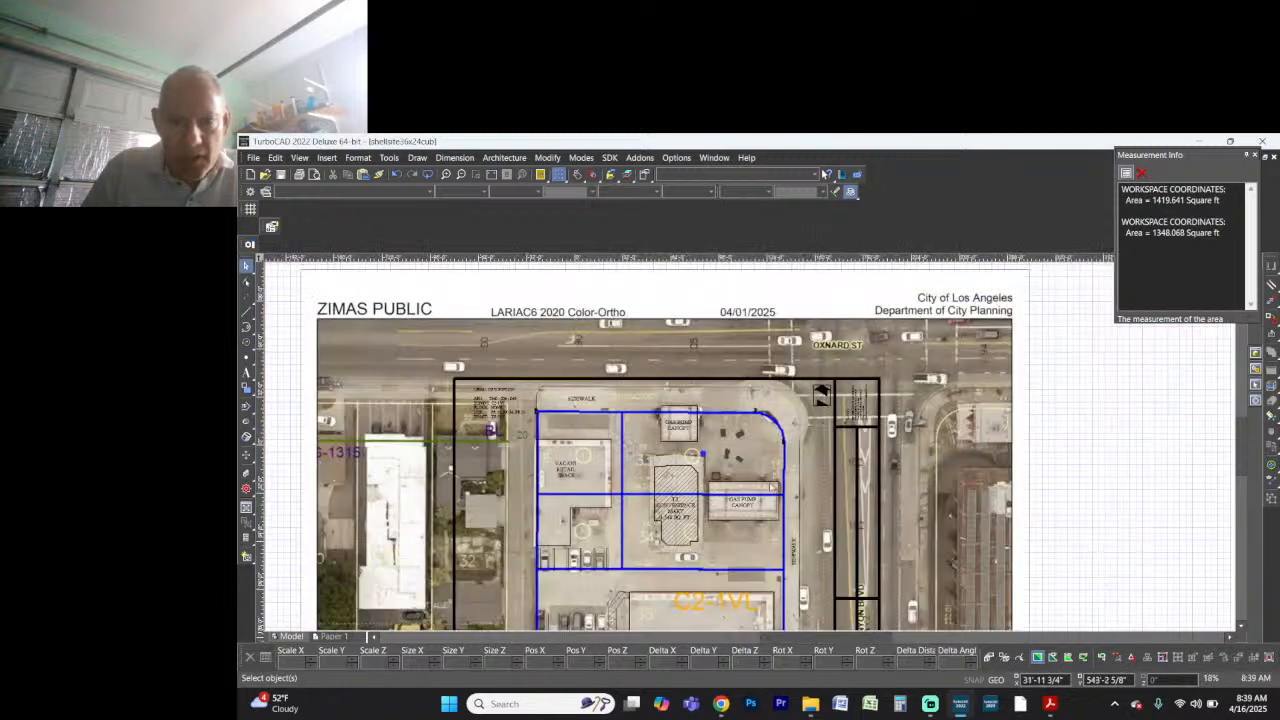
{"action": "scroll", "coordinate": [785, 550], "scroll_direction": "up", "scroll_amount": 2}
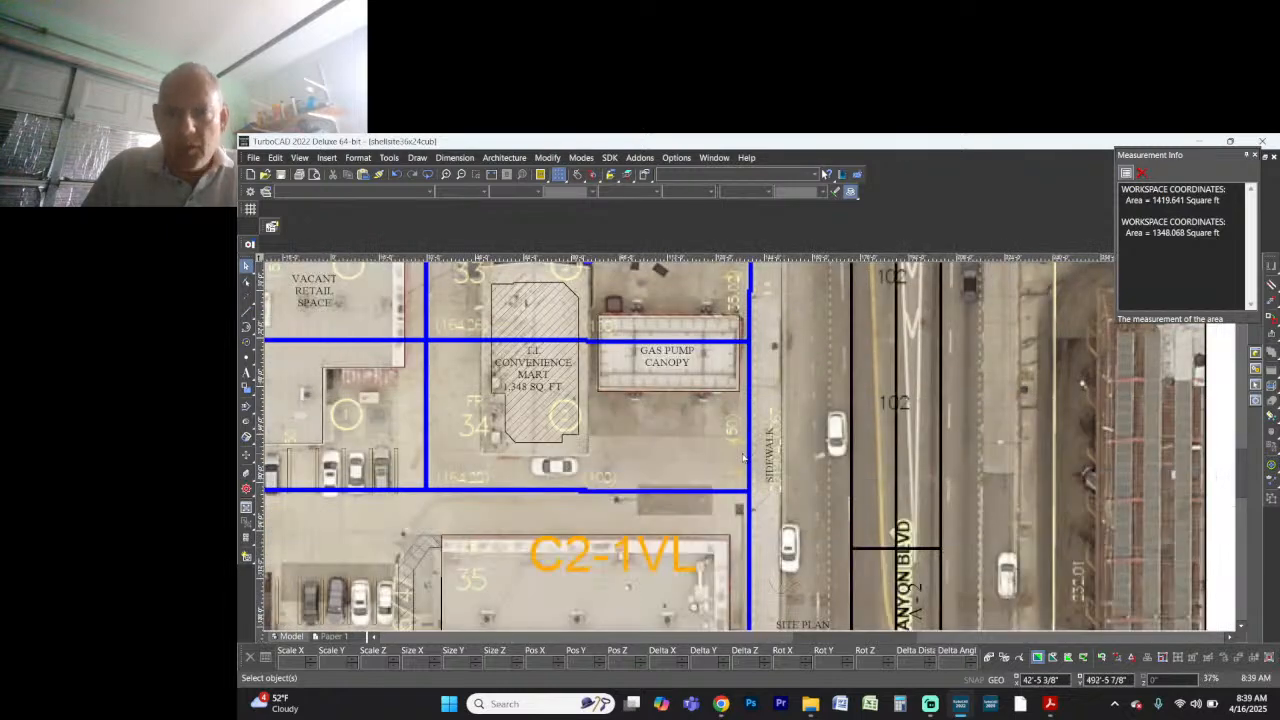
{"action": "left_click", "coordinate": [1256, 157]}
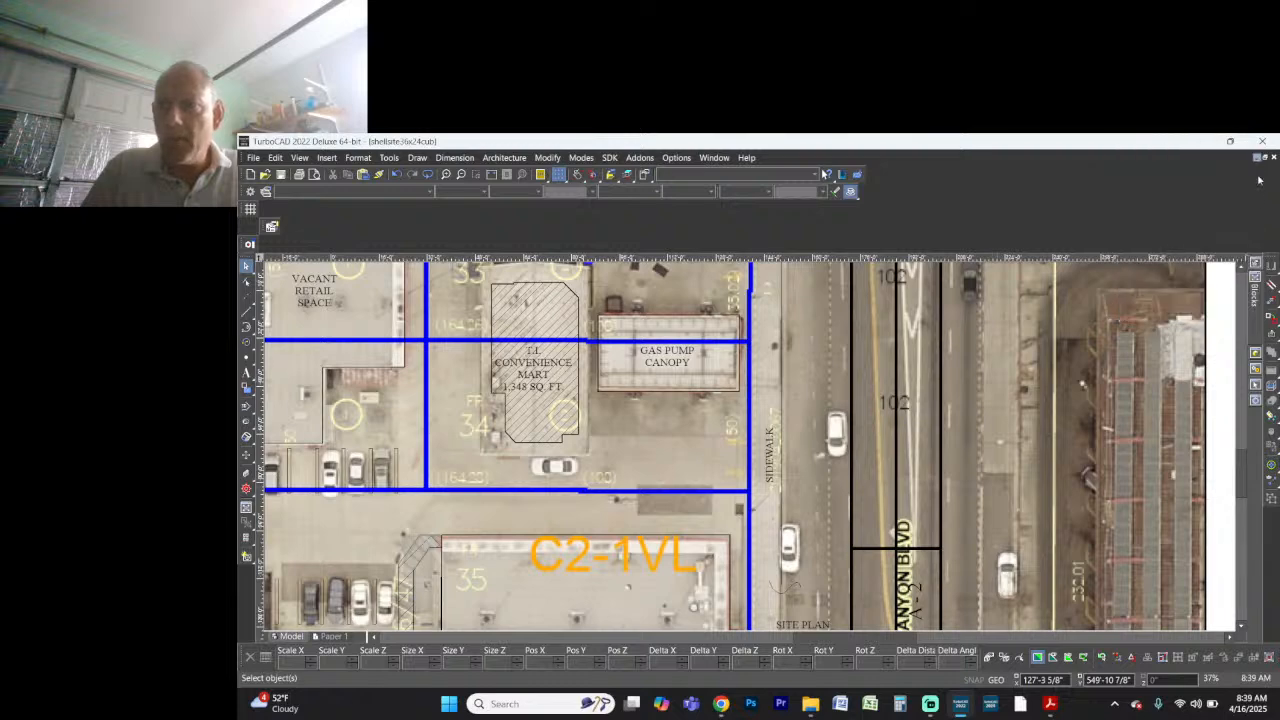
{"action": "left_click", "coordinate": [1254, 300]}
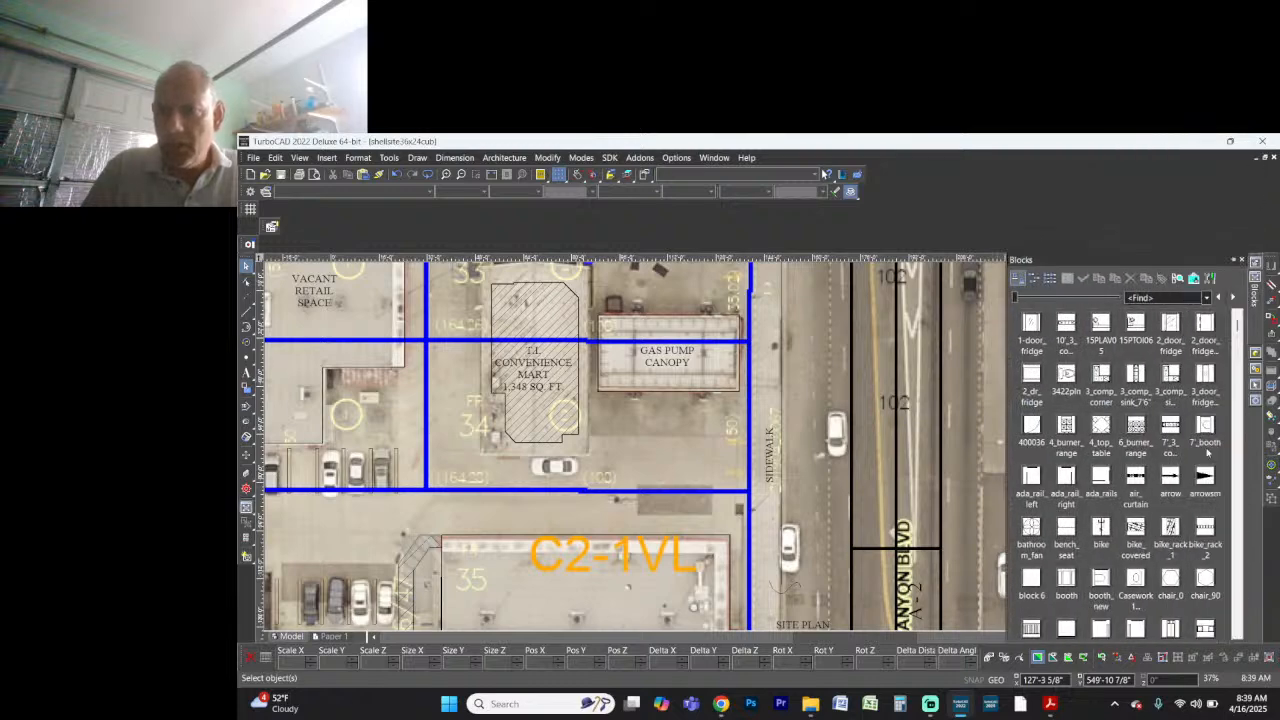
{"action": "left_click", "coordinate": [1173, 477]}
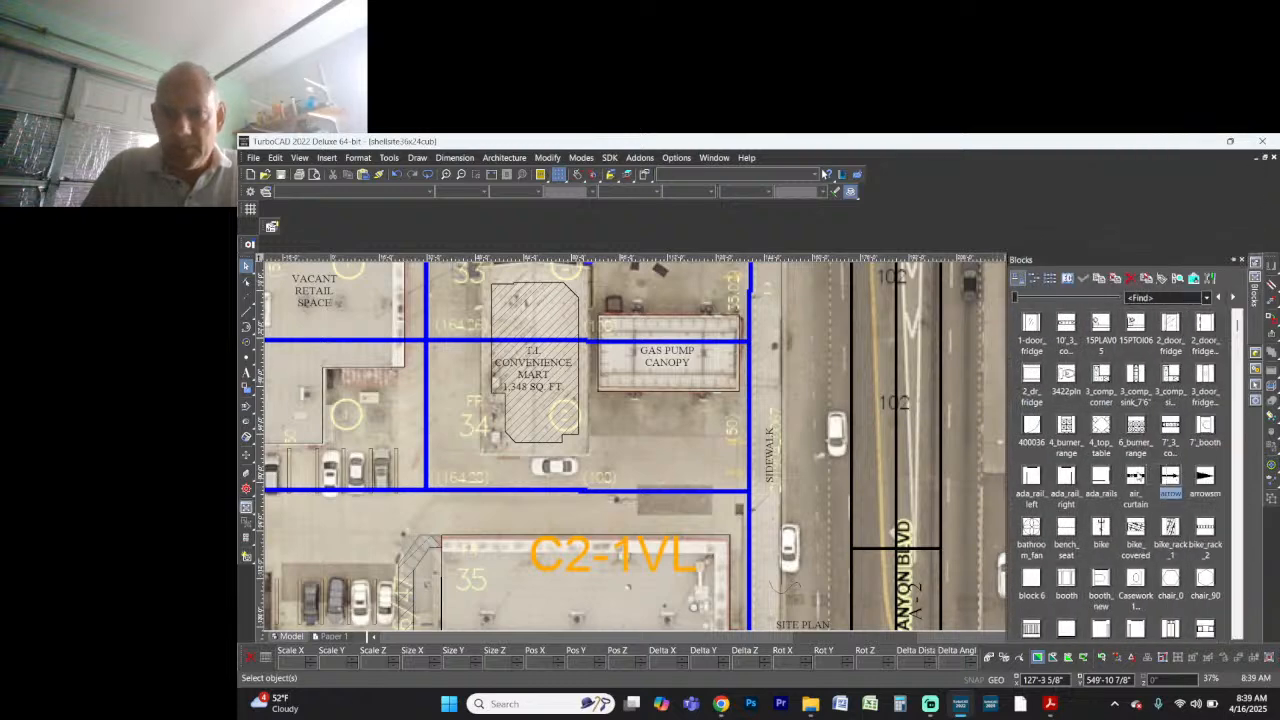
{"action": "left_click", "coordinate": [697, 453]}
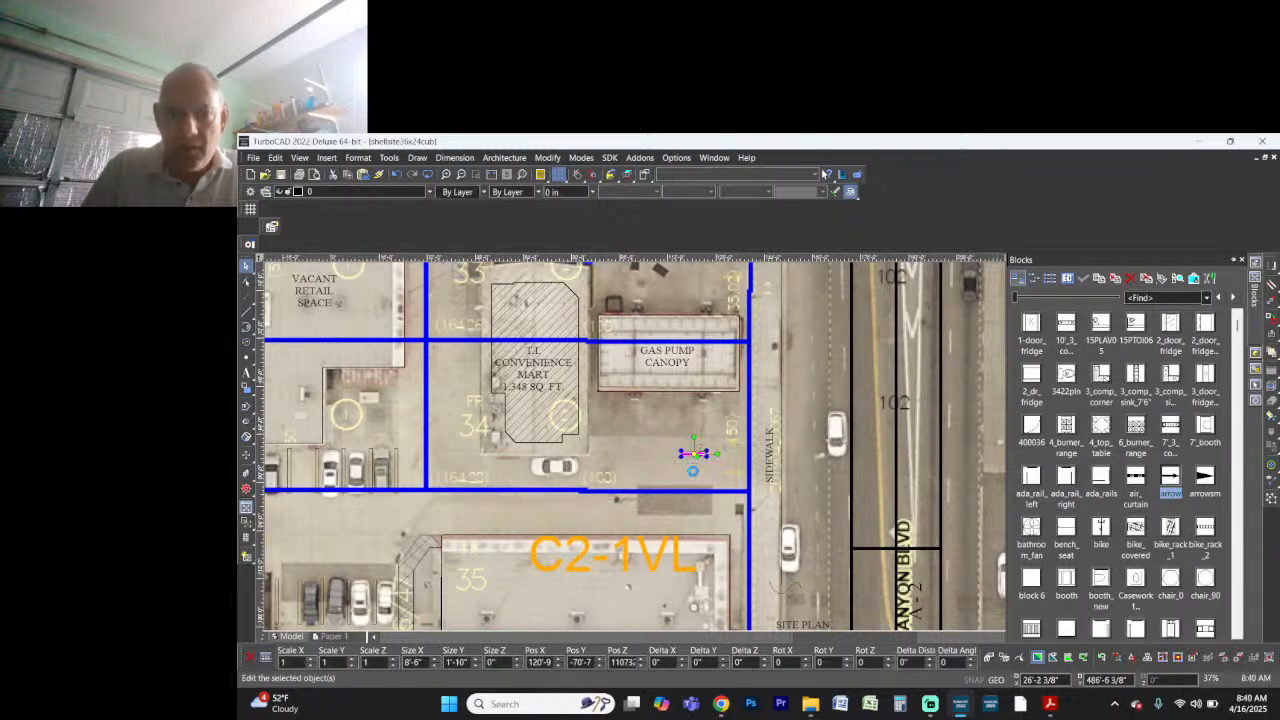
{"action": "scroll", "coordinate": [680, 455], "scroll_direction": "up", "scroll_amount": 5}
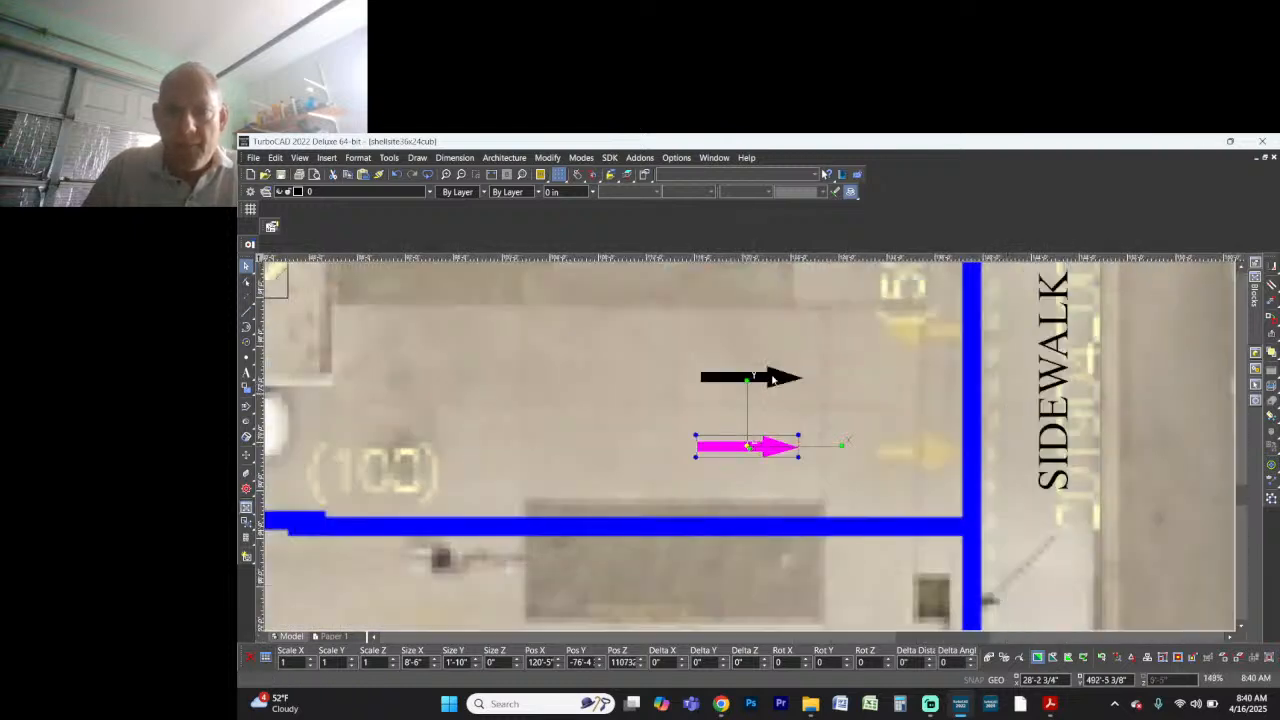
Step: Rotate the upper arrow block to 180° about Z so that it points into the site
{"action": "right_click", "coordinate": [772, 377]}
{"action": "left_click", "coordinate": [814, 398]}
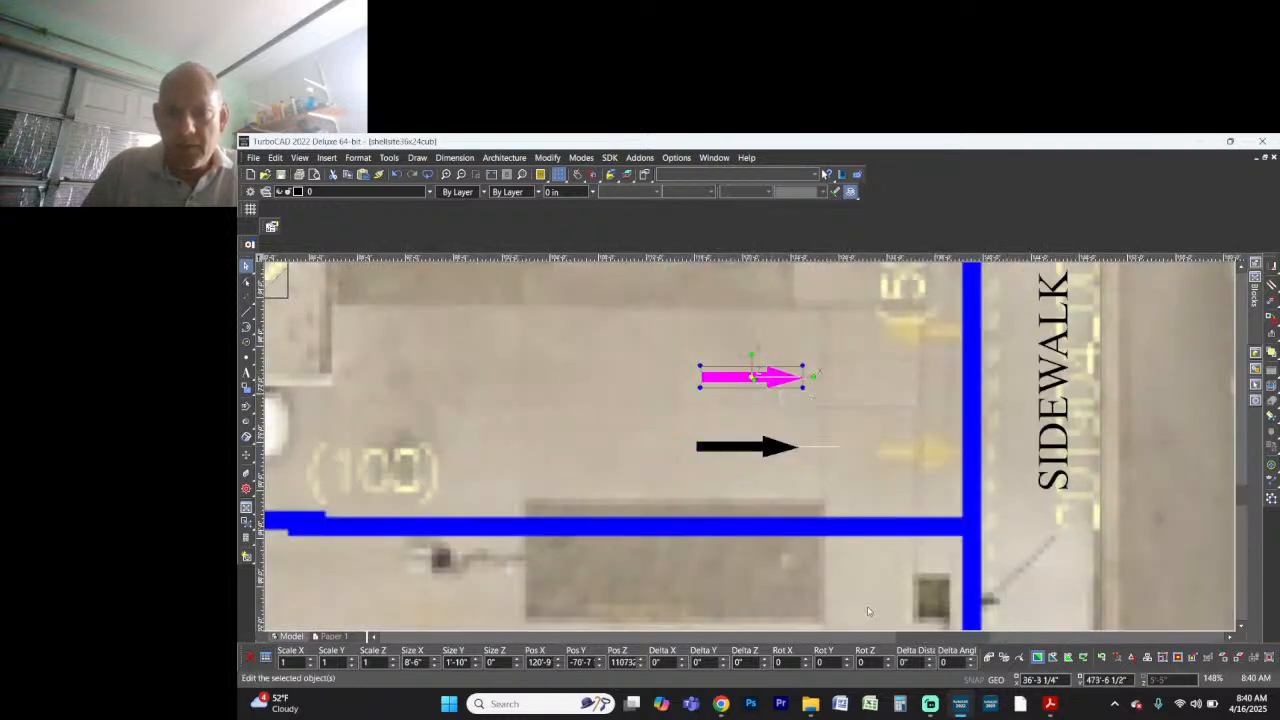
{"action": "left_click", "coordinate": [872, 662]}
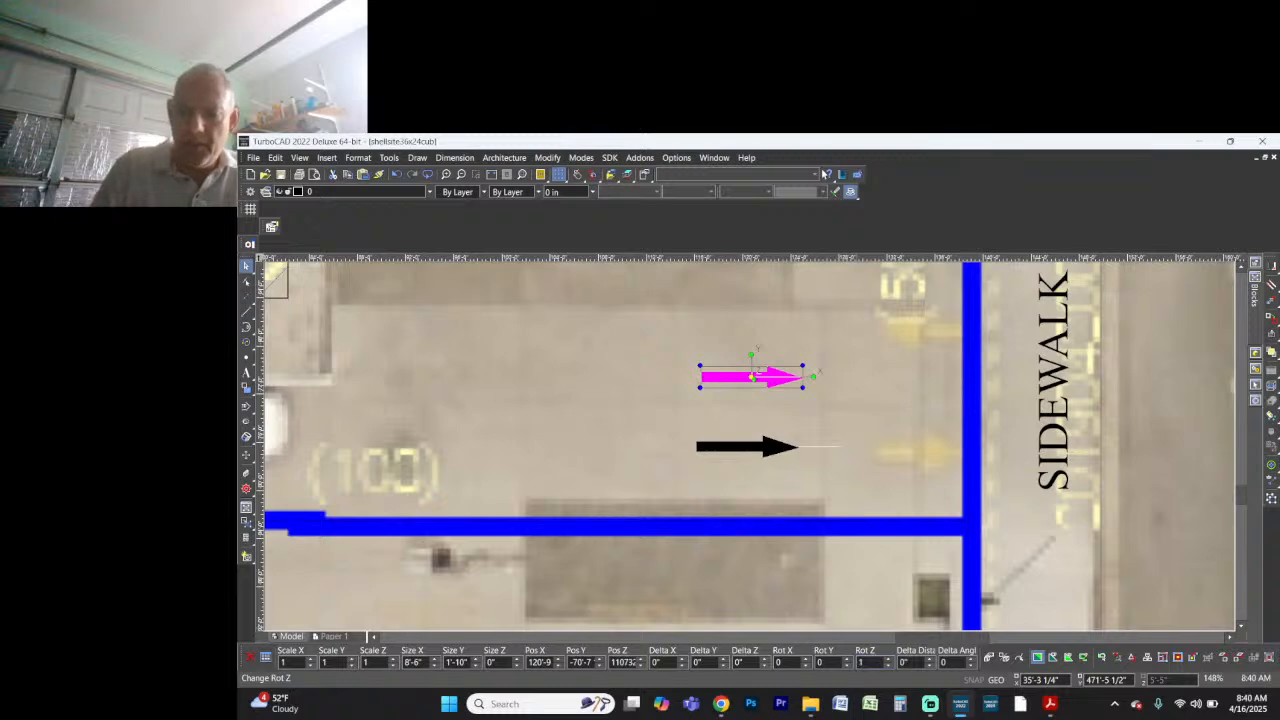
{"action": "type", "text": "180"}
{"action": "key", "text": "Return"}
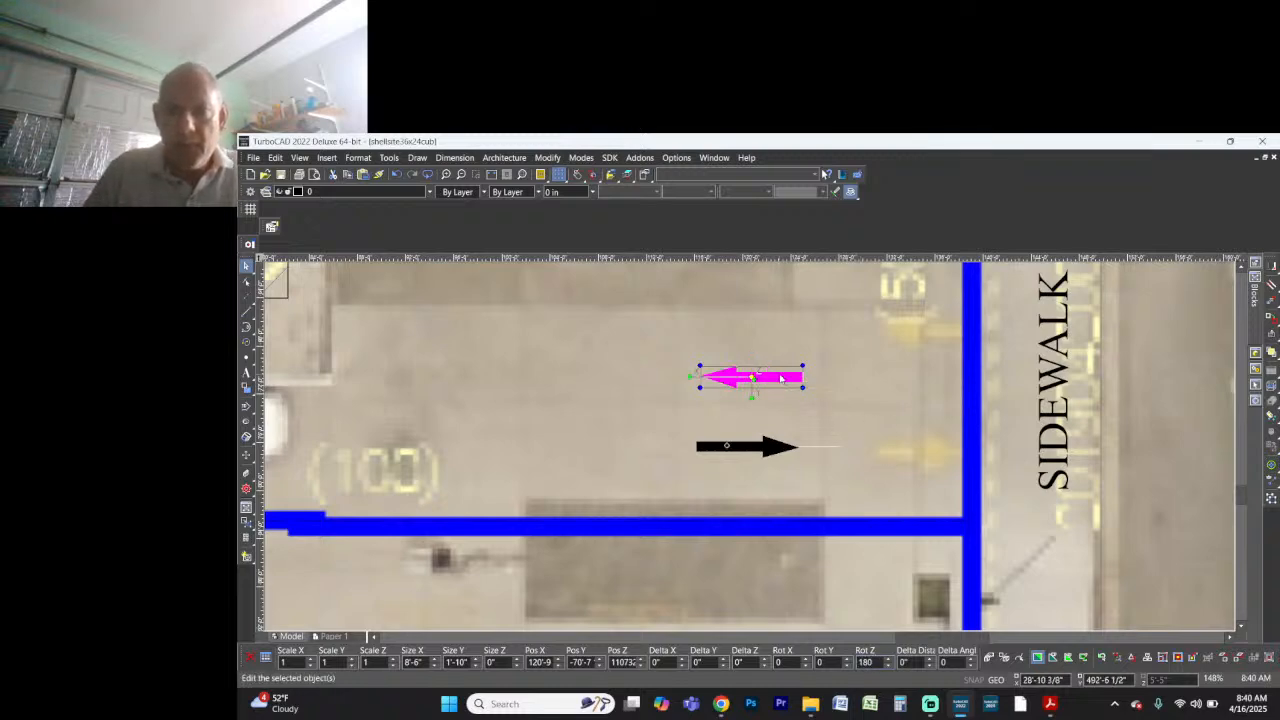
Step: Move the inward-pointing arrow farther up from the other one and shift both to the driveway entrance beside the Laurel Canyon Blvd property line
{"action": "left_click_drag", "start_coordinate": [781, 379], "coordinate": [776, 332]}
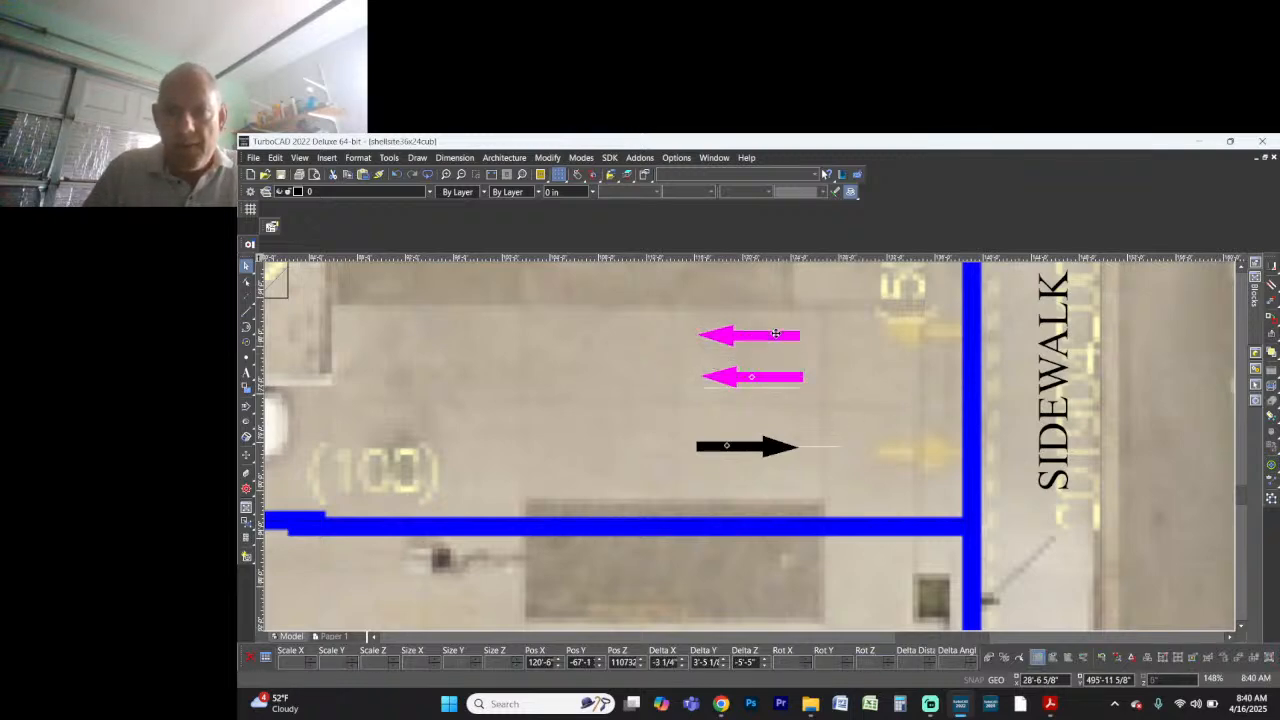
{"action": "left_click_drag", "start_coordinate": [653, 321], "coordinate": [846, 470]}
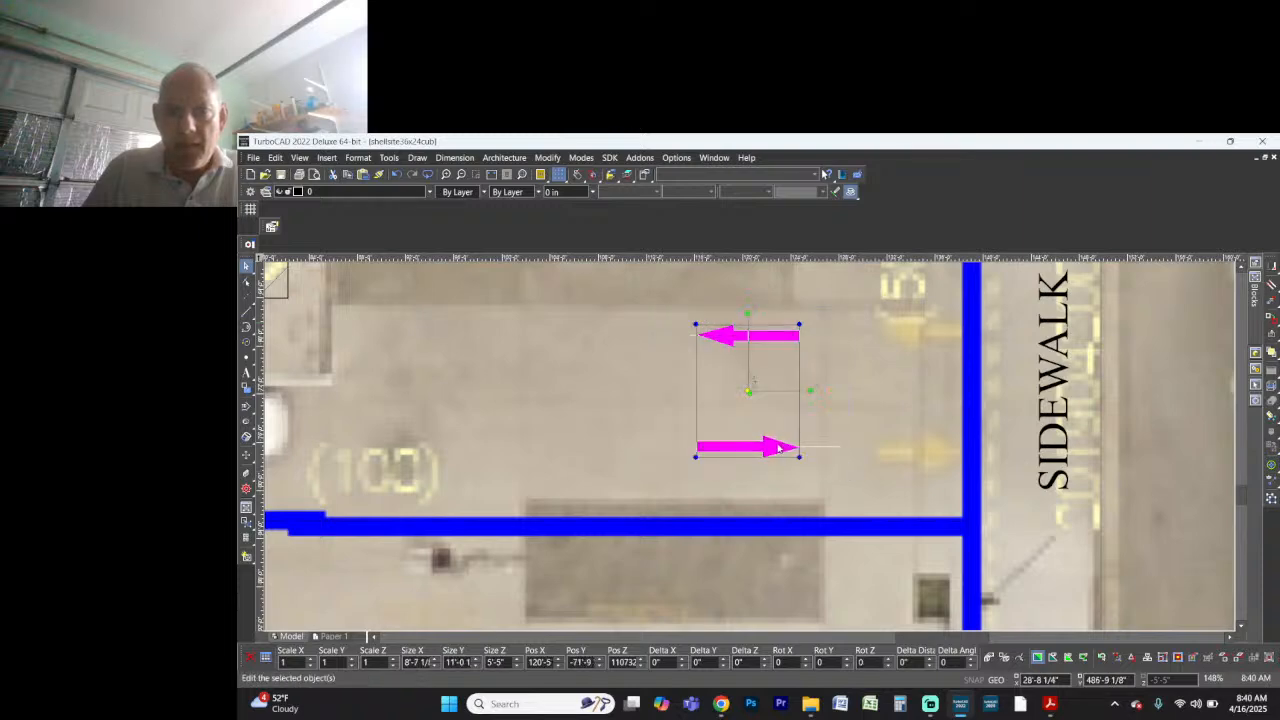
{"action": "left_click_drag", "start_coordinate": [776, 440], "coordinate": [932, 452]}
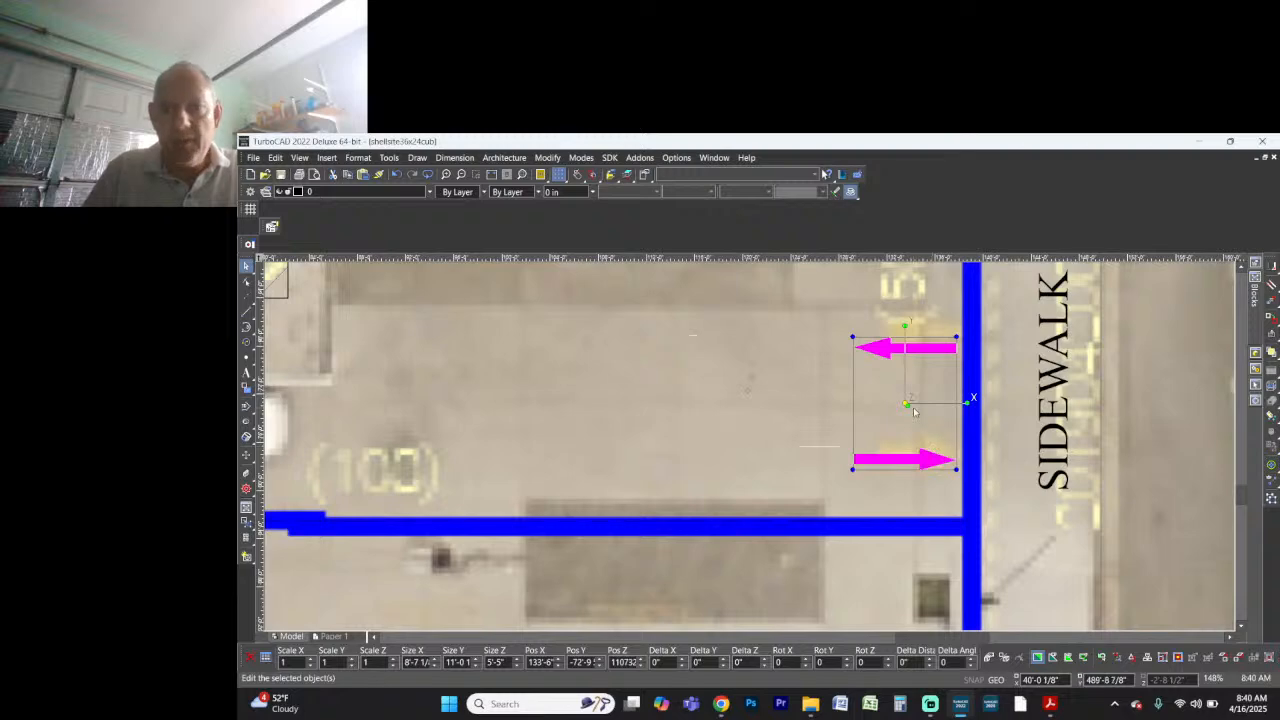
Step: Copy the pair of driveway arrows to the northern Laurel Canyon Blvd driveway, just inside the property line below the rounded corner
{"action": "scroll", "coordinate": [914, 411], "scroll_direction": "down", "scroll_amount": 3}
{"action": "scroll", "coordinate": [730, 340], "scroll_direction": "up", "scroll_amount": 5}
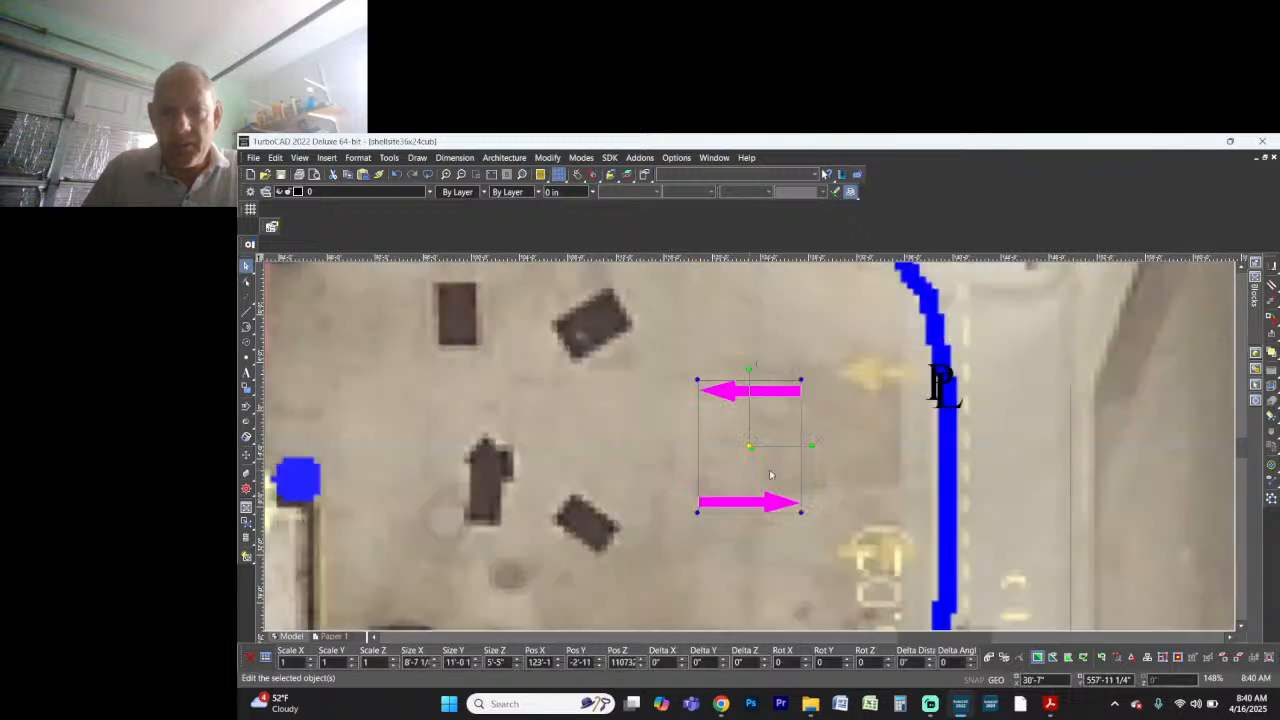
{"action": "left_click_drag", "start_coordinate": [749, 451], "coordinate": [889, 479]}
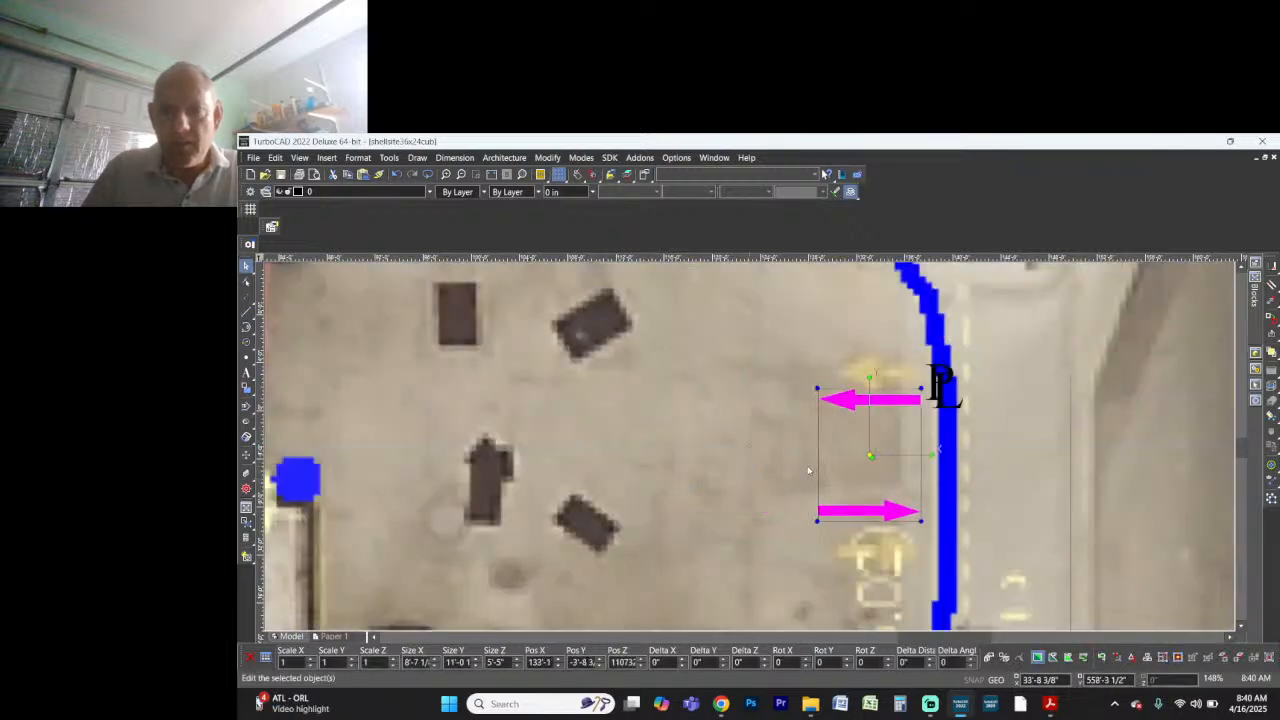
Step: Copy the arrow pair to the Oxnard St driveway east of the northern gas pump canopy, rotated 90° about Z, just inside the property line
{"action": "scroll", "coordinate": [705, 412], "scroll_direction": "down", "scroll_amount": 3}
{"action": "scroll", "coordinate": [595, 345], "scroll_direction": "up", "scroll_amount": 3}
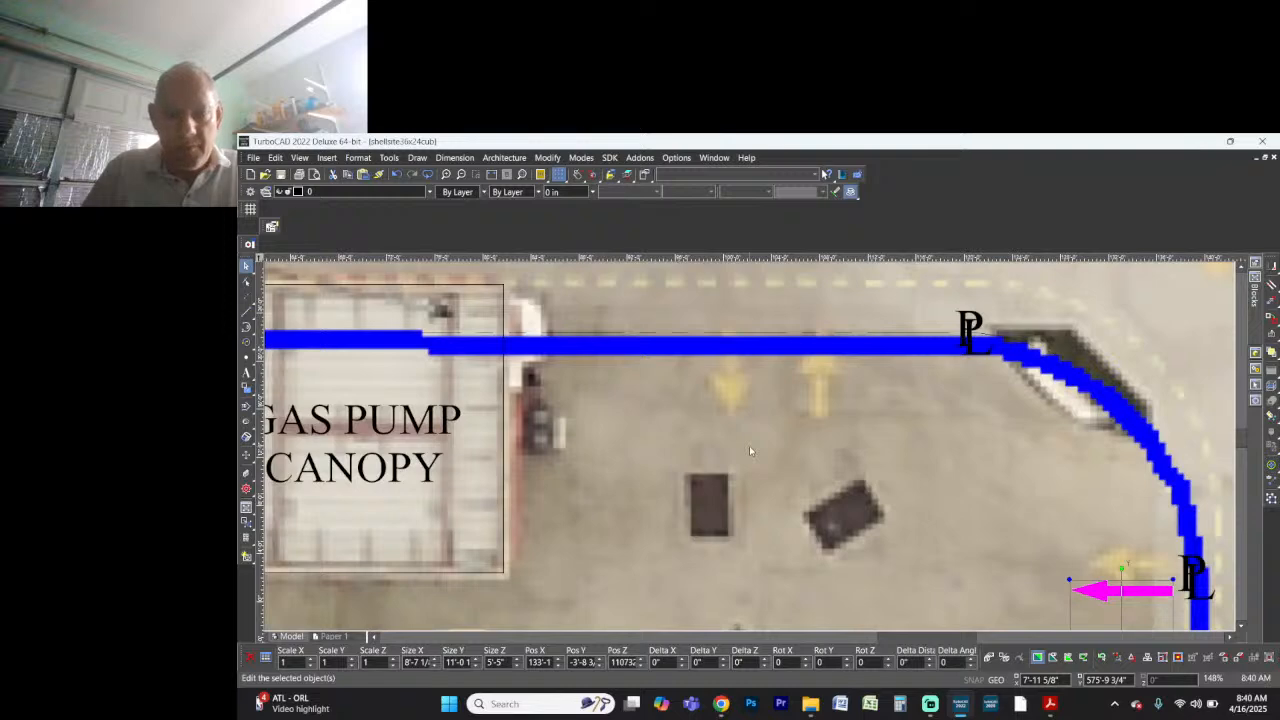
{"action": "key", "text": "ctrl+v"}
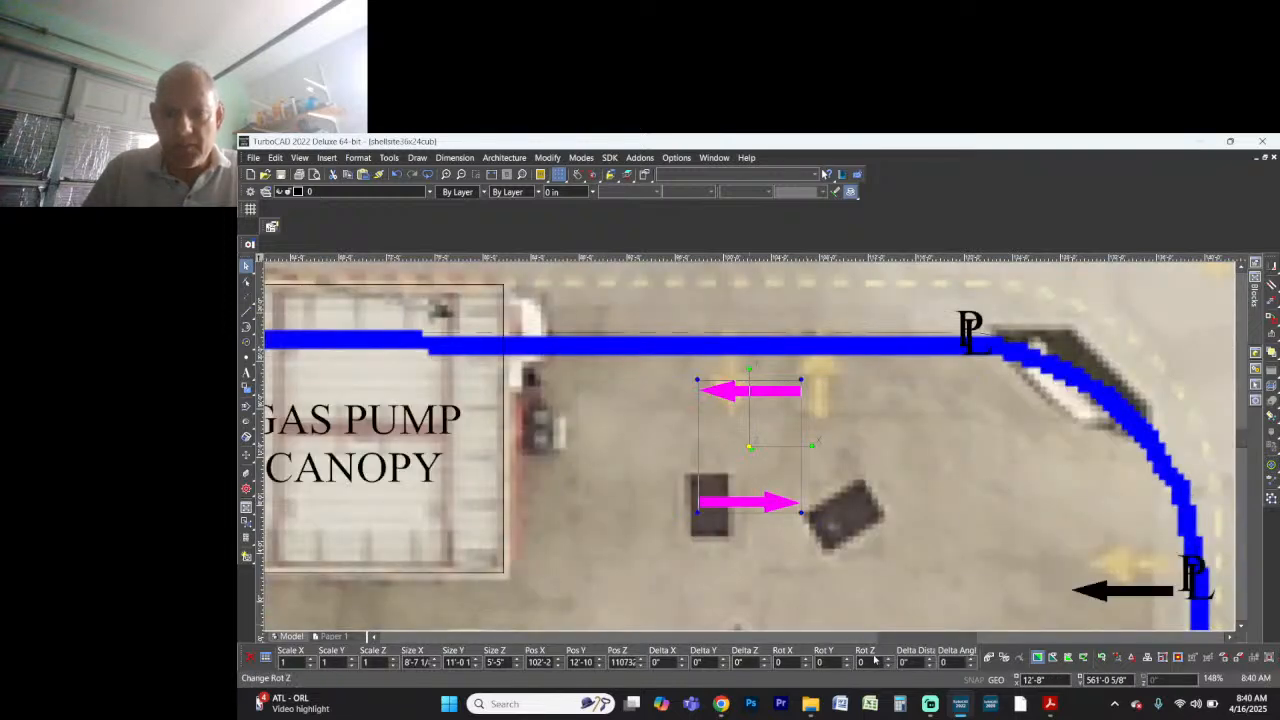
{"action": "type", "text": "90"}
{"action": "key", "text": "Return"}
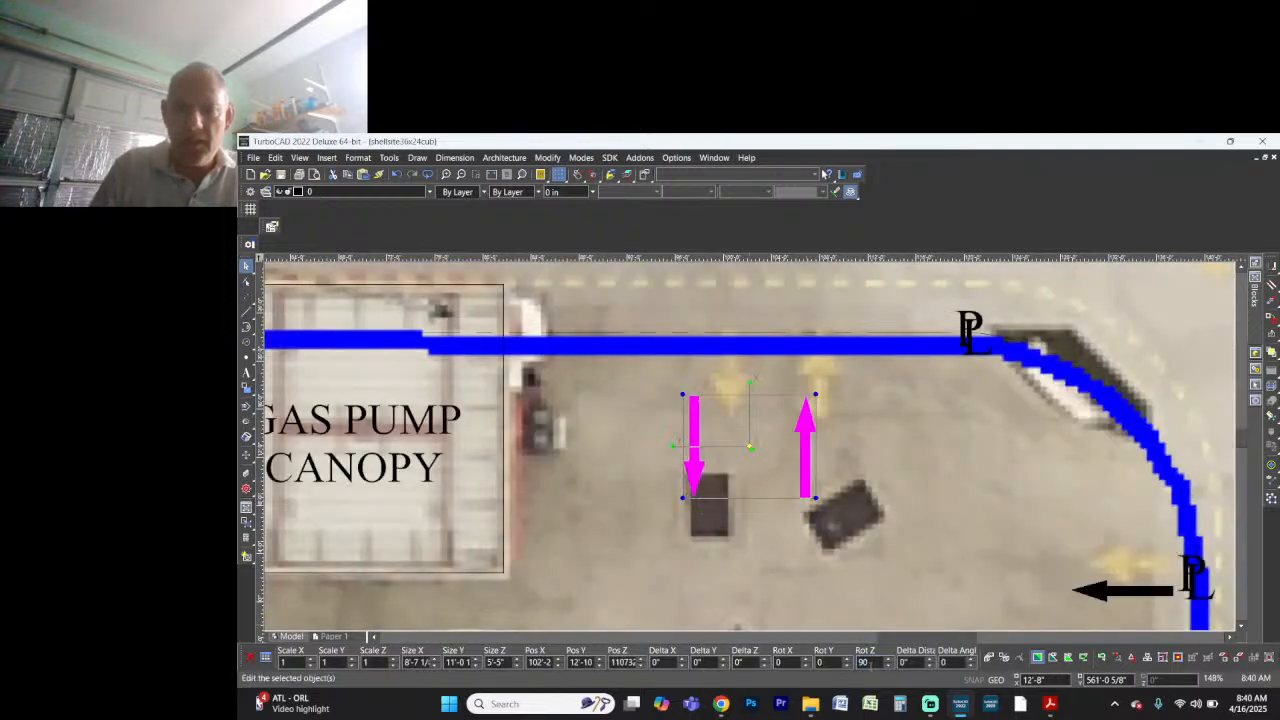
{"action": "left_click_drag", "start_coordinate": [783, 482], "coordinate": [806, 432]}
Step: Place another copy of the arrow pair, rotated 90° about Z, at the Oxnard St driveway west of the northern gas pump canopy
{"action": "scroll", "coordinate": [762, 444], "scroll_direction": "down", "scroll_amount": 1}
{"action": "scroll", "coordinate": [428, 434], "scroll_direction": "up", "scroll_amount": 1}
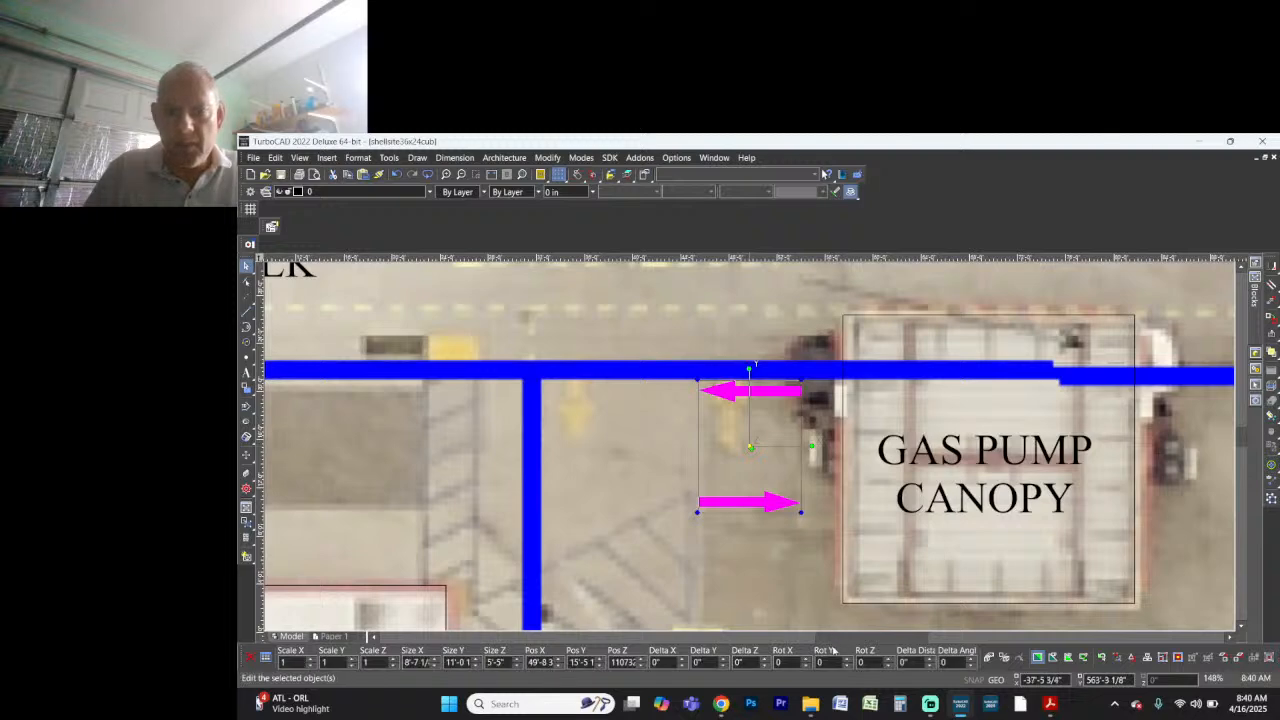
{"action": "type", "text": "90"}
{"action": "key", "text": "Return"}
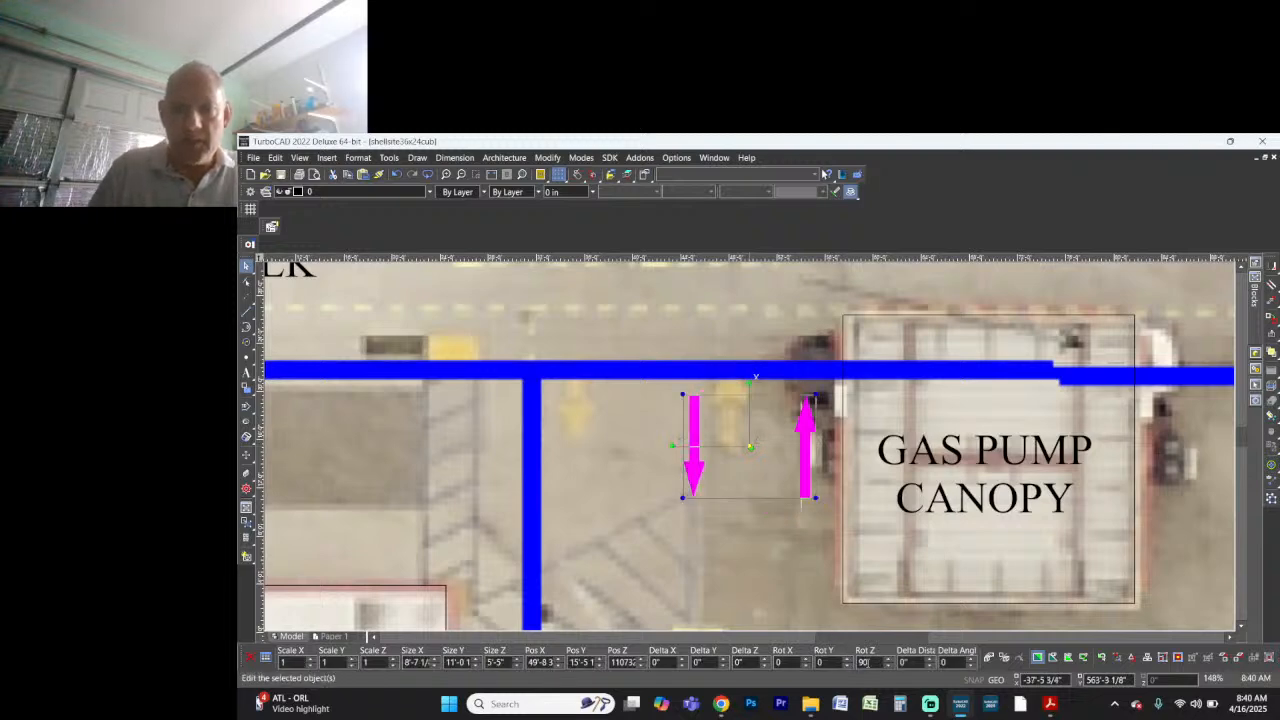
{"action": "left_click_drag", "start_coordinate": [777, 475], "coordinate": [681, 458]}
Step: Examine the driveway arrow positions along Oxnard St and Laurel Canyon Blvd against the aerial photo
{"action": "scroll", "coordinate": [700, 465], "scroll_direction": "down", "scroll_amount": 6}
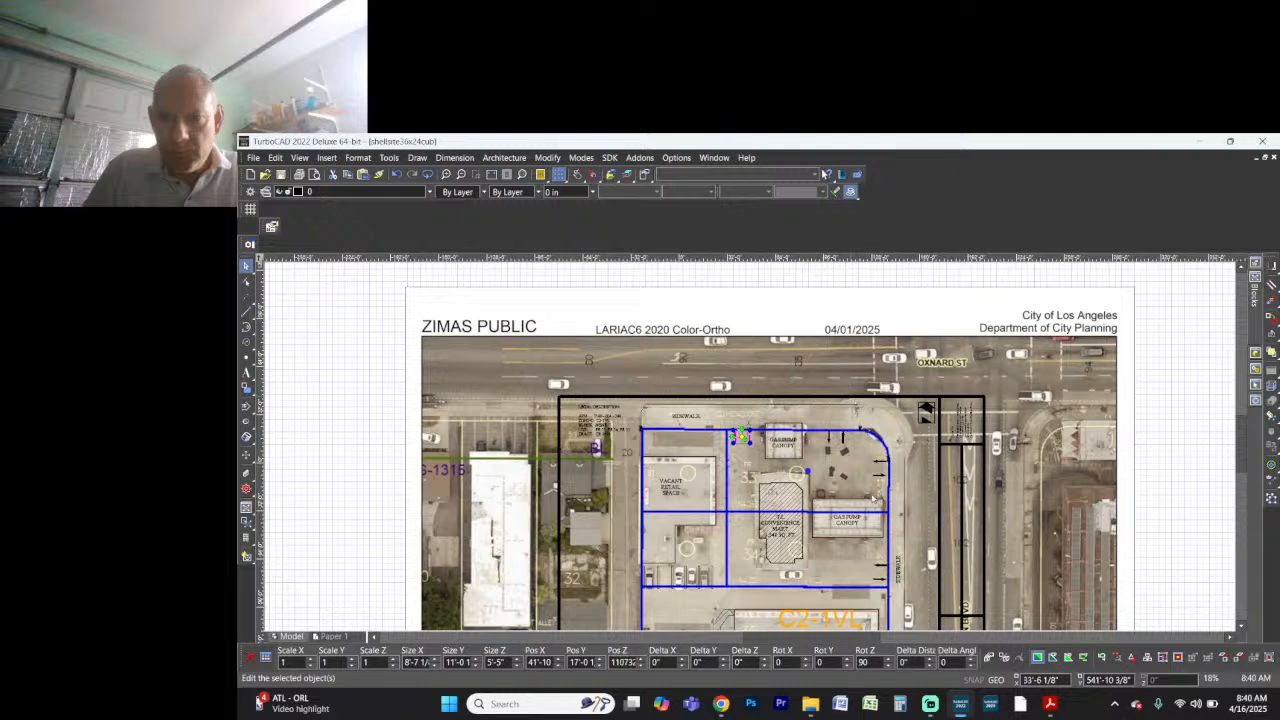
{"action": "scroll", "coordinate": [749, 446], "scroll_direction": "up", "scroll_amount": 4}
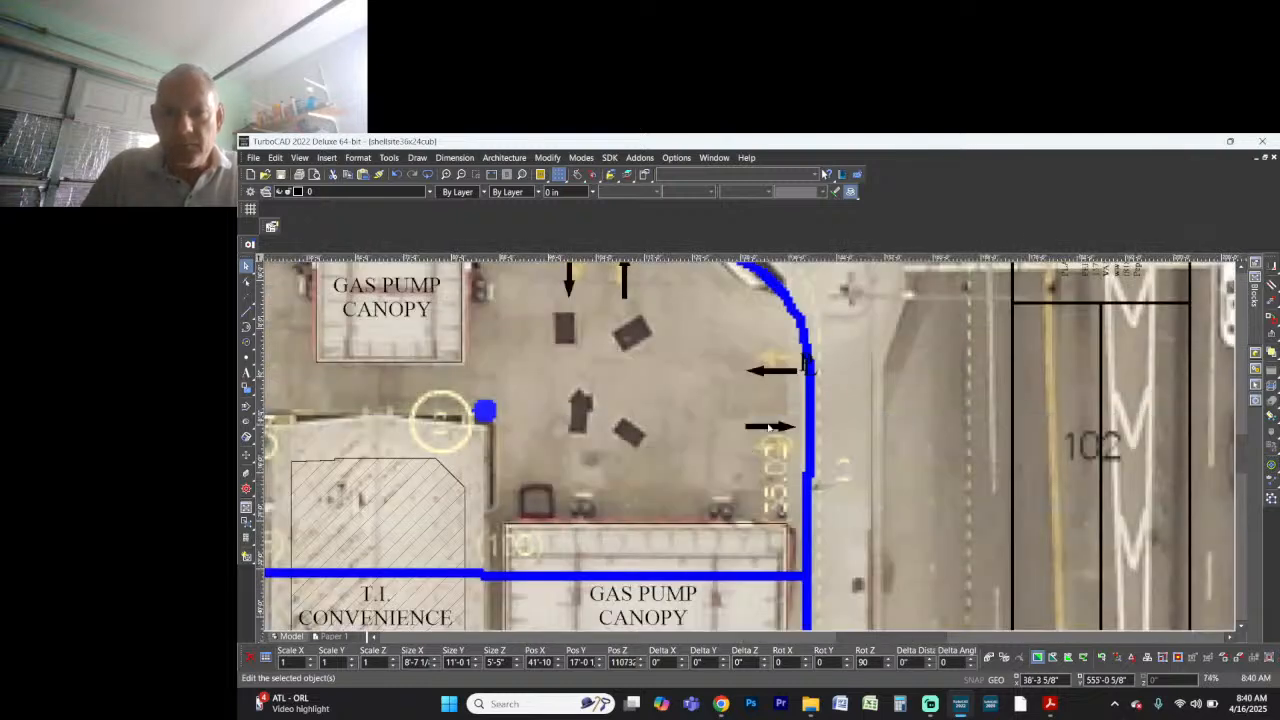
{"action": "scroll", "coordinate": [769, 427], "scroll_direction": "down", "scroll_amount": 2}
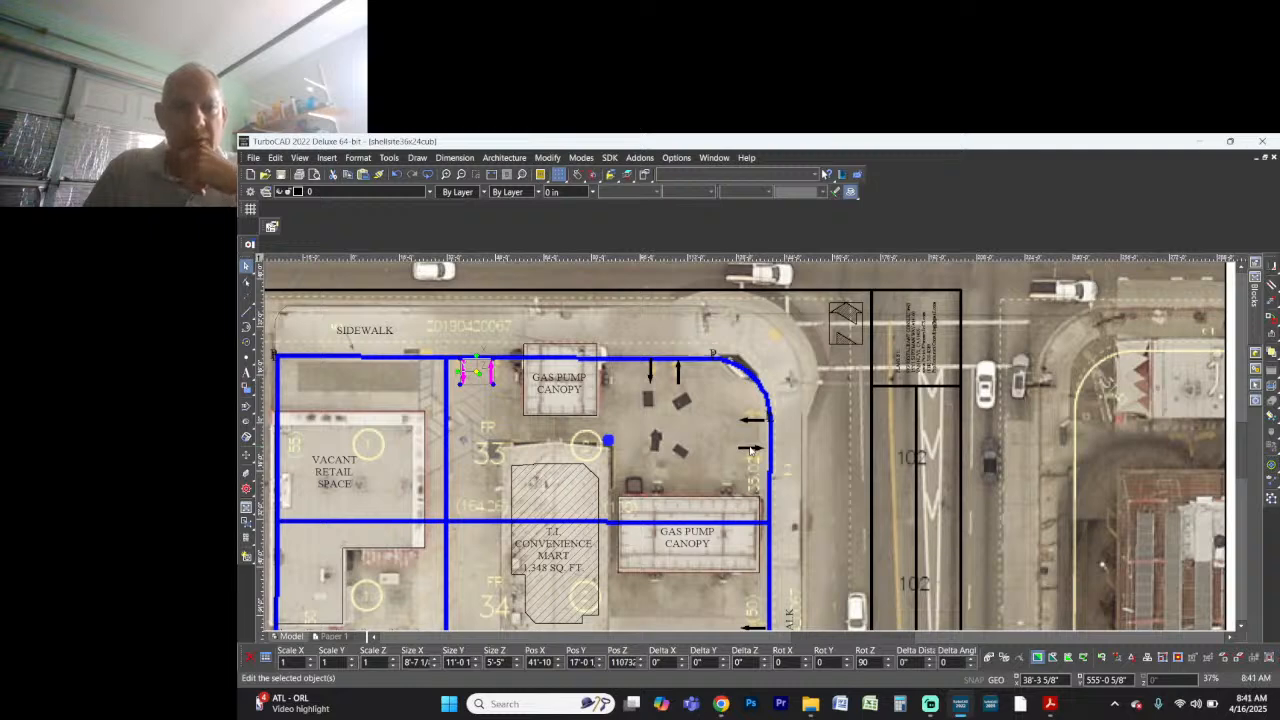
{"action": "scroll", "coordinate": [735, 406], "scroll_direction": "up", "scroll_amount": 4}
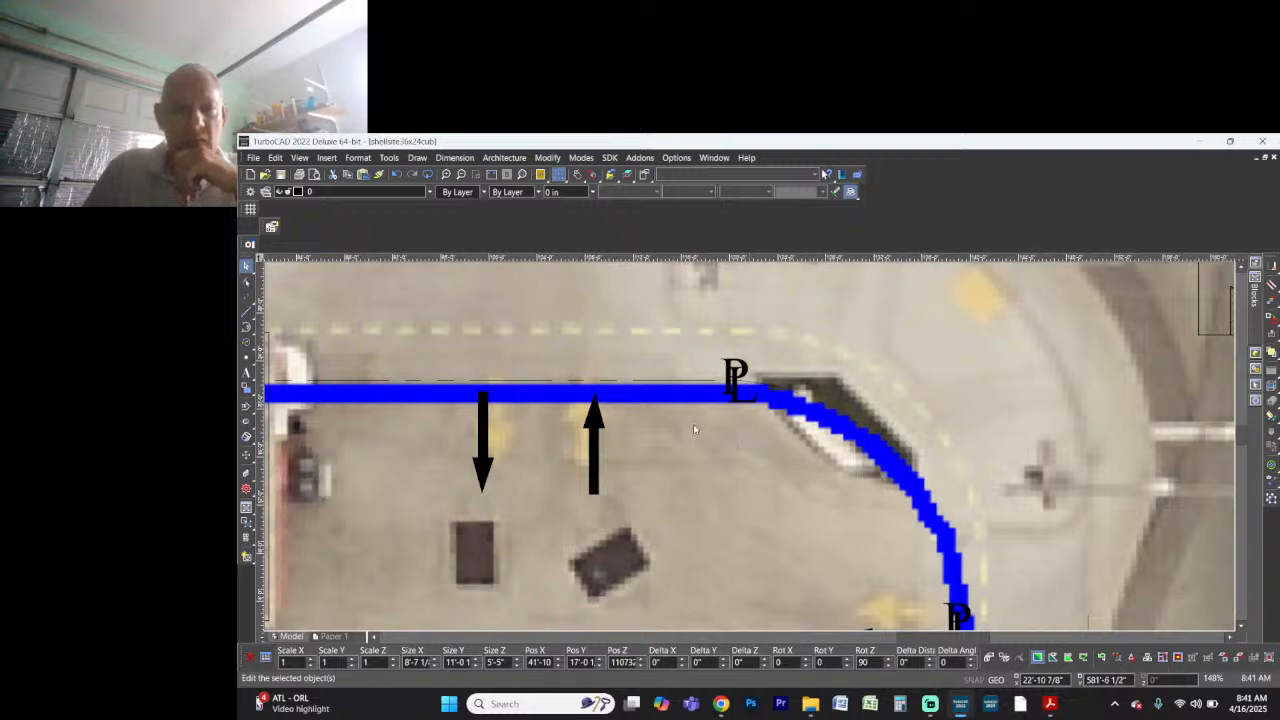
{"action": "scroll", "coordinate": [750, 451], "scroll_direction": "down", "scroll_amount": 2}
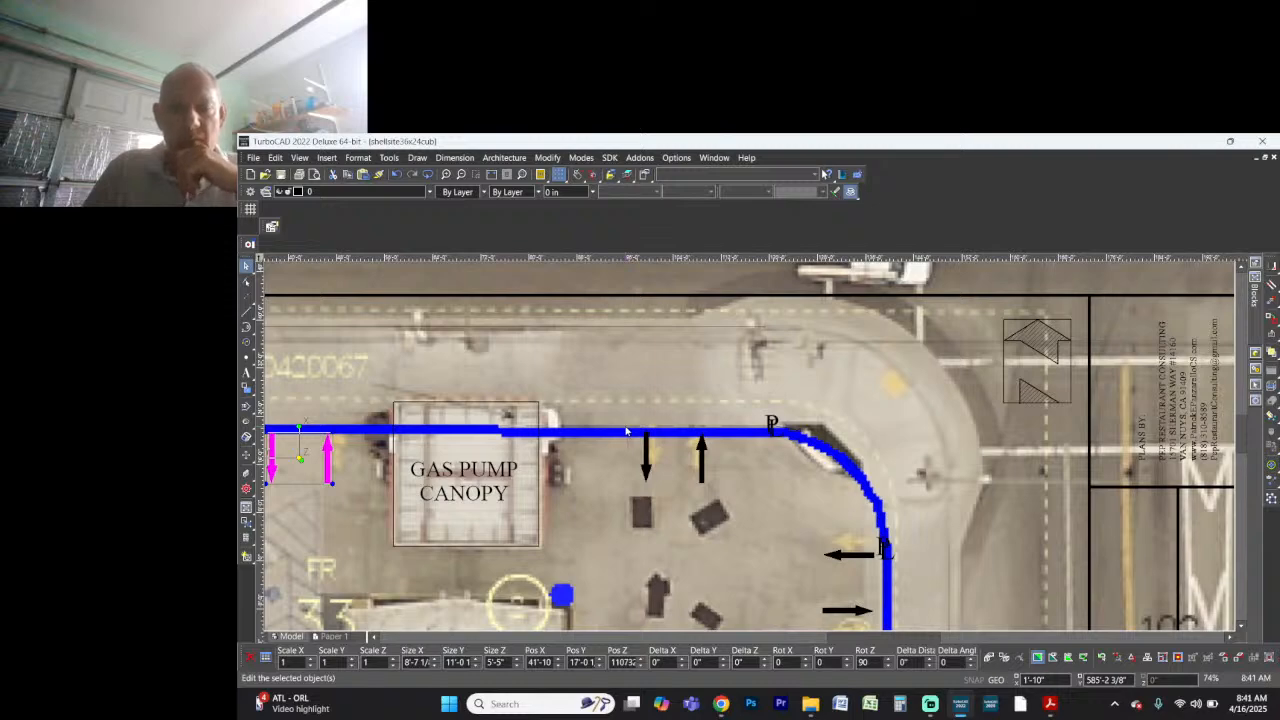
{"action": "scroll", "coordinate": [626, 431], "scroll_direction": "down", "scroll_amount": 2}
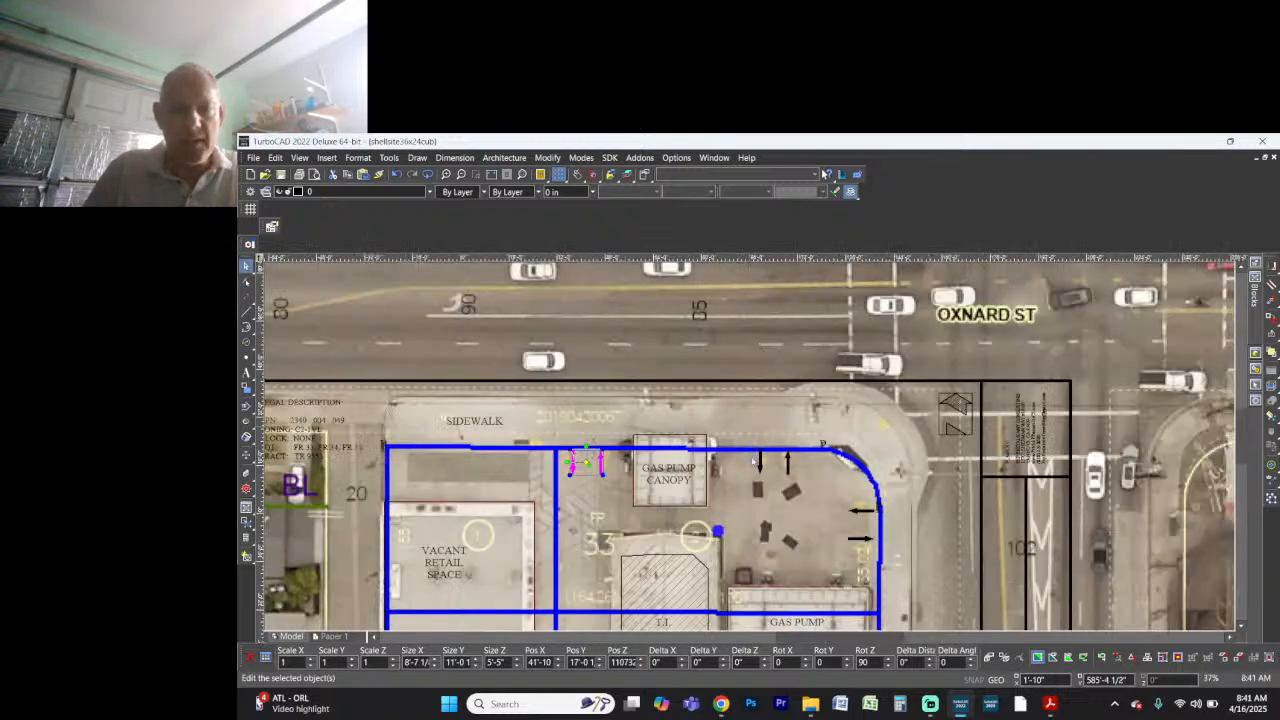
{"action": "scroll", "coordinate": [753, 460], "scroll_direction": "down", "scroll_amount": 2}
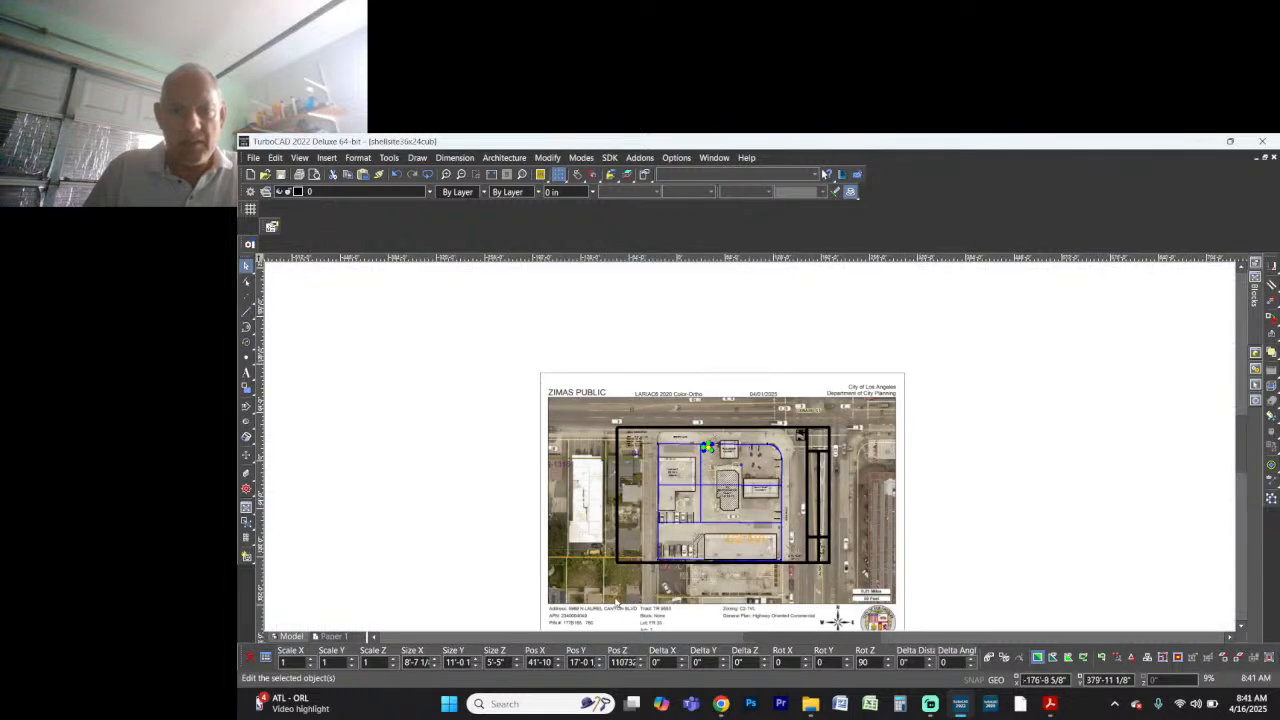
Step: Move the ZIMAS aerial photo out from under the site plan to the empty area east of the sheet
{"action": "scroll", "coordinate": [725, 488], "scroll_direction": "down", "scroll_amount": 1}
{"action": "left_click", "coordinate": [735, 473]}
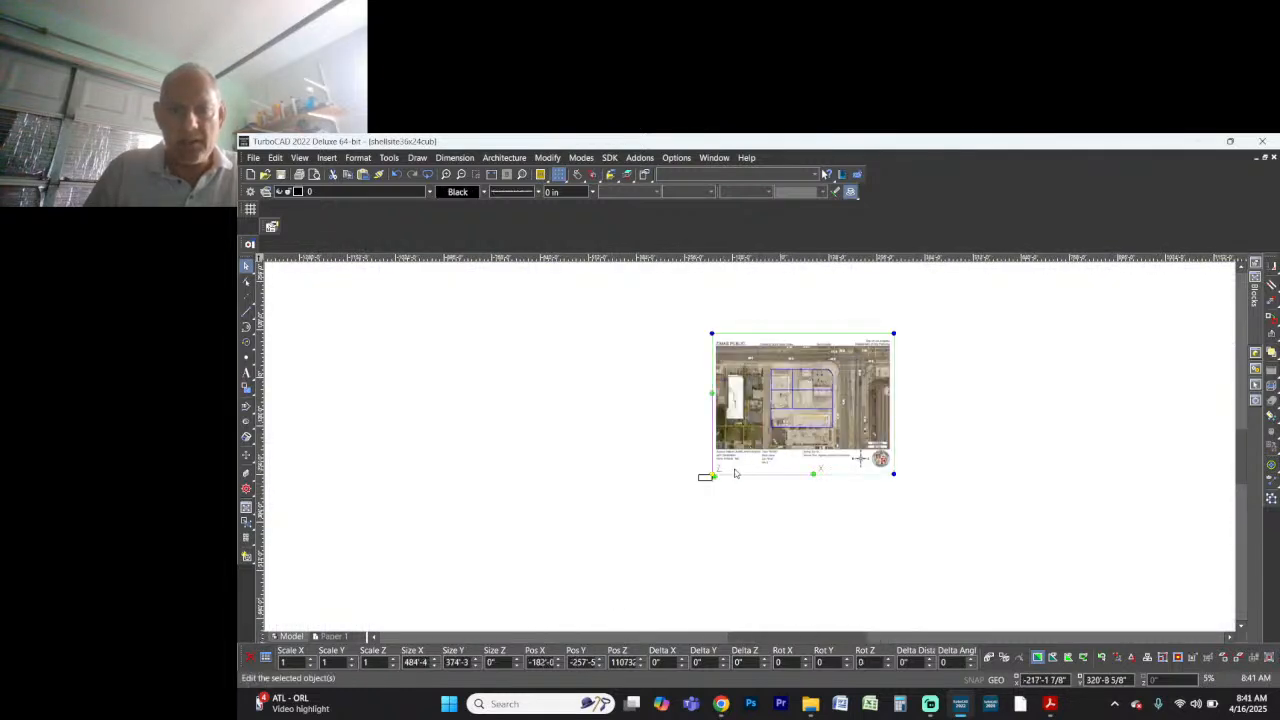
{"action": "left_click_drag", "start_coordinate": [735, 473], "coordinate": [1033, 428]}
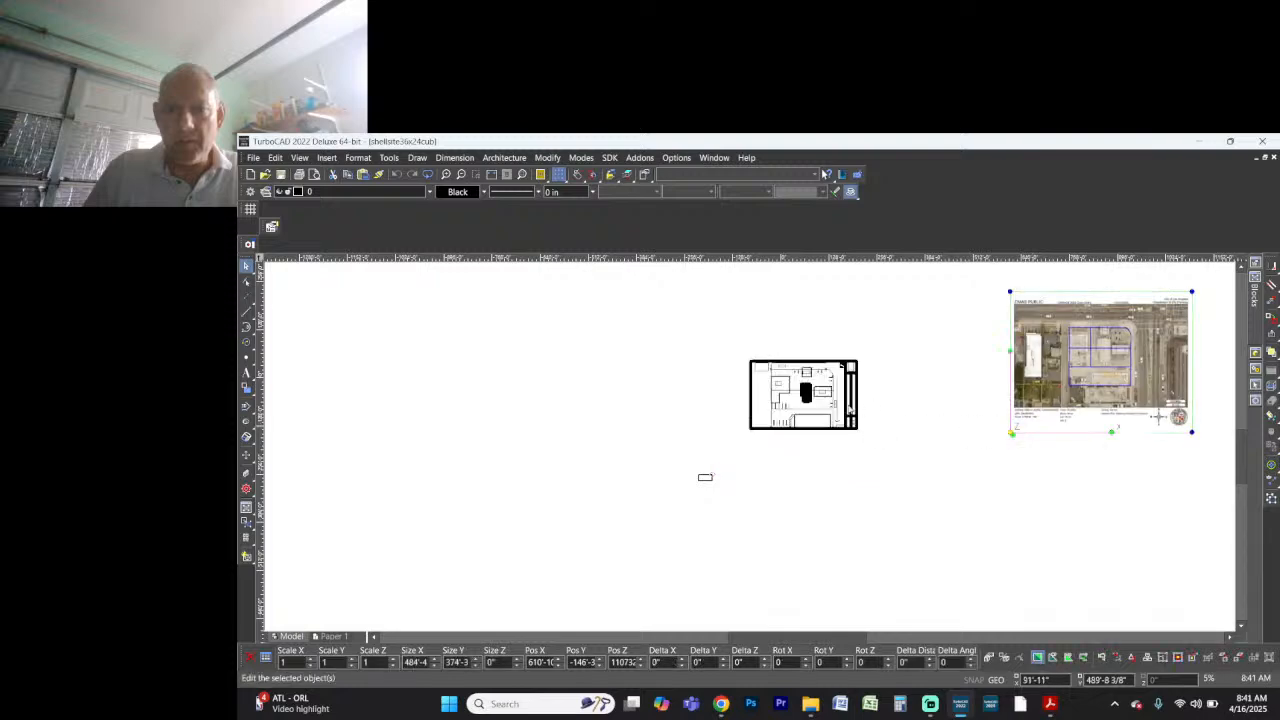
Step: Draw a three-point arc around the northeast corner joining the Oxnard St curb line's east end to the Laurel Canyon Blvd curb line's north end
{"action": "scroll", "coordinate": [823, 408], "scroll_direction": "up", "scroll_amount": 1}
{"action": "scroll", "coordinate": [751, 451], "scroll_direction": "up", "scroll_amount": 2}
{"action": "scroll", "coordinate": [749, 428], "scroll_direction": "up", "scroll_amount": 2}
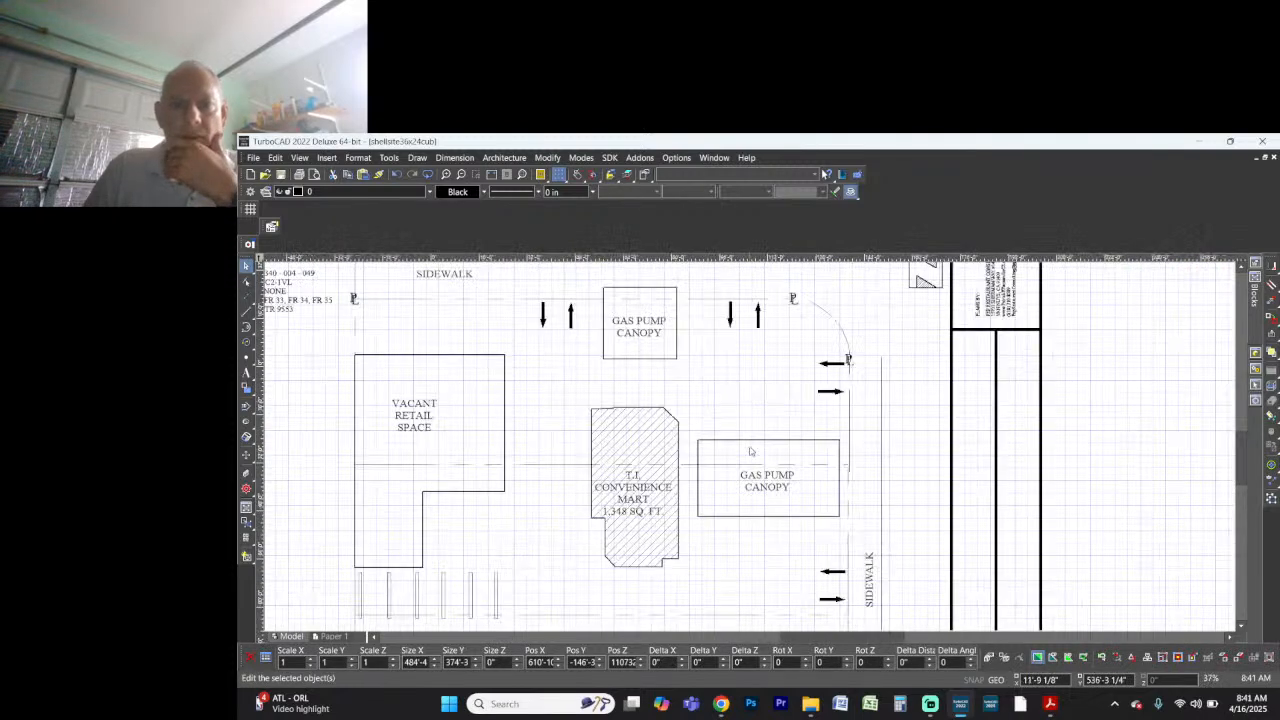
{"action": "scroll", "coordinate": [802, 370], "scroll_direction": "down", "scroll_amount": 4}
{"action": "scroll", "coordinate": [753, 451], "scroll_direction": "up", "scroll_amount": 6}
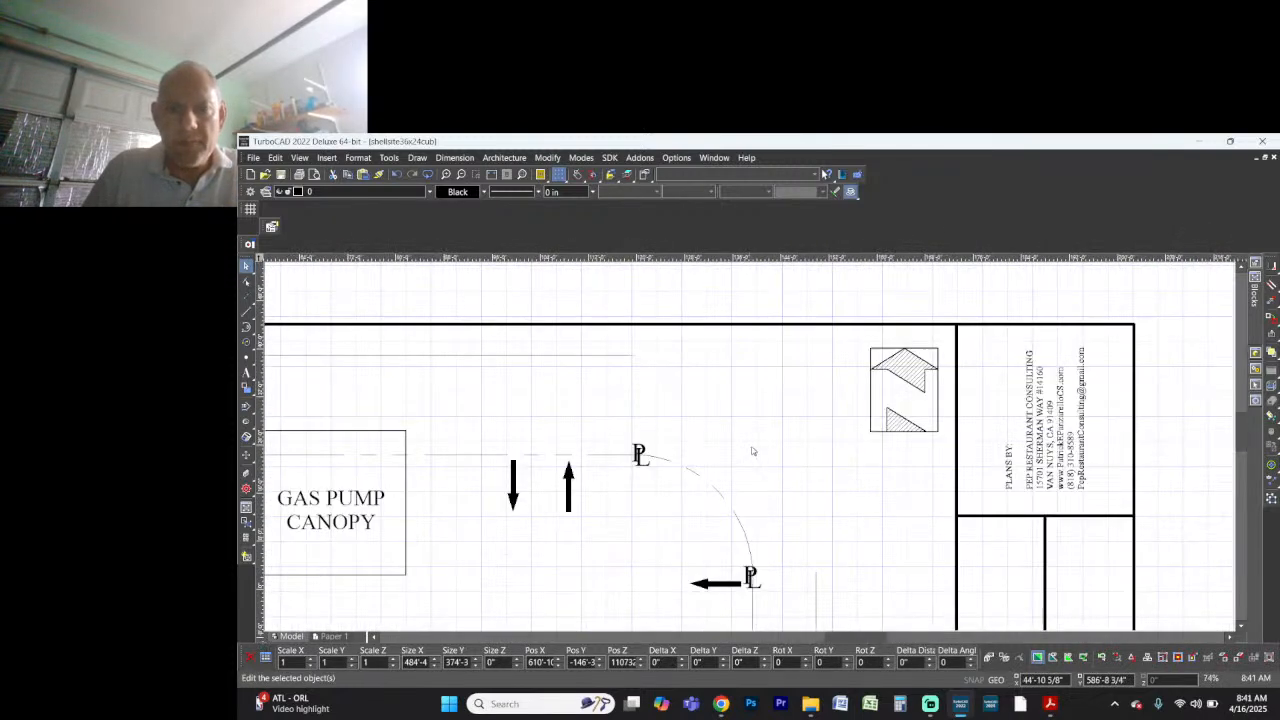
{"action": "left_click", "coordinate": [247, 330]}
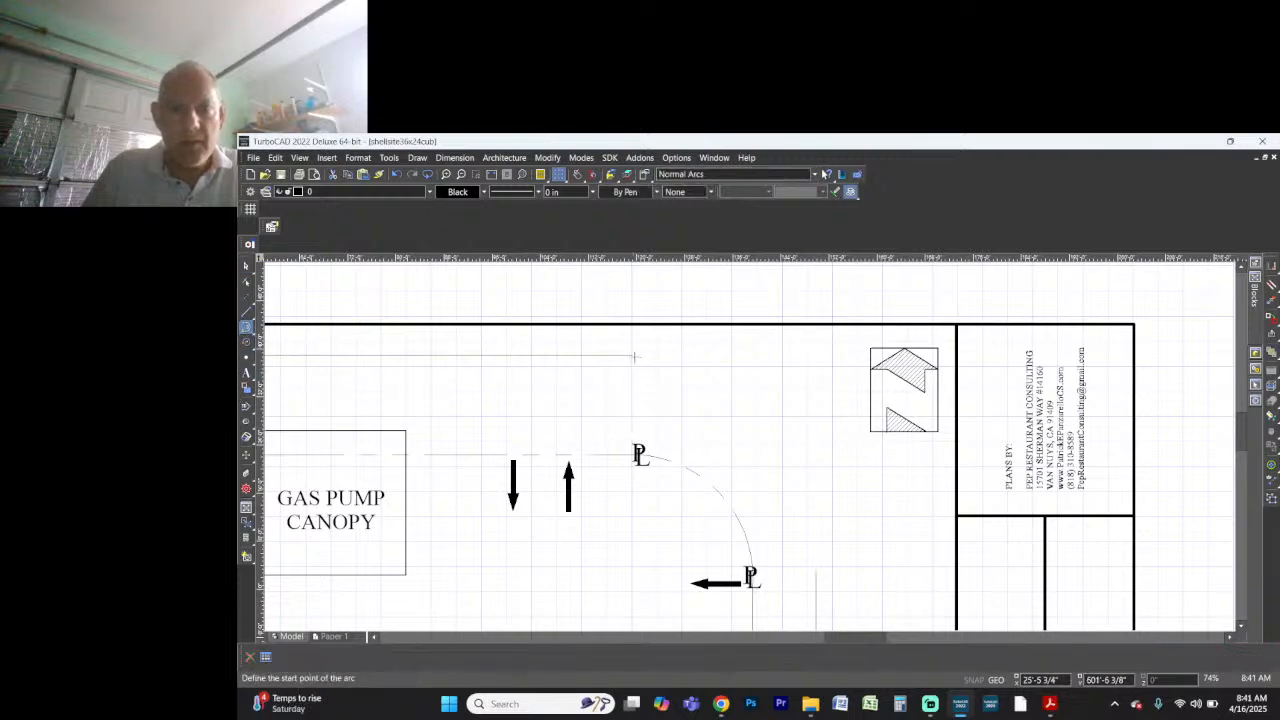
{"action": "left_click", "coordinate": [631, 355]}
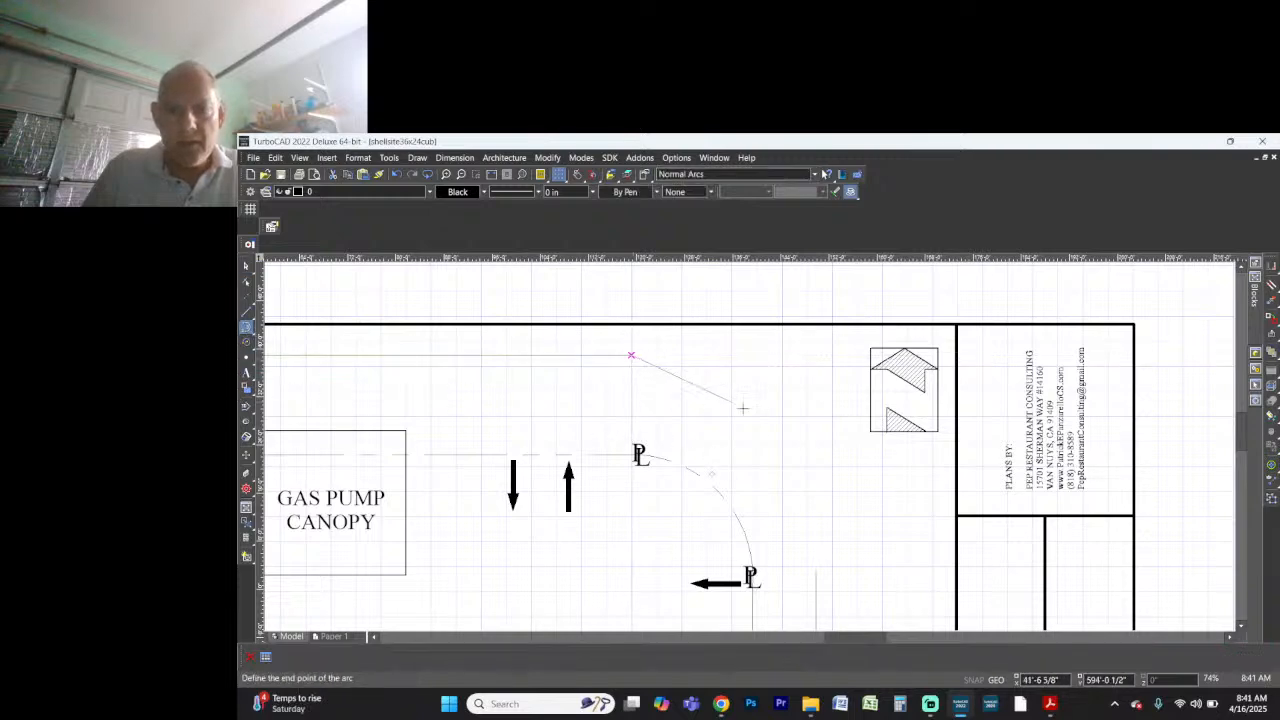
{"action": "left_click", "coordinate": [816, 571]}
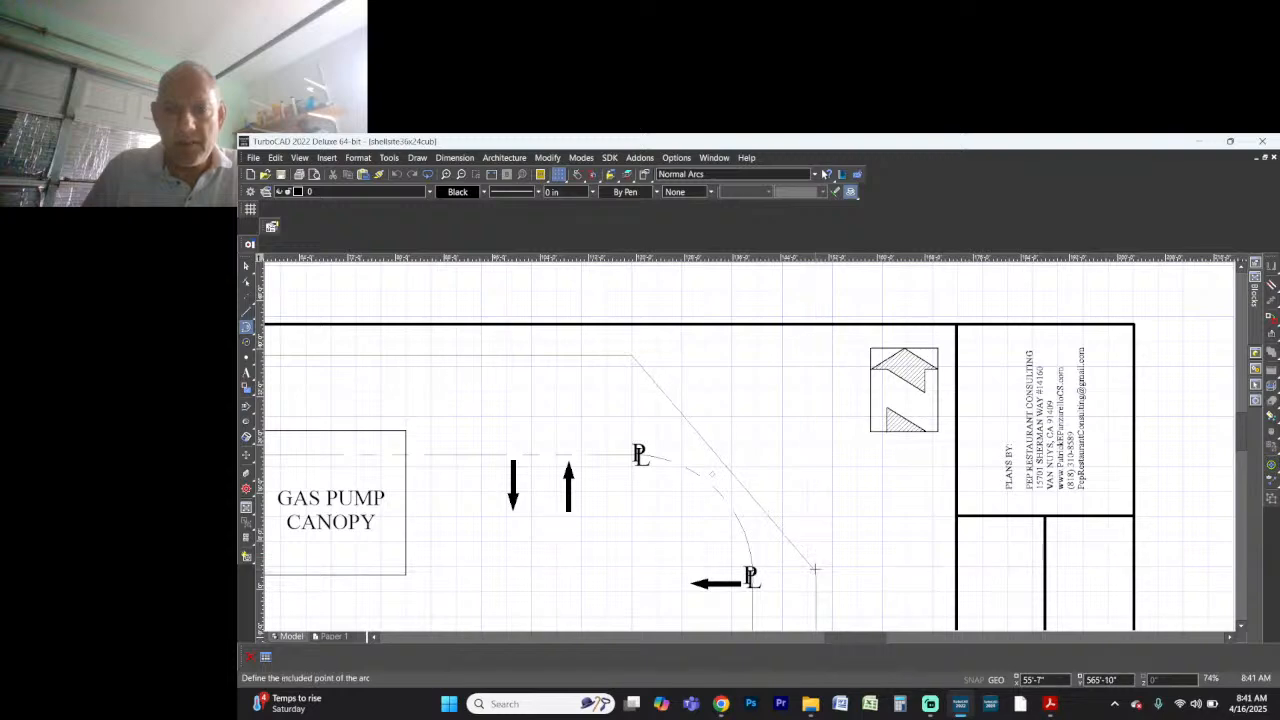
{"action": "left_click", "coordinate": [793, 451]}
{"action": "scroll", "coordinate": [749, 446], "scroll_direction": "up", "scroll_amount": 1}
{"action": "scroll", "coordinate": [749, 446], "scroll_direction": "down", "scroll_amount": 1}
{"action": "scroll", "coordinate": [749, 446], "scroll_direction": "down", "scroll_amount": 1}
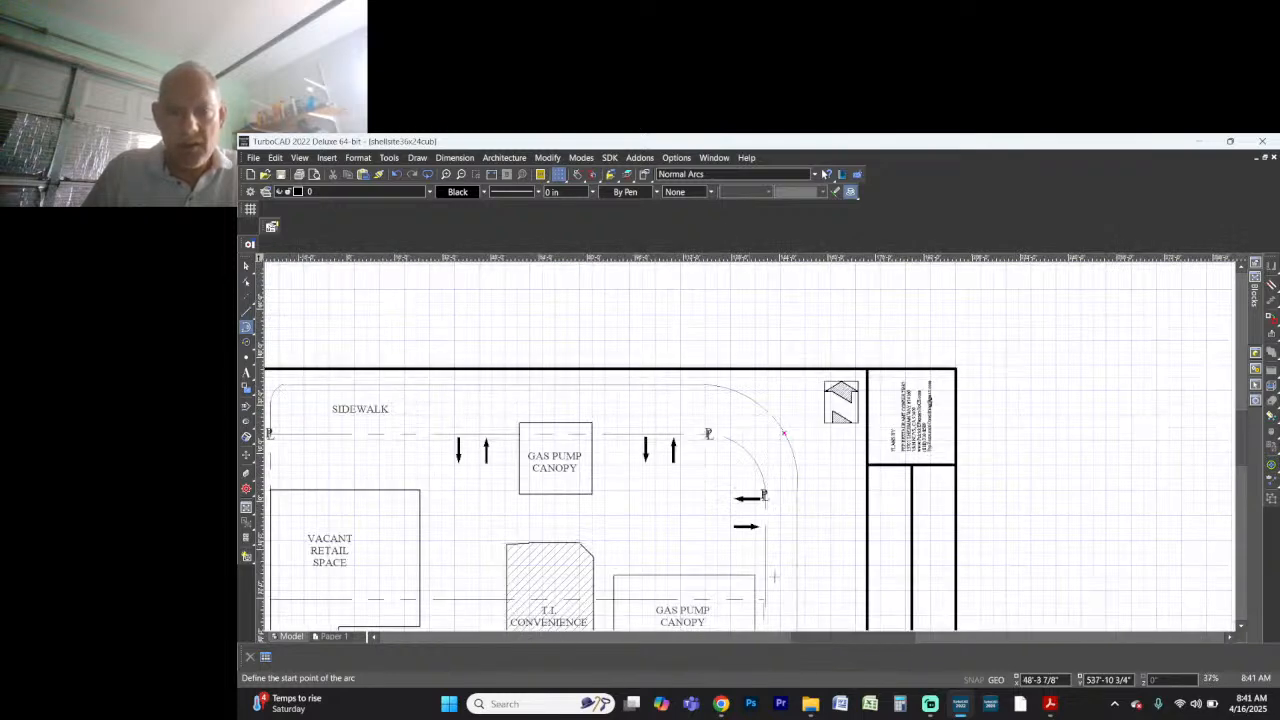
Step: Label the large southern building "ADJACENT RETAIL (NOT PART OF REQUEST)" on two lines and move the text down toward the building's middle
{"action": "scroll", "coordinate": [748, 446], "scroll_direction": "down", "scroll_amount": 1}
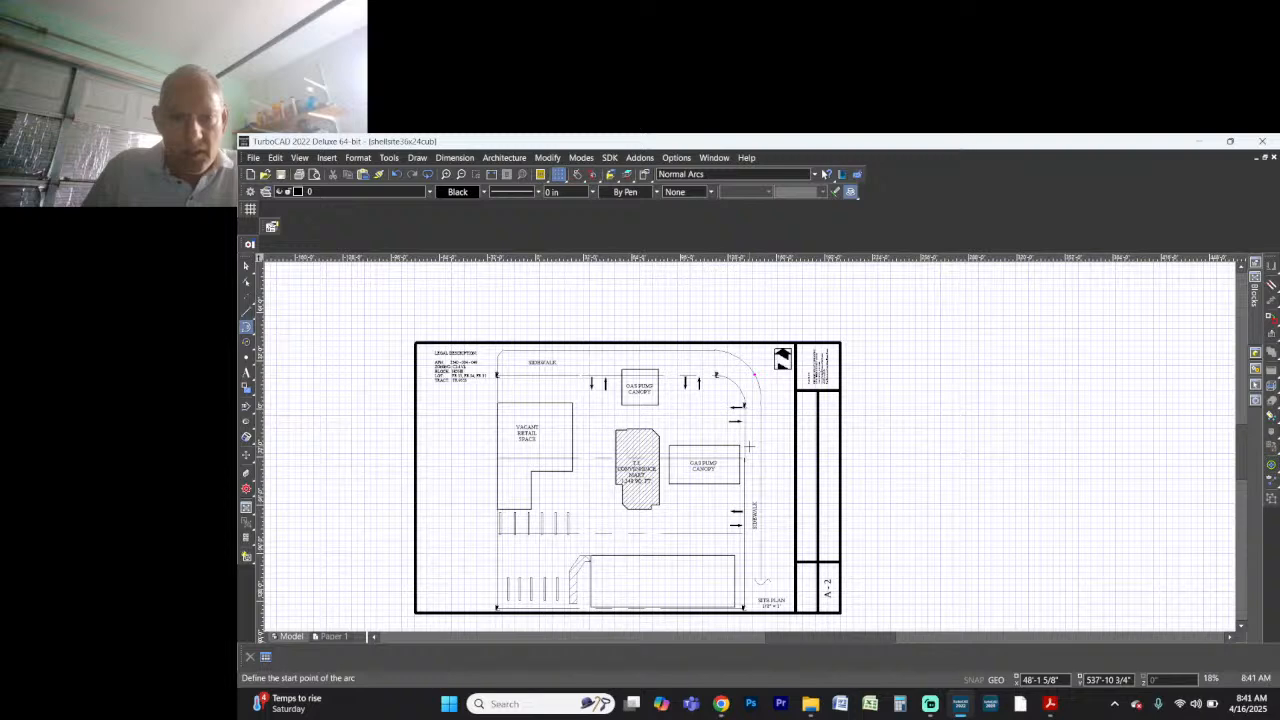
{"action": "scroll", "coordinate": [656, 578], "scroll_direction": "up", "scroll_amount": 2}
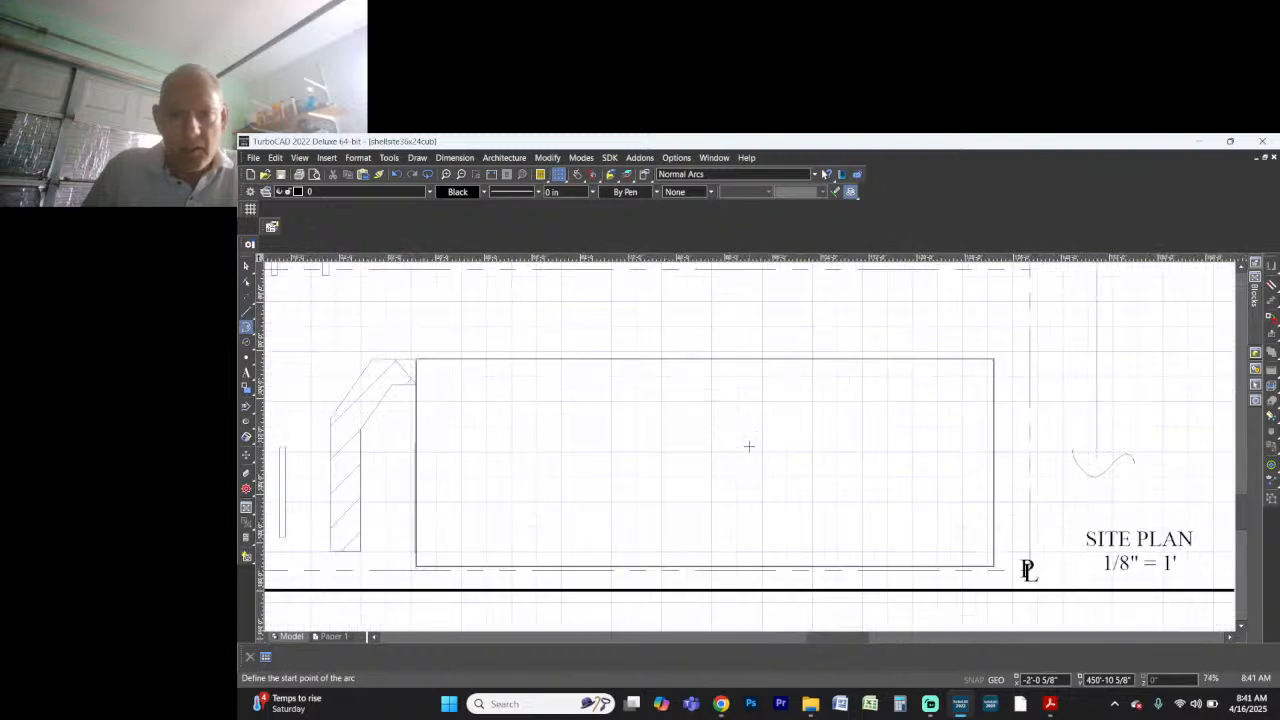
{"action": "left_click", "coordinate": [246, 372]}
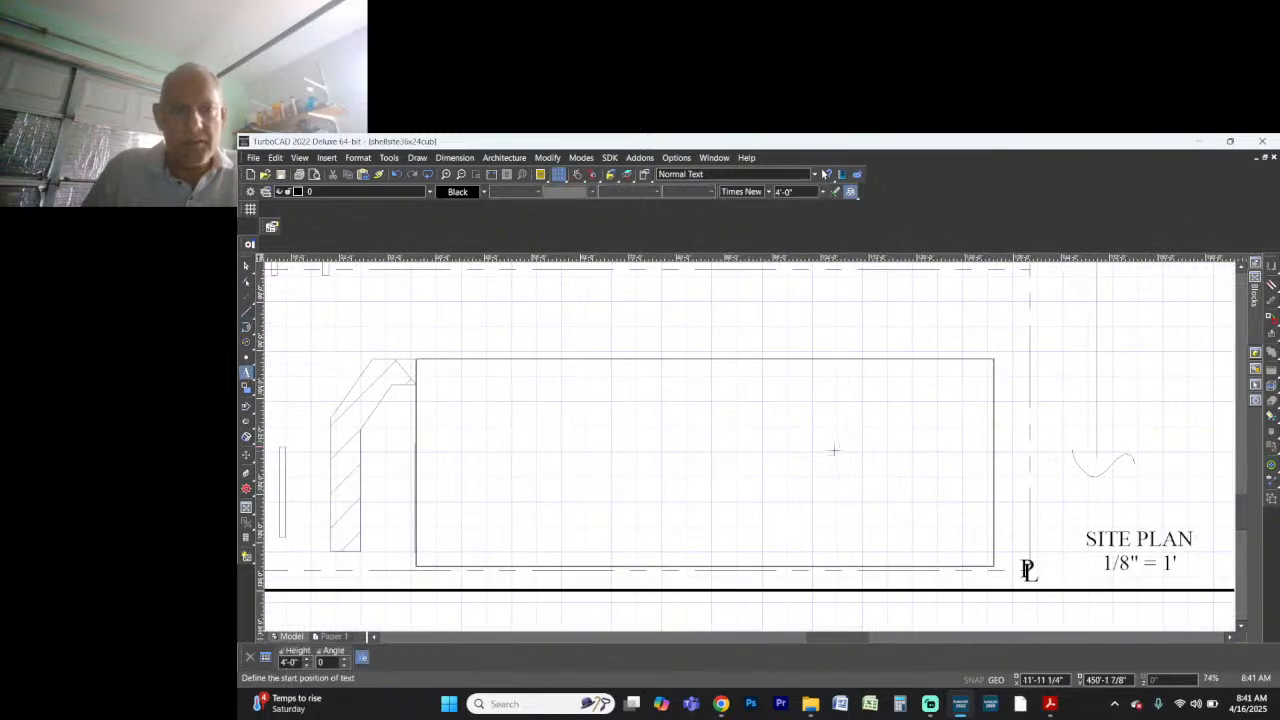
{"action": "left_click", "coordinate": [729, 390]}
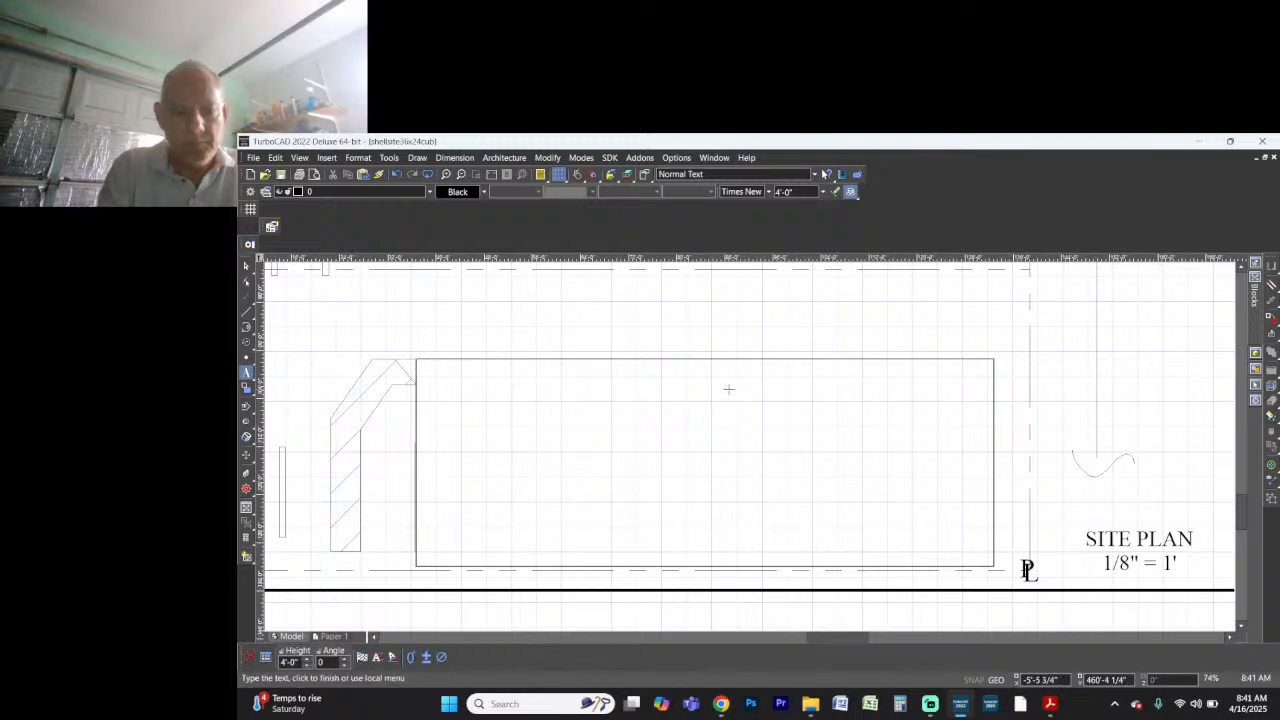
{"action": "type", "text": "ADJACENT R"}
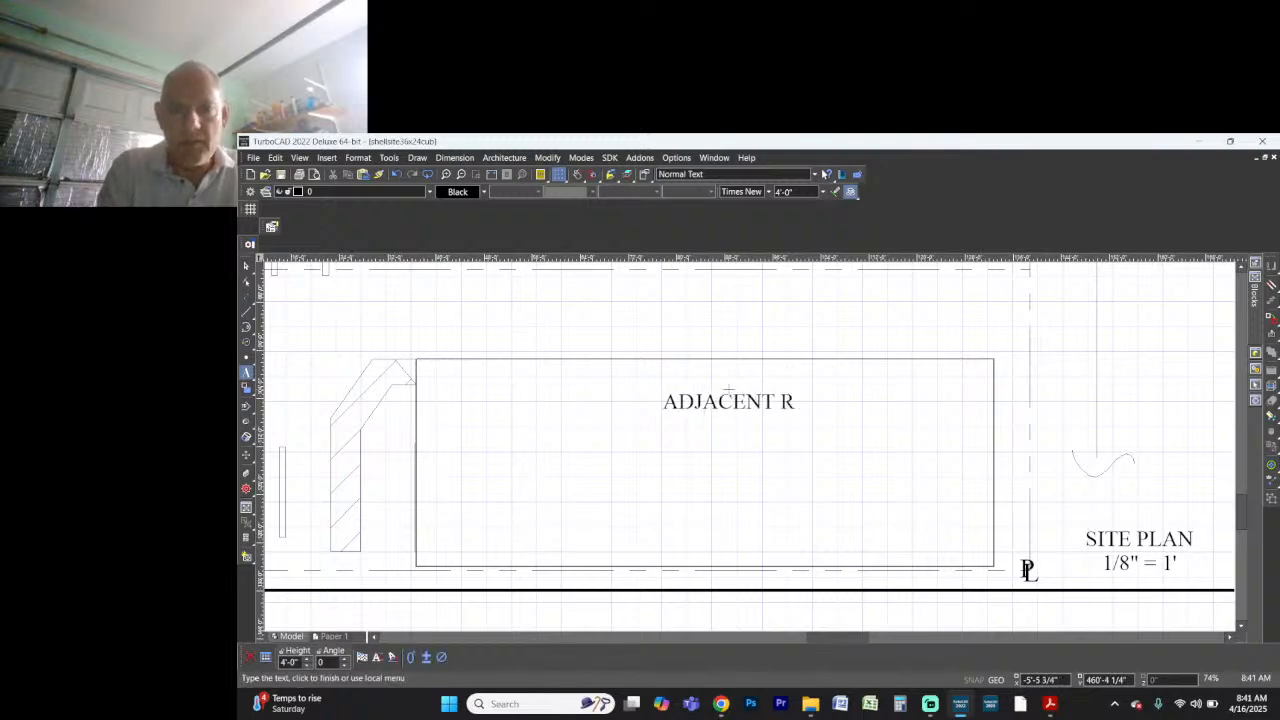
{"action": "type", "text": "ETAIL "}
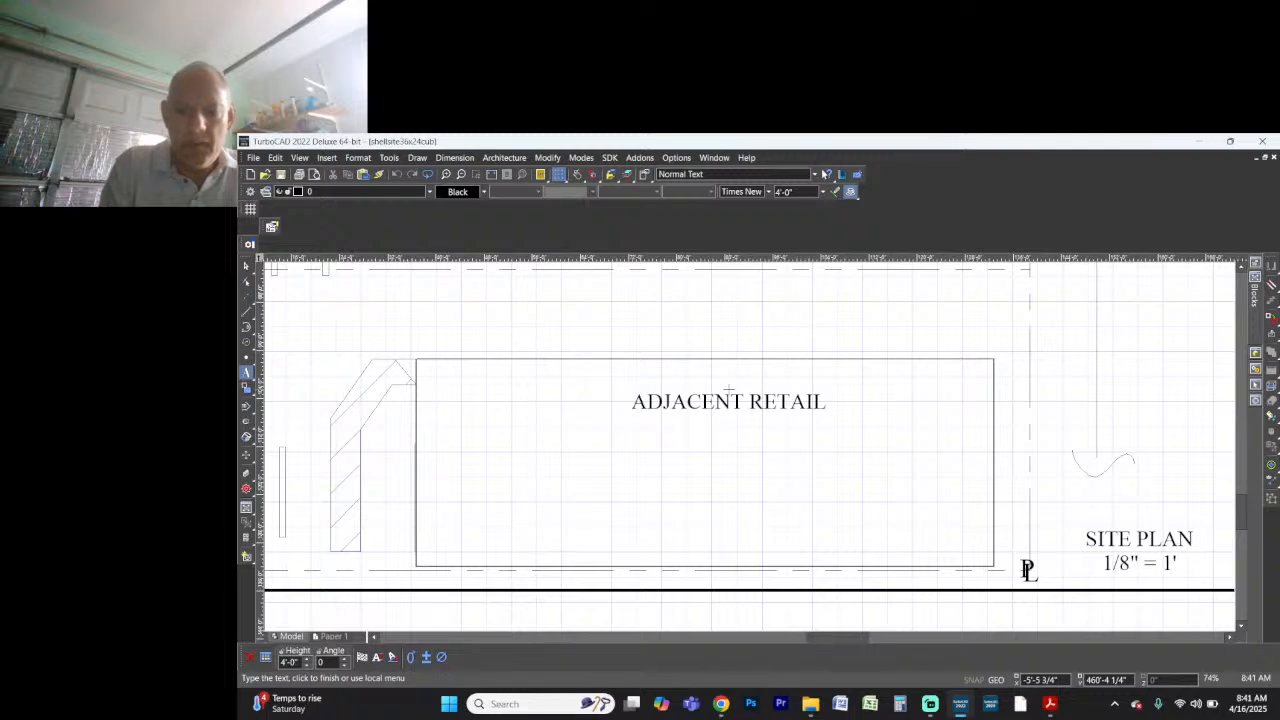
{"action": "type", "text": "(NOT PART"}
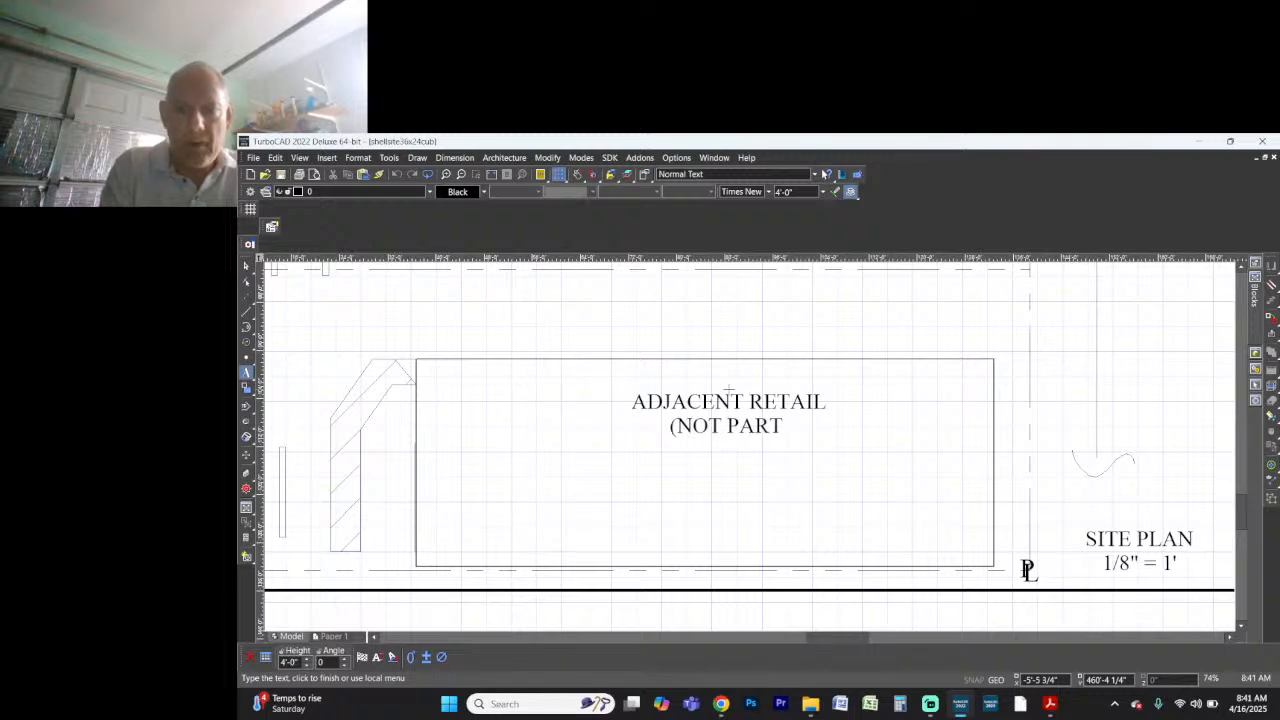
{"action": "type", "text": " OF REQUEST"}
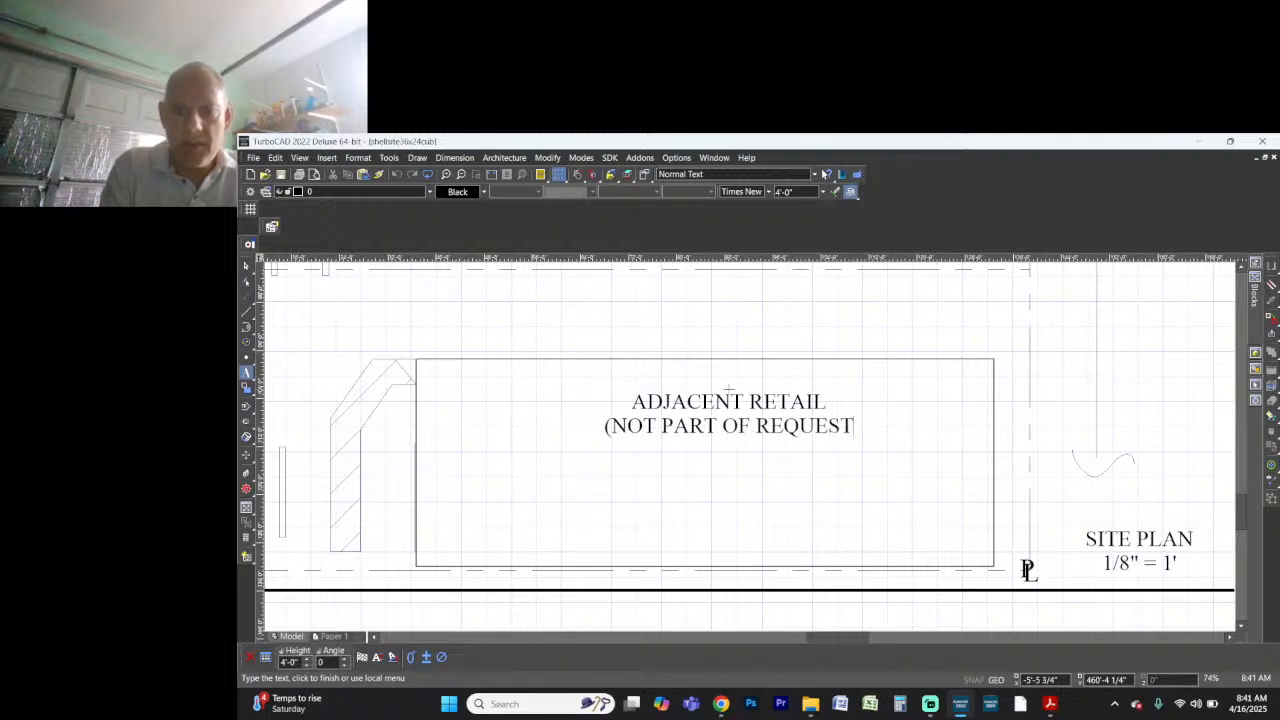
{"action": "type", "text": ")"}
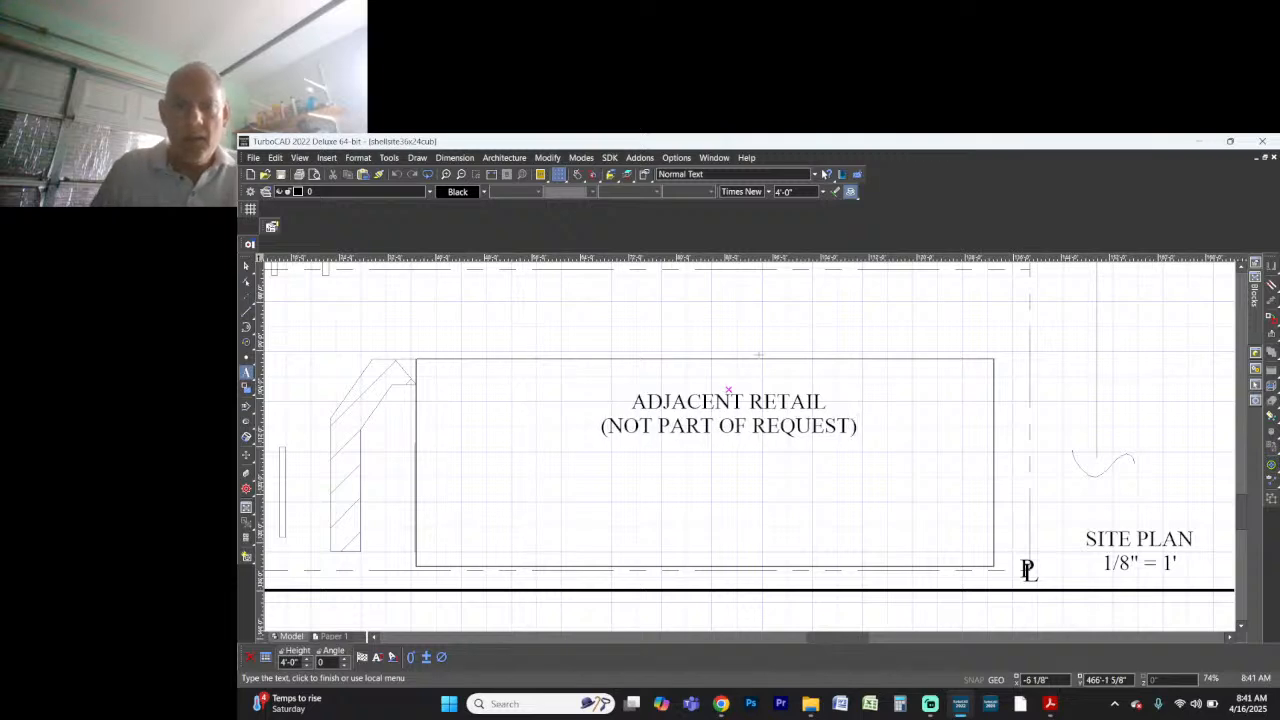
{"action": "left_click", "coordinate": [736, 410]}
{"action": "key", "text": "space"}
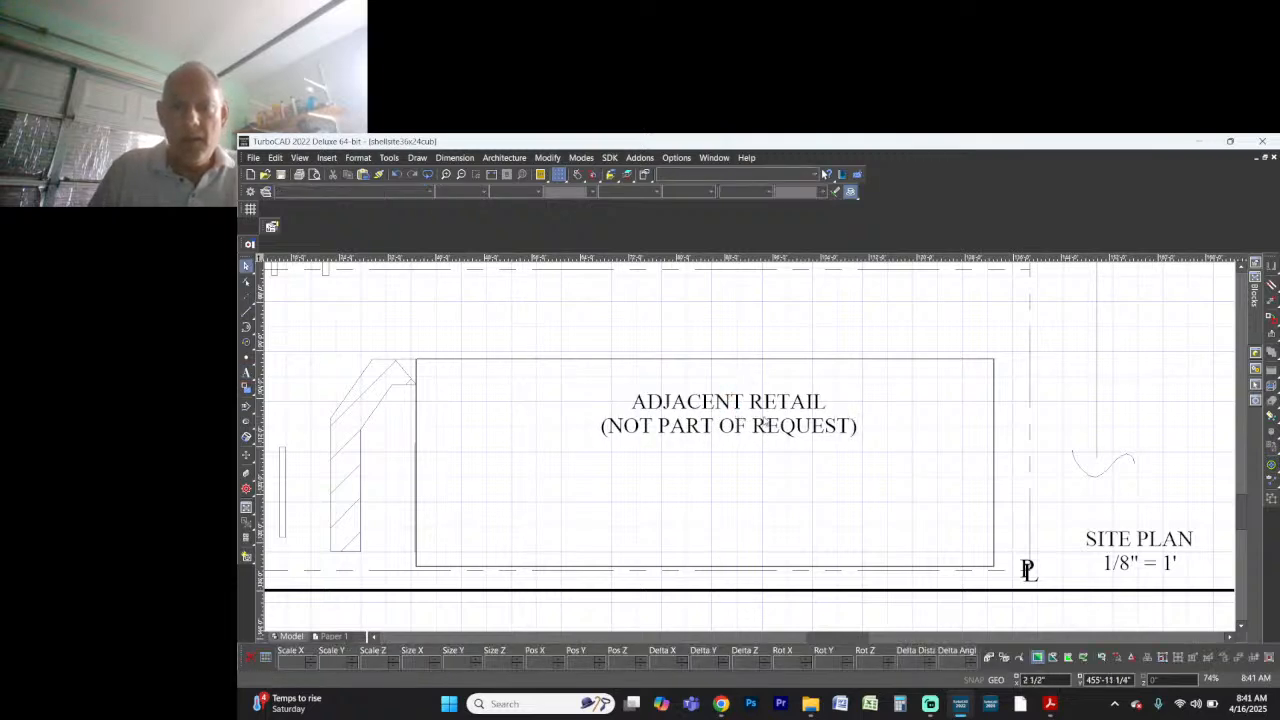
{"action": "left_click", "coordinate": [774, 428]}
{"action": "left_click_drag", "start_coordinate": [774, 428], "coordinate": [766, 454]}
Step: Add the text "LAUREL CANYON BLVD." at 4'-0" height in the street area east of the SIDEWALK label
{"action": "scroll", "coordinate": [758, 452], "scroll_direction": "down", "scroll_amount": 3}
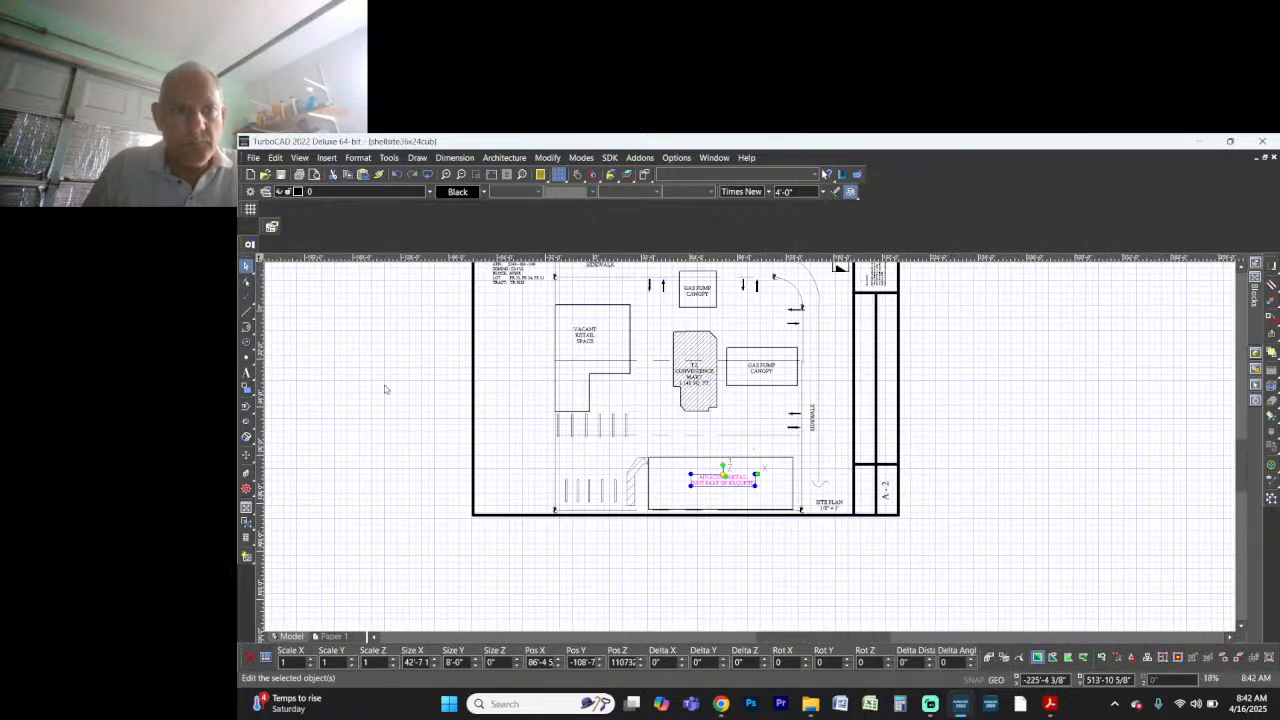
{"action": "left_click", "coordinate": [246, 372]}
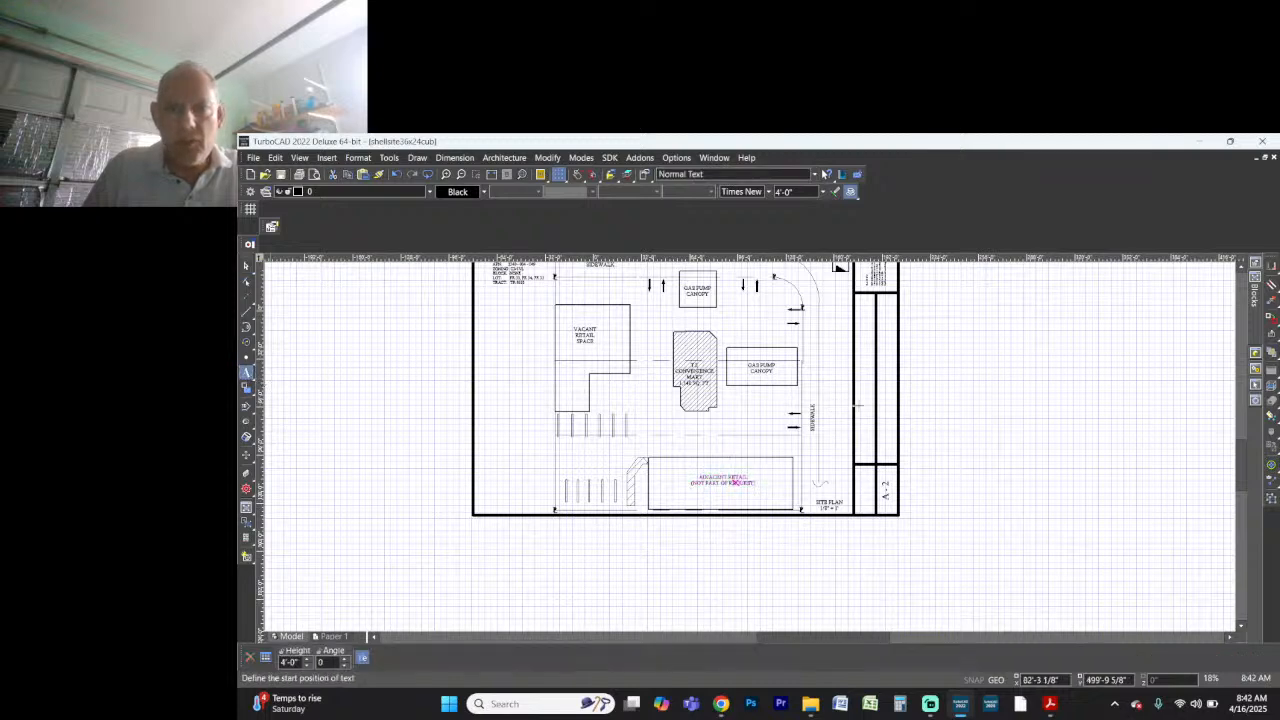
{"action": "scroll", "coordinate": [748, 446], "scroll_direction": "up", "scroll_amount": 6}
{"action": "left_click", "coordinate": [655, 447]}
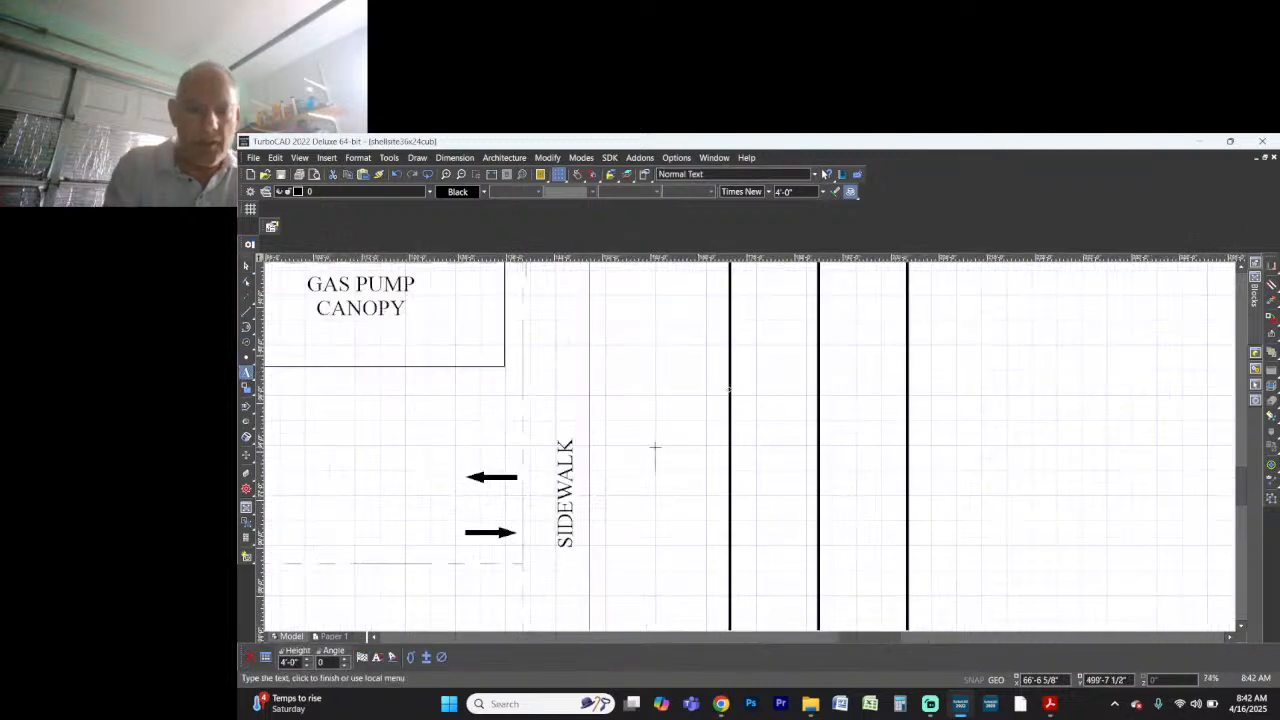
{"action": "type", "text": "LAUREL"}
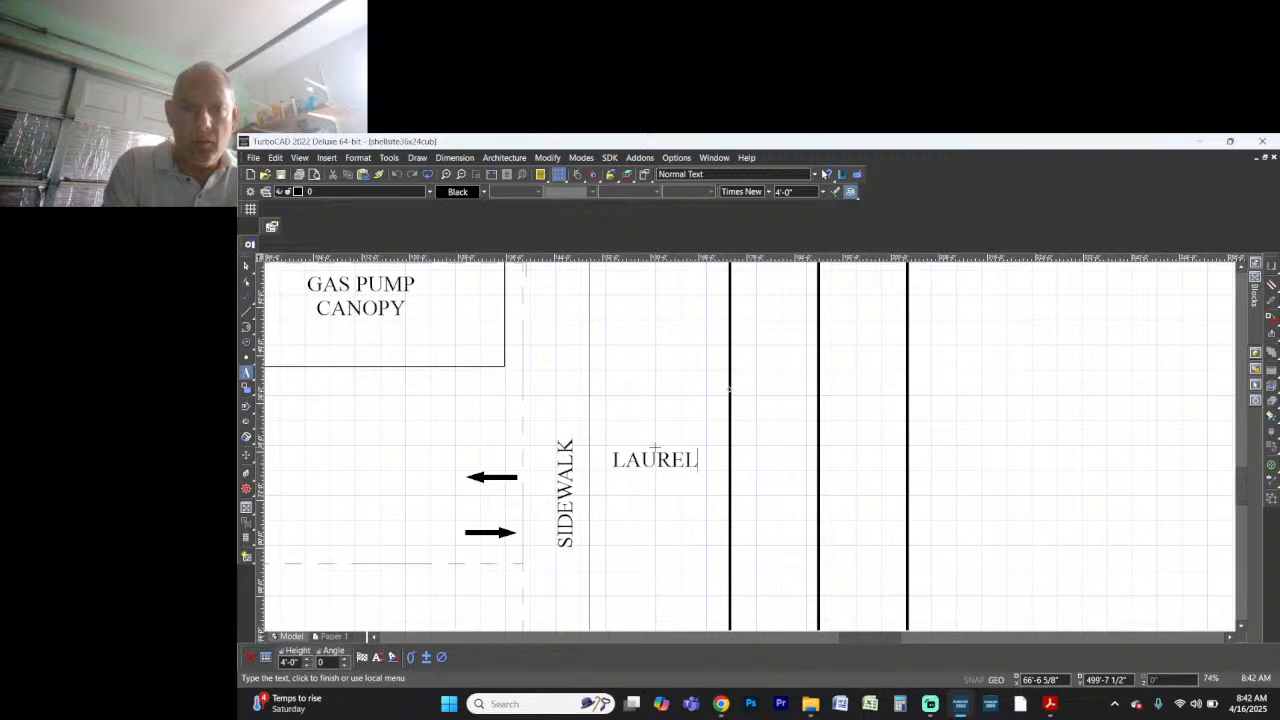
{"action": "type", "text": " CANYON BLV"}
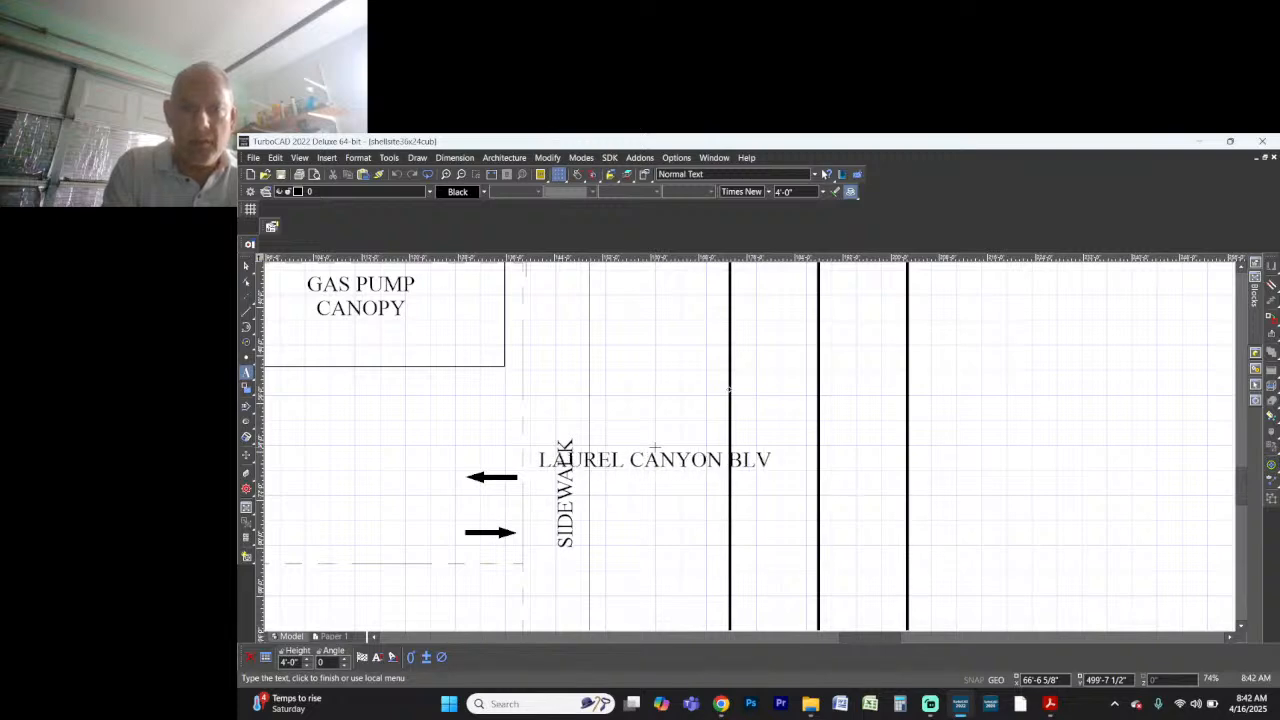
{"action": "type", "text": "D."}
Step: Rotate the LAUREL CANYON BLVD. label 90 degrees so it runs parallel to the street
{"action": "left_click", "coordinate": [652, 459]}
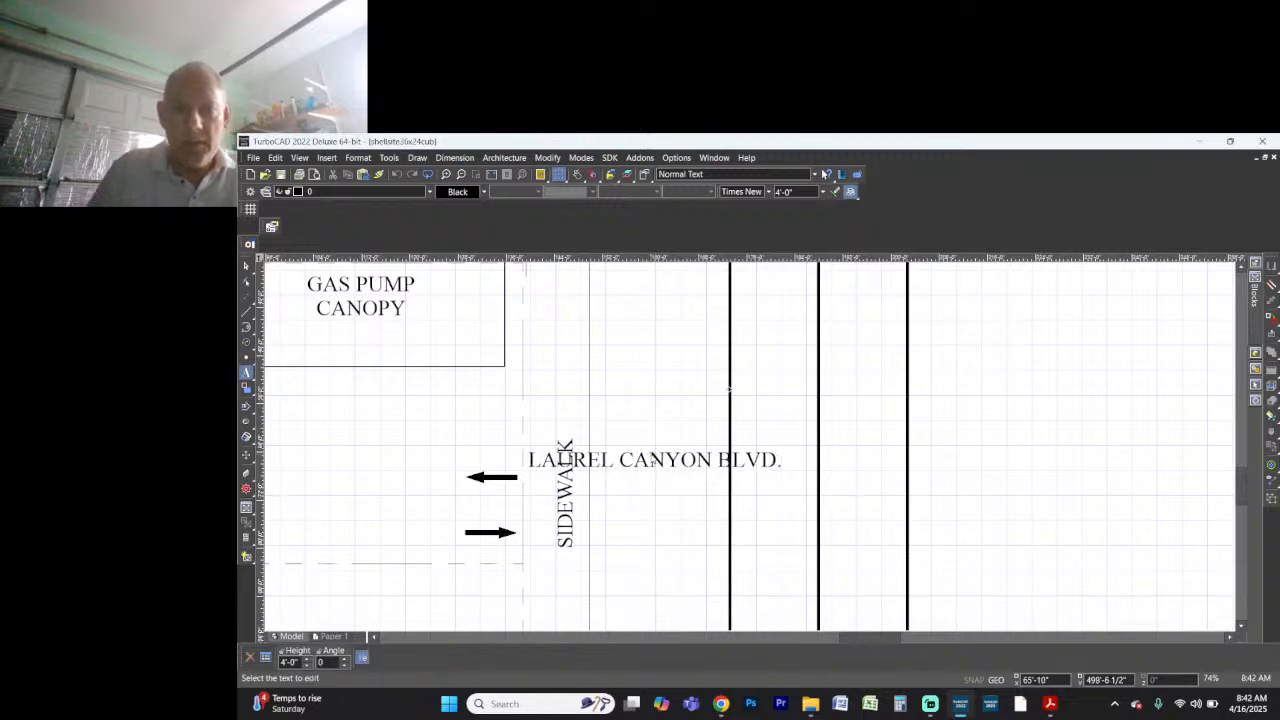
{"action": "key", "text": "space"}
{"action": "left_click", "coordinate": [652, 459]}
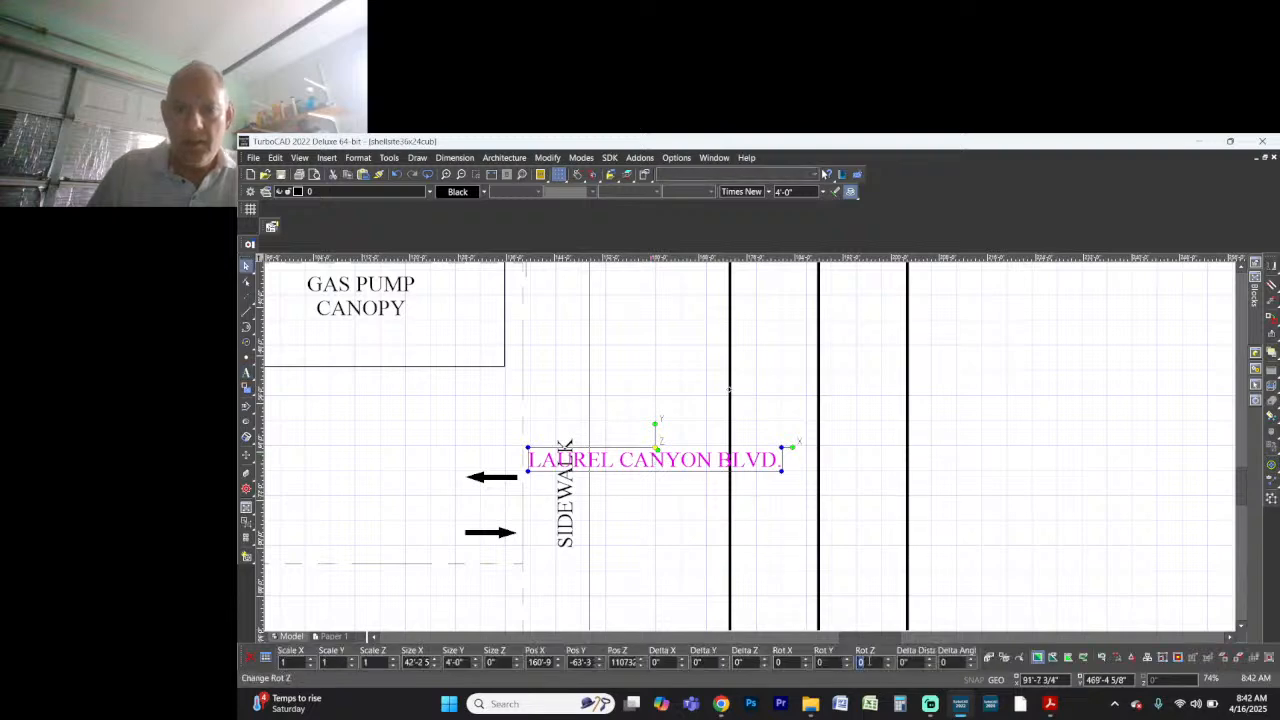
{"action": "type", "text": "90"}
{"action": "key", "text": "Return"}
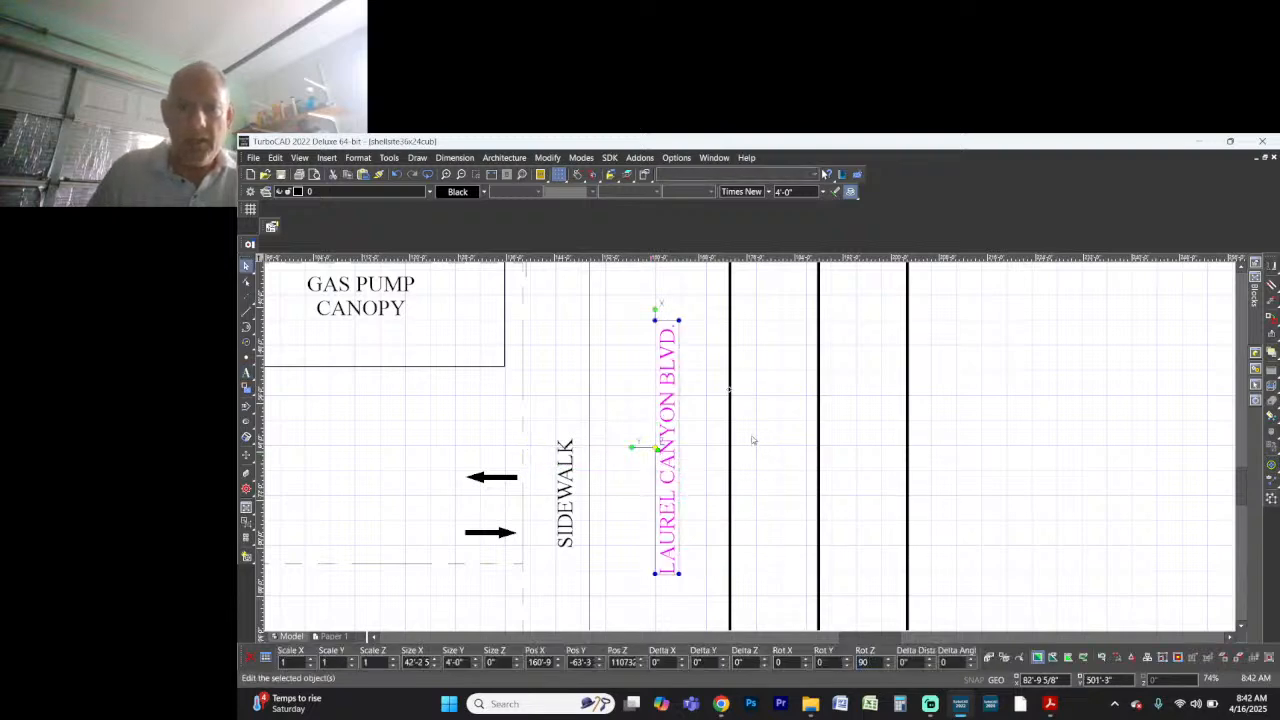
Step: Add the text "OXNARD ST." along the northern curb line, above and slightly east of the upper gas pump canopy
{"action": "scroll", "coordinate": [745, 440], "scroll_direction": "down", "scroll_amount": 5}
{"action": "scroll", "coordinate": [643, 306], "scroll_direction": "up", "scroll_amount": 5}
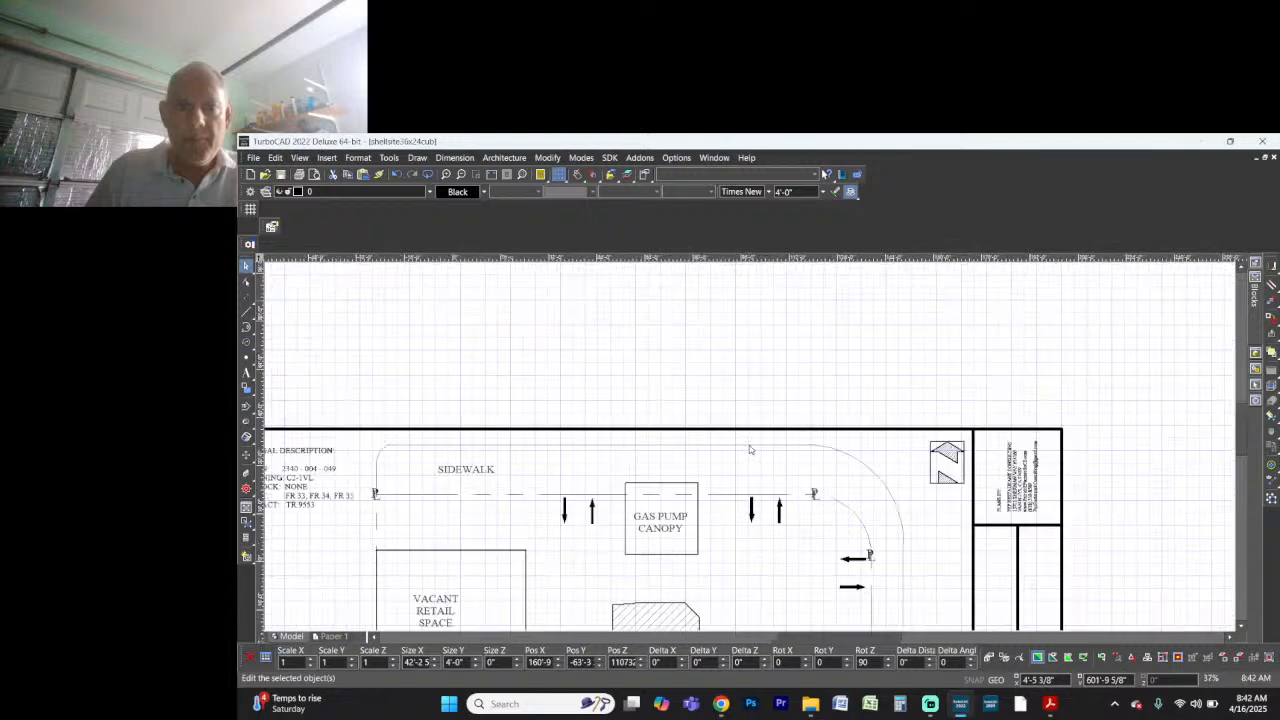
{"action": "left_click", "coordinate": [246, 372]}
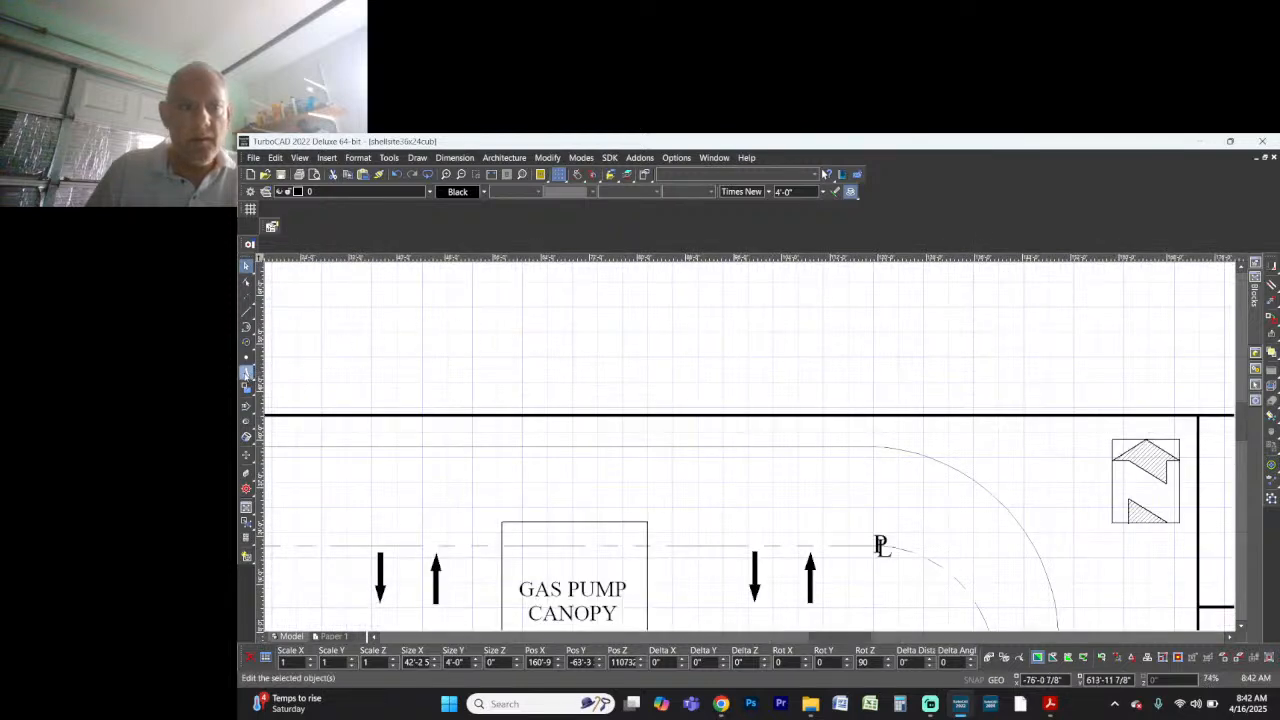
{"action": "left_click", "coordinate": [660, 430]}
{"action": "type", "text": "O"}
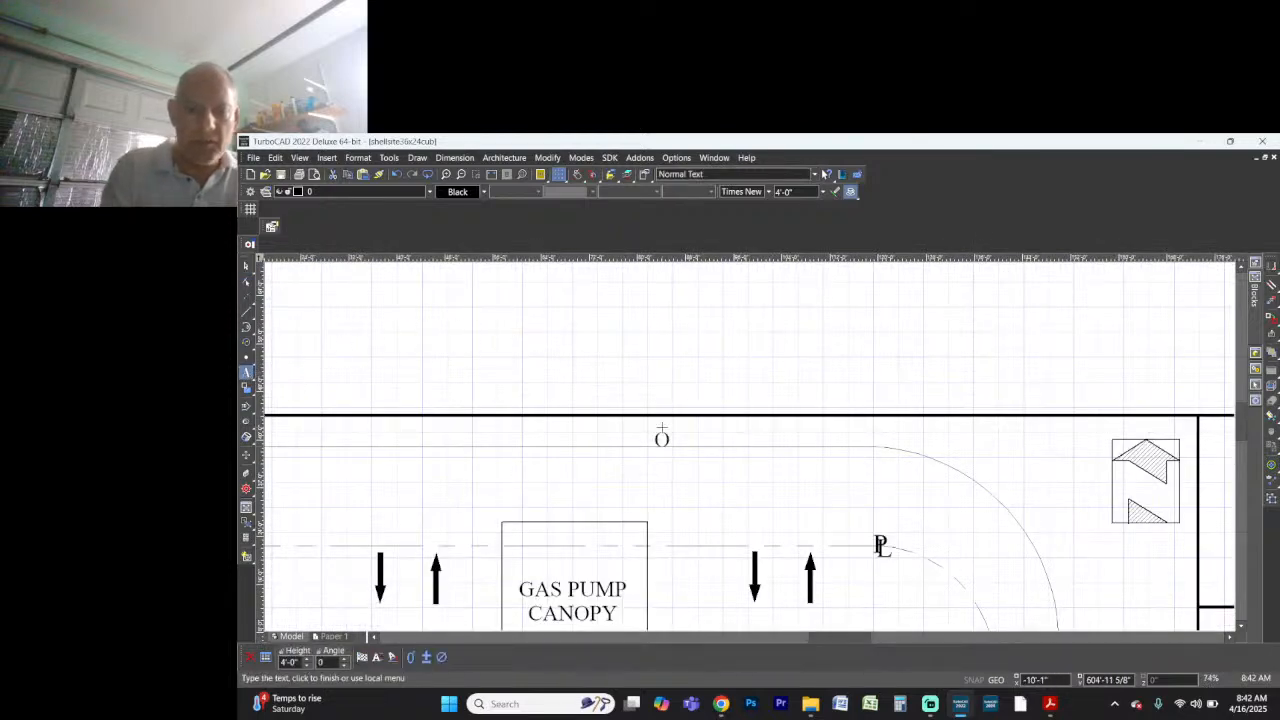
{"action": "type", "text": "X"}
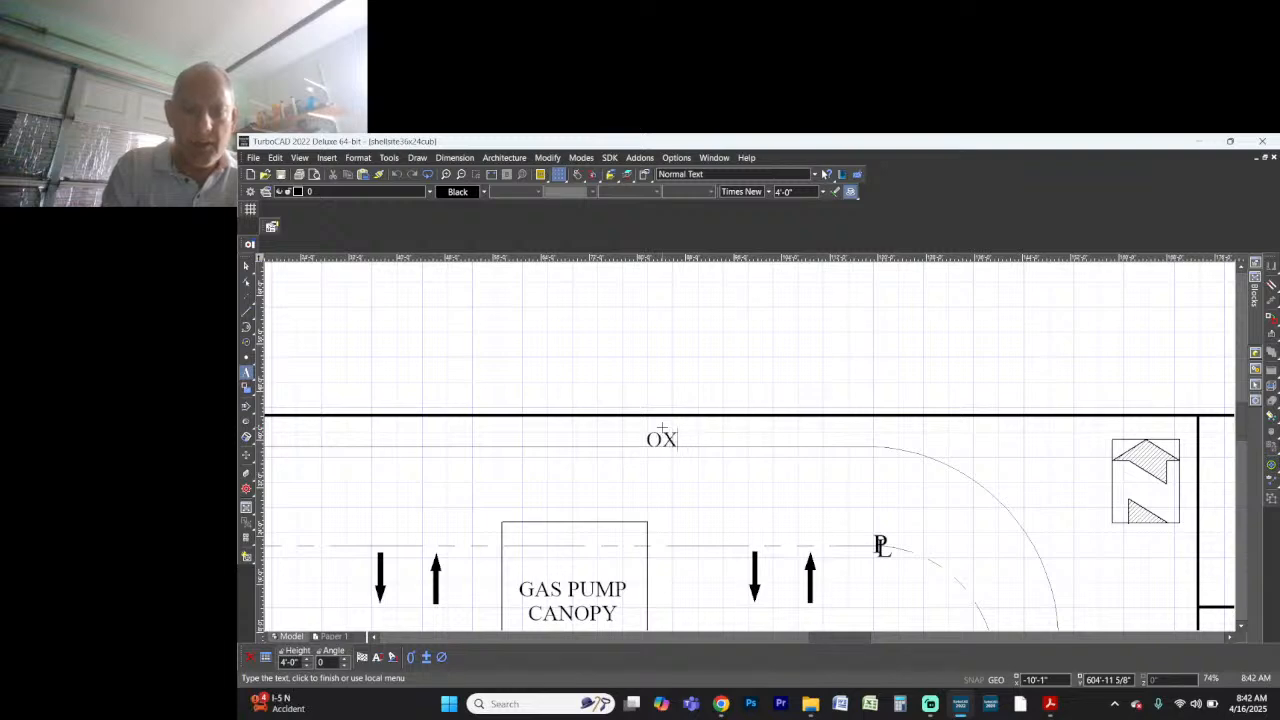
{"action": "type", "text": "NARD ST."}
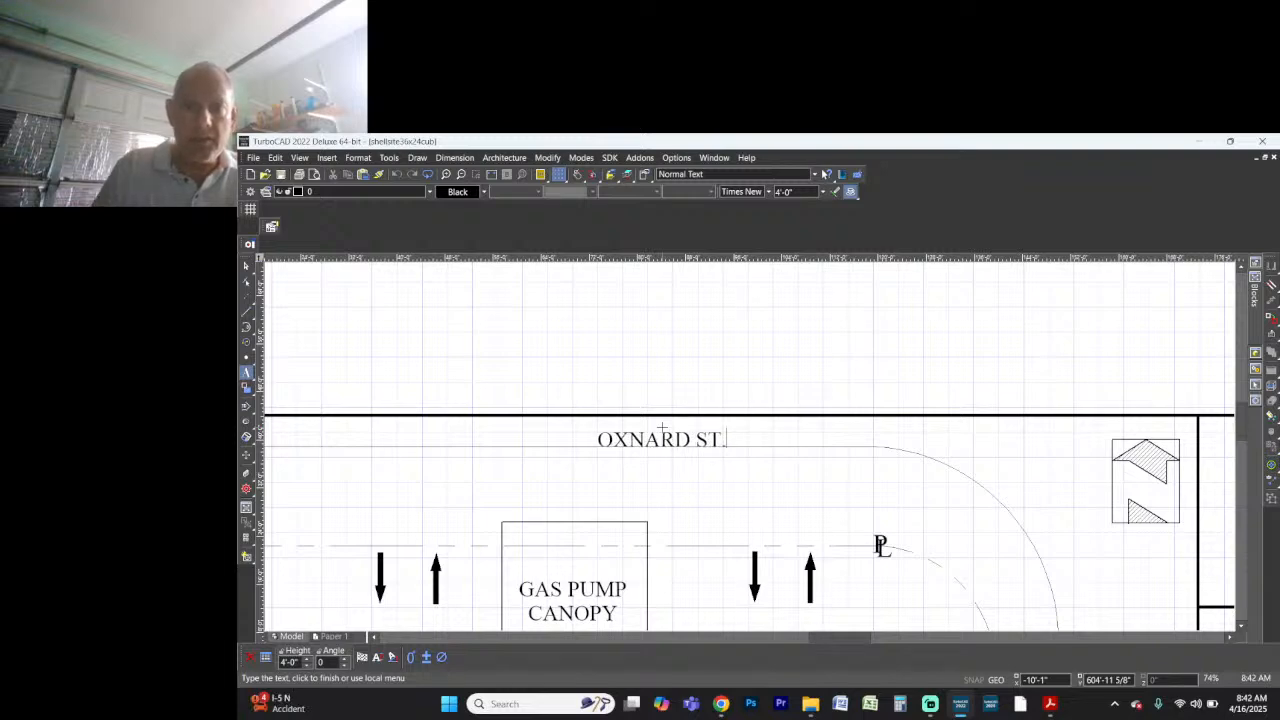
Step: Move the OXNARD ST. label up and slightly west, between the curb line and the sheet border, and deselect it
{"action": "left_click", "coordinate": [641, 441]}
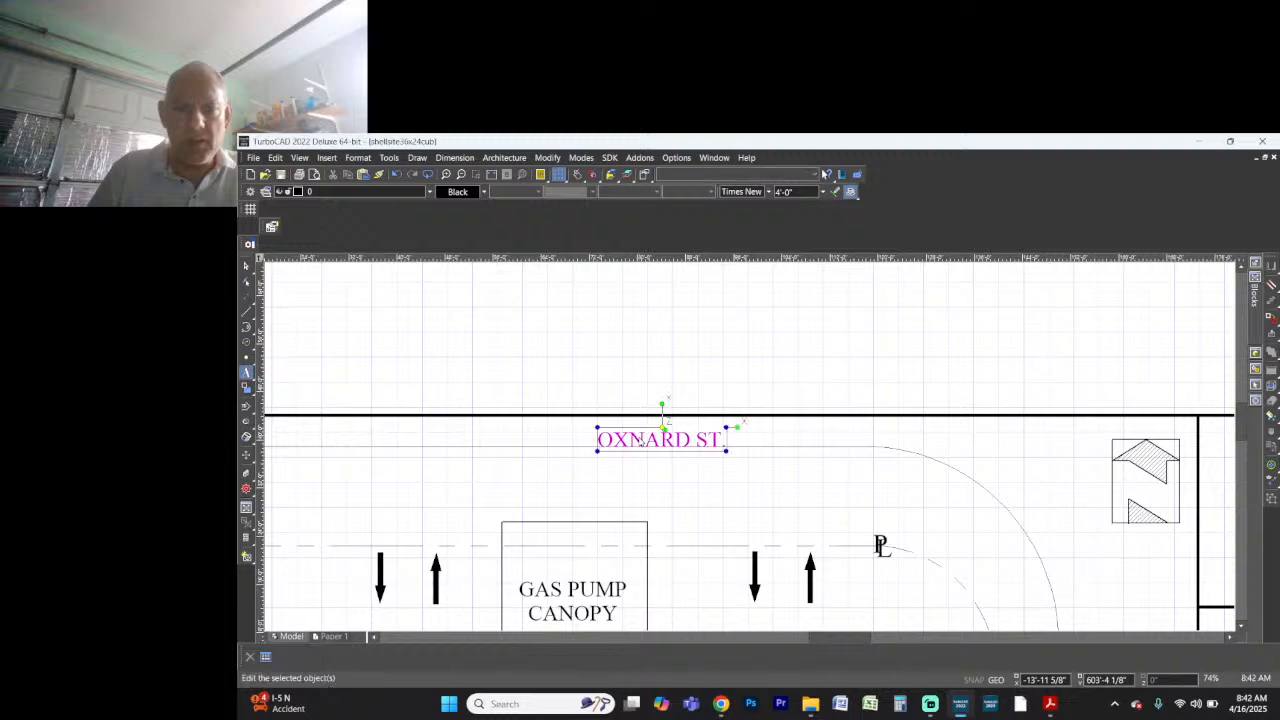
{"action": "left_click_drag", "start_coordinate": [641, 441], "coordinate": [619, 429]}
{"action": "left_click", "coordinate": [866, 355]}
Step: Review the labelled site plan and check the extent of the west property line segment beside the vacant retail space
{"action": "scroll", "coordinate": [868, 355], "scroll_direction": "down", "scroll_amount": 1}
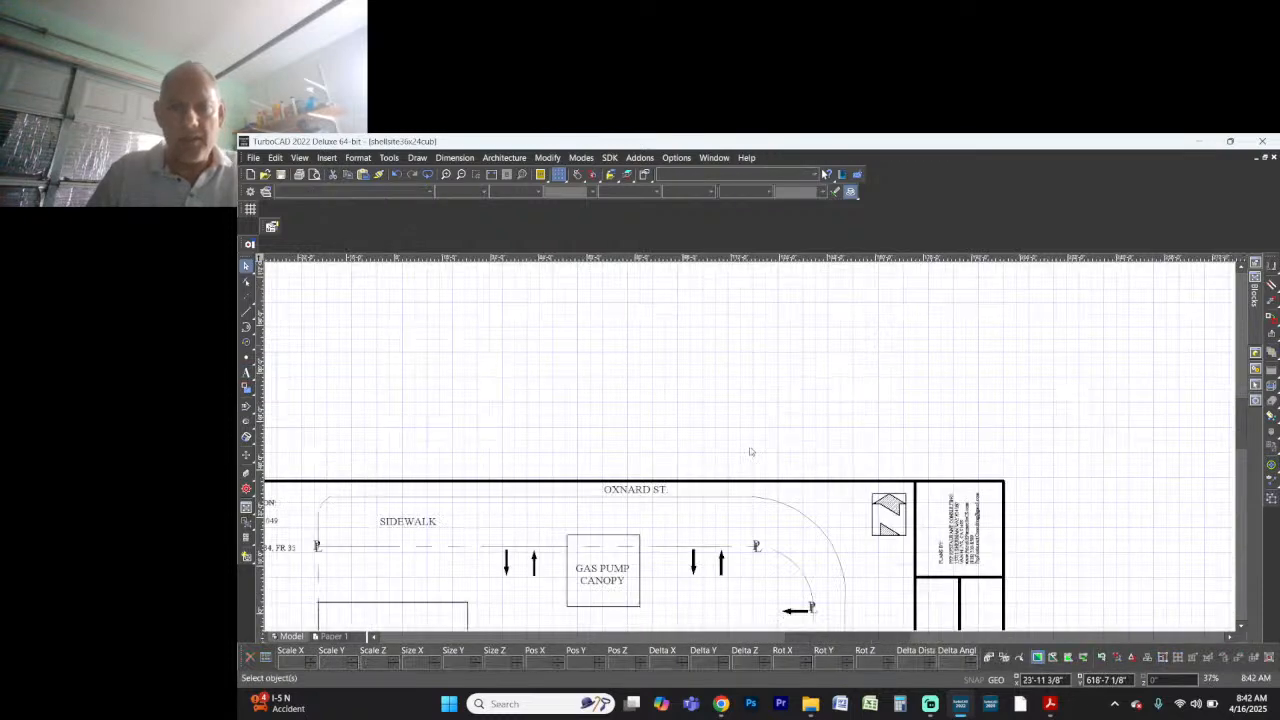
{"action": "scroll", "coordinate": [751, 451], "scroll_direction": "down", "scroll_amount": 1}
{"action": "scroll", "coordinate": [834, 614], "scroll_direction": "up", "scroll_amount": 1}
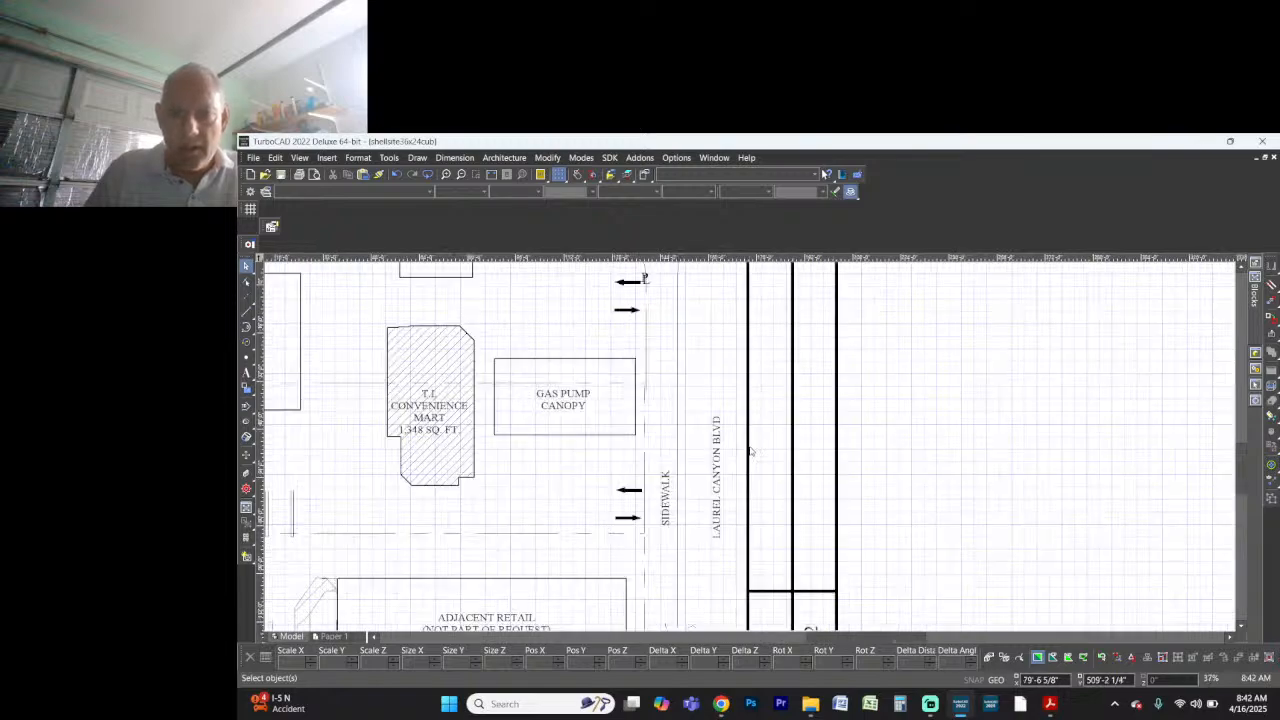
{"action": "scroll", "coordinate": [722, 483], "scroll_direction": "down", "scroll_amount": 1}
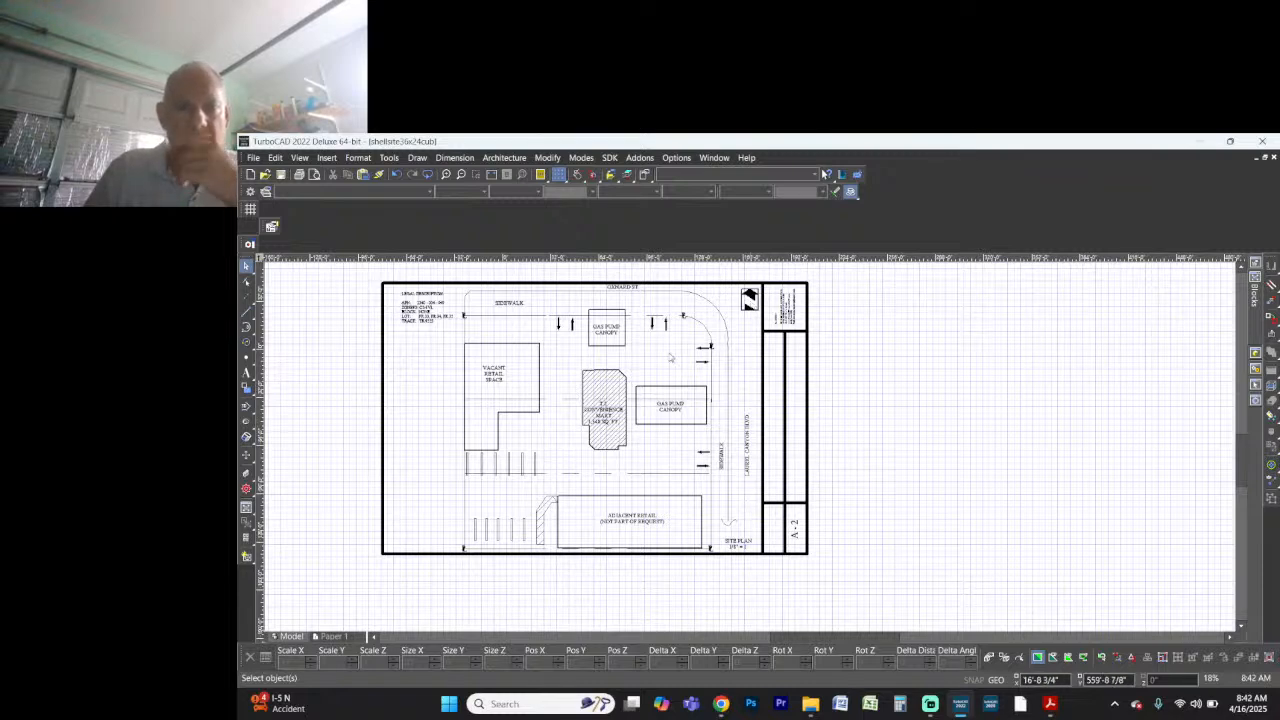
{"action": "scroll", "coordinate": [471, 410], "scroll_direction": "up", "scroll_amount": 1}
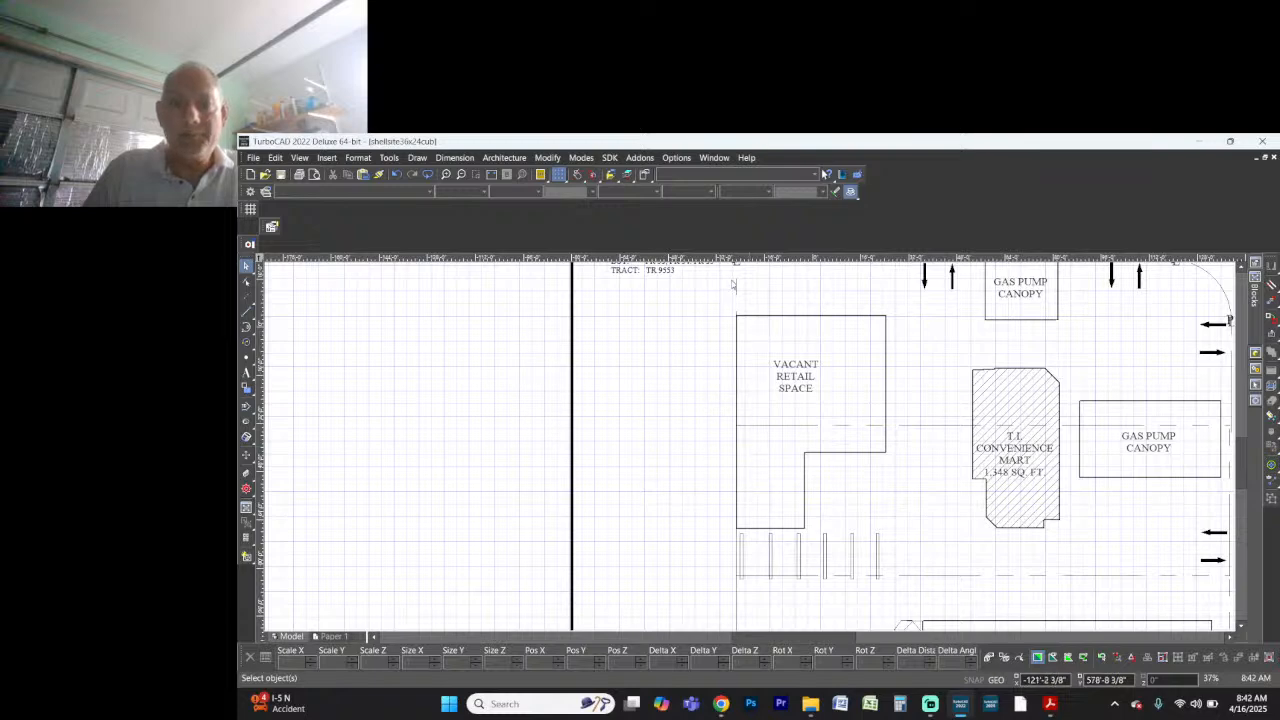
{"action": "left_click", "coordinate": [737, 289]}
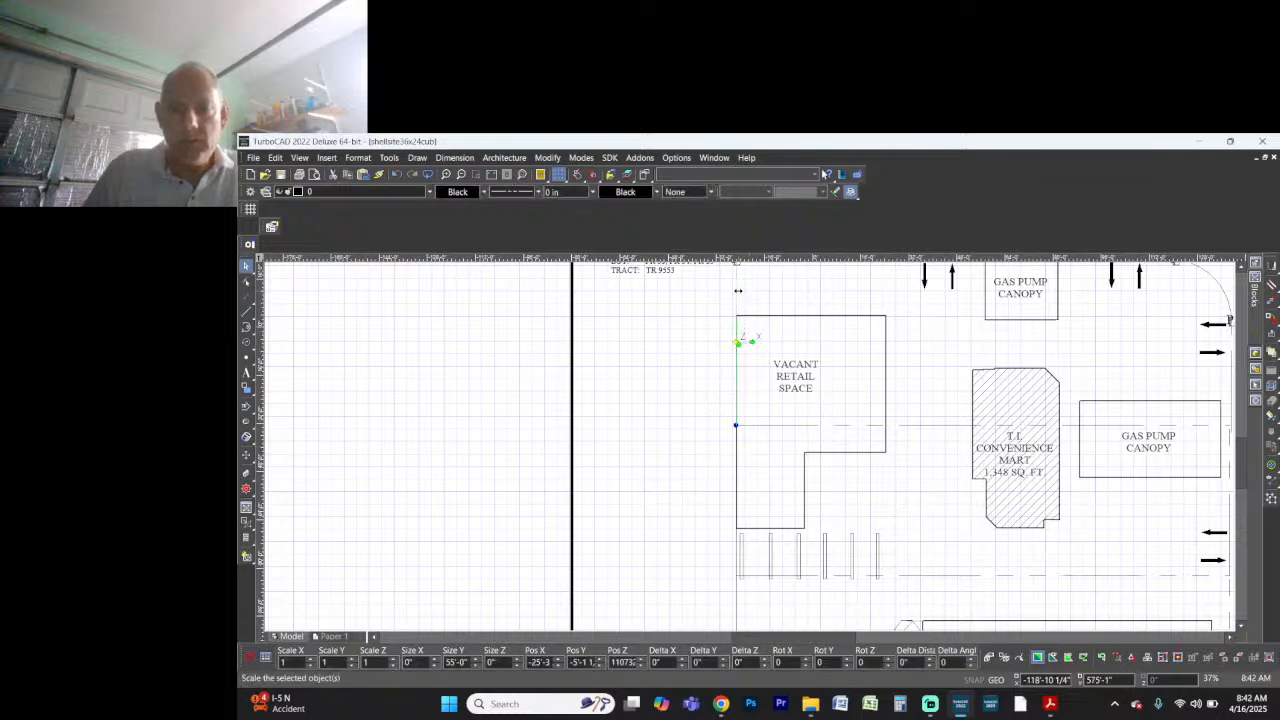
{"action": "scroll", "coordinate": [759, 576], "scroll_direction": "down", "scroll_amount": 1}
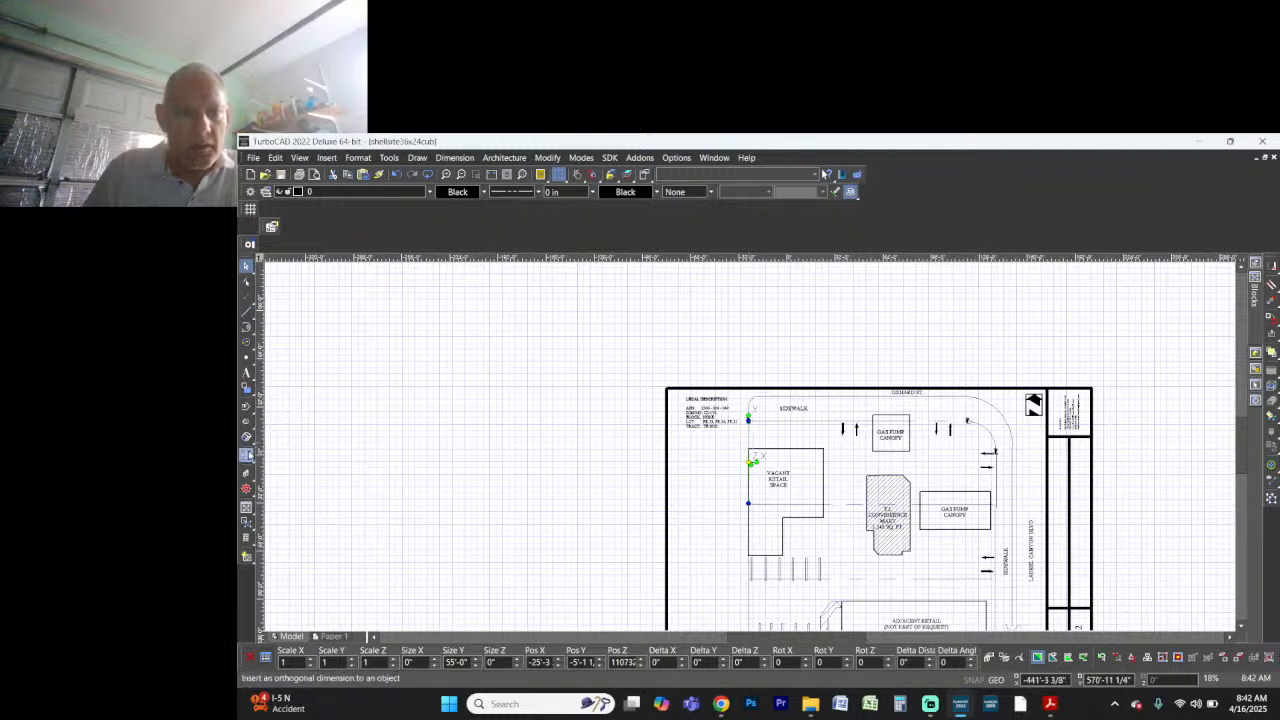
Step: Add an orthogonal dimension from the northwest to the southwest property corner, with its dimension line just west of the property line
{"action": "left_click", "coordinate": [247, 455]}
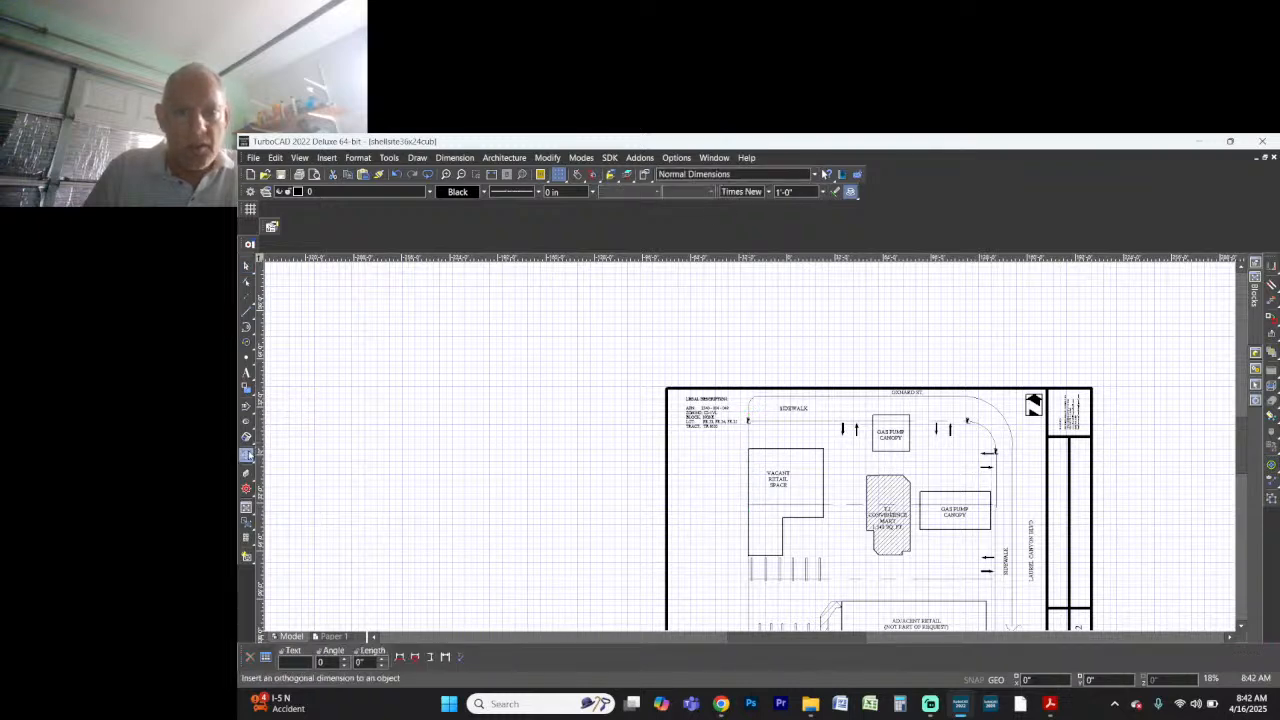
{"action": "scroll", "coordinate": [749, 446], "scroll_direction": "up", "scroll_amount": 2}
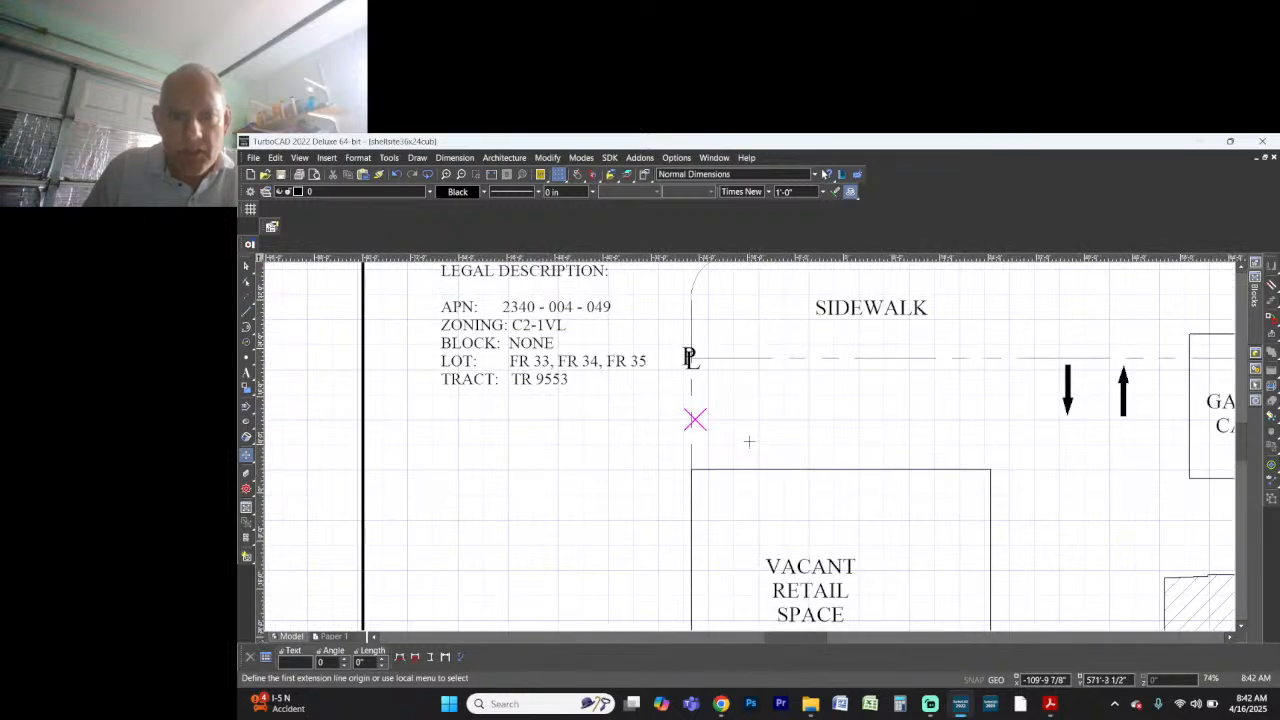
{"action": "scroll", "coordinate": [749, 441], "scroll_direction": "up", "scroll_amount": 2}
{"action": "scroll", "coordinate": [740, 395], "scroll_direction": "down", "scroll_amount": 2}
{"action": "scroll", "coordinate": [706, 400], "scroll_direction": "up", "scroll_amount": 1}
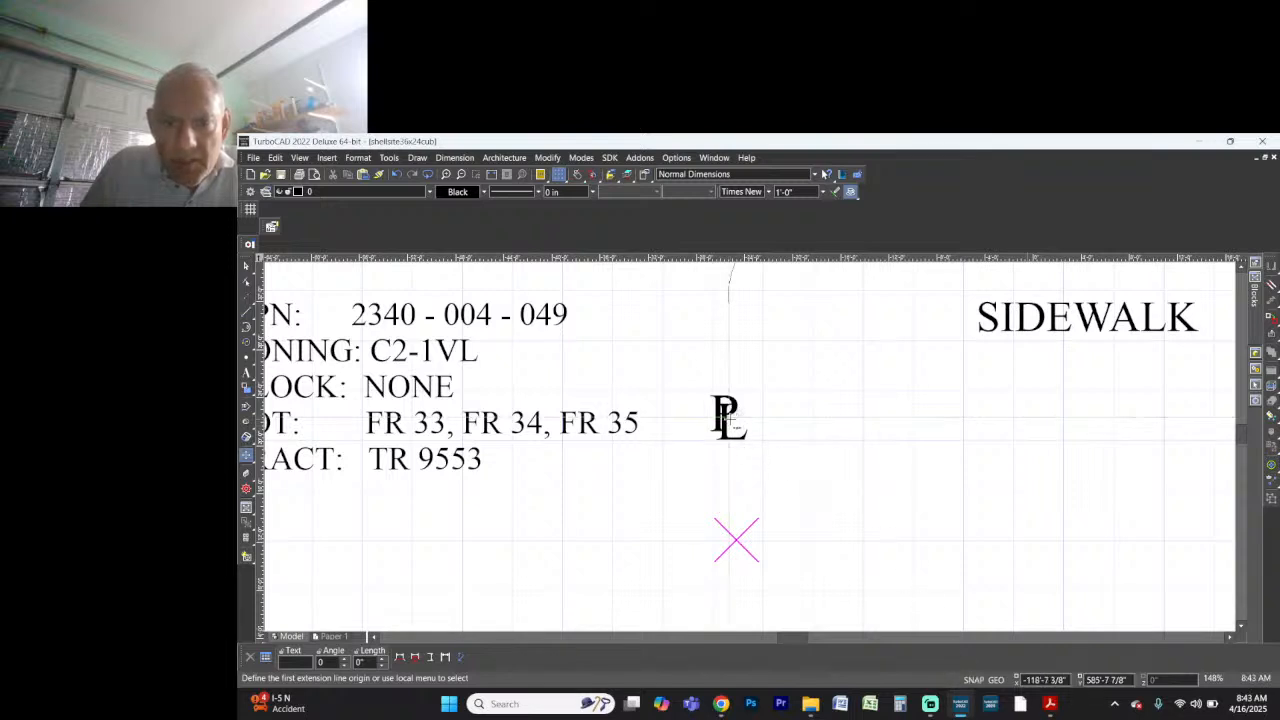
{"action": "left_click", "coordinate": [728, 420]}
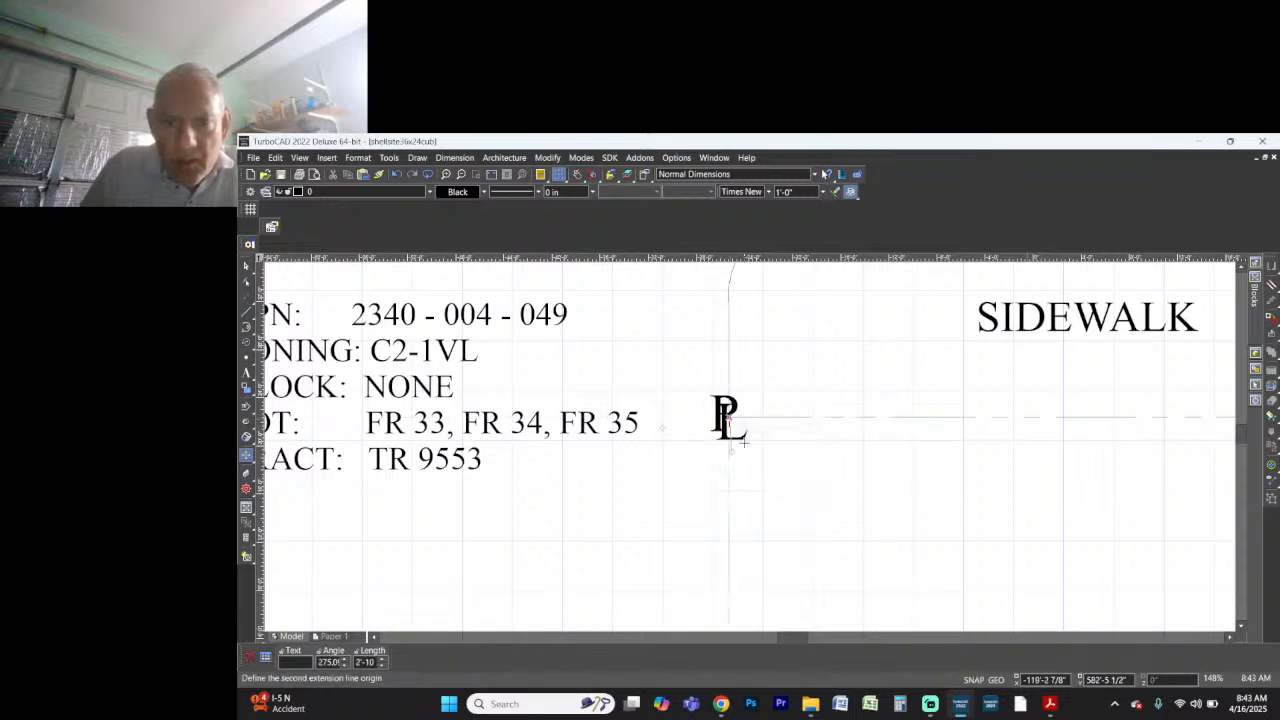
{"action": "scroll", "coordinate": [702, 517], "scroll_direction": "down", "scroll_amount": 5}
{"action": "scroll", "coordinate": [745, 500], "scroll_direction": "up", "scroll_amount": 2}
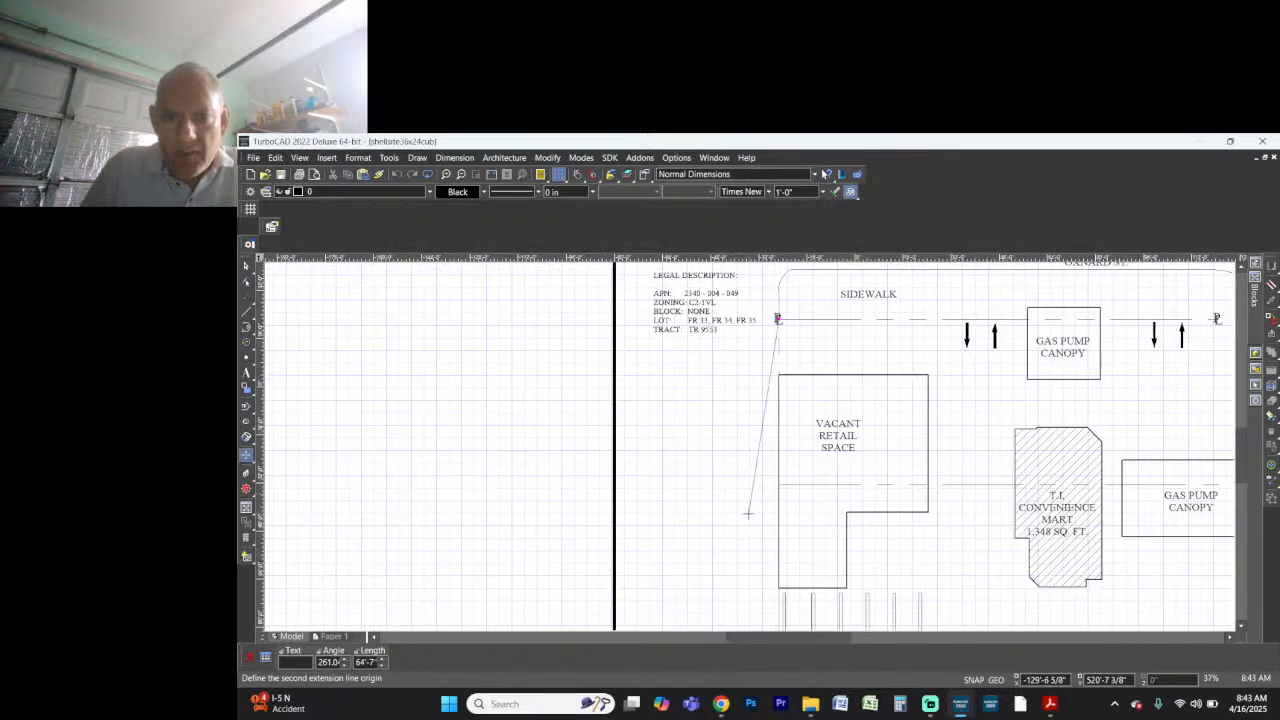
{"action": "scroll", "coordinate": [748, 447], "scroll_direction": "down", "scroll_amount": 2}
{"action": "scroll", "coordinate": [749, 447], "scroll_direction": "up", "scroll_amount": 3}
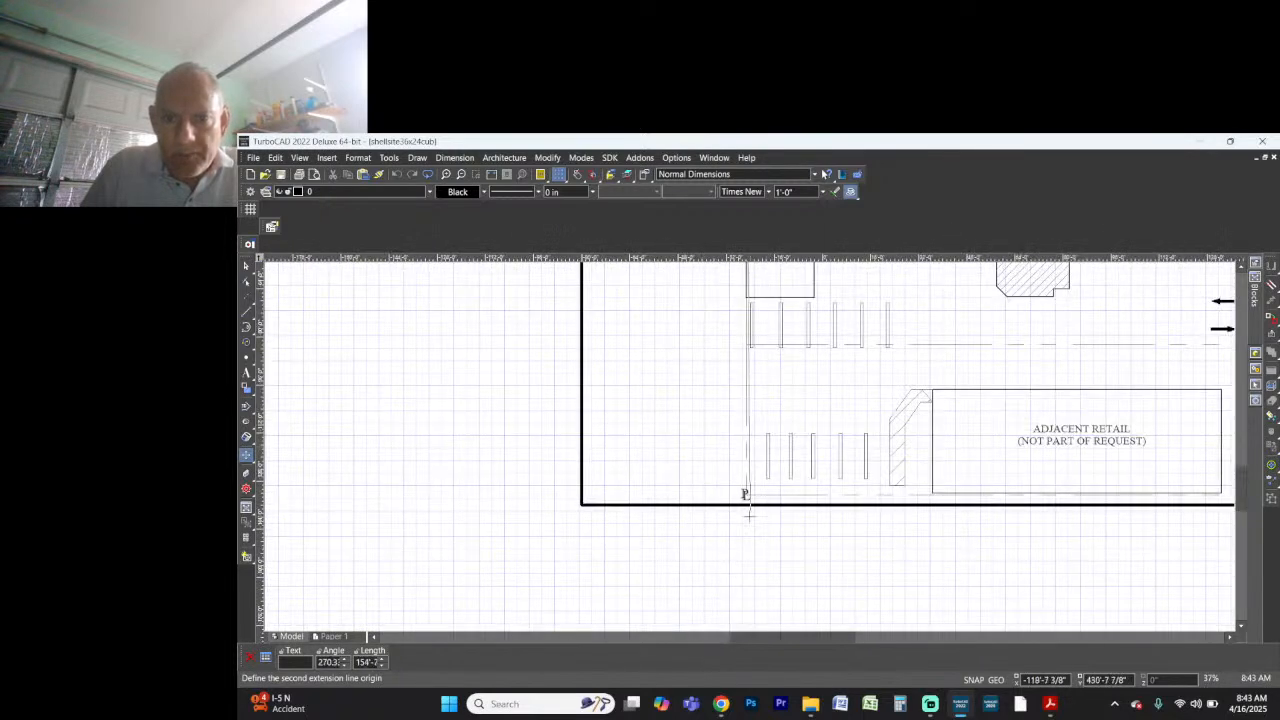
{"action": "scroll", "coordinate": [749, 440], "scroll_direction": "up", "scroll_amount": 3}
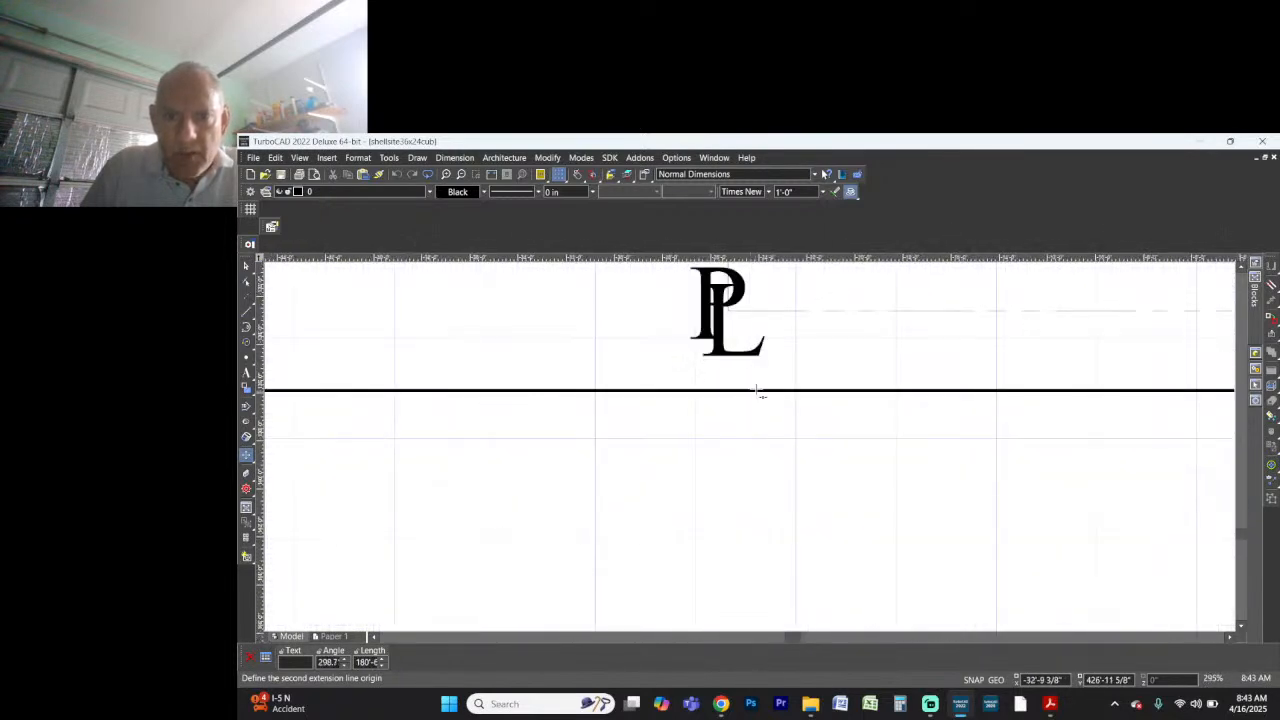
{"action": "left_click", "coordinate": [732, 310]}
{"action": "left_click", "coordinate": [765, 318]}
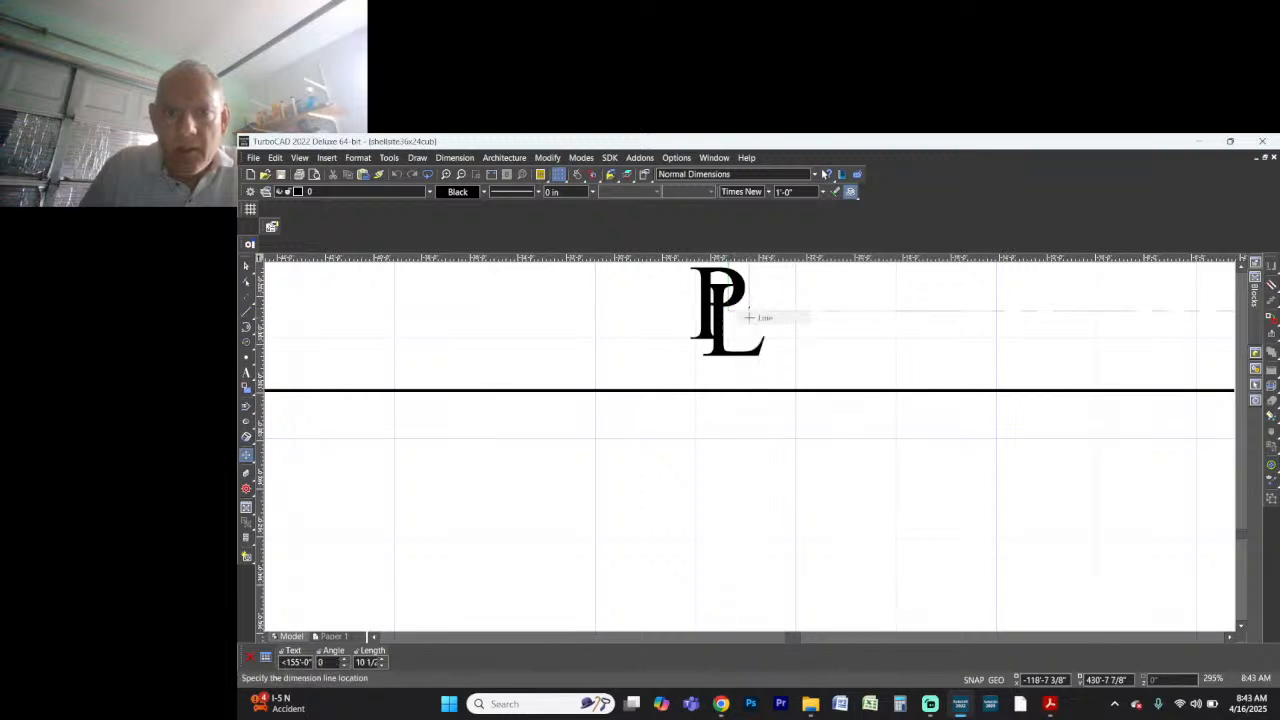
{"action": "scroll", "coordinate": [770, 447], "scroll_direction": "down", "scroll_amount": 3}
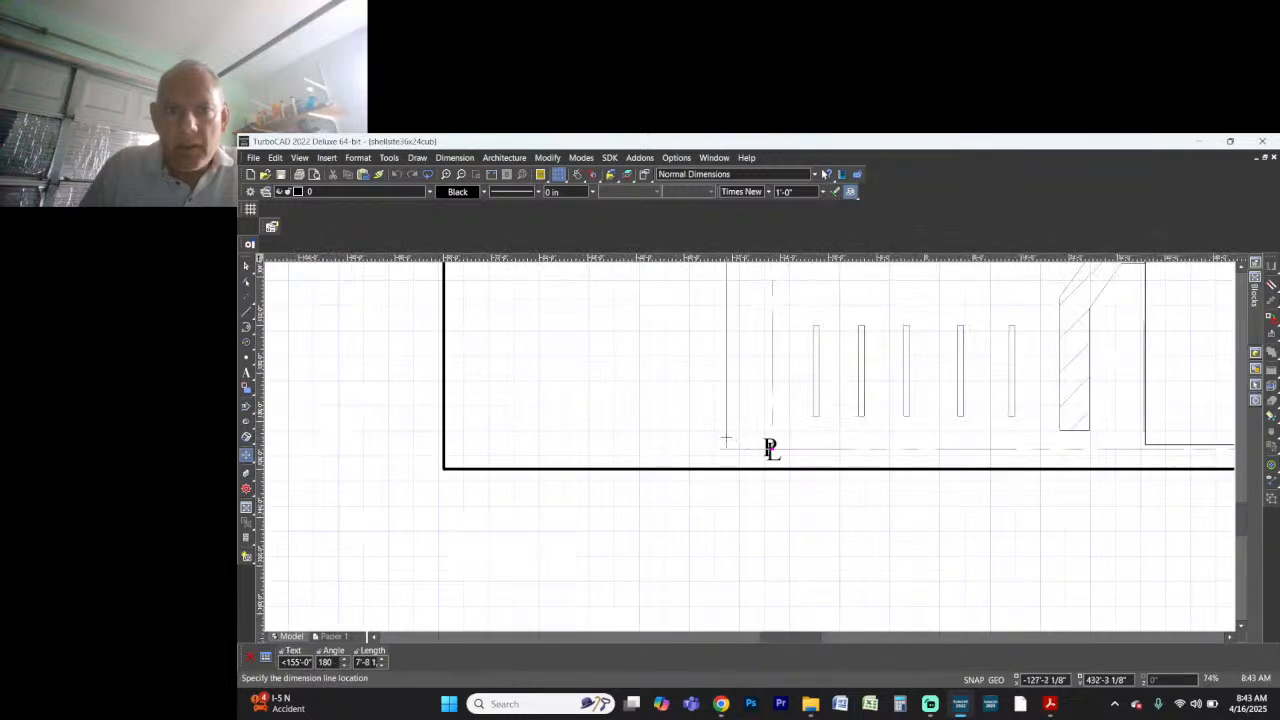
{"action": "left_click", "coordinate": [770, 447]}
Step: Set the text height of the west property line dimension to 4'-0"
{"action": "scroll", "coordinate": [770, 447], "scroll_direction": "down", "scroll_amount": 3}
{"action": "scroll", "coordinate": [757, 341], "scroll_direction": "up", "scroll_amount": 3}
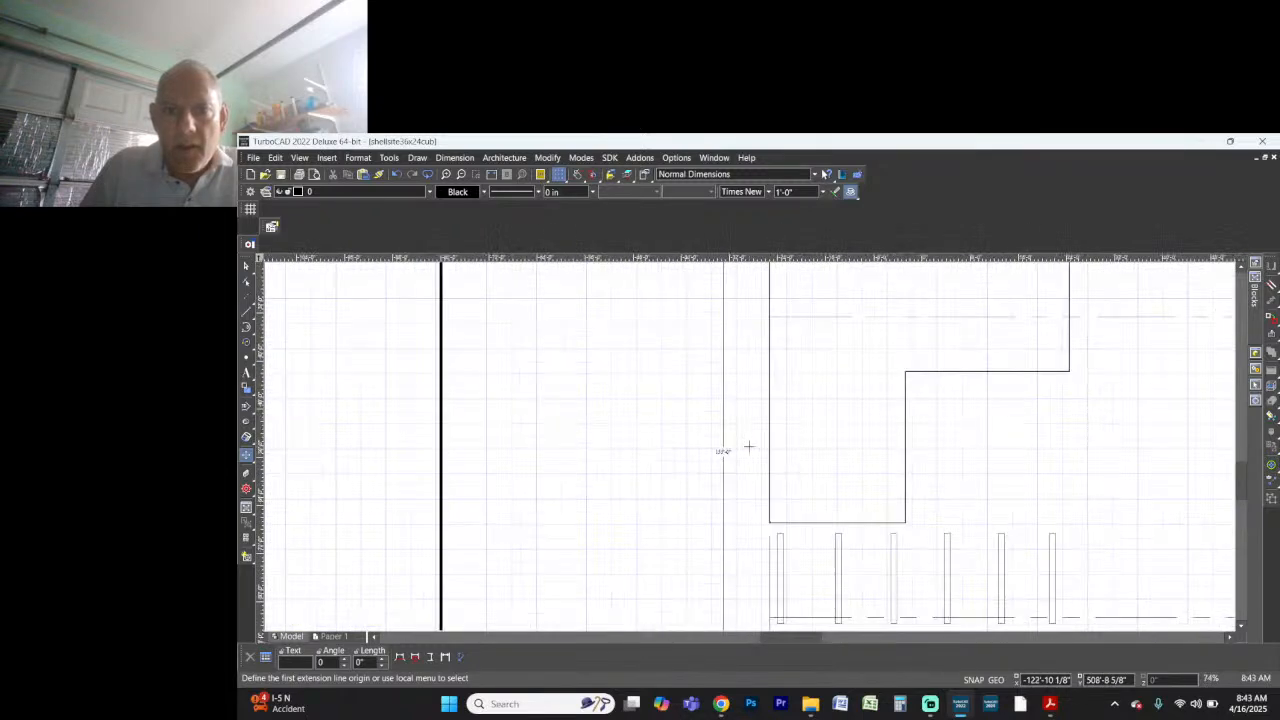
{"action": "key", "text": "Escape"}
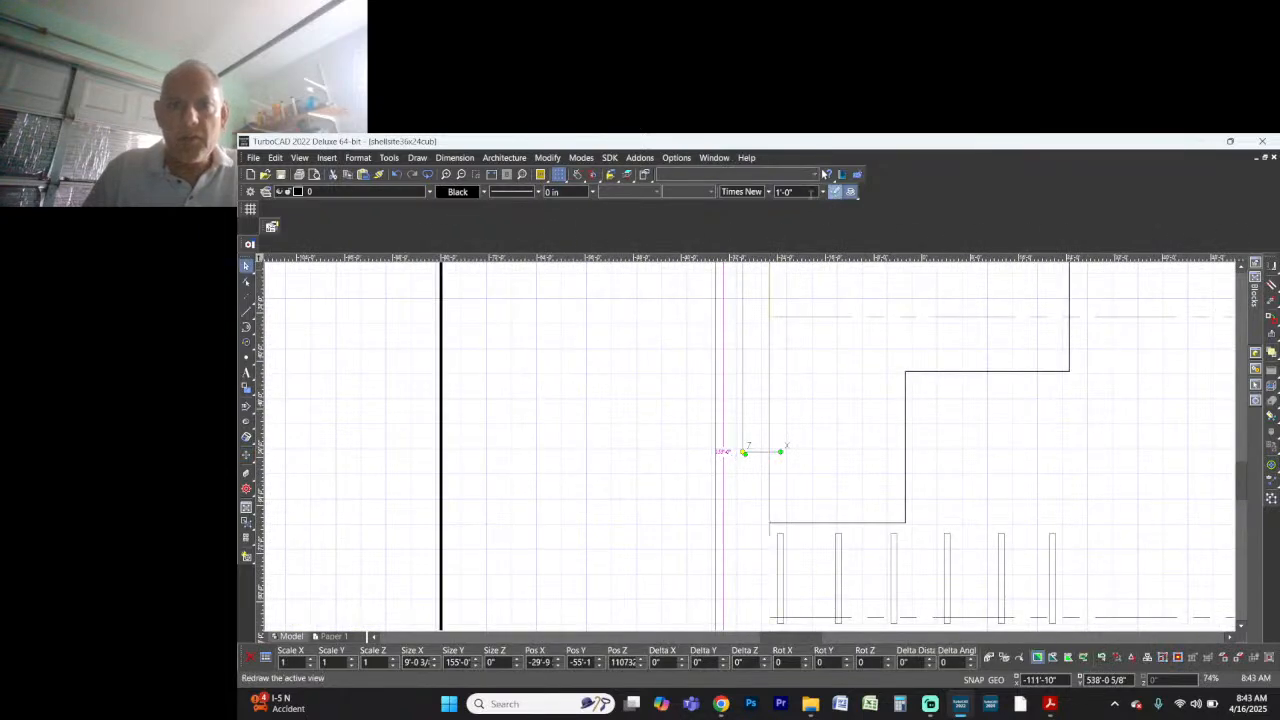
{"action": "left_click", "coordinate": [822, 192]}
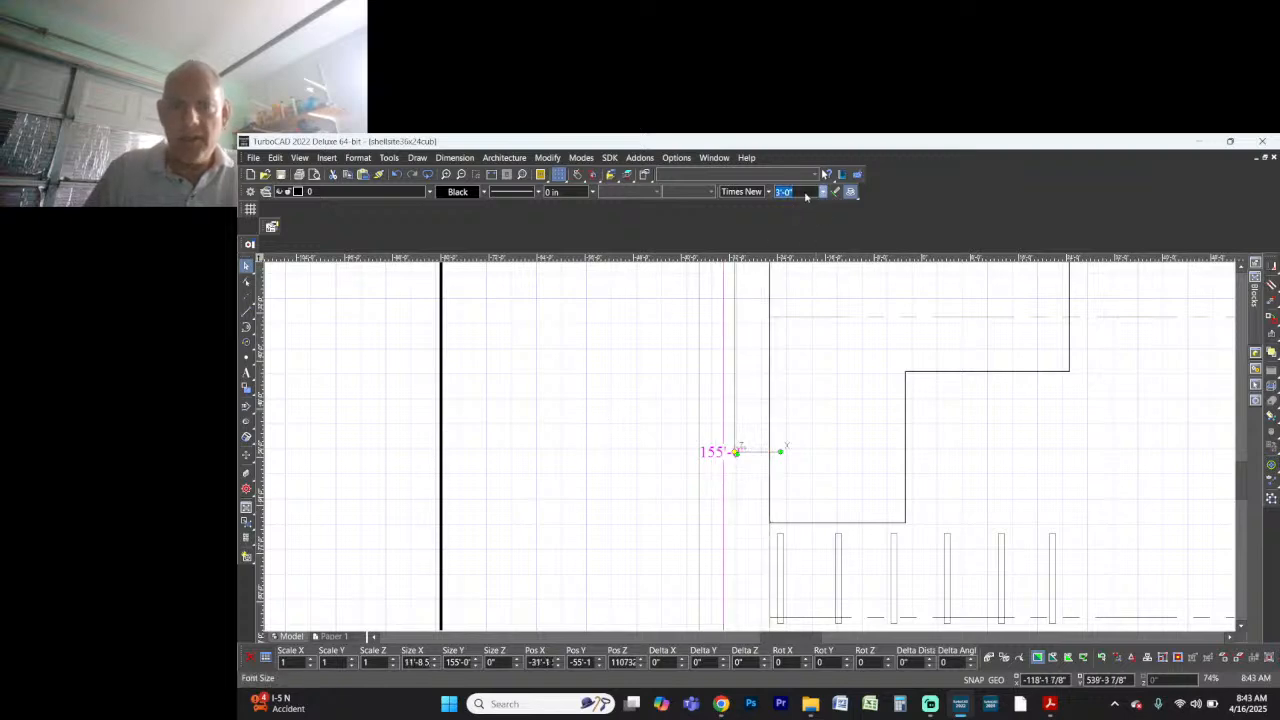
{"action": "type", "text": "4"}
{"action": "key", "text": "Return"}
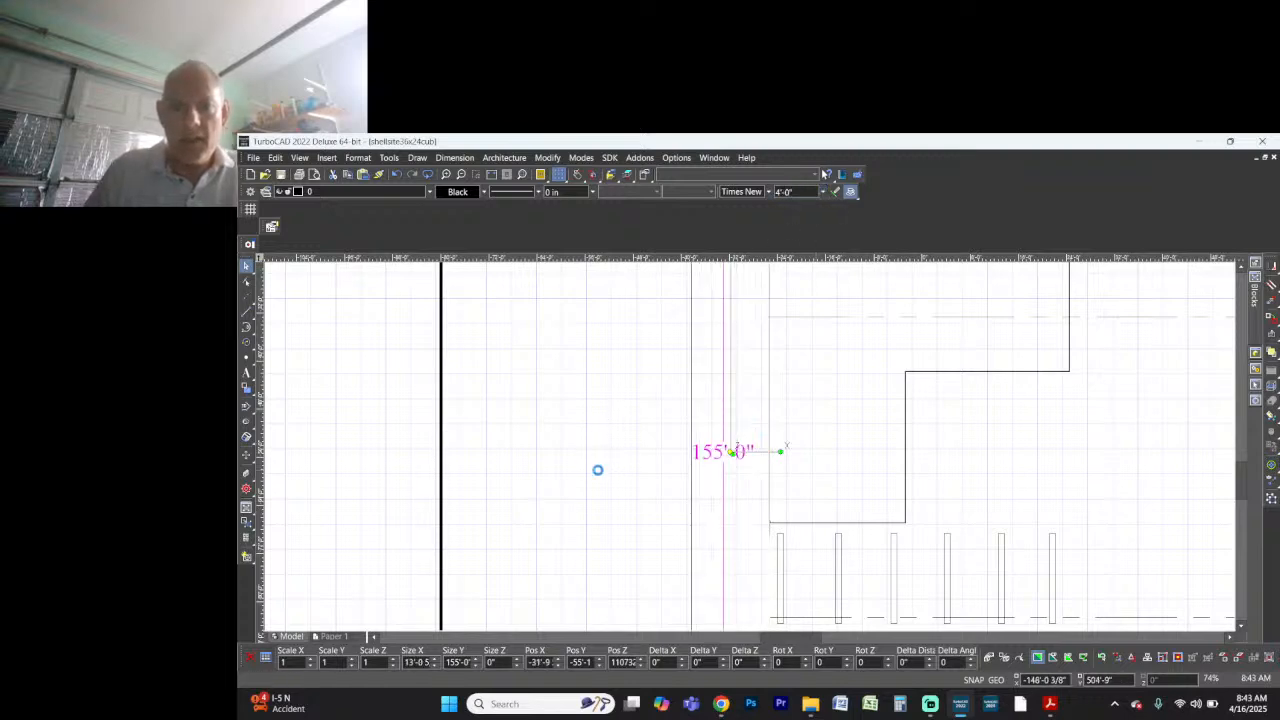
Step: Dimension the south property line from the southwest to the southeast corner with 4'-0" text, placing the dimension line along the south sheet border
{"action": "scroll", "coordinate": [750, 451], "scroll_direction": "down", "scroll_amount": 5}
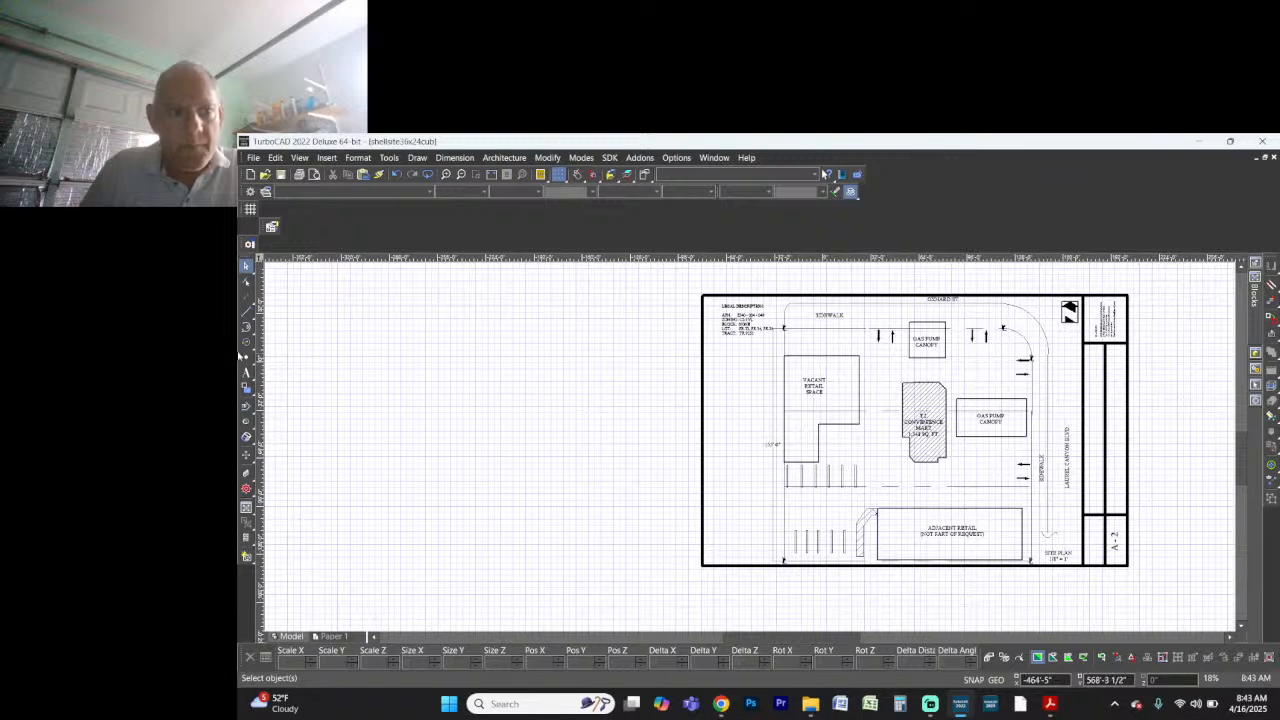
{"action": "left_click", "coordinate": [247, 456]}
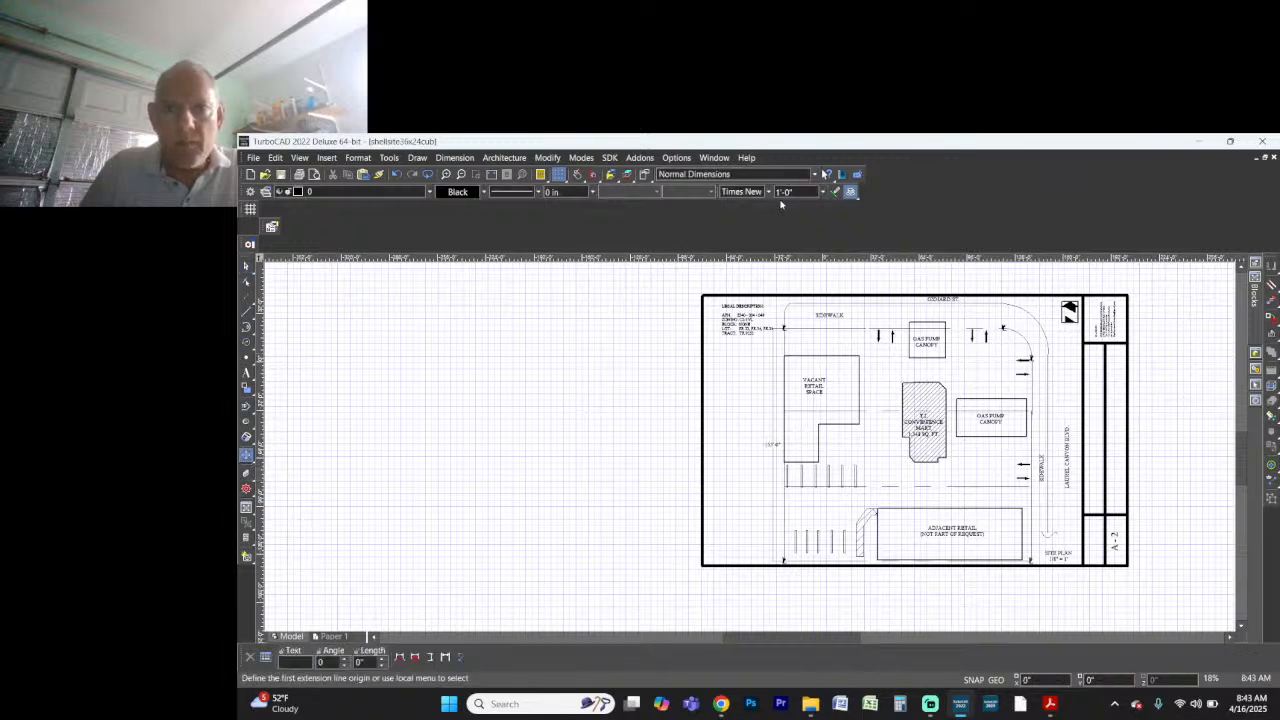
{"action": "type", "text": "4"}
{"action": "key", "text": "Return"}
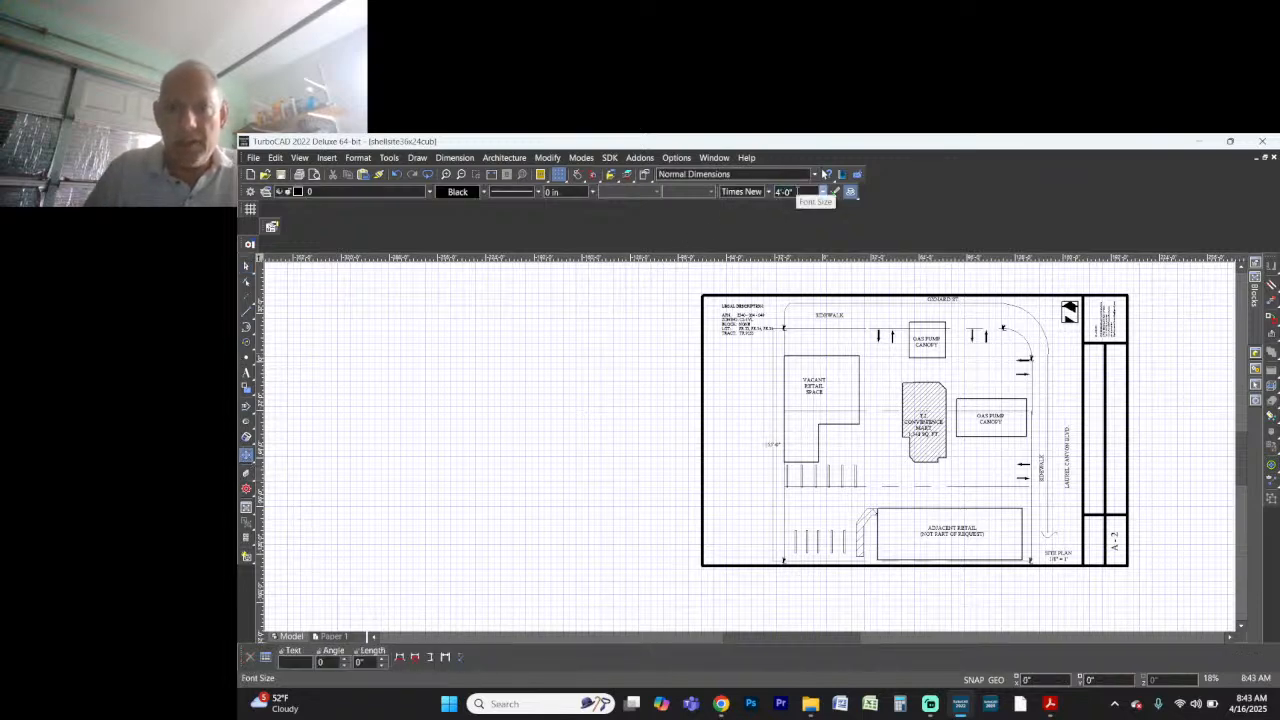
{"action": "scroll", "coordinate": [1022, 591], "scroll_direction": "up", "scroll_amount": 5}
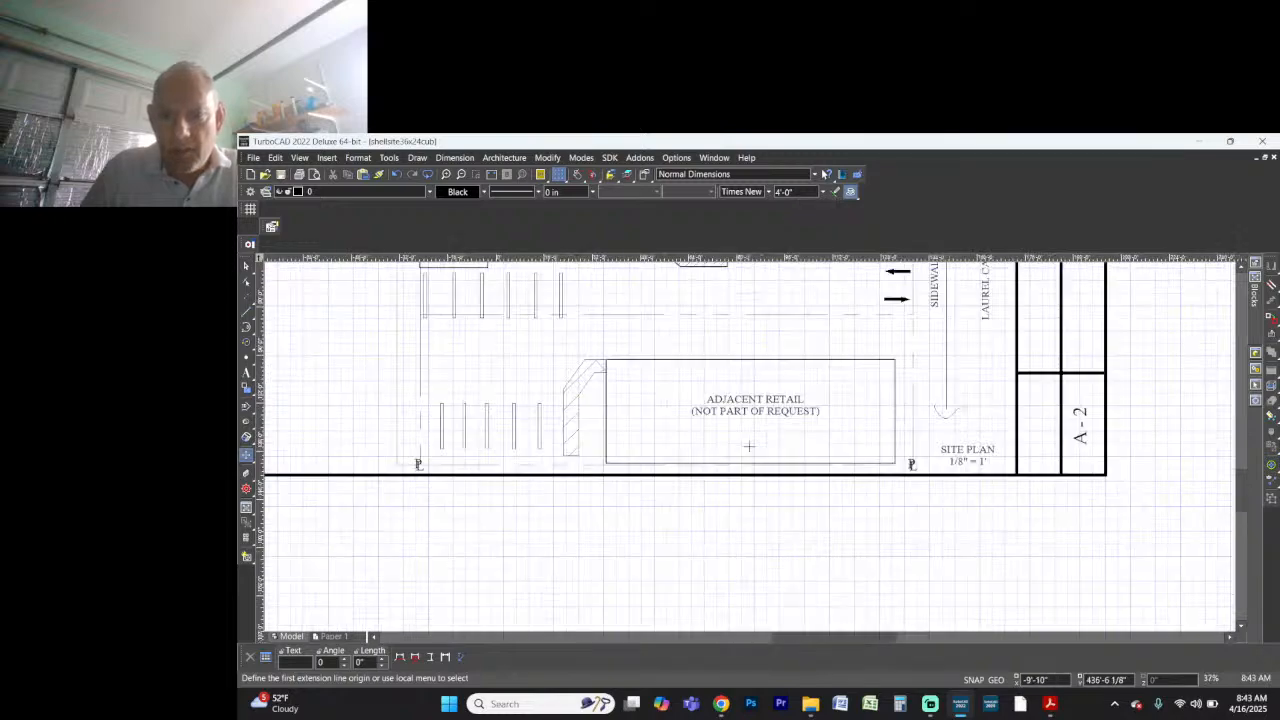
{"action": "scroll", "coordinate": [749, 447], "scroll_direction": "down", "scroll_amount": 3}
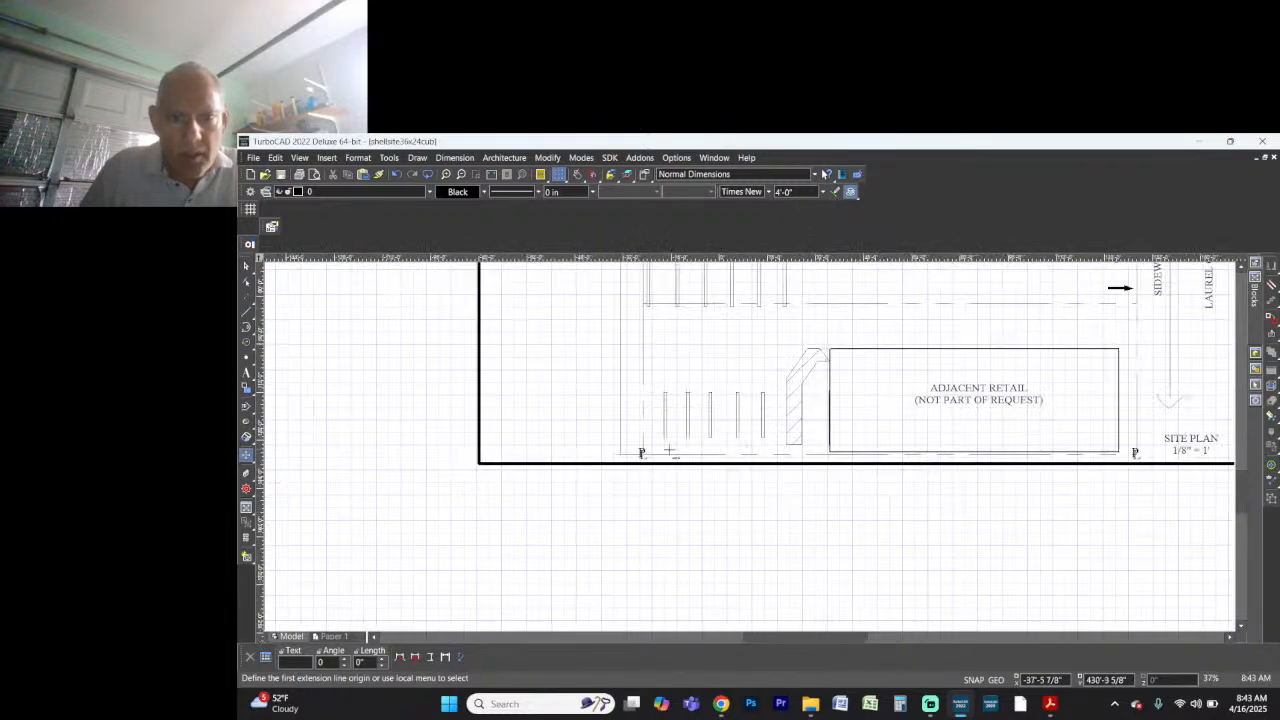
{"action": "scroll", "coordinate": [669, 451], "scroll_direction": "up", "scroll_amount": 6}
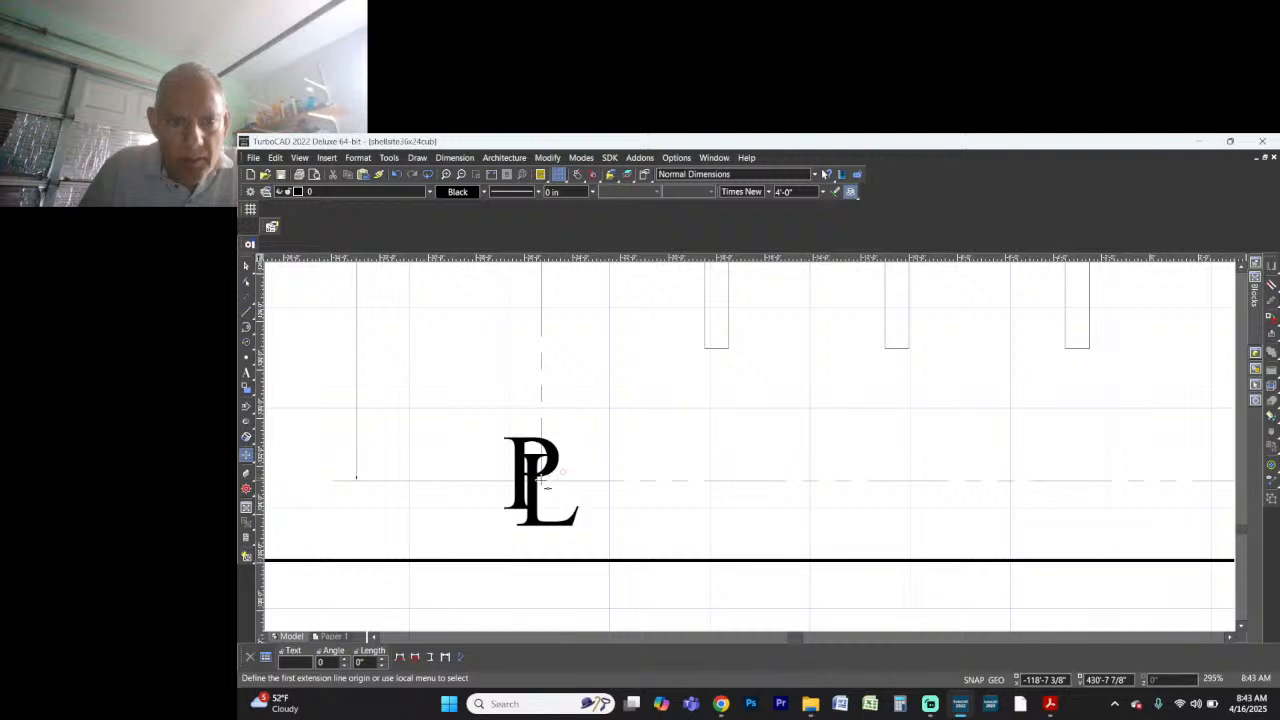
{"action": "left_click", "coordinate": [546, 484]}
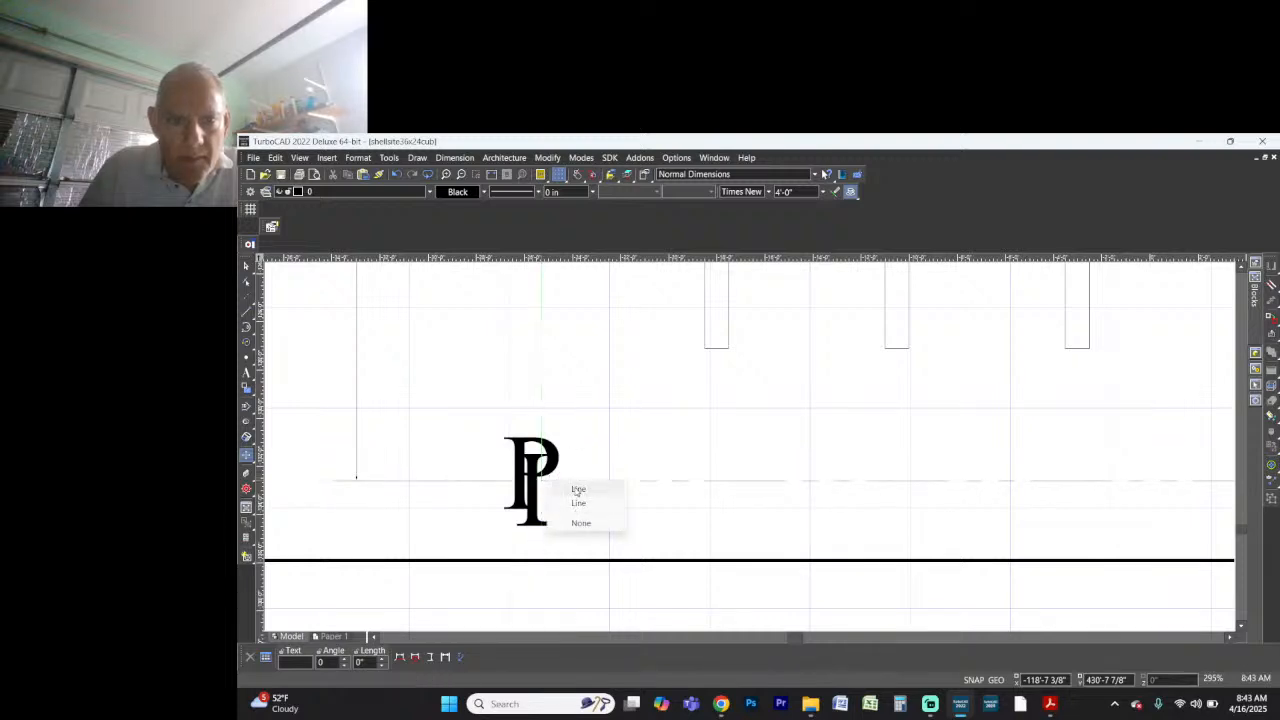
{"action": "left_click", "coordinate": [578, 488]}
{"action": "scroll", "coordinate": [700, 450], "scroll_direction": "down", "scroll_amount": 6}
{"action": "scroll", "coordinate": [830, 480], "scroll_direction": "up", "scroll_amount": 4}
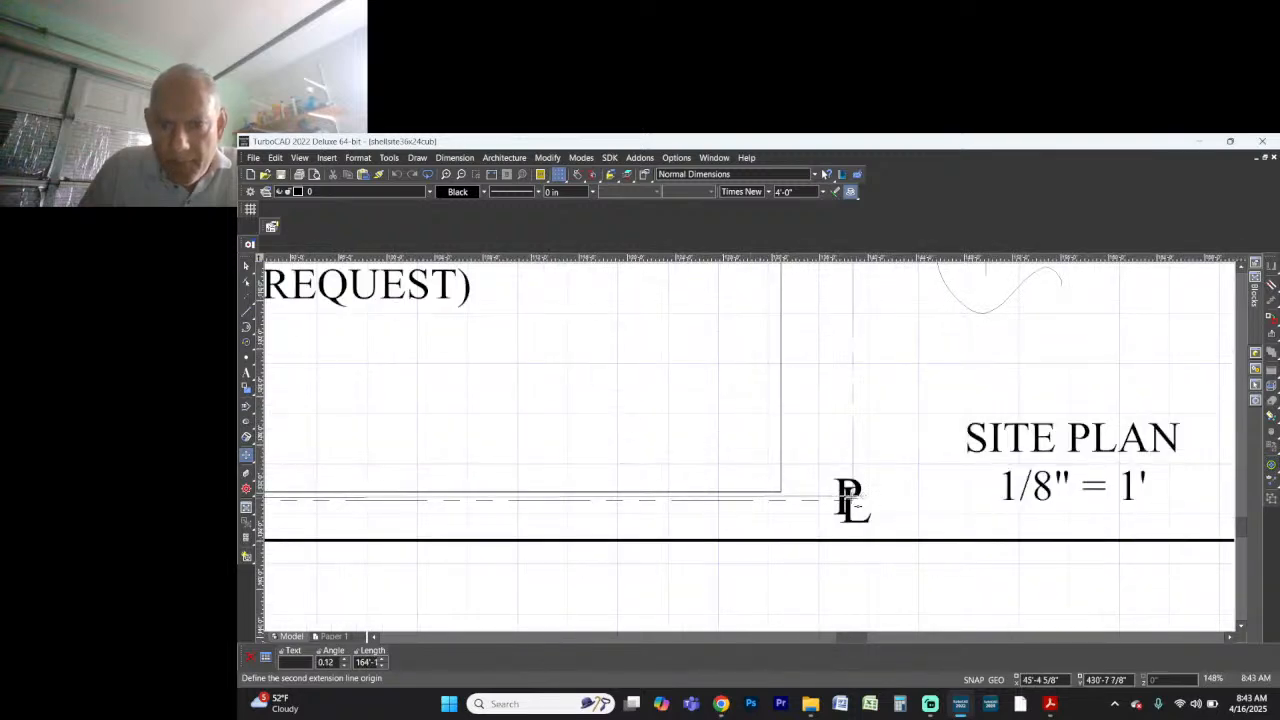
{"action": "left_click", "coordinate": [848, 499]}
{"action": "left_click", "coordinate": [885, 510]}
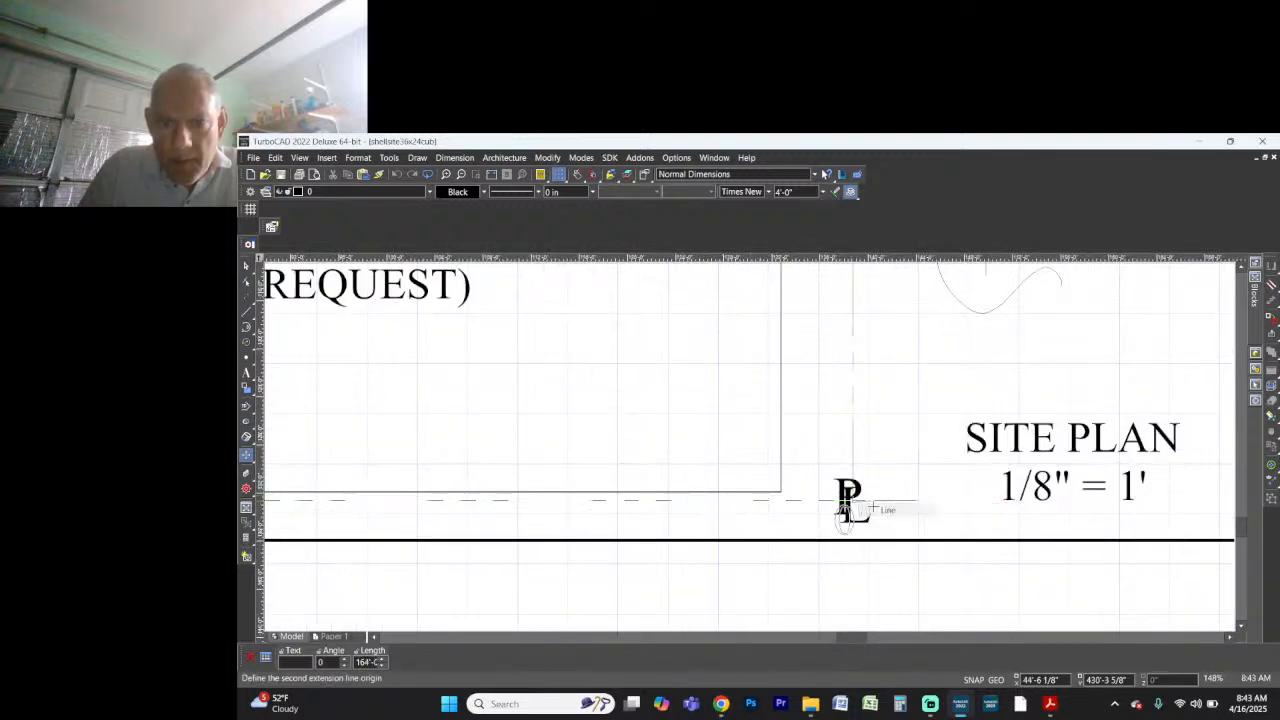
{"action": "scroll", "coordinate": [745, 380], "scroll_direction": "down", "scroll_amount": 2}
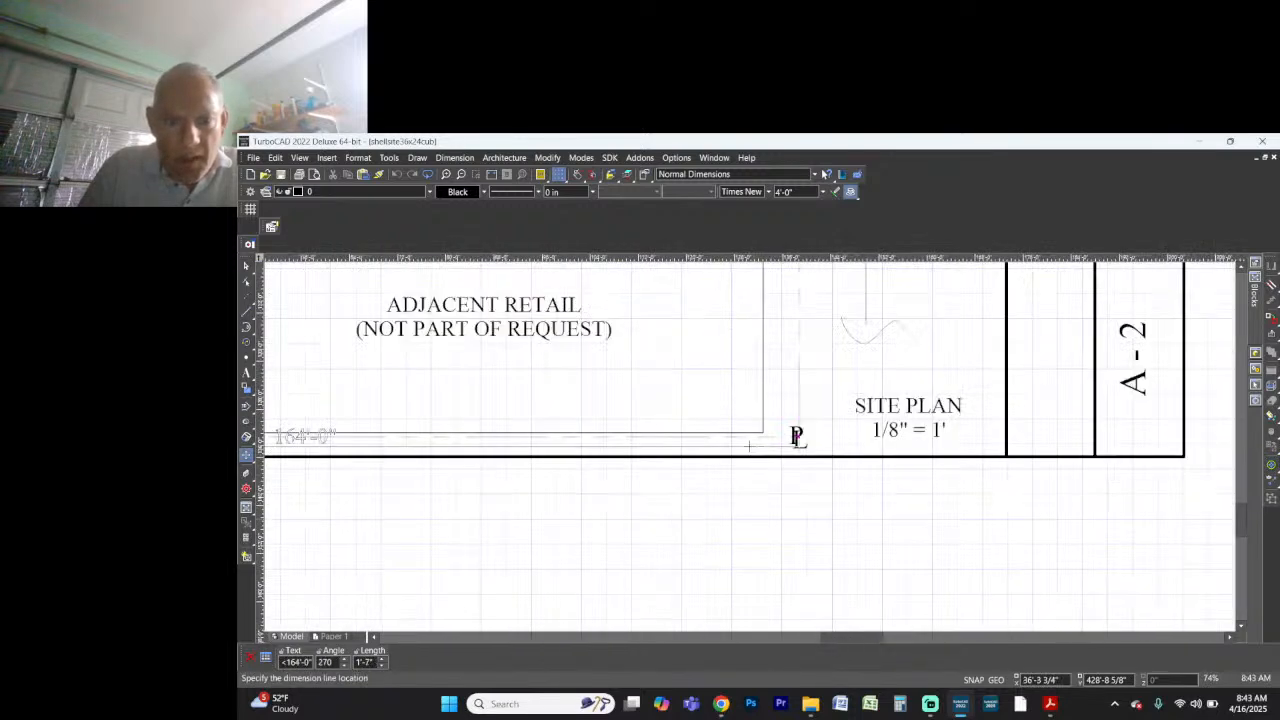
{"action": "left_click", "coordinate": [610, 460]}
{"action": "scroll", "coordinate": [659, 452], "scroll_direction": "down", "scroll_amount": 2}
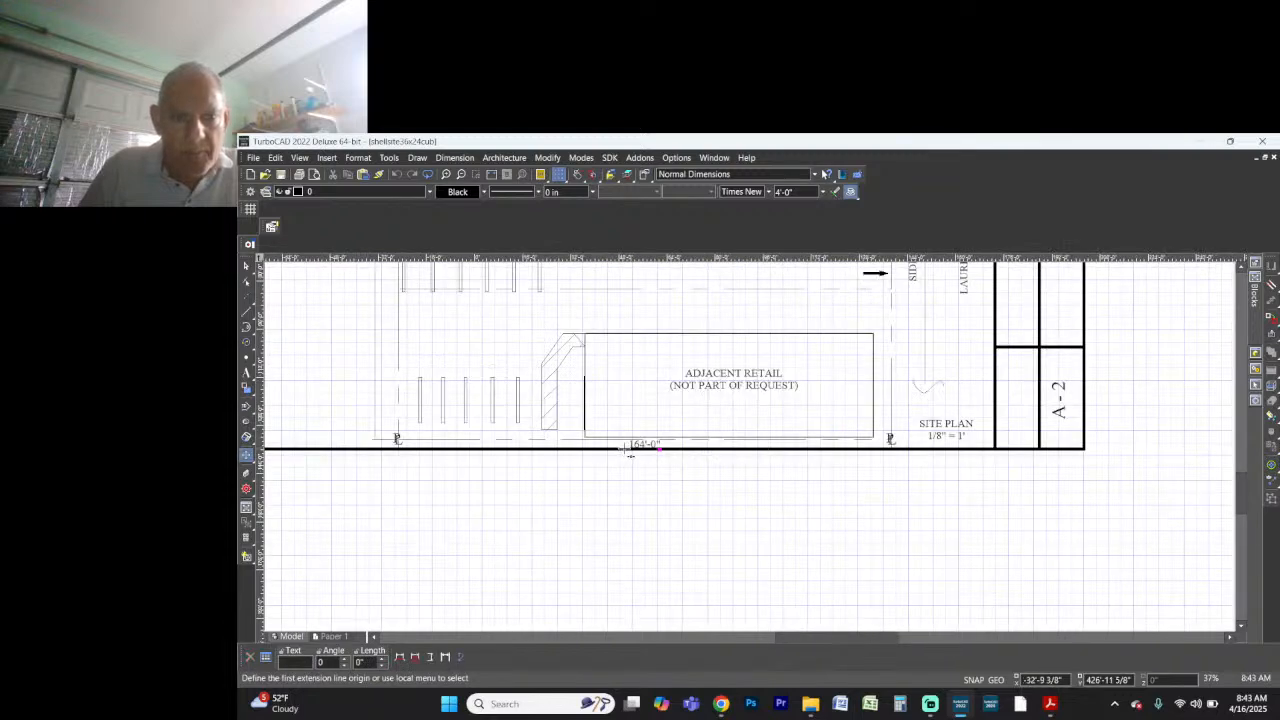
Step: Dimension the north property line from the northwest corner to the start of the corner arc, with the dimension line between property line and curb
{"action": "scroll", "coordinate": [754, 447], "scroll_direction": "up", "scroll_amount": 2}
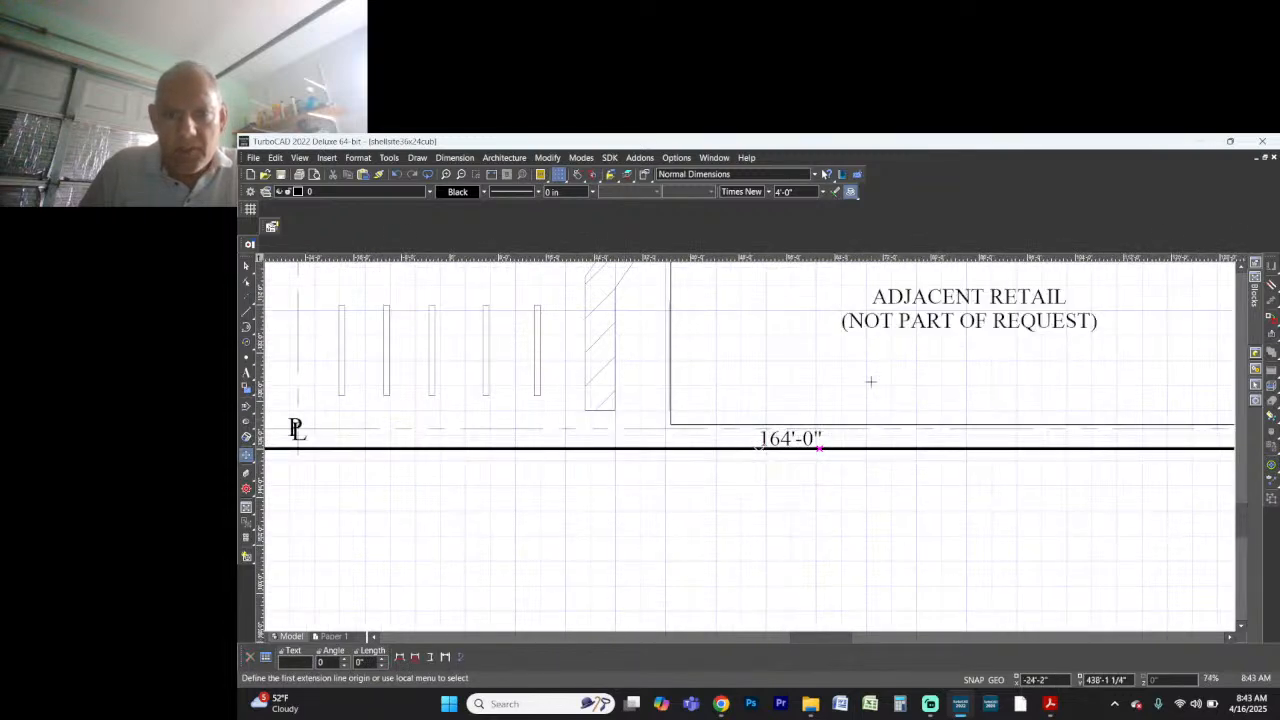
{"action": "middle_click_drag", "start_coordinate": [871, 382], "coordinate": [749, 446]}
{"action": "scroll", "coordinate": [749, 446], "scroll_direction": "down", "scroll_amount": 3}
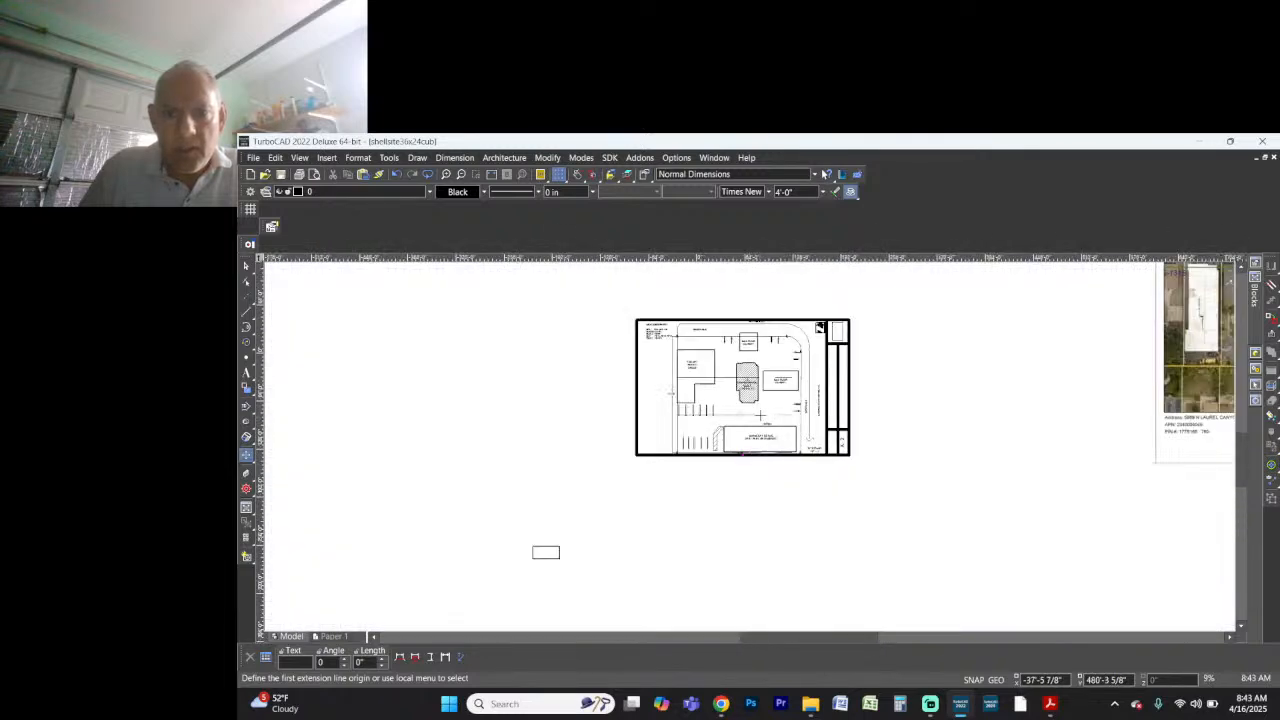
{"action": "scroll", "coordinate": [749, 446], "scroll_direction": "up", "scroll_amount": 1}
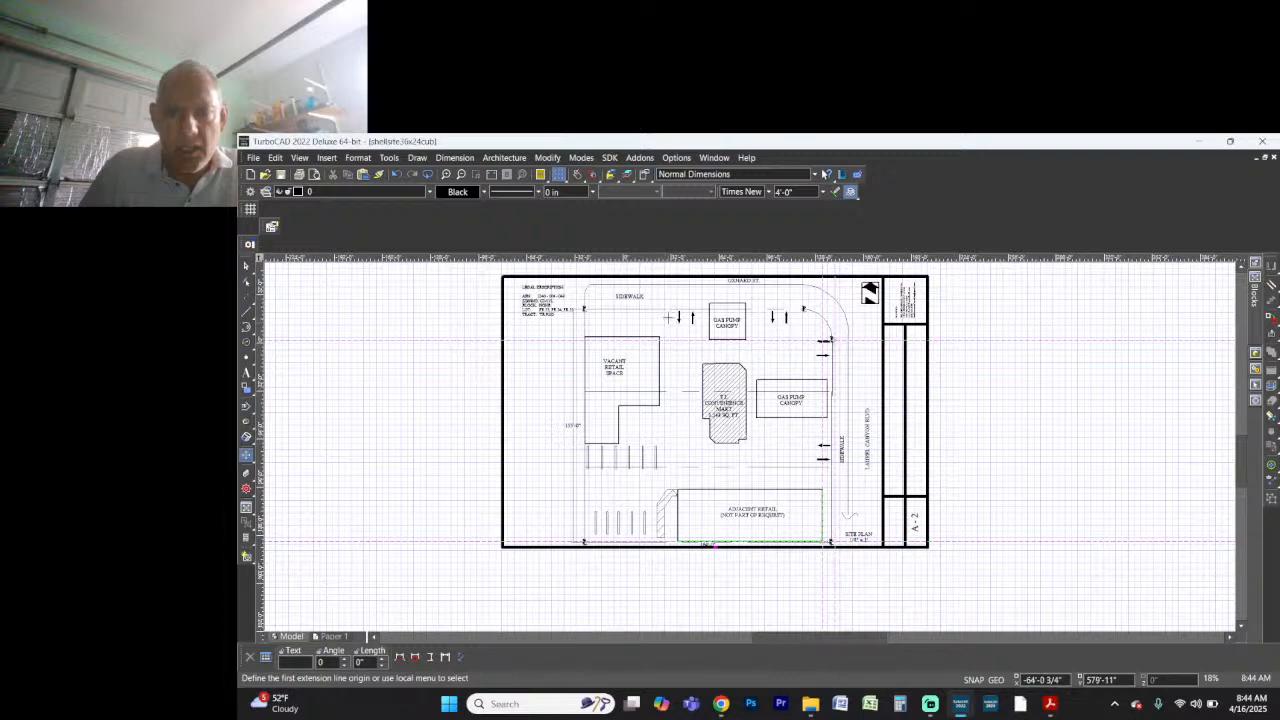
{"action": "scroll", "coordinate": [668, 317], "scroll_direction": "up", "scroll_amount": 3}
{"action": "scroll", "coordinate": [749, 446], "scroll_direction": "up", "scroll_amount": 5}
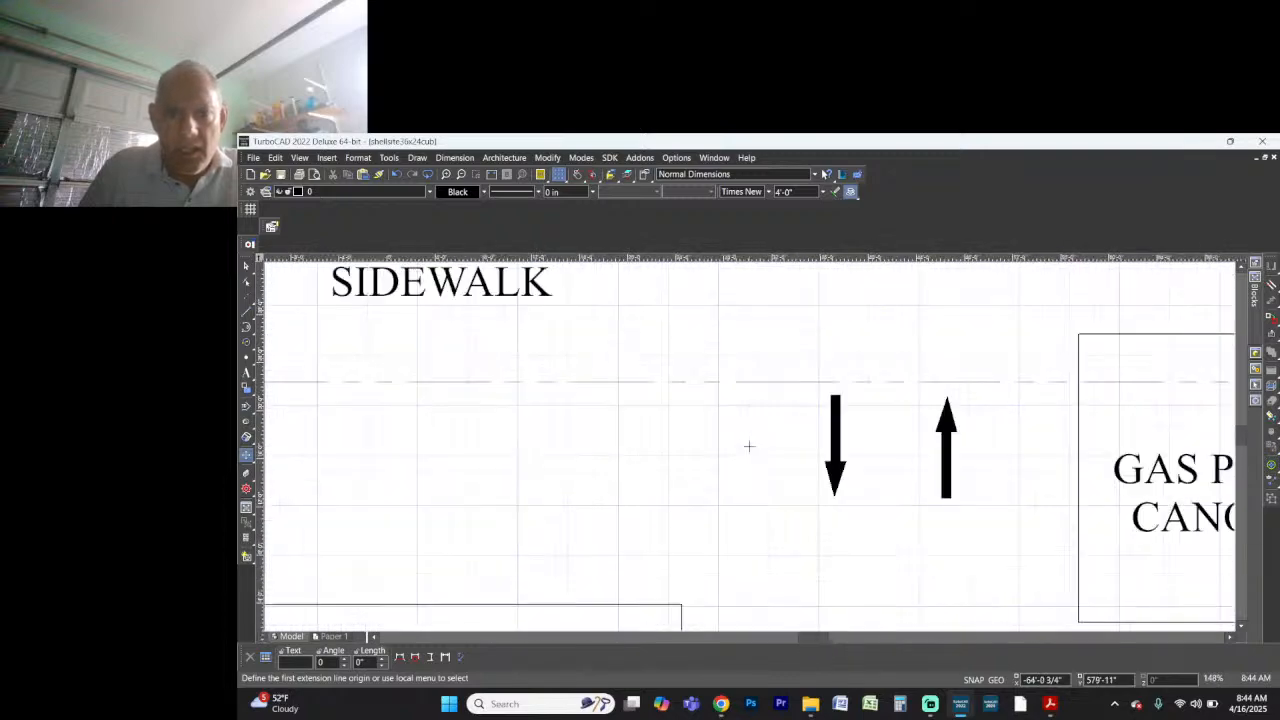
{"action": "scroll", "coordinate": [749, 446], "scroll_direction": "down", "scroll_amount": 2}
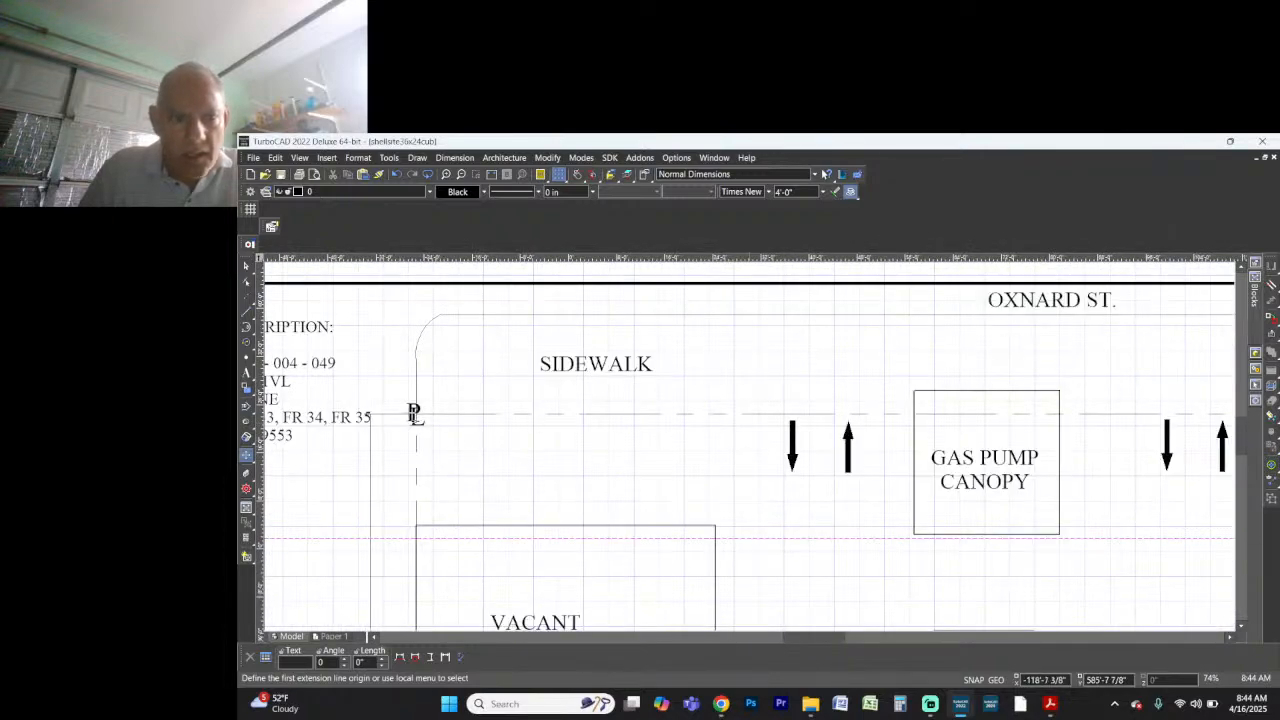
{"action": "right_click", "coordinate": [414, 414]}
{"action": "left_click", "coordinate": [414, 414]}
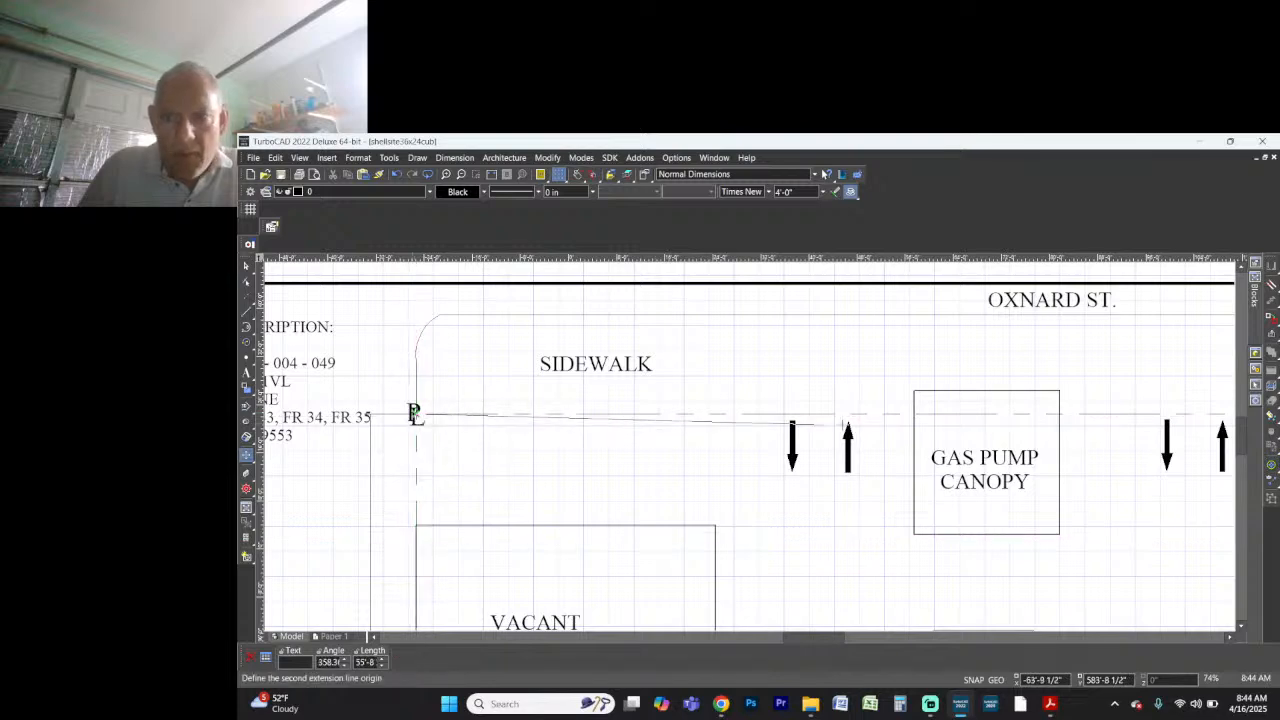
{"action": "scroll", "coordinate": [749, 446], "scroll_direction": "down", "scroll_amount": 1}
{"action": "scroll", "coordinate": [884, 444], "scroll_direction": "up", "scroll_amount": 1}
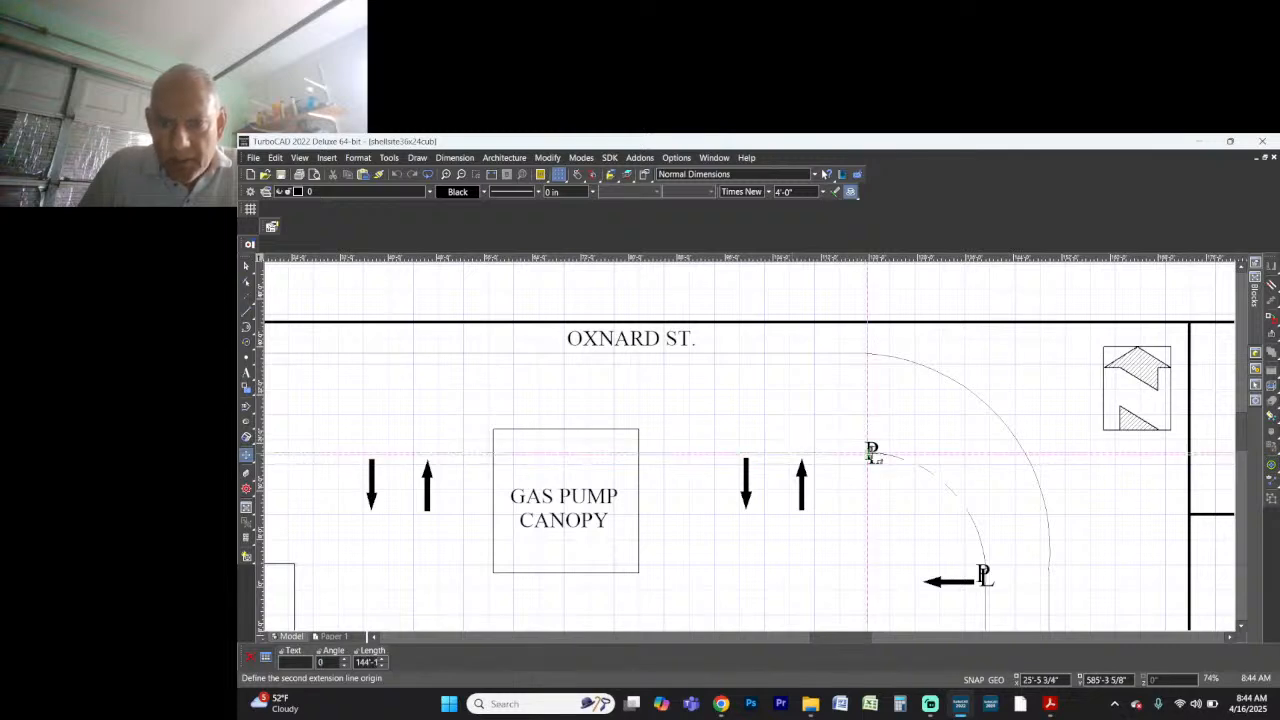
{"action": "right_click", "coordinate": [871, 452]}
{"action": "left_click", "coordinate": [908, 476]}
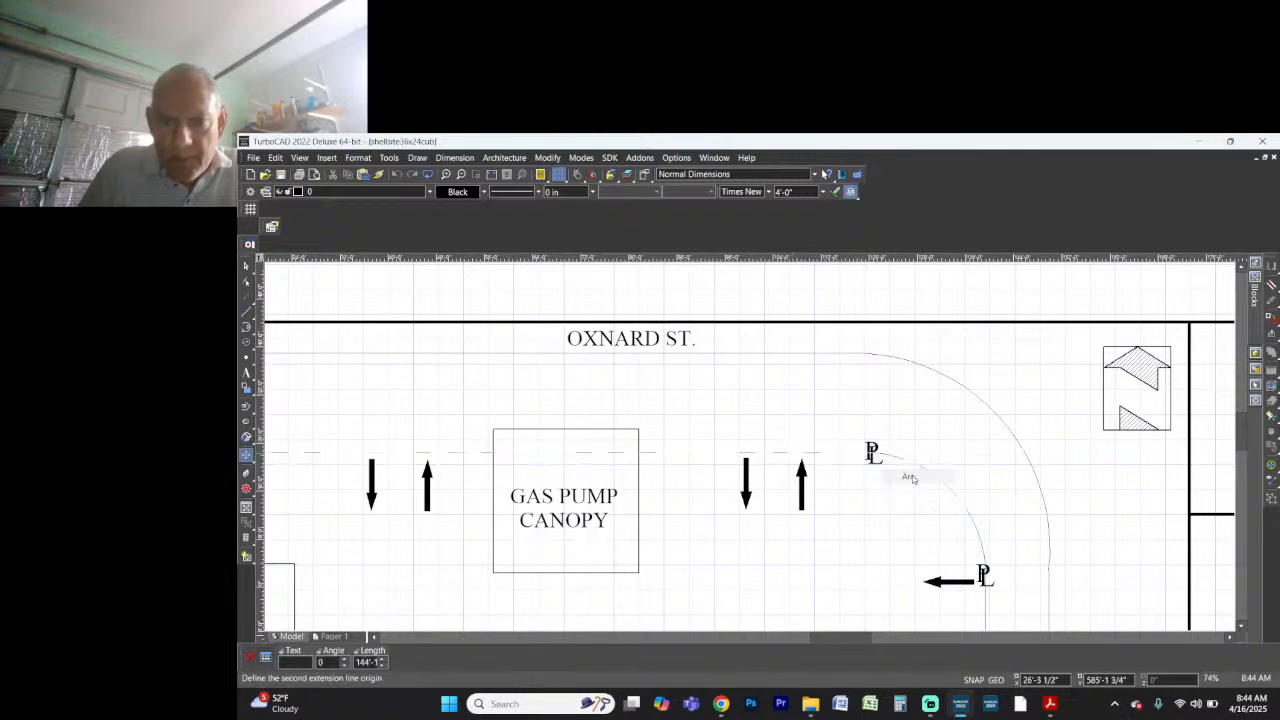
{"action": "left_click", "coordinate": [757, 407]}
Step: Dimension the east property line from the lower end of the corner arc to the southeast corner, with the dimension line just east of the curb line
{"action": "scroll", "coordinate": [758, 407], "scroll_direction": "down", "scroll_amount": 2}
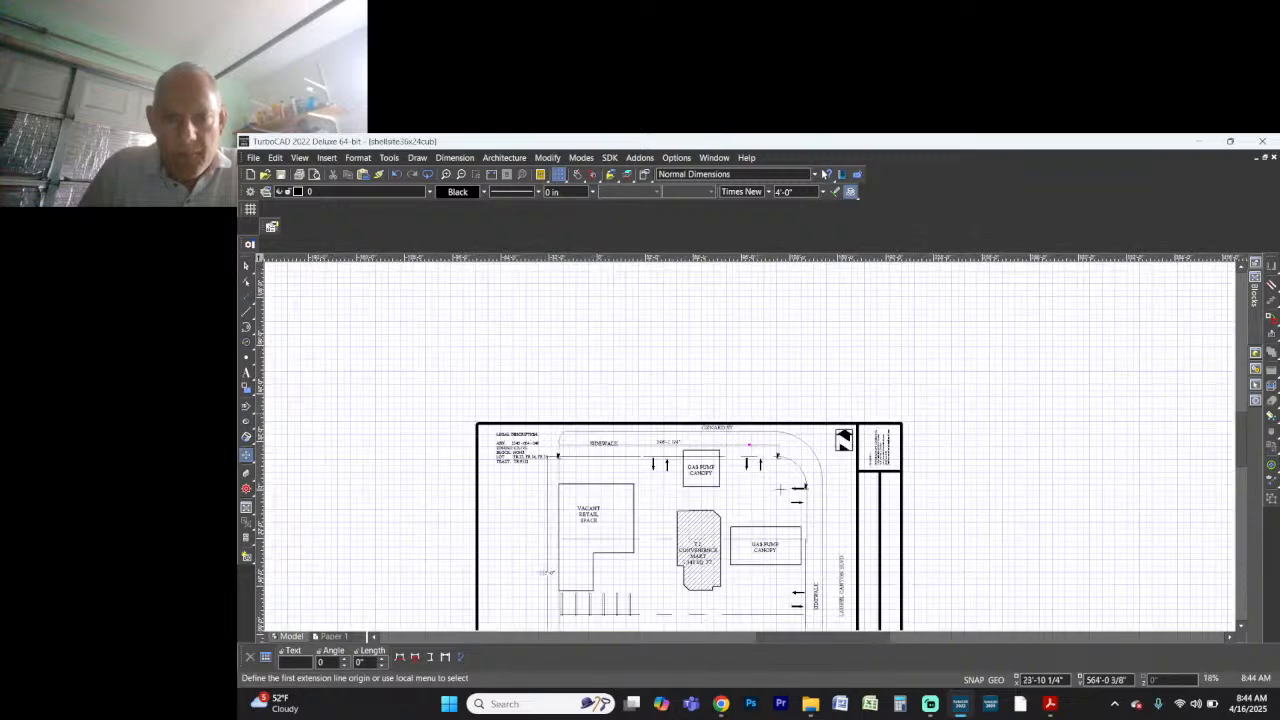
{"action": "scroll", "coordinate": [803, 488], "scroll_direction": "up", "scroll_amount": 2}
{"action": "scroll", "coordinate": [750, 447], "scroll_direction": "up", "scroll_amount": 4}
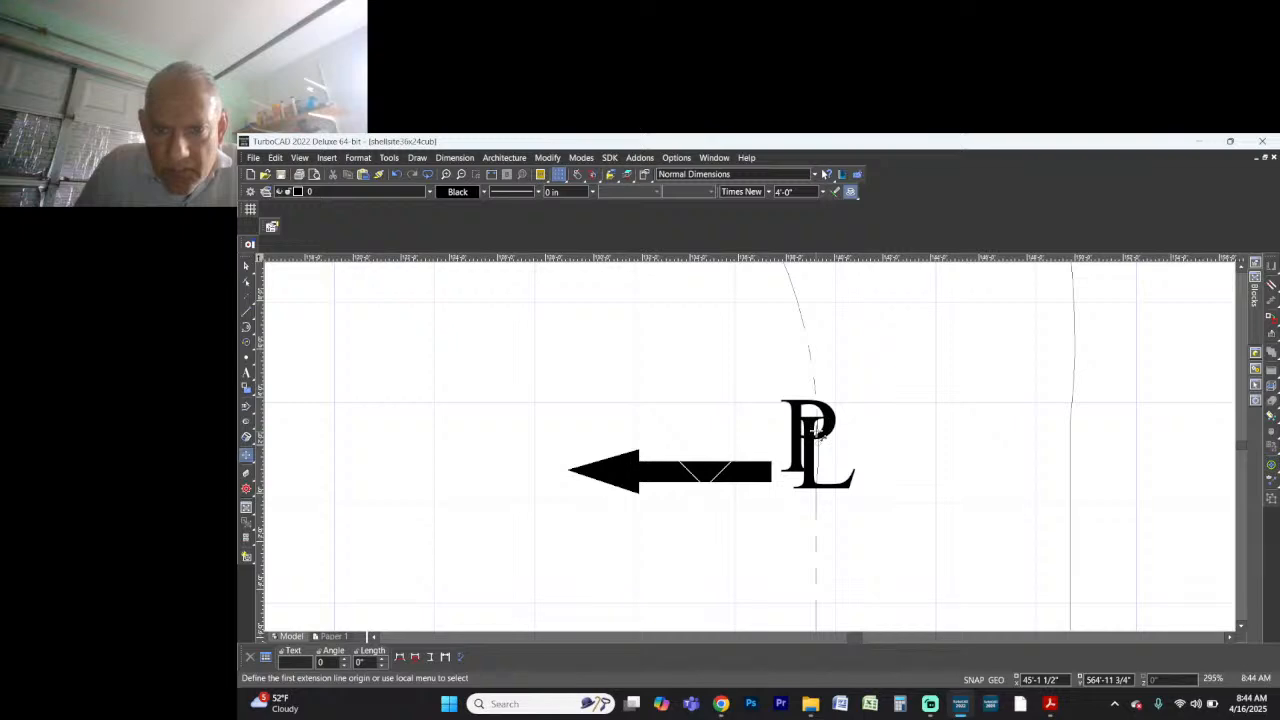
{"action": "left_click", "coordinate": [818, 430]}
{"action": "scroll", "coordinate": [820, 445], "scroll_direction": "down", "scroll_amount": 5}
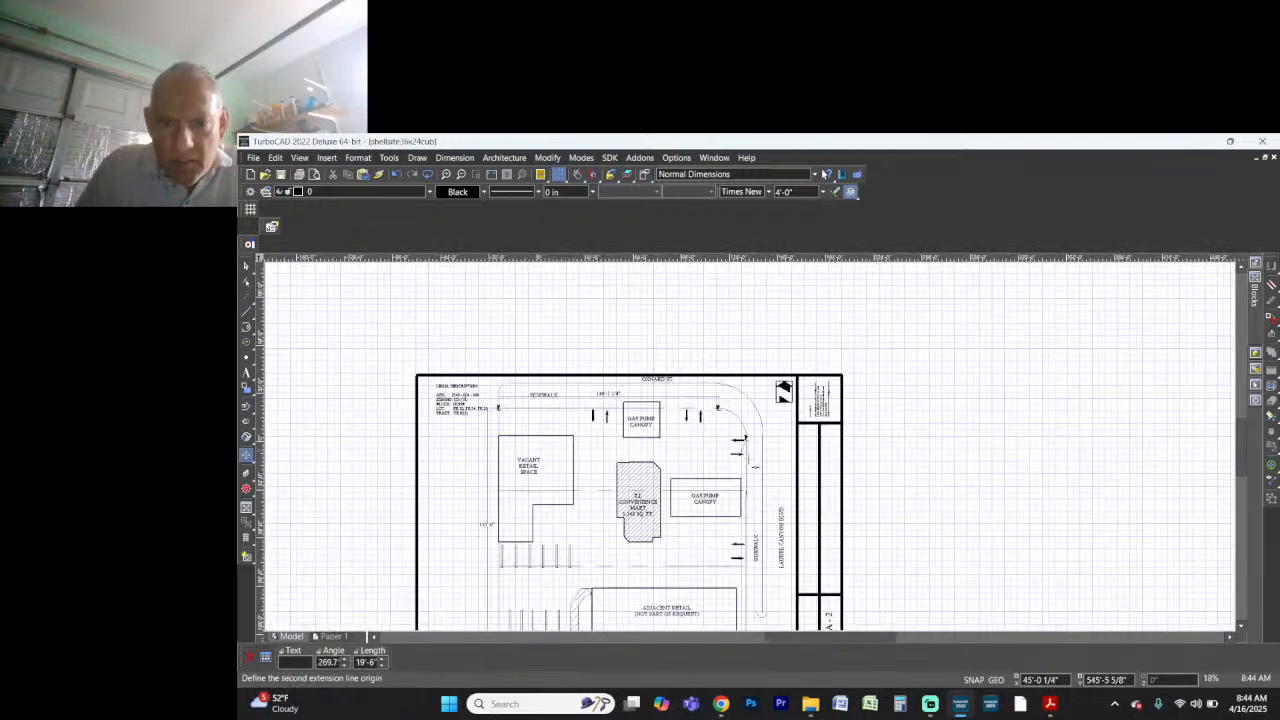
{"action": "middle_click_drag", "start_coordinate": [742, 604], "coordinate": [750, 439]}
{"action": "scroll", "coordinate": [750, 433], "scroll_direction": "up", "scroll_amount": 1}
{"action": "scroll", "coordinate": [750, 433], "scroll_direction": "down", "scroll_amount": 1}
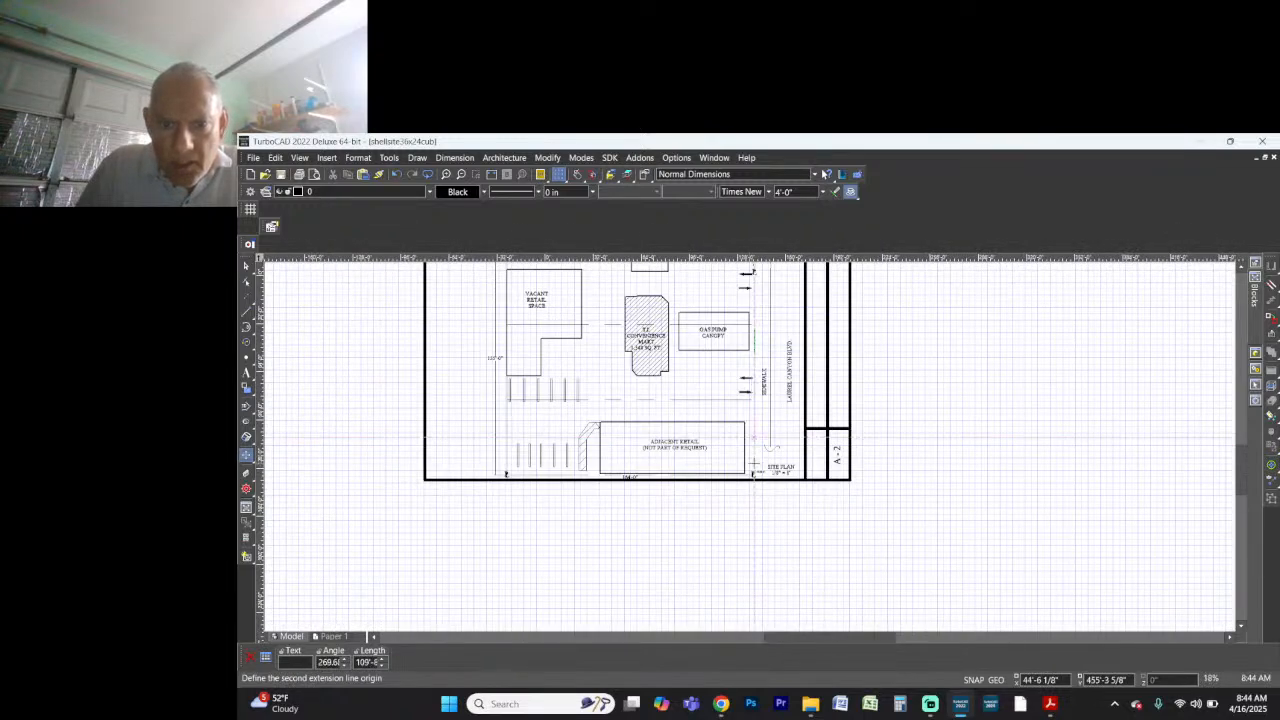
{"action": "scroll", "coordinate": [754, 476], "scroll_direction": "up", "scroll_amount": 5}
{"action": "scroll", "coordinate": [749, 447], "scroll_direction": "up", "scroll_amount": 1}
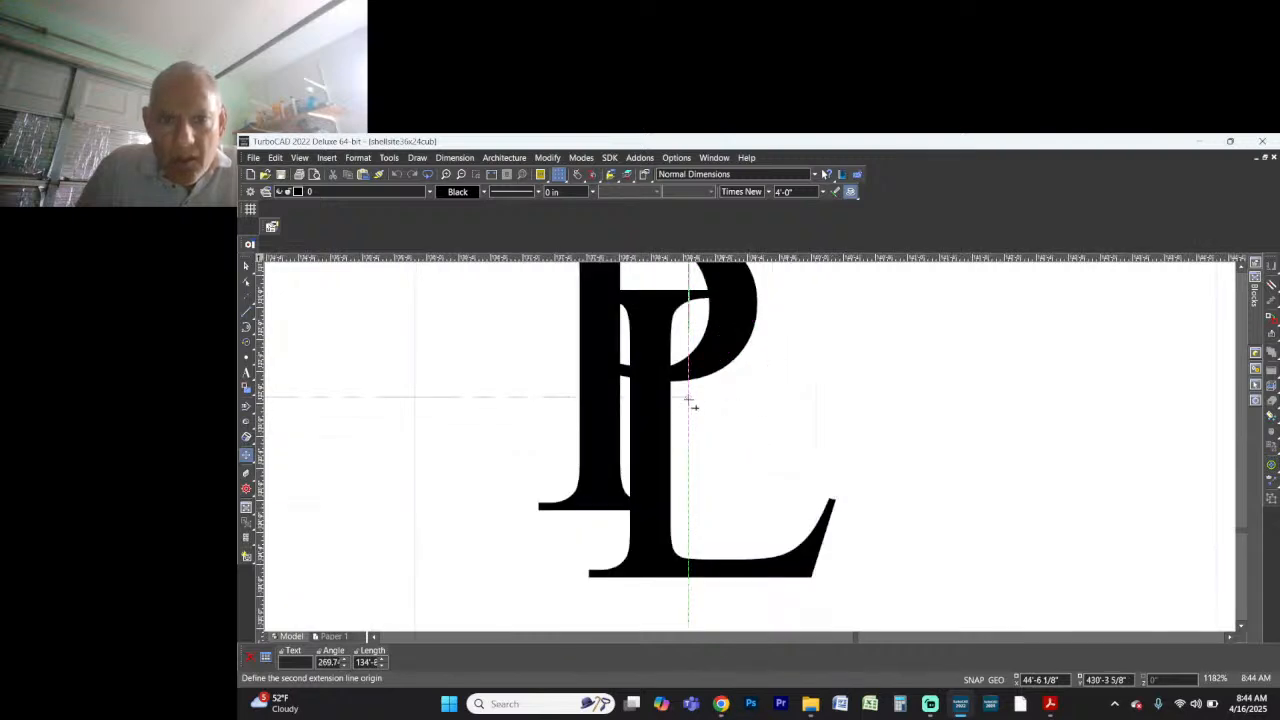
{"action": "left_click", "coordinate": [766, 406]}
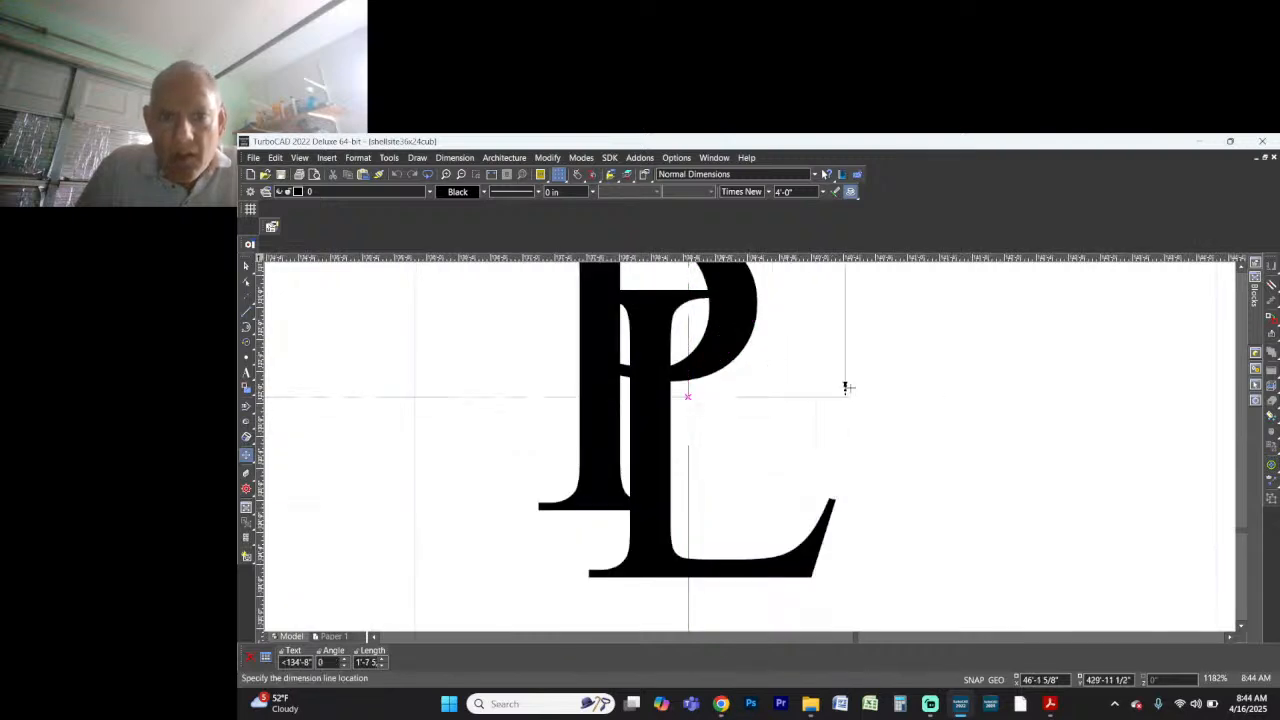
{"action": "scroll", "coordinate": [760, 423], "scroll_direction": "down", "scroll_amount": 2}
{"action": "scroll", "coordinate": [760, 423], "scroll_direction": "down", "scroll_amount": 3}
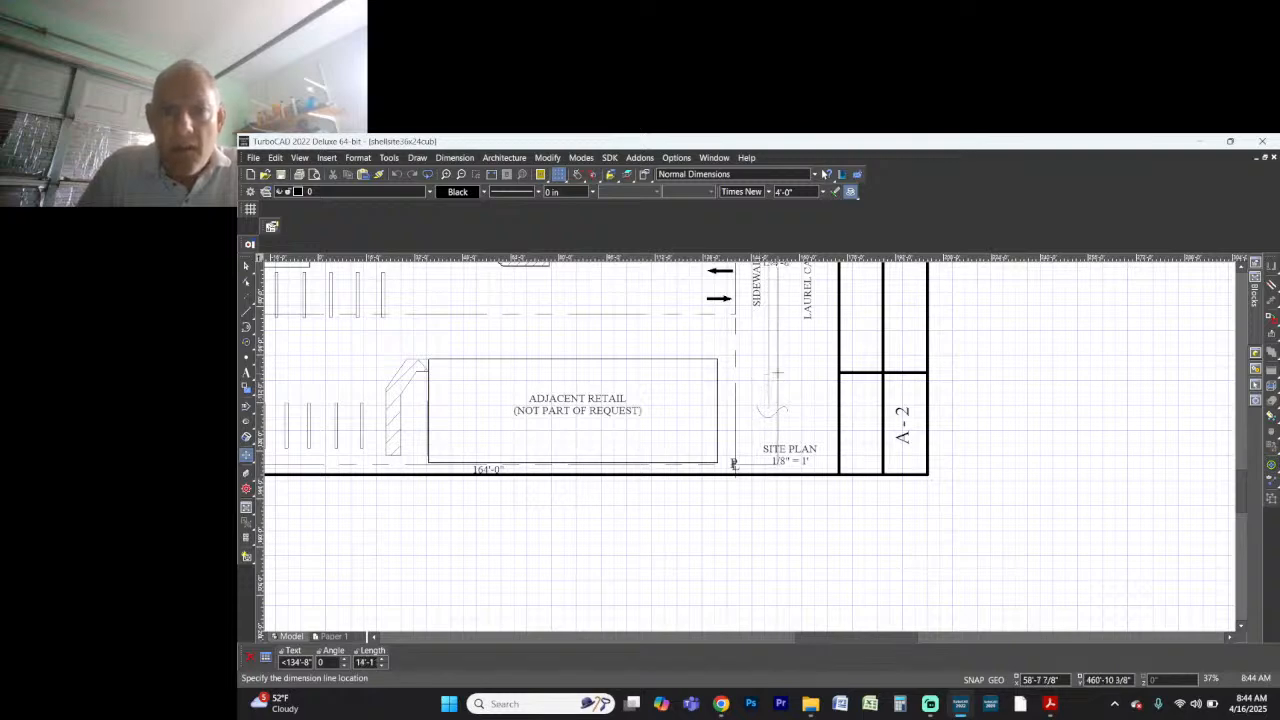
{"action": "scroll", "coordinate": [749, 447], "scroll_direction": "down", "scroll_amount": 1}
{"action": "scroll", "coordinate": [749, 447], "scroll_direction": "down", "scroll_amount": 1}
{"action": "scroll", "coordinate": [735, 428], "scroll_direction": "up", "scroll_amount": 2}
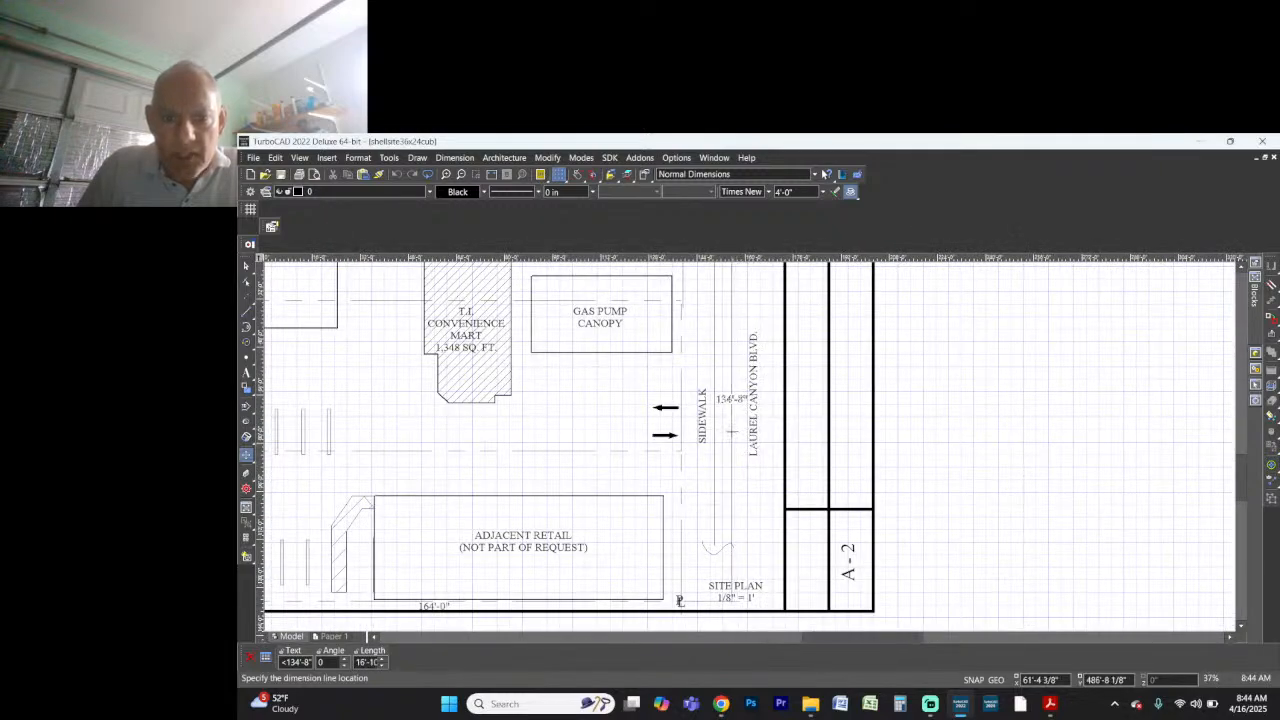
{"action": "left_click", "coordinate": [731, 432]}
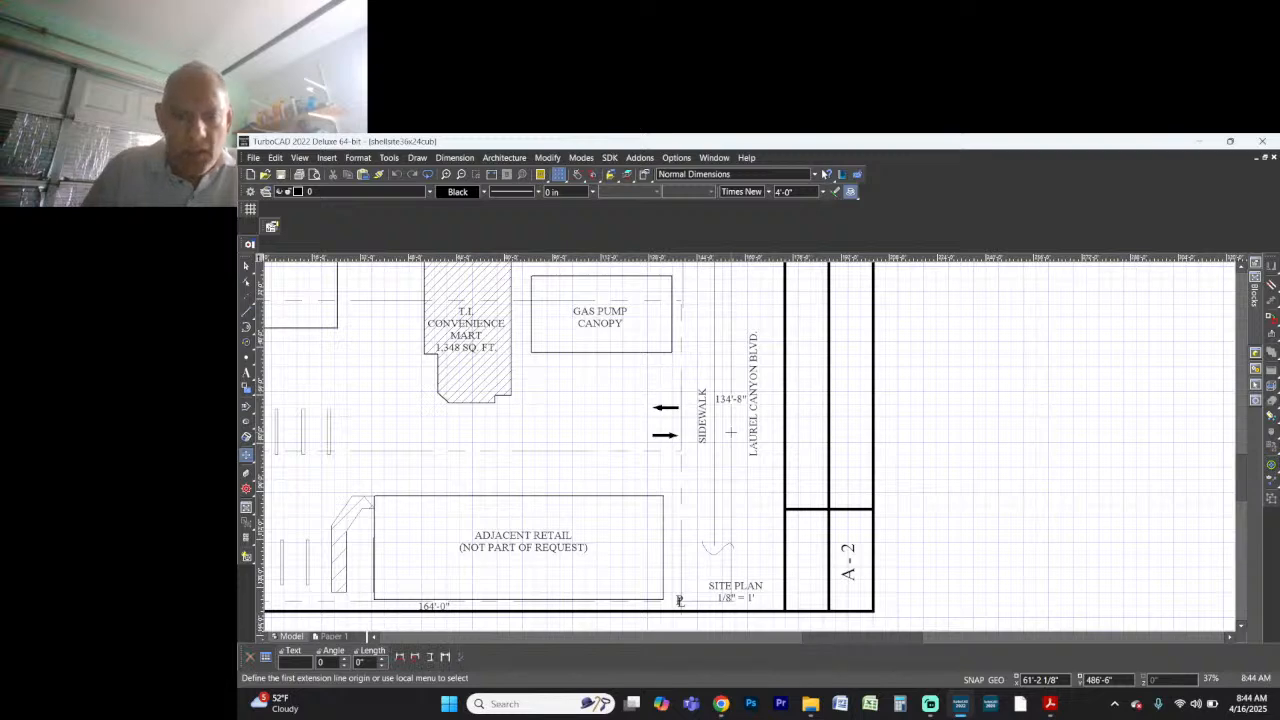
{"action": "key", "text": "Escape"}
Step: Move the LAUREL CANYON BLVD. label slightly east, clear of the dimension text, and shift the SITE PLAN title up and east
{"action": "left_click", "coordinate": [753, 400]}
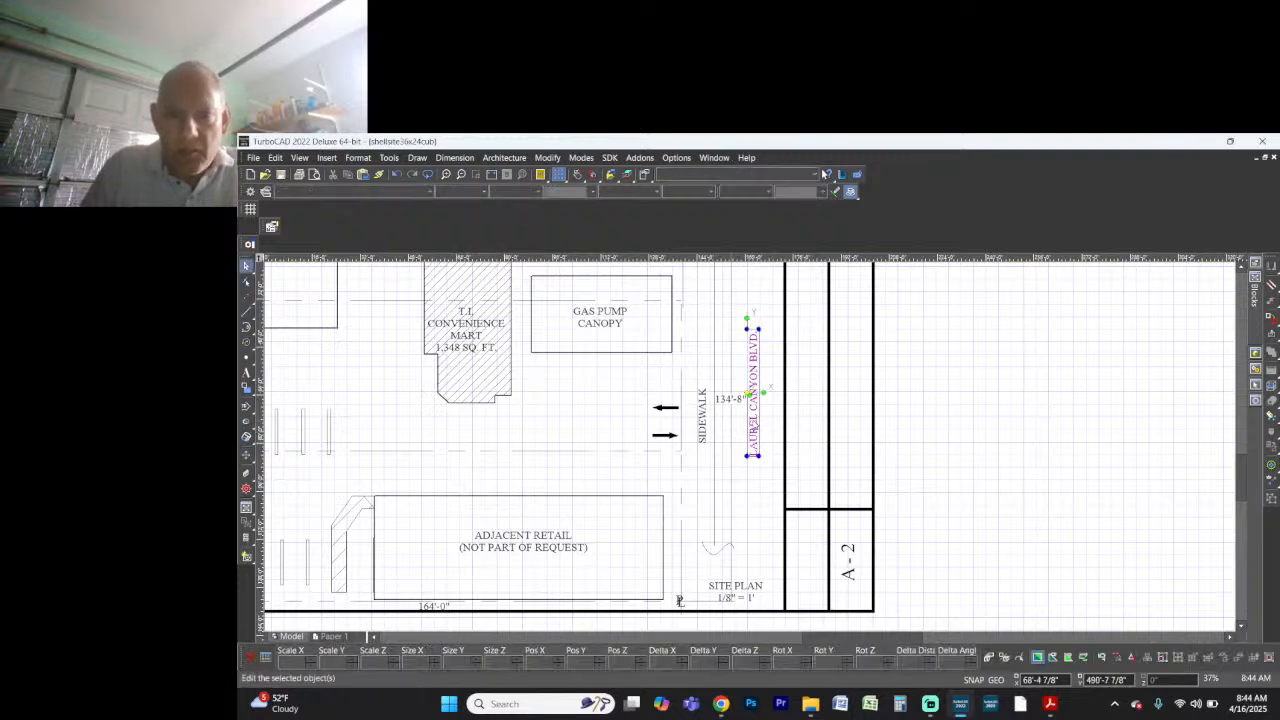
{"action": "left_click_drag", "start_coordinate": [755, 424], "coordinate": [765, 420]}
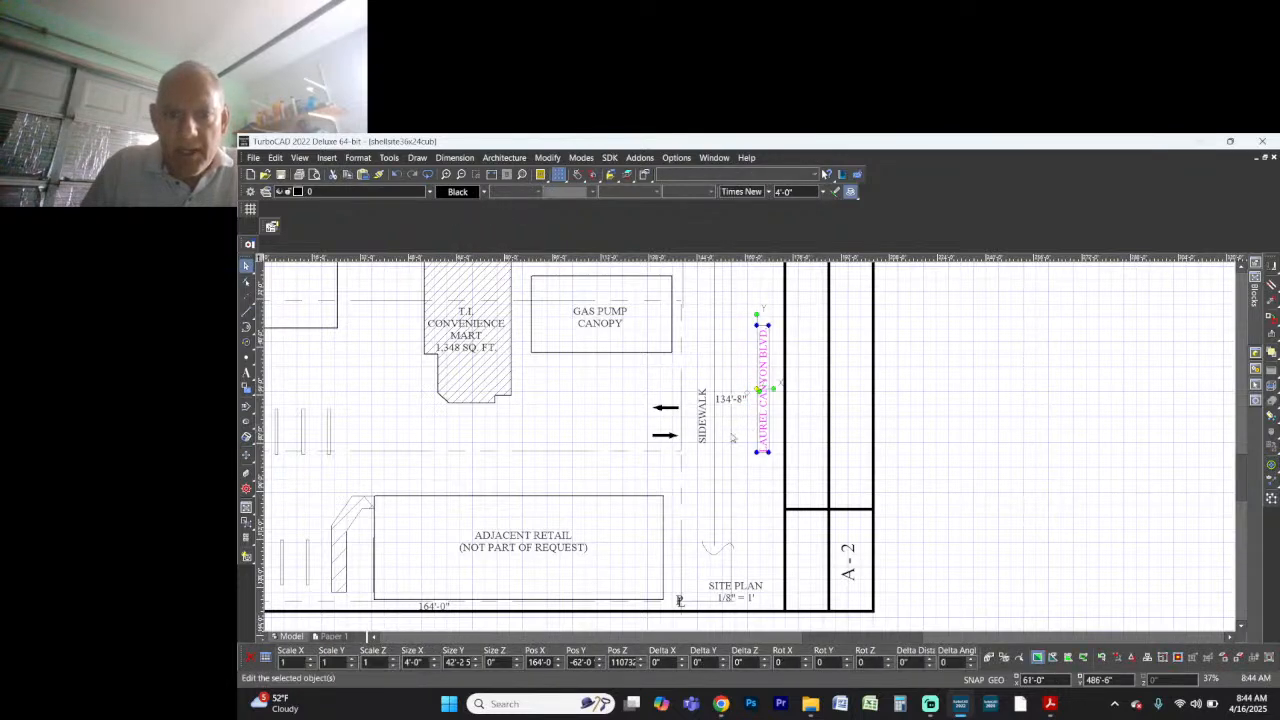
{"action": "left_click_drag", "start_coordinate": [740, 590], "coordinate": [763, 583]}
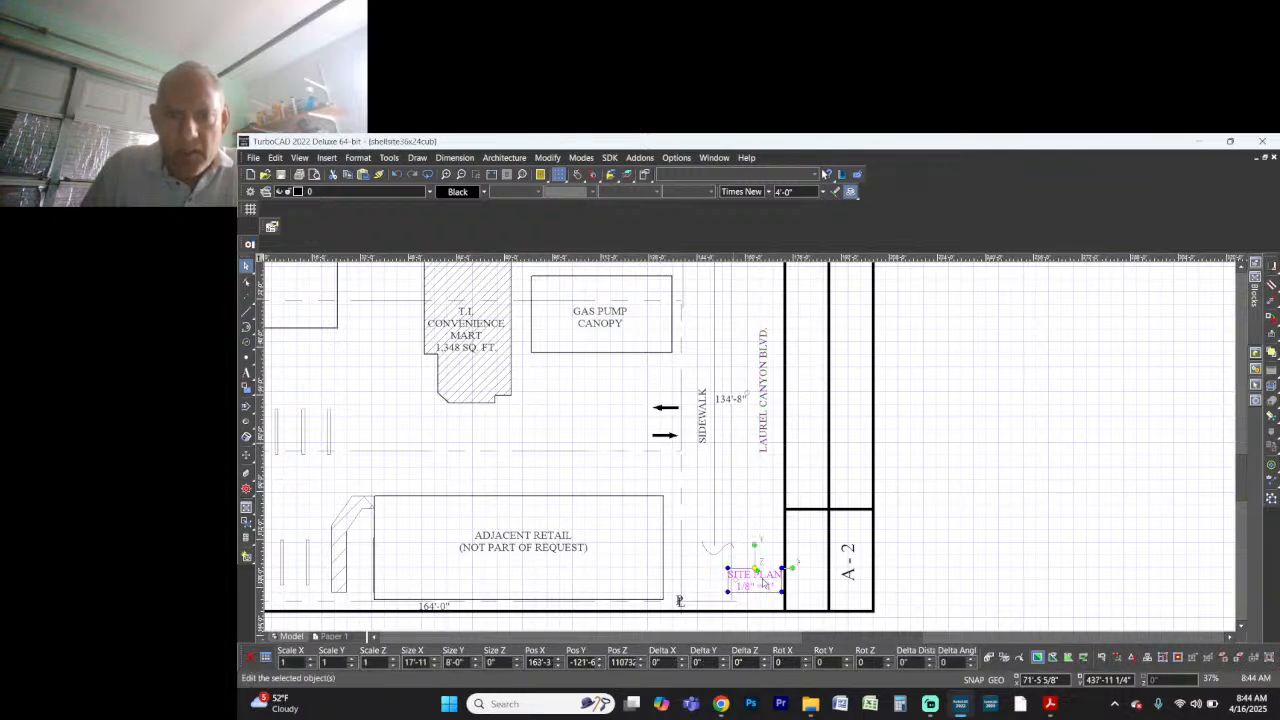
Step: Set the text height of the SITE PLAN title to 3'-0", nudge it slightly down and east, and deselect it
{"action": "left_click", "coordinate": [797, 194]}
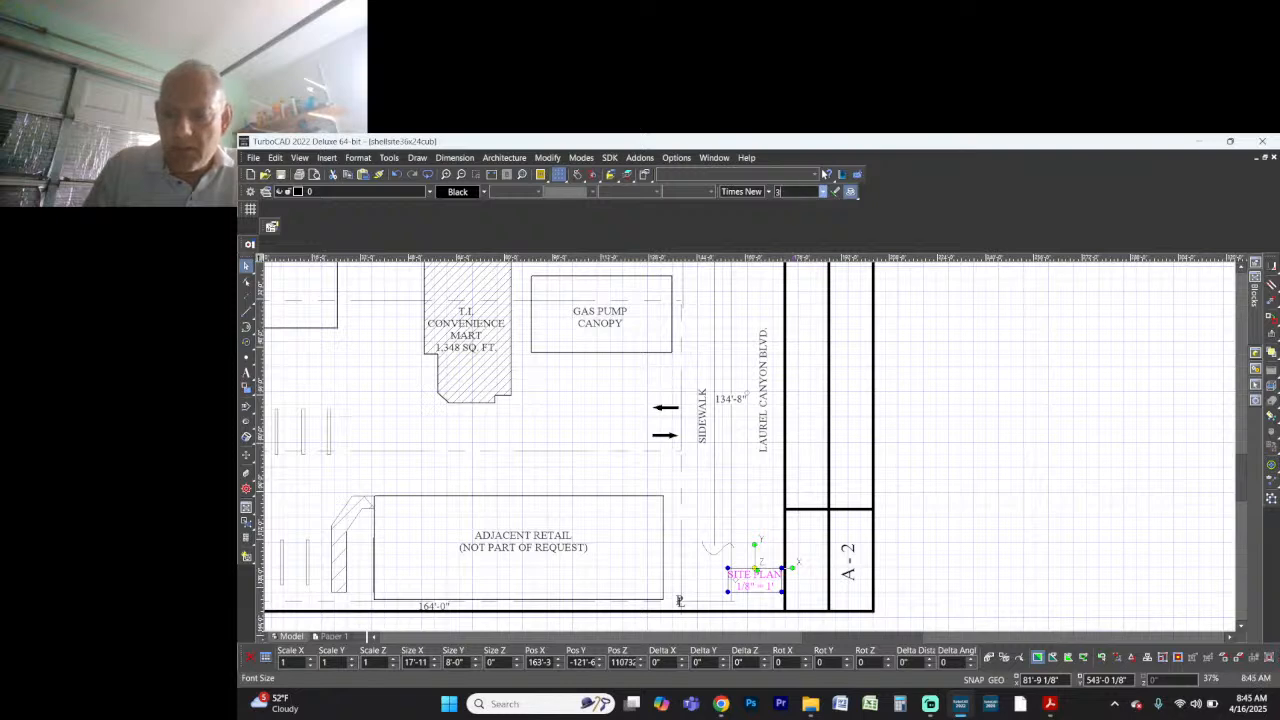
{"action": "type", "text": "3"}
{"action": "key", "text": "Return"}
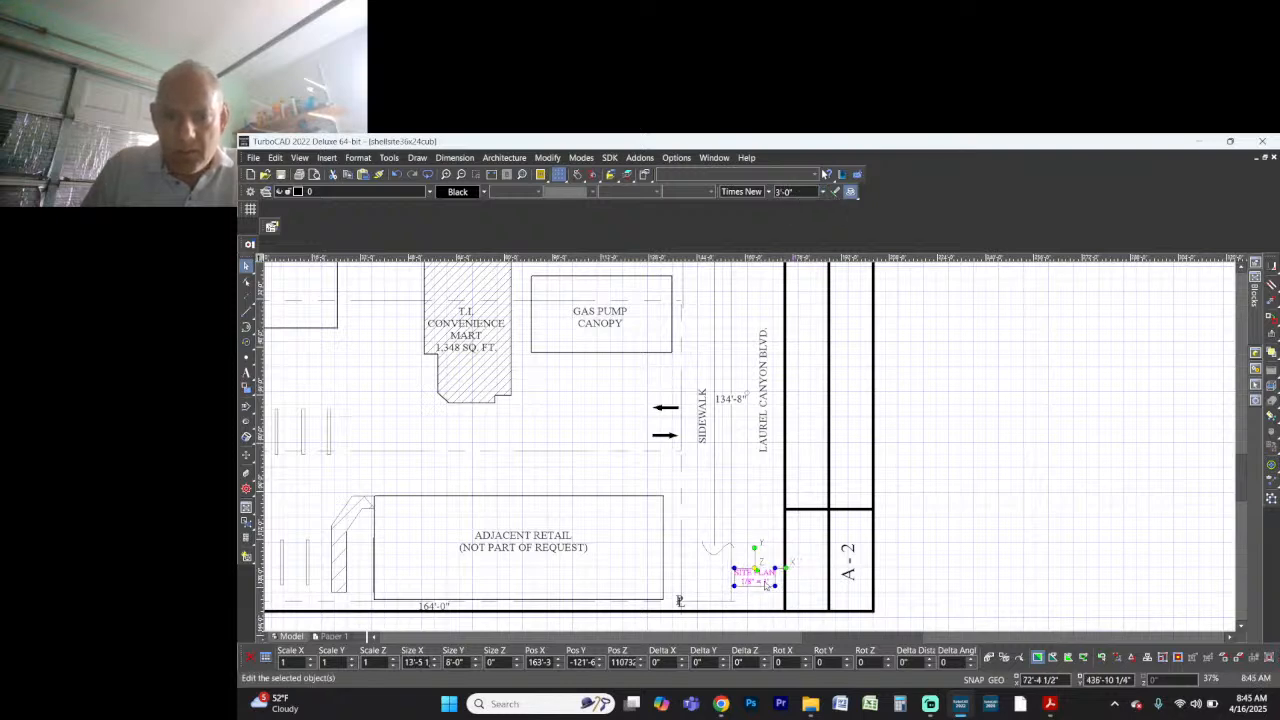
{"action": "left_click_drag", "start_coordinate": [765, 585], "coordinate": [768, 589]}
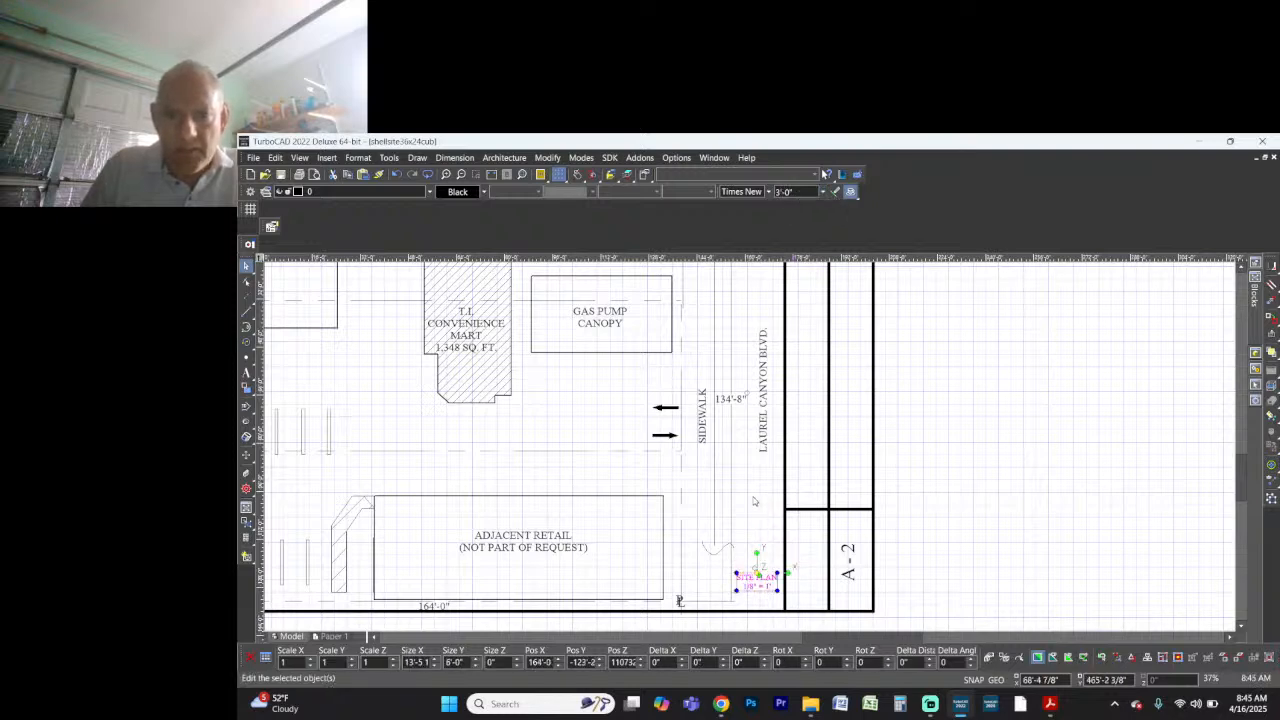
{"action": "left_click", "coordinate": [755, 501]}
{"action": "scroll", "coordinate": [720, 467], "scroll_direction": "down", "scroll_amount": 3}
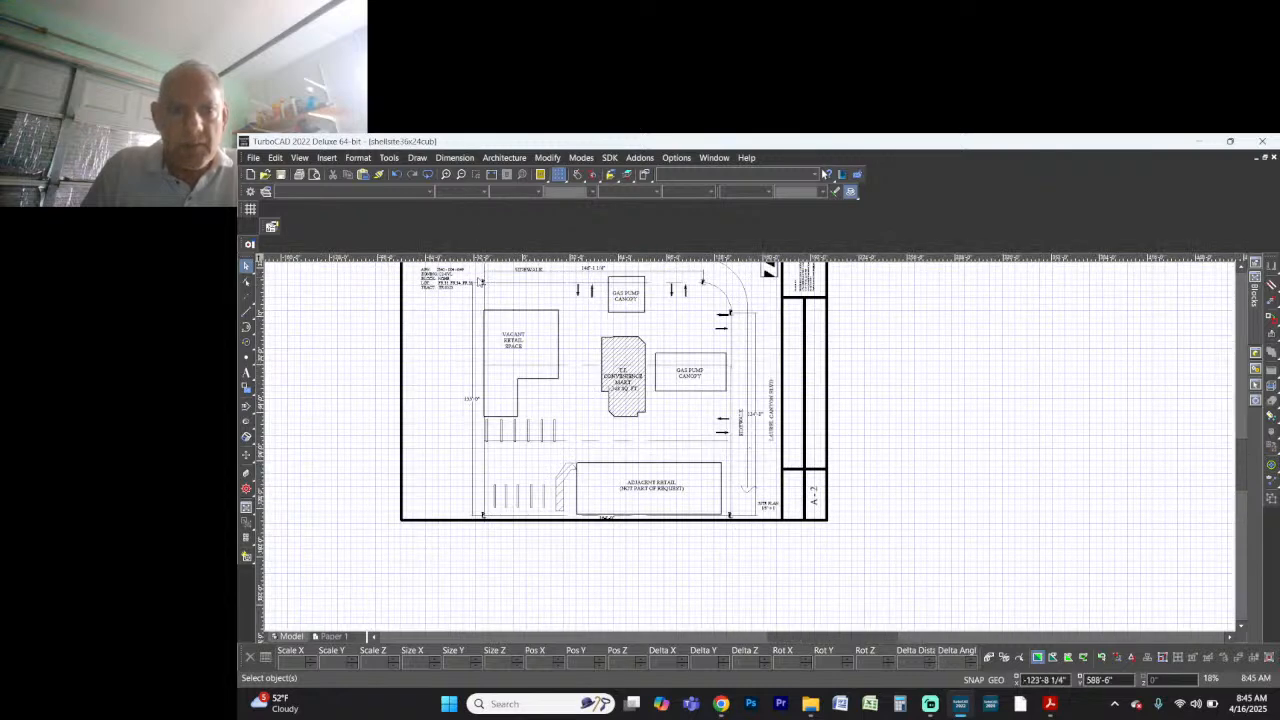
Step: Move the LEGAL DESCRIPTION text block slightly up and west, clear of the west dimension's extension line, and deselect it
{"action": "scroll", "coordinate": [750, 452], "scroll_direction": "down", "scroll_amount": 2}
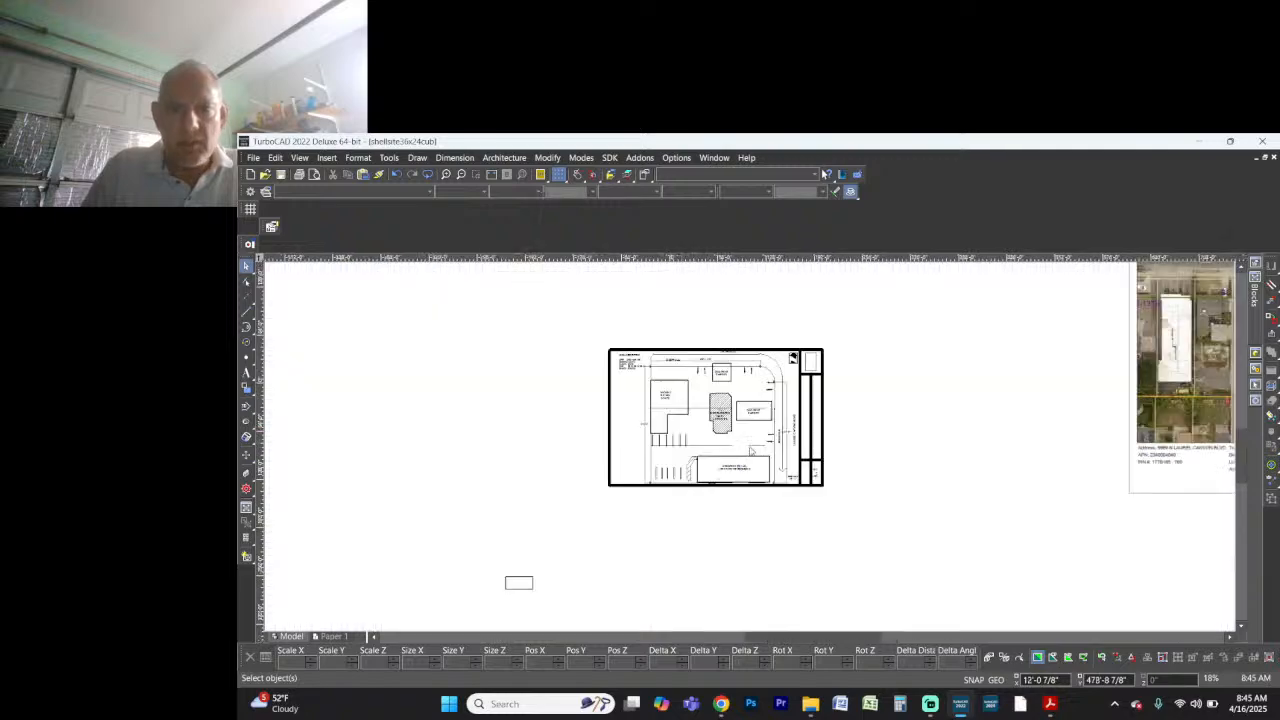
{"action": "scroll", "coordinate": [745, 448], "scroll_direction": "up", "scroll_amount": 4}
{"action": "scroll", "coordinate": [750, 452], "scroll_direction": "down", "scroll_amount": 2}
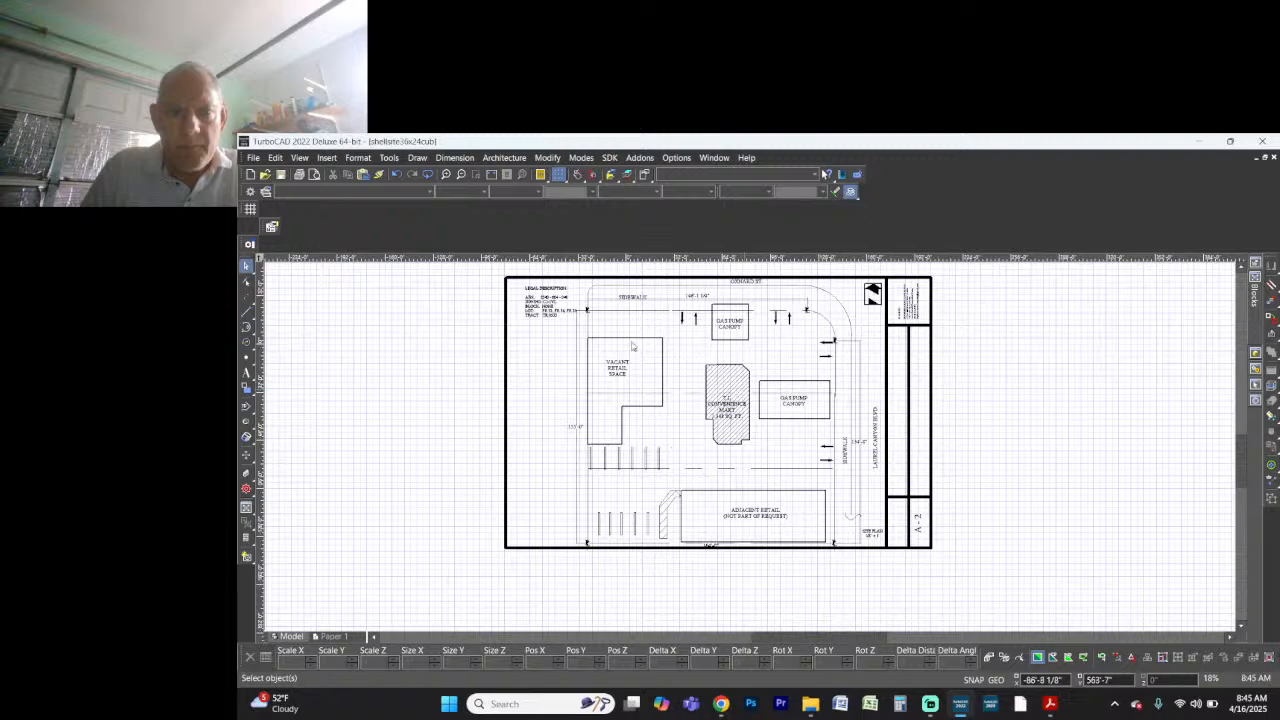
{"action": "scroll", "coordinate": [560, 318], "scroll_direction": "up", "scroll_amount": 4}
{"action": "left_click", "coordinate": [752, 452]}
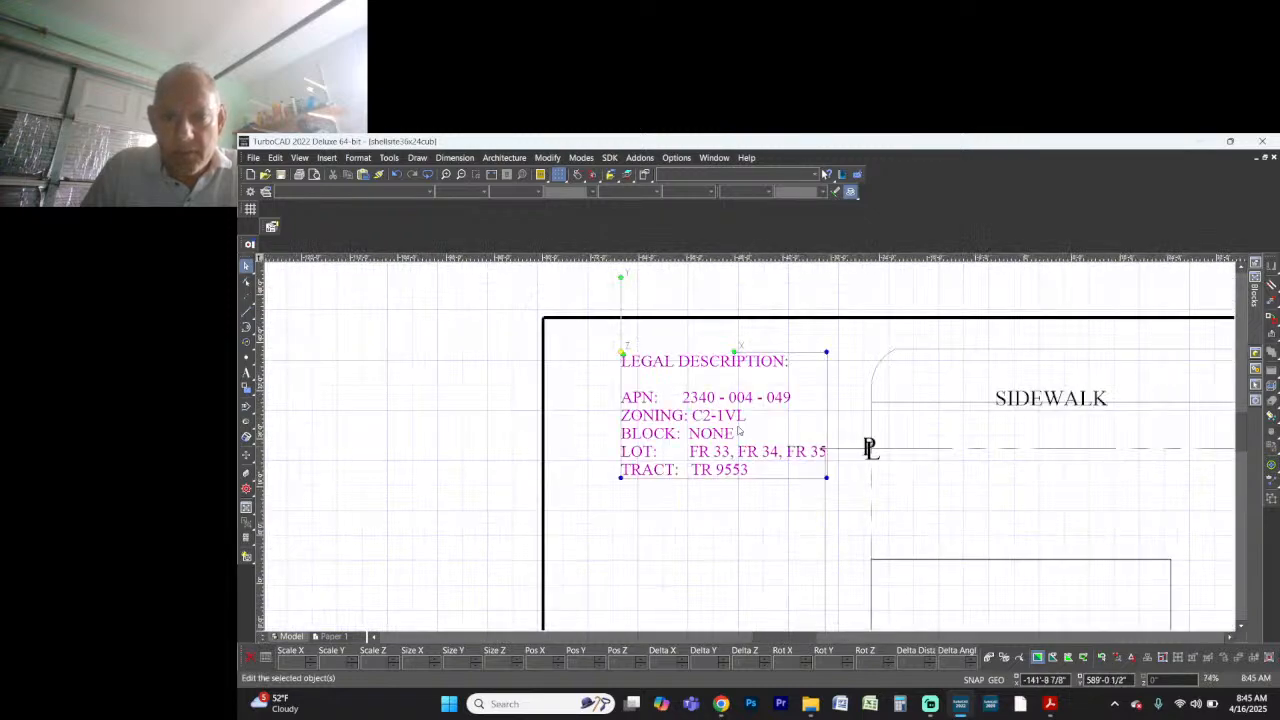
{"action": "left_click_drag", "start_coordinate": [752, 452], "coordinate": [737, 442]}
{"action": "left_click", "coordinate": [736, 500]}
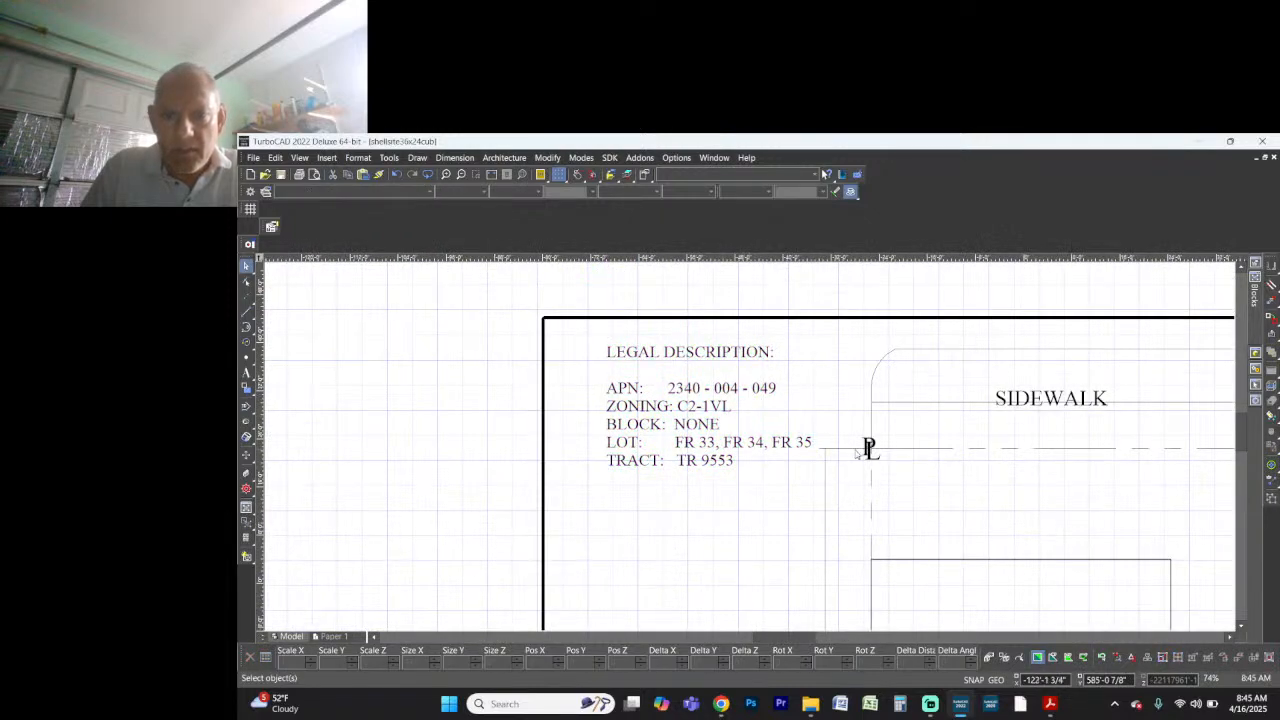
Step: Switch to File Explorer and open the shell station folder inside the pep folder on the Desktop
{"action": "scroll", "coordinate": [750, 451], "scroll_direction": "down", "scroll_amount": 2}
{"action": "scroll", "coordinate": [750, 451], "scroll_direction": "down", "scroll_amount": 2}
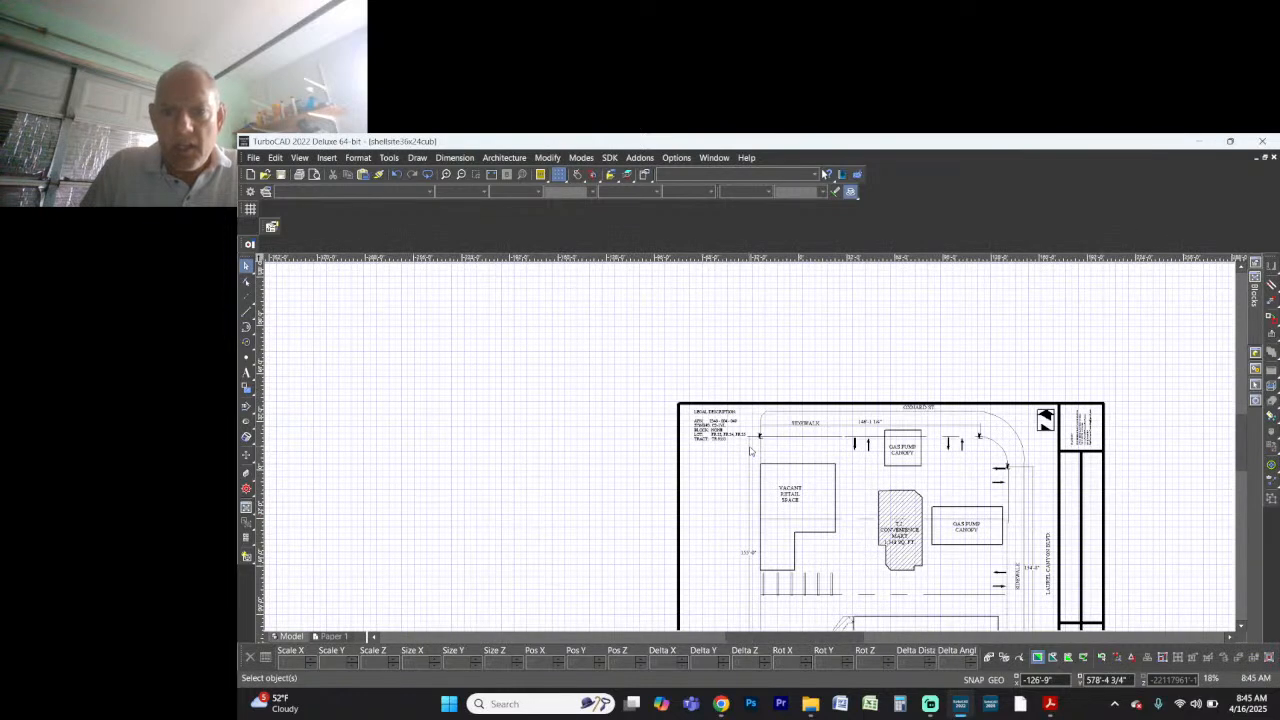
{"action": "scroll", "coordinate": [750, 451], "scroll_direction": "down", "scroll_amount": 2}
{"action": "scroll", "coordinate": [751, 451], "scroll_direction": "up", "scroll_amount": 2}
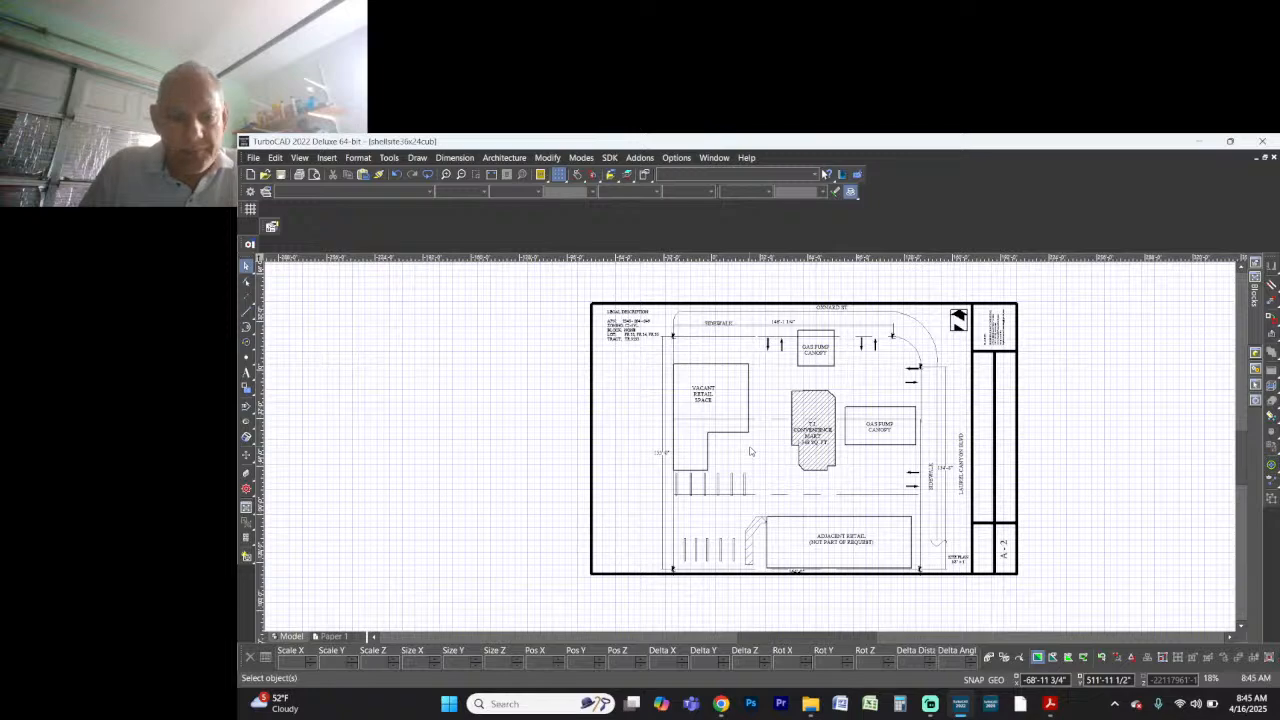
{"action": "key", "text": "alt+Tab"}
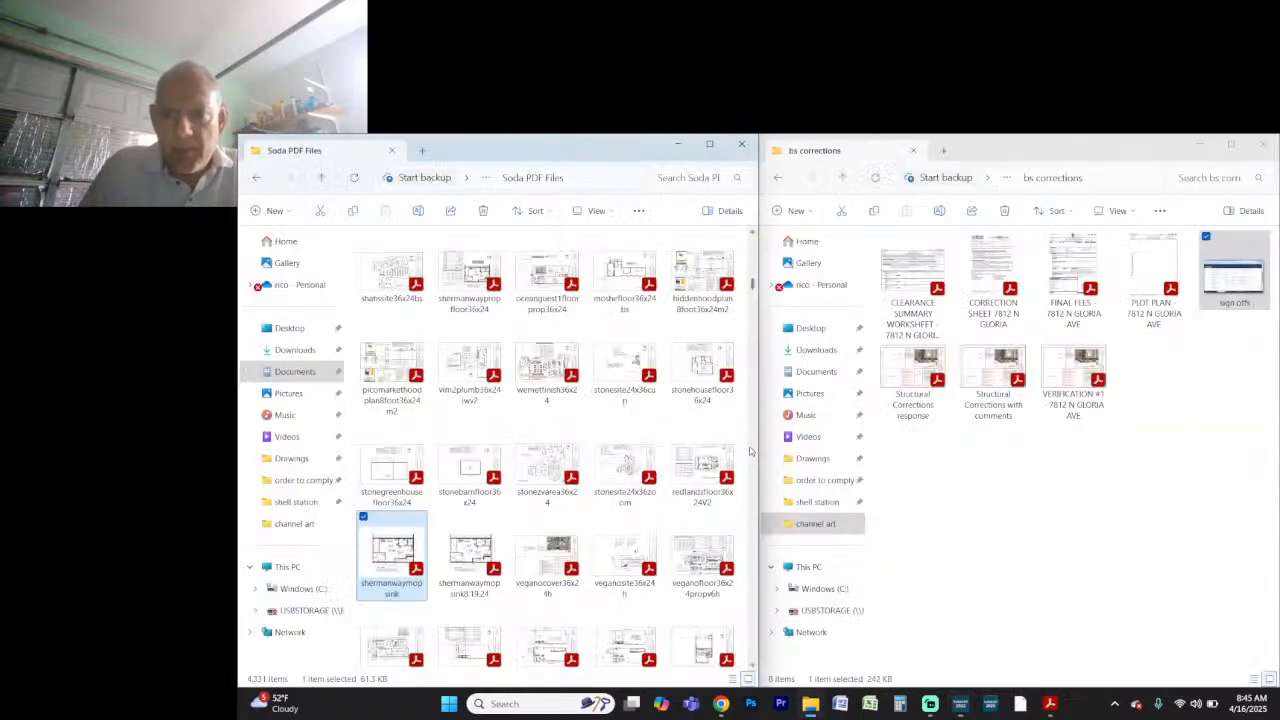
{"action": "left_click", "coordinate": [1007, 178]}
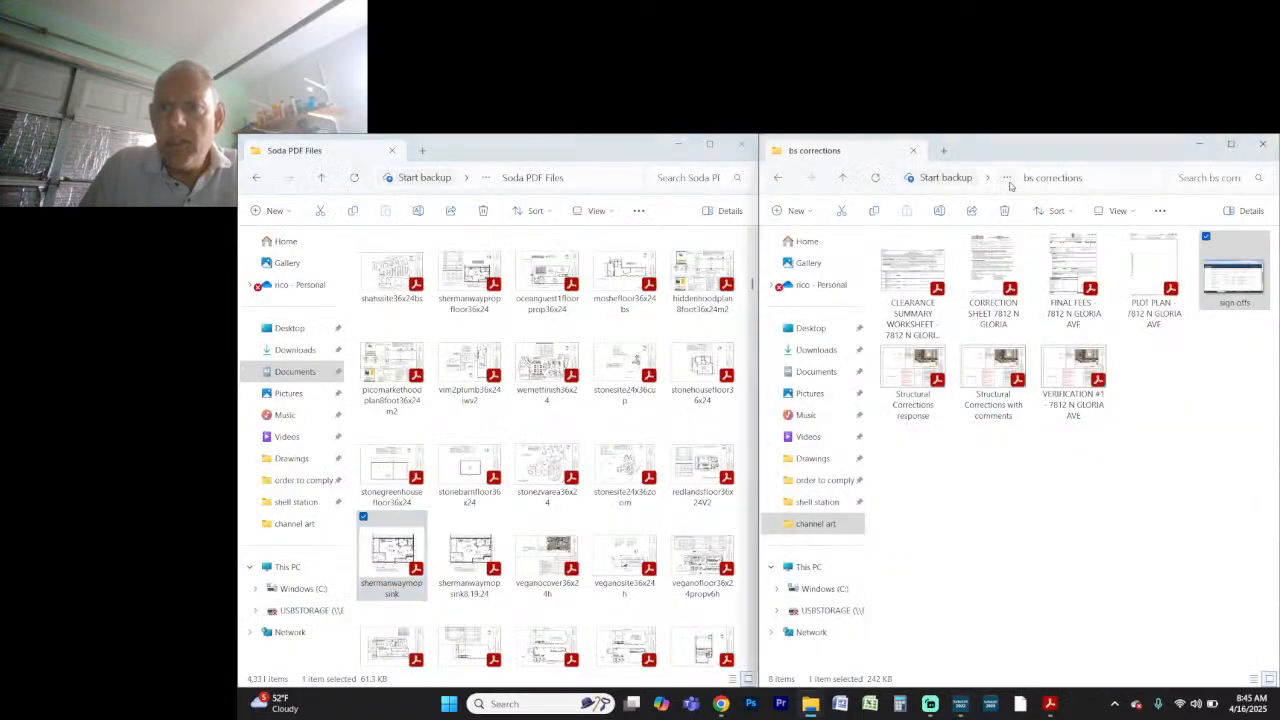
{"action": "left_click", "coordinate": [964, 179]}
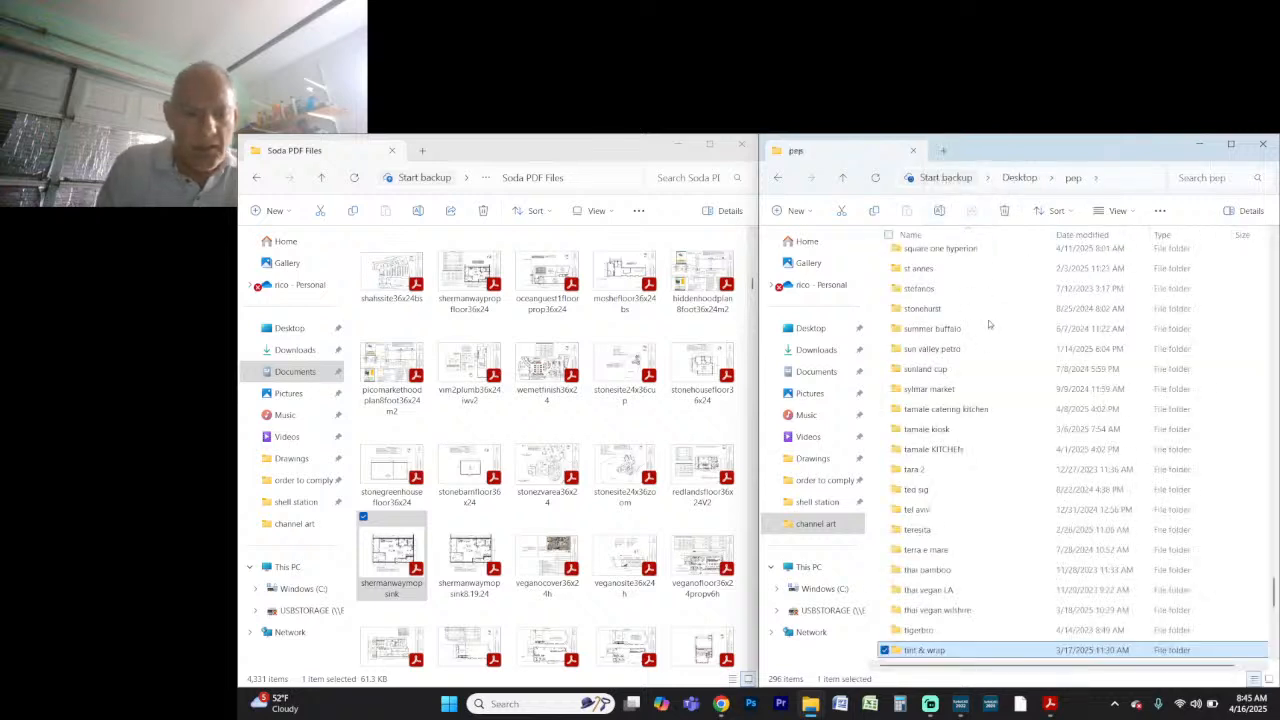
{"action": "type", "text": "sh"}
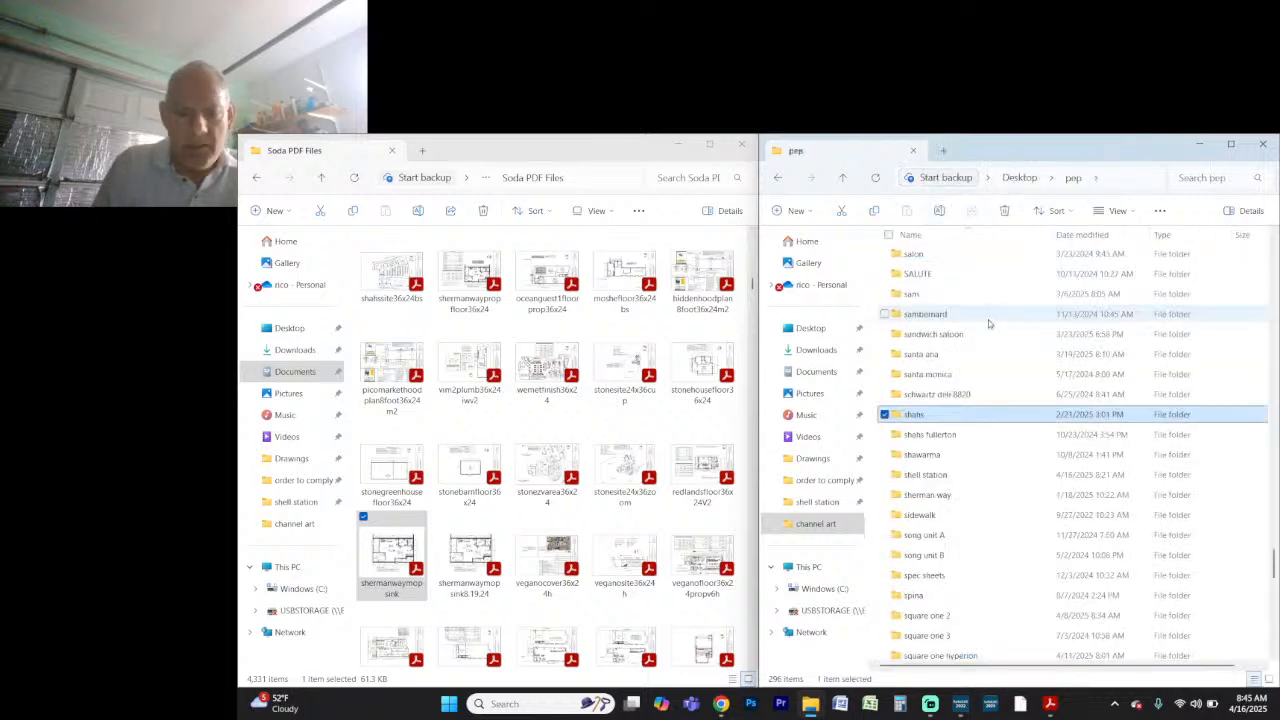
{"action": "key", "text": "Down"}
{"action": "key", "text": "Down"}
{"action": "key", "text": "Down"}
{"action": "key", "text": "Return"}
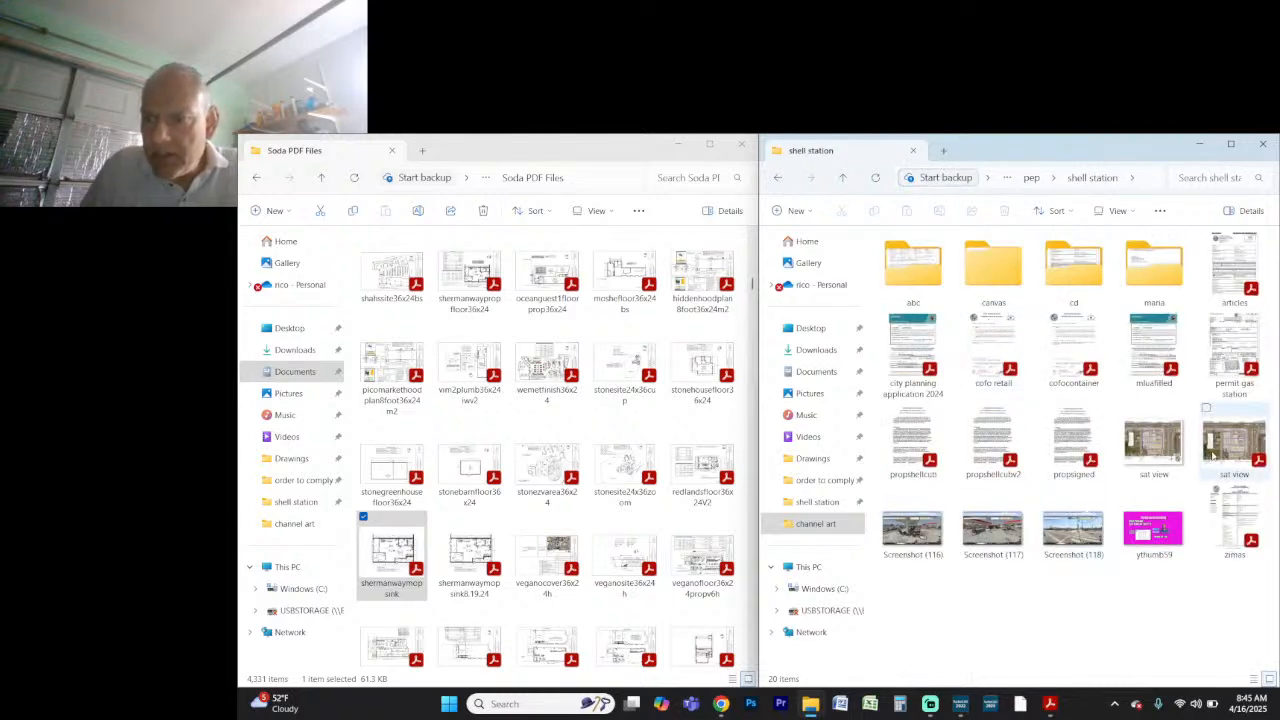
Step: Open the sat view image in a maximized viewer and enlarge the lots outlined in blue
{"action": "left_click", "coordinate": [1176, 455]}
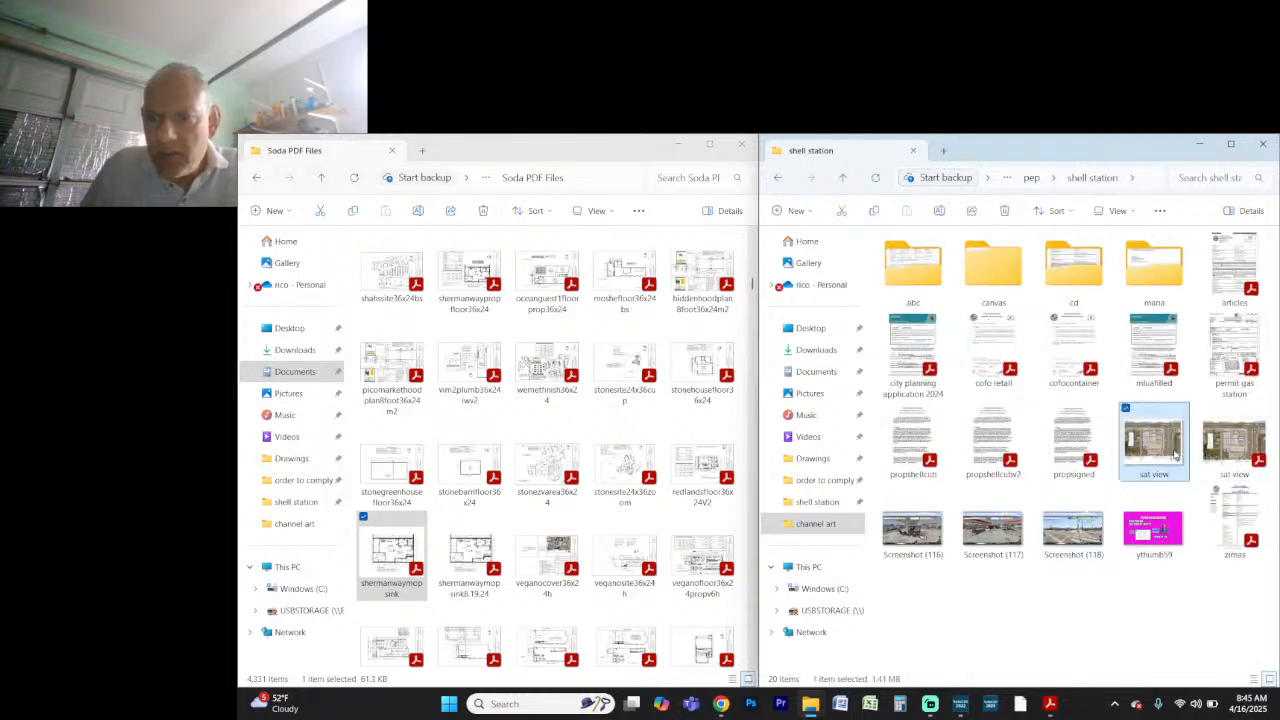
{"action": "double_click", "coordinate": [1176, 455]}
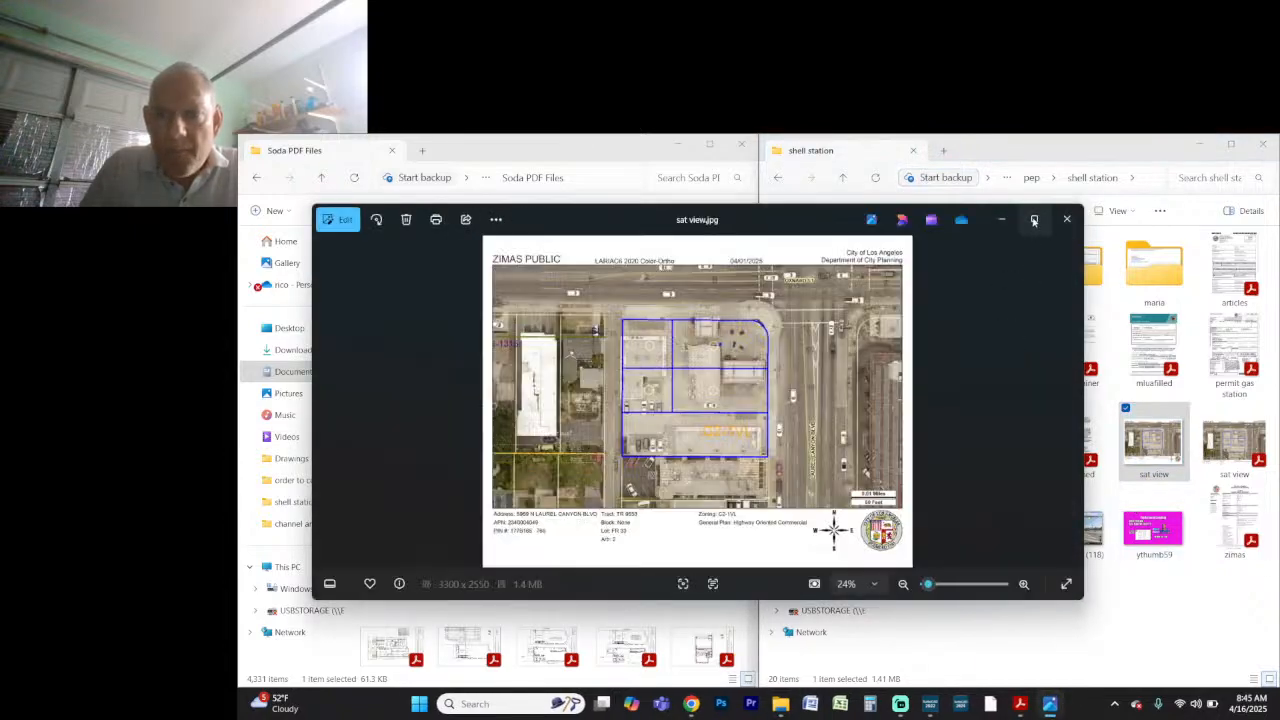
{"action": "left_click", "coordinate": [1034, 221]}
{"action": "scroll", "coordinate": [768, 382], "scroll_direction": "up", "scroll_amount": 3}
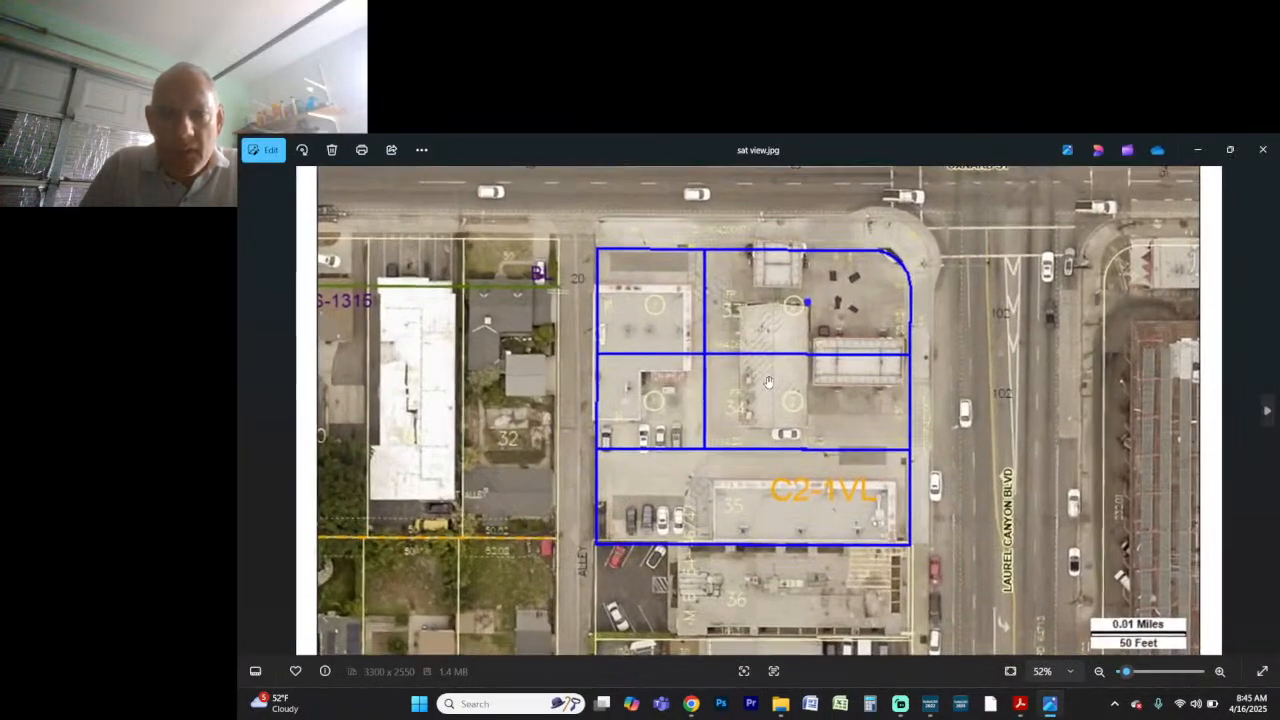
{"action": "scroll", "coordinate": [768, 382], "scroll_direction": "up", "scroll_amount": 1}
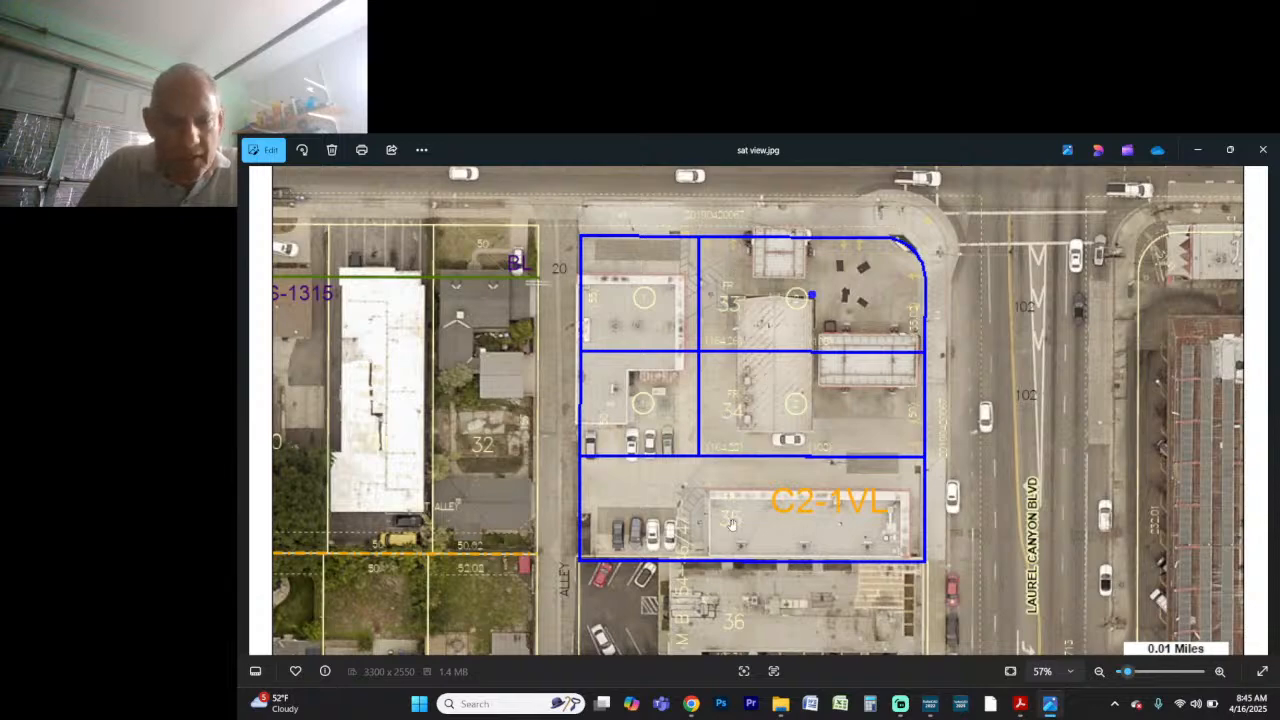
Step: Switch back to TurboCAD and compare the lot numbers in the legal description with the lots in the satellite image
{"action": "key", "text": "alt+Tab"}
{"action": "key", "text": "alt+Tab"}
{"action": "key", "text": "alt+Tab"}
{"action": "key", "text": "alt+Tab"}
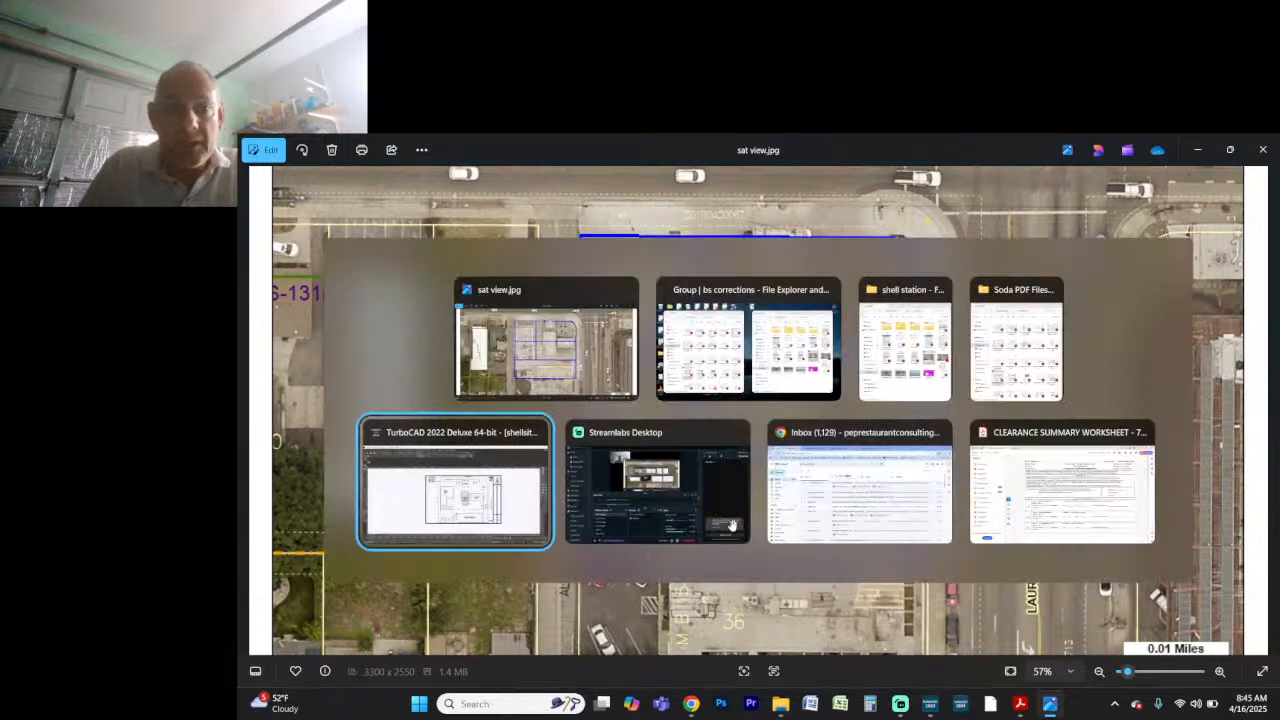
{"action": "scroll", "coordinate": [643, 344], "scroll_direction": "up", "scroll_amount": 5}
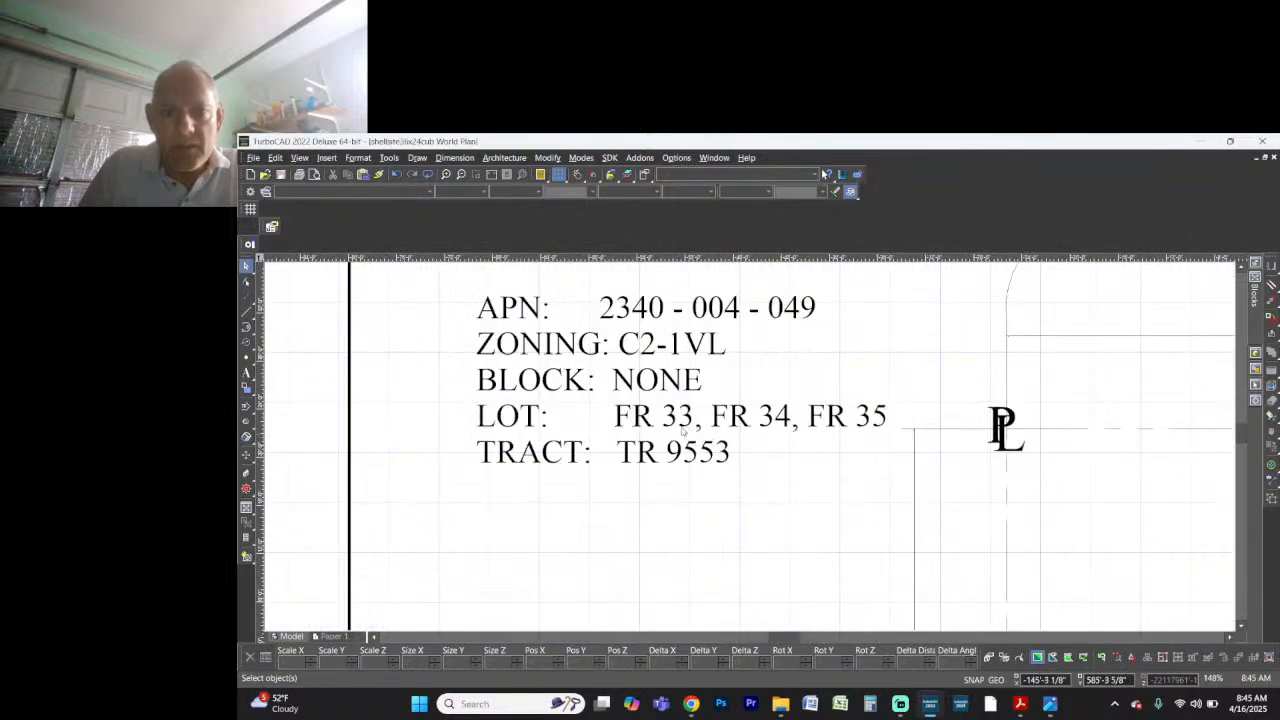
{"action": "scroll", "coordinate": [887, 425], "scroll_direction": "down", "scroll_amount": 5}
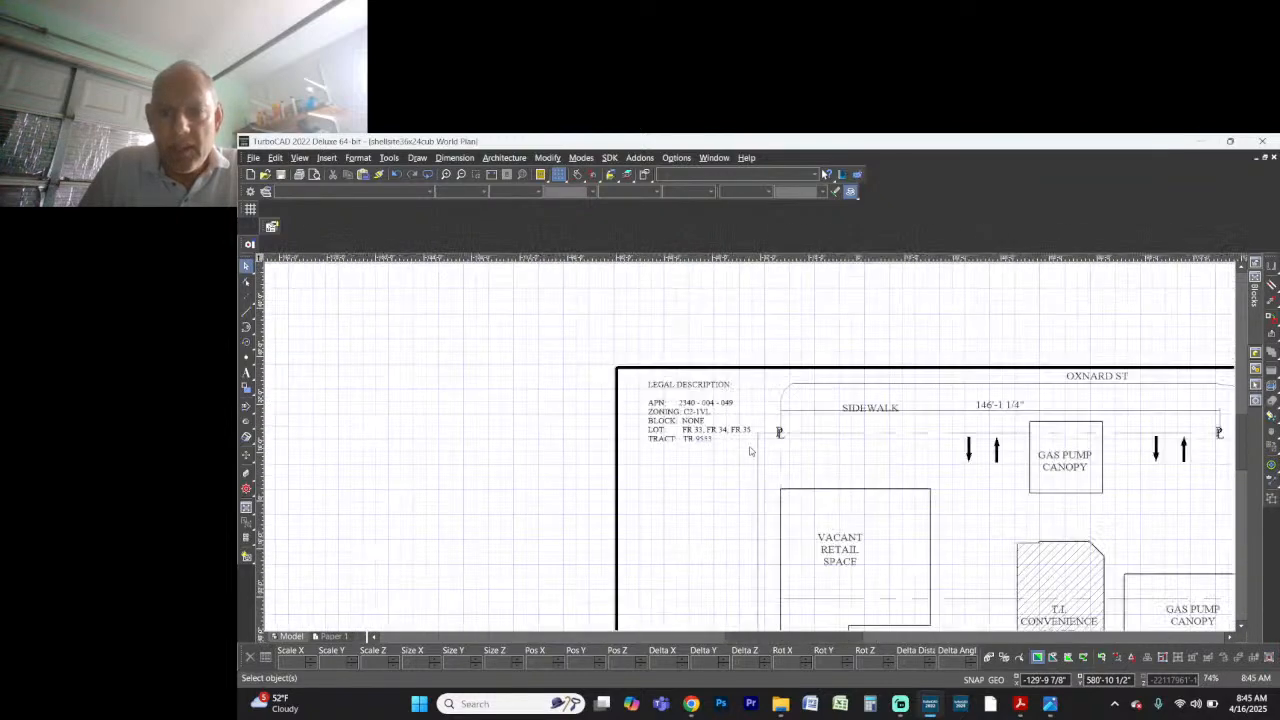
{"action": "key", "text": "alt+Tab"}
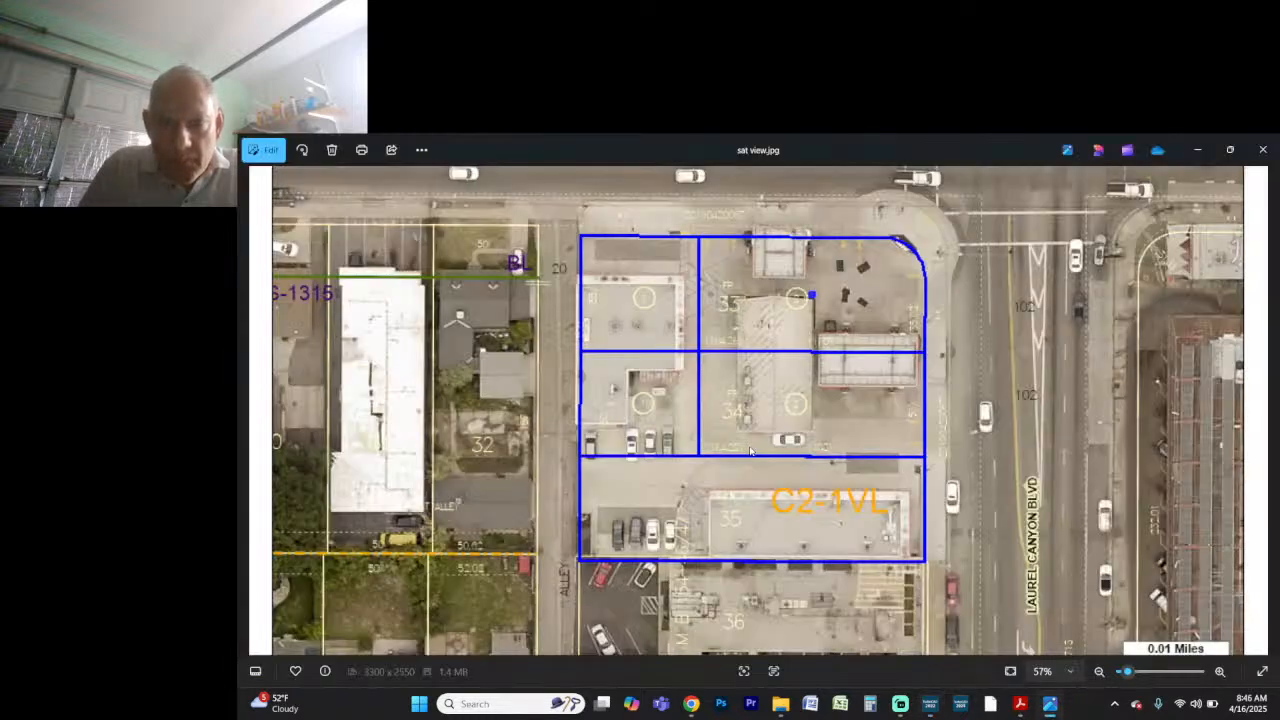
{"action": "key", "text": "alt+Tab"}
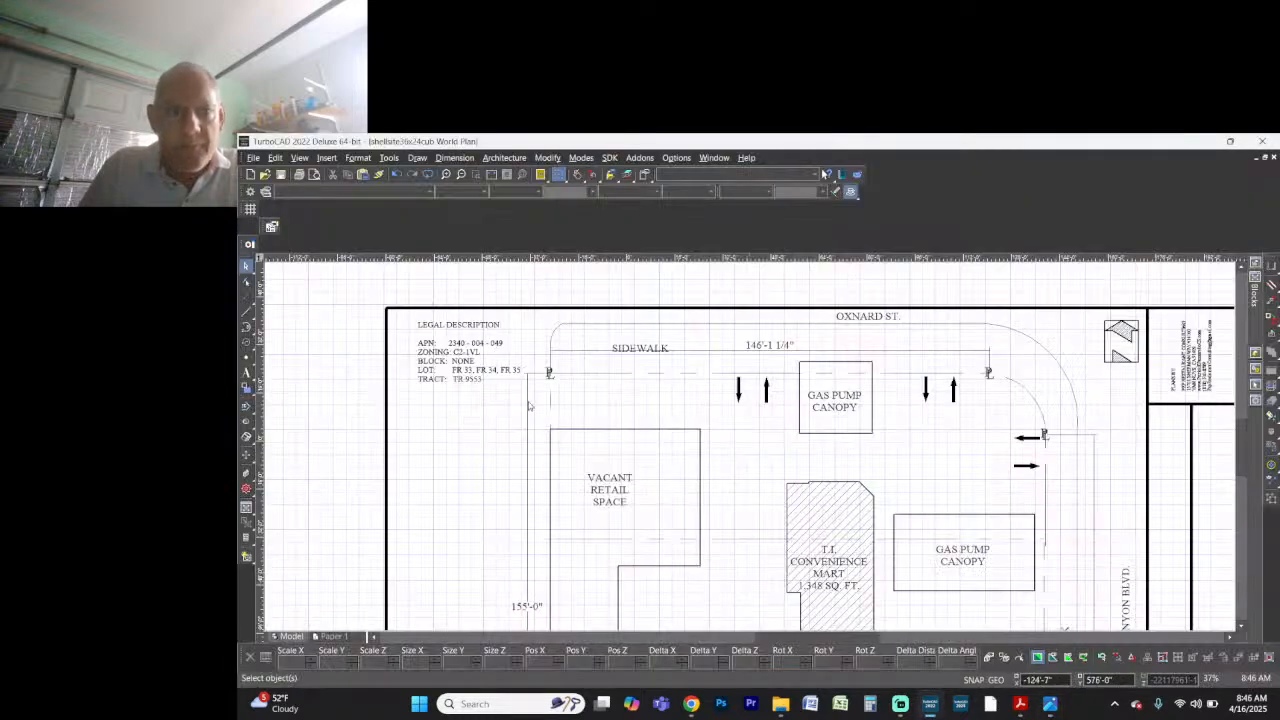
Step: Add 4'-0" high text labels LOT: FR 33 and LOT: FR 34 in their parcels, between the vacant retail space and the convenience mart
{"action": "left_click", "coordinate": [247, 373]}
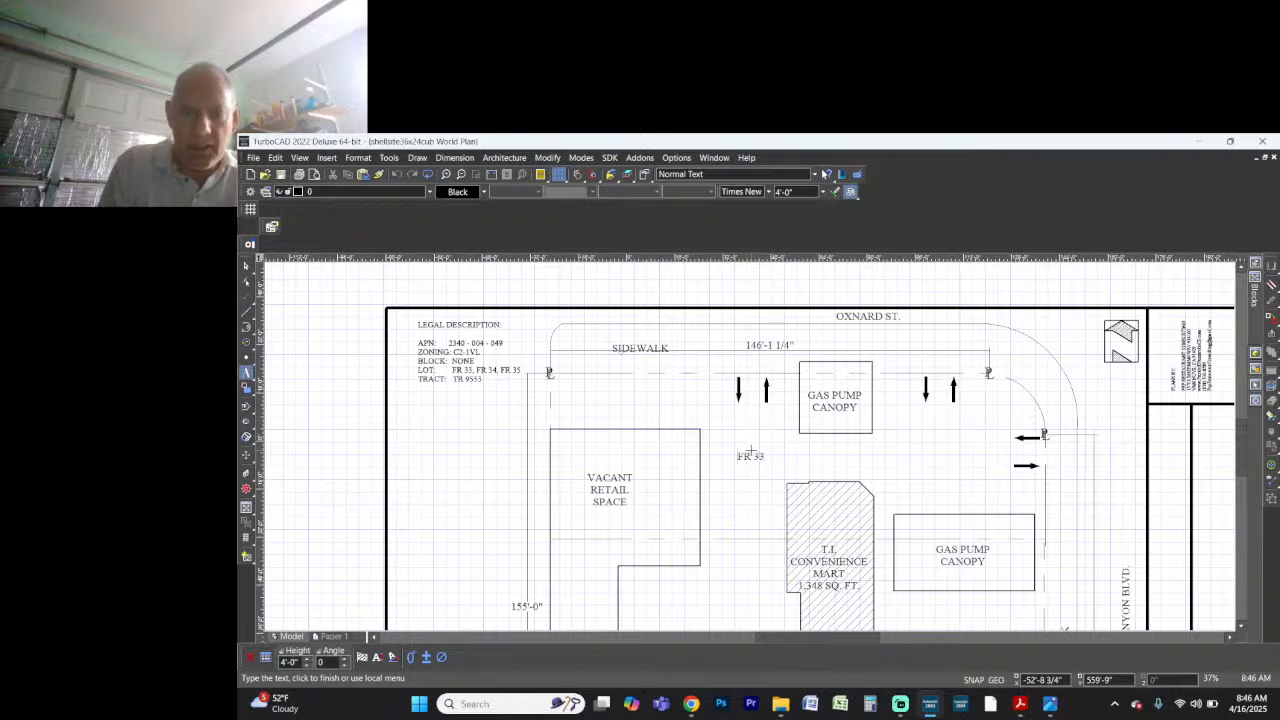
{"action": "type", "text": "LOT:"}
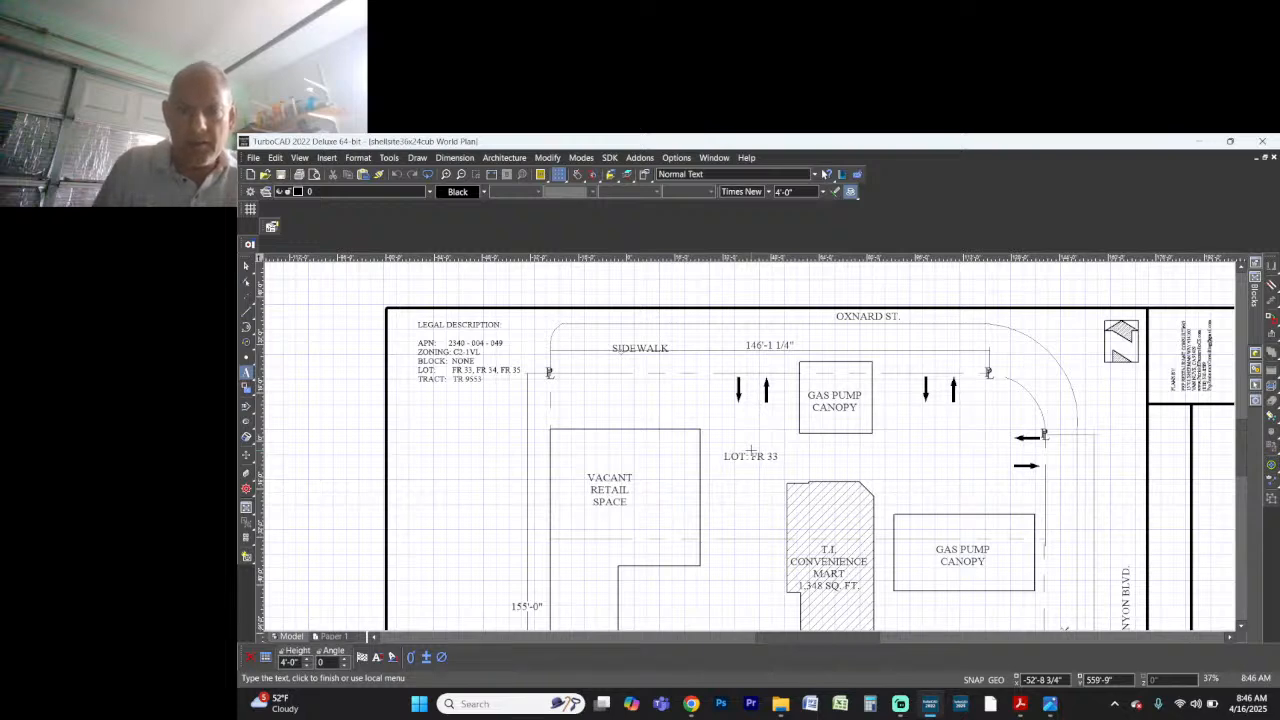
{"action": "left_click", "coordinate": [752, 466]}
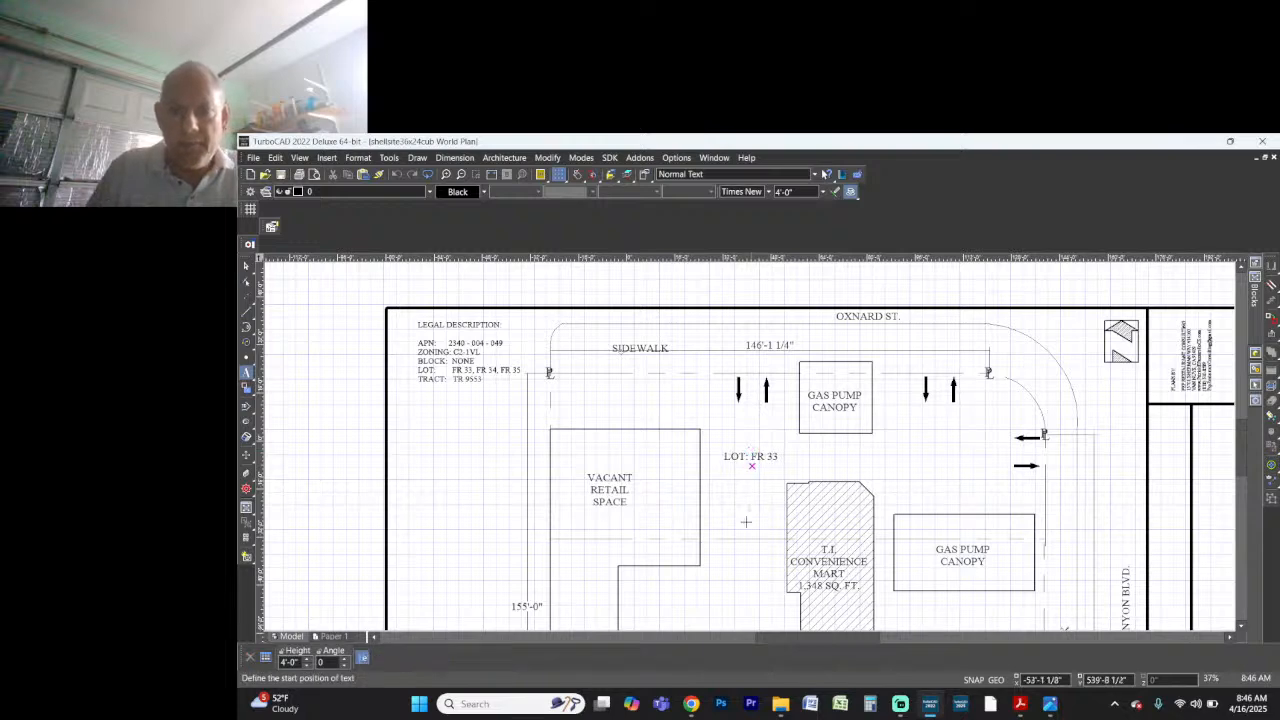
{"action": "left_click", "coordinate": [728, 592]}
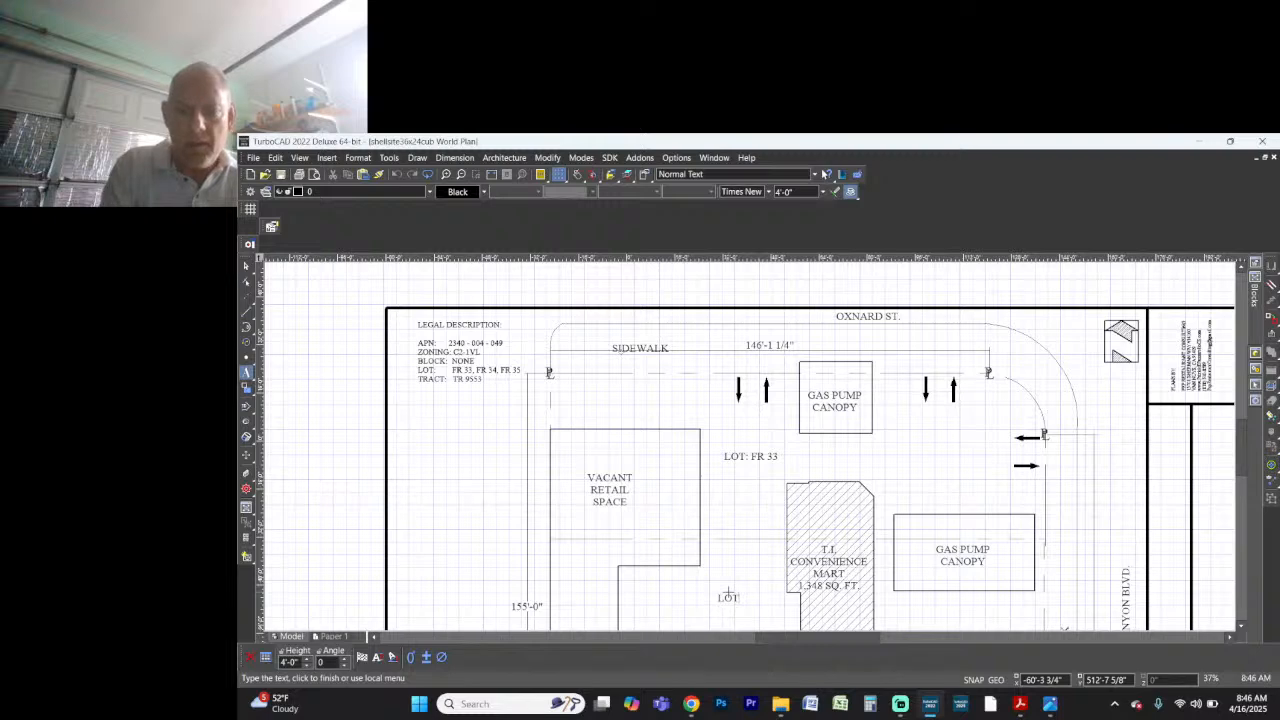
{"action": "type", "text": "LOT: FR"}
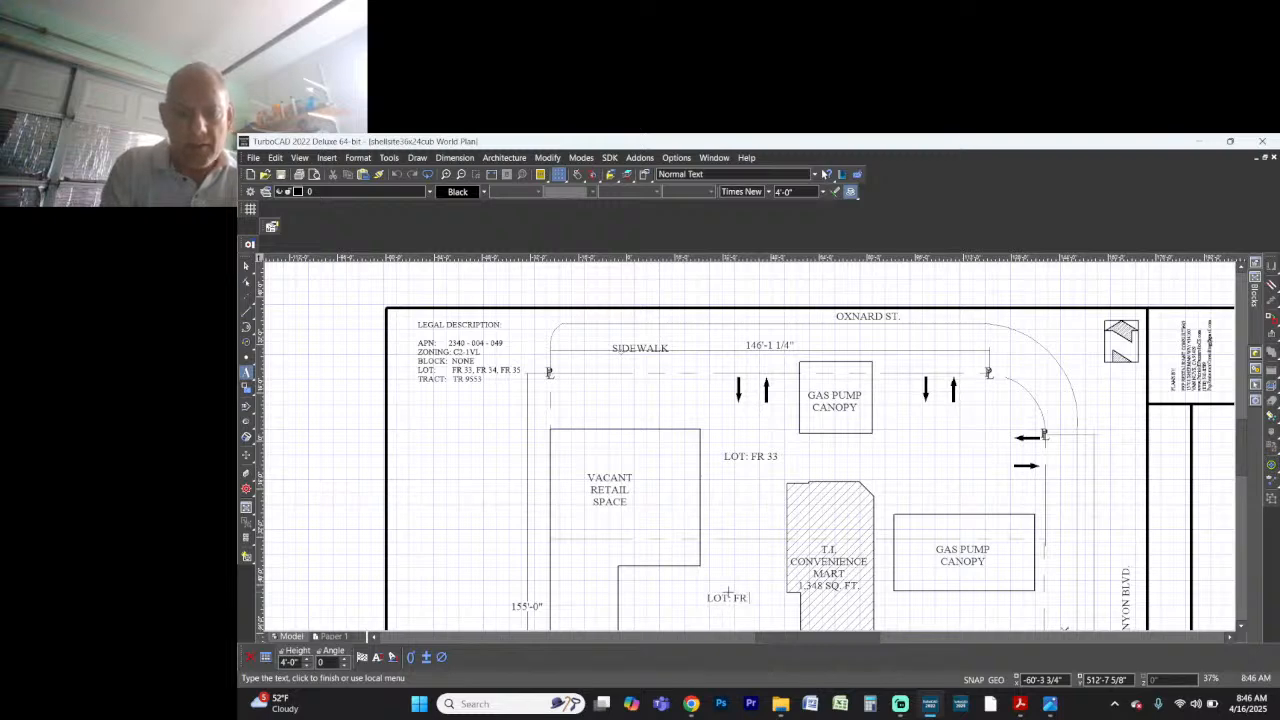
{"action": "type", "text": " 34"}
{"action": "left_click", "coordinate": [728, 592]}
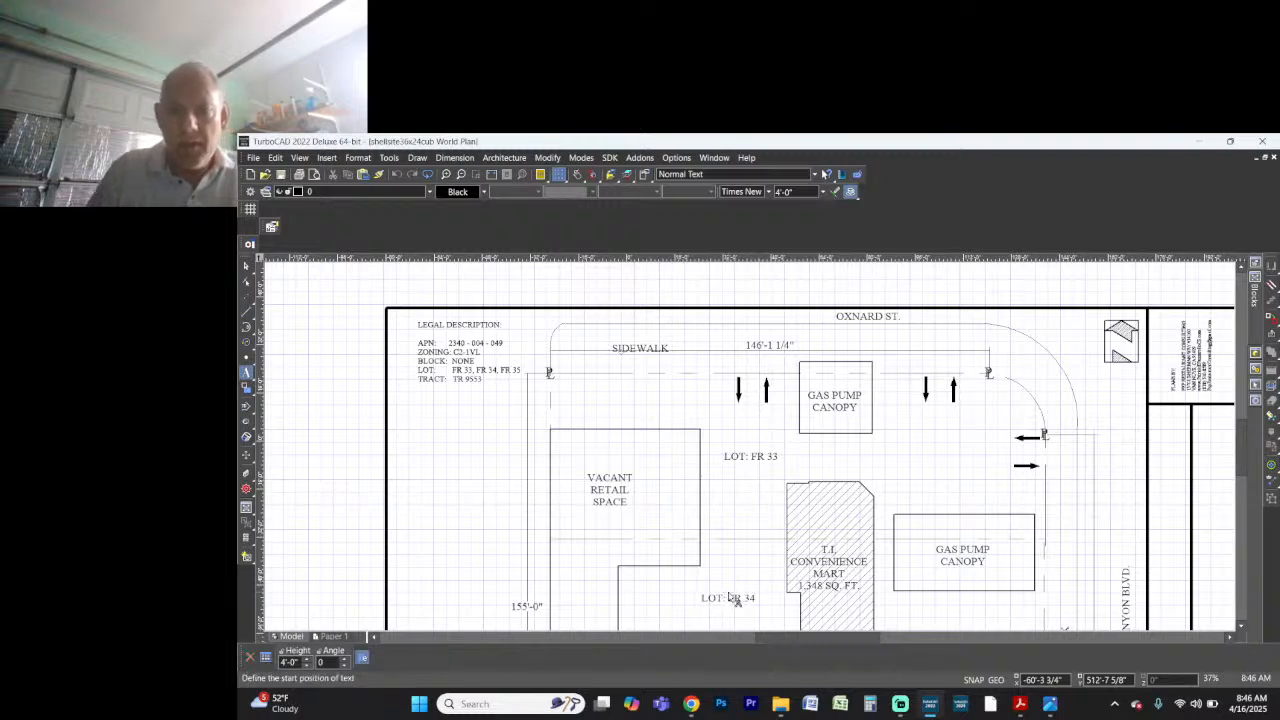
Step: Add the label LOT: FR 35 above the west end of the adjacent retail building and nudge it slightly up and east
{"action": "scroll", "coordinate": [729, 593], "scroll_direction": "down", "scroll_amount": 1}
{"action": "scroll", "coordinate": [750, 509], "scroll_direction": "up", "scroll_amount": 1}
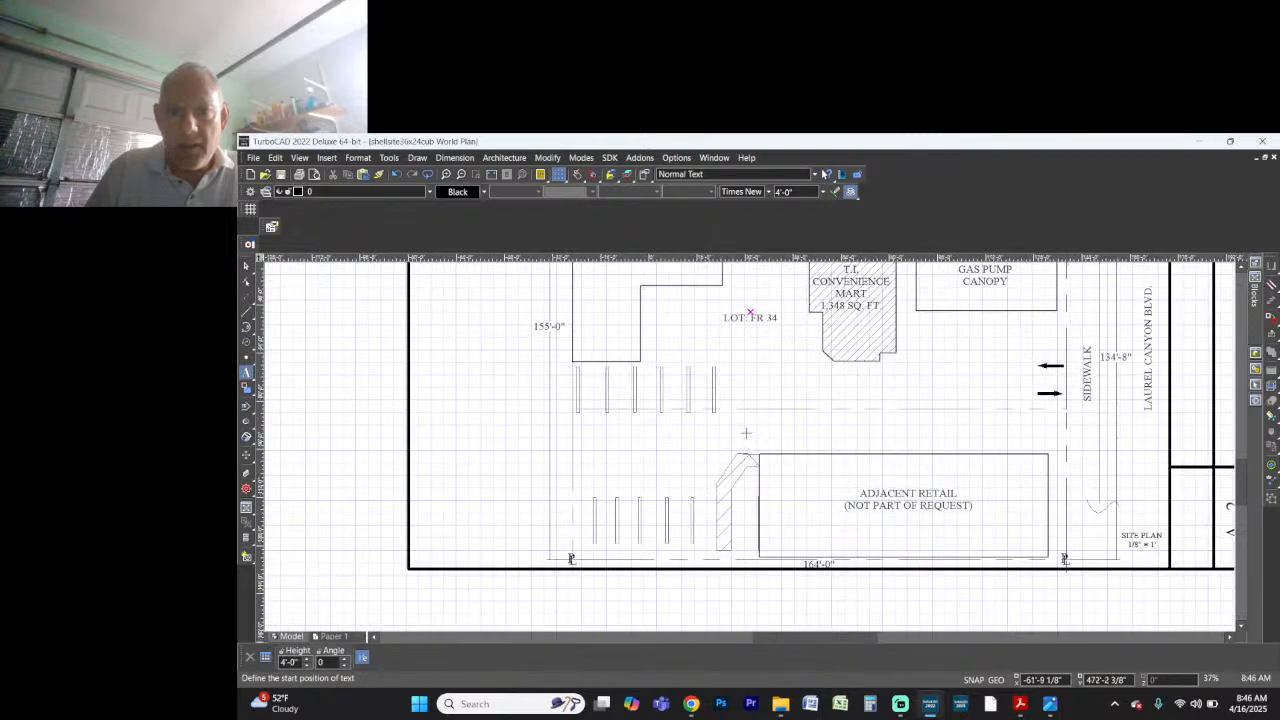
{"action": "left_click", "coordinate": [746, 431]}
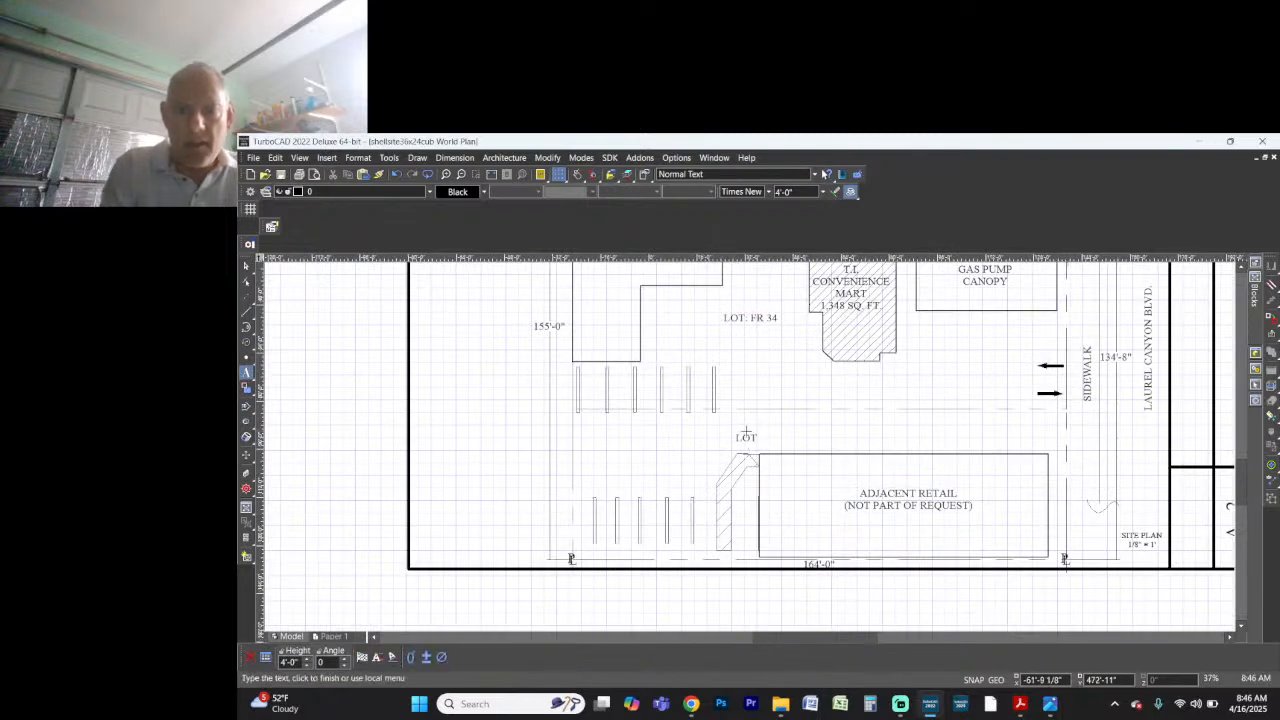
{"action": "type", "text": "LOT: FR 35"}
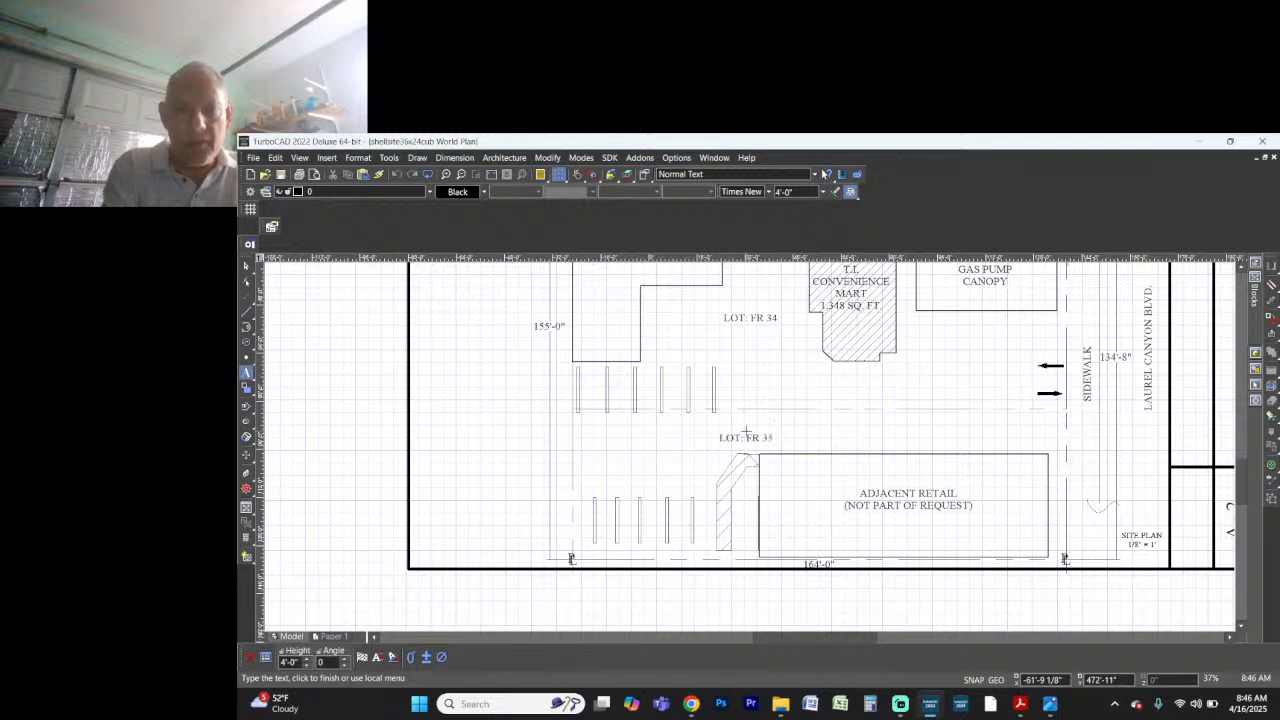
{"action": "left_click", "coordinate": [746, 431]}
{"action": "key", "text": "space"}
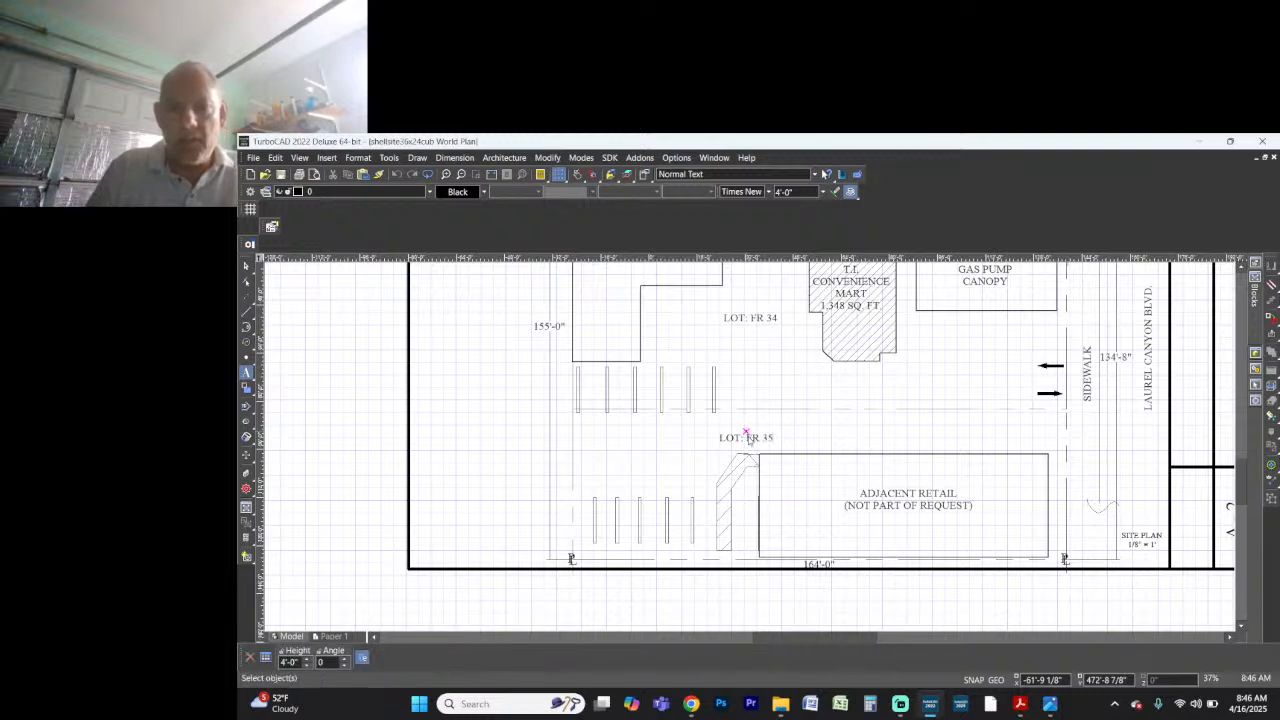
{"action": "left_click", "coordinate": [747, 434]}
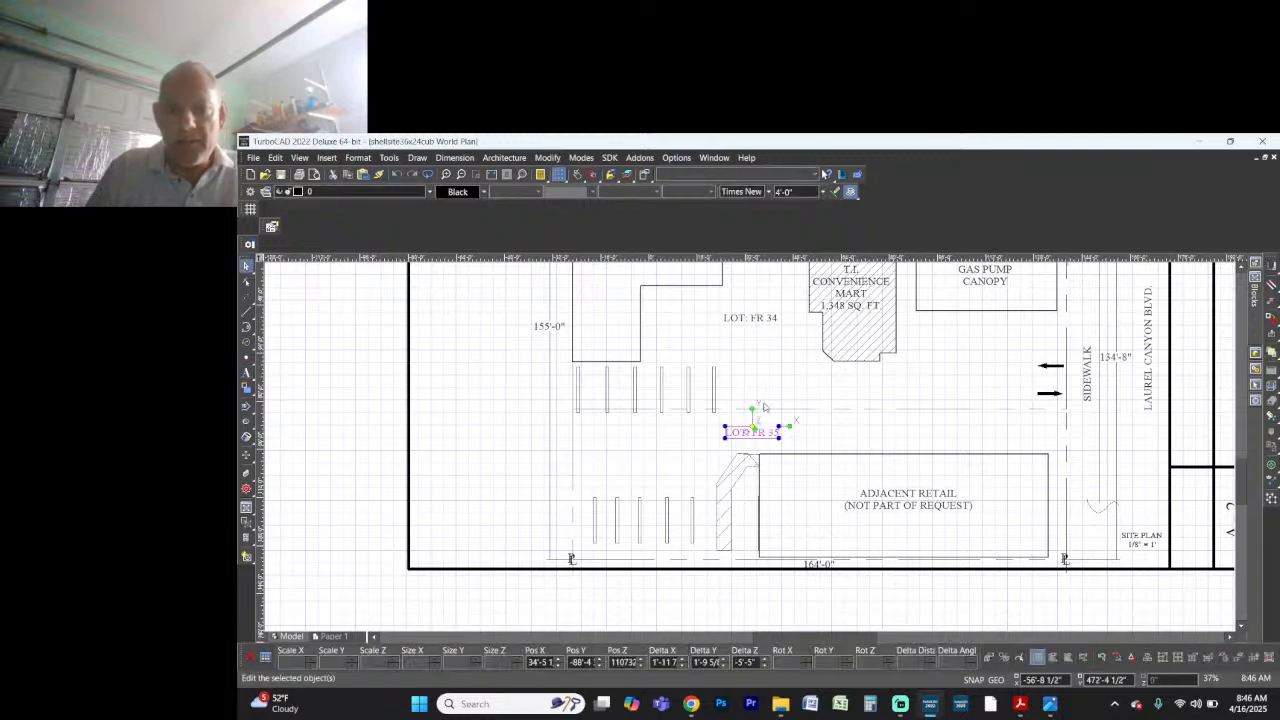
{"action": "left_click", "coordinate": [768, 350]}
{"action": "scroll", "coordinate": [768, 350], "scroll_direction": "down", "scroll_amount": 3}
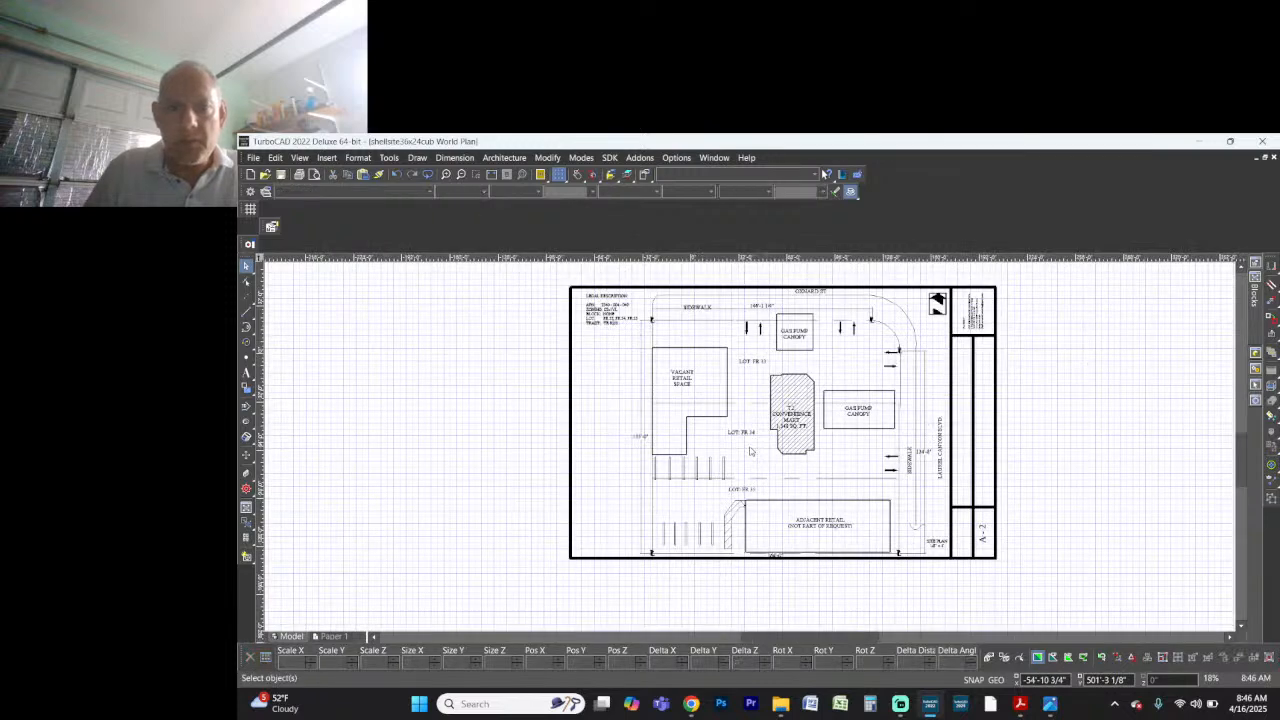
{"action": "scroll", "coordinate": [750, 451], "scroll_direction": "up", "scroll_amount": 3}
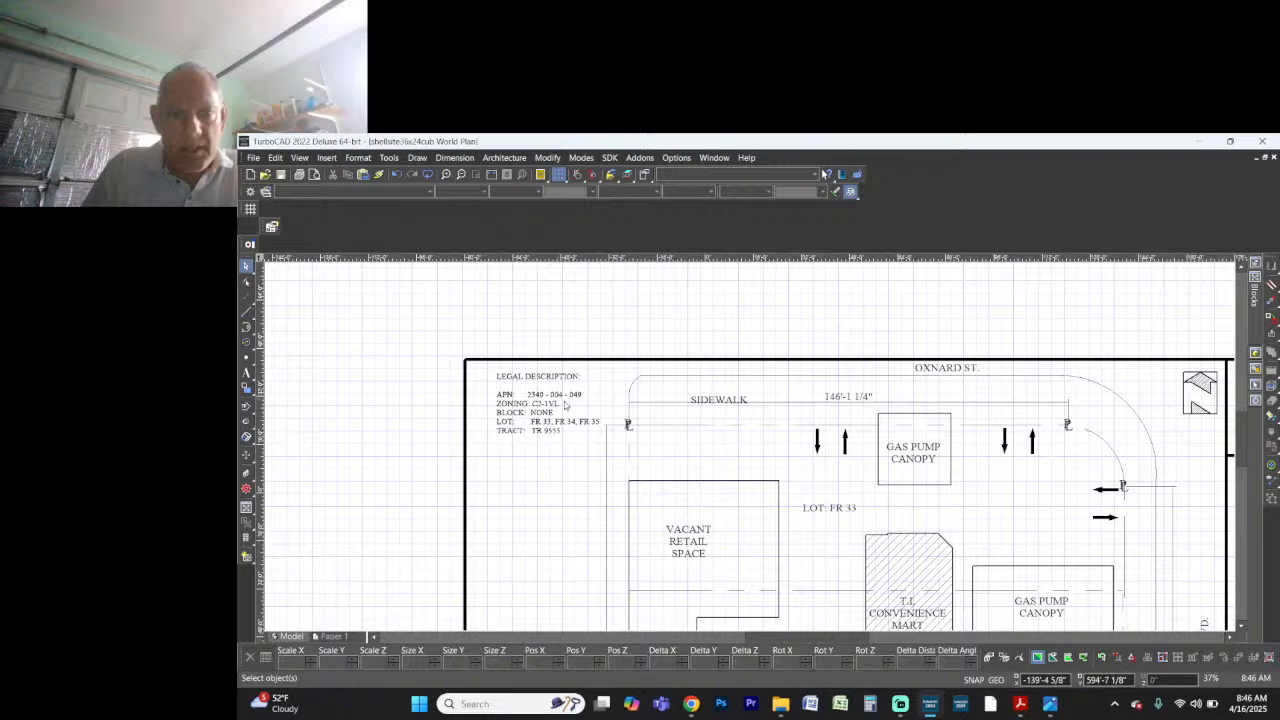
{"action": "scroll", "coordinate": [847, 530], "scroll_direction": "down", "scroll_amount": 2}
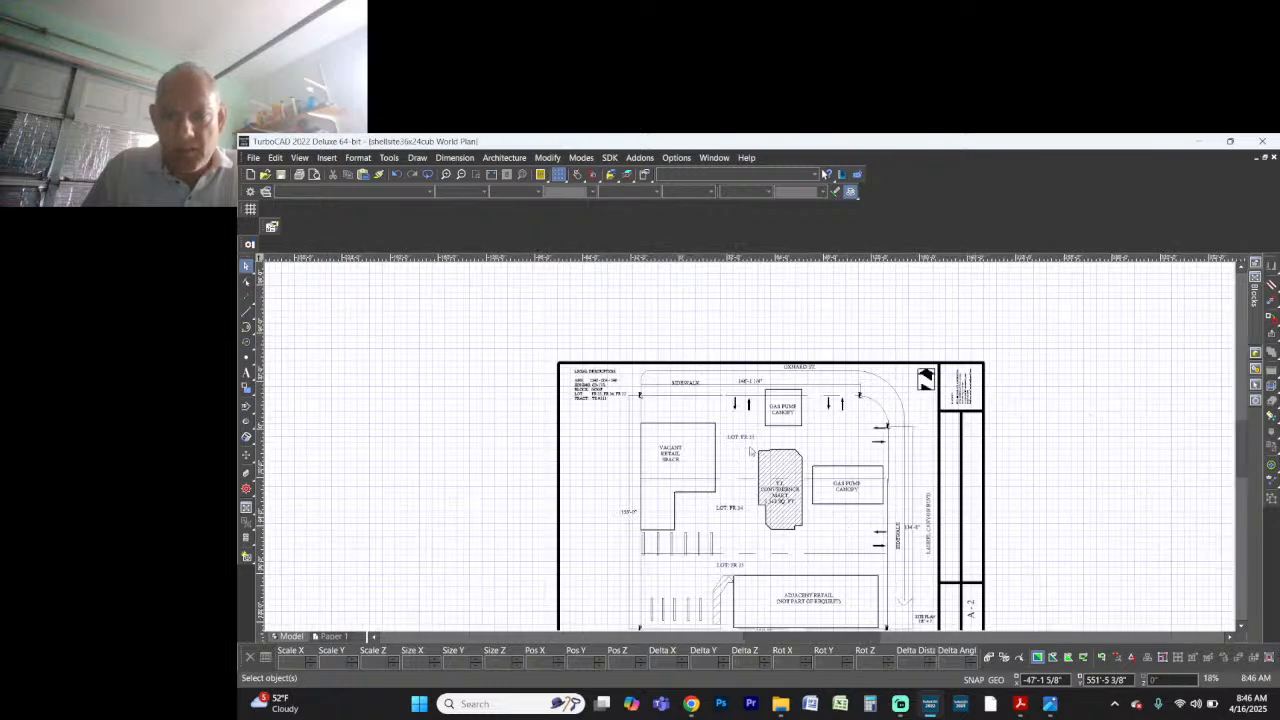
{"action": "scroll", "coordinate": [744, 516], "scroll_direction": "up", "scroll_amount": 2}
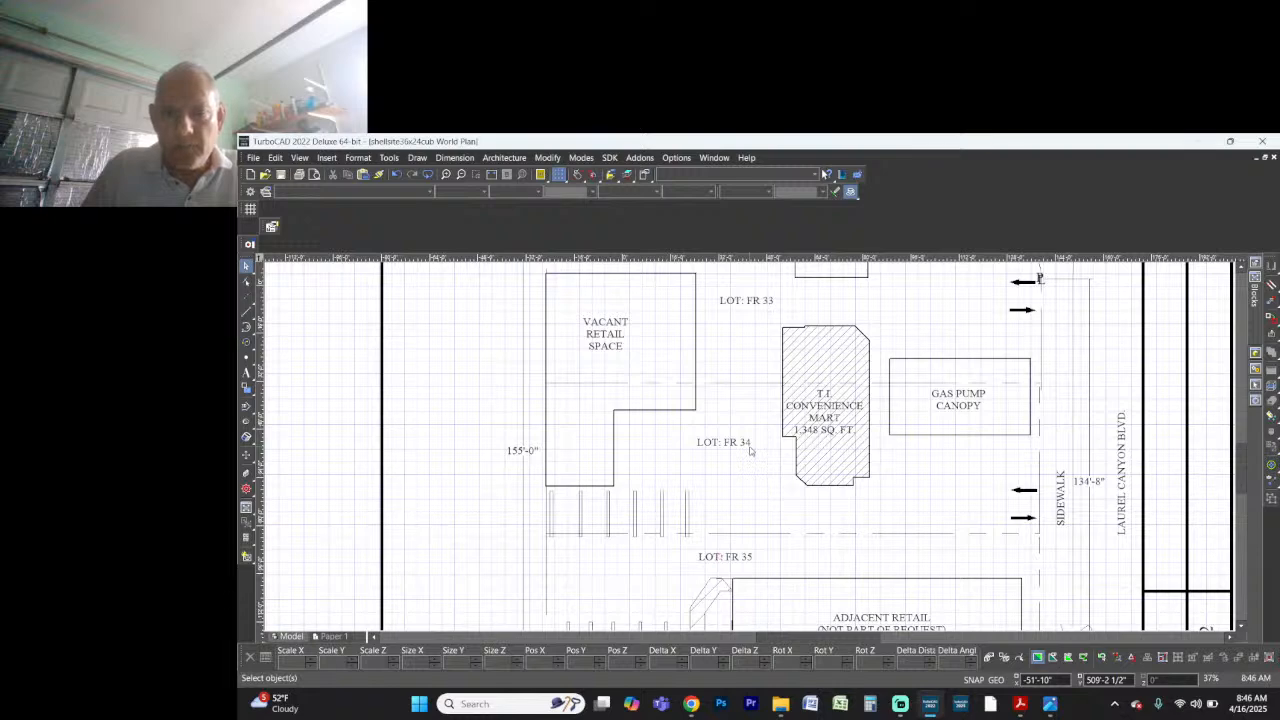
Step: Move the LOT: FR 34 label about 6'-8" east and 5'-9" south, and the LOT: FR 35 label about 5'-7" east
{"action": "left_click", "coordinate": [749, 450]}
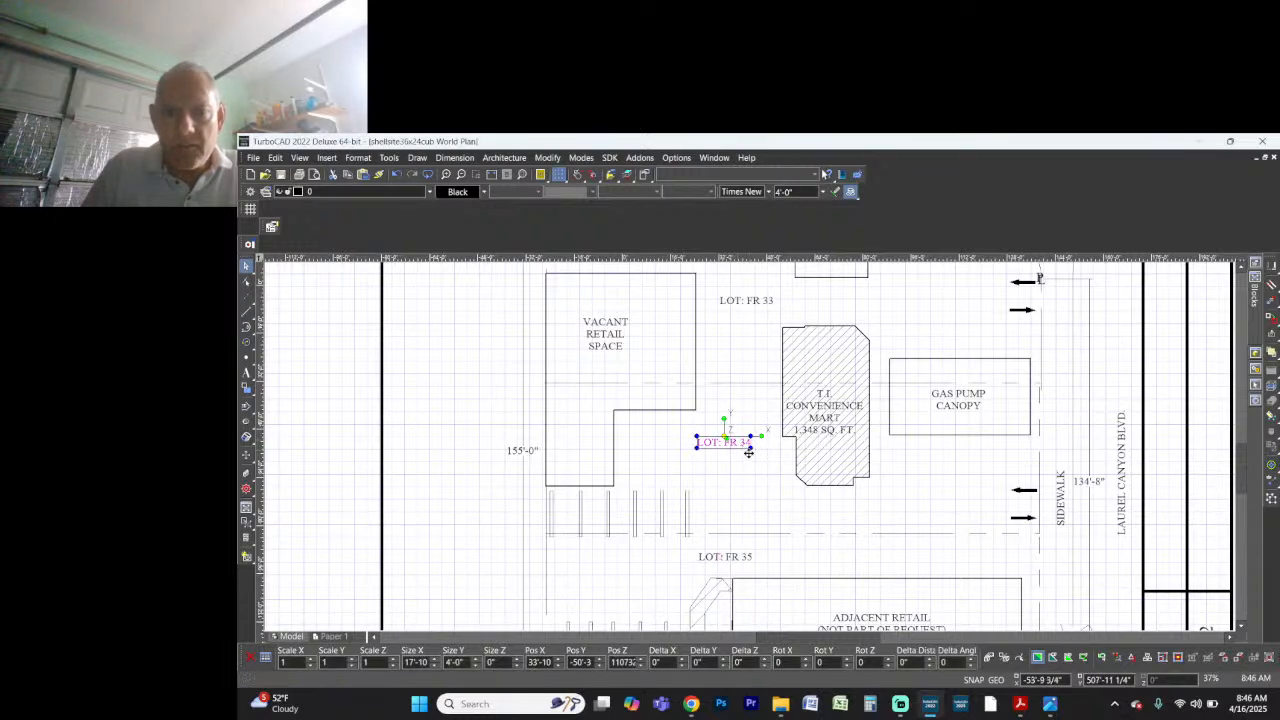
{"action": "left_click_drag", "start_coordinate": [749, 450], "coordinate": [770, 467]}
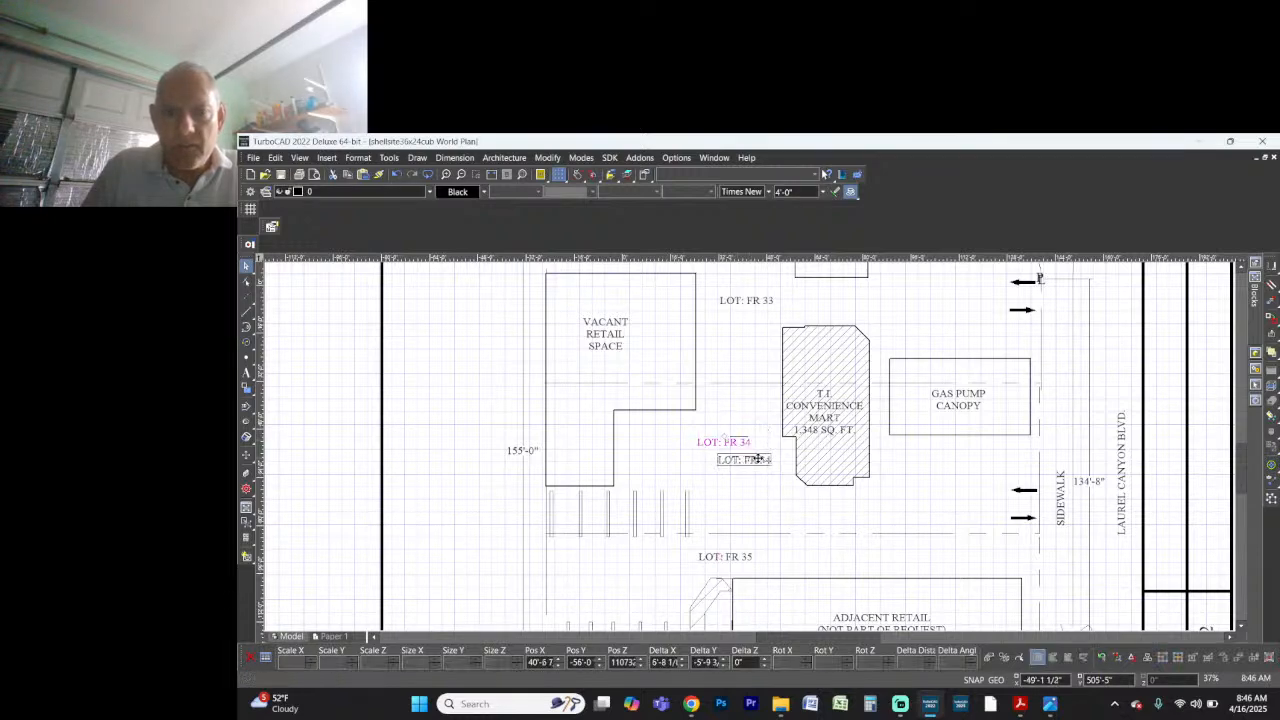
{"action": "left_click", "coordinate": [738, 560]}
{"action": "left_click_drag", "start_coordinate": [738, 560], "coordinate": [758, 551]}
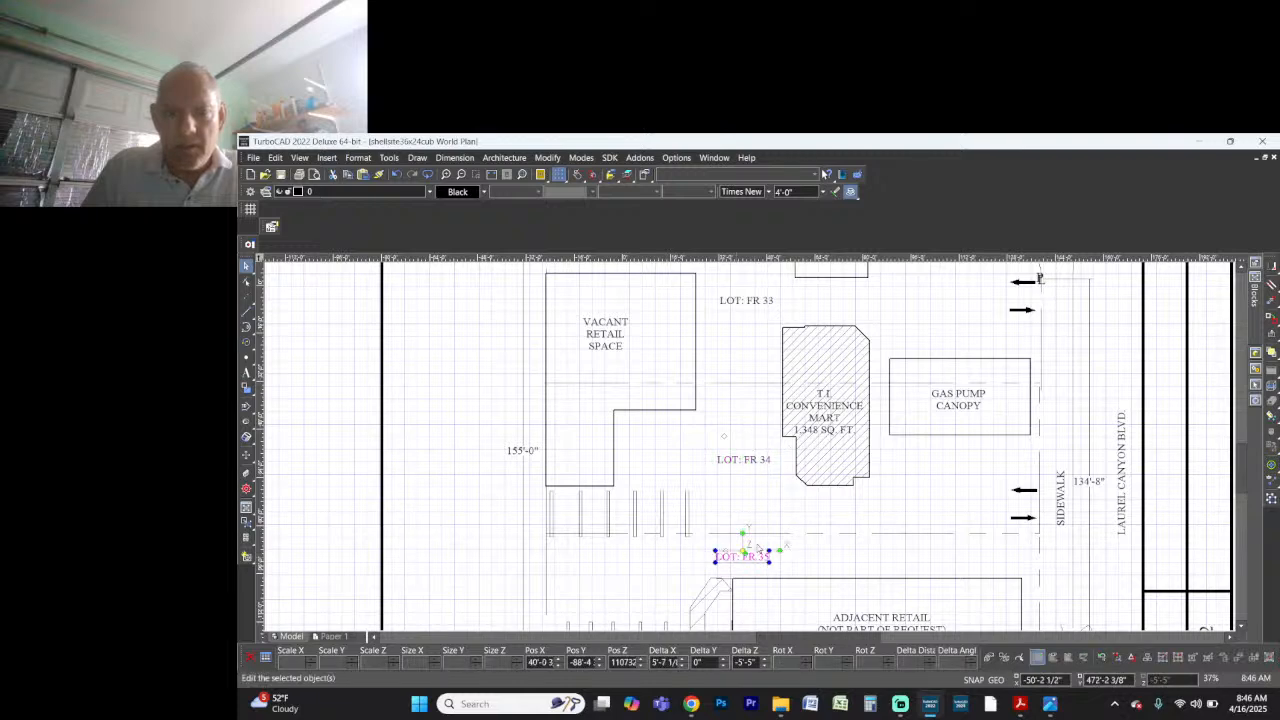
{"action": "left_click", "coordinate": [690, 451]}
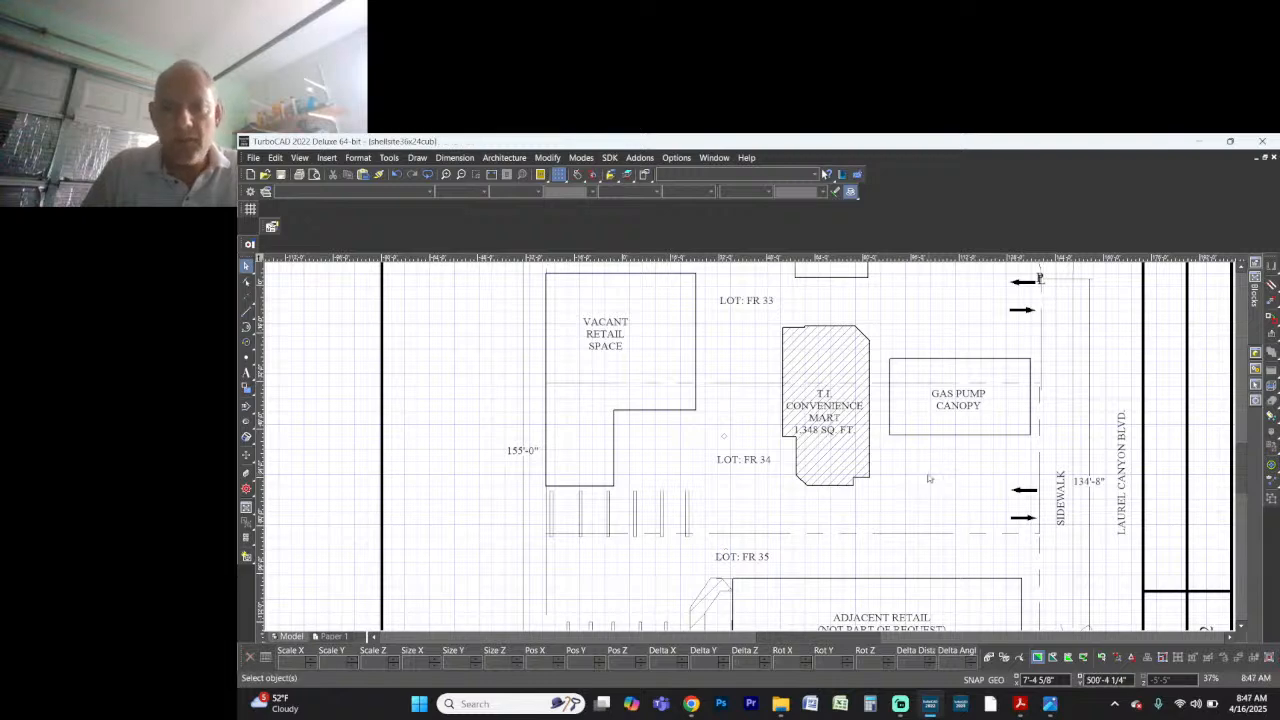
{"action": "scroll", "coordinate": [928, 478], "scroll_direction": "down", "scroll_amount": 1}
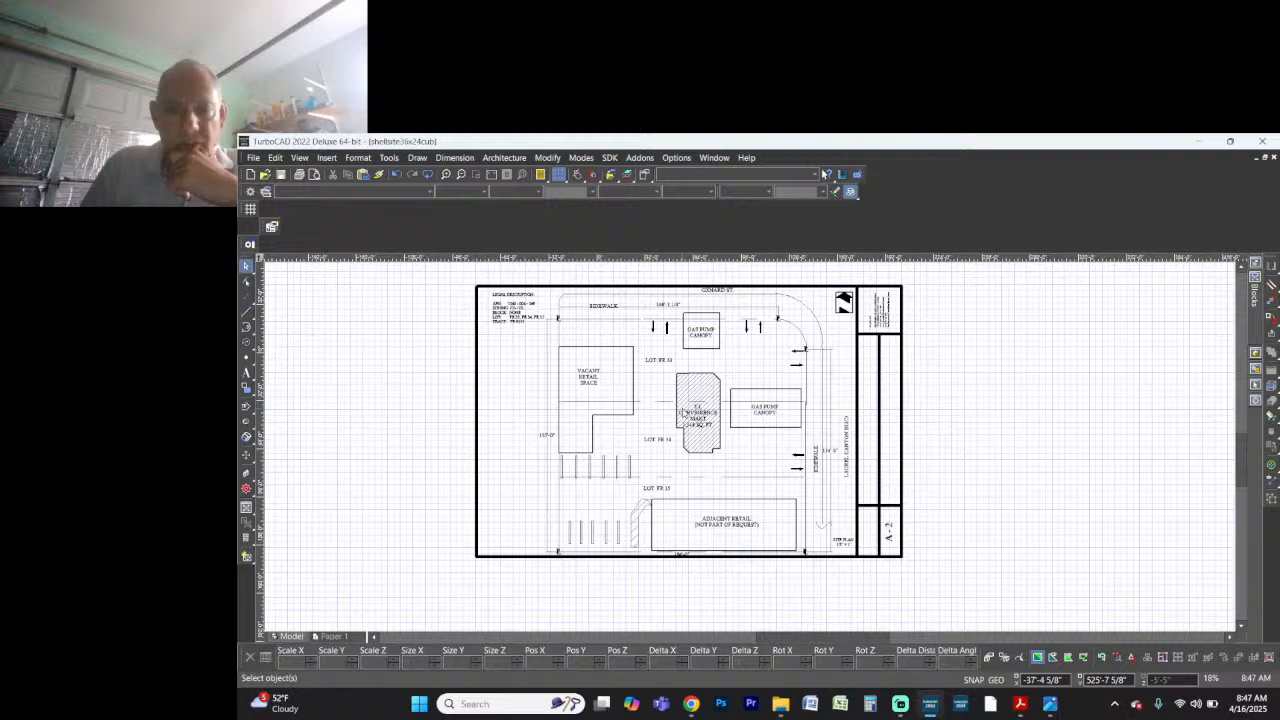
{"action": "scroll", "coordinate": [654, 417], "scroll_direction": "up", "scroll_amount": 3}
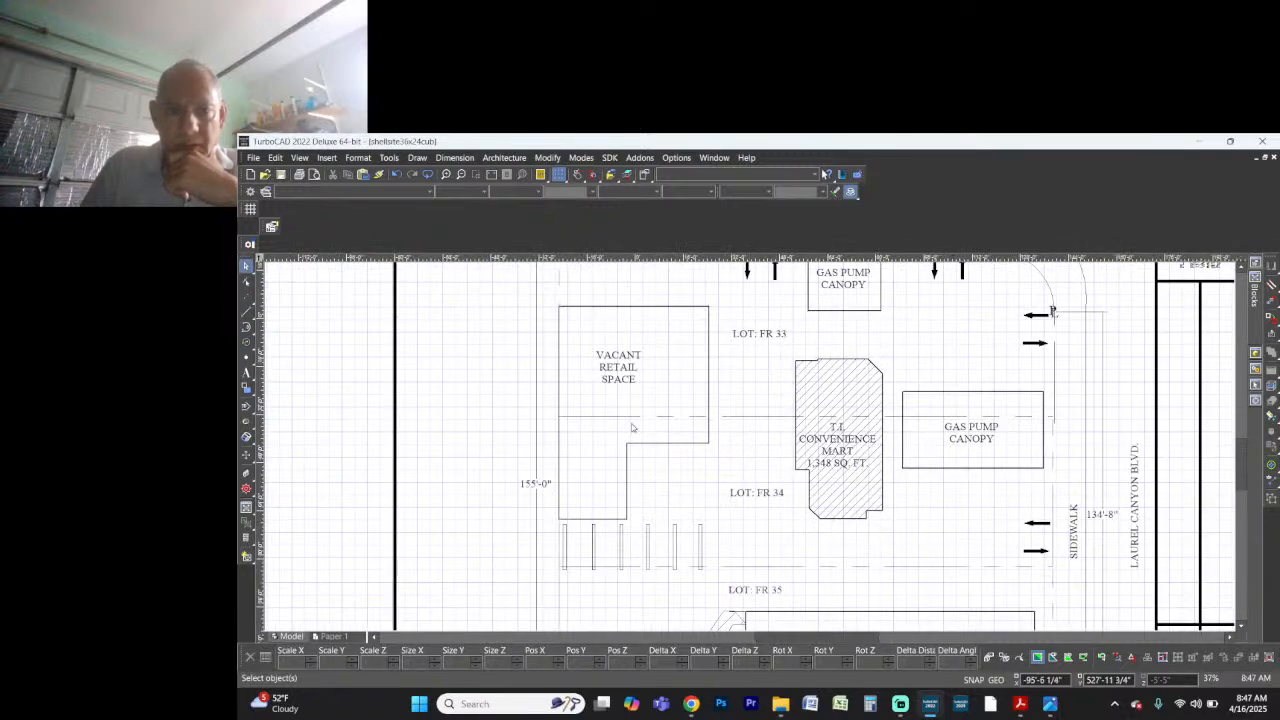
{"action": "scroll", "coordinate": [727, 444], "scroll_direction": "down", "scroll_amount": 3}
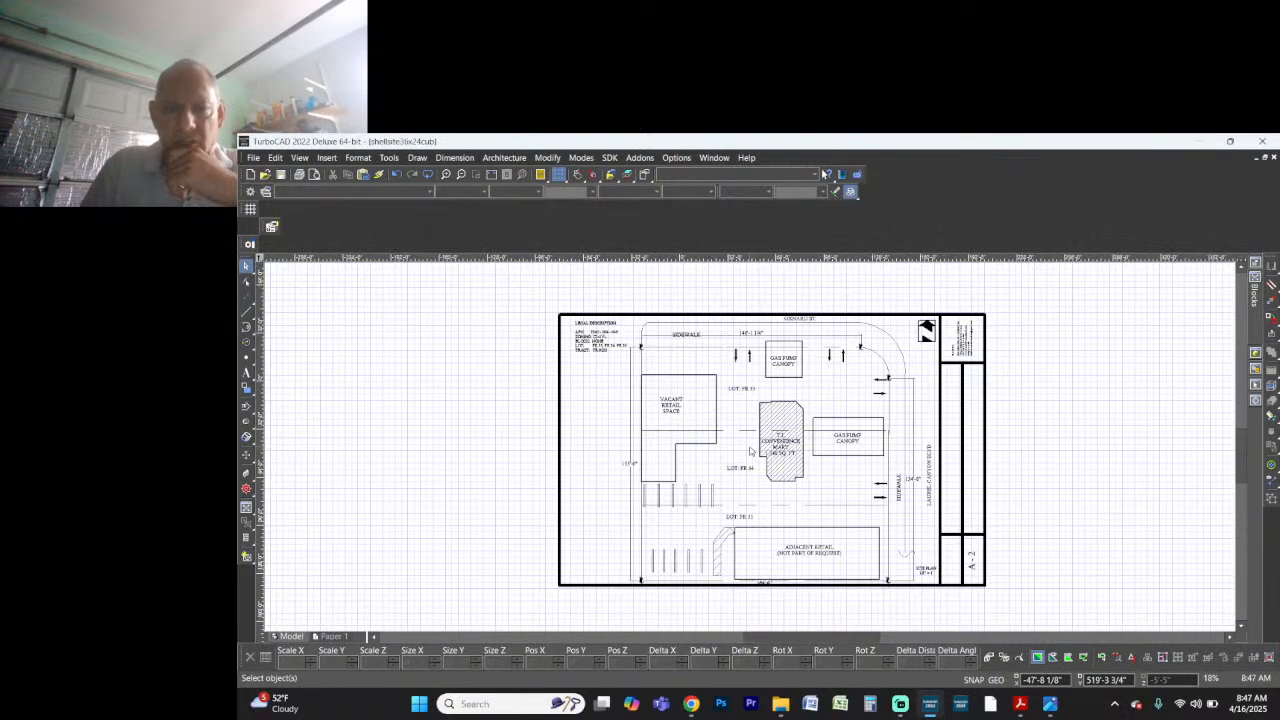